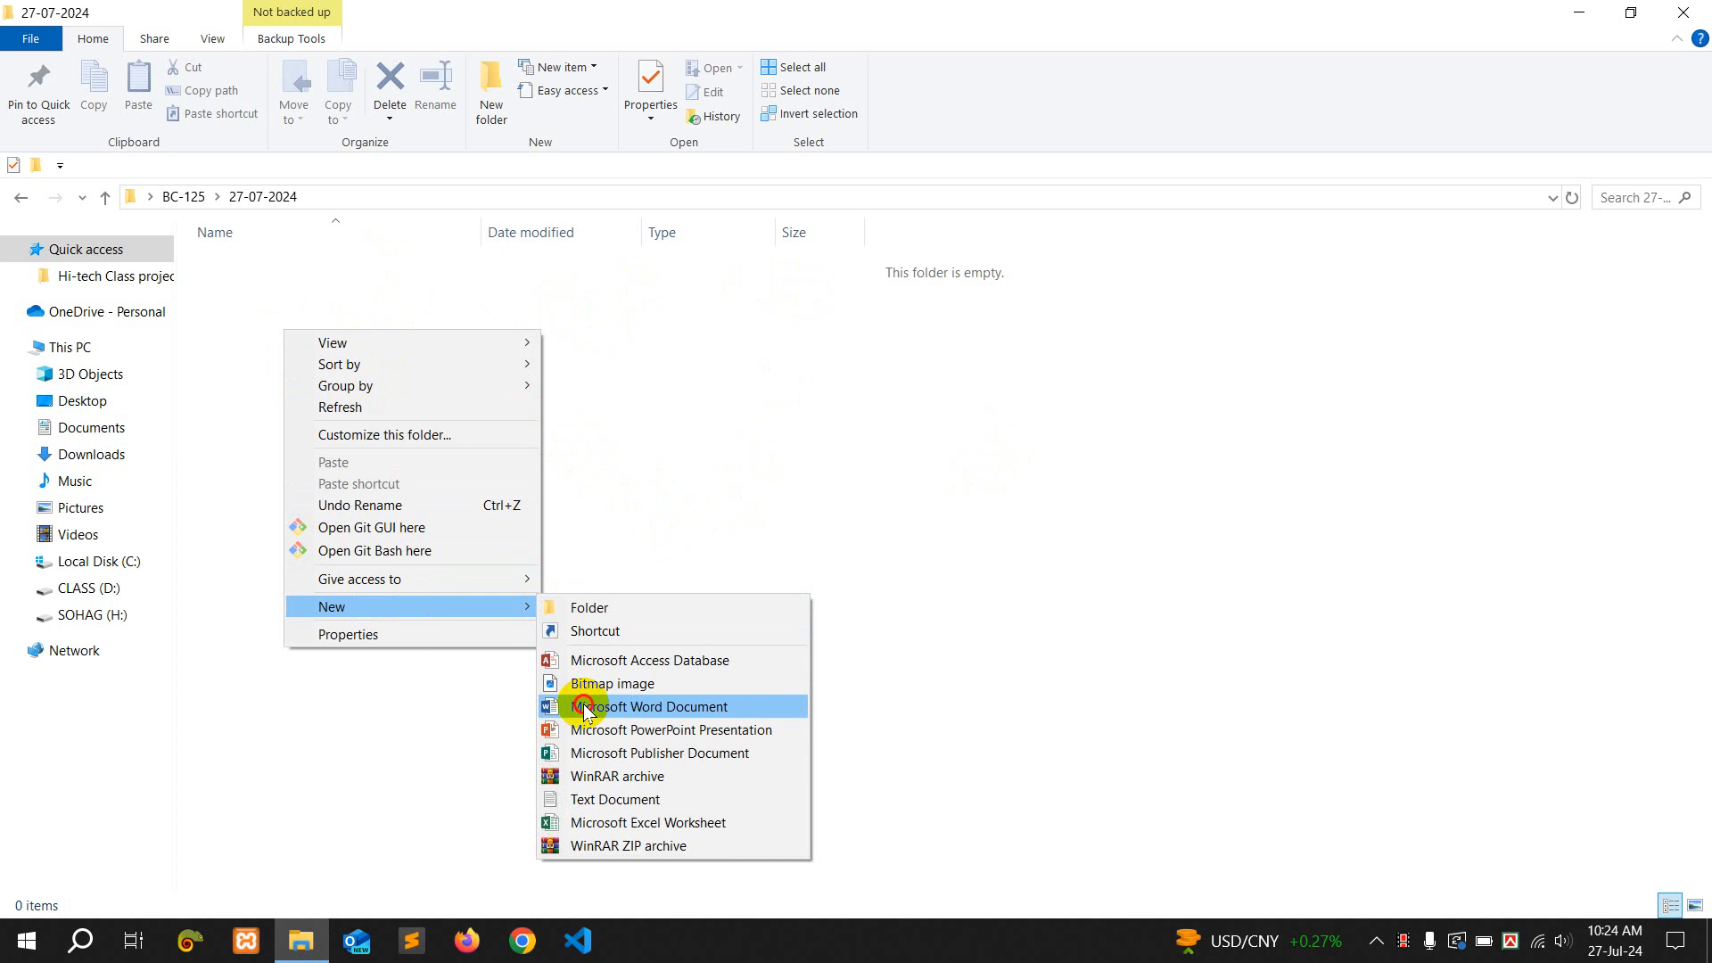
Create a Word document named "today's class.docx" in the 27-07-2024 folder, open it and dismiss the activation wizard
{"action": "left_click", "coordinate": [585, 707]}
{"action": "type", "text": "tof"}
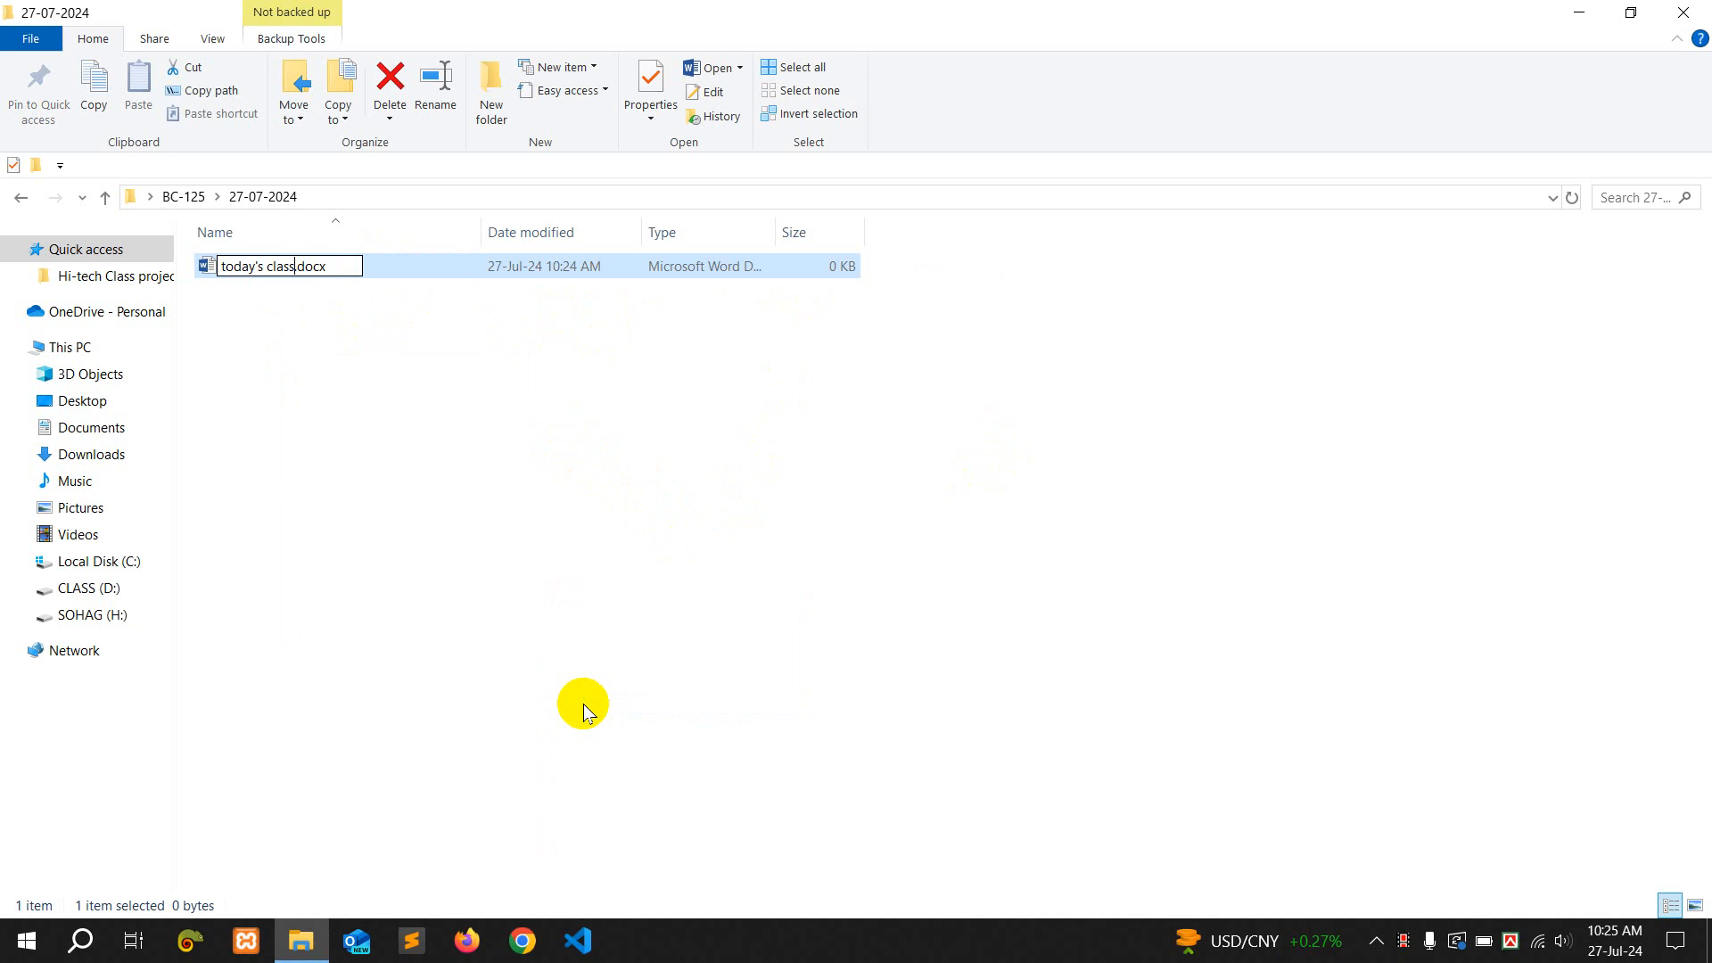
{"action": "key", "text": "Return"}
{"action": "key", "text": "Return"}
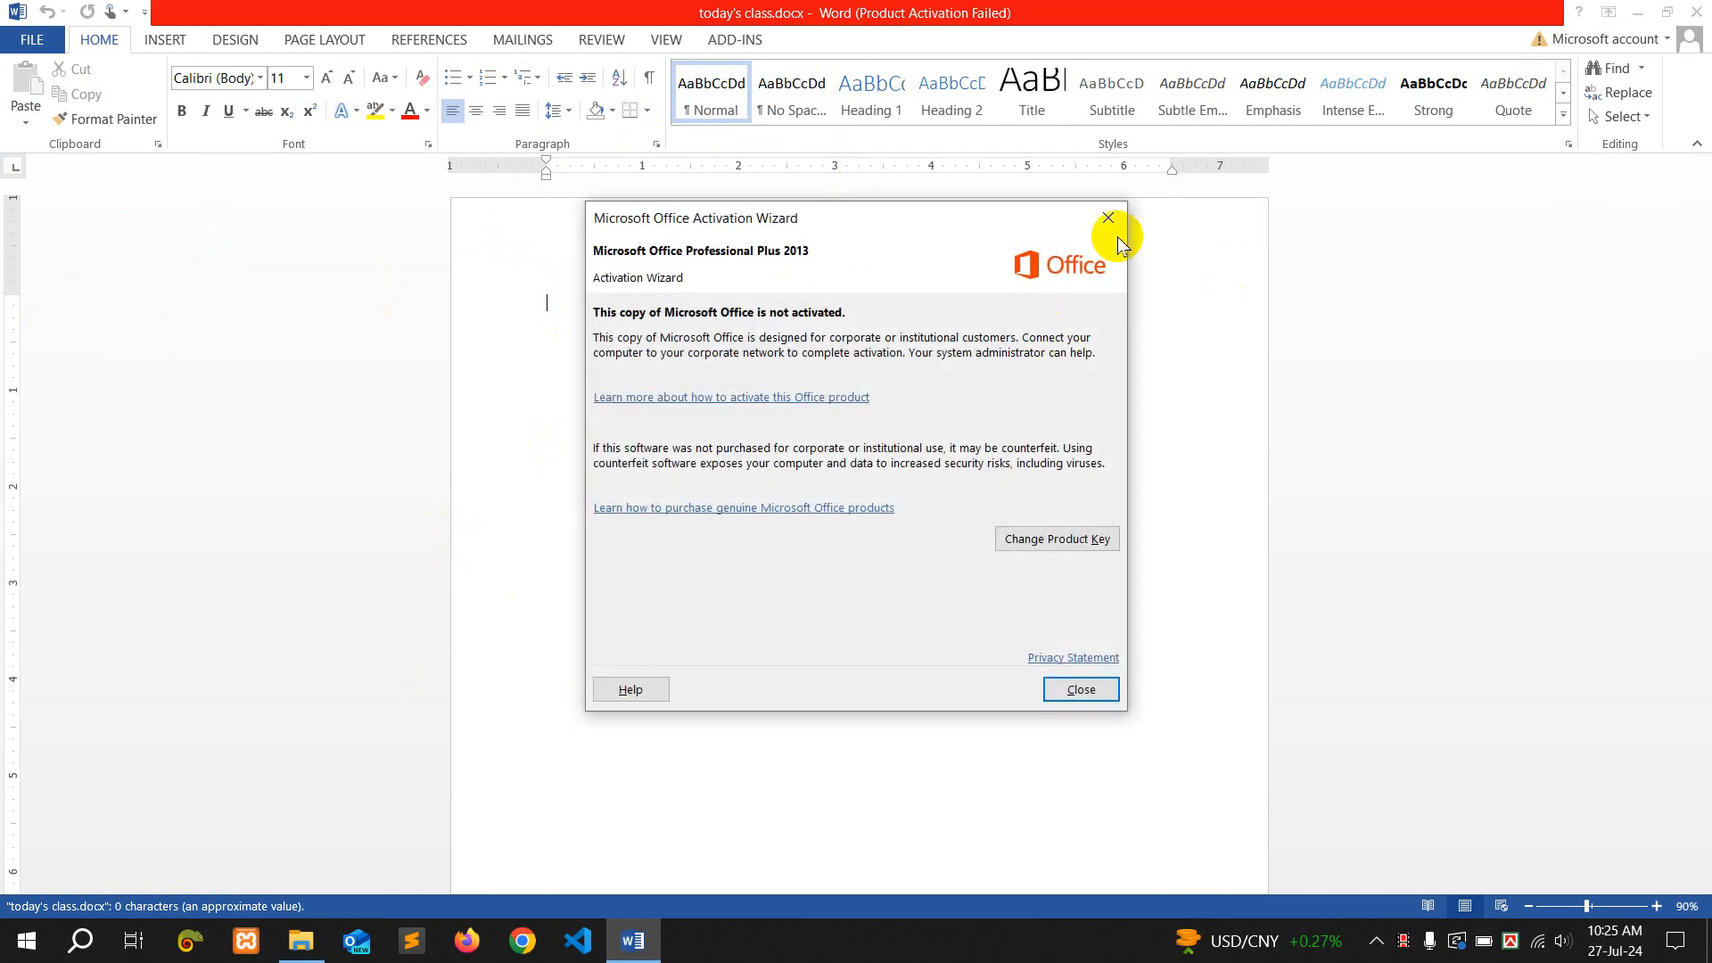
{"action": "left_click", "coordinate": [1109, 218]}
Open today's class.docx from the 23-07-2024 folder in File Explorer and review its Clipboard and Font notes in Word
{"action": "left_click", "coordinate": [301, 941]}
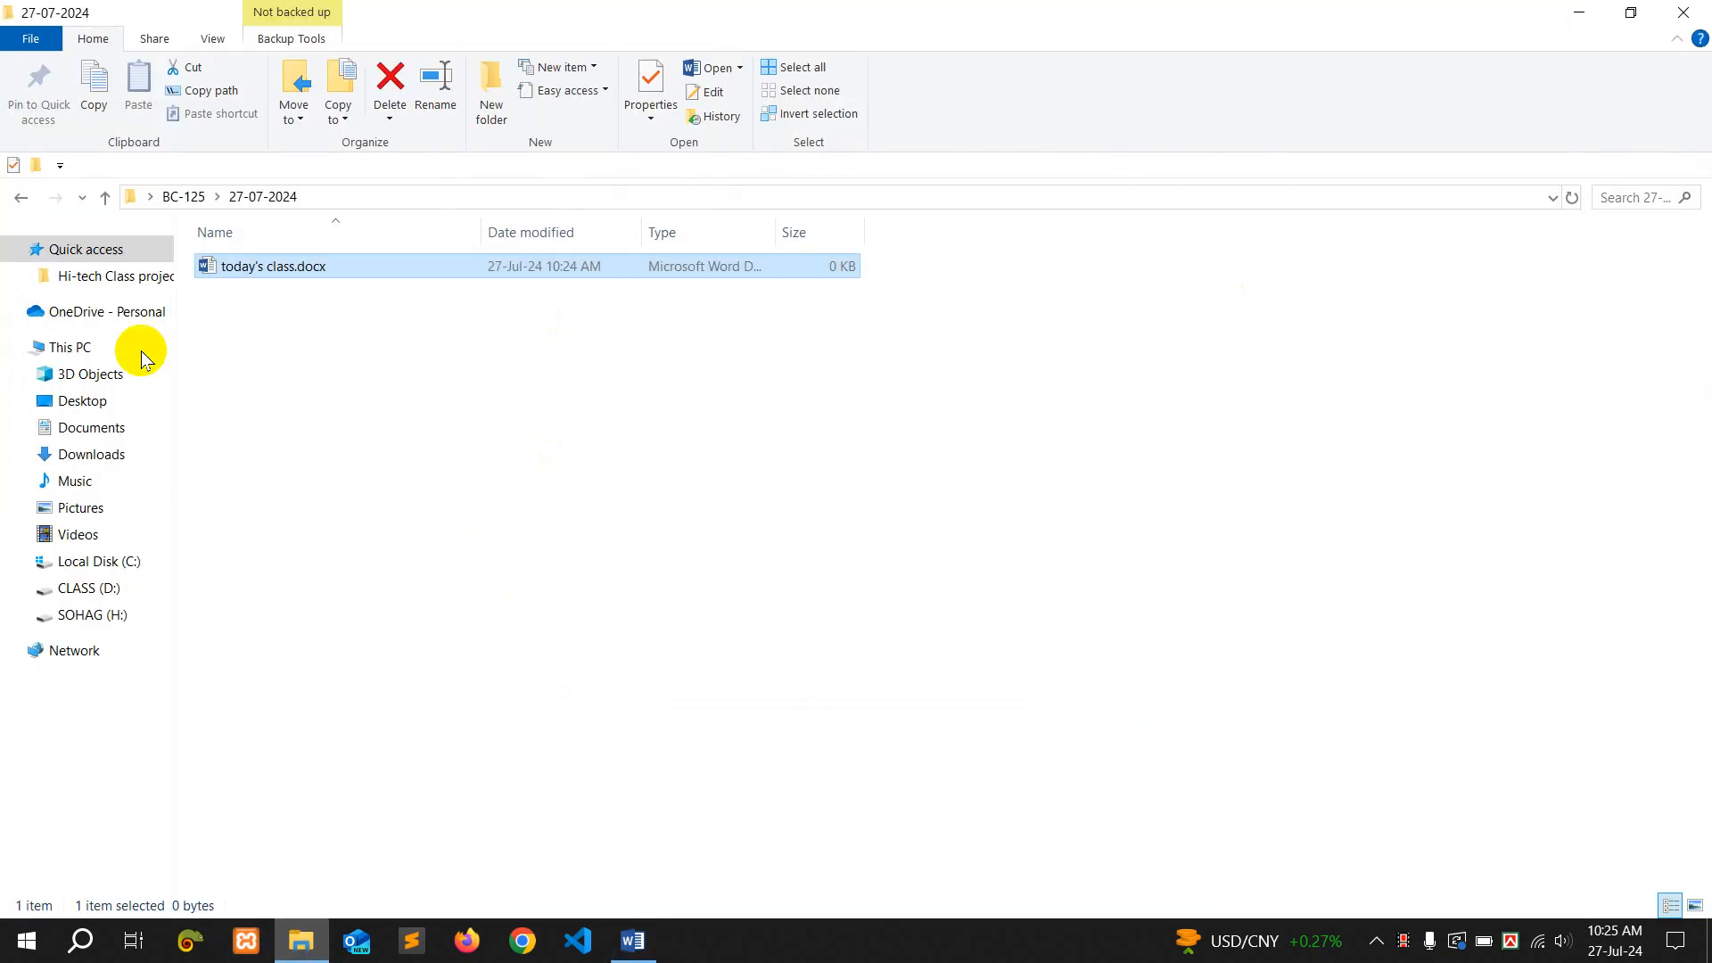
{"action": "left_click", "coordinate": [21, 197]}
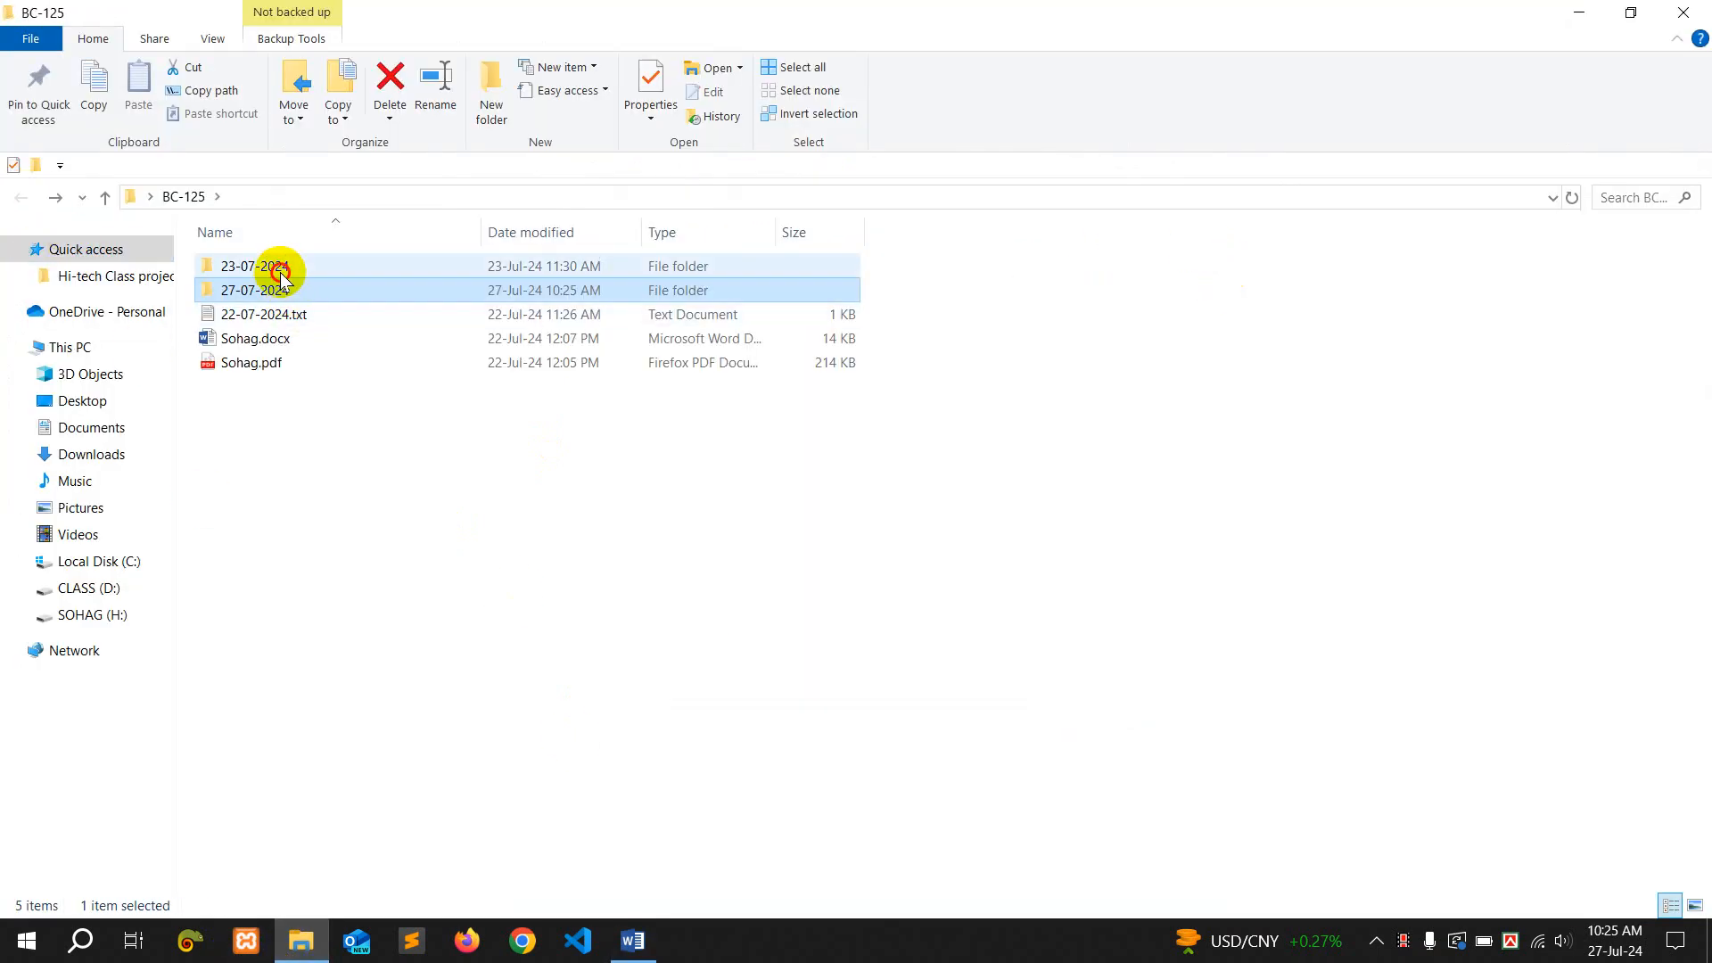
{"action": "double_click", "coordinate": [281, 274]}
{"action": "left_click", "coordinate": [309, 278]}
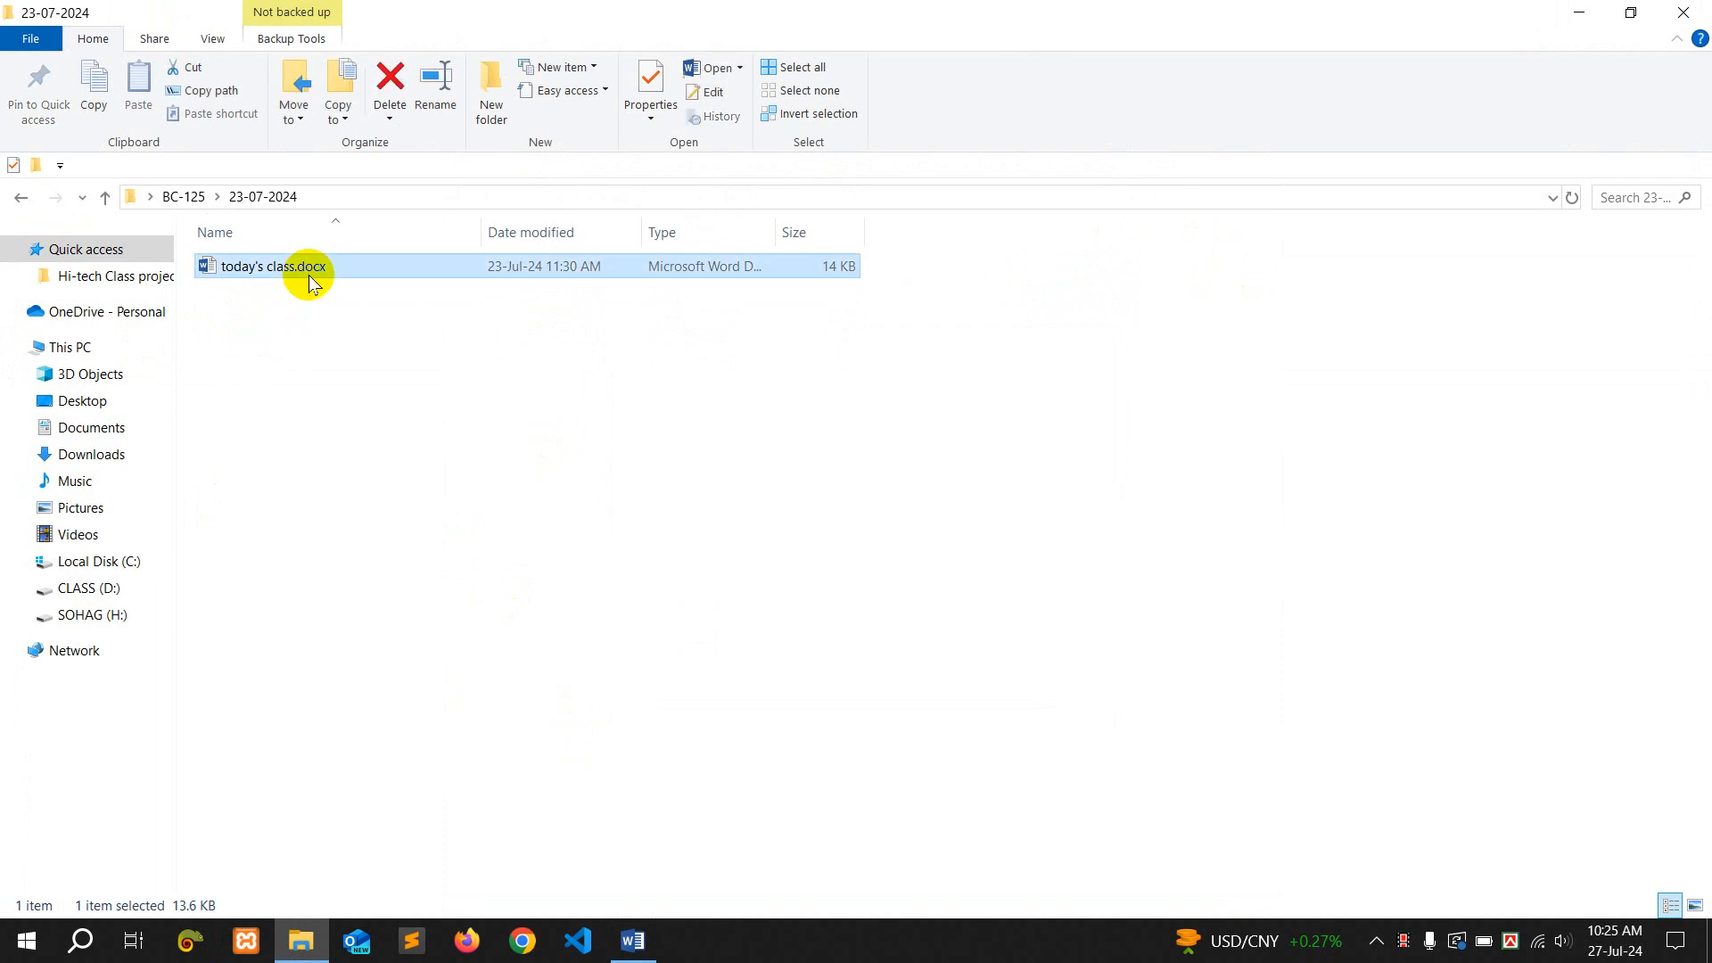
{"action": "left_click", "coordinate": [634, 937]}
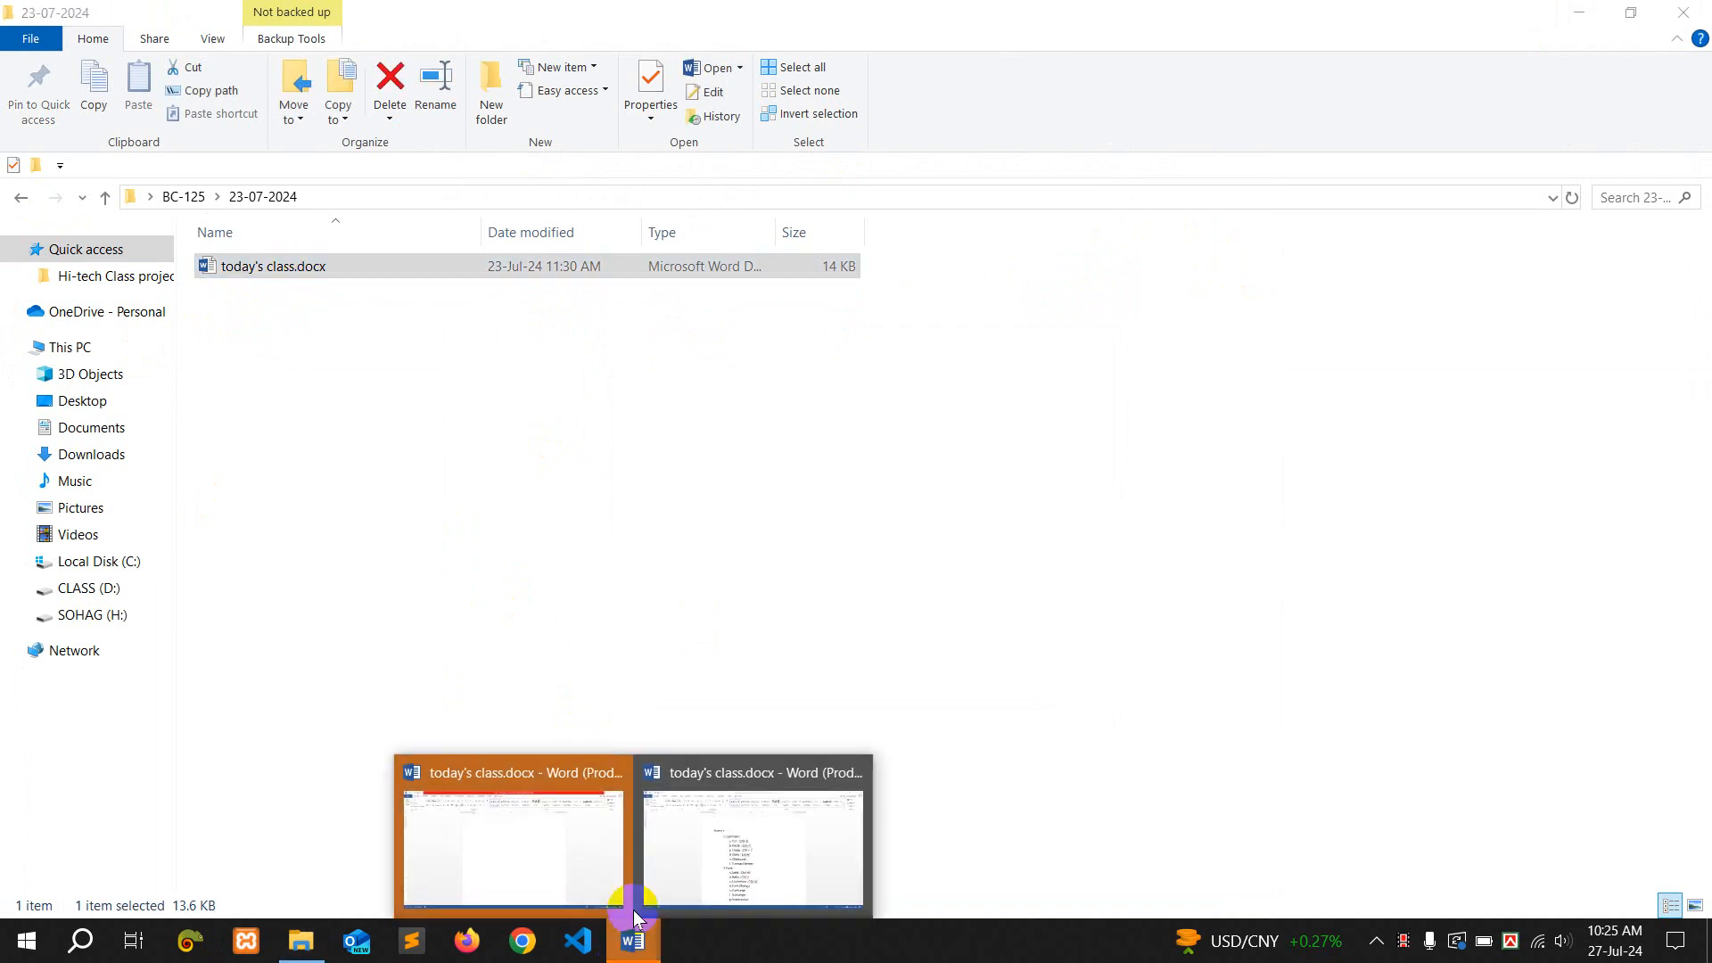
{"action": "left_click", "coordinate": [547, 856]}
{"action": "mouse_move", "coordinate": [634, 937]}
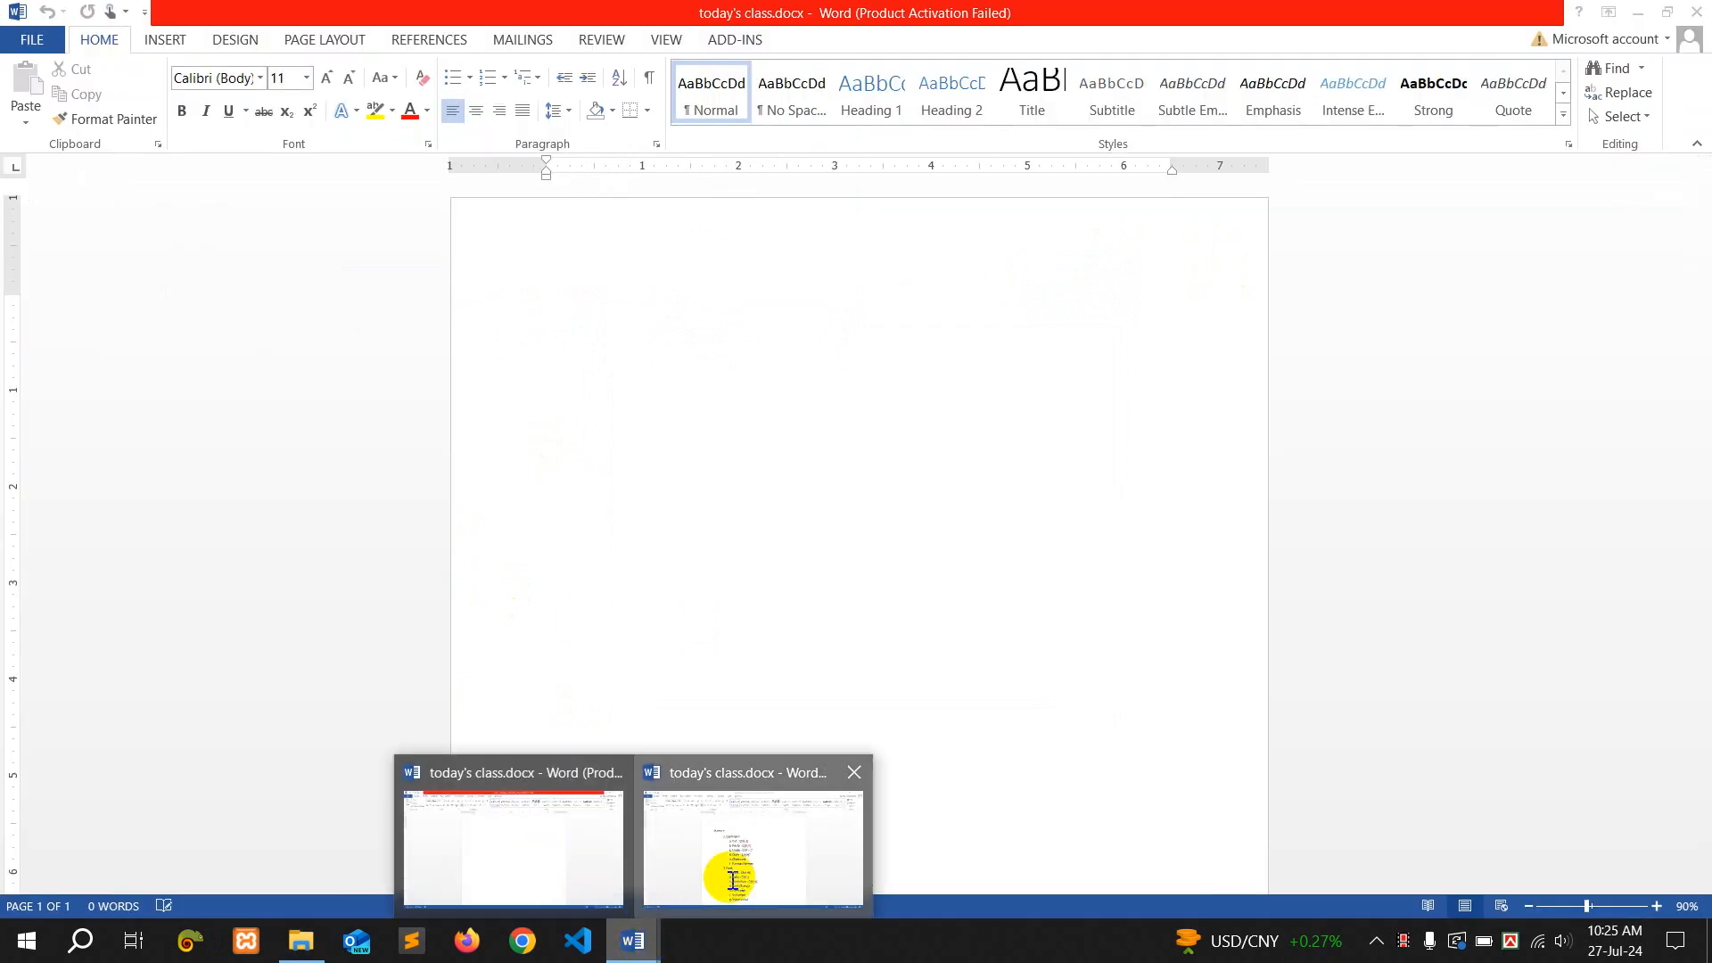
{"action": "left_click", "coordinate": [733, 881]}
{"action": "right_click", "coordinate": [1643, 375]}
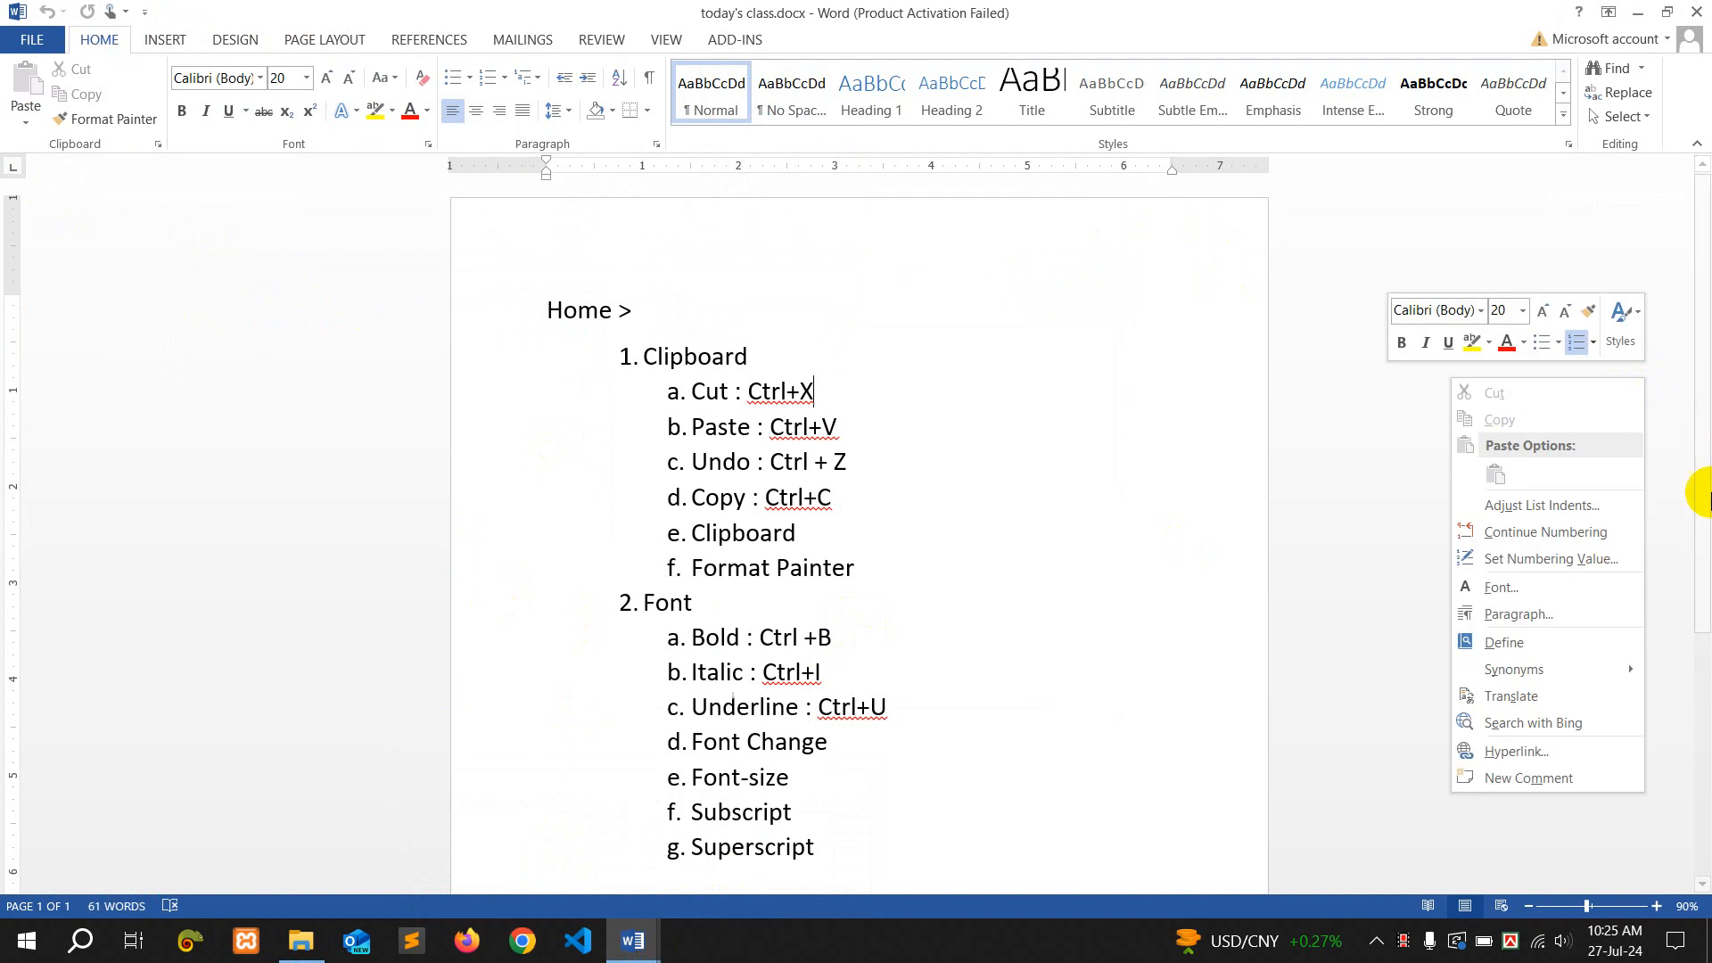
{"action": "left_click_drag", "start_coordinate": [1702, 495], "coordinate": [1686, 726]}
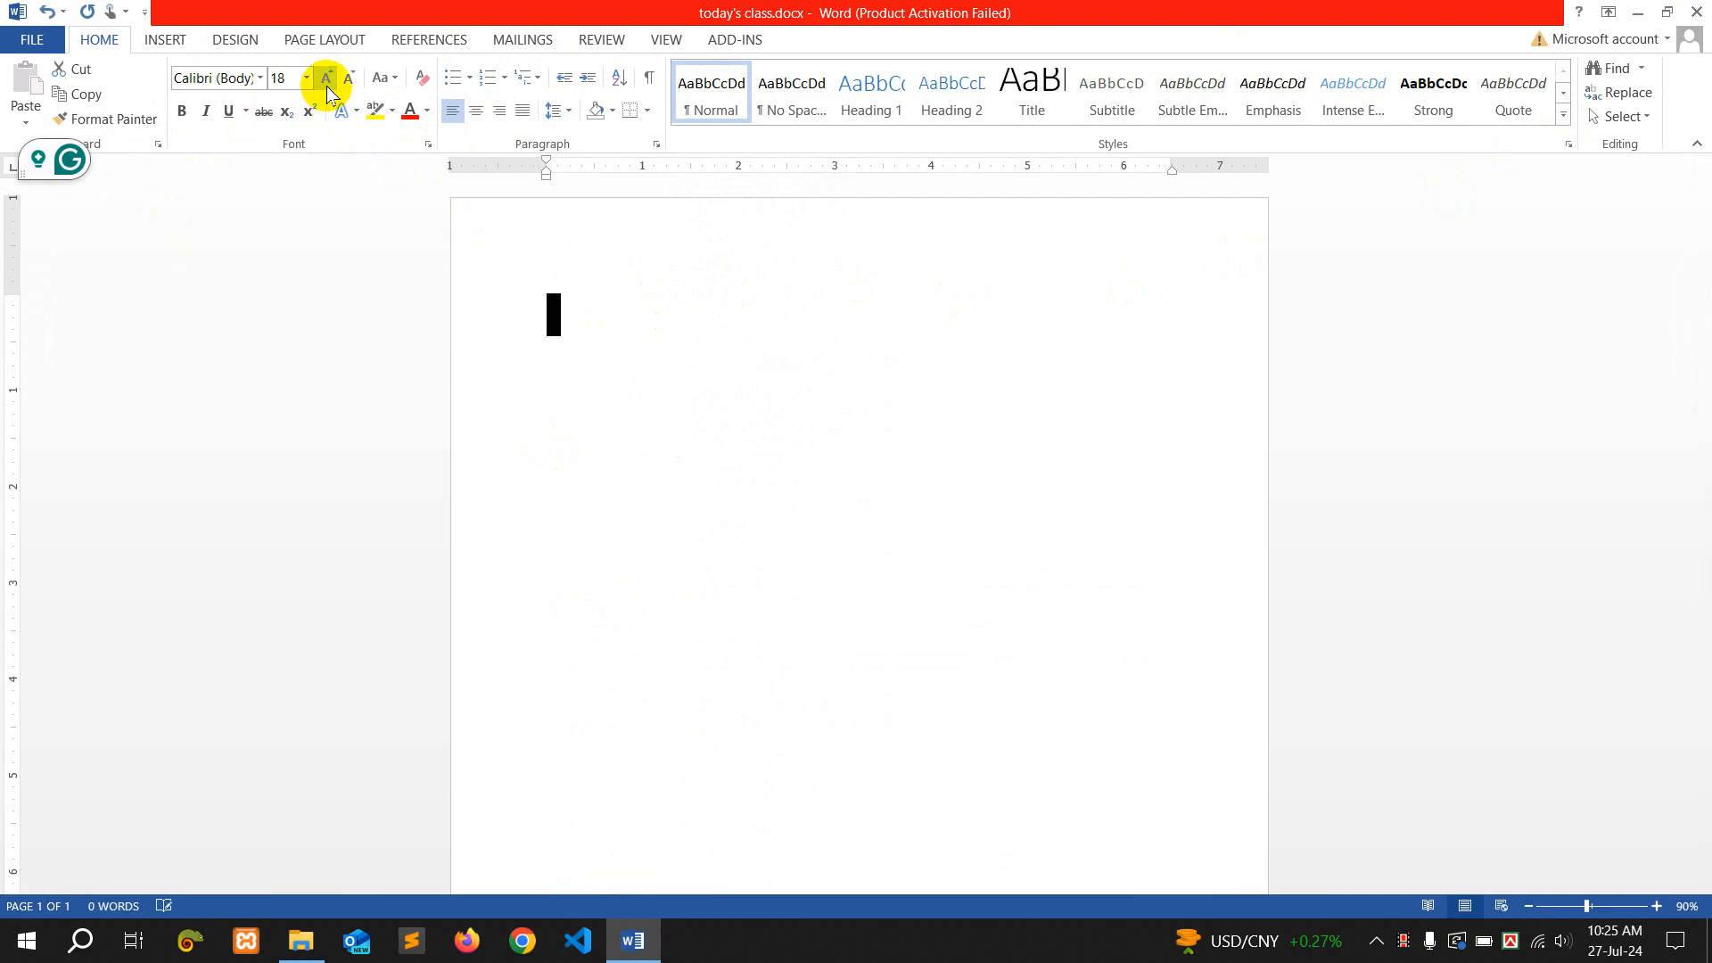
Start a numbered list on the blank page of the new document and set the font size to 22
{"action": "left_click", "coordinate": [621, 329]}
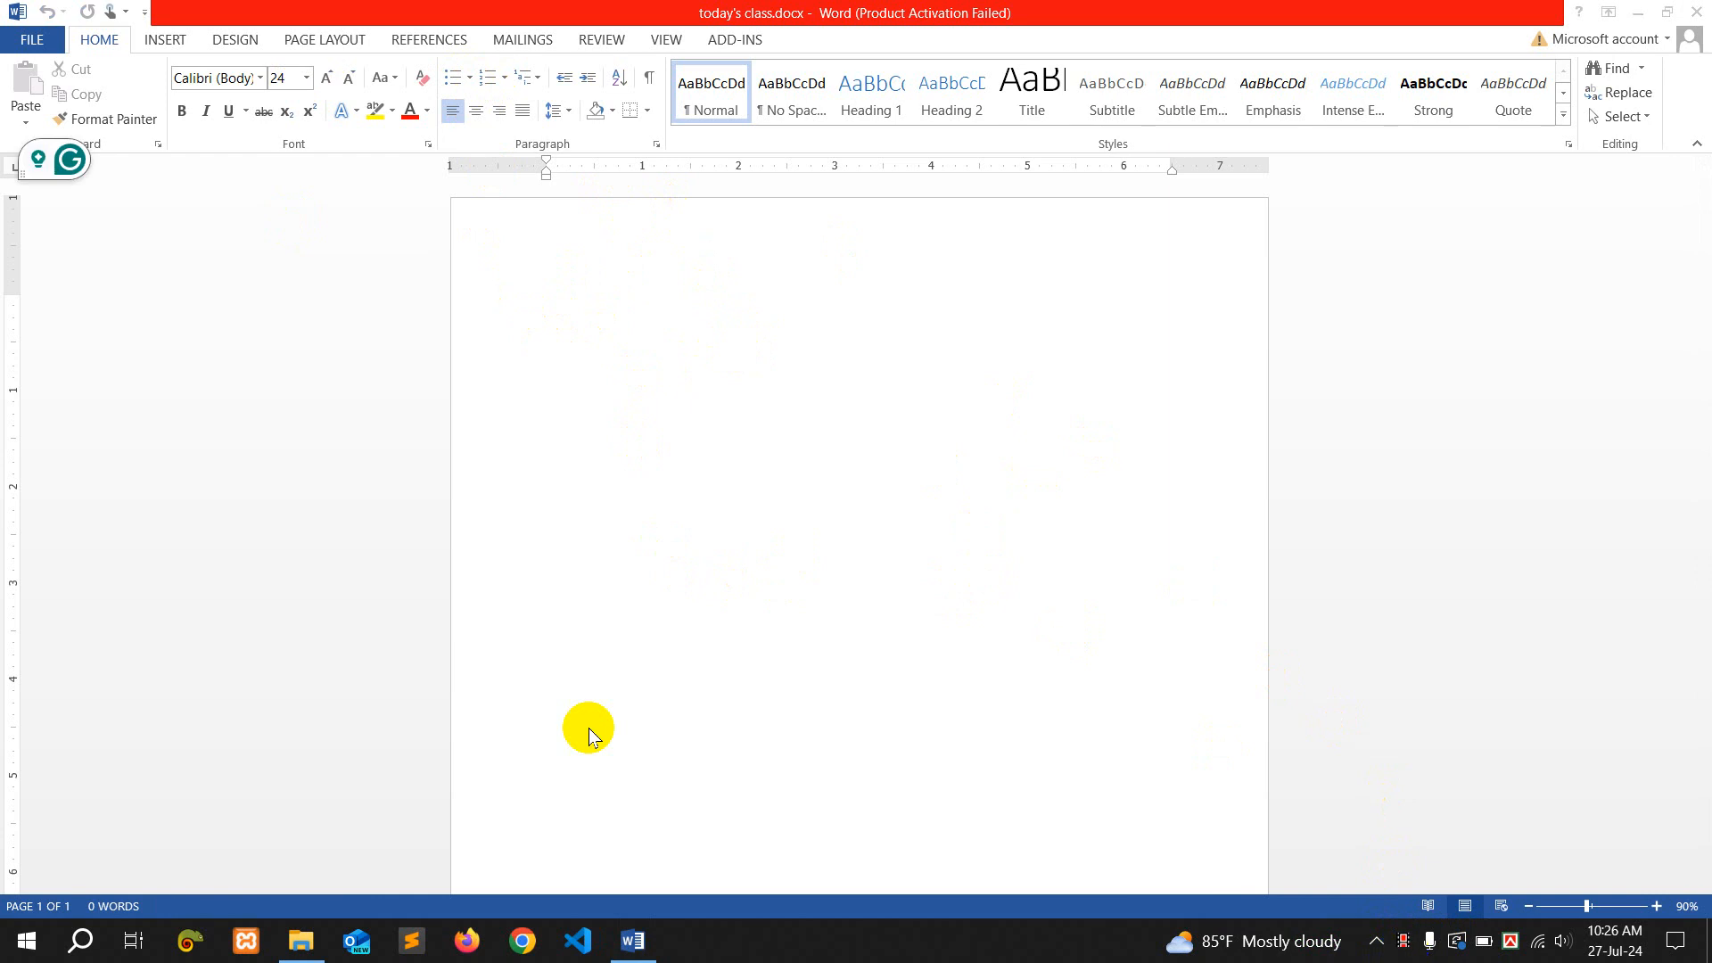
{"action": "left_click", "coordinate": [488, 80]}
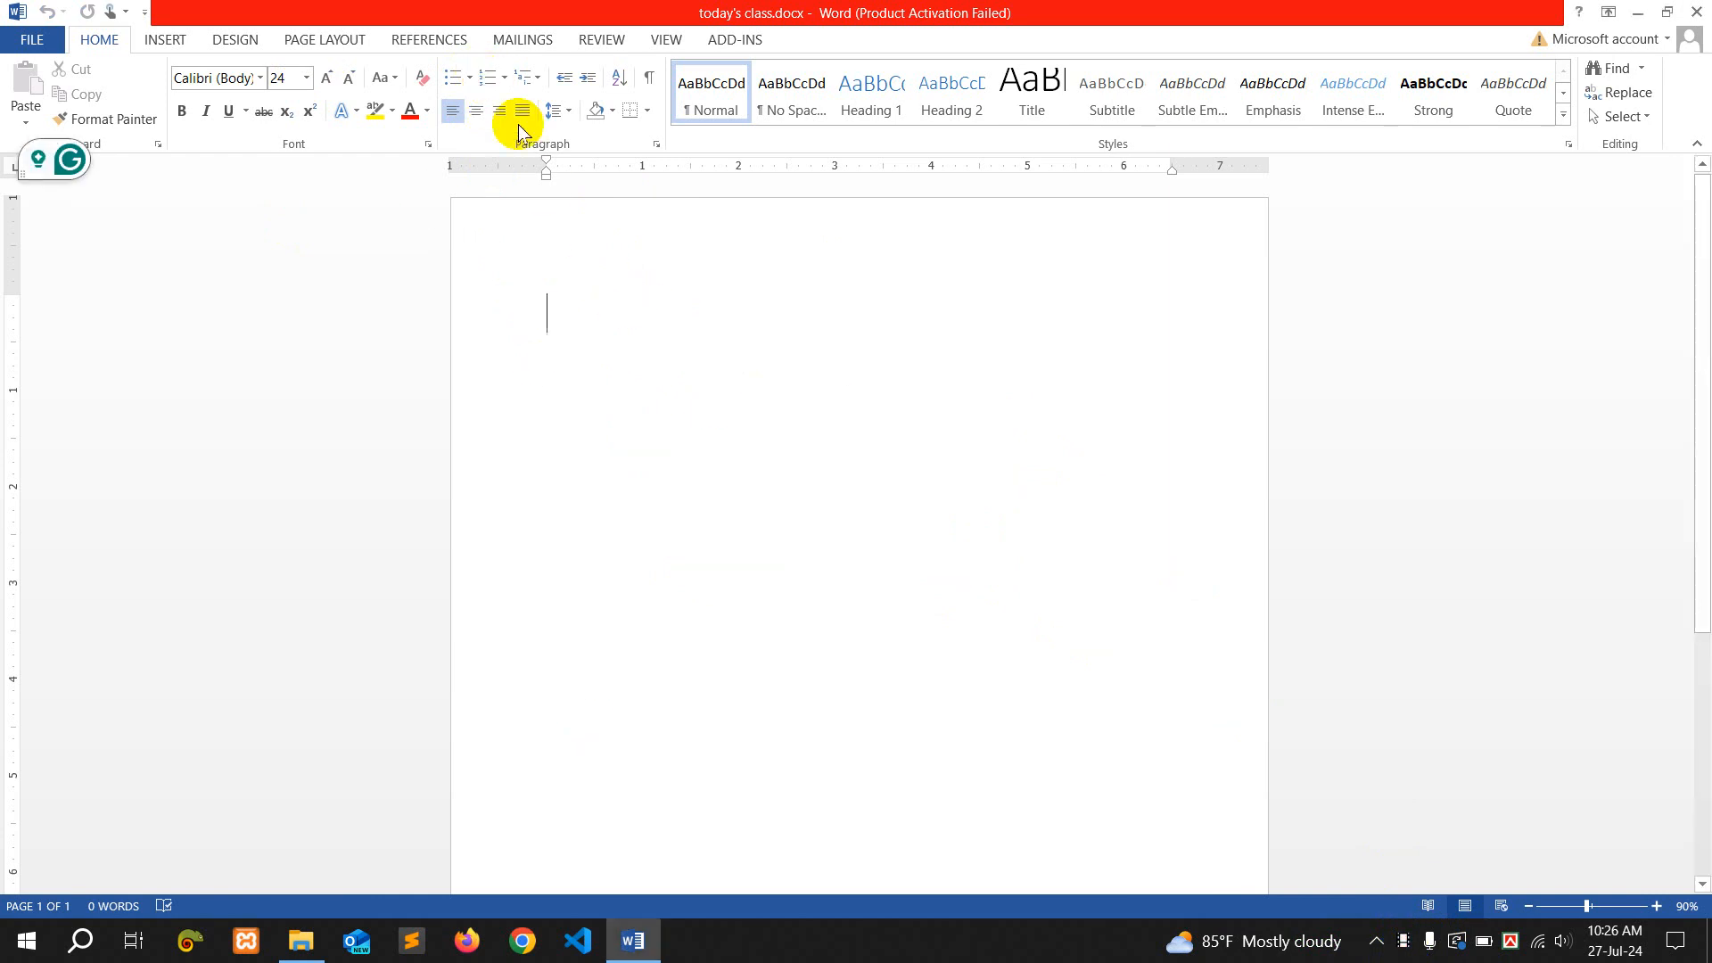
{"action": "left_click", "coordinate": [490, 84]}
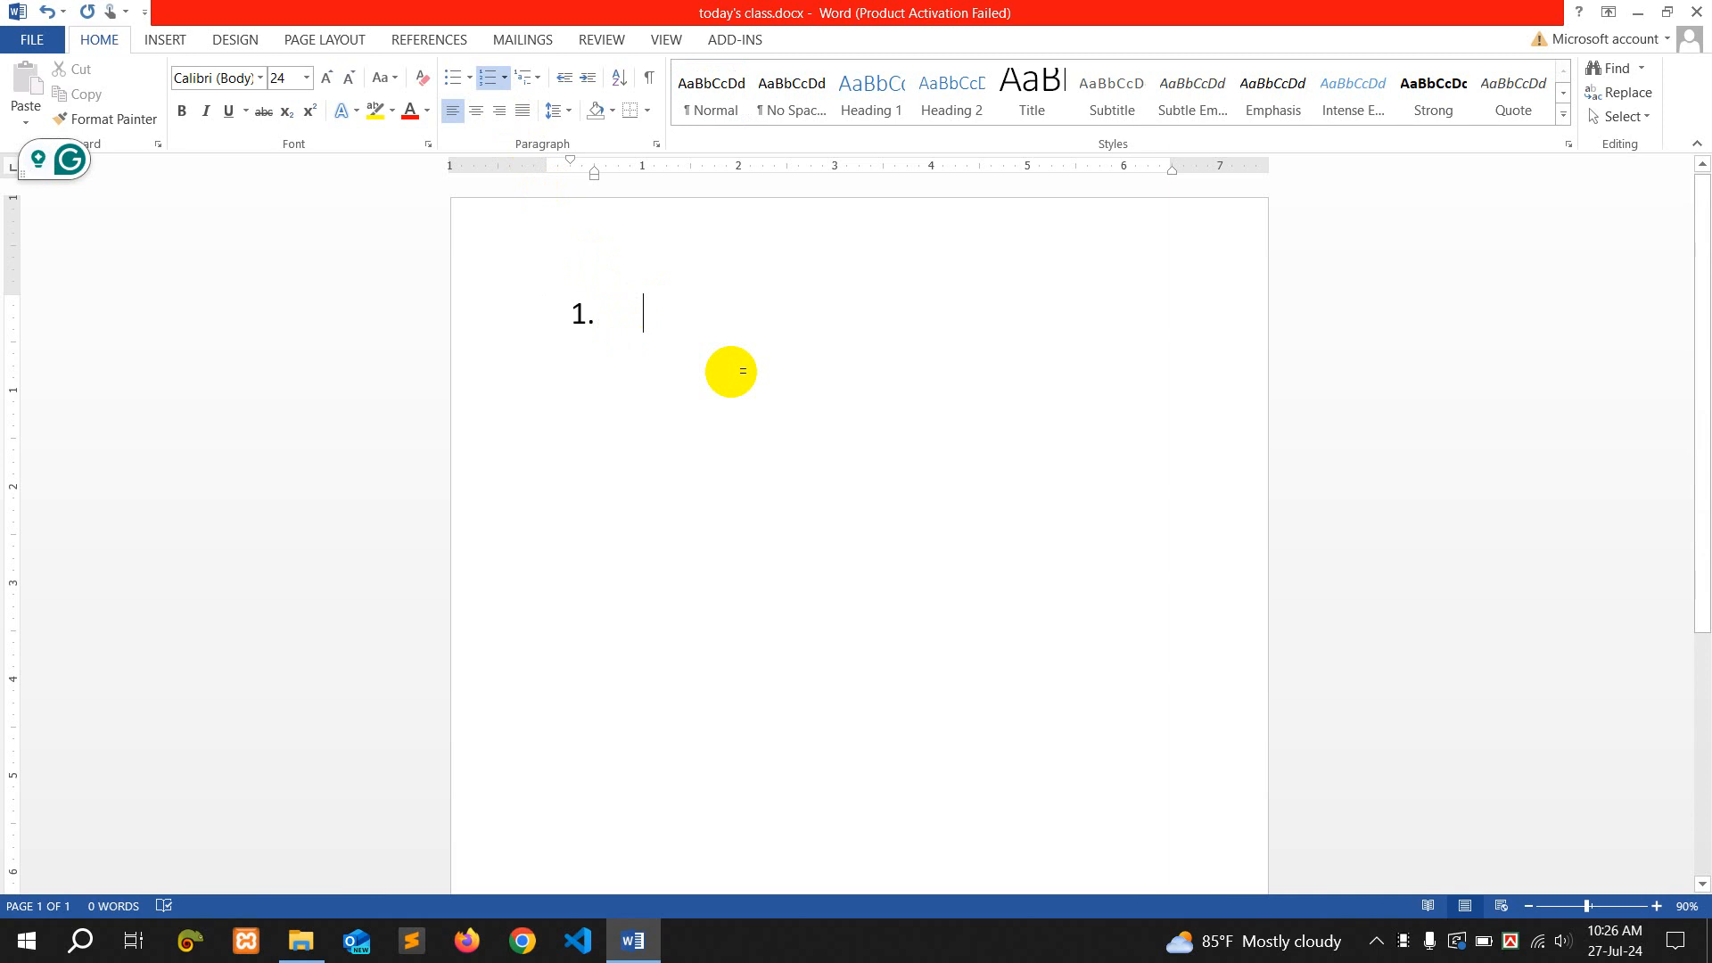
{"action": "left_click", "coordinate": [349, 77]}
{"action": "left_click", "coordinate": [697, 344]}
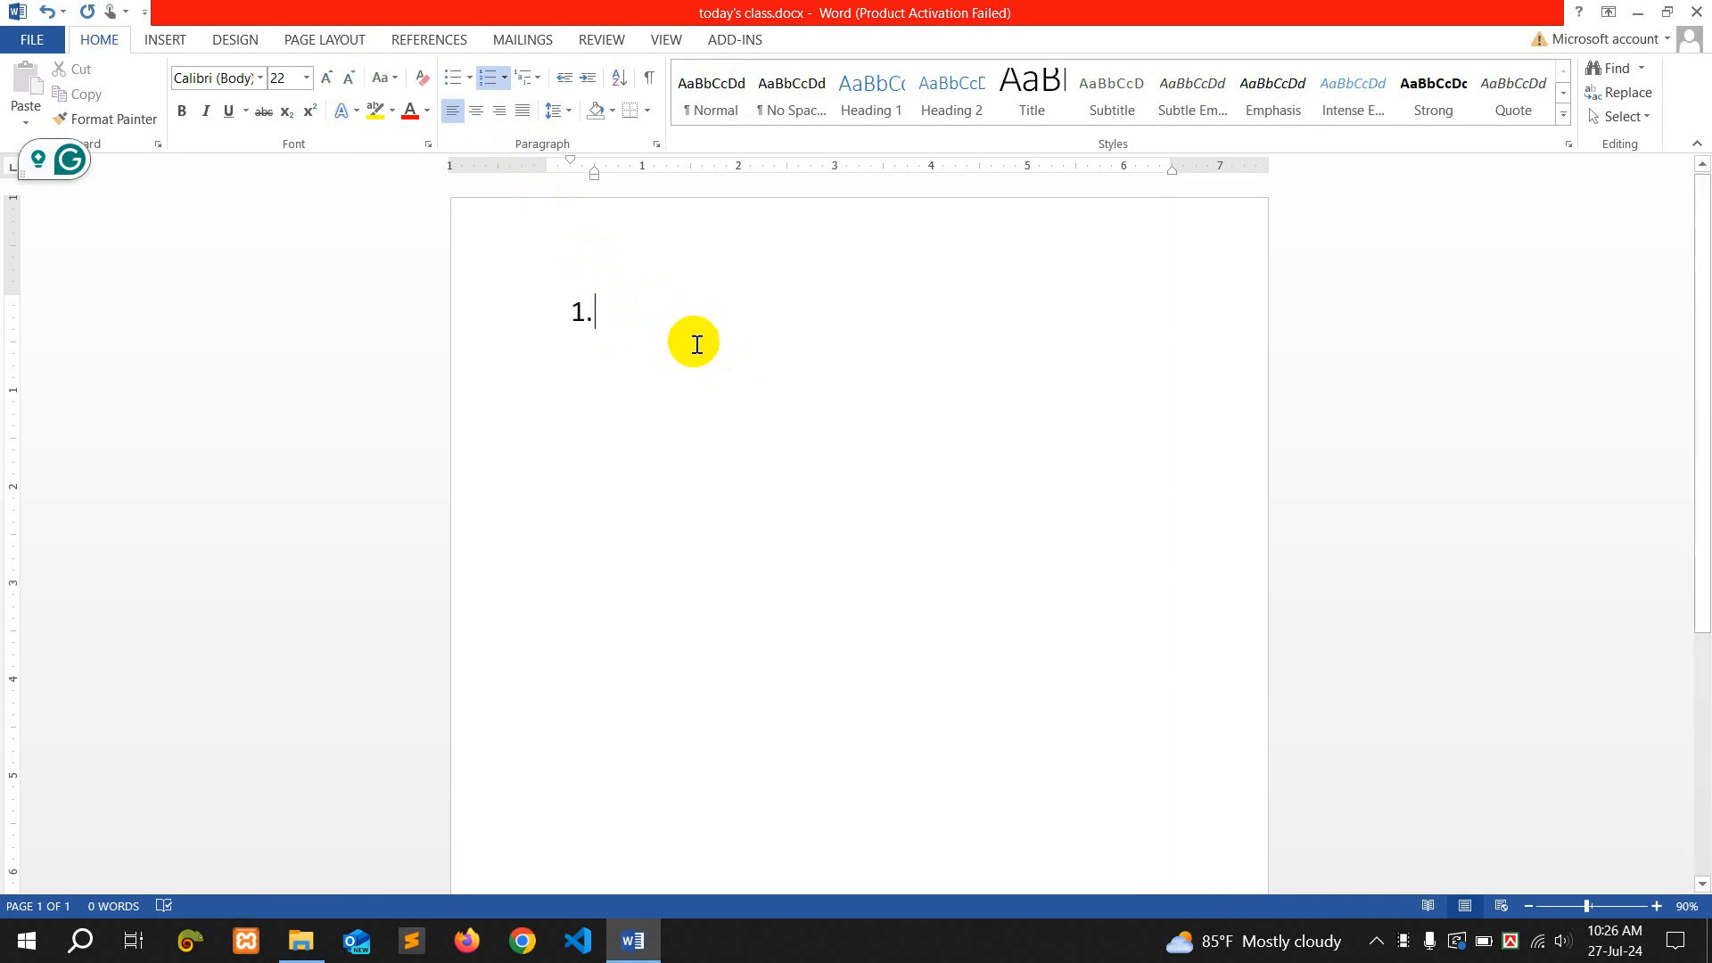
Enter "Paragraph" as the first numbered item and "Text Alignment" as its indented sub-item a
{"action": "type", "text": "Par"}
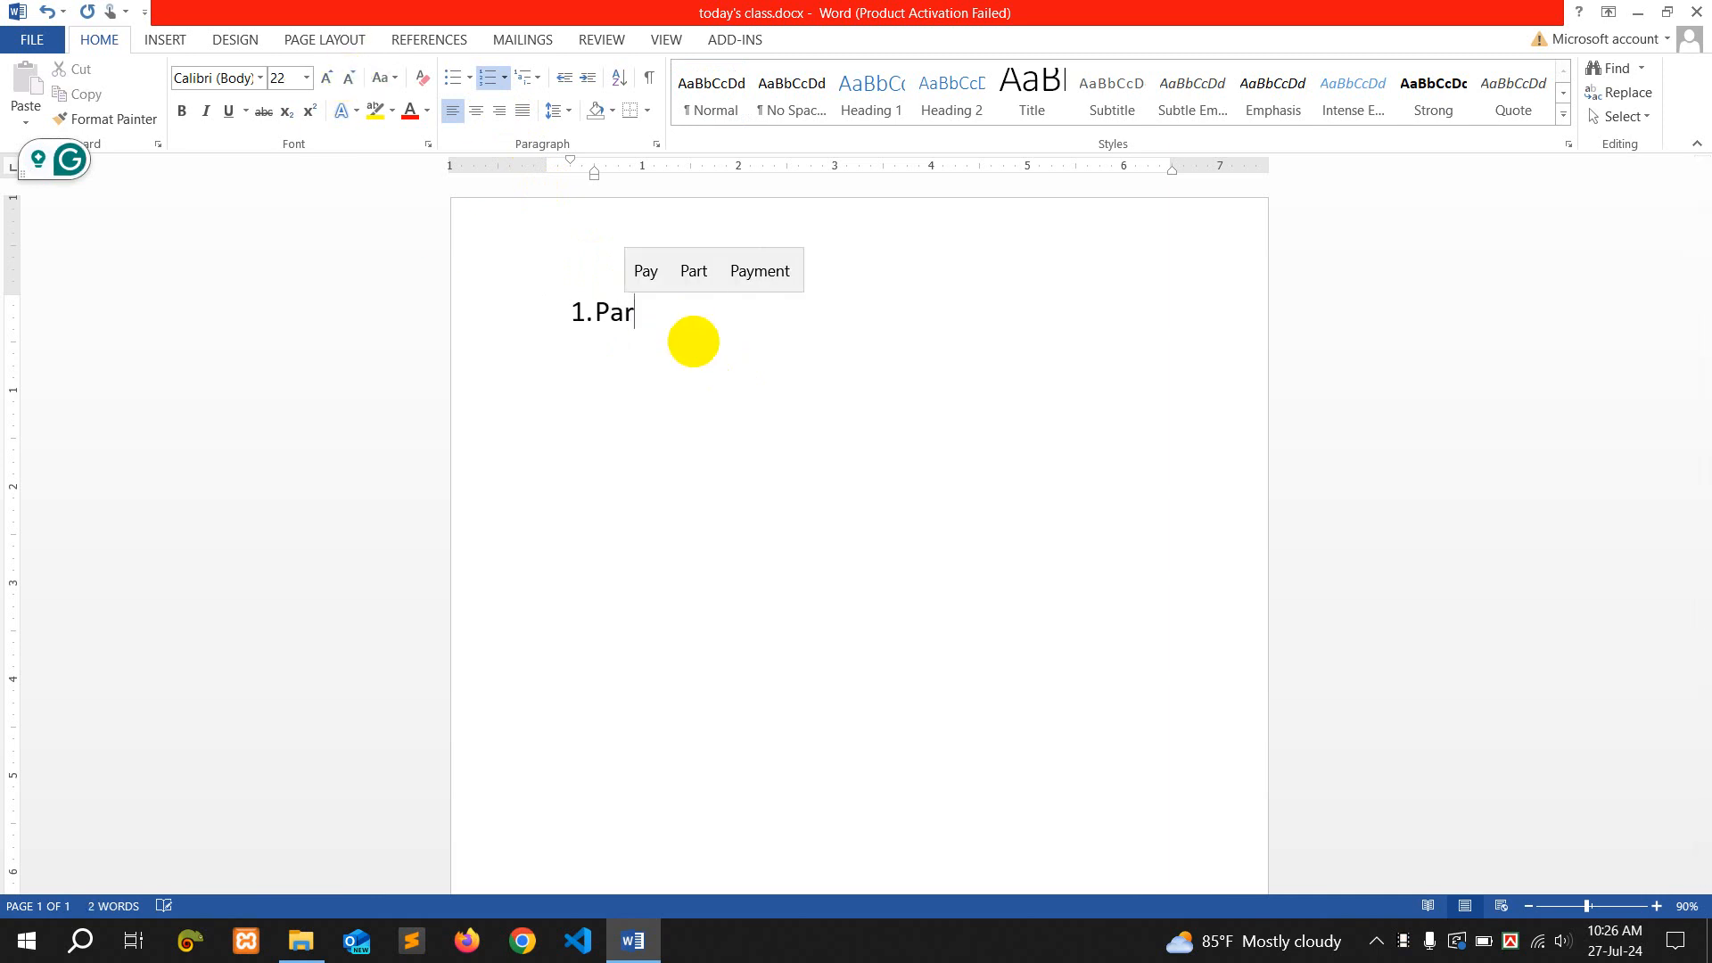
{"action": "type", "text": "a"}
{"action": "left_click", "coordinate": [709, 270]}
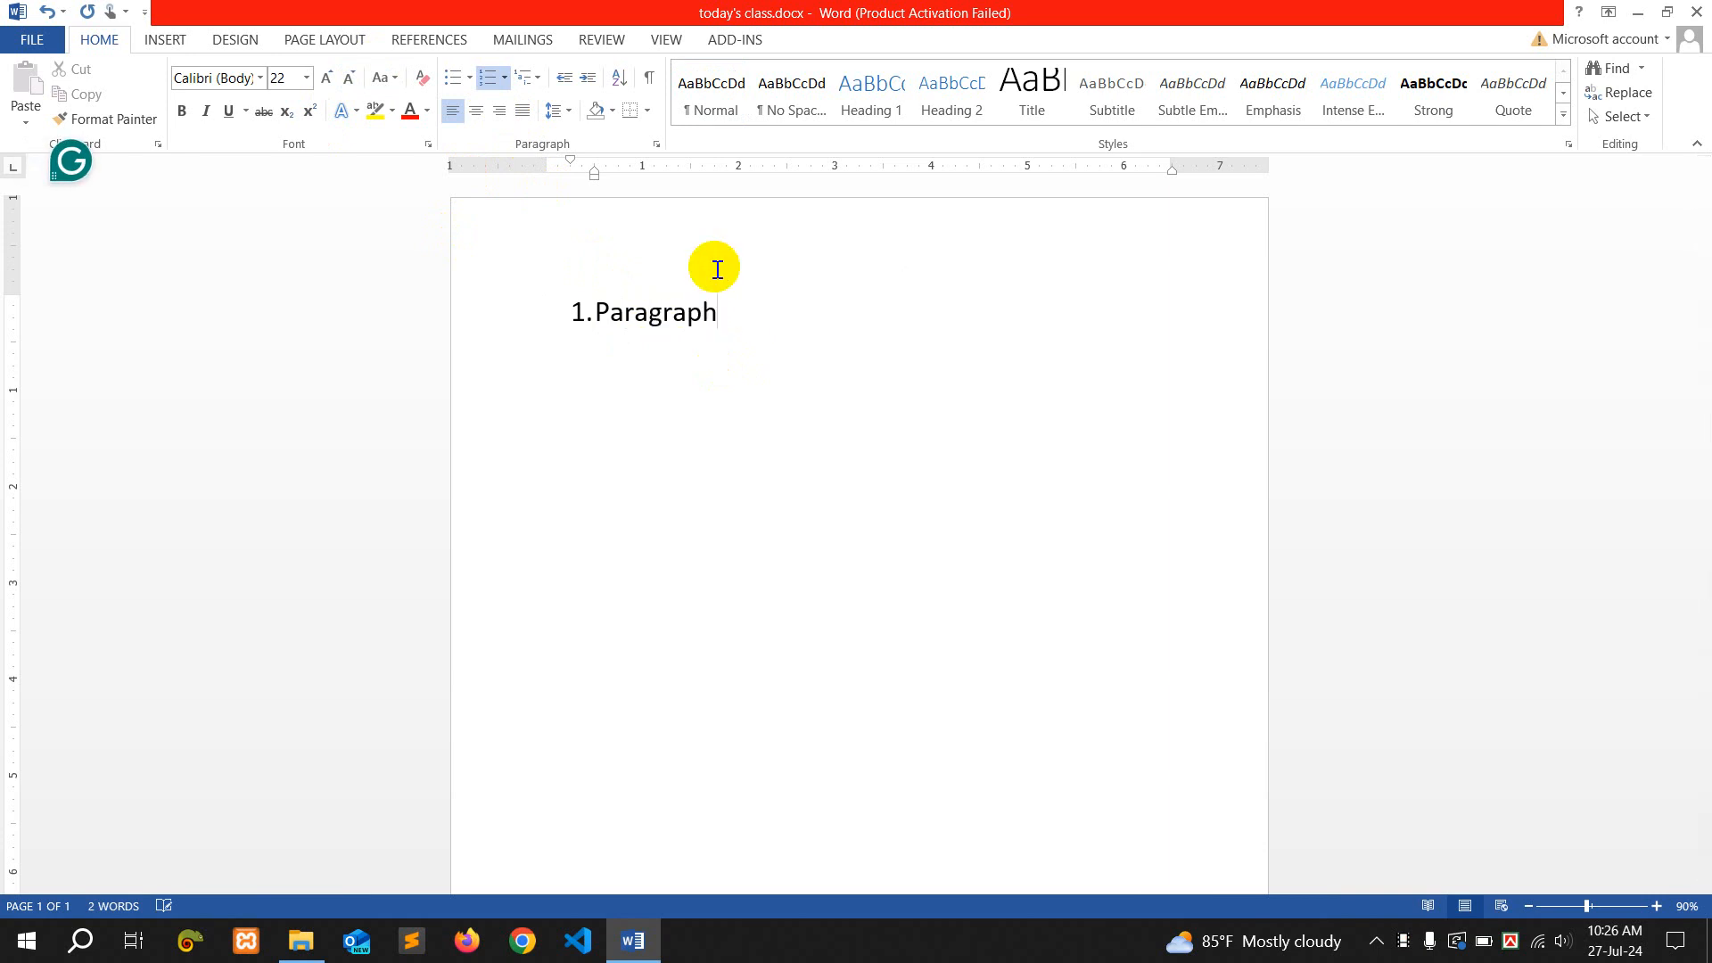
{"action": "key", "text": "Return"}
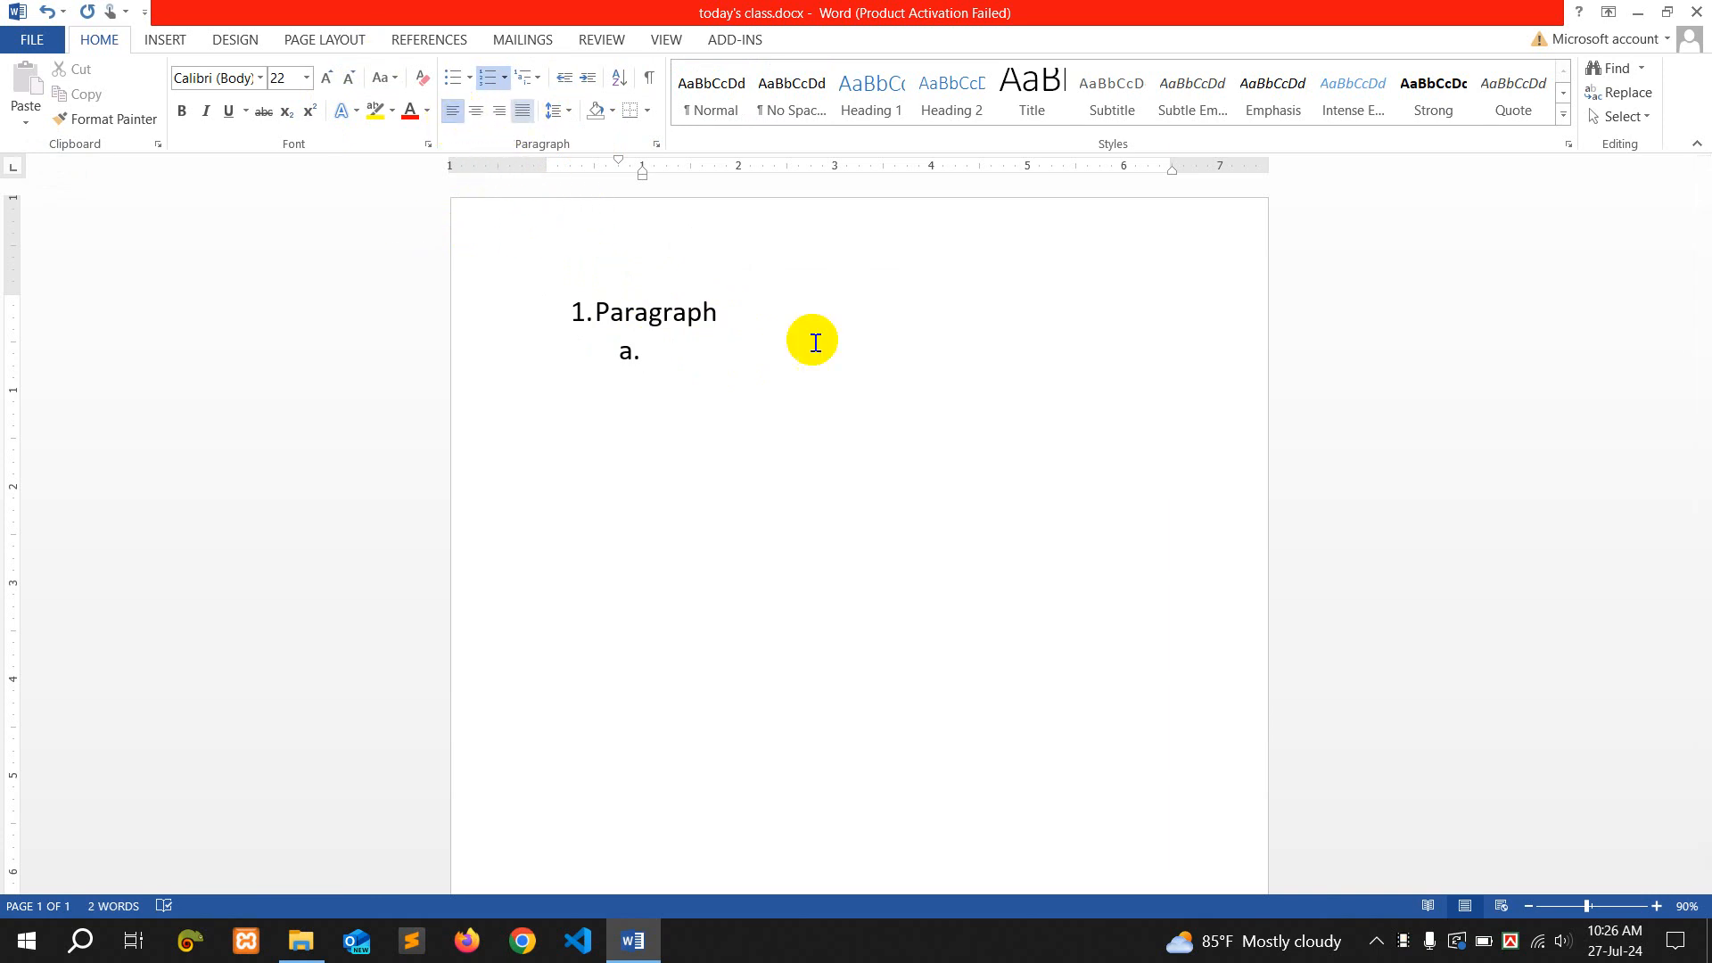
{"action": "type", "text": "Te"}
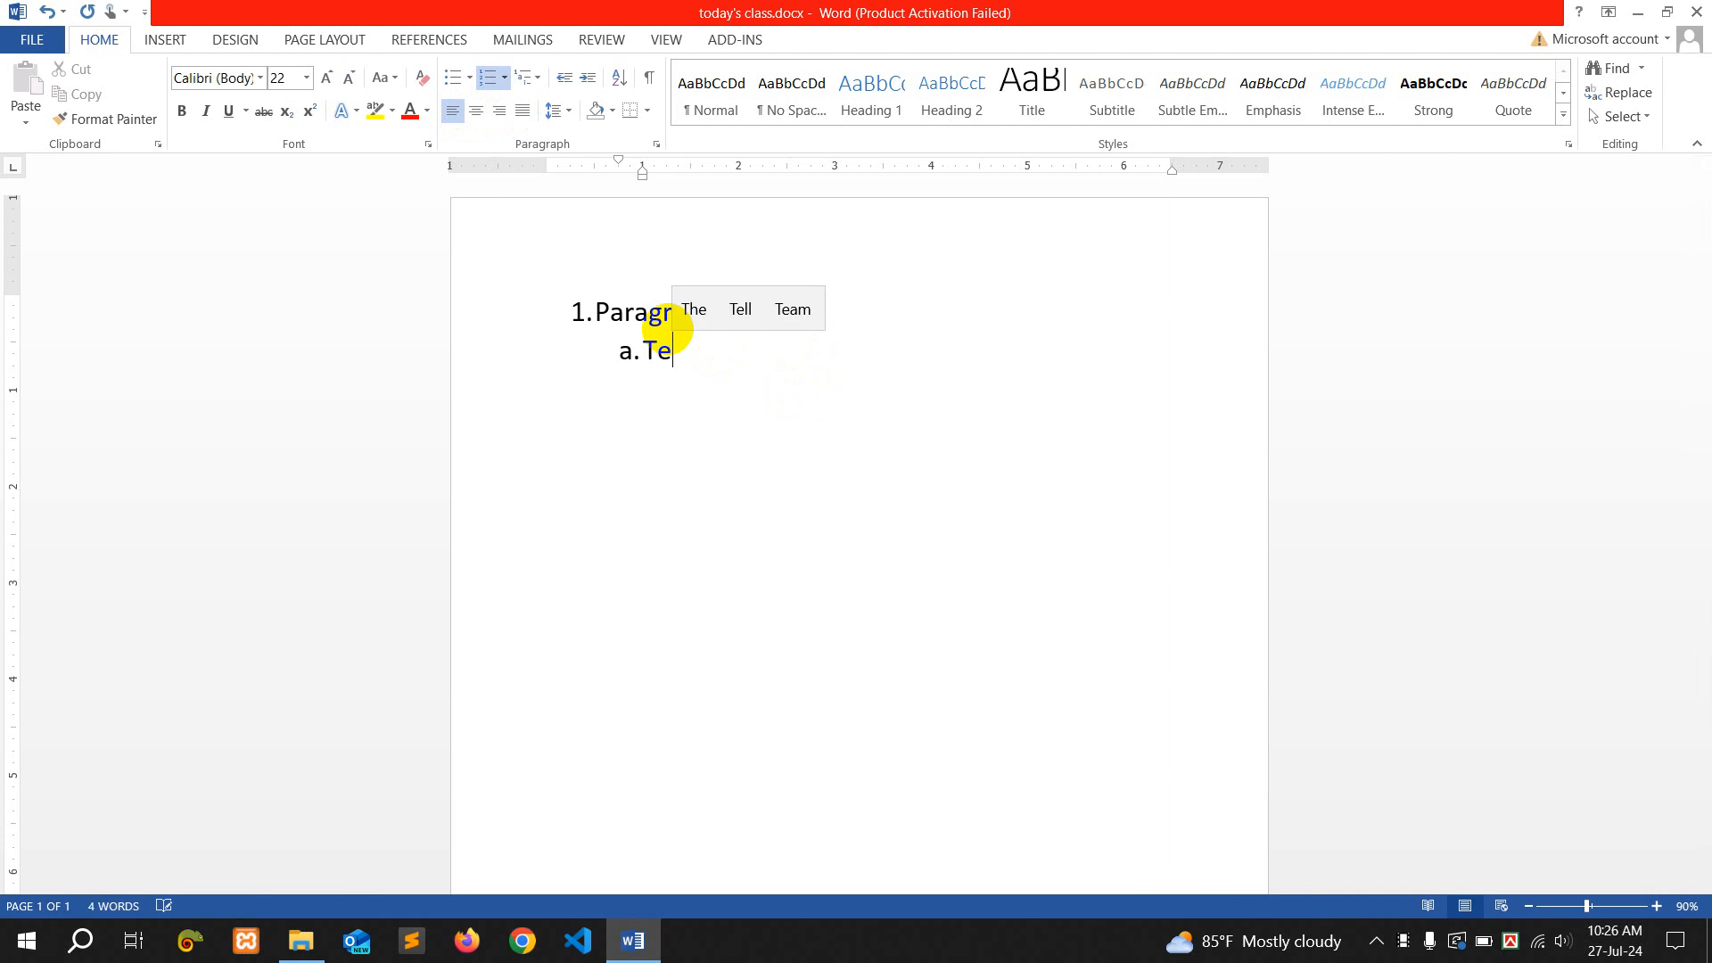
{"action": "type", "text": "xt Align"}
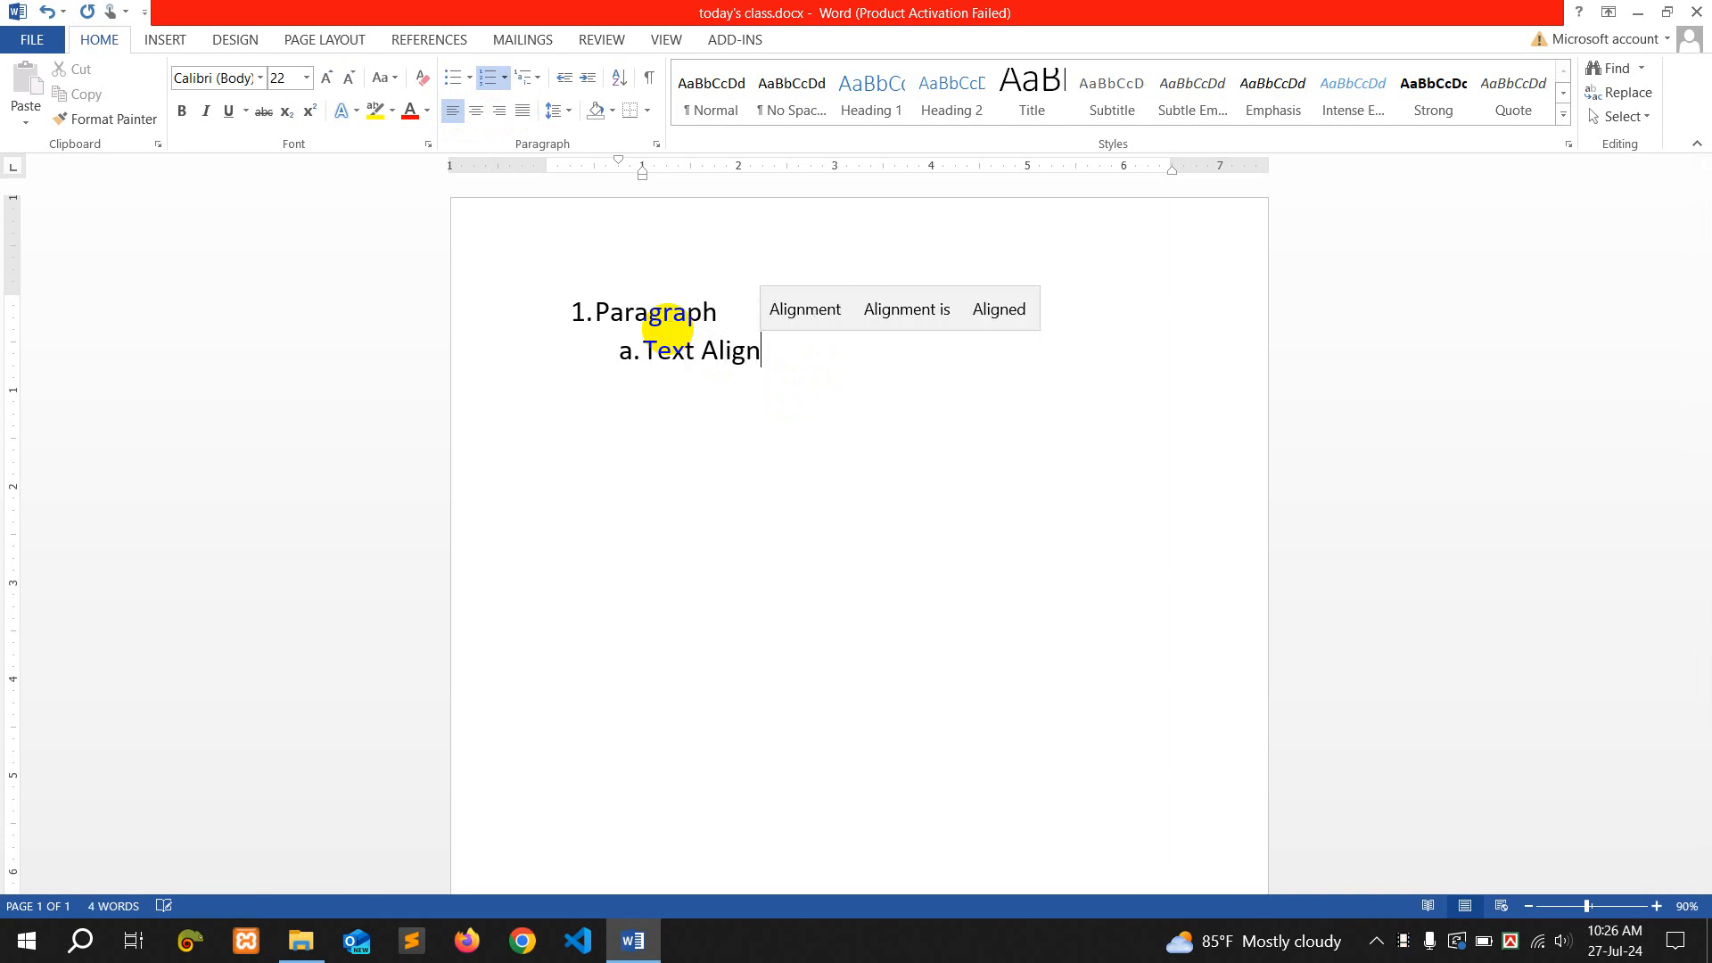
{"action": "left_click", "coordinate": [779, 312]}
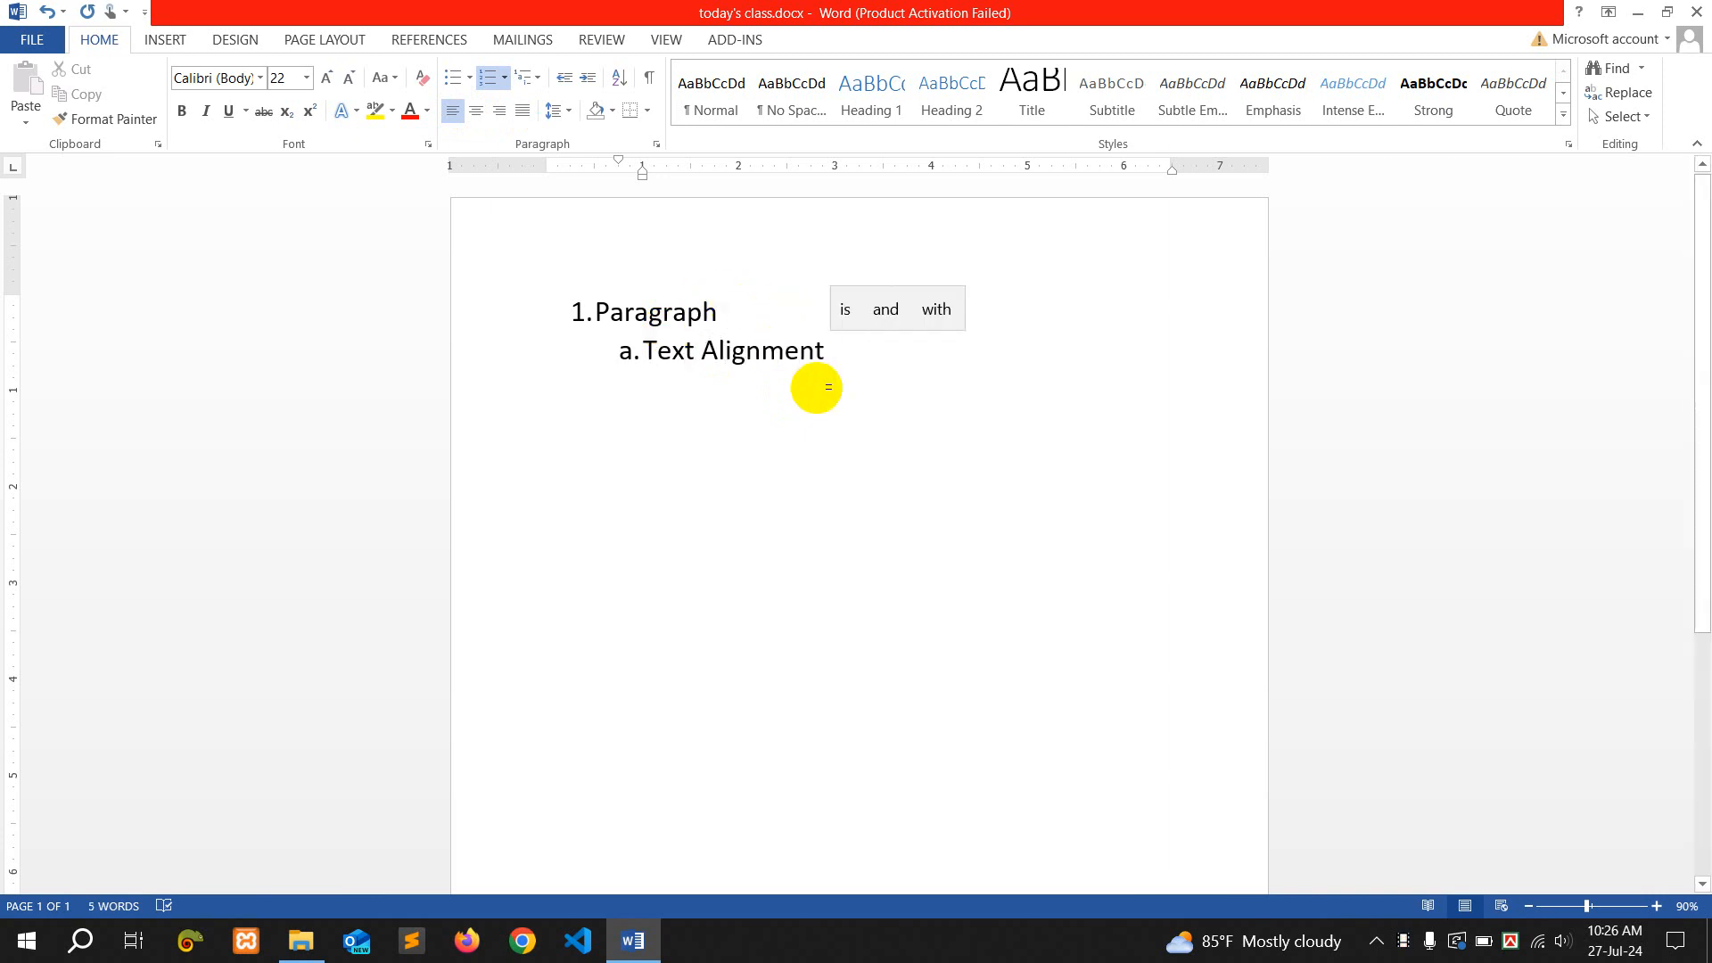
End the list and write "Hello Bangladesh!" as a plain line below it, leaving a blank line between
{"action": "key", "text": "Return"}
{"action": "key", "text": "Return"}
{"action": "key", "text": "Return"}
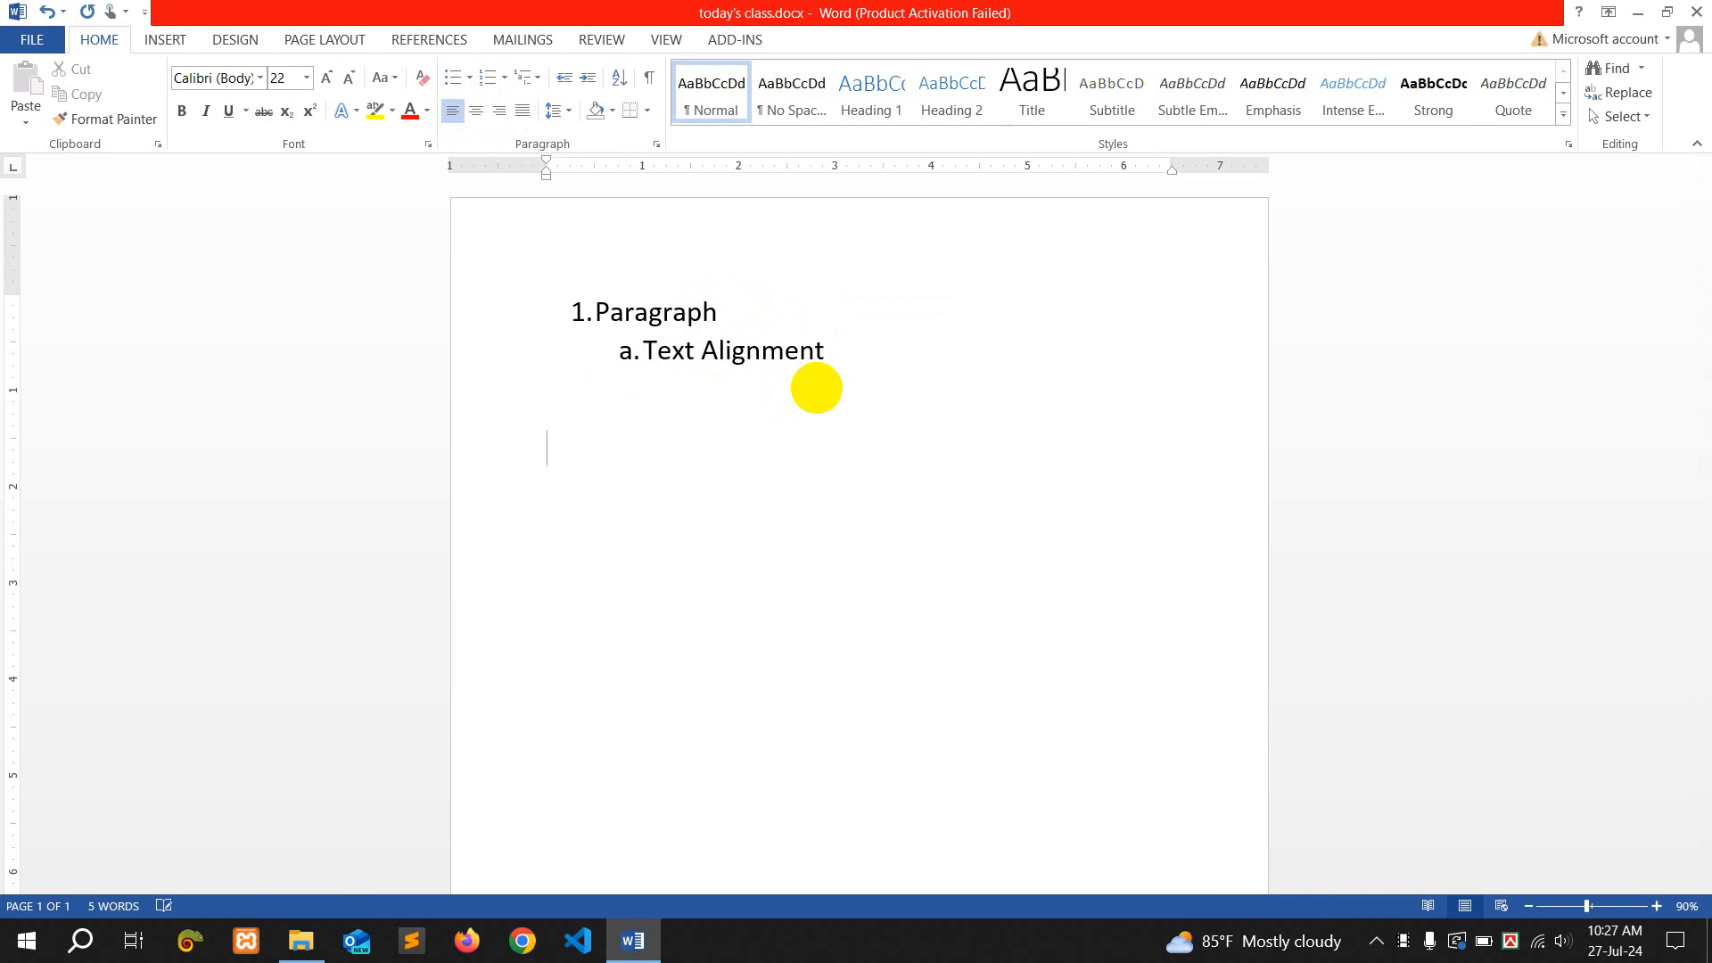
{"action": "type", "text": "He"}
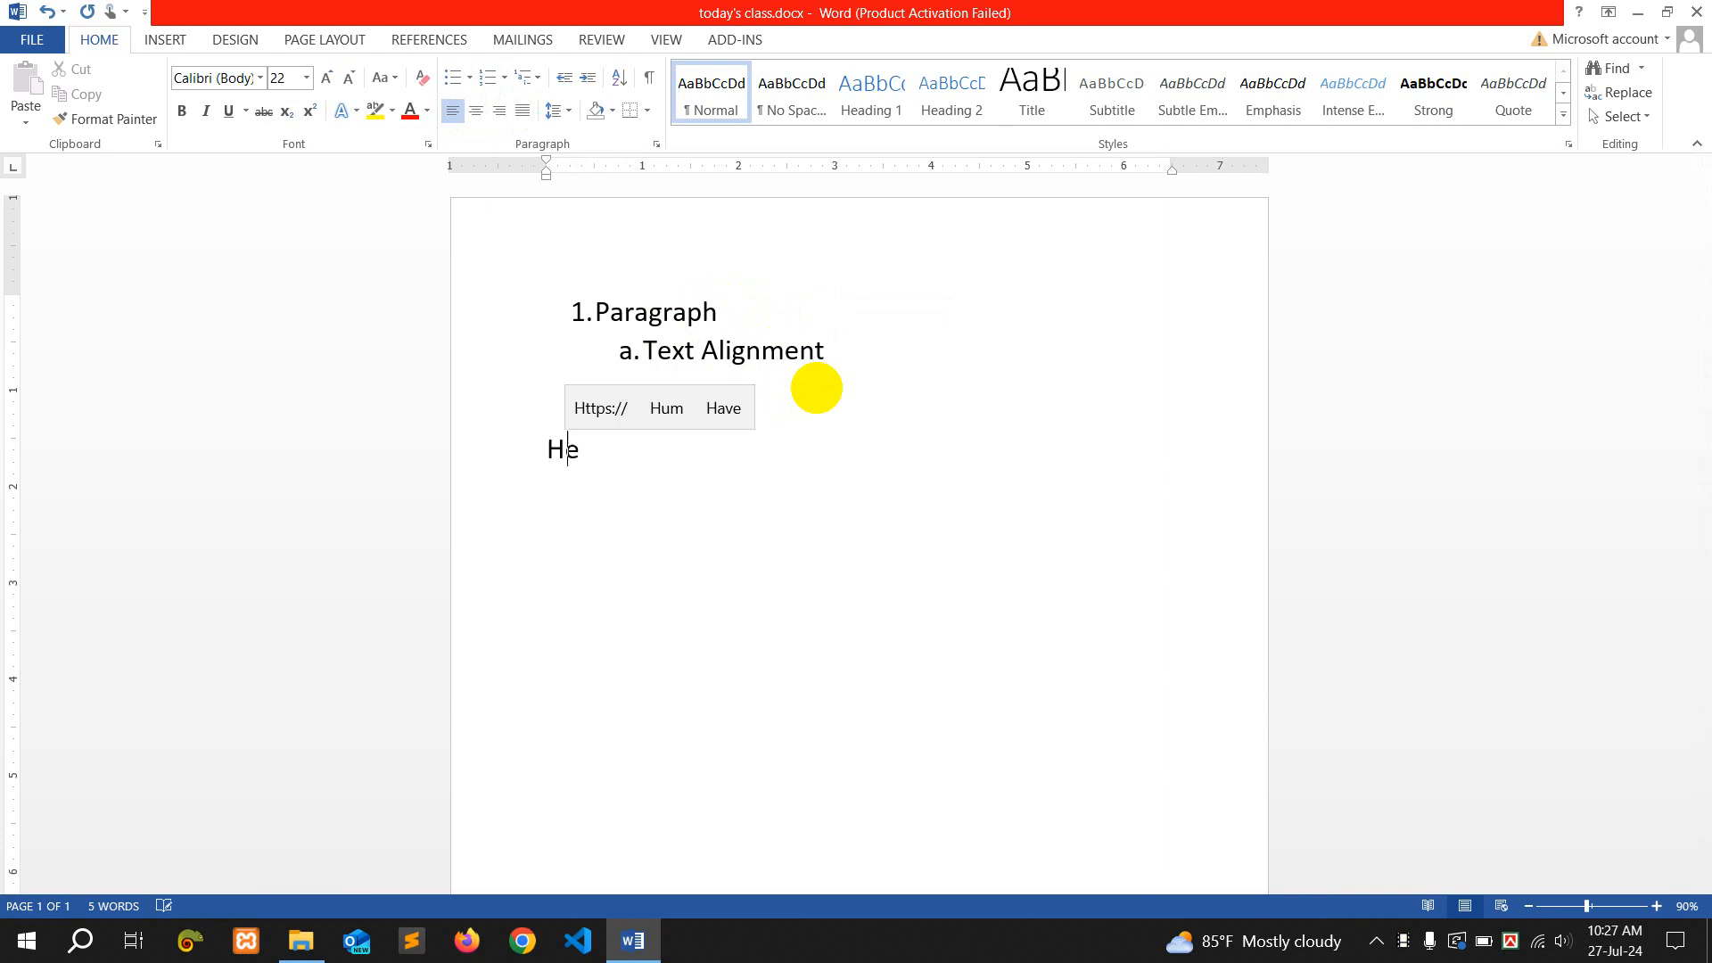
{"action": "type", "text": "llo Bangladesh"}
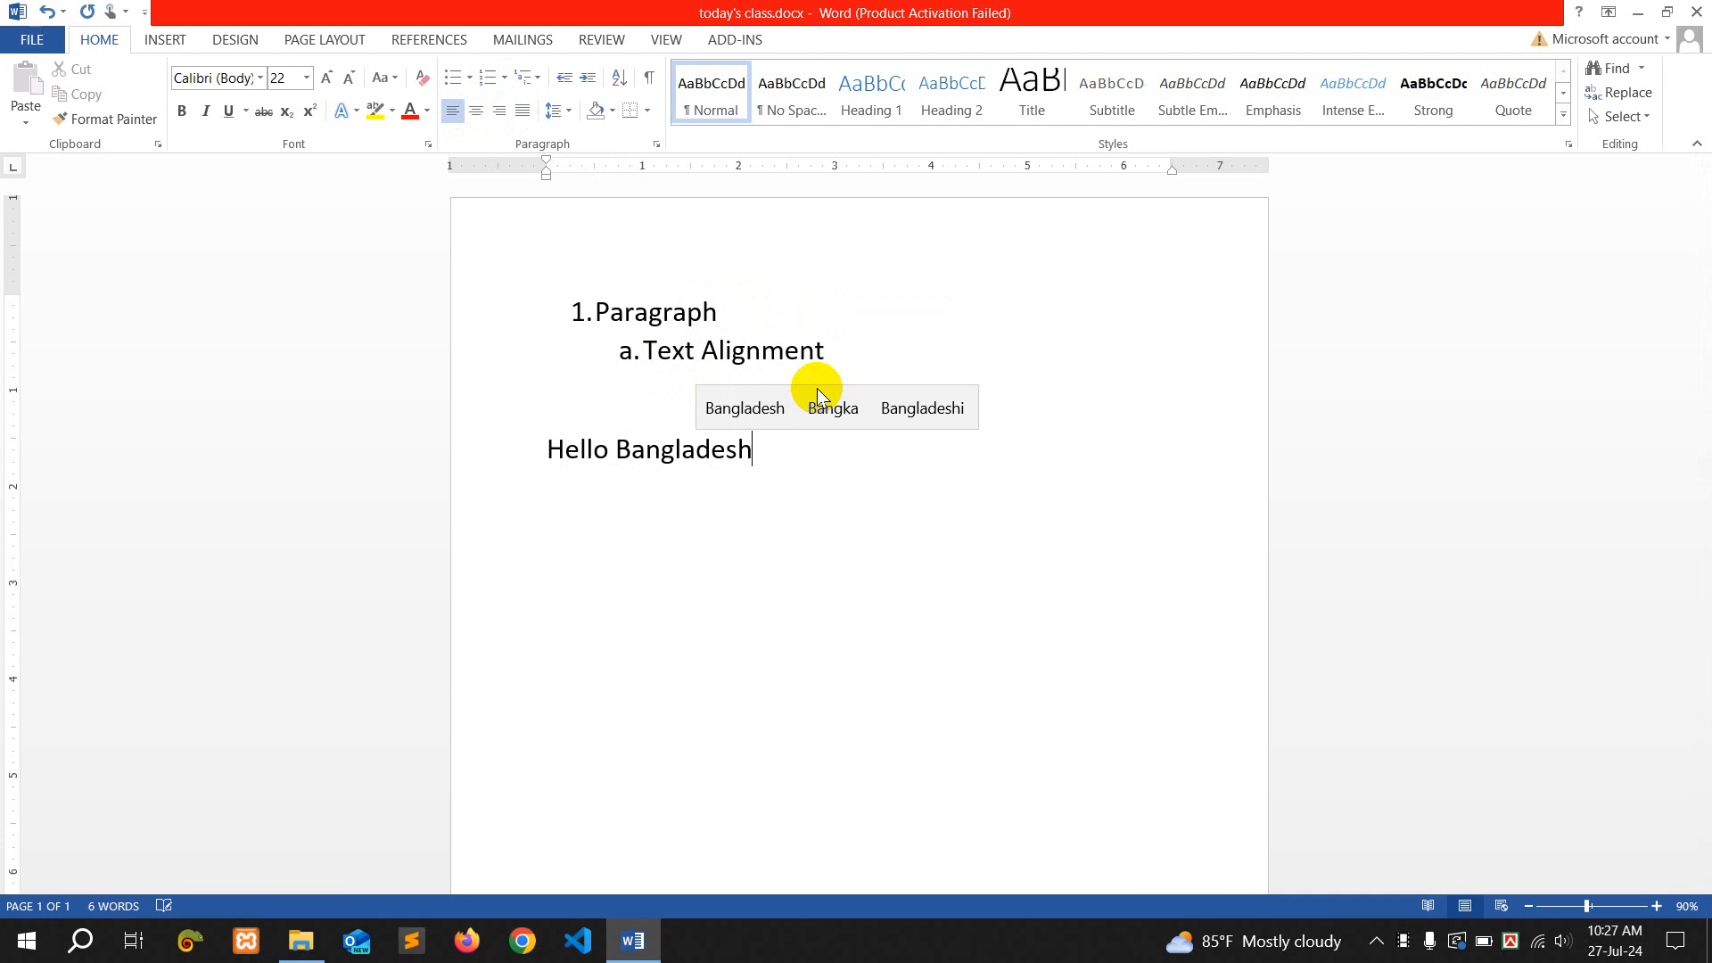
{"action": "type", "text": "!"}
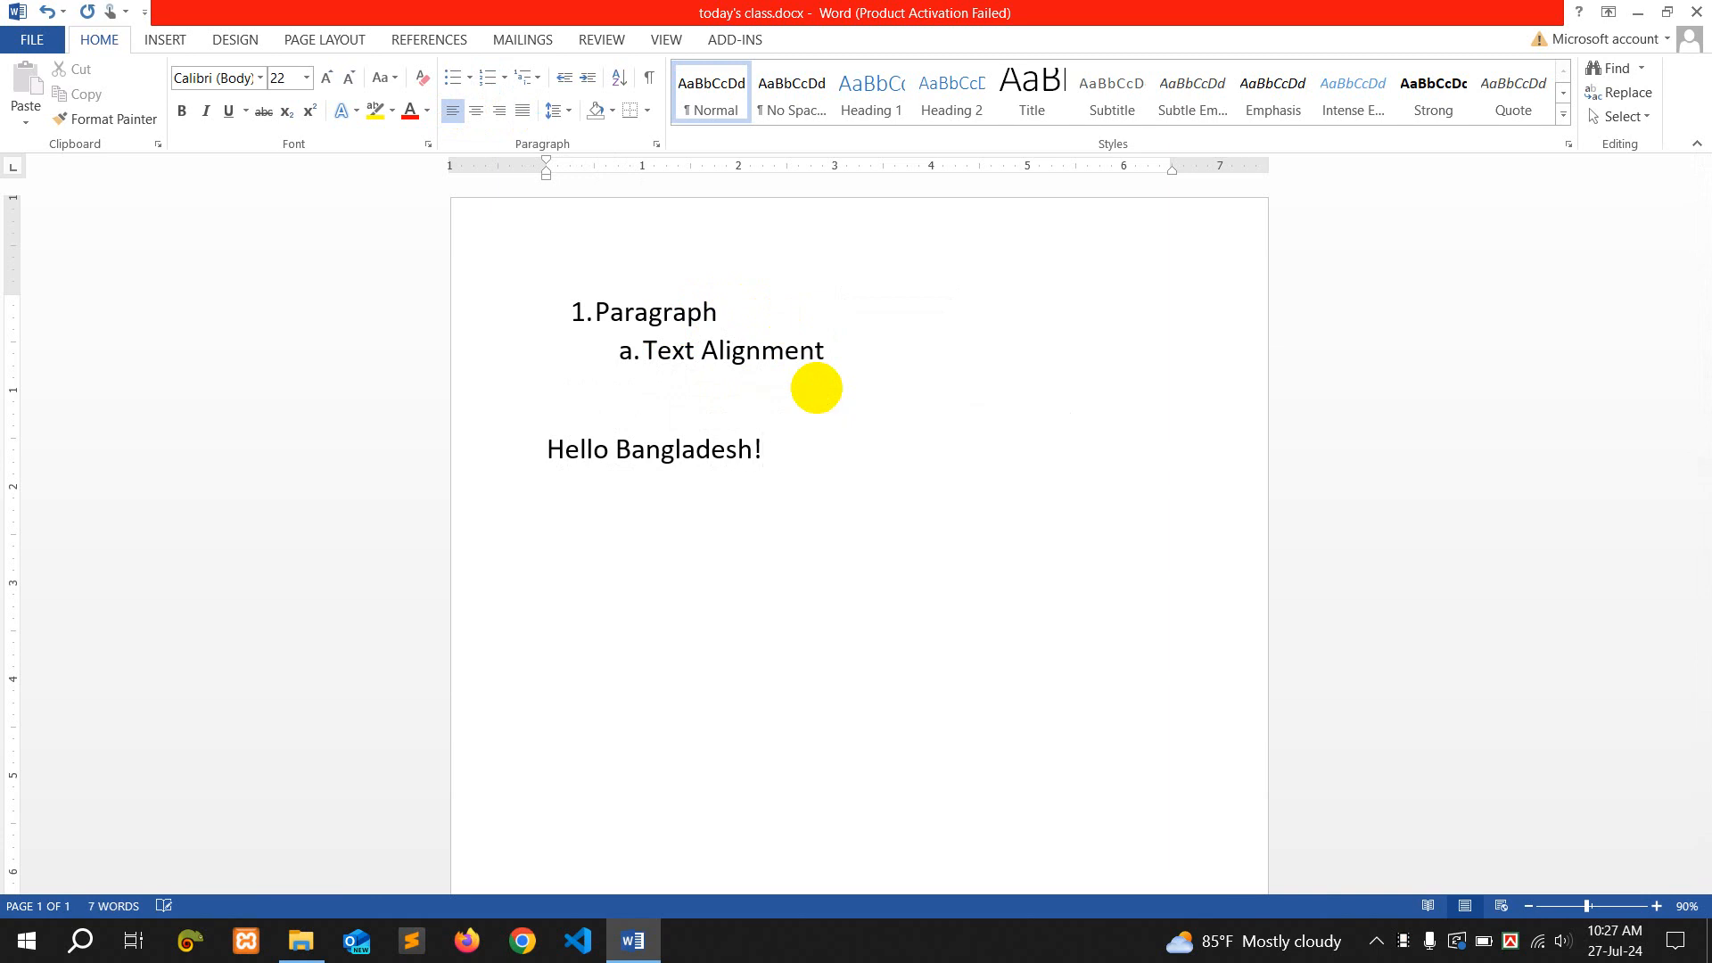
Select the "Hello Bangladesh!" line and center it on the page
{"action": "left_click_drag", "start_coordinate": [546, 449], "coordinate": [890, 458]}
{"action": "left_click", "coordinate": [848, 485]}
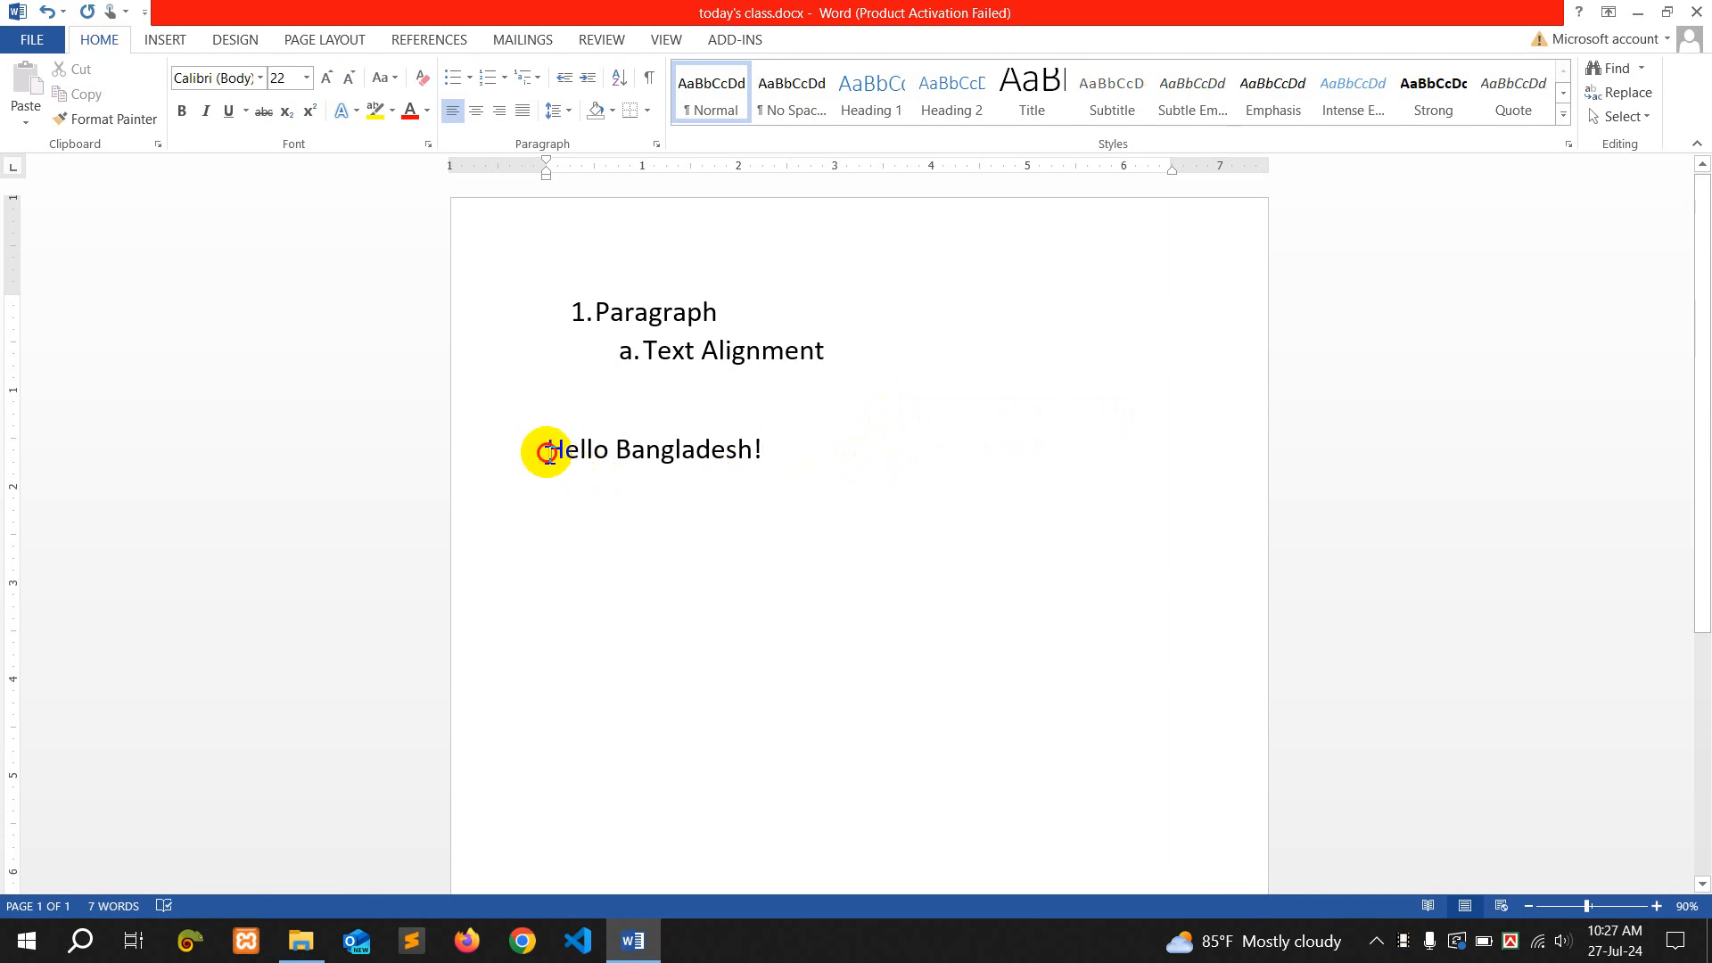
{"action": "left_click_drag", "start_coordinate": [547, 453], "coordinate": [910, 463]}
{"action": "left_click", "coordinate": [911, 463]}
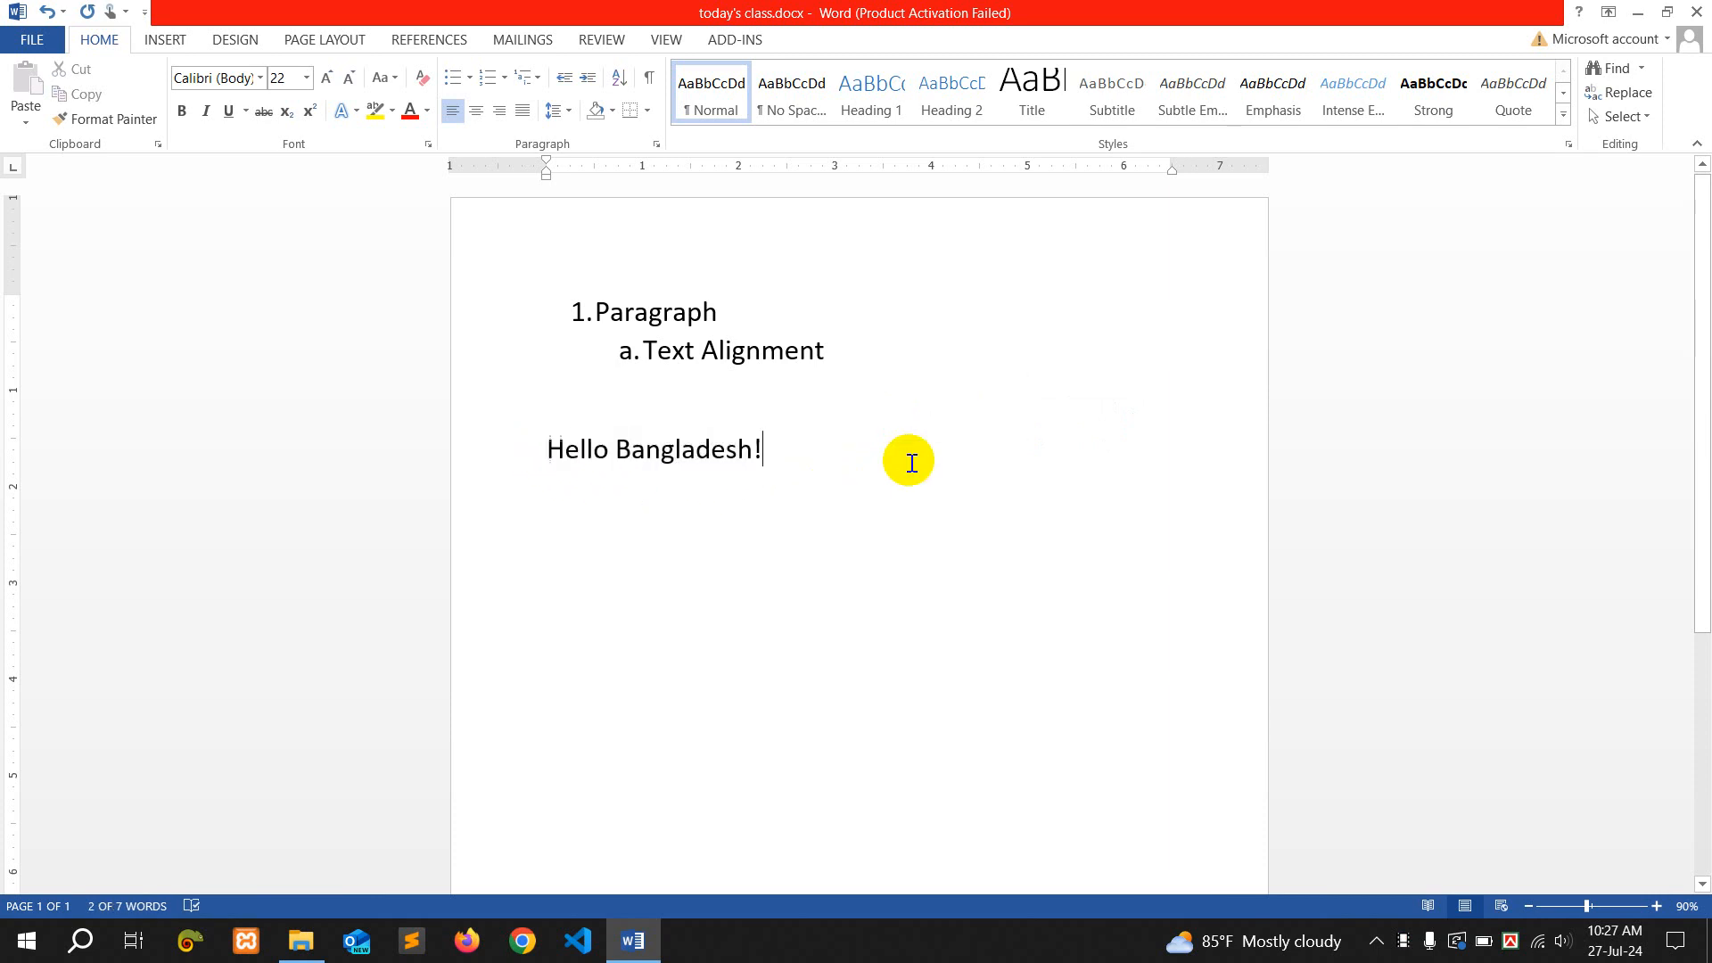
{"action": "left_click_drag", "start_coordinate": [566, 447], "coordinate": [769, 442]}
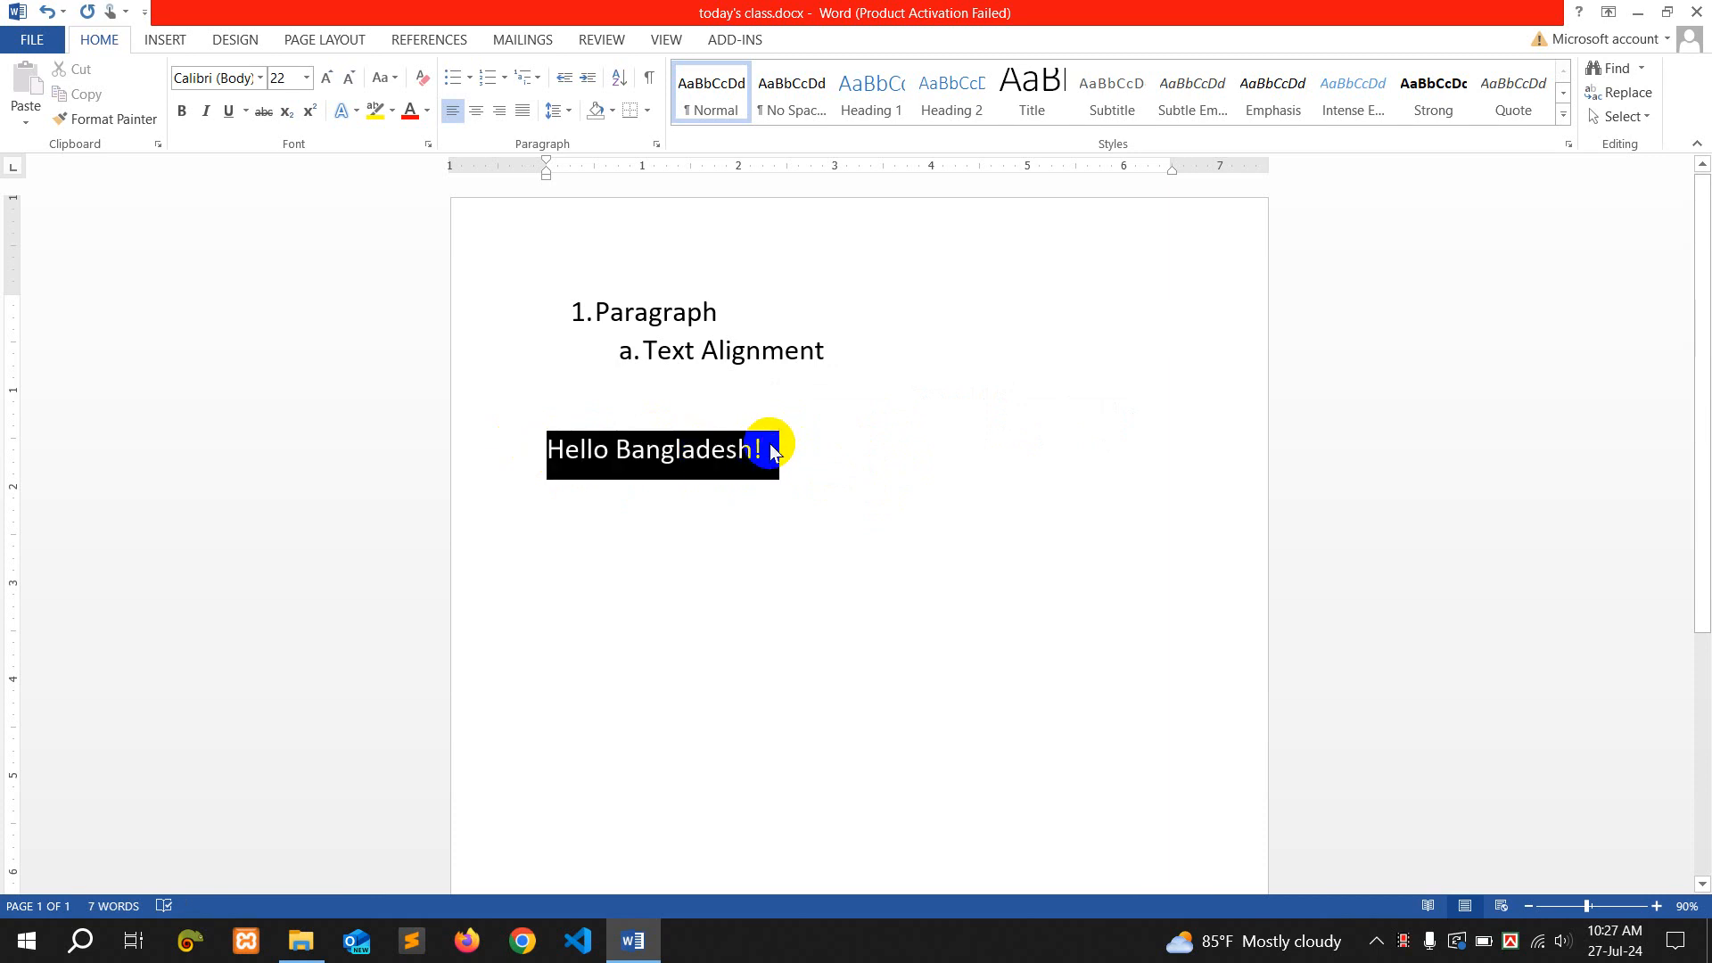
{"action": "left_click", "coordinate": [477, 118]}
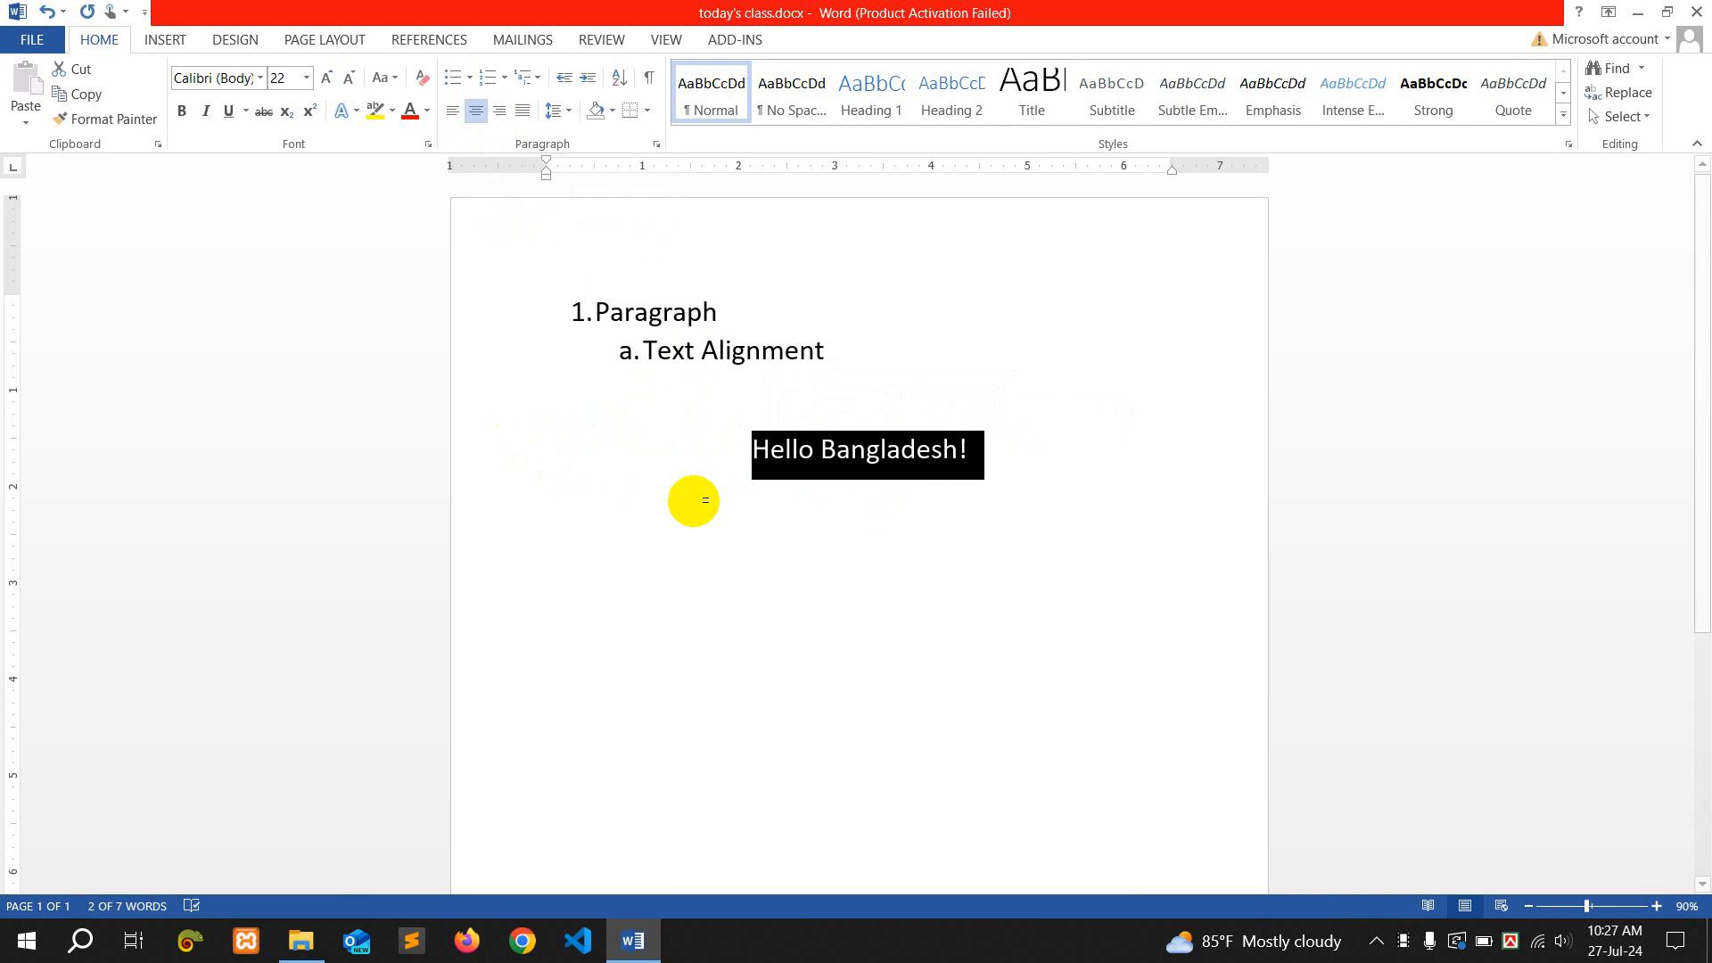
{"action": "left_click", "coordinate": [696, 502]}
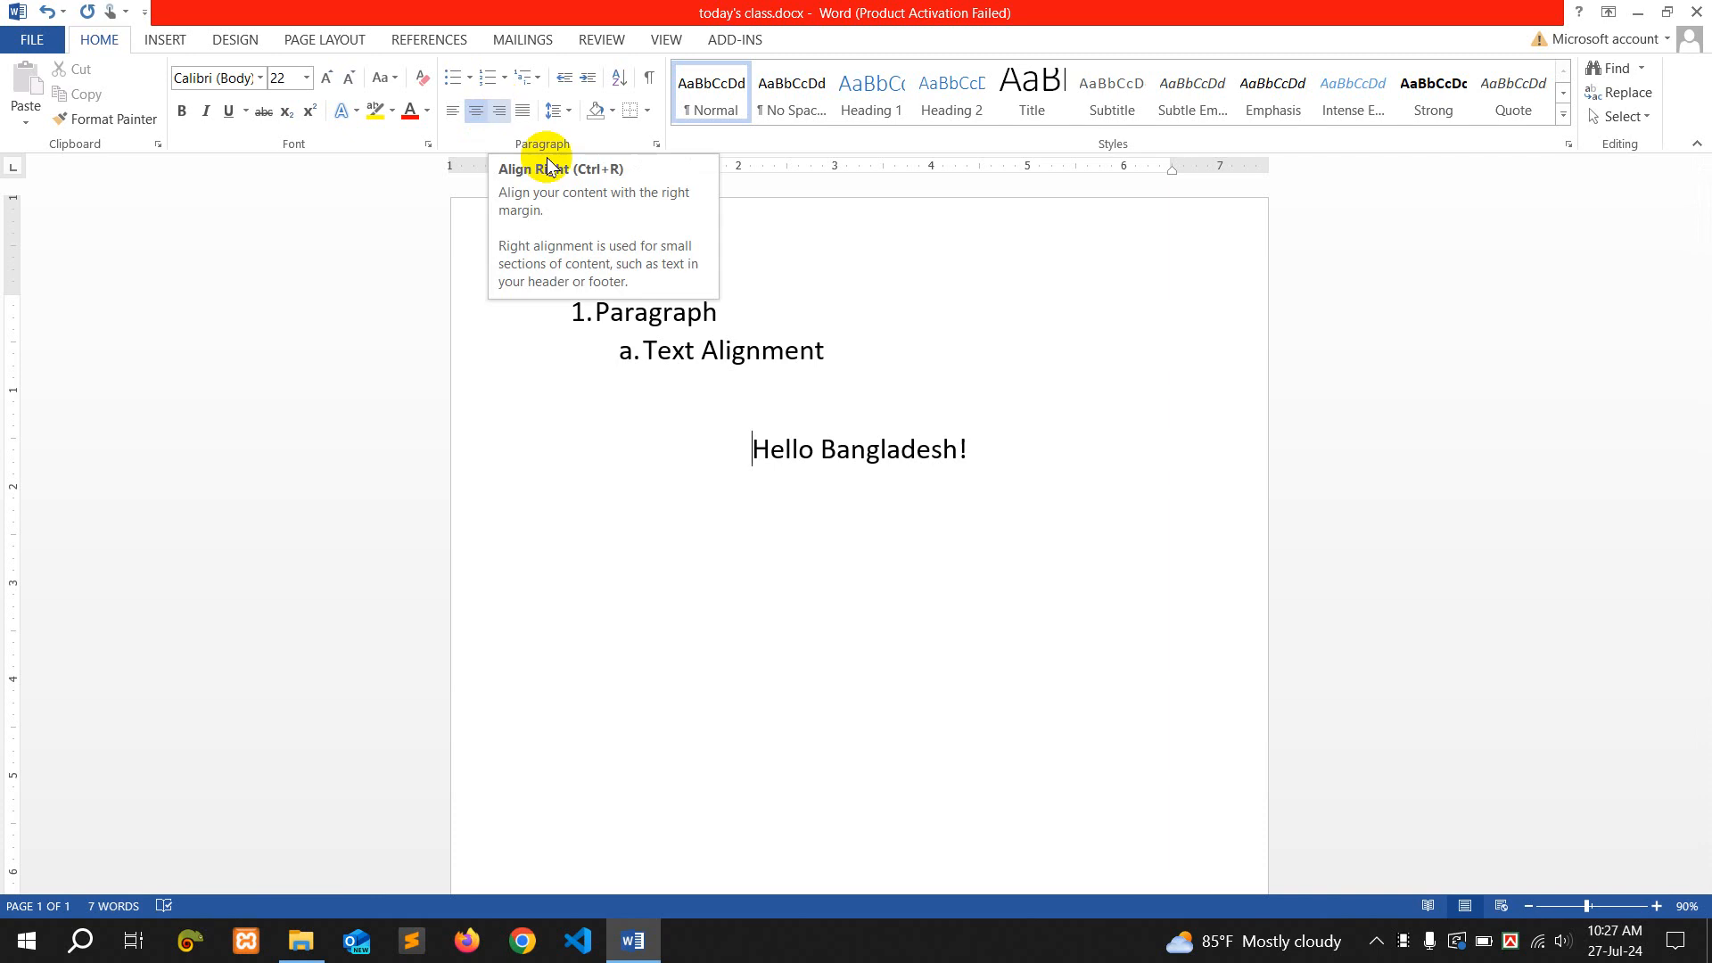
Align the centered "Hello Bangladesh!" line to the right margin
{"action": "left_click", "coordinate": [757, 450]}
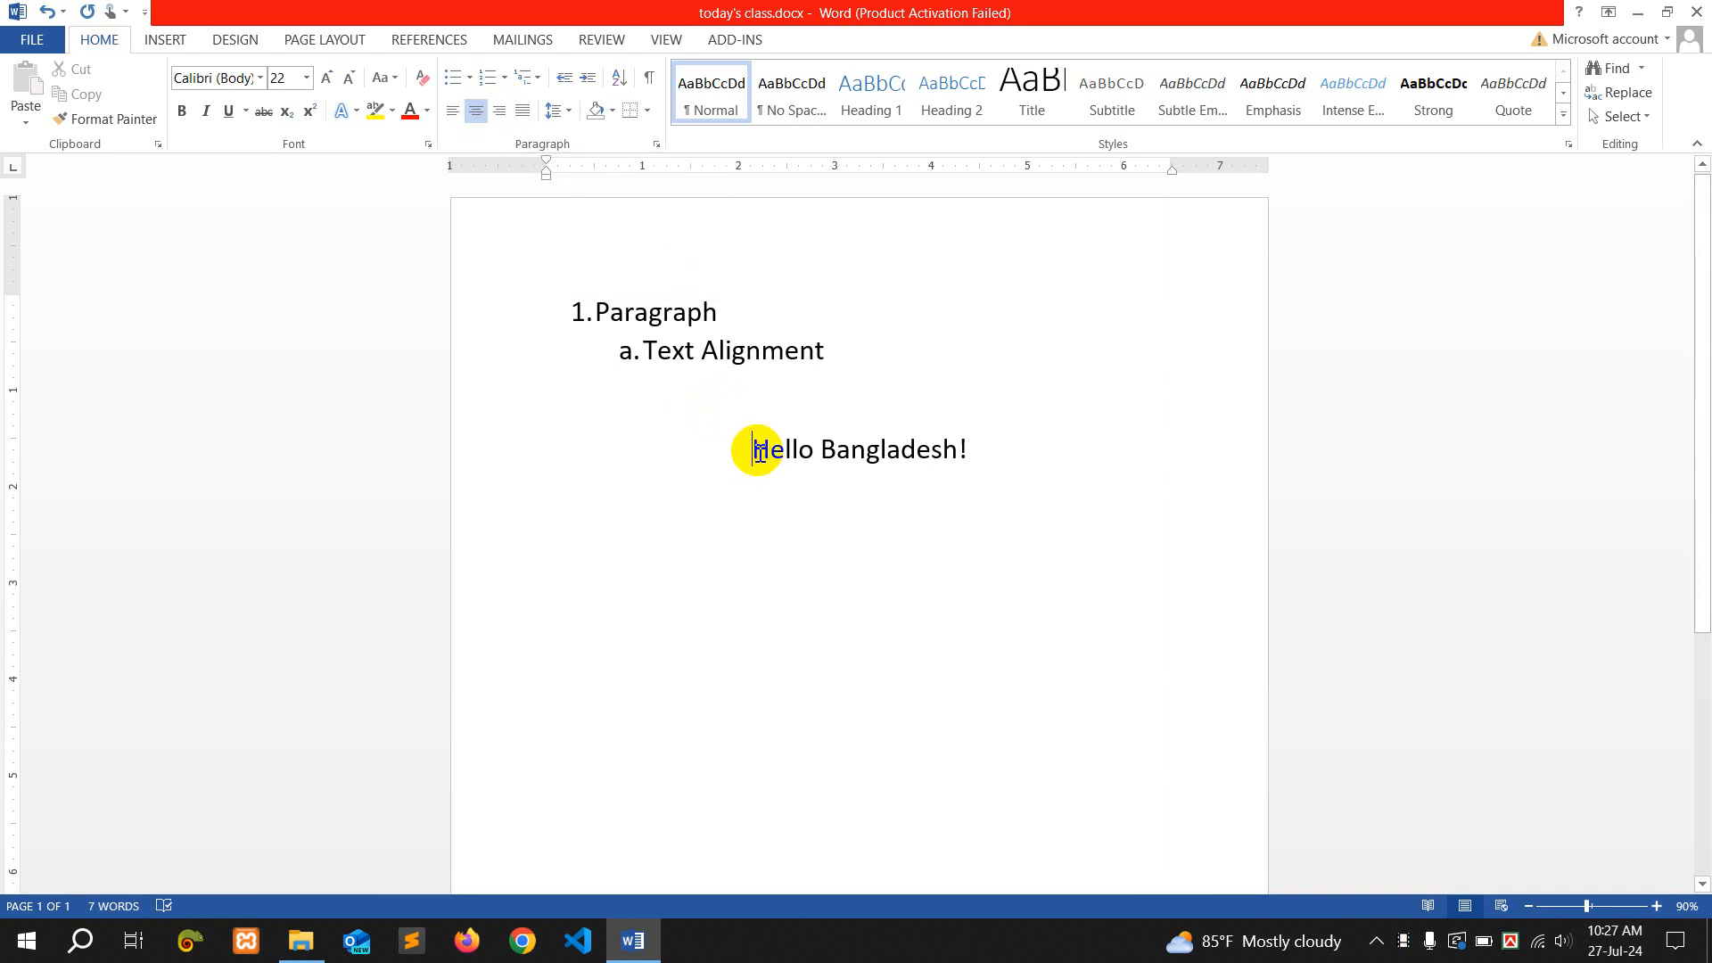
{"action": "left_click_drag", "start_coordinate": [758, 451], "coordinate": [984, 450]}
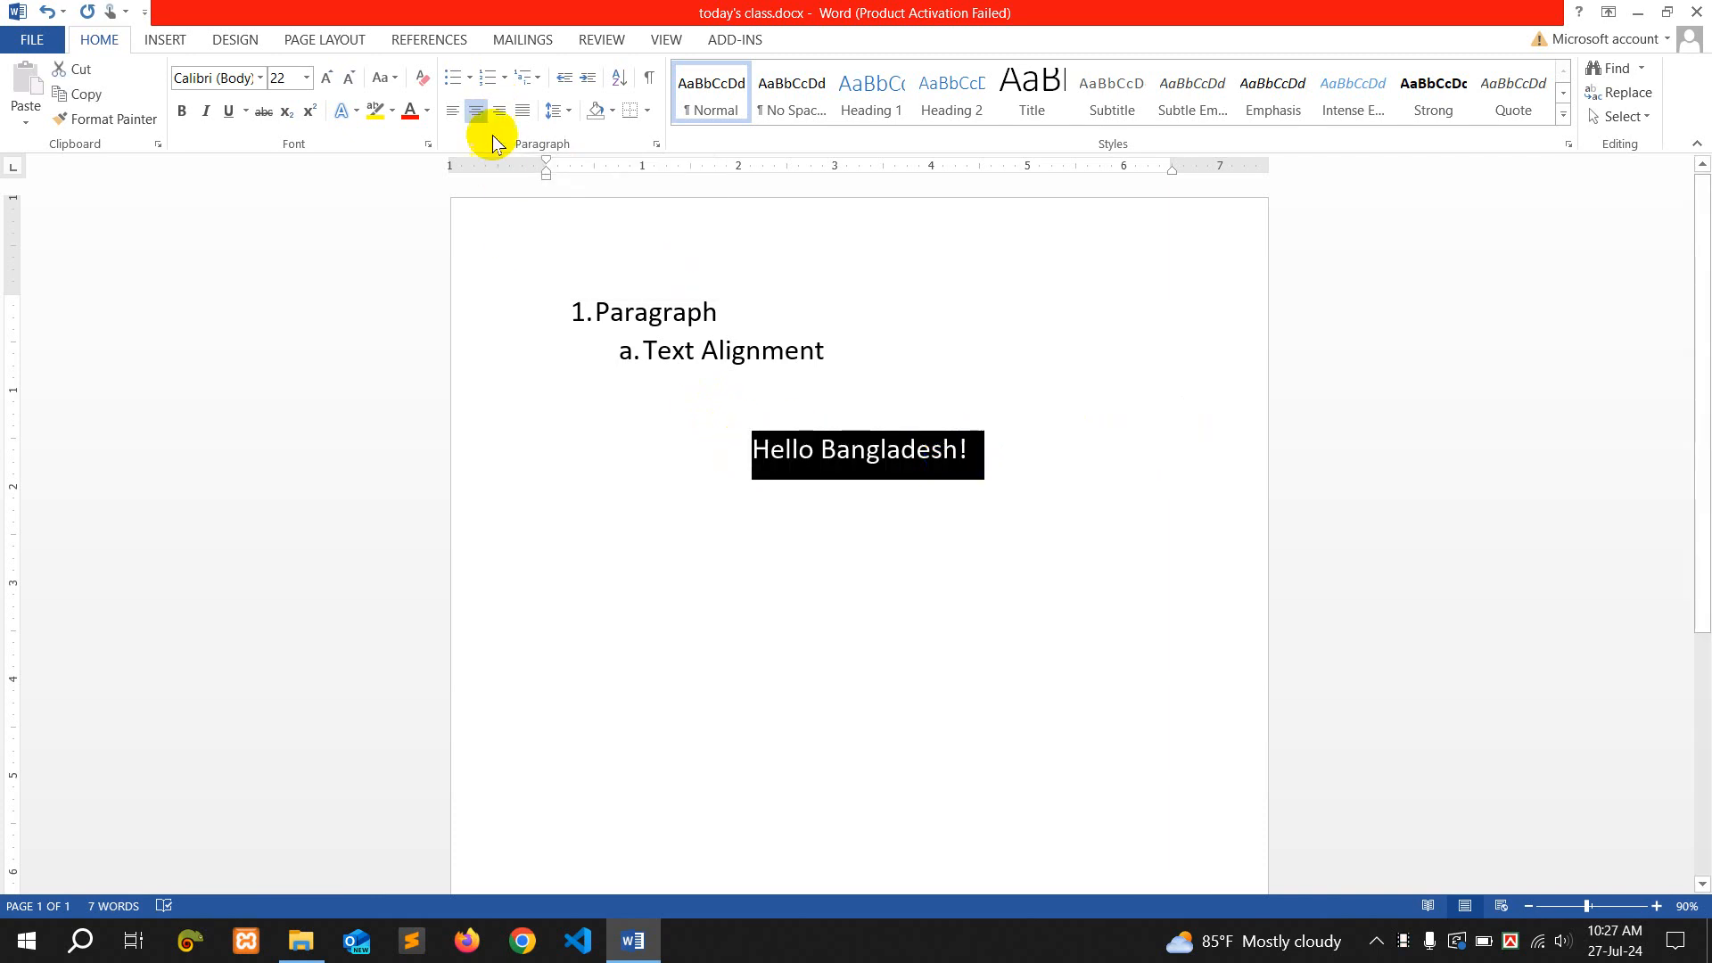
{"action": "left_click", "coordinate": [499, 111]}
{"action": "left_click", "coordinate": [1133, 573]}
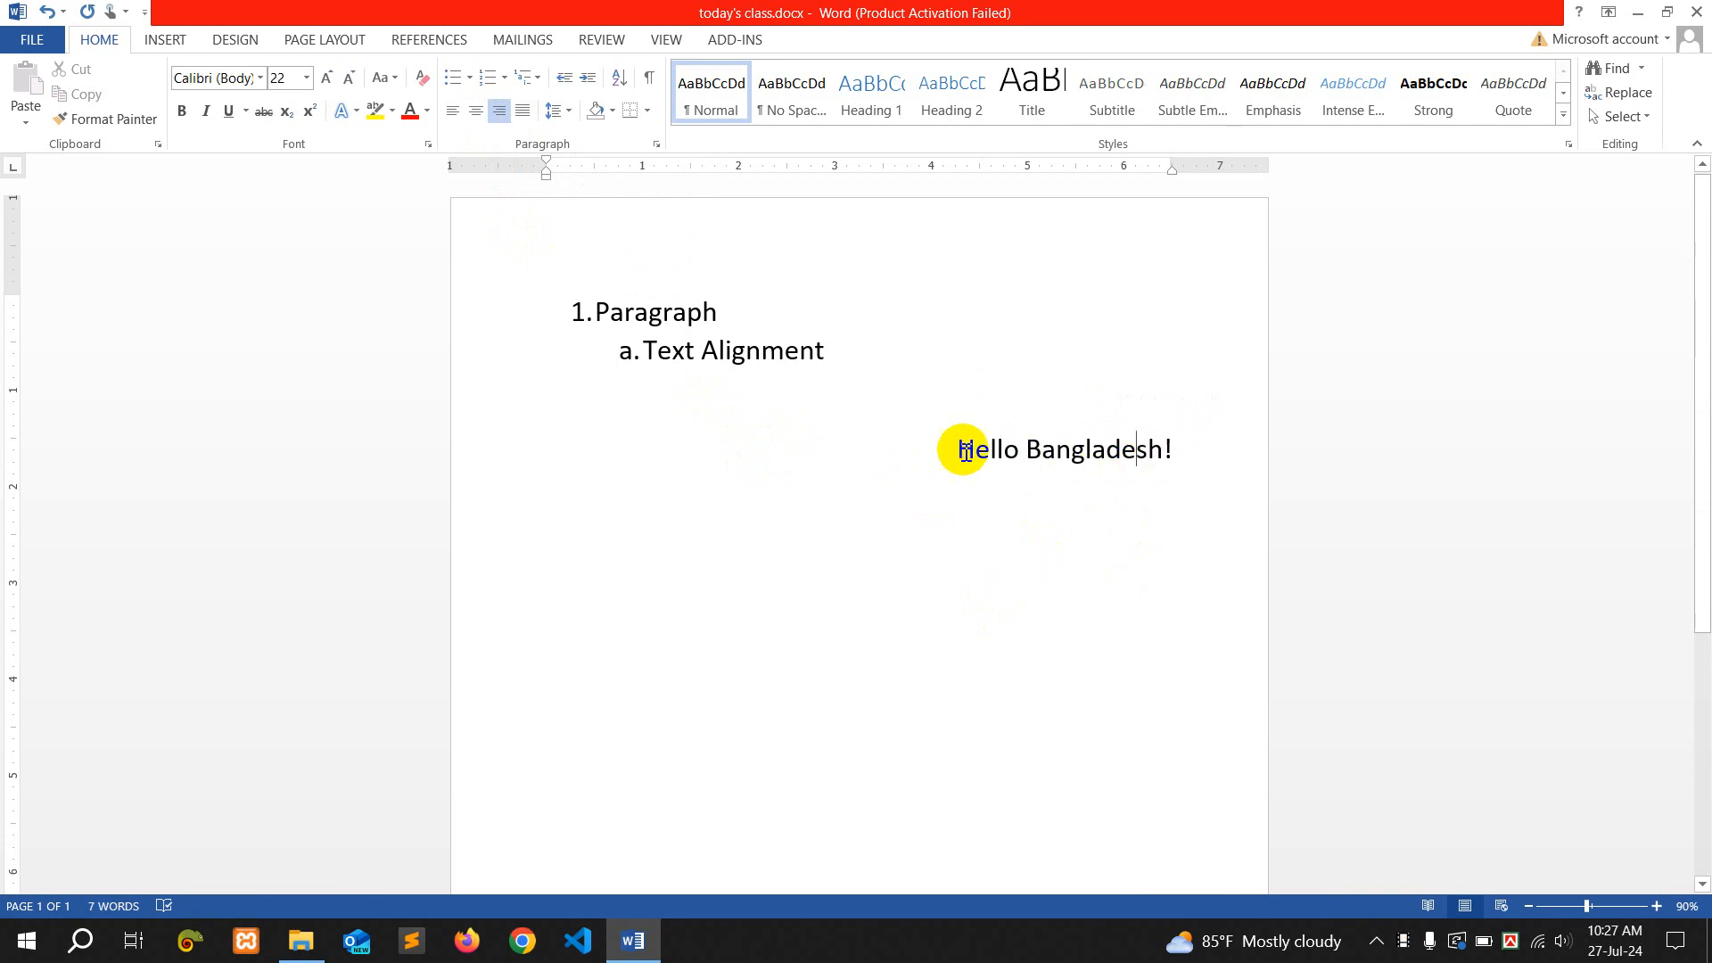
Align the "Hello Bangladesh!" line back to the left margin
{"action": "left_click_drag", "start_coordinate": [956, 453], "coordinate": [1201, 455]}
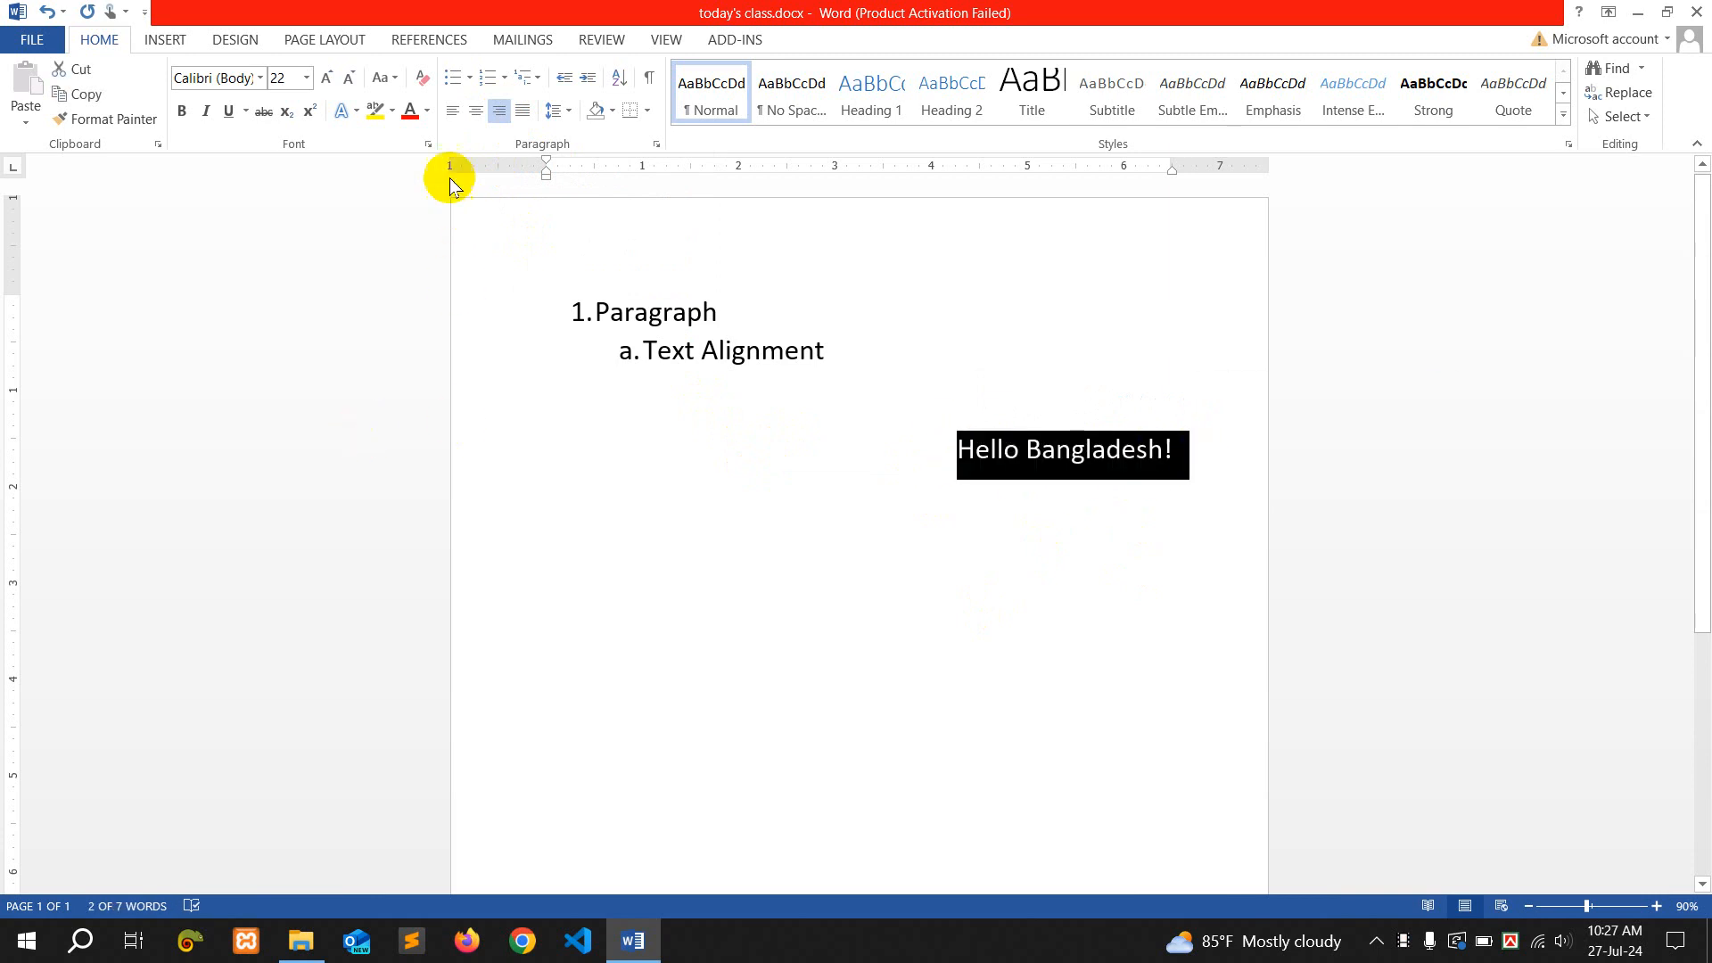
{"action": "left_click", "coordinate": [453, 113]}
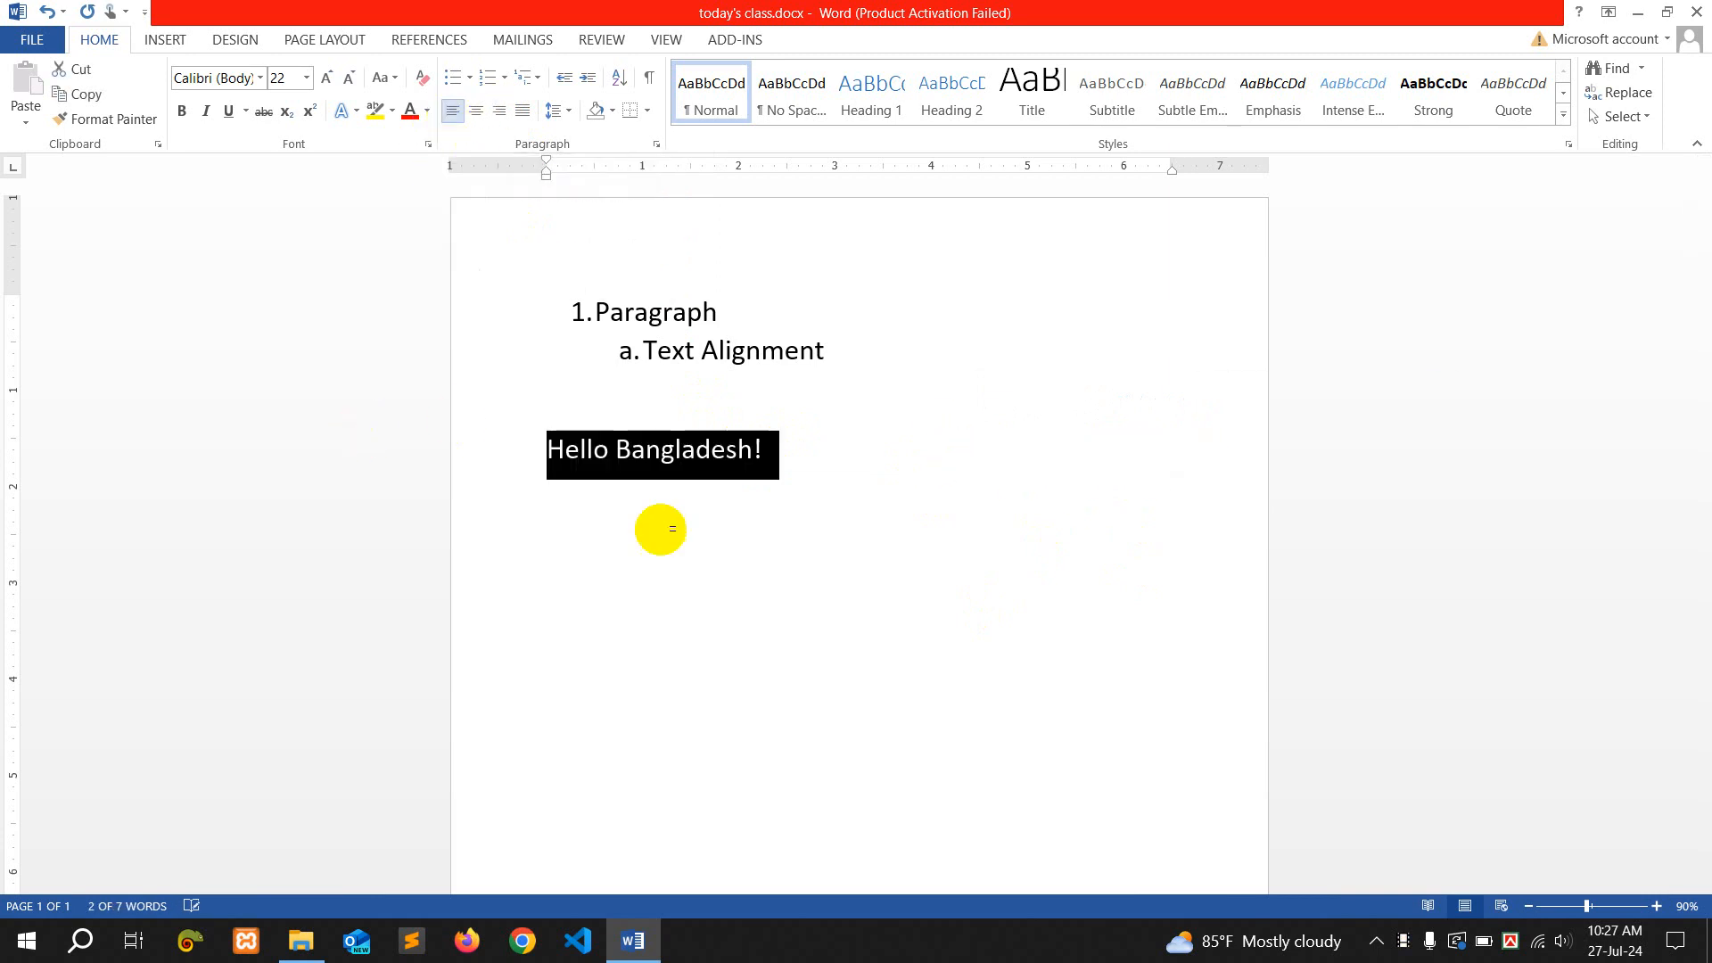
{"action": "left_click", "coordinate": [818, 459]}
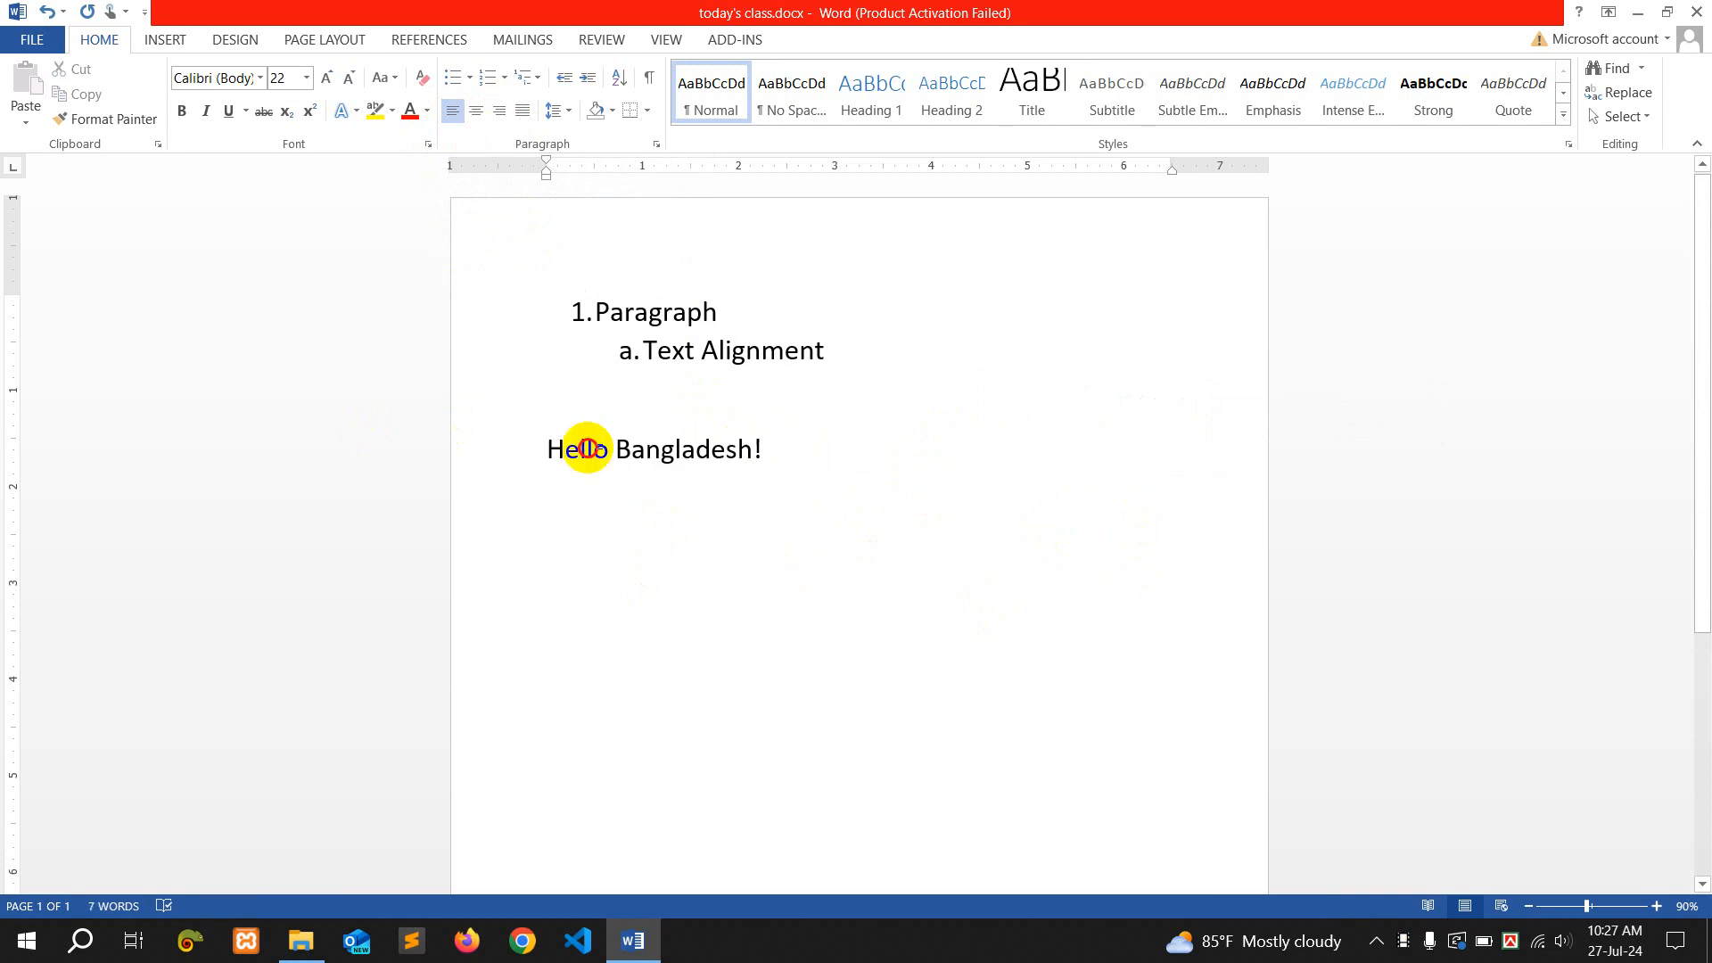
Select the left-aligned "Hello Bangladesh!" line and right-align it again
{"action": "left_click", "coordinate": [523, 452]}
{"action": "left_click", "coordinate": [499, 110]}
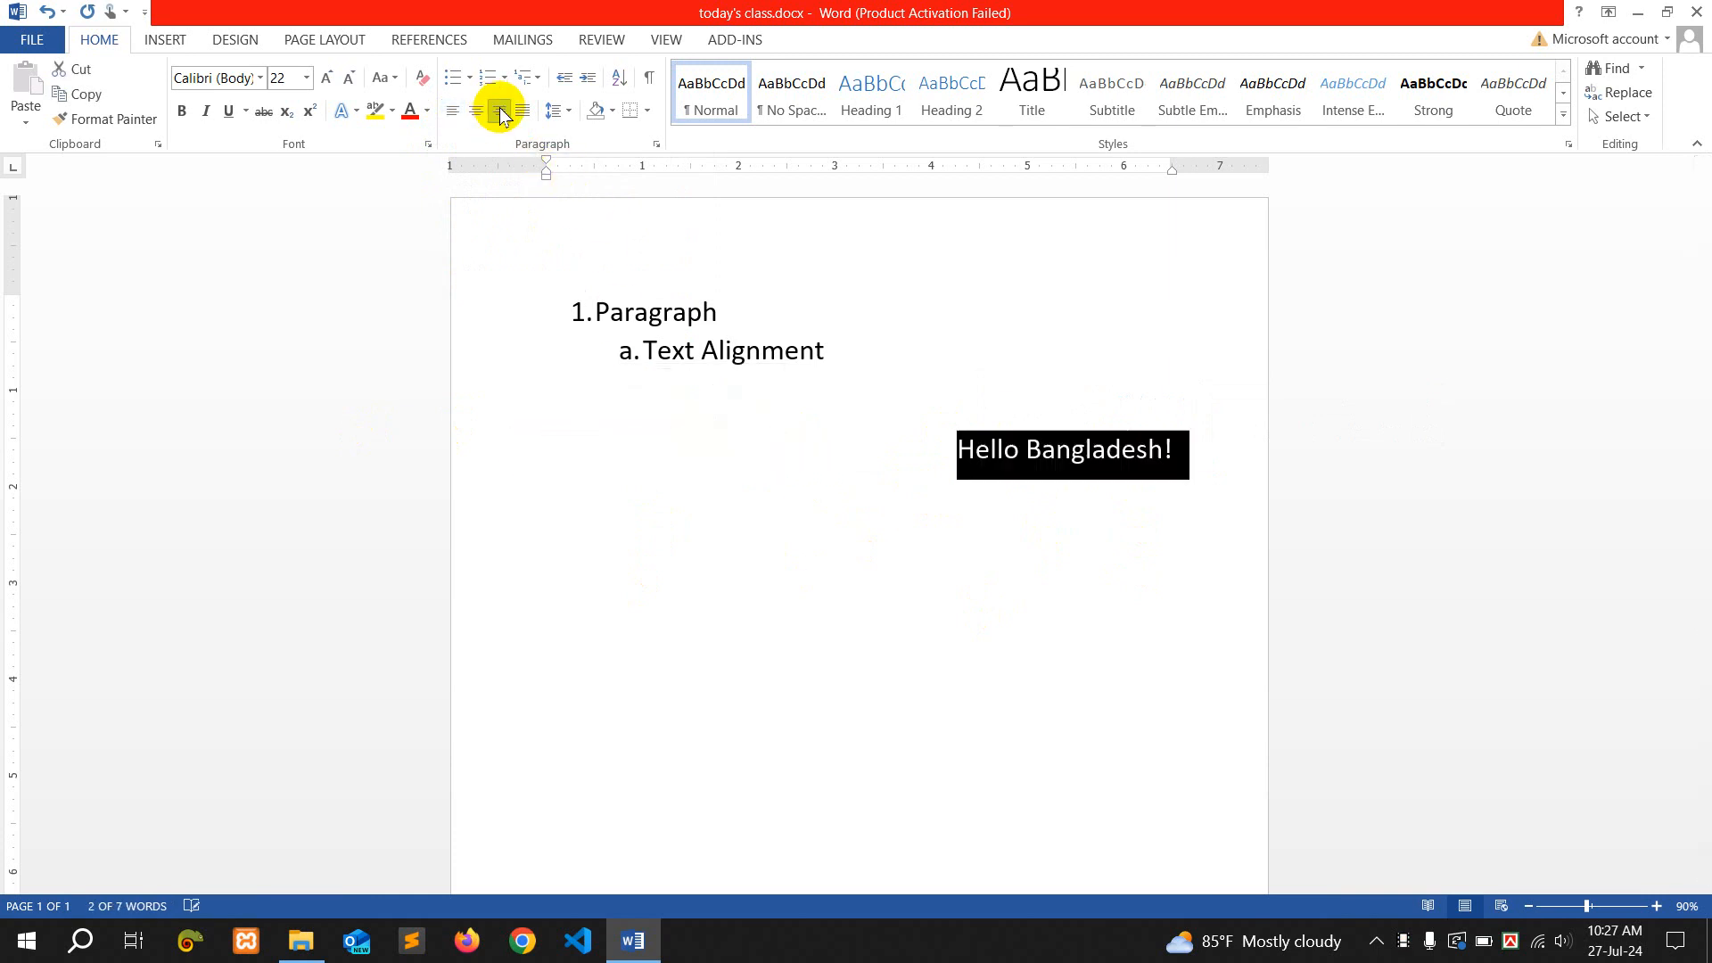
Add a left-aligned line below "Hello Bangladesh!" and fill it with sample paragraphs using the =rand() function
{"action": "left_click", "coordinate": [1207, 463]}
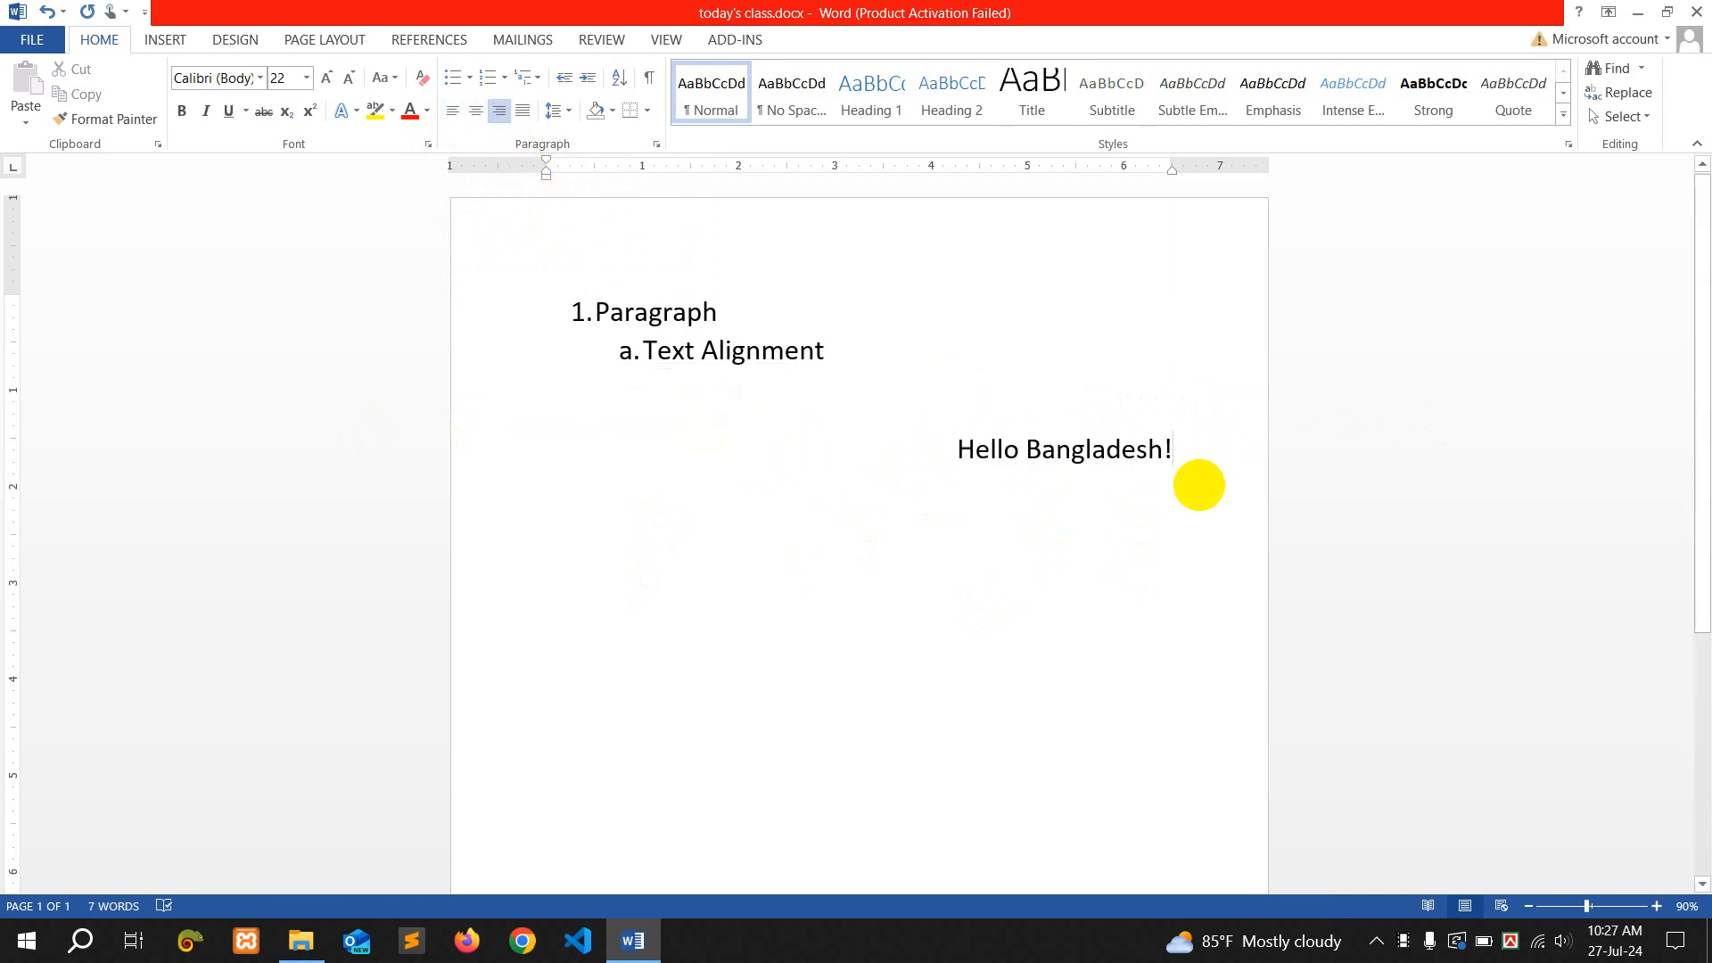
{"action": "key", "text": "Return"}
{"action": "left_click", "coordinate": [453, 111]}
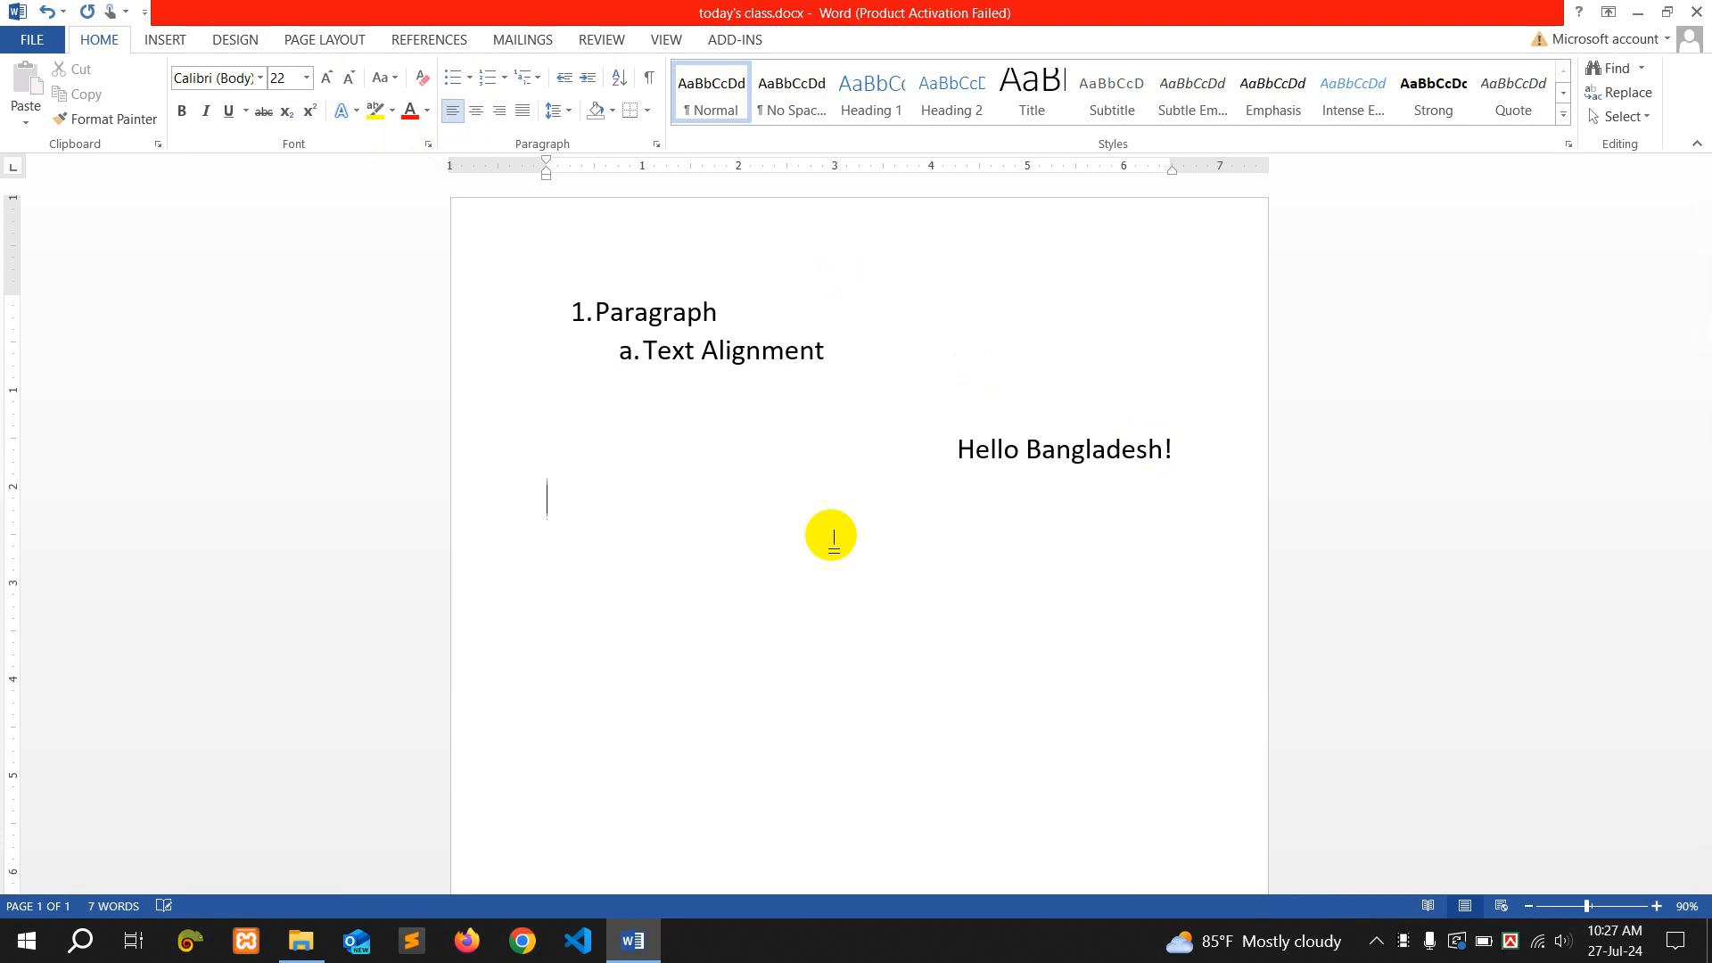
{"action": "type", "text": "=rand("}
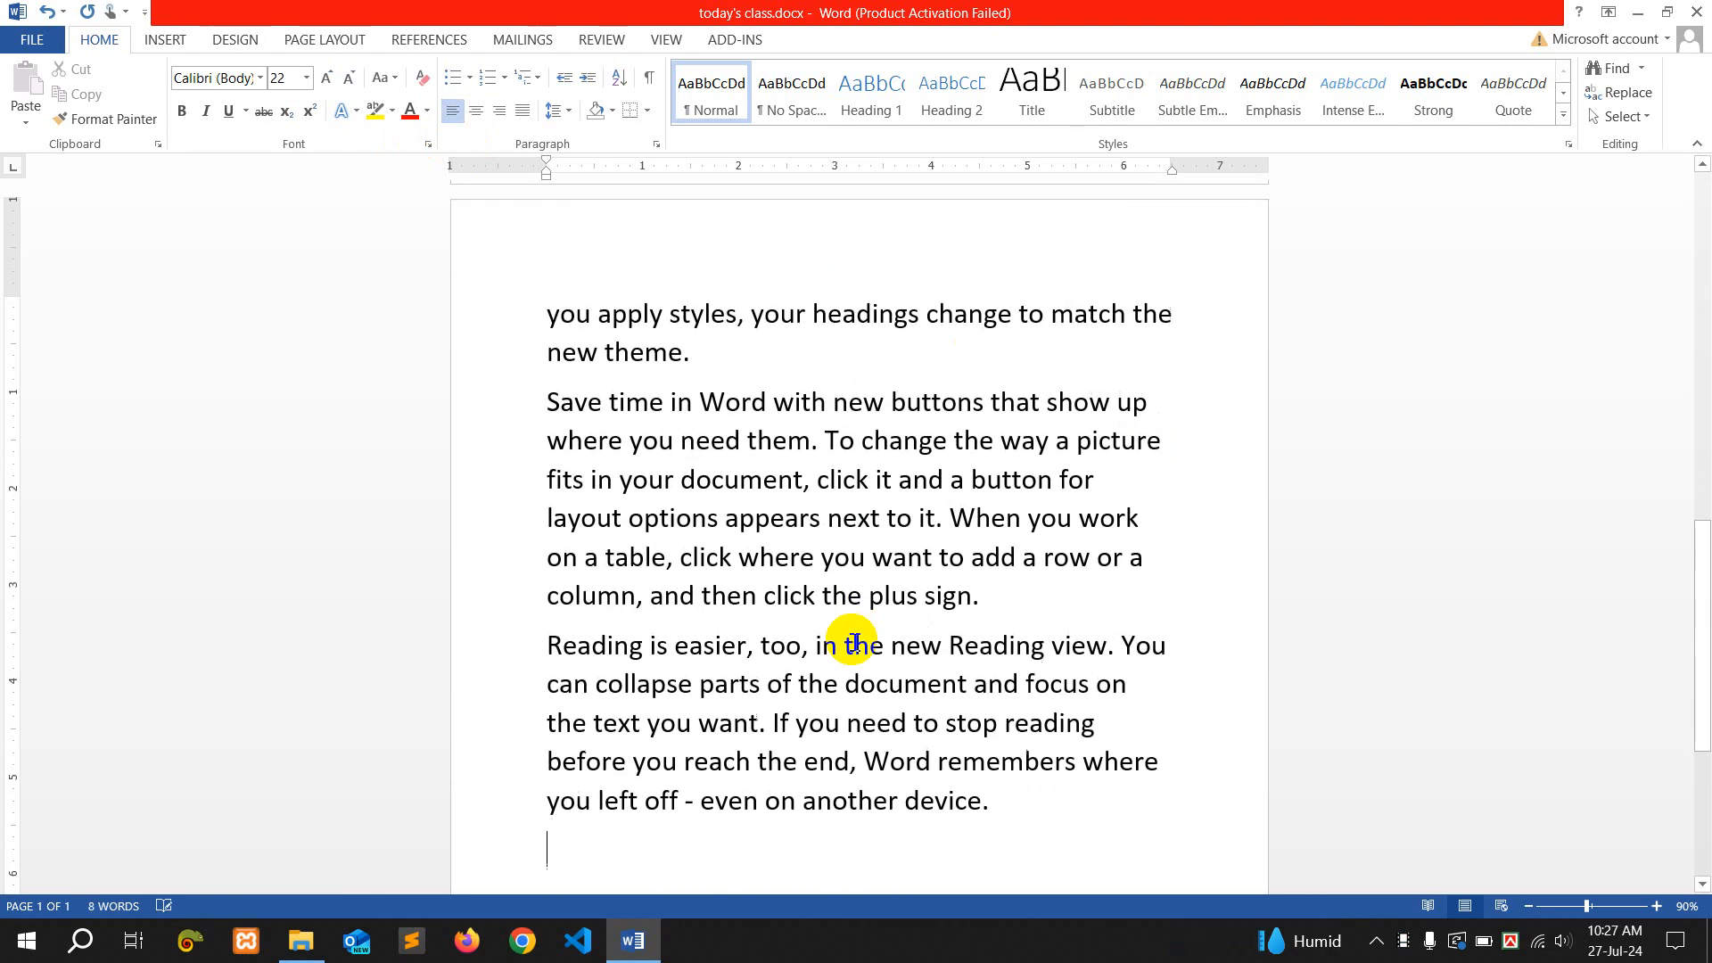
{"action": "scroll", "coordinate": [854, 643], "scroll_direction": "up", "scroll_amount": 2}
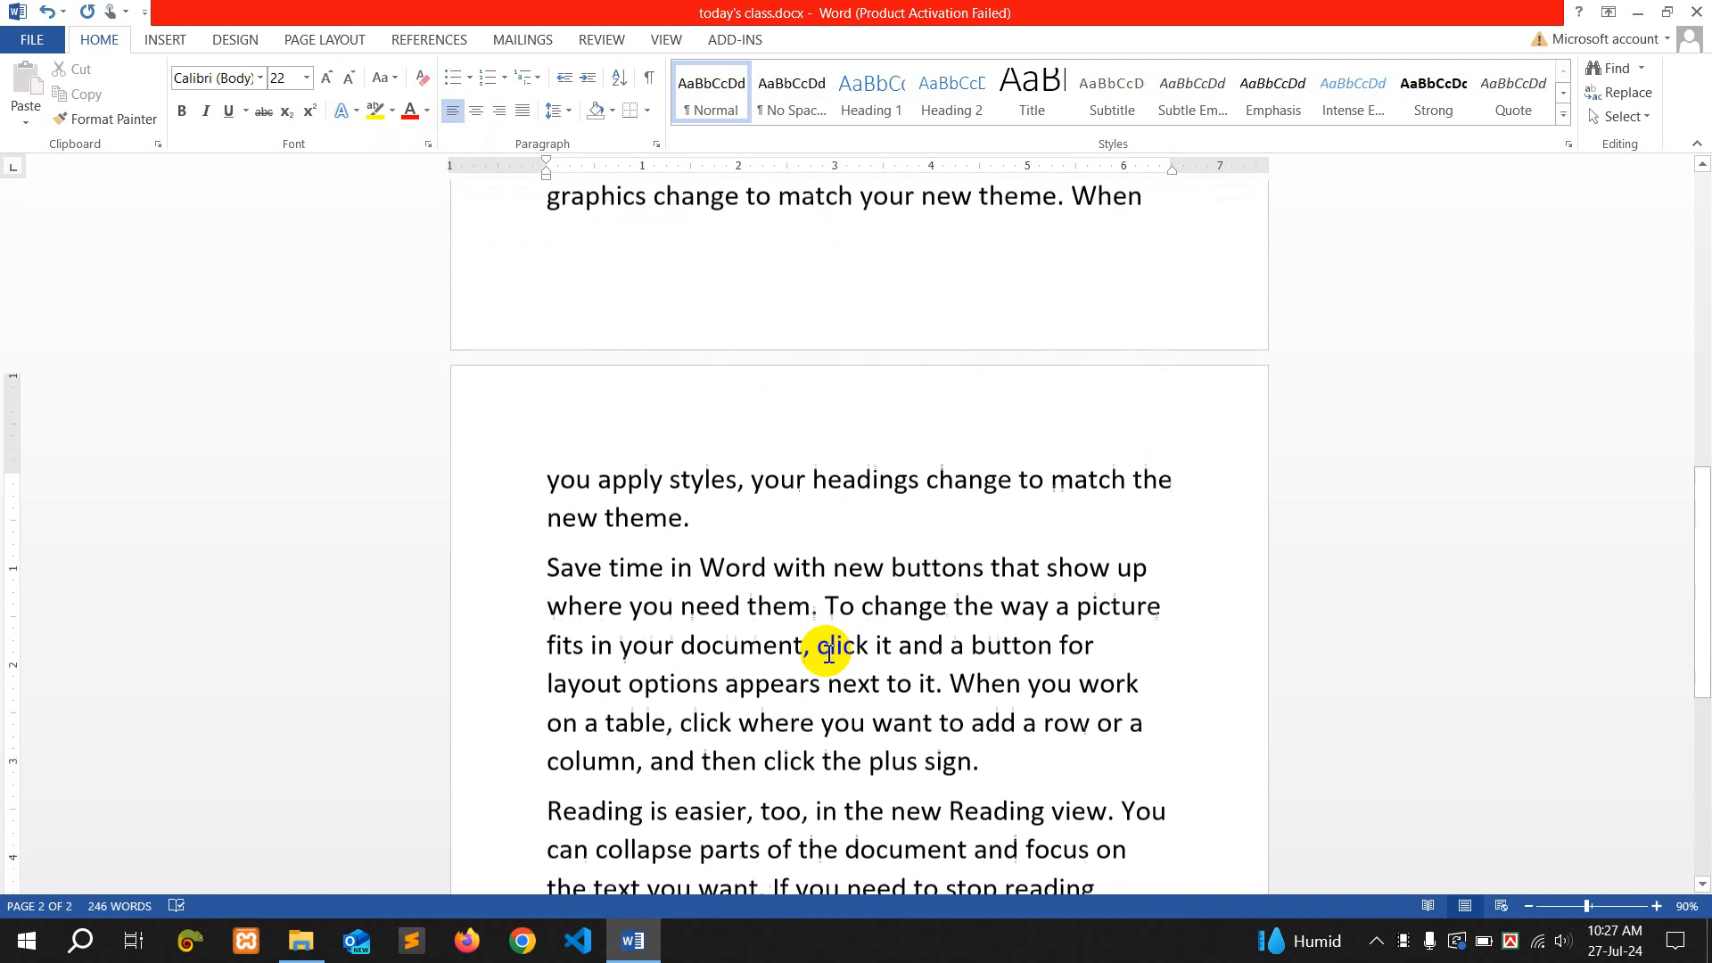
{"action": "scroll", "coordinate": [829, 656], "scroll_direction": "up", "scroll_amount": 8}
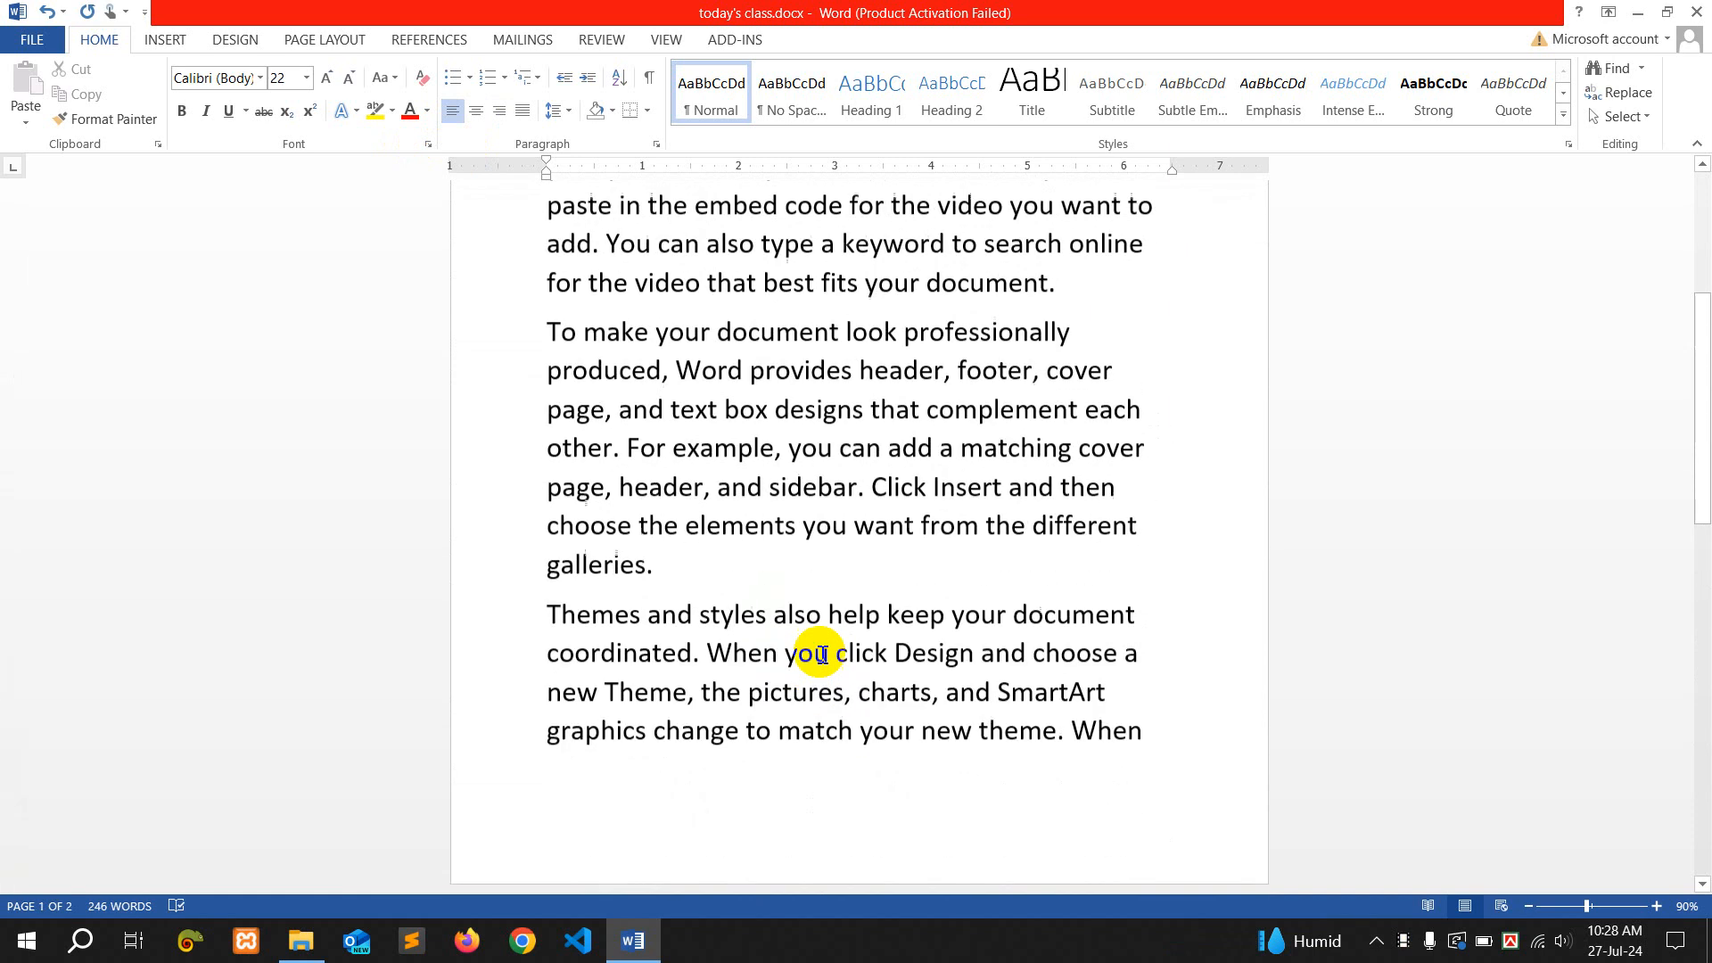
{"action": "scroll", "coordinate": [821, 654], "scroll_direction": "down", "scroll_amount": 2}
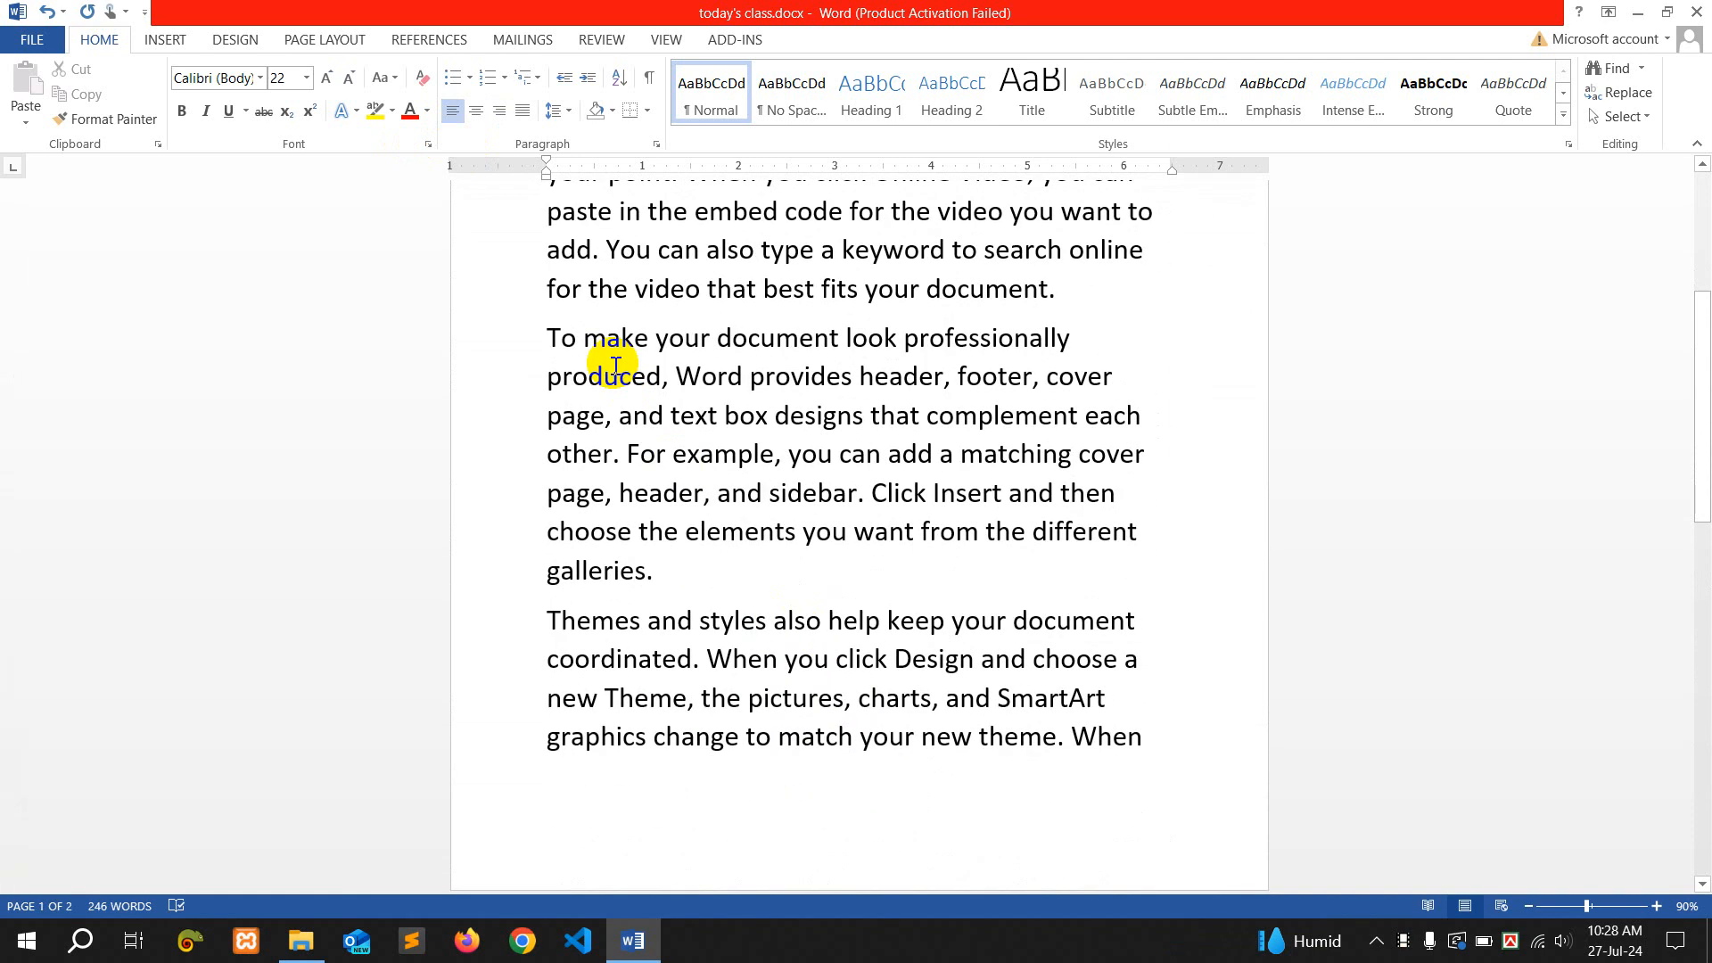
{"action": "scroll", "coordinate": [613, 364], "scroll_direction": "up", "scroll_amount": 4}
{"action": "left_click", "coordinate": [546, 451], "text": "shift"}
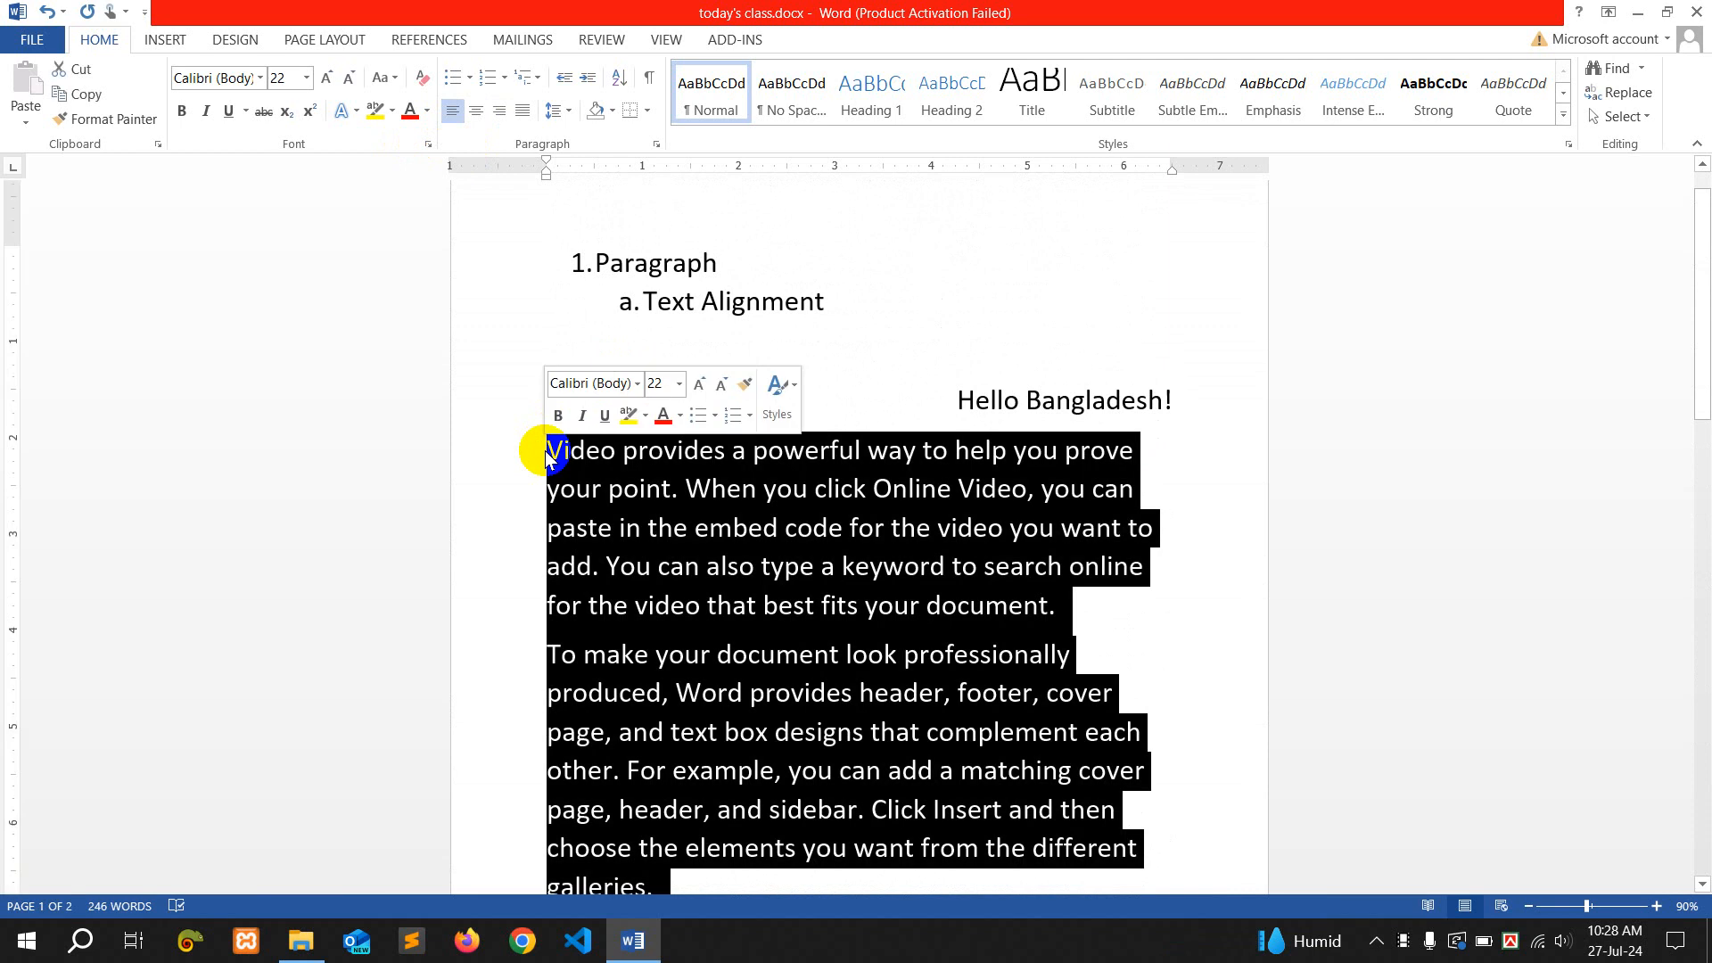
{"action": "left_click", "coordinate": [591, 357]}
{"action": "right_click", "coordinate": [377, 123]}
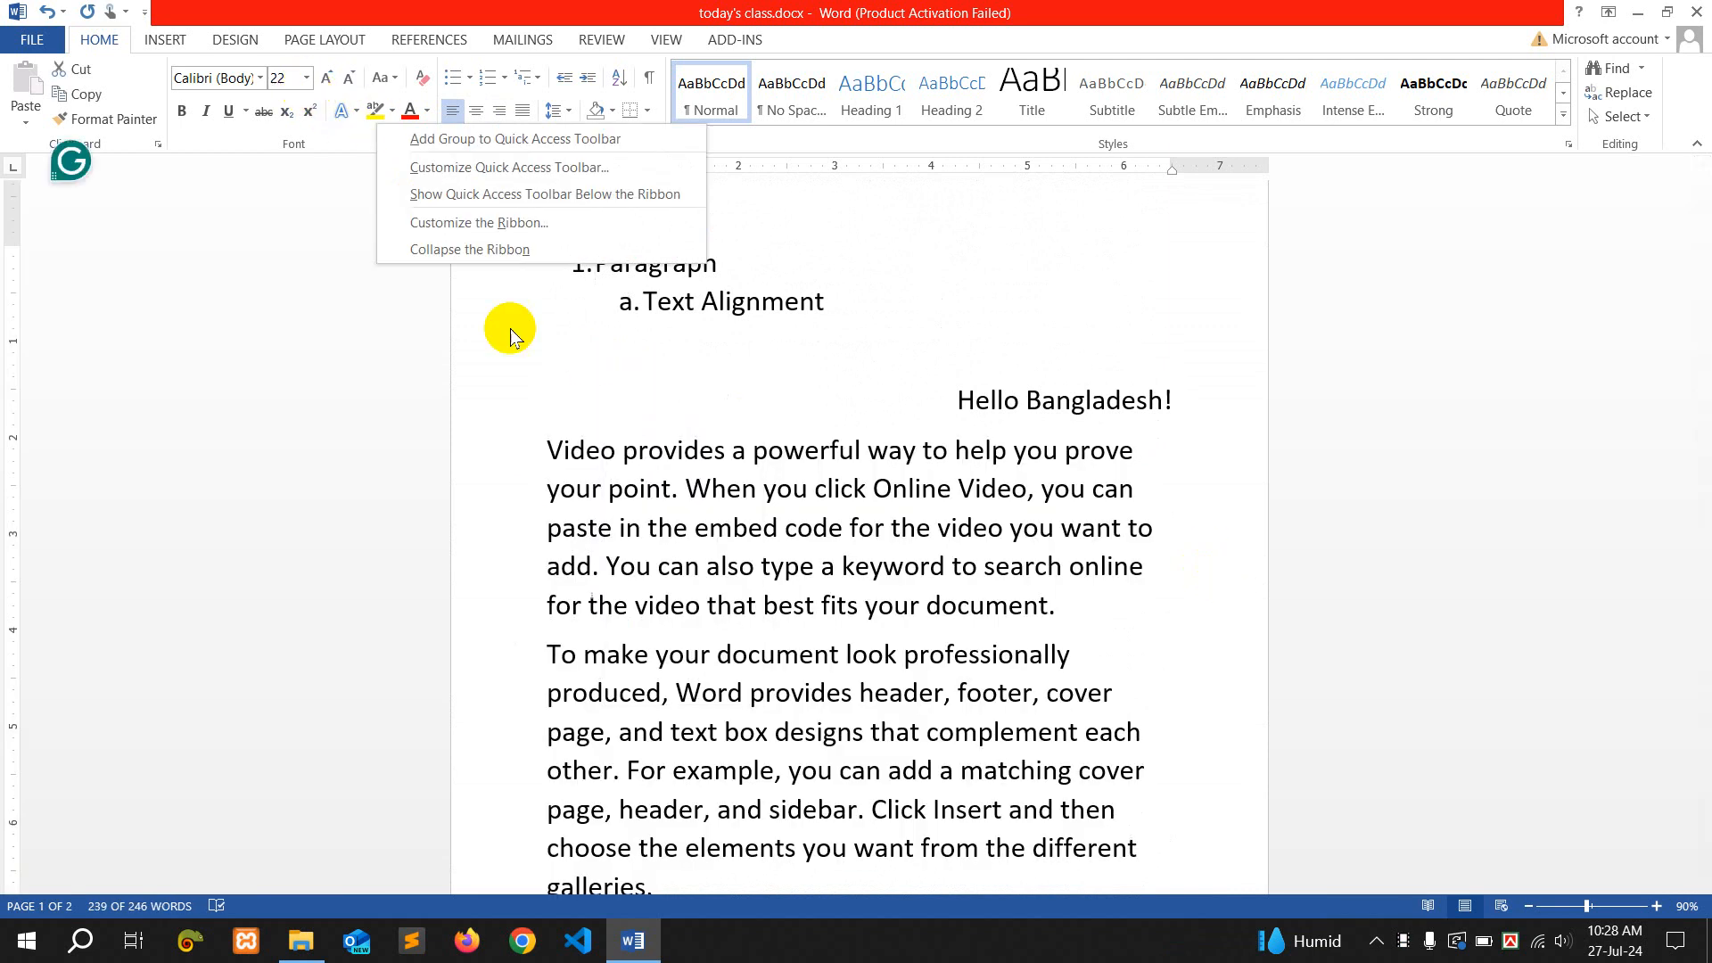
{"action": "right_click", "coordinate": [557, 455]}
Select all the generated sample paragraphs below "Hello Bangladesh!" and set their font size to 11
{"action": "left_click", "coordinate": [548, 453]}
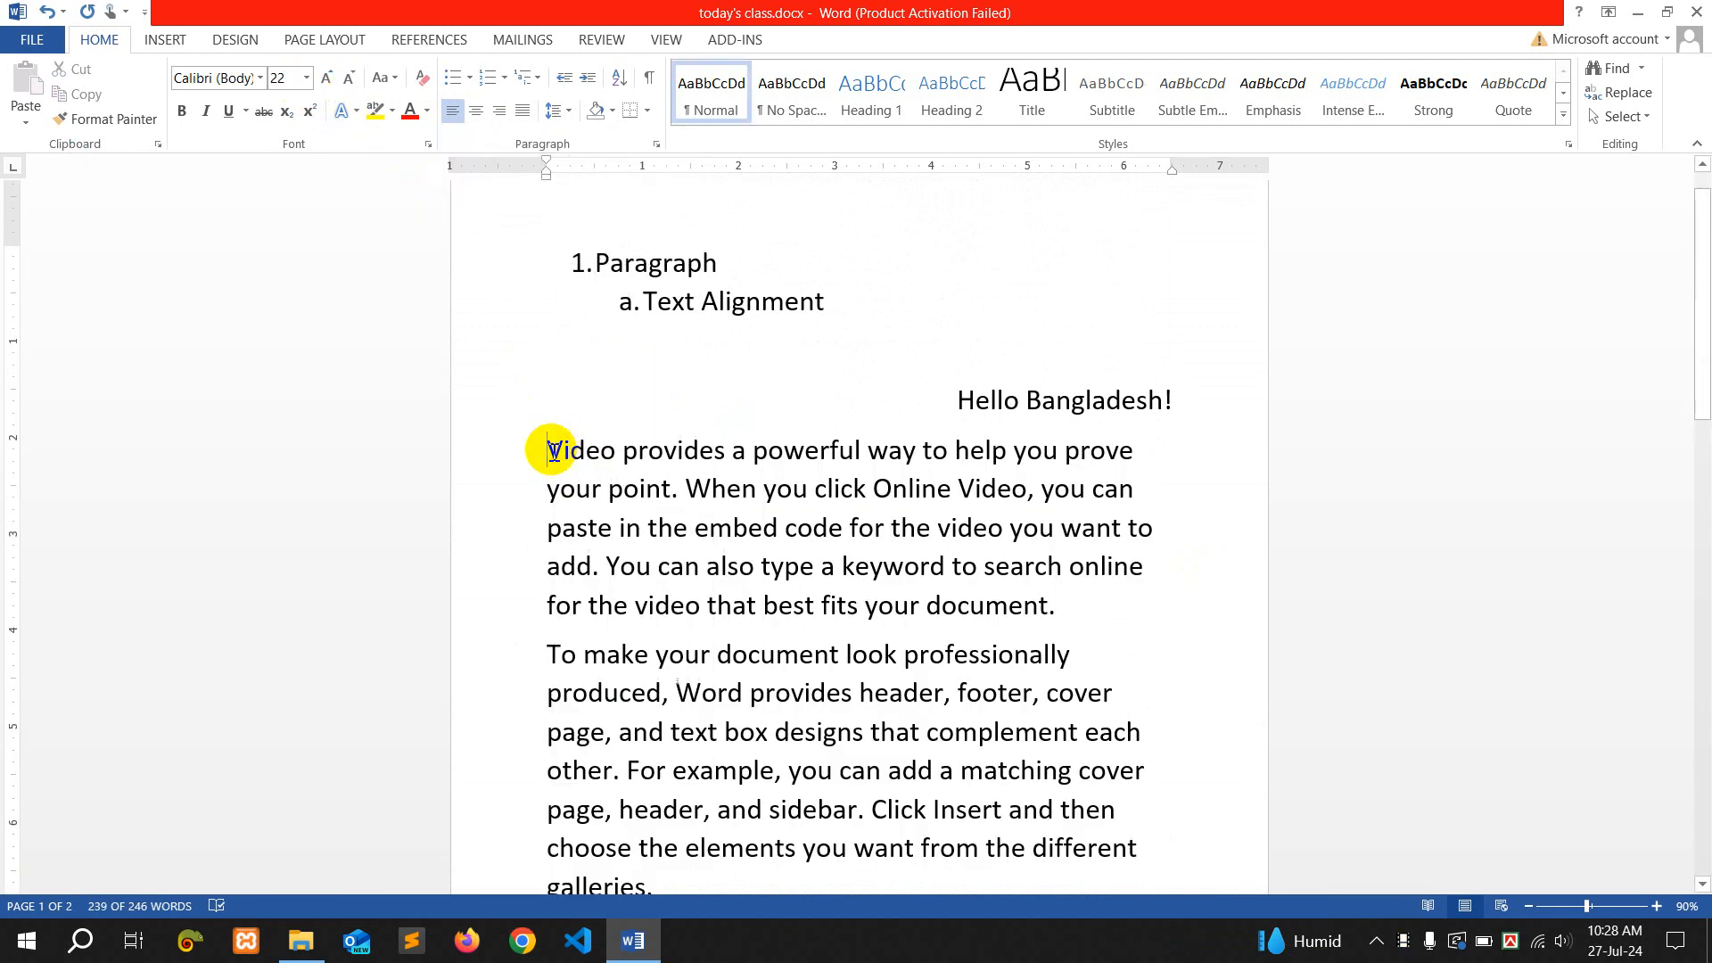
{"action": "scroll", "coordinate": [852, 586], "scroll_direction": "down", "scroll_amount": 10}
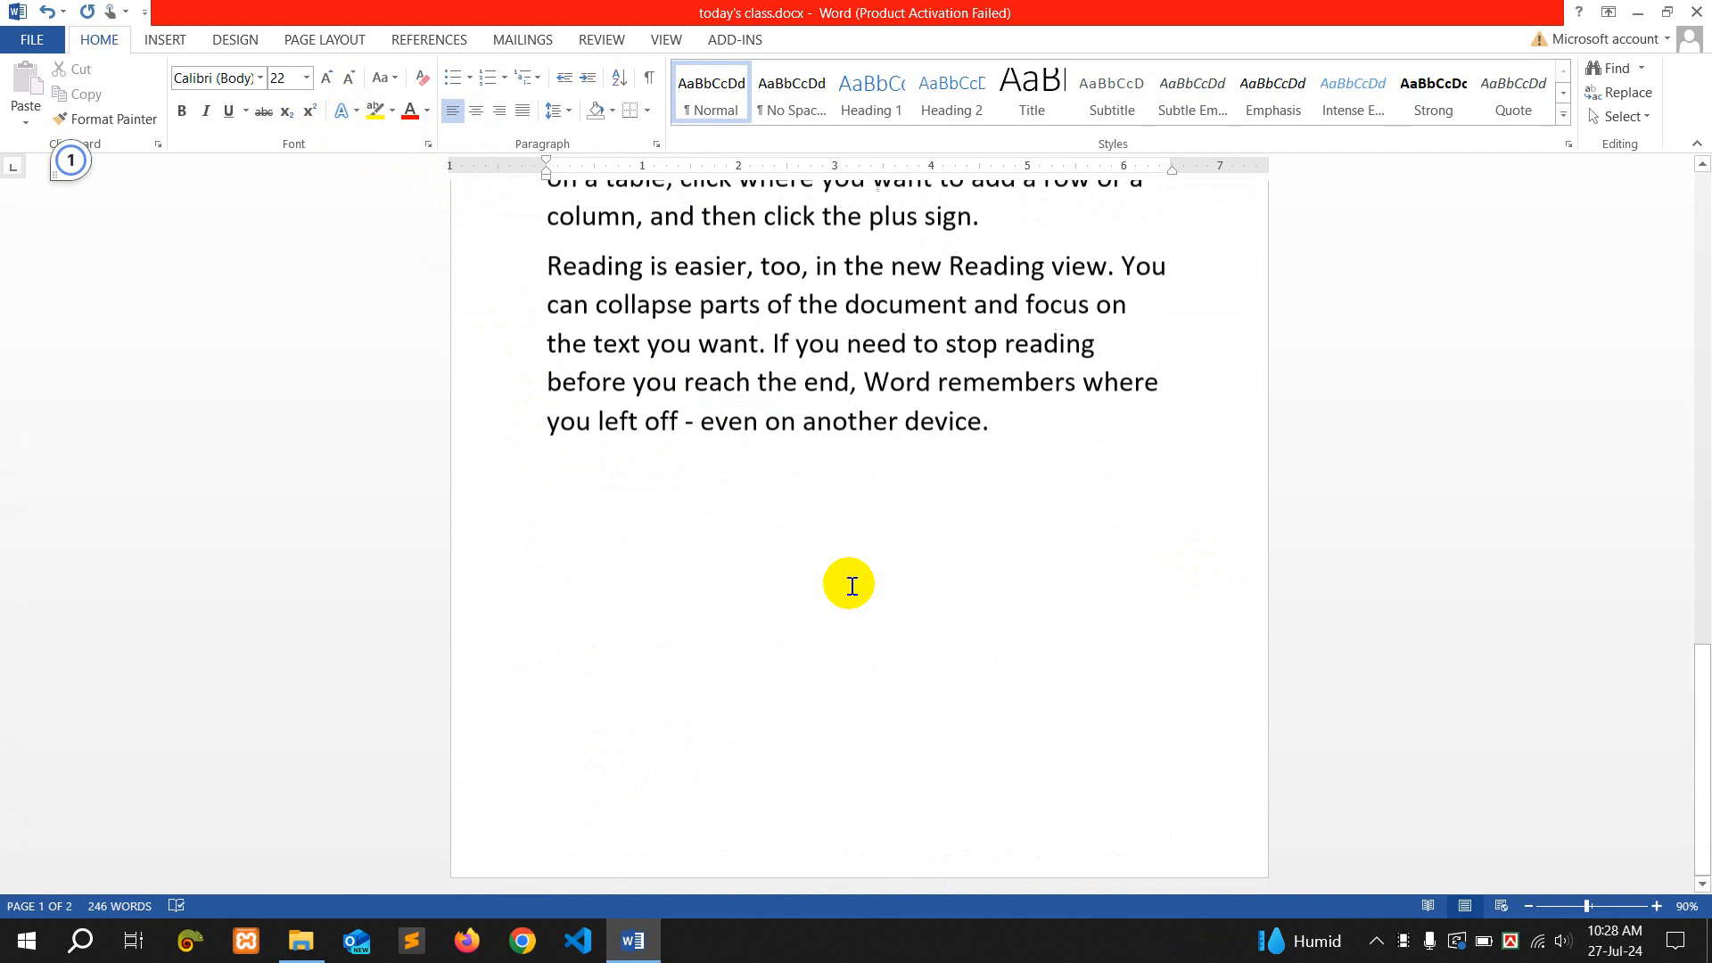
{"action": "left_click", "coordinate": [1075, 453], "text": "shift"}
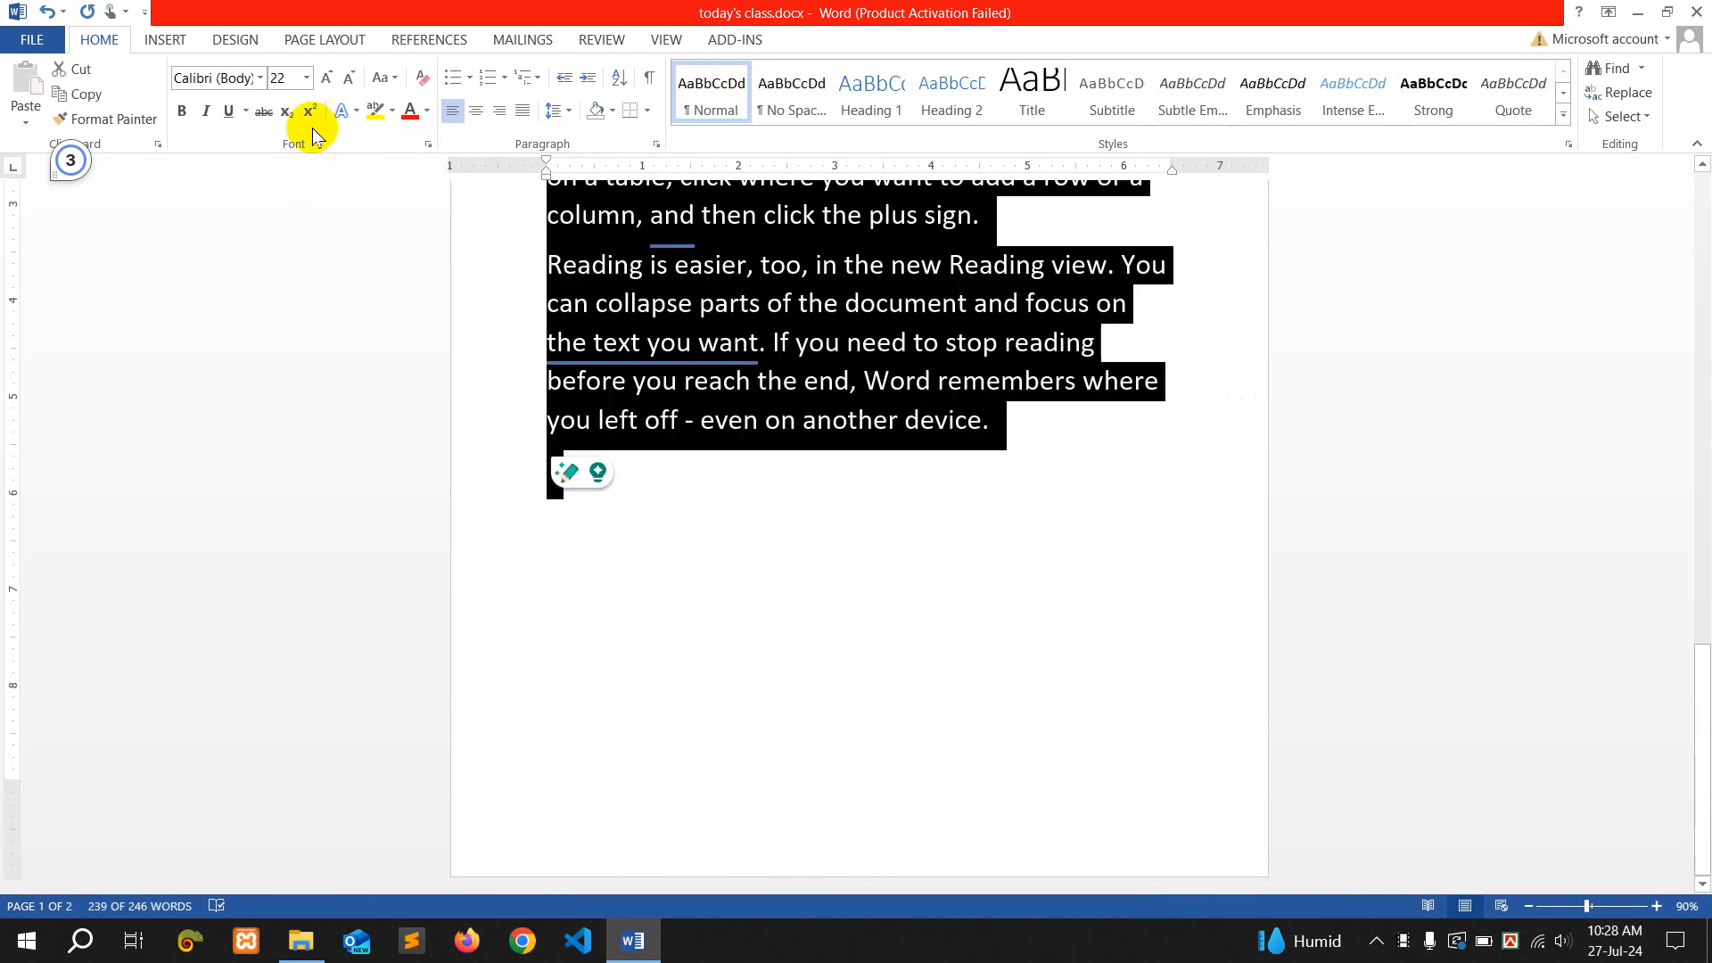
{"action": "left_click", "coordinate": [307, 78]}
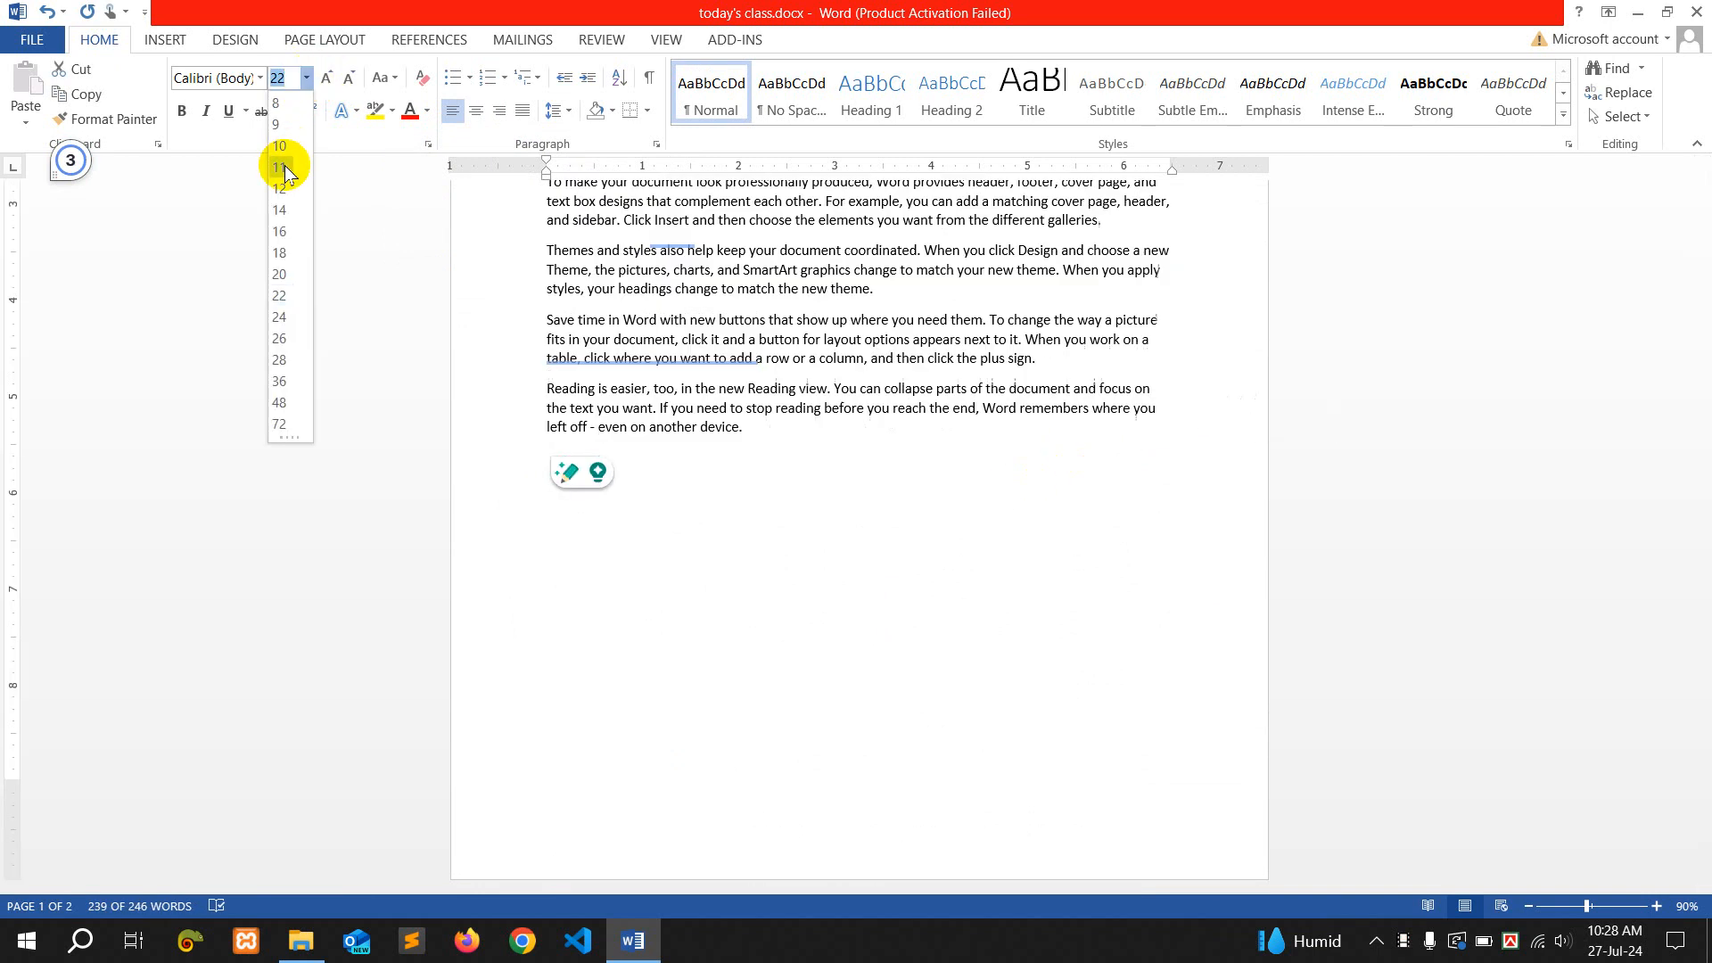
{"action": "double_click", "coordinate": [284, 168]}
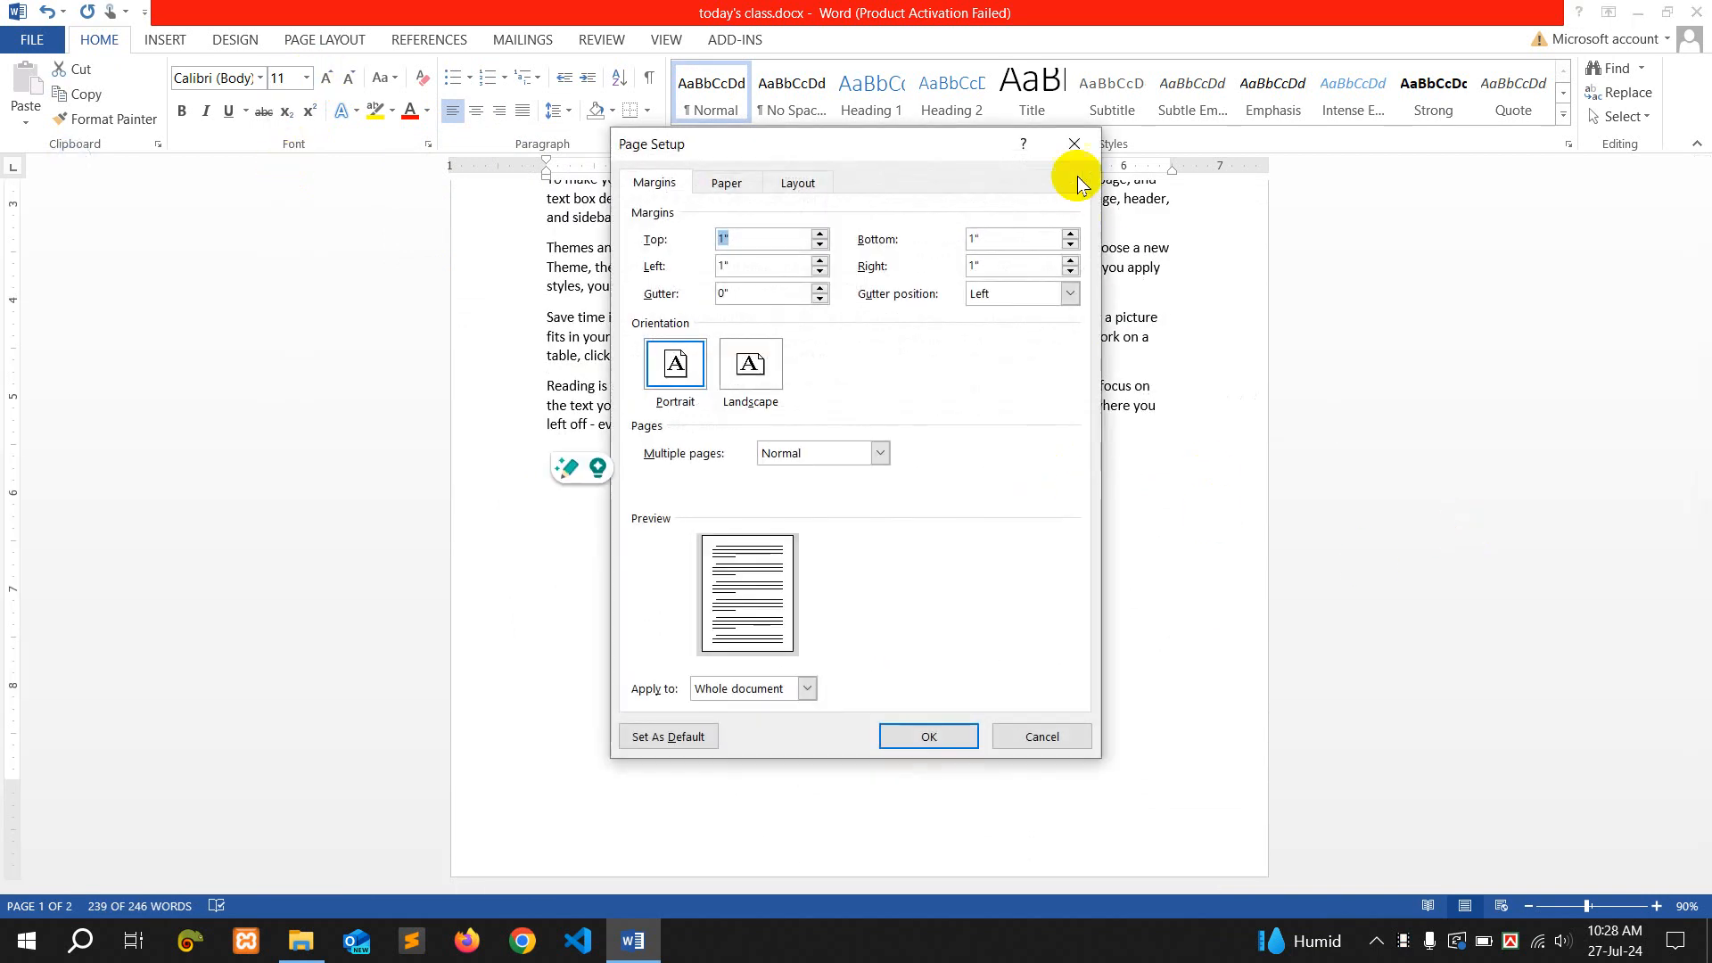
{"action": "left_click", "coordinate": [1075, 143]}
{"action": "scroll", "coordinate": [1077, 455], "scroll_direction": "up", "scroll_amount": 3}
{"action": "right_click", "coordinate": [1077, 460]}
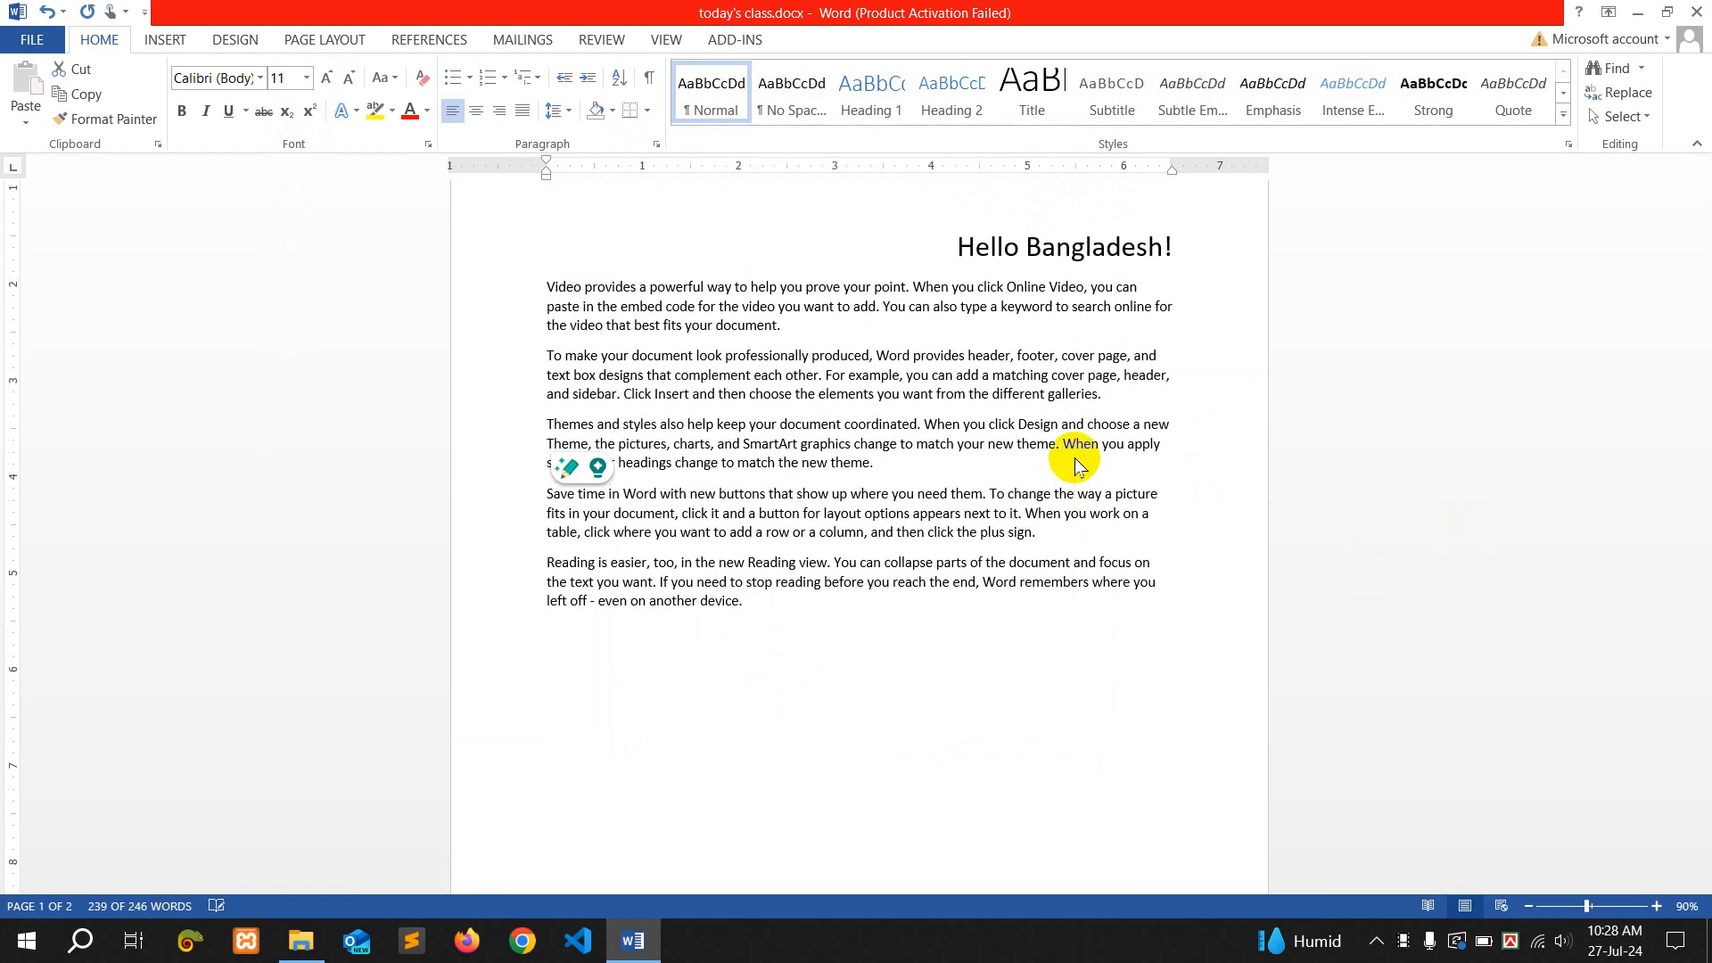
{"action": "right_click", "coordinate": [1077, 460]}
{"action": "scroll", "coordinate": [1078, 460], "scroll_direction": "up", "scroll_amount": 1}
{"action": "left_click", "coordinate": [778, 557]}
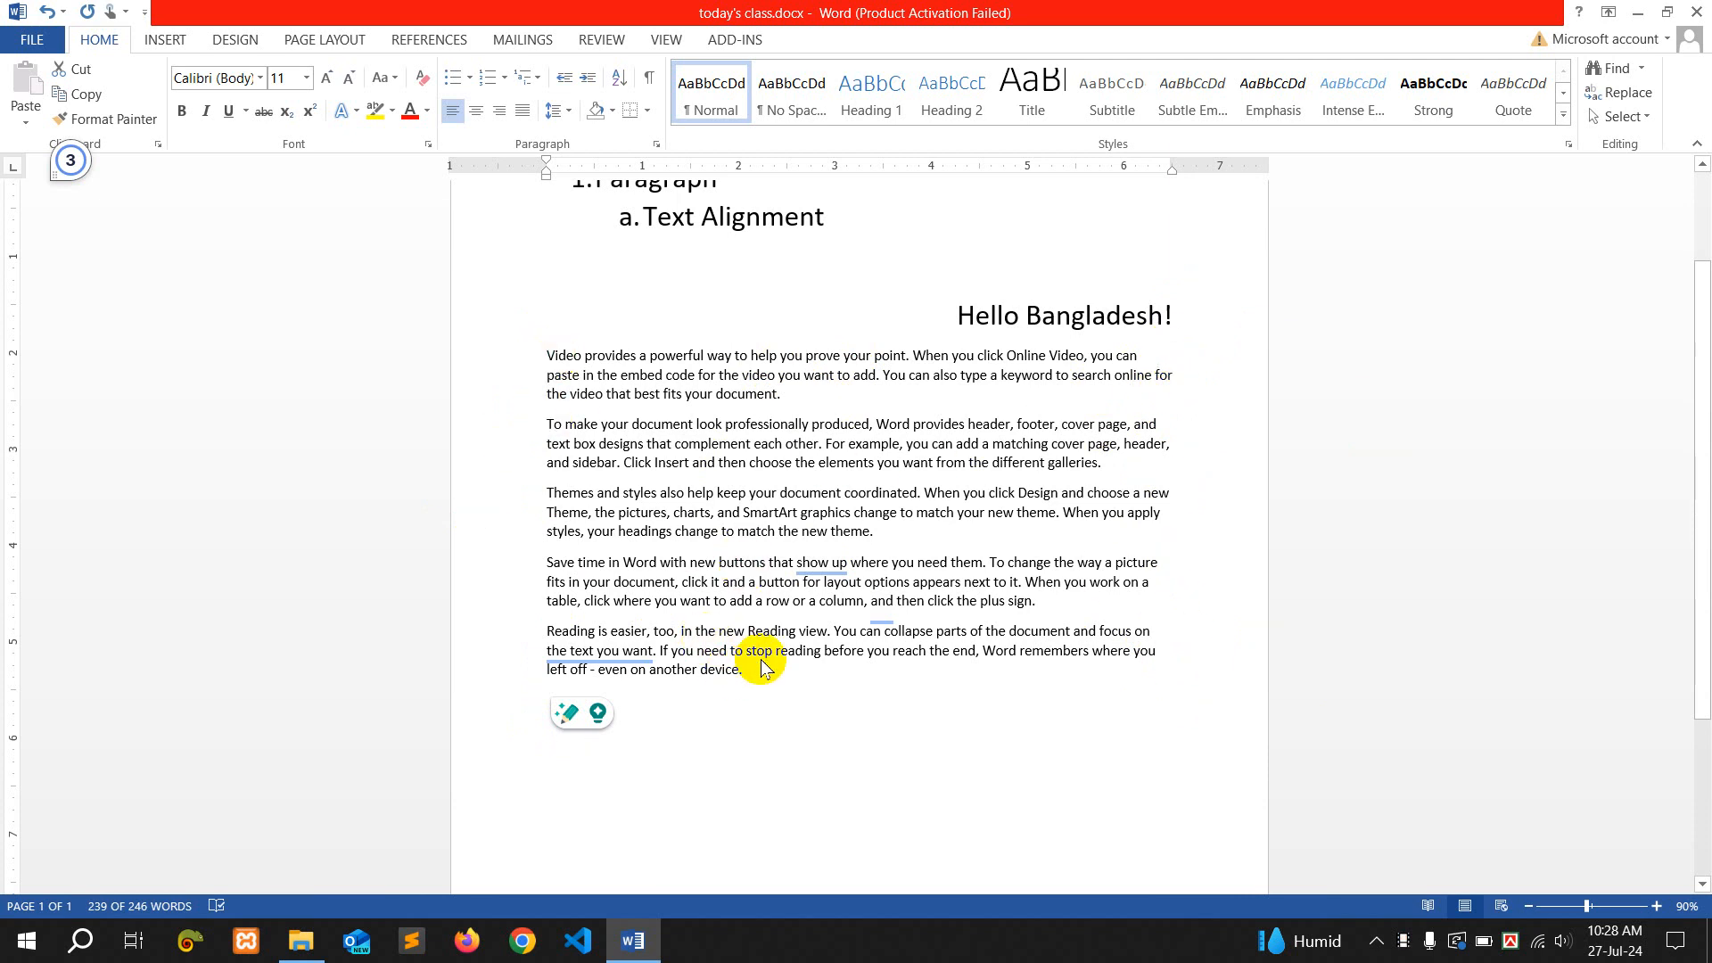
Justify all five sample paragraphs, from "Video provides" through "even on another device."
{"action": "double_click", "coordinate": [732, 631]}
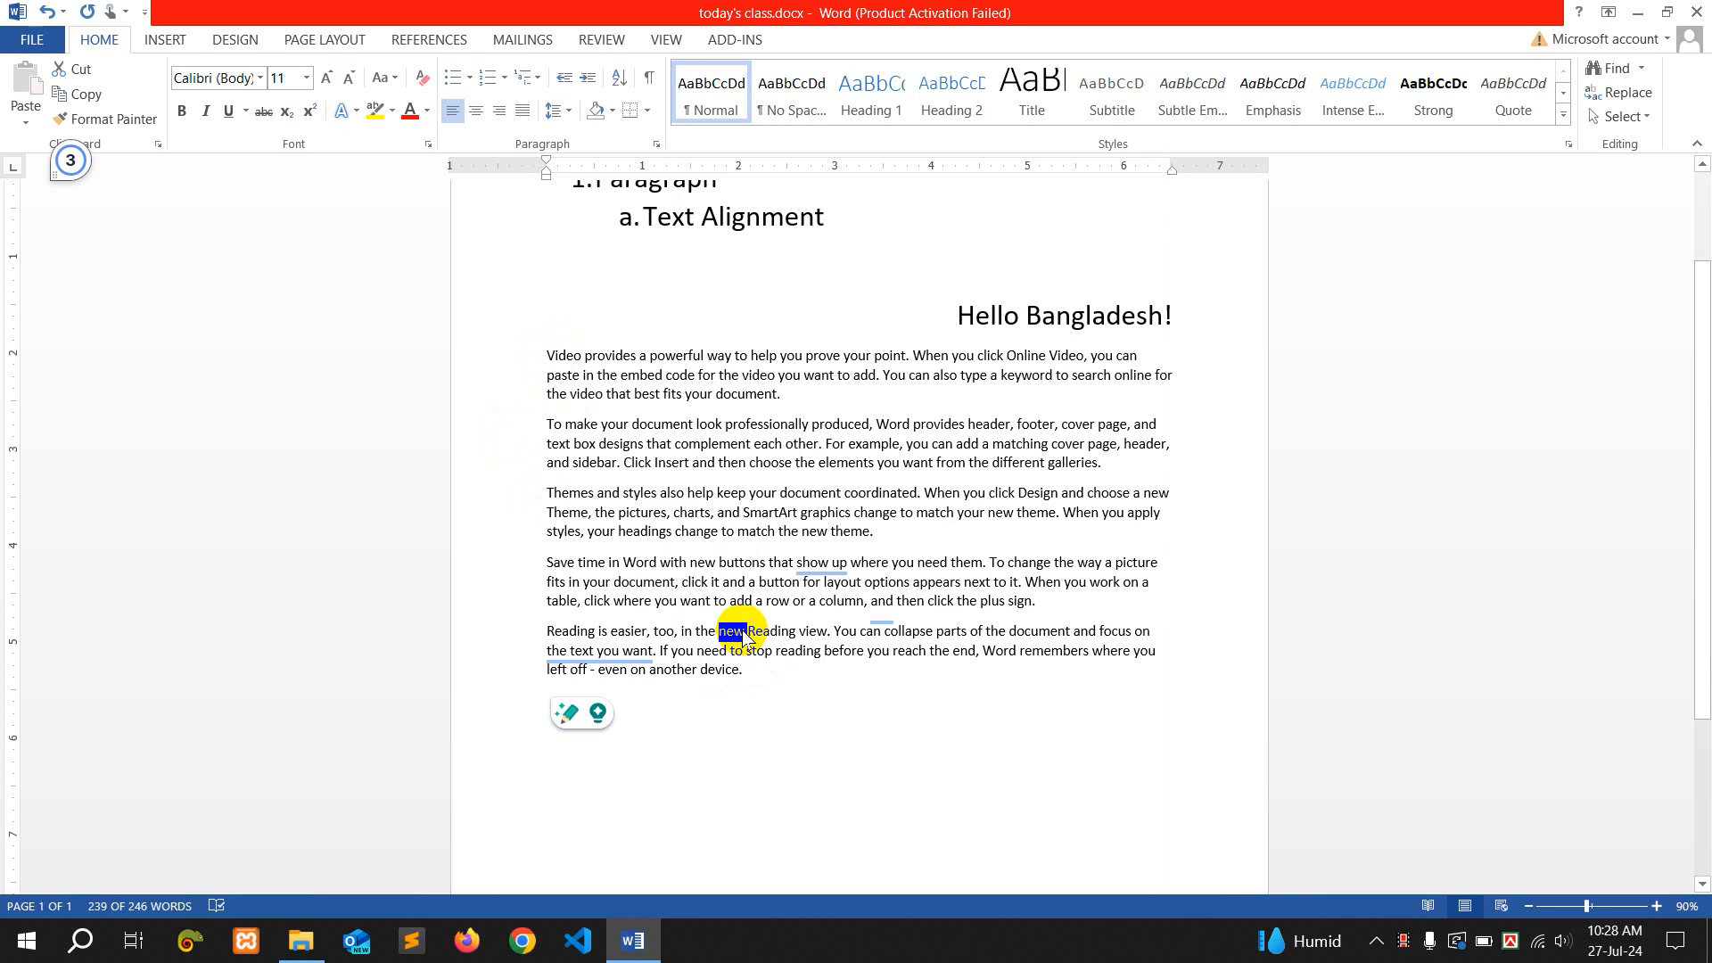
{"action": "left_click", "coordinate": [764, 672]}
{"action": "left_click", "coordinate": [547, 355], "text": "shift"}
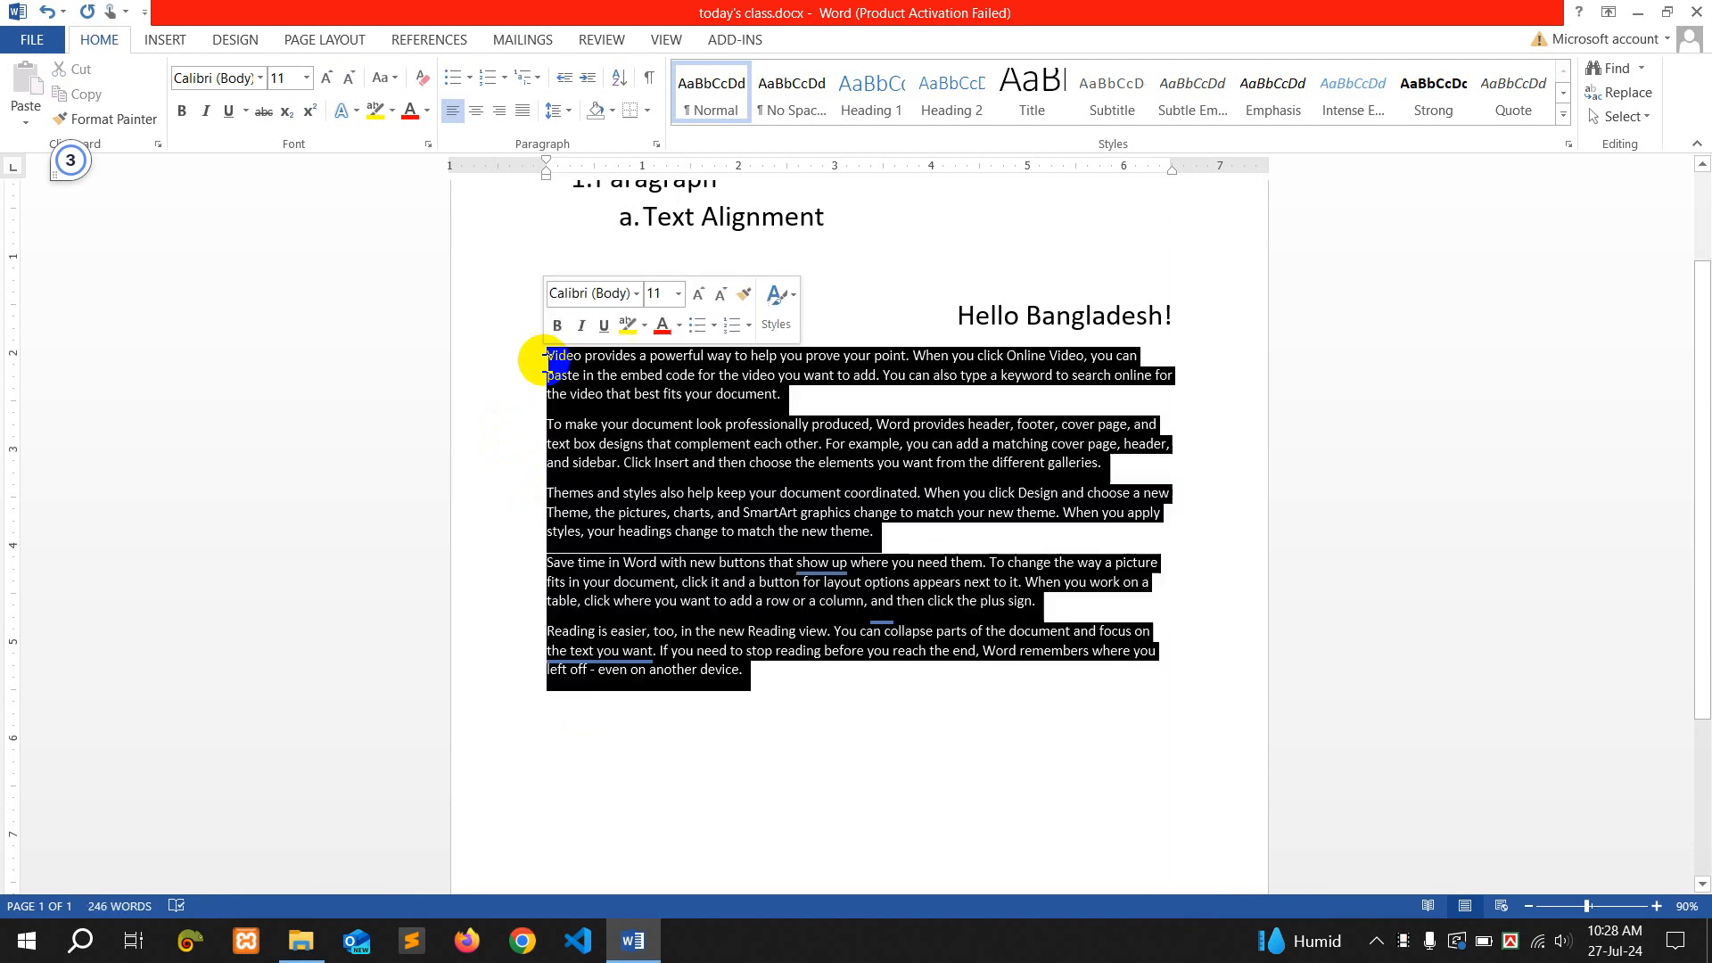
{"action": "left_click", "coordinate": [522, 112]}
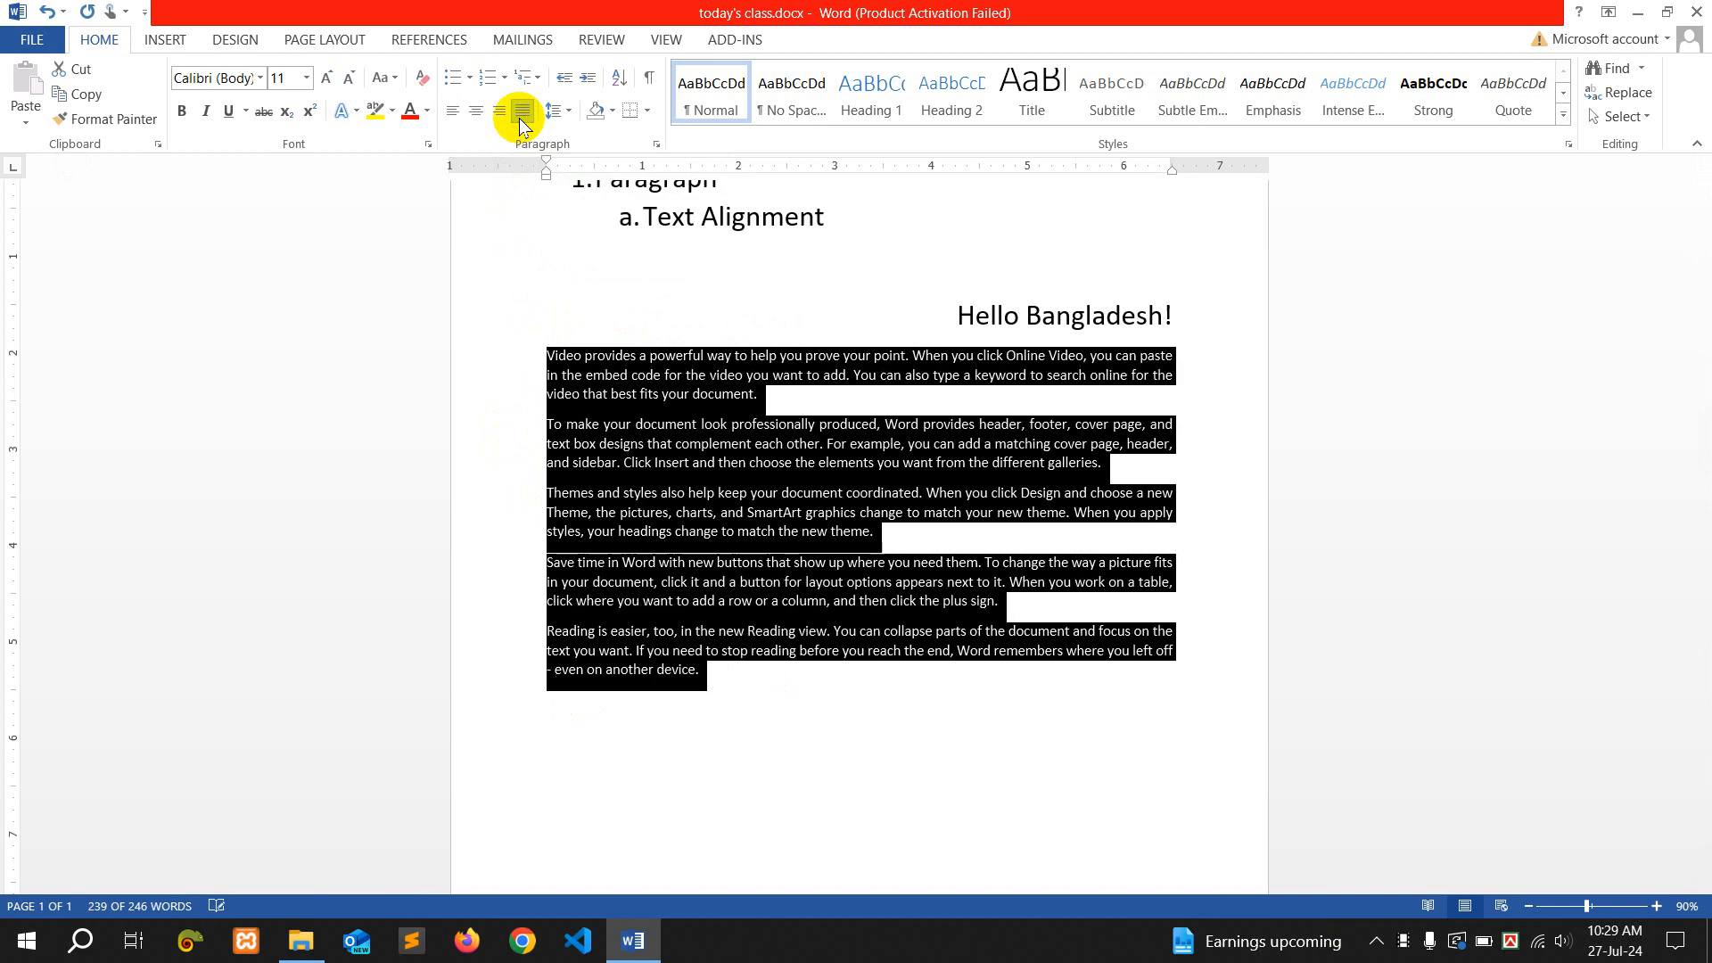
{"action": "left_click", "coordinate": [714, 393]}
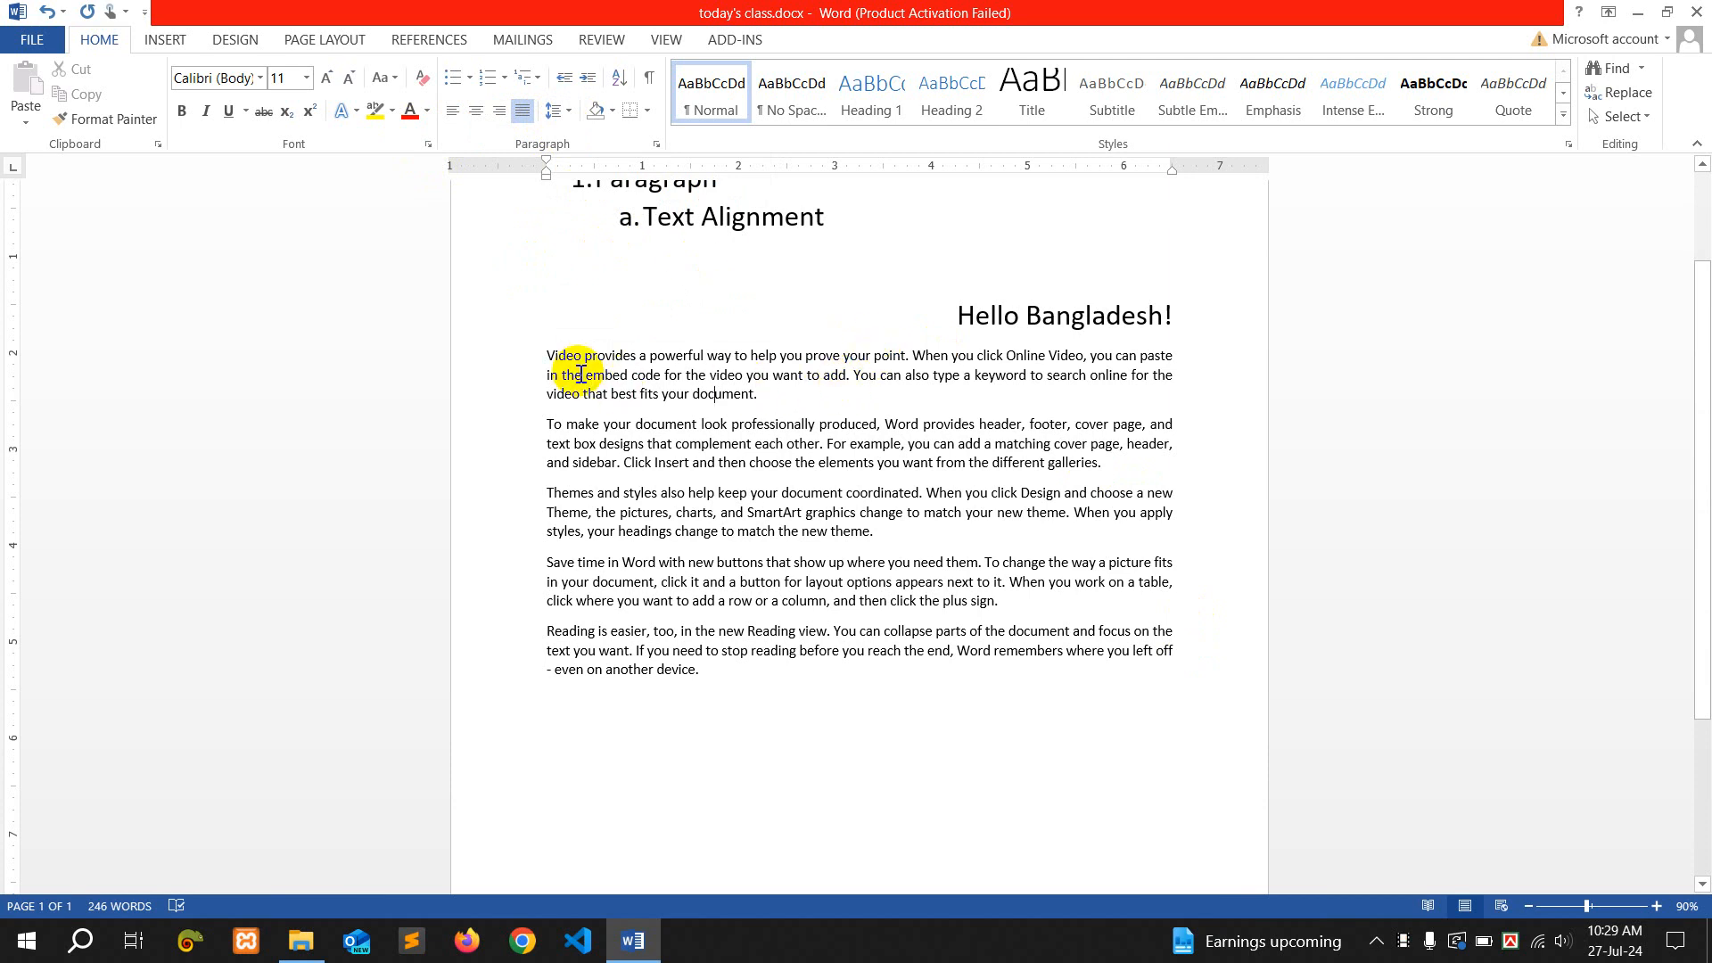
Set the line spacing of the first sample paragraph, starting "Video provides", to 1.15
{"action": "left_click_drag", "start_coordinate": [546, 358], "coordinate": [764, 393]}
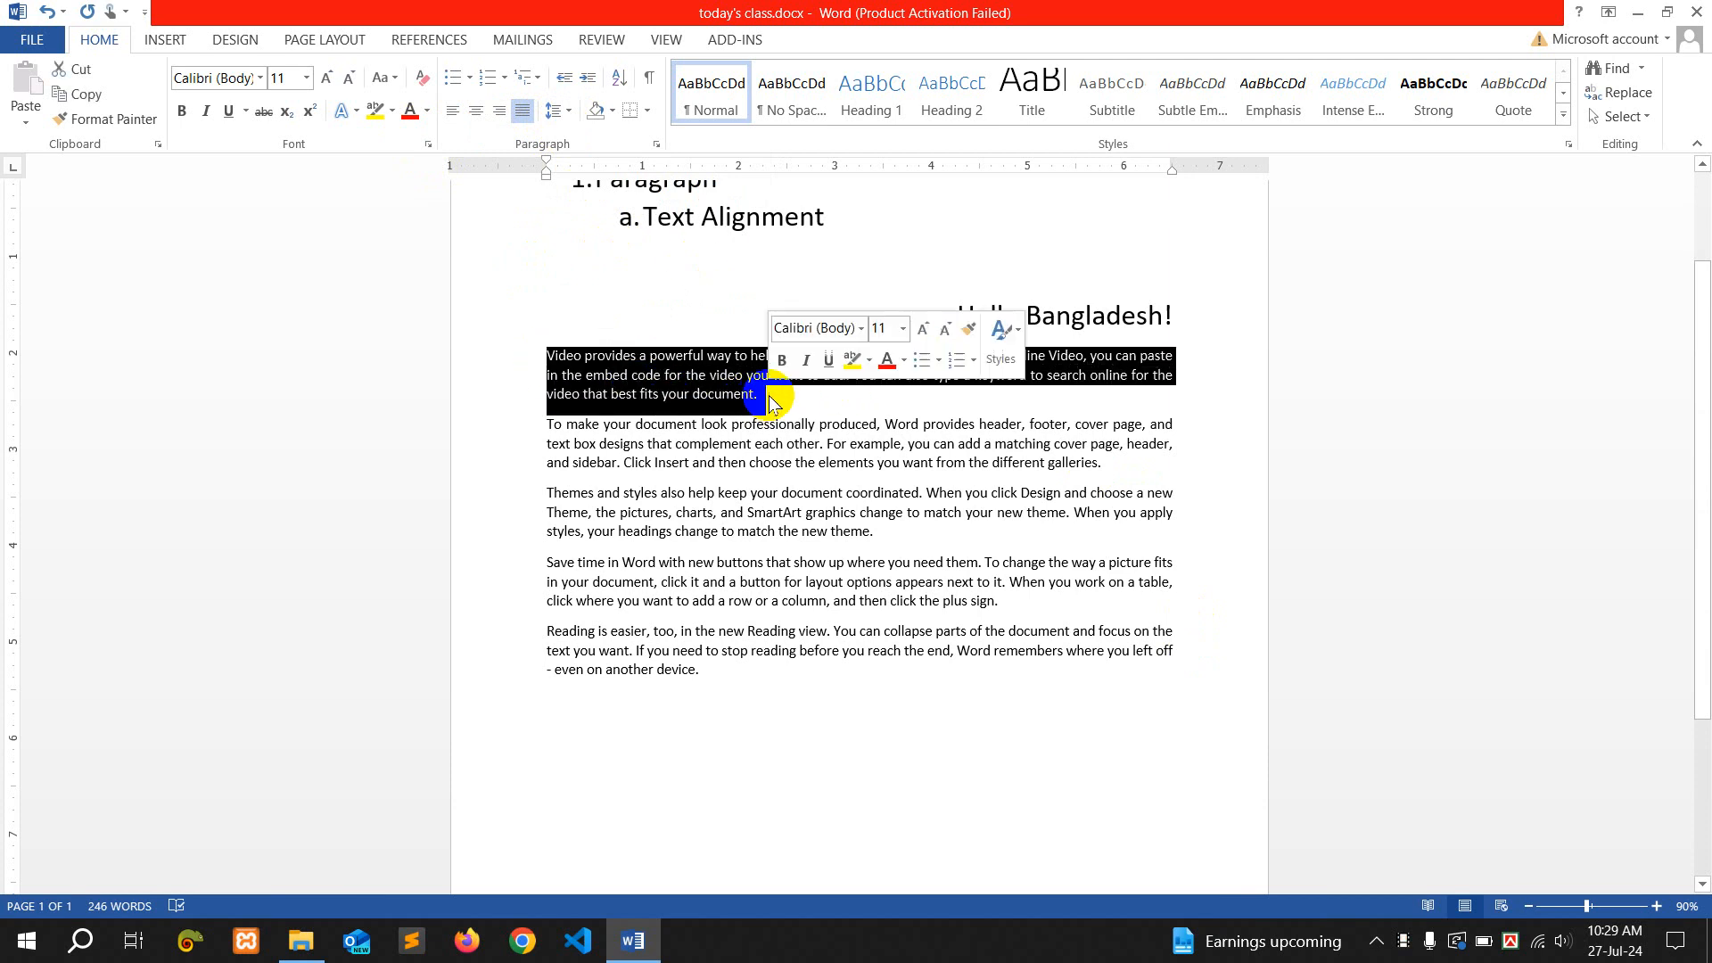
{"action": "left_click", "coordinate": [570, 115]}
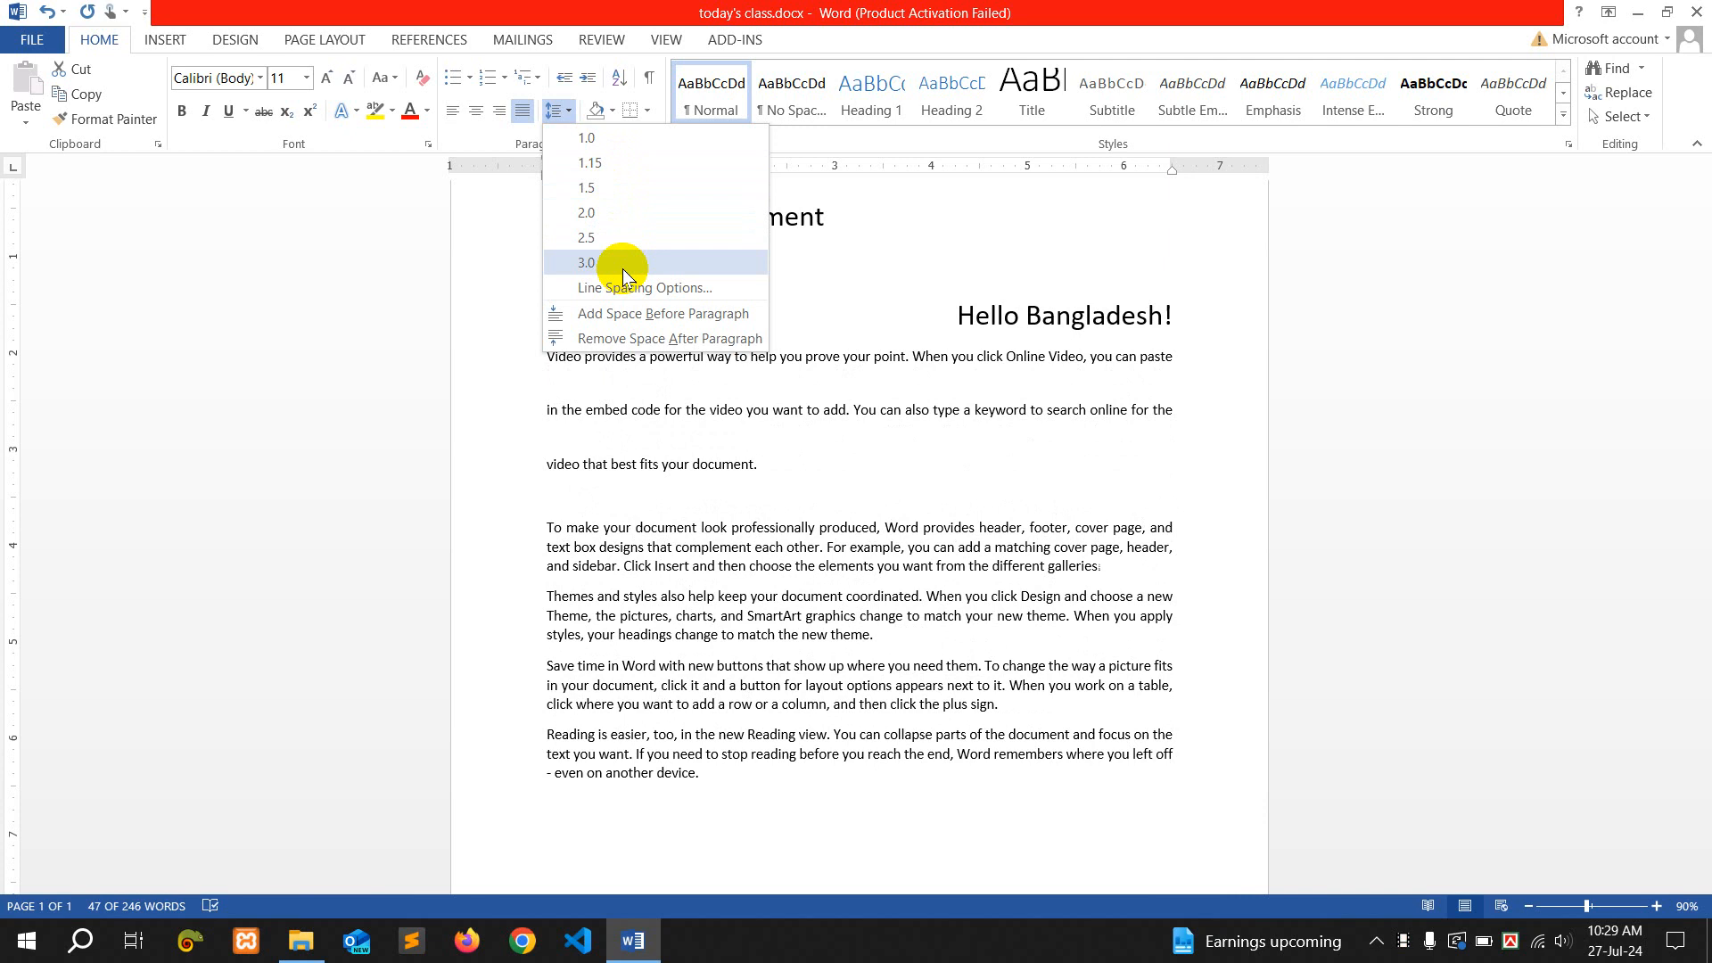
{"action": "left_click", "coordinate": [614, 162]}
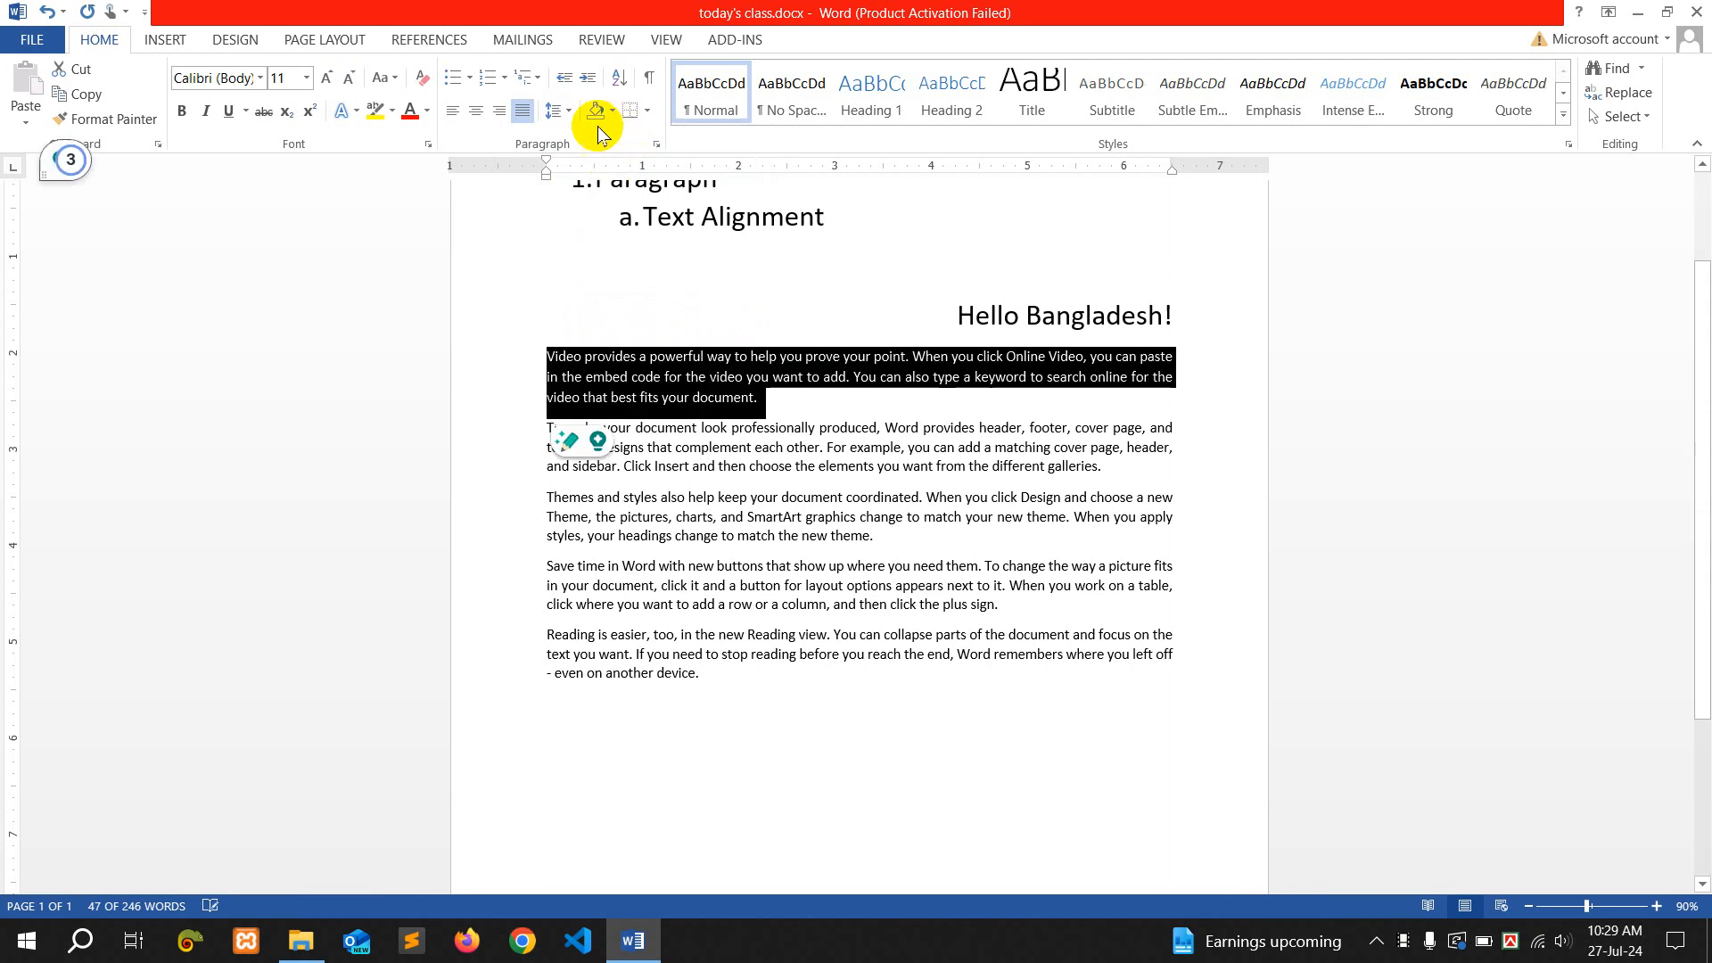
Preview adding space before and removing space after the first sample paragraph without applying either option
{"action": "left_click", "coordinate": [571, 110]}
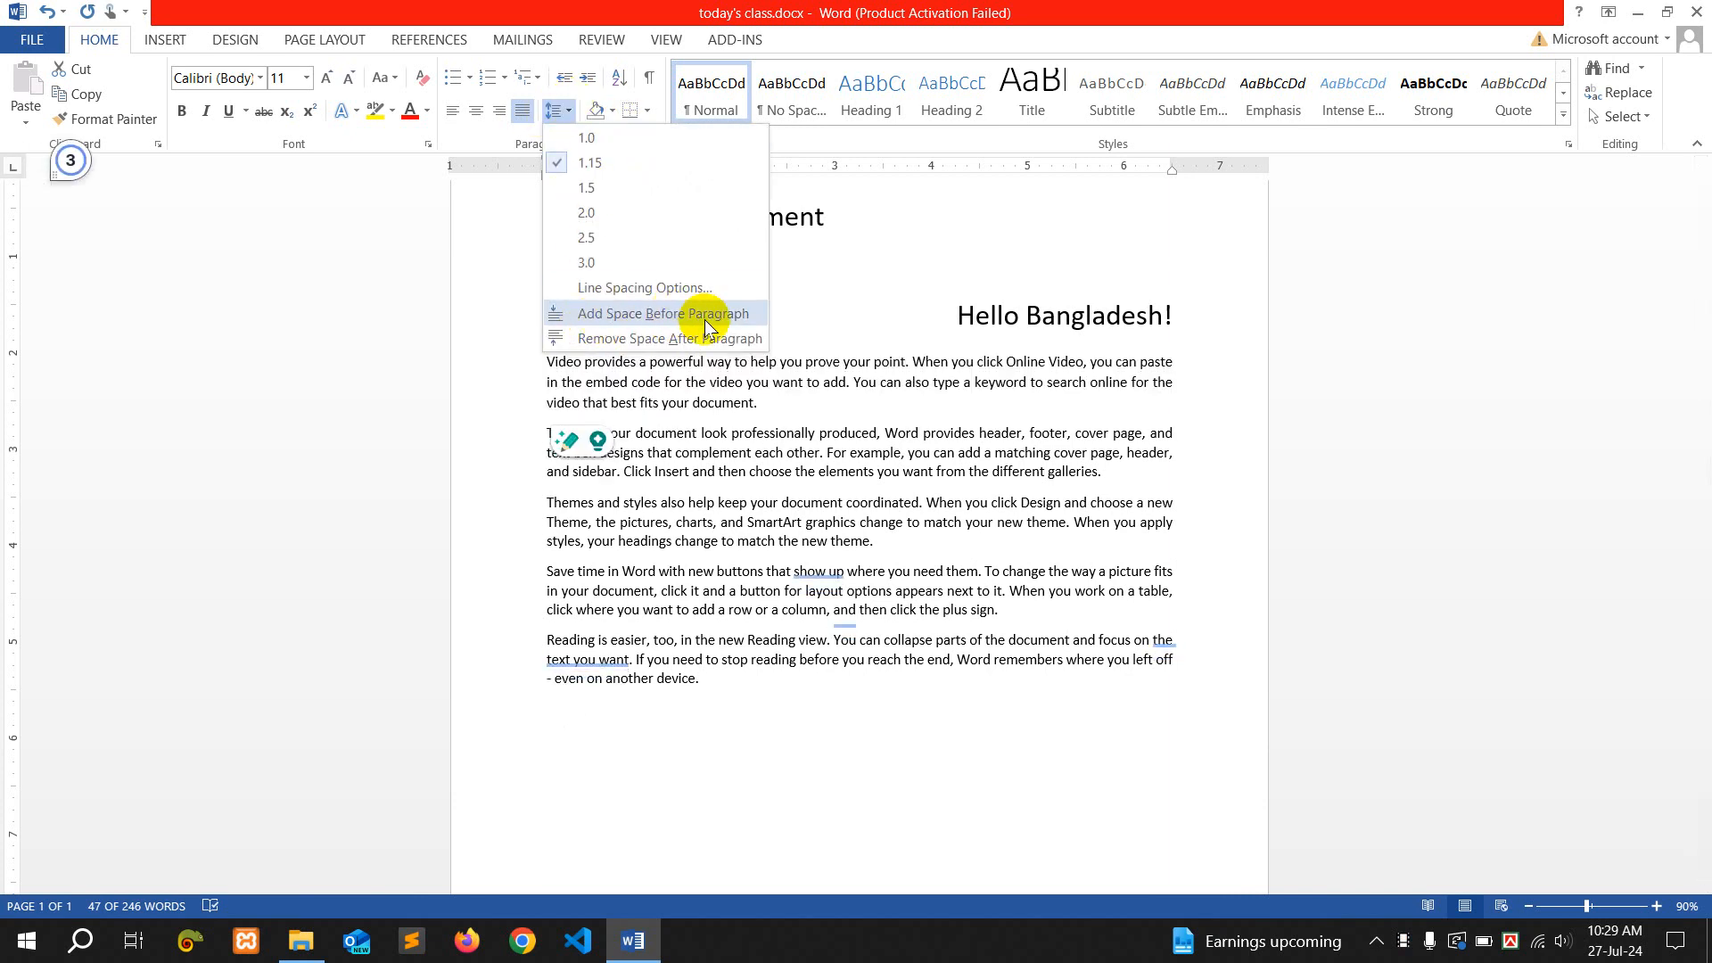
{"action": "right_click", "coordinate": [640, 324]}
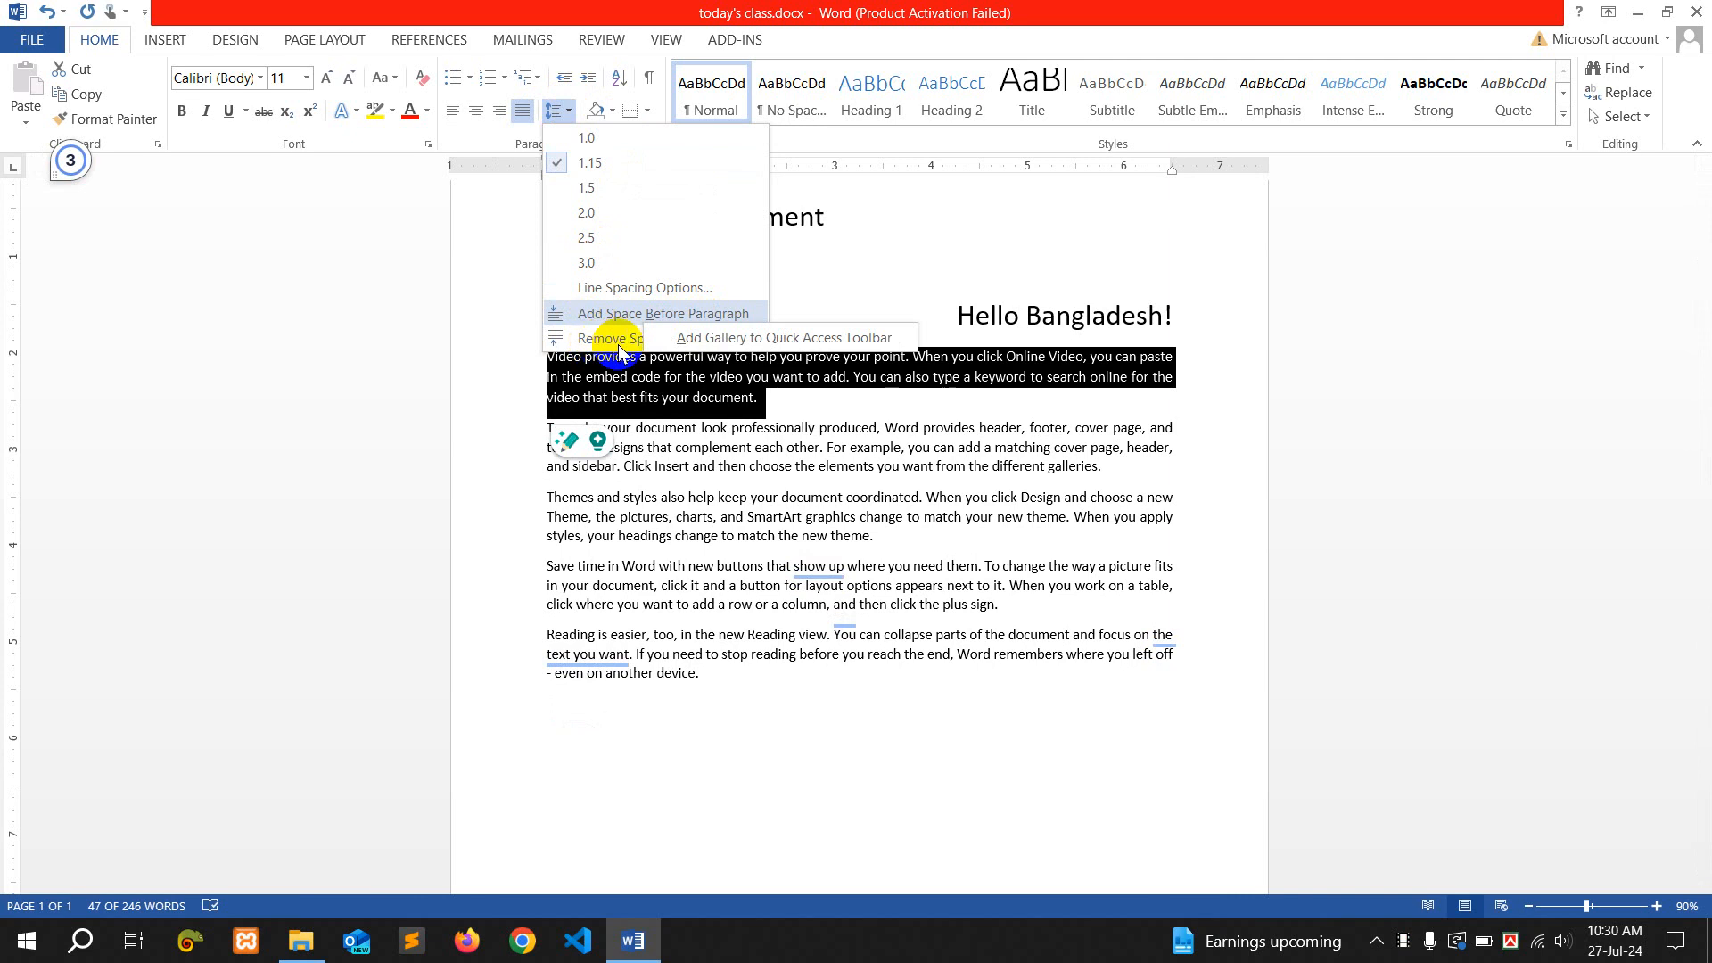
{"action": "left_click", "coordinate": [912, 400]}
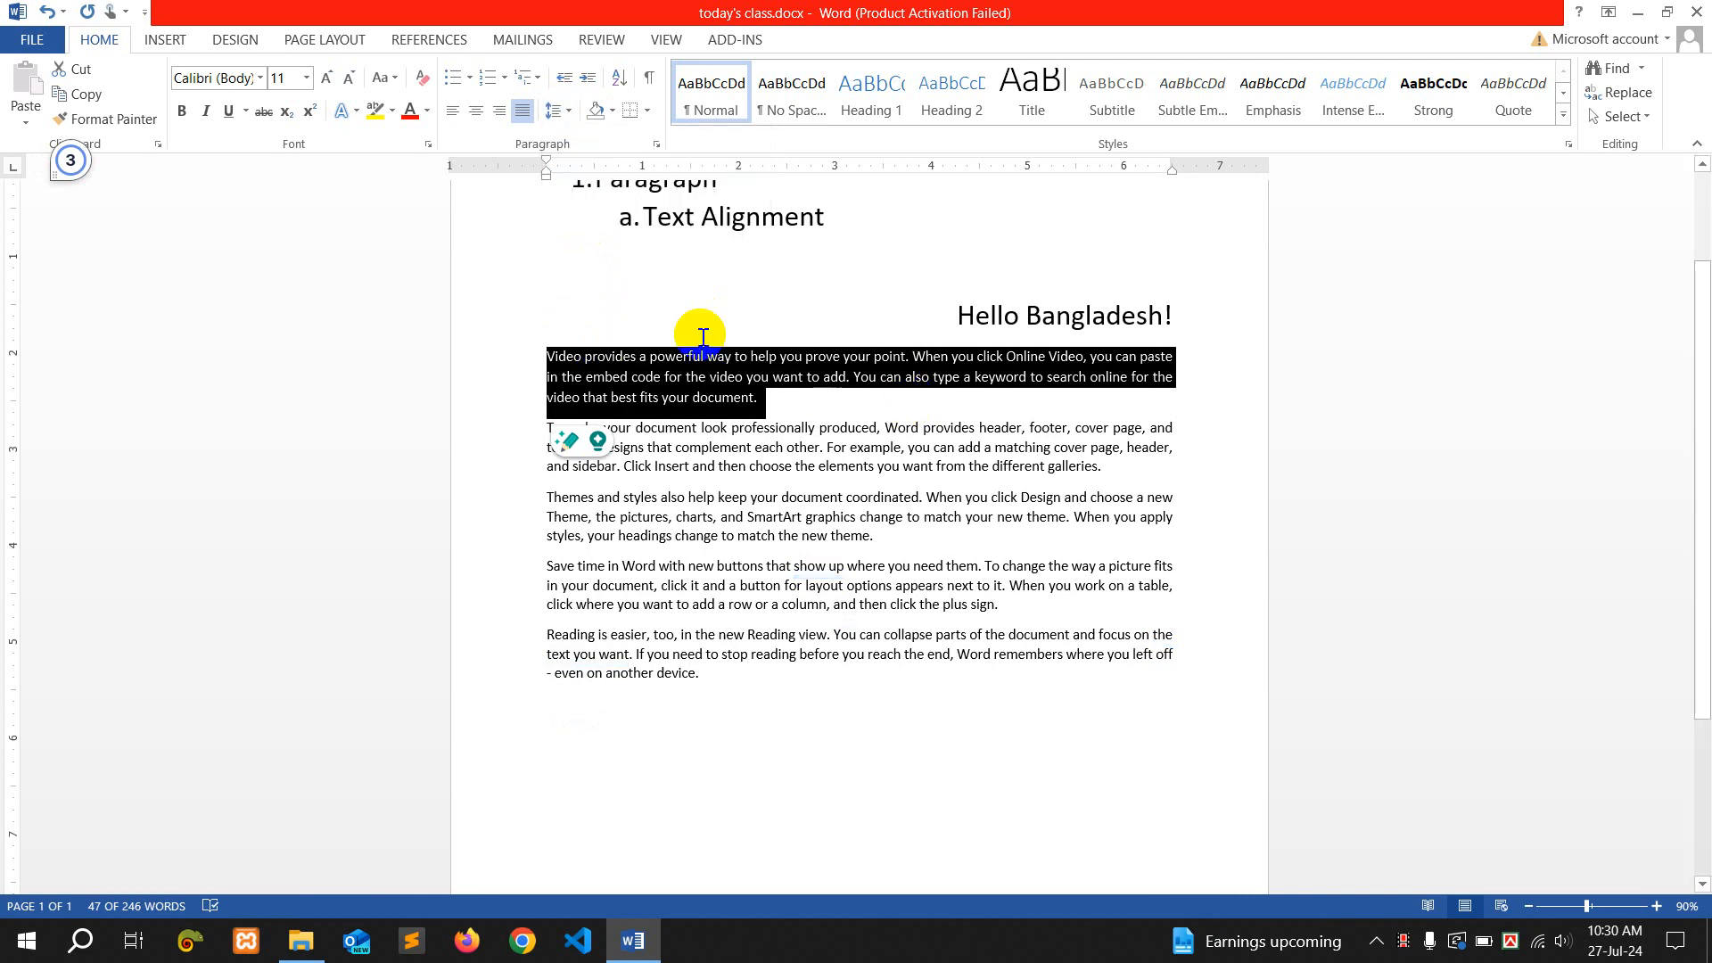
{"action": "left_click", "coordinate": [568, 111]}
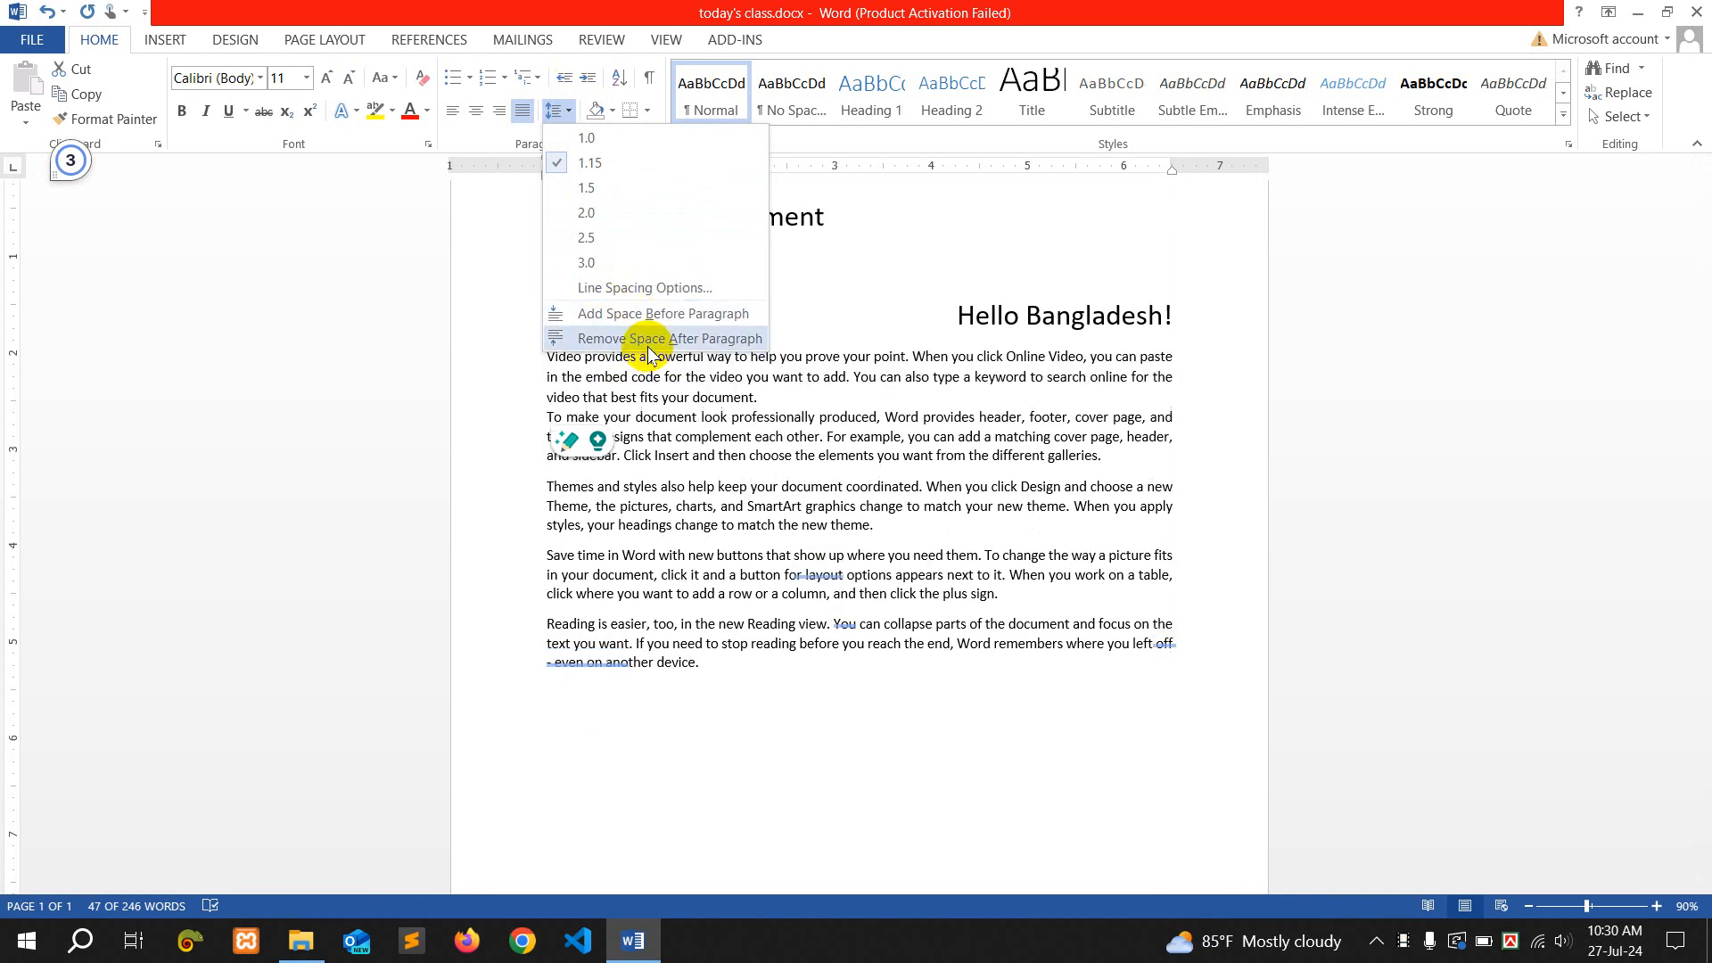
{"action": "left_click", "coordinate": [646, 415]}
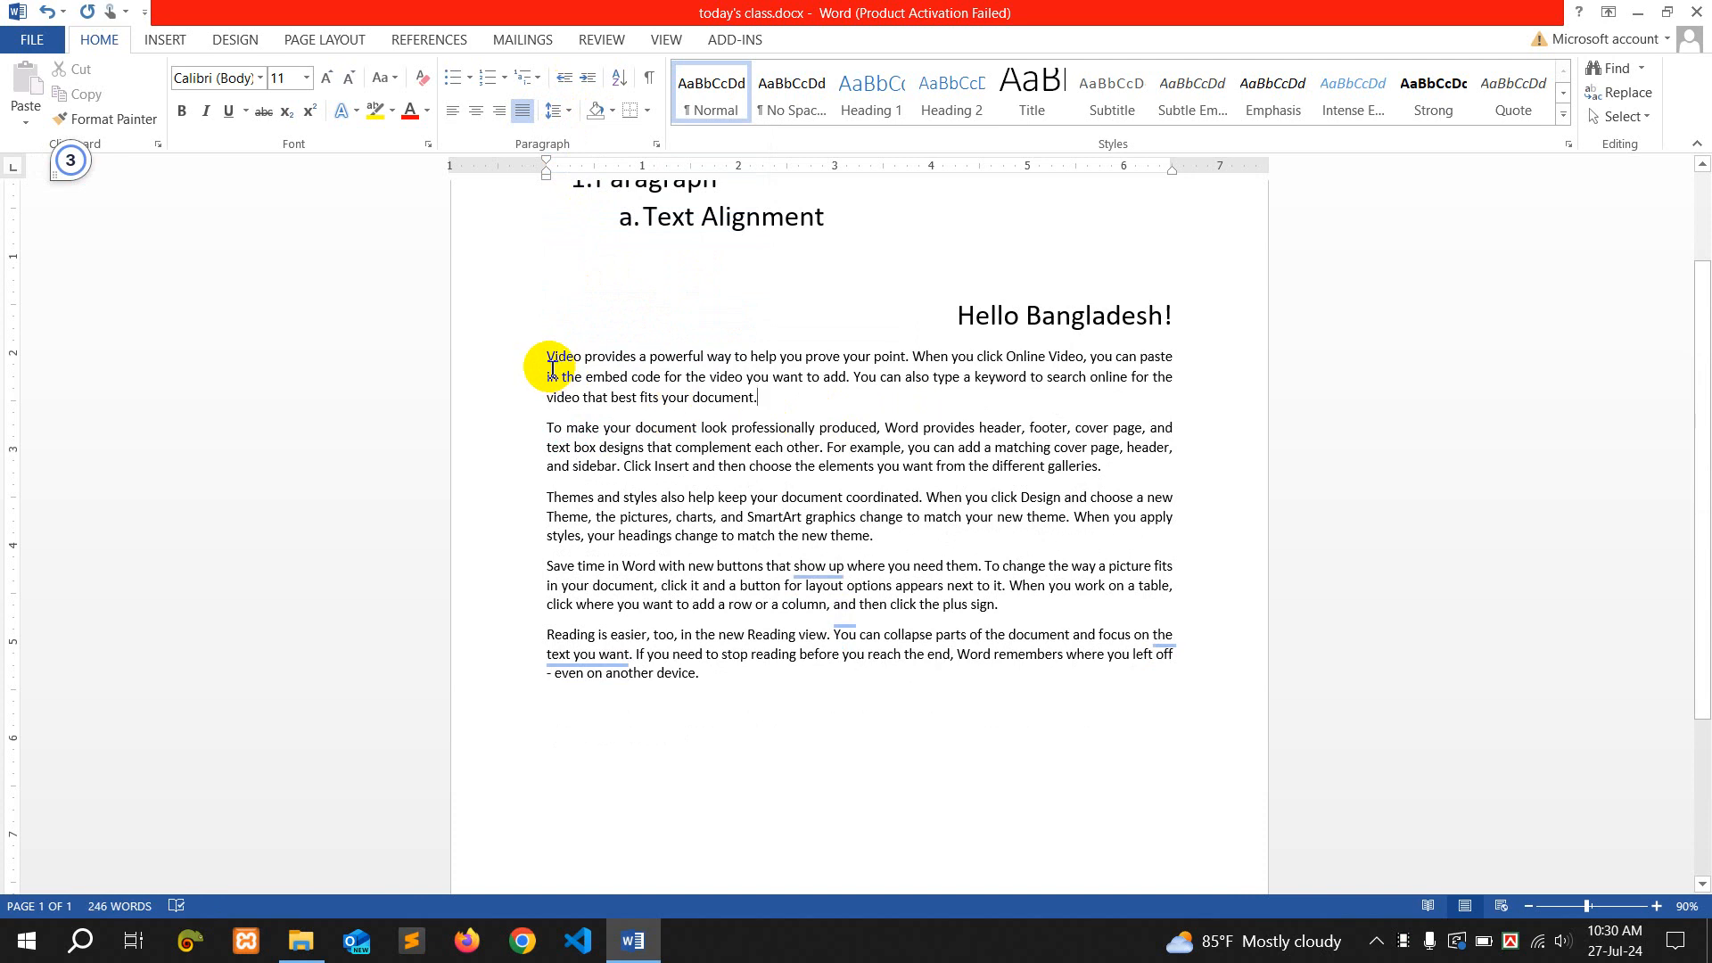
{"action": "left_click", "coordinate": [853, 407]}
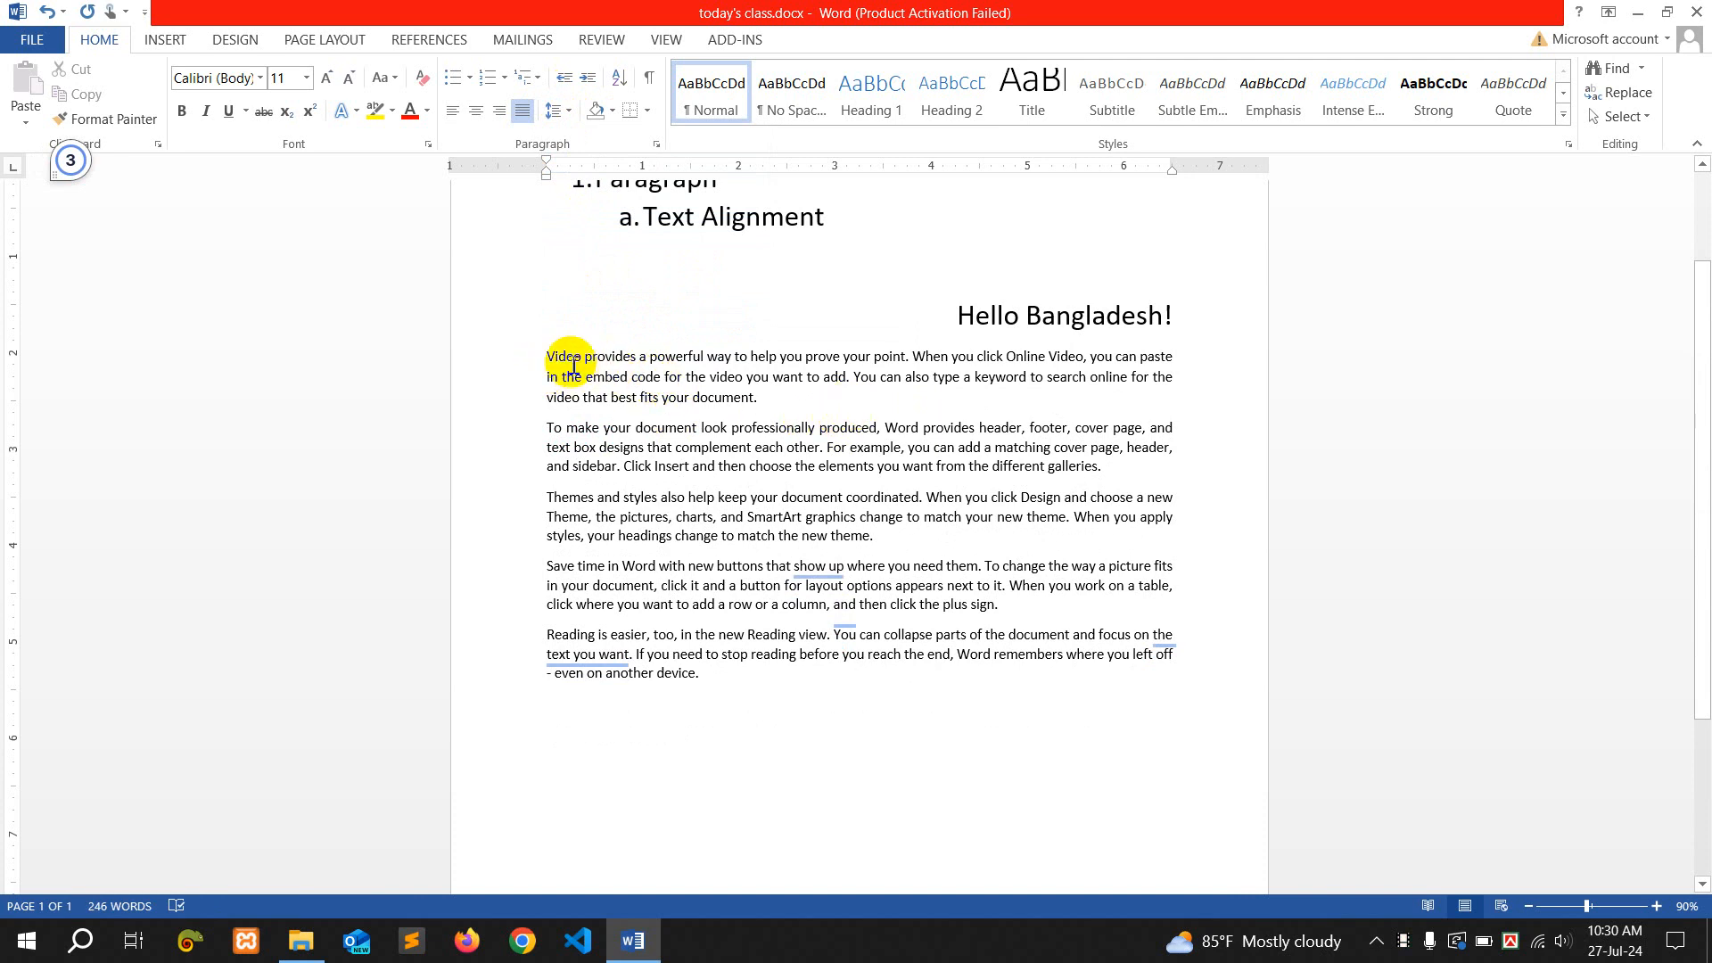
{"action": "left_click_drag", "start_coordinate": [551, 360], "coordinate": [788, 399]}
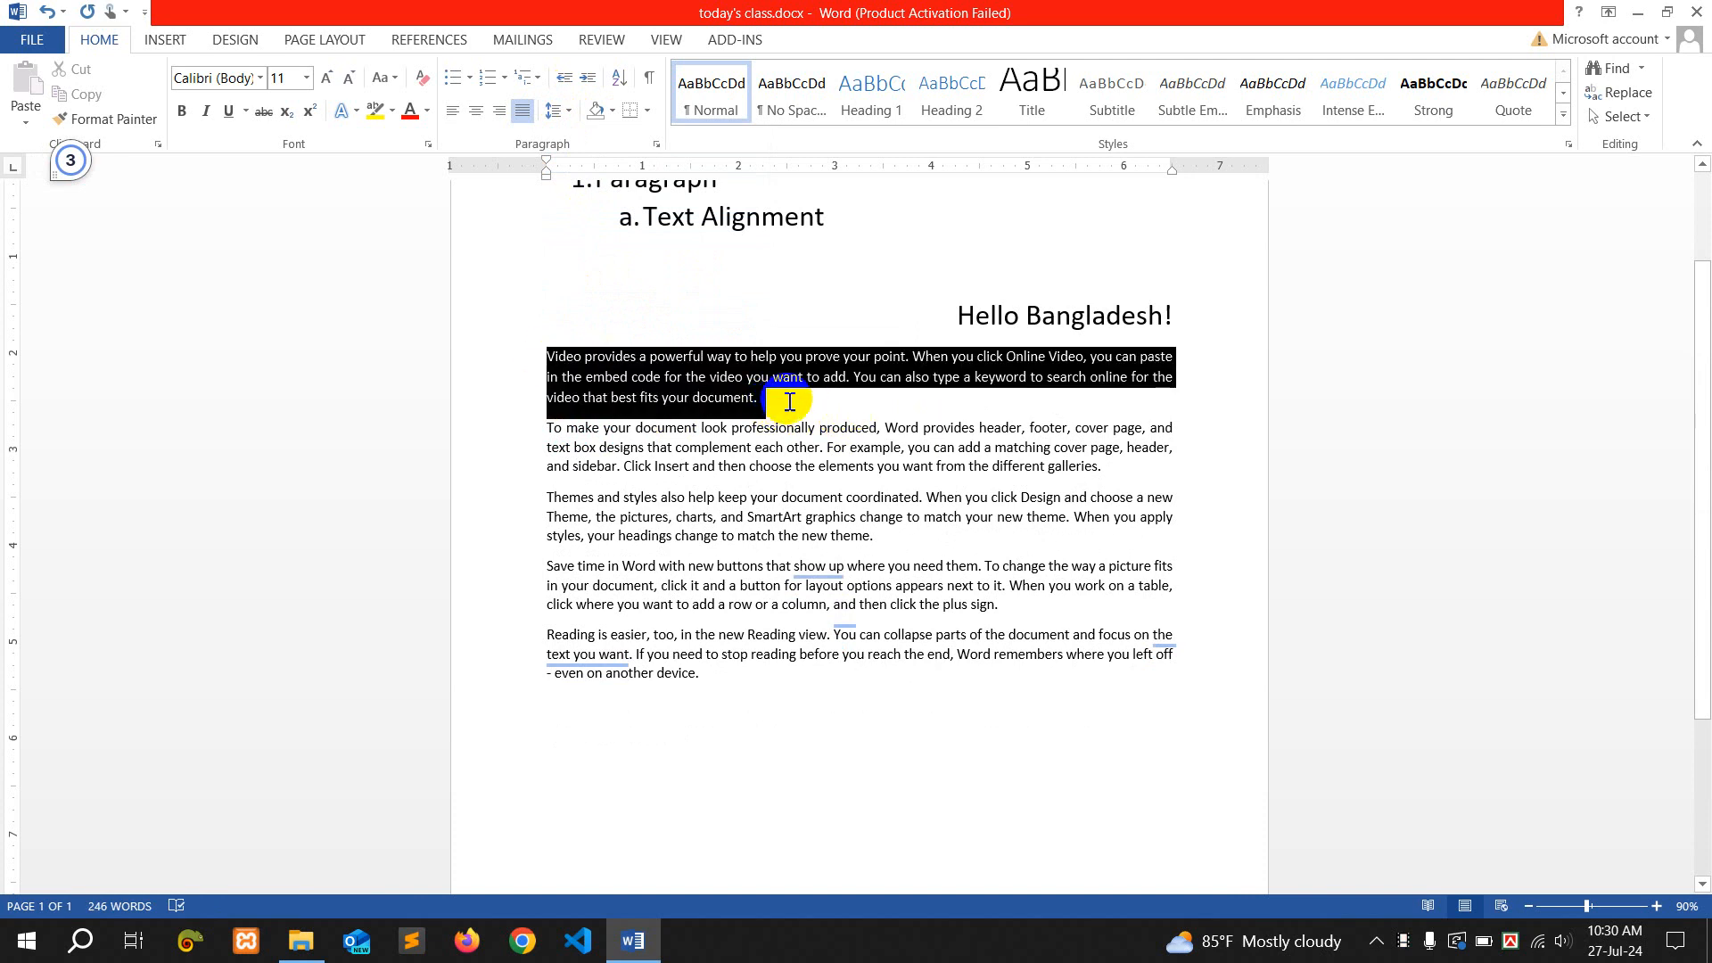
{"action": "left_click", "coordinate": [789, 401]}
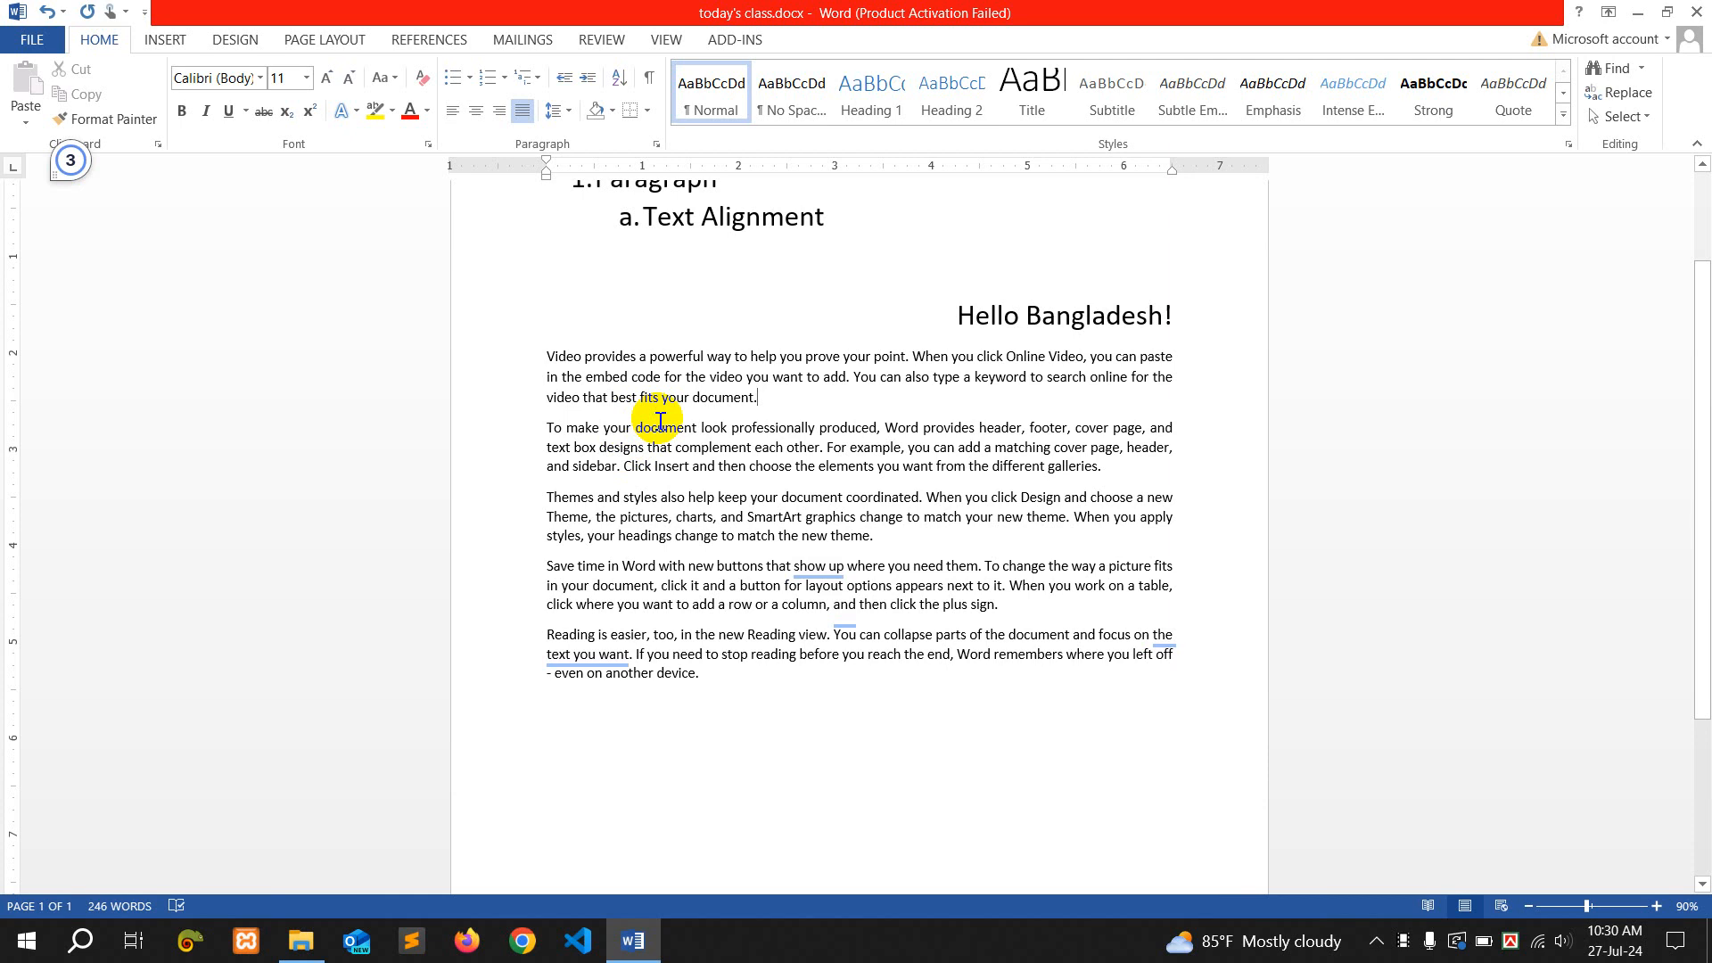
{"action": "left_click_drag", "start_coordinate": [547, 431], "coordinate": [1132, 468]}
{"action": "left_click", "coordinate": [1084, 486]}
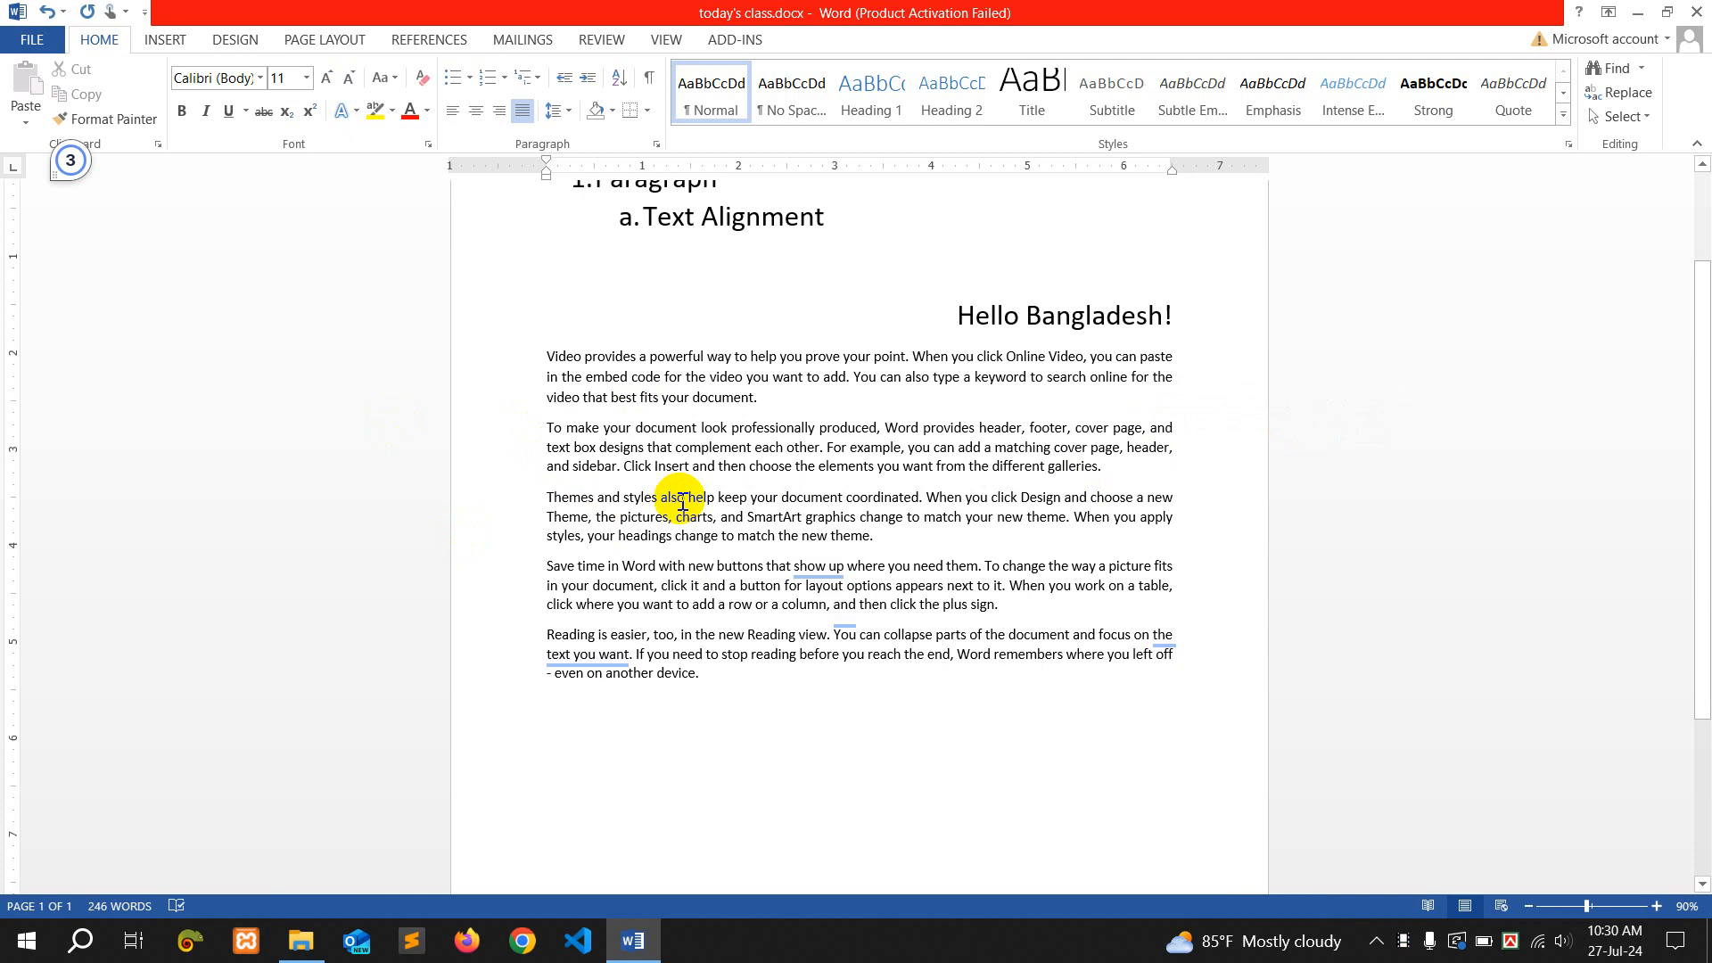
Select the first sample paragraph and remove the space after it
{"action": "left_click_drag", "start_coordinate": [547, 356], "coordinate": [773, 403]}
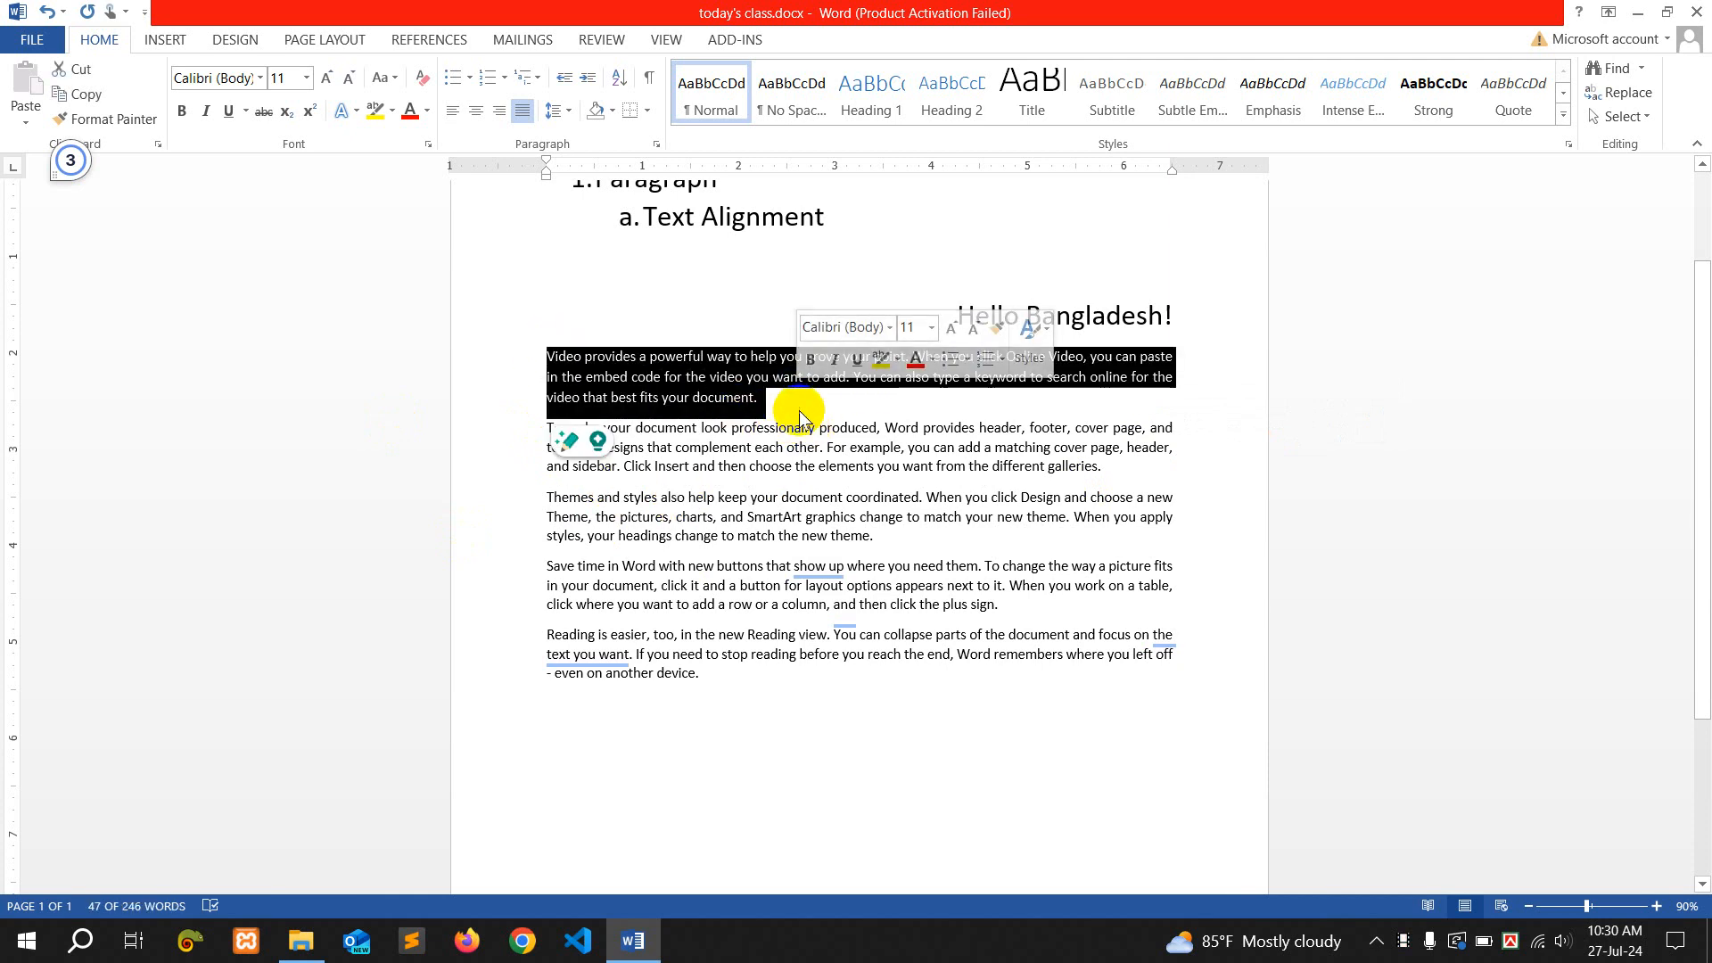
{"action": "left_click", "coordinate": [560, 111]}
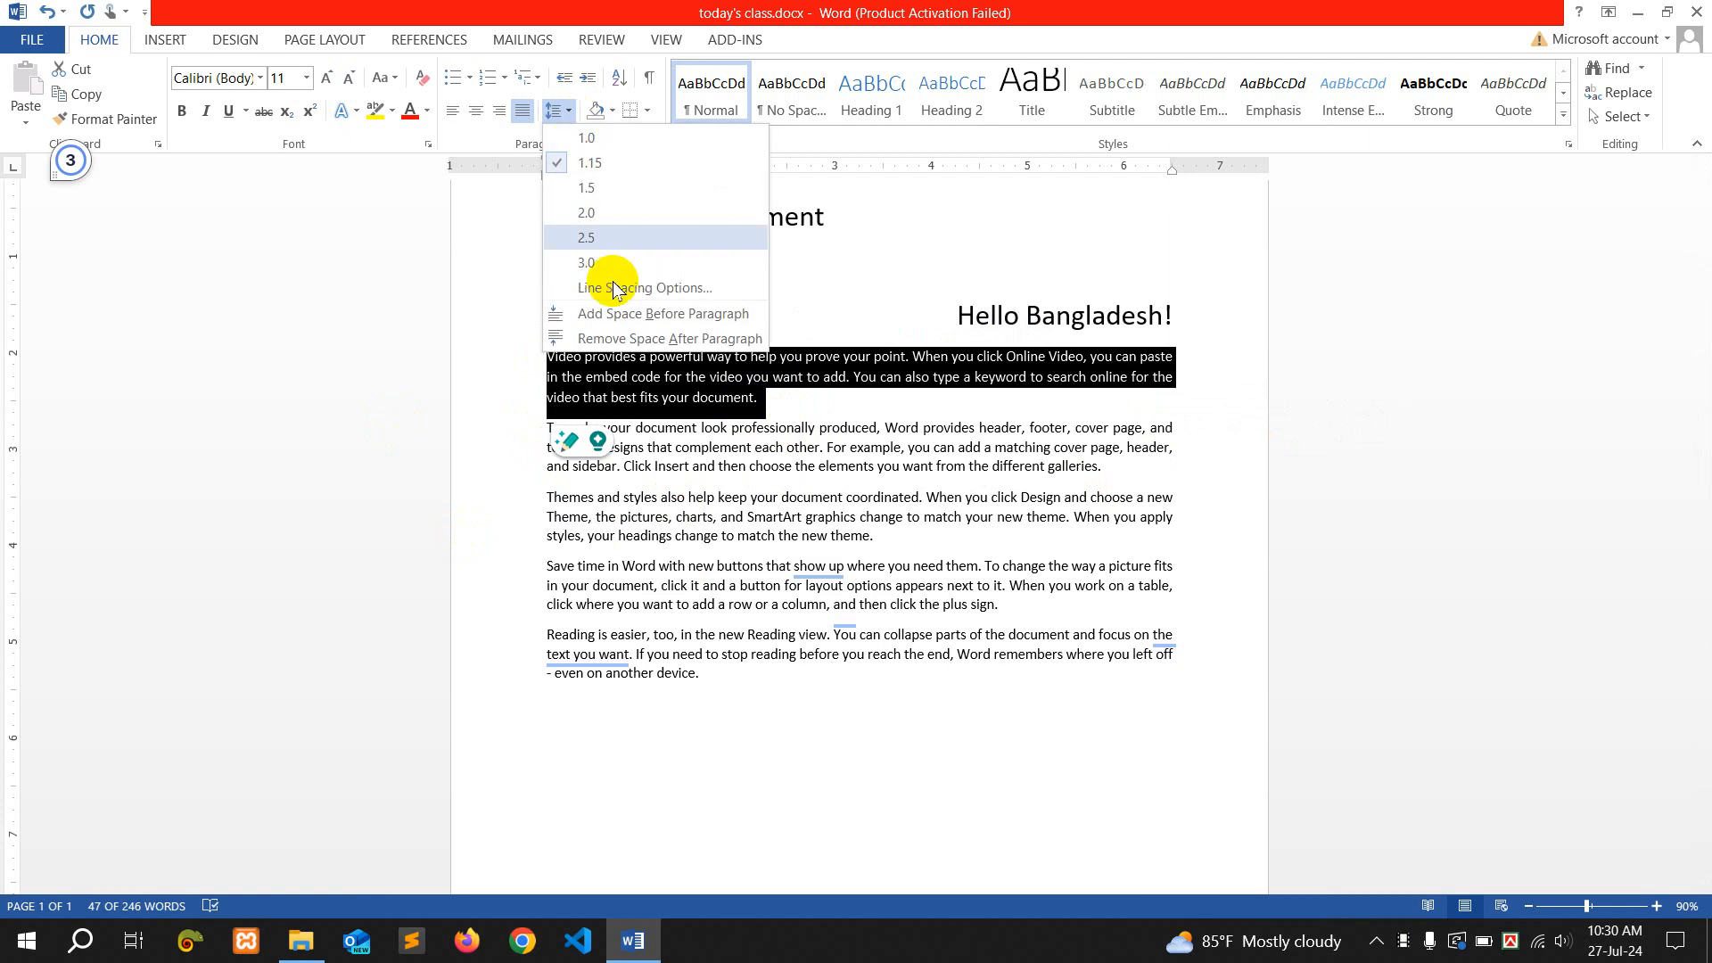
{"action": "left_click", "coordinate": [617, 339]}
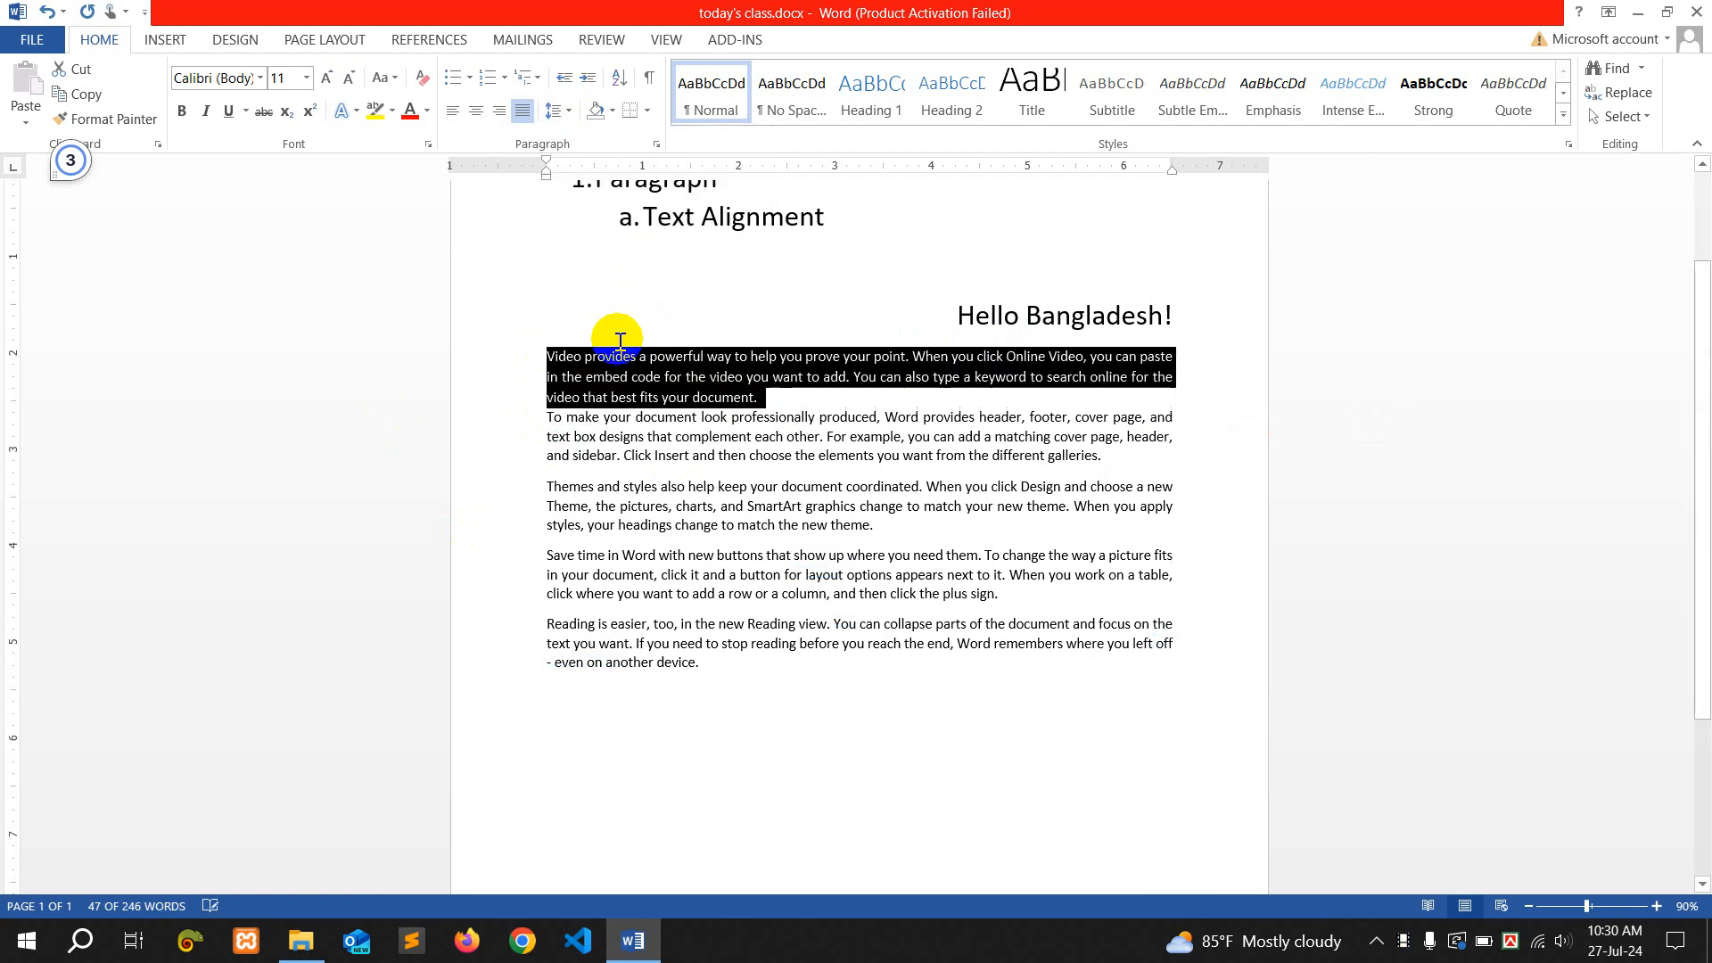
{"action": "left_click", "coordinate": [838, 421]}
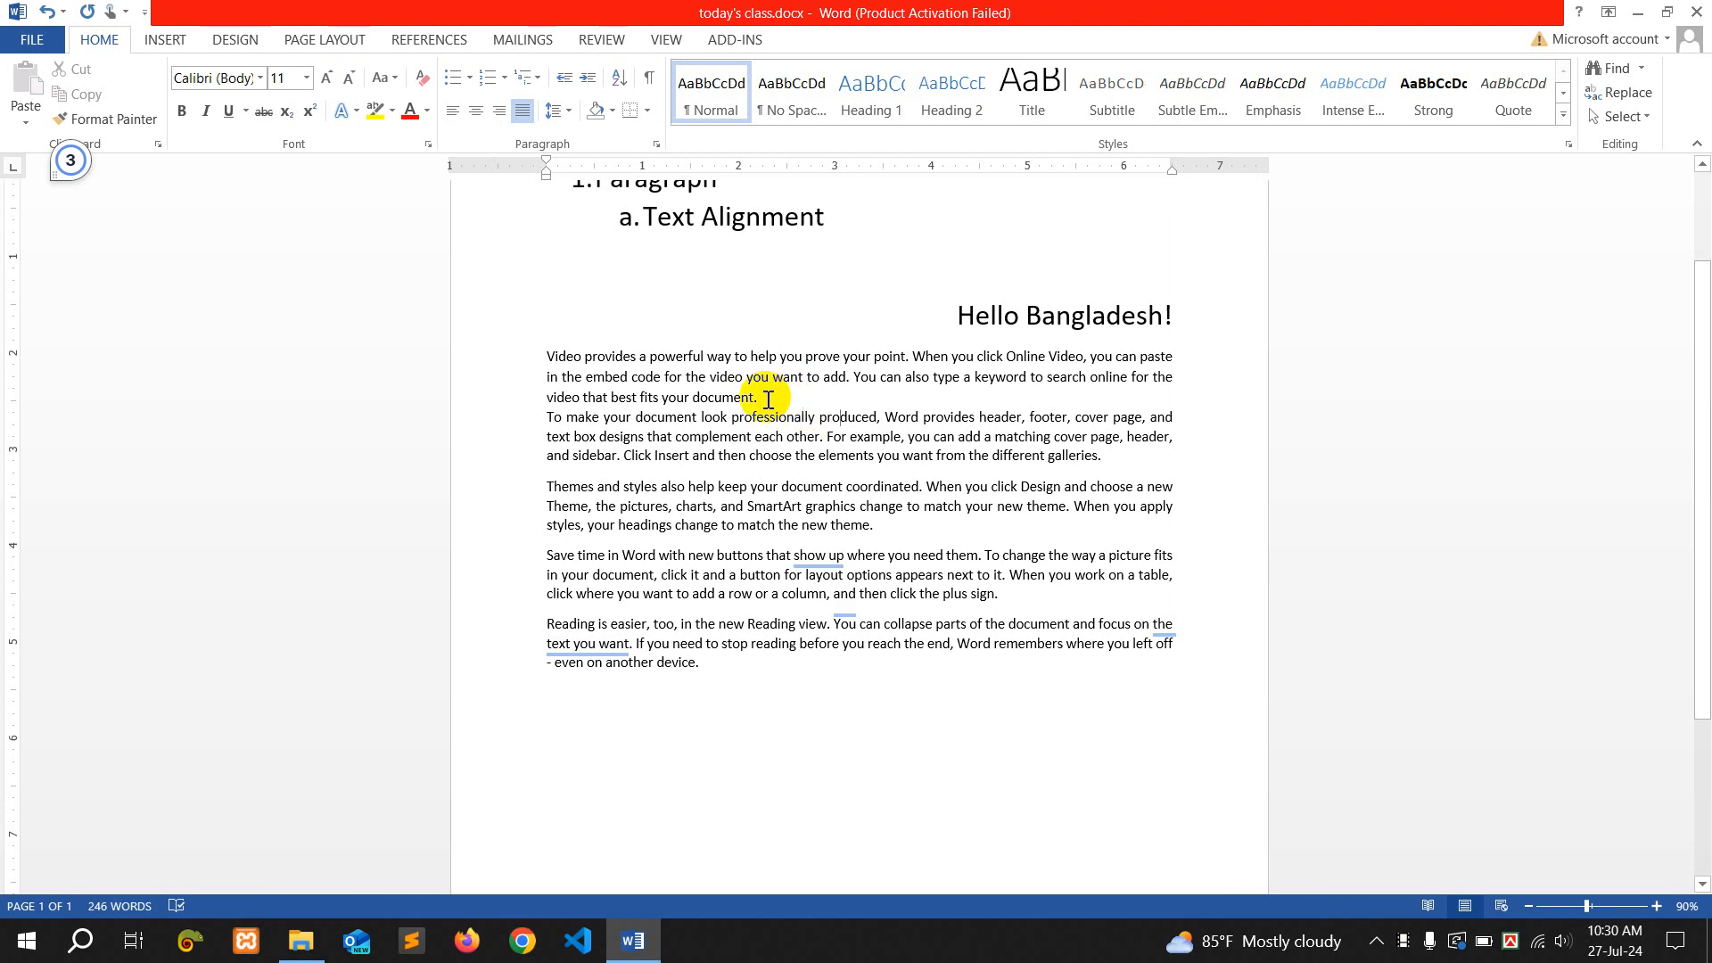
Preview adding space after the first sample paragraph without applying the option
{"action": "mouse_move", "coordinate": [769, 398]}
{"action": "left_mouse_down"}
{"action": "mouse_move", "coordinate": [538, 345]}
{"action": "mouse_move", "coordinate": [760, 397]}
{"action": "left_mouse_up"}
{"action": "left_click", "coordinate": [528, 307]}
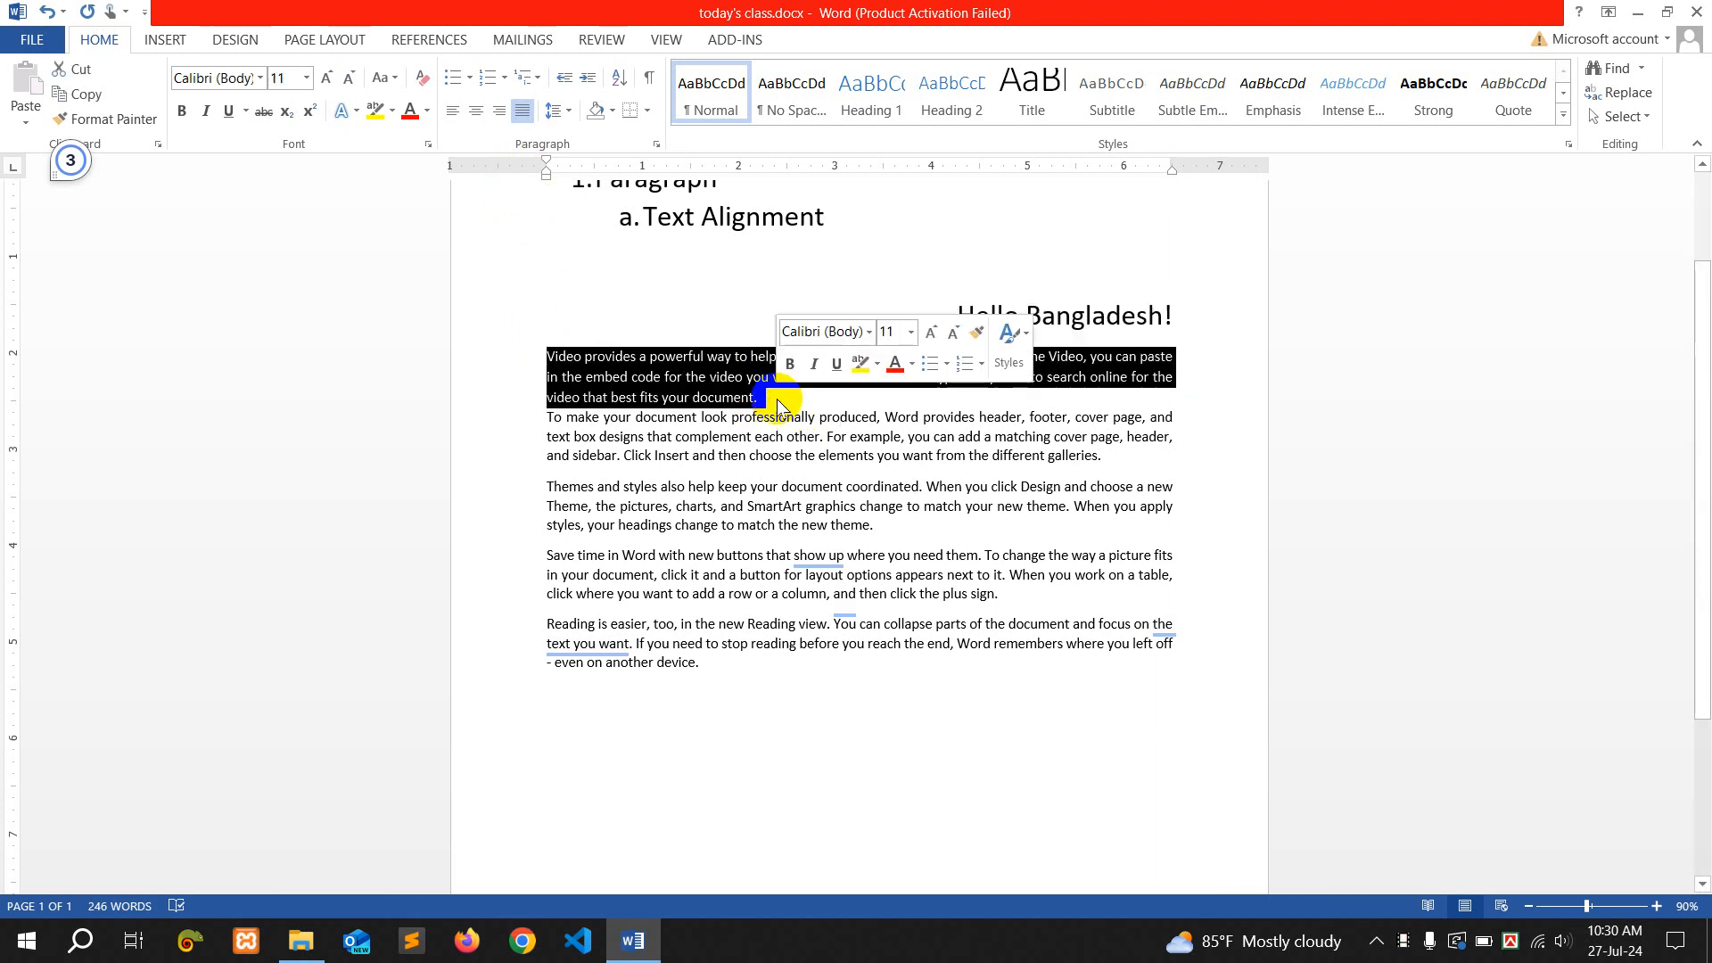
{"action": "left_click", "coordinate": [570, 110]}
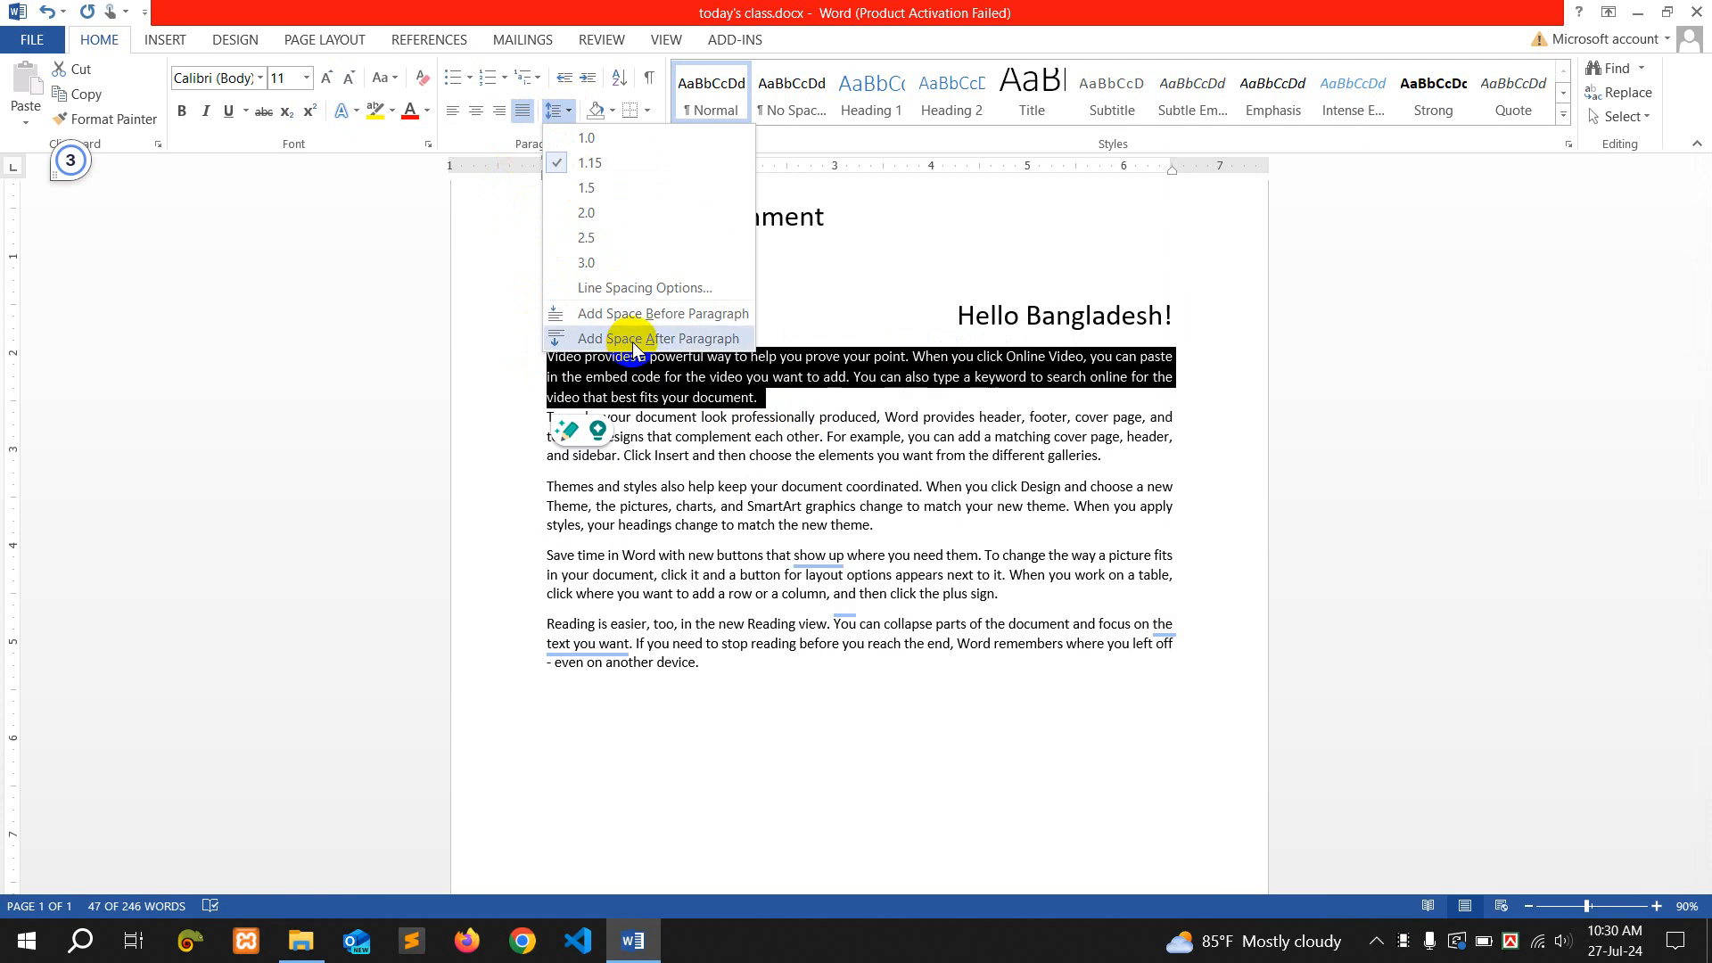
{"action": "left_click", "coordinate": [760, 445]}
Select the second sample paragraph, starting "To make your document", and add space before it
{"action": "left_click", "coordinate": [546, 429]}
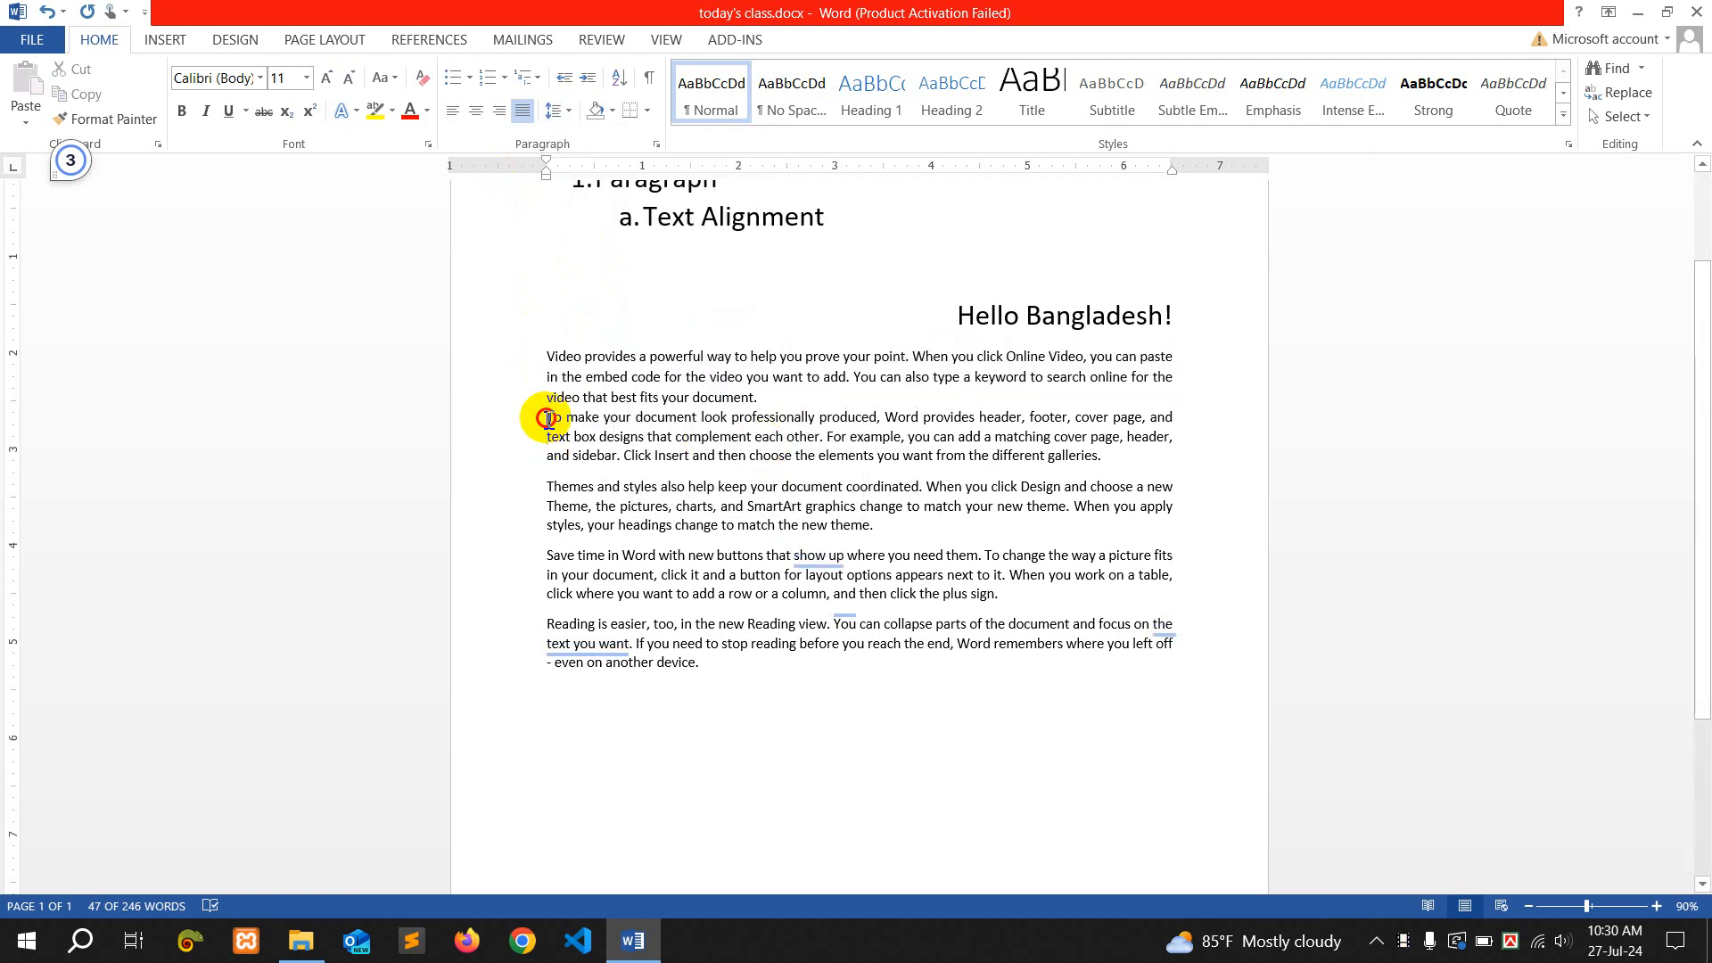
{"action": "triple_click", "coordinate": [547, 419]}
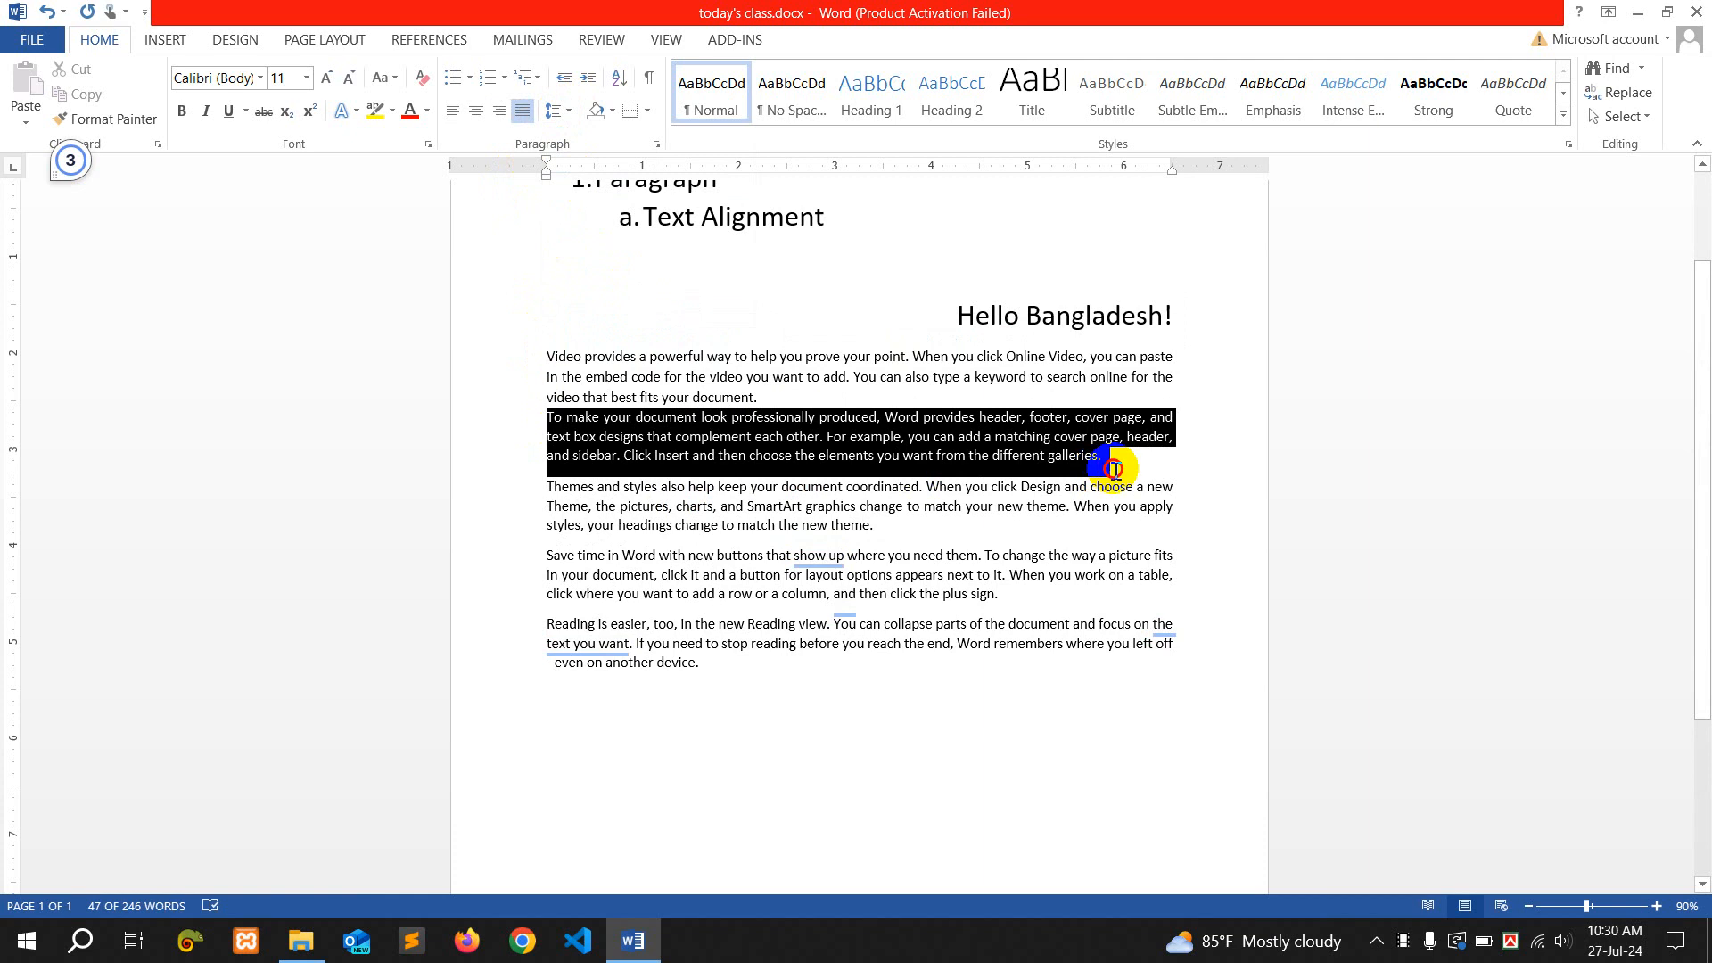
{"action": "left_click_drag", "start_coordinate": [1114, 469], "coordinate": [1114, 469]}
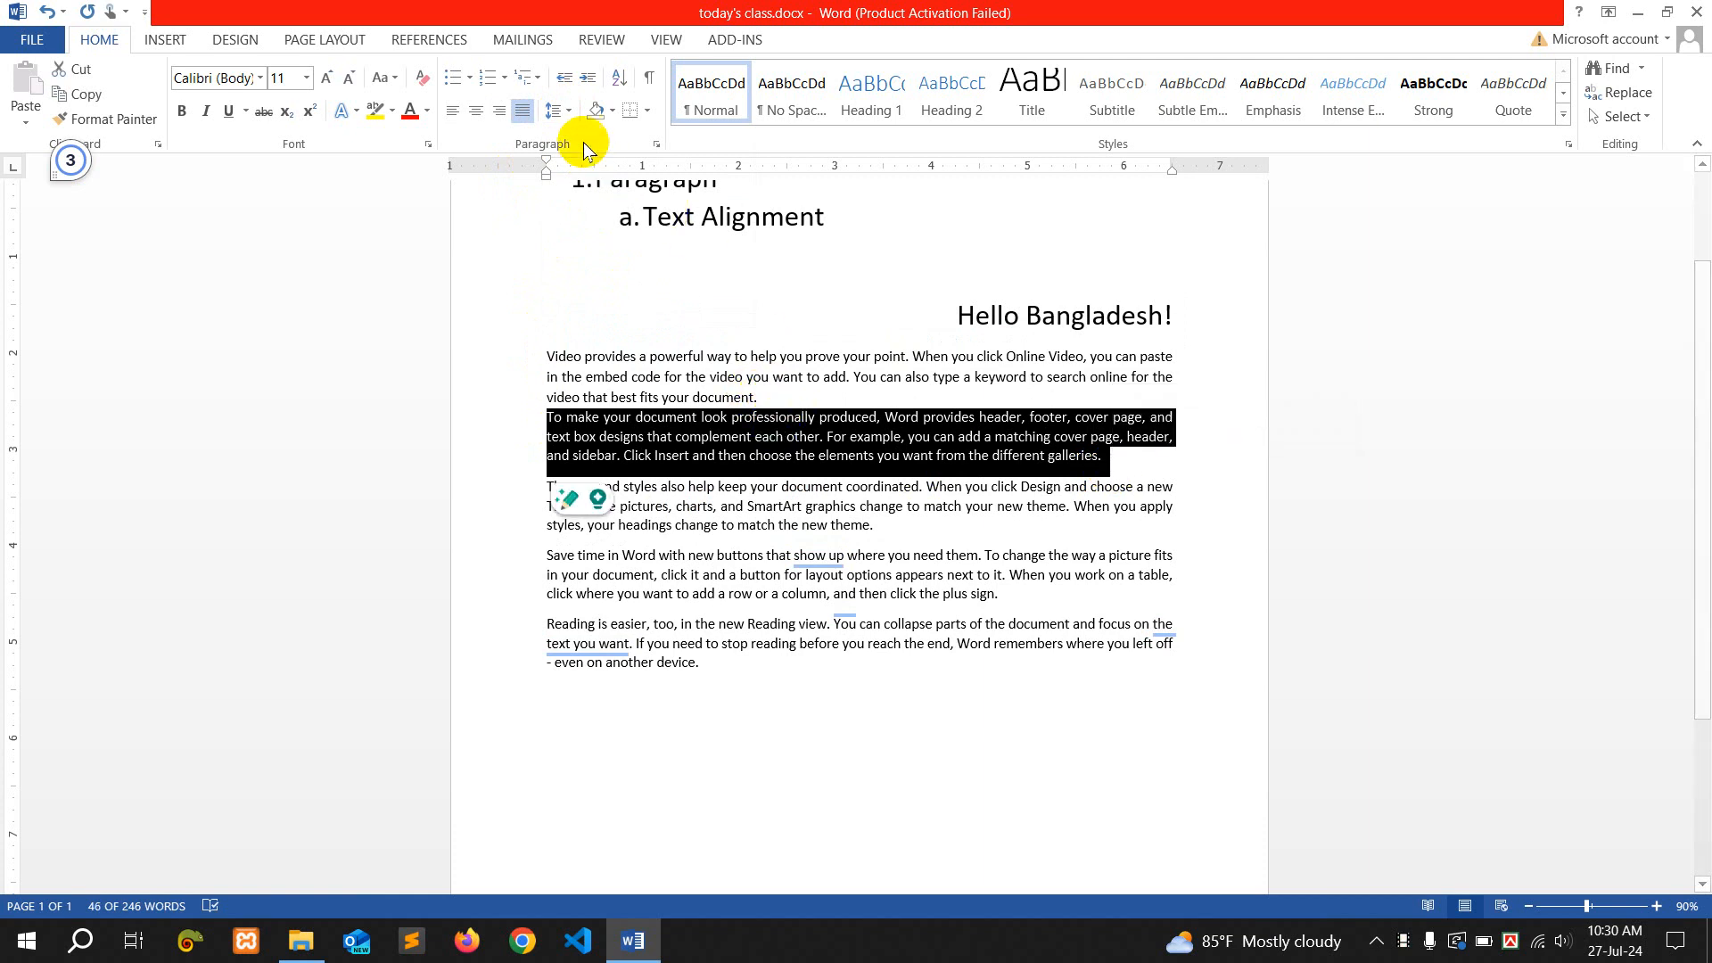
{"action": "left_click", "coordinate": [560, 111]}
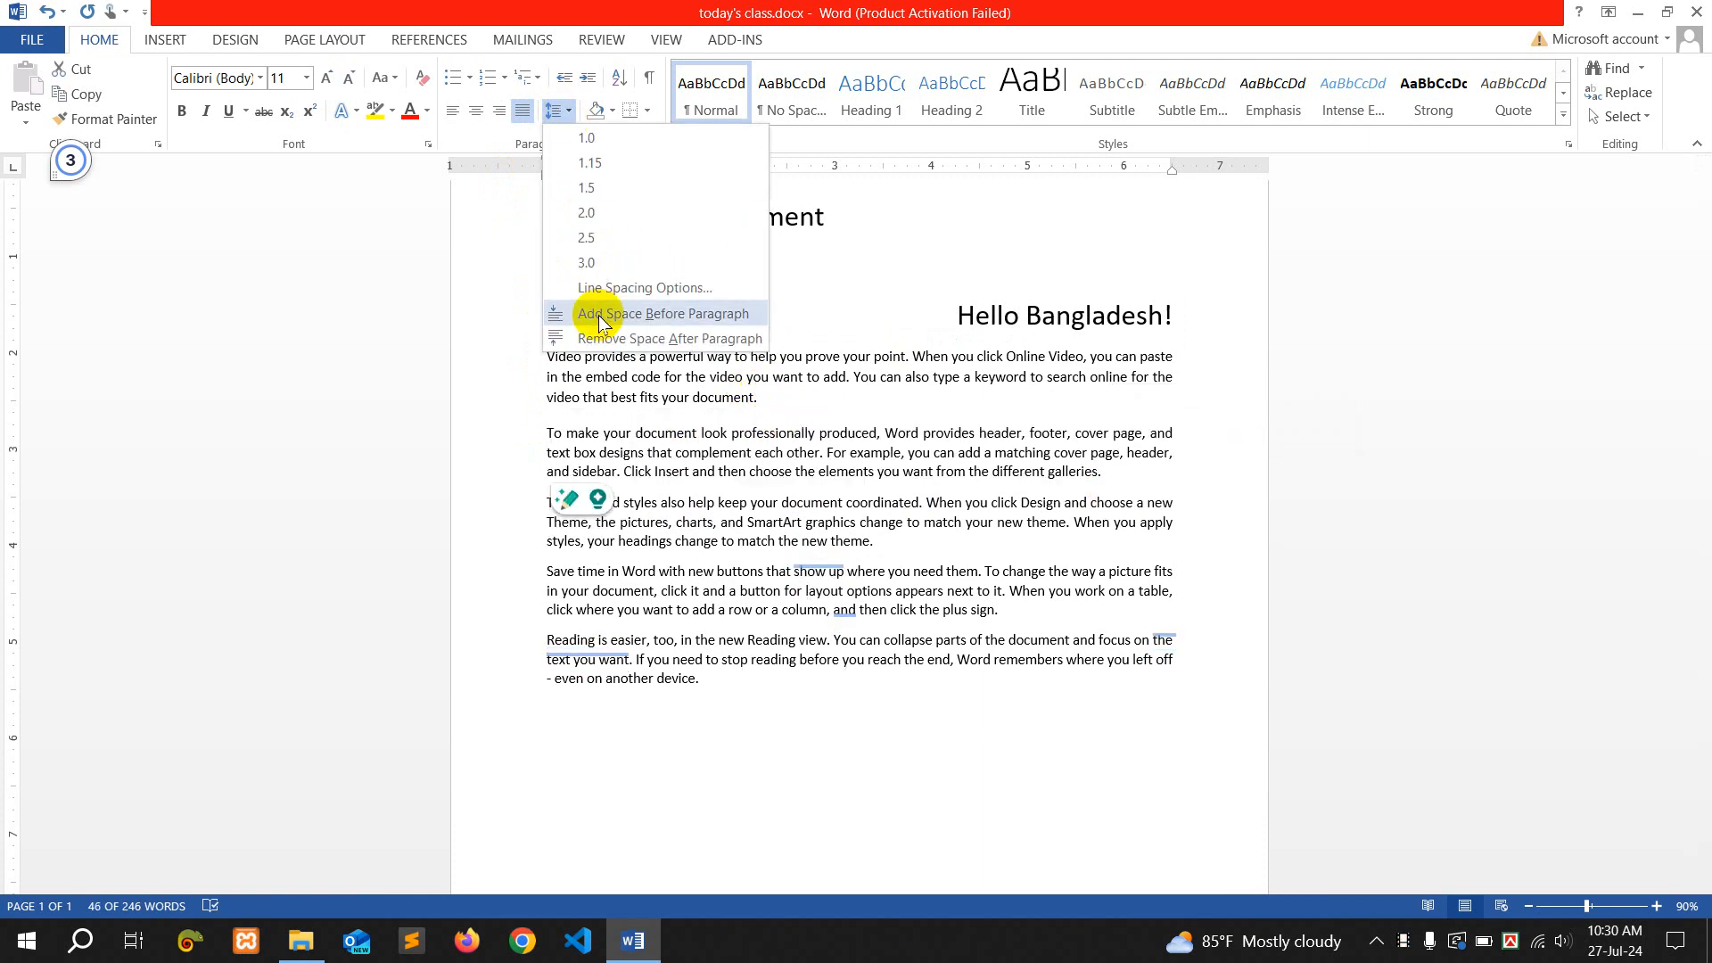
{"action": "left_click", "coordinate": [676, 314]}
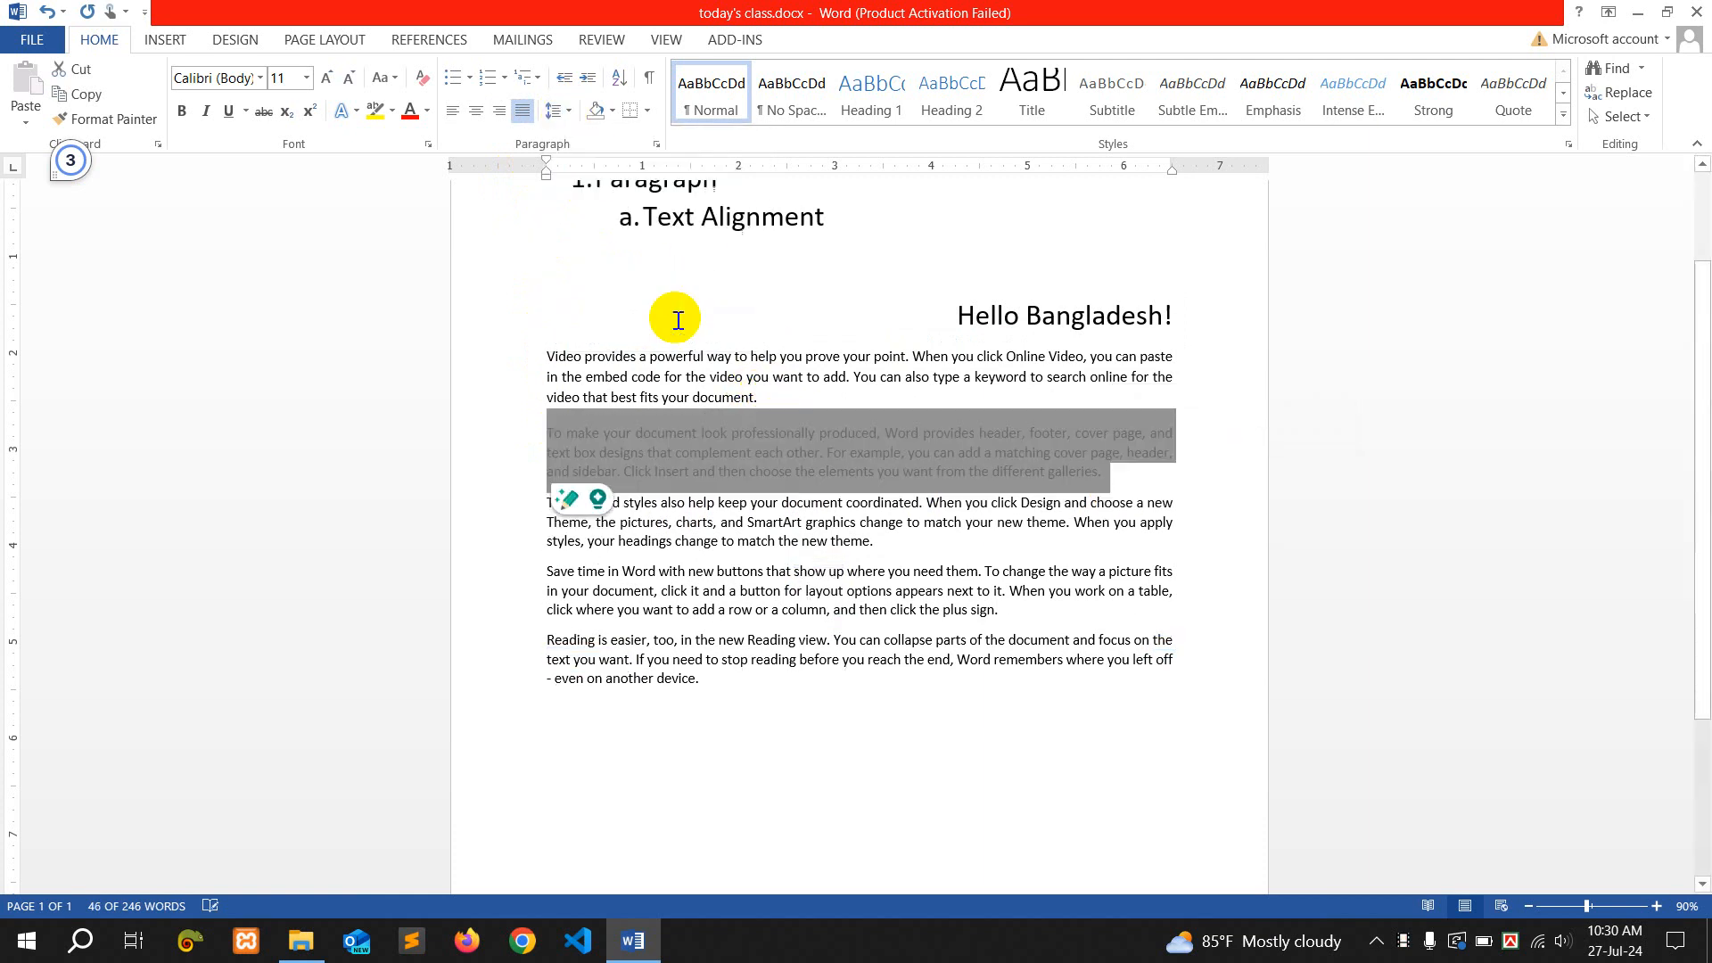
{"action": "left_click", "coordinate": [754, 453]}
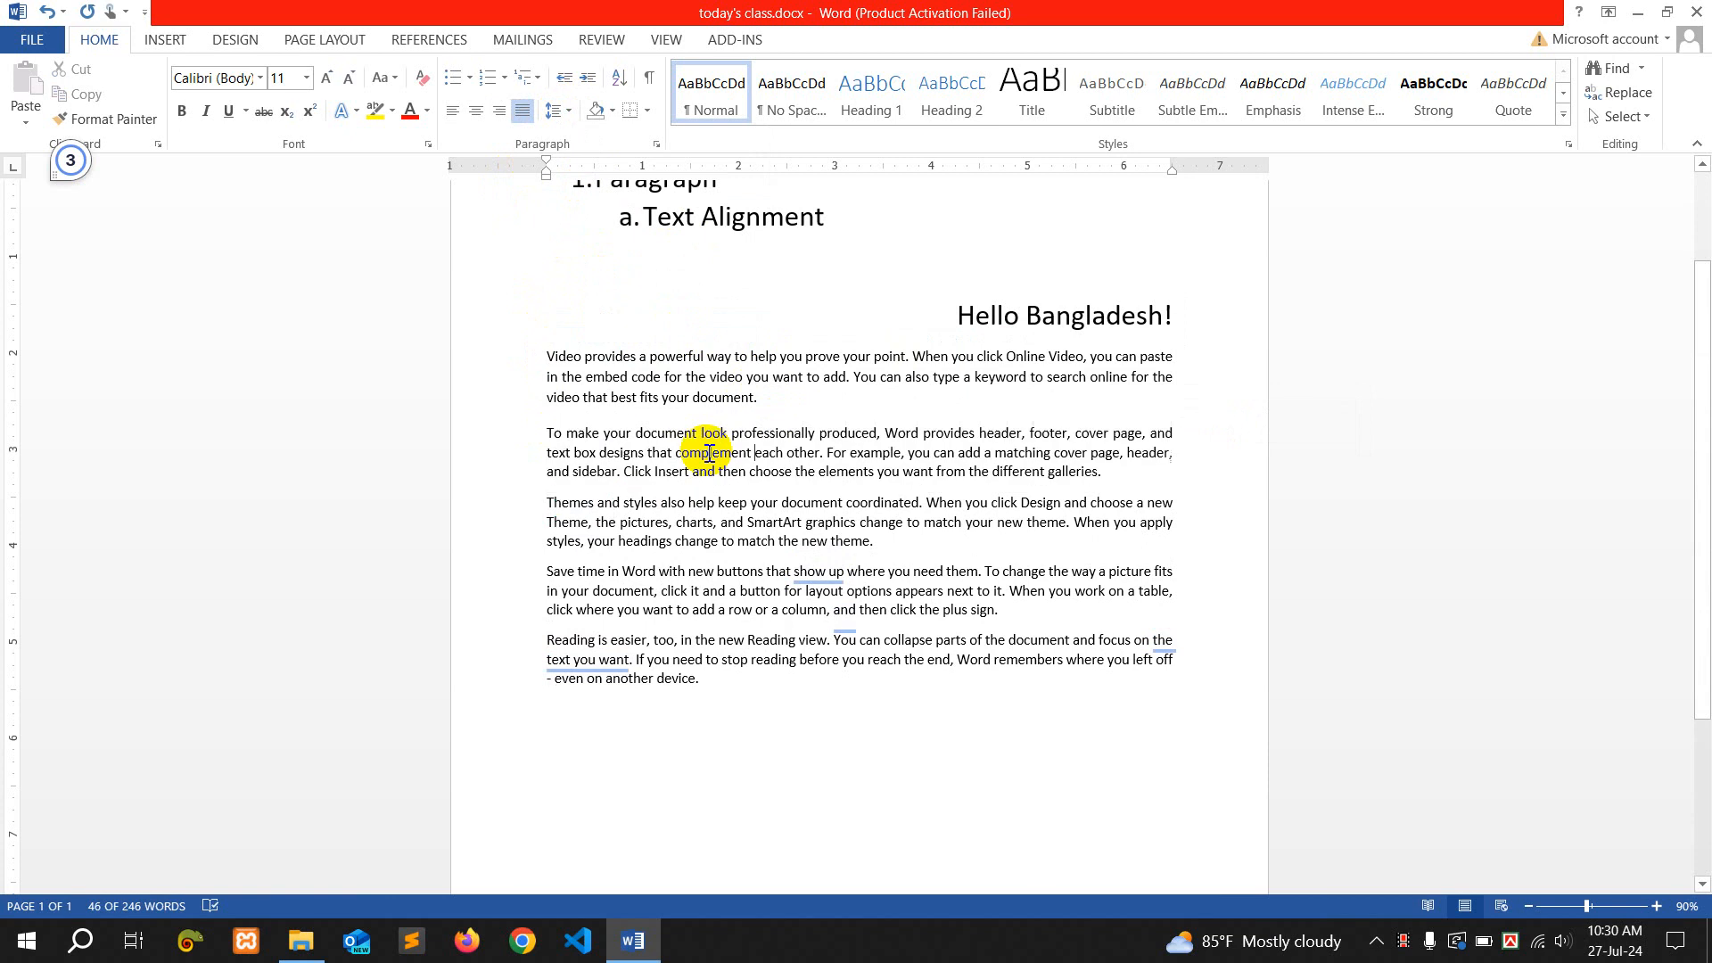
Highlight the first sample paragraph's text from "embed code" to "fits your document" in yellow
{"action": "left_click", "coordinate": [817, 455]}
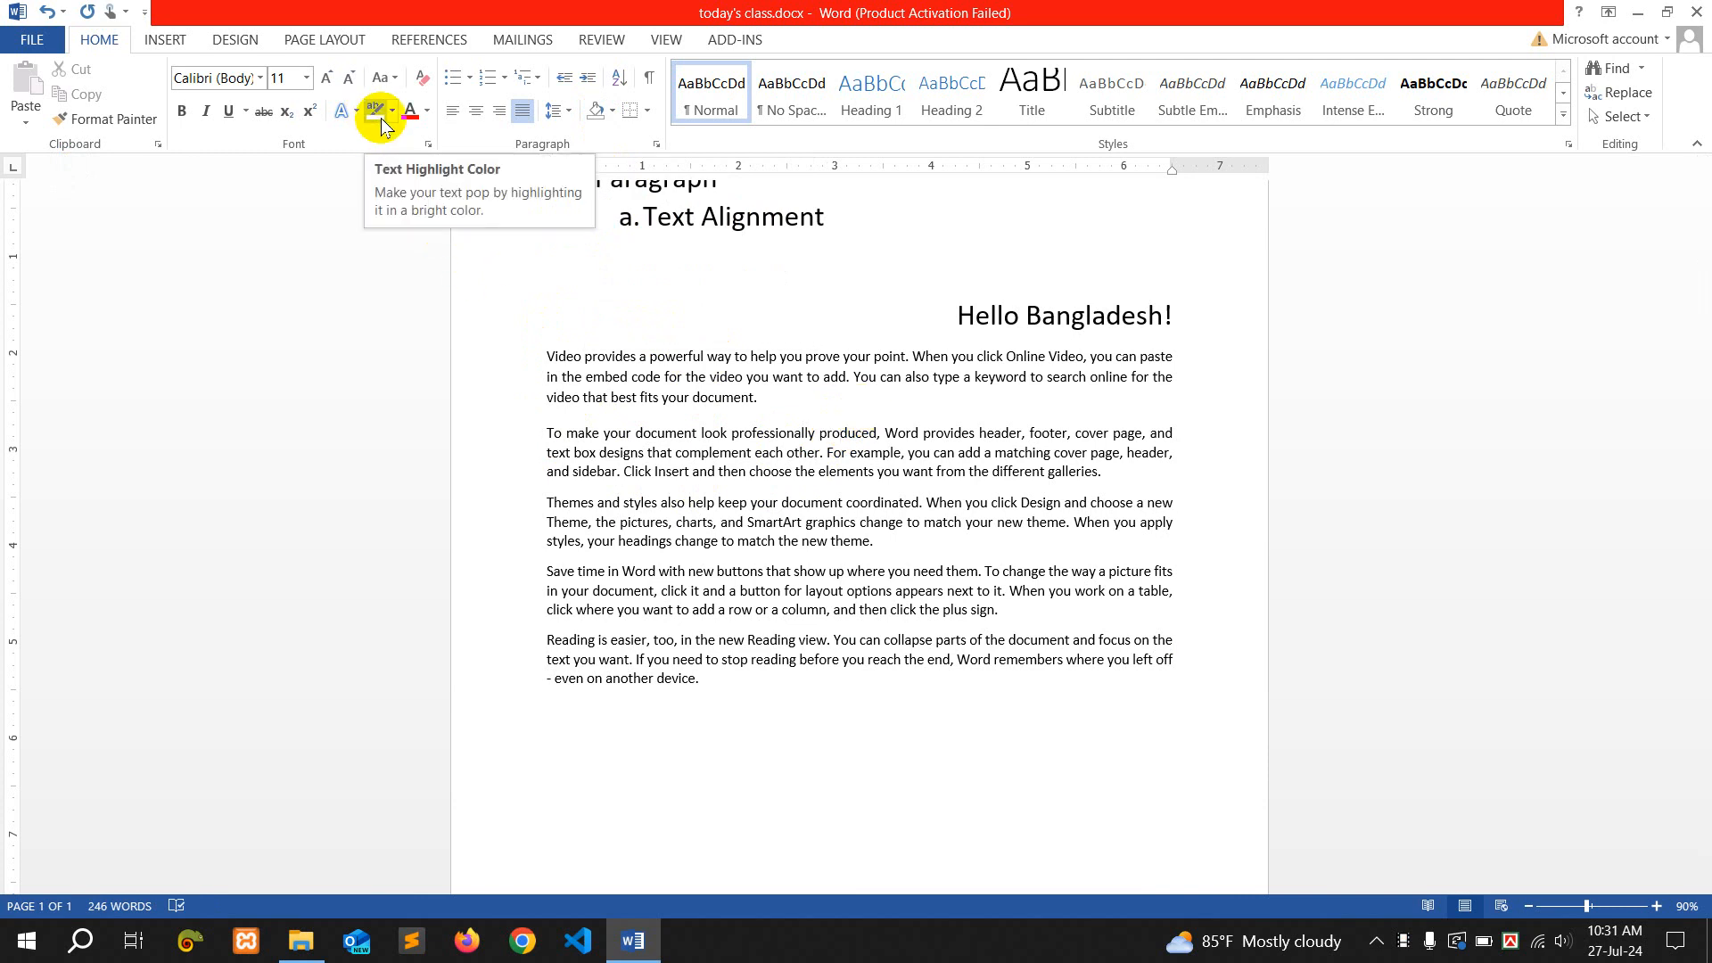
{"action": "left_click_drag", "start_coordinate": [607, 381], "coordinate": [747, 395]}
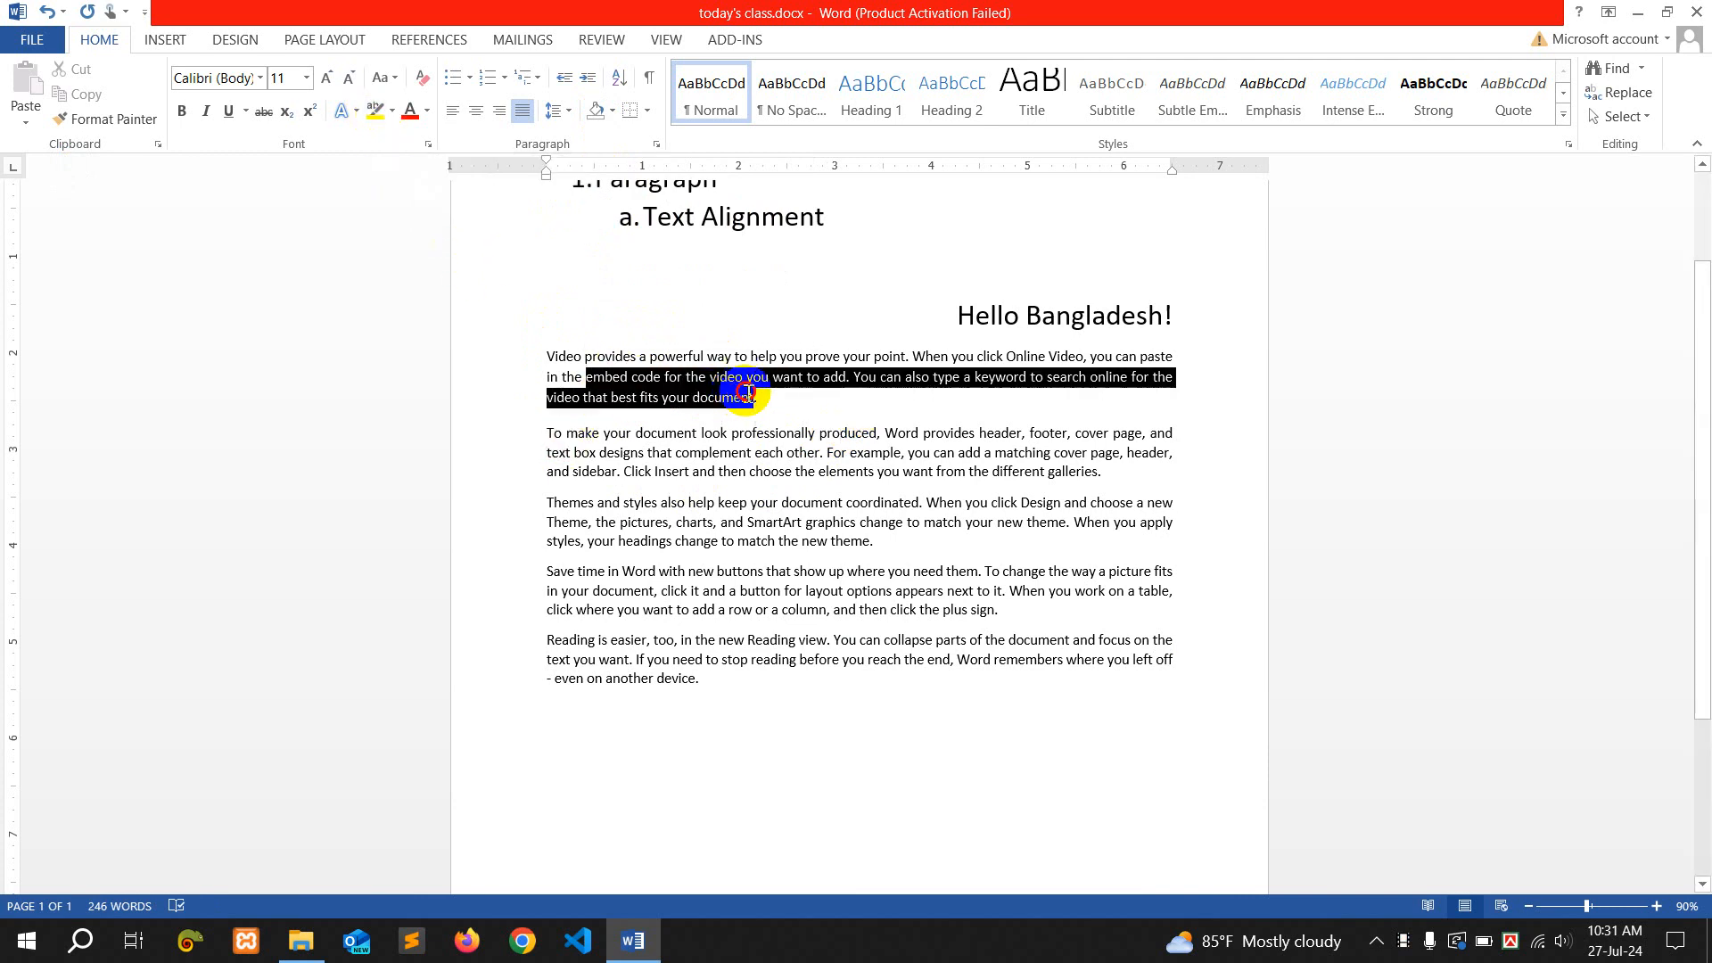
{"action": "left_click", "coordinate": [376, 110]}
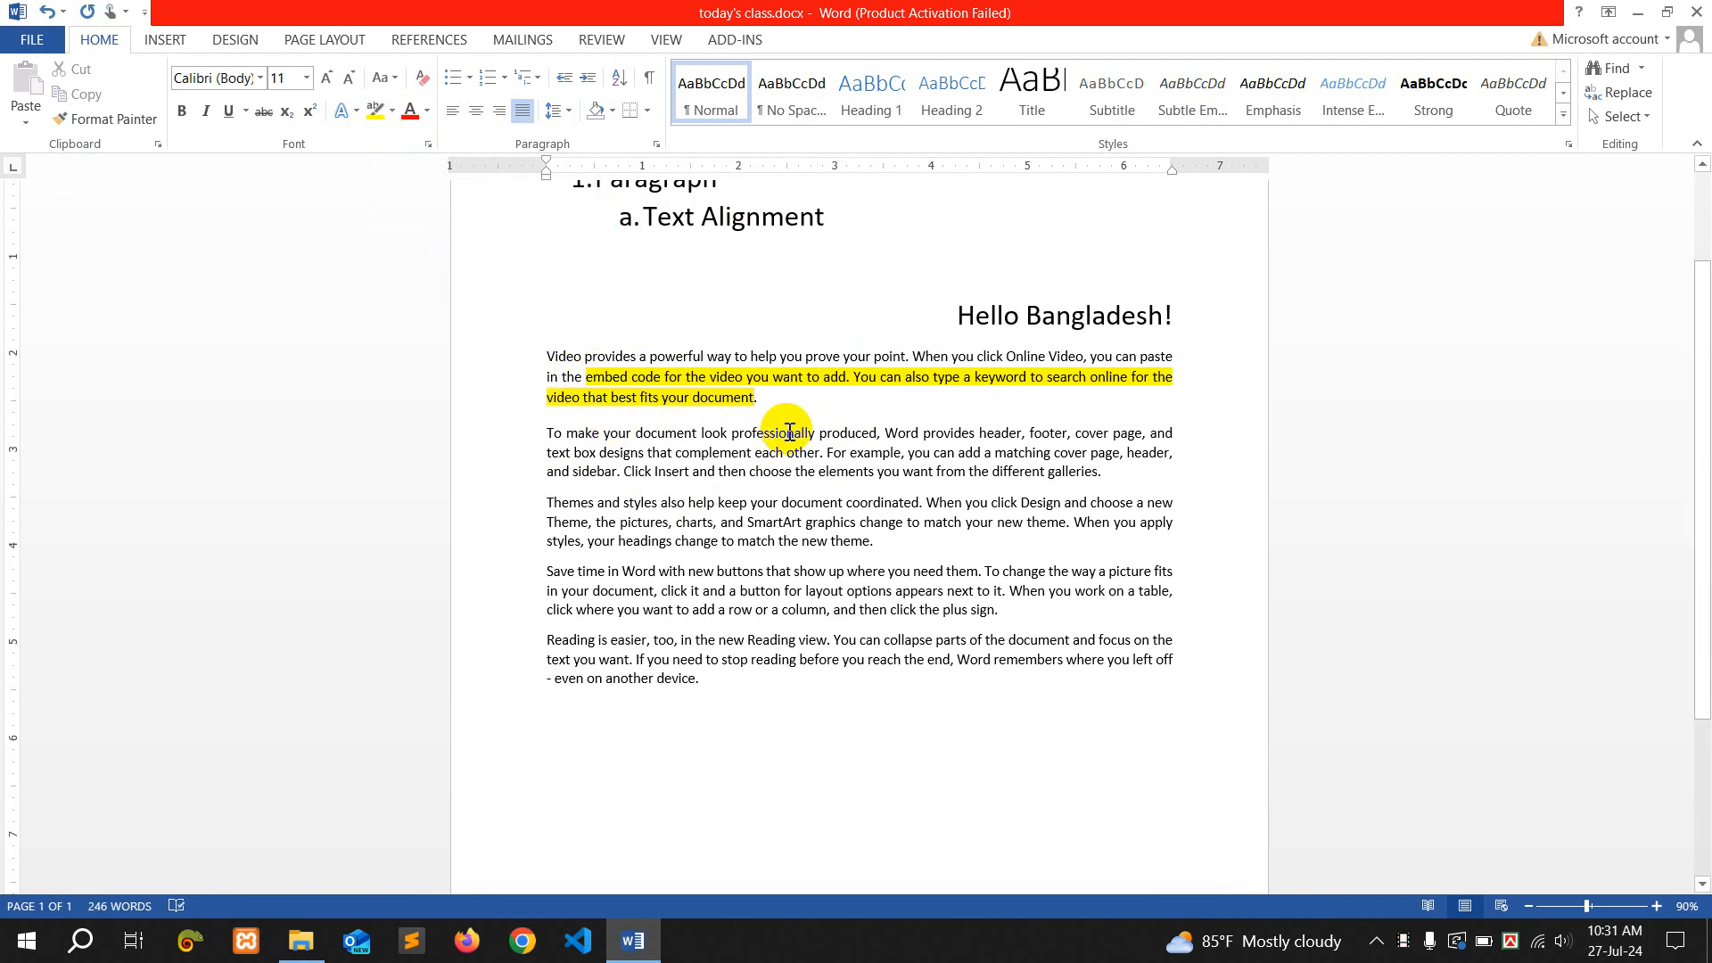
{"action": "left_click_drag", "start_coordinate": [949, 314], "coordinate": [1204, 318]}
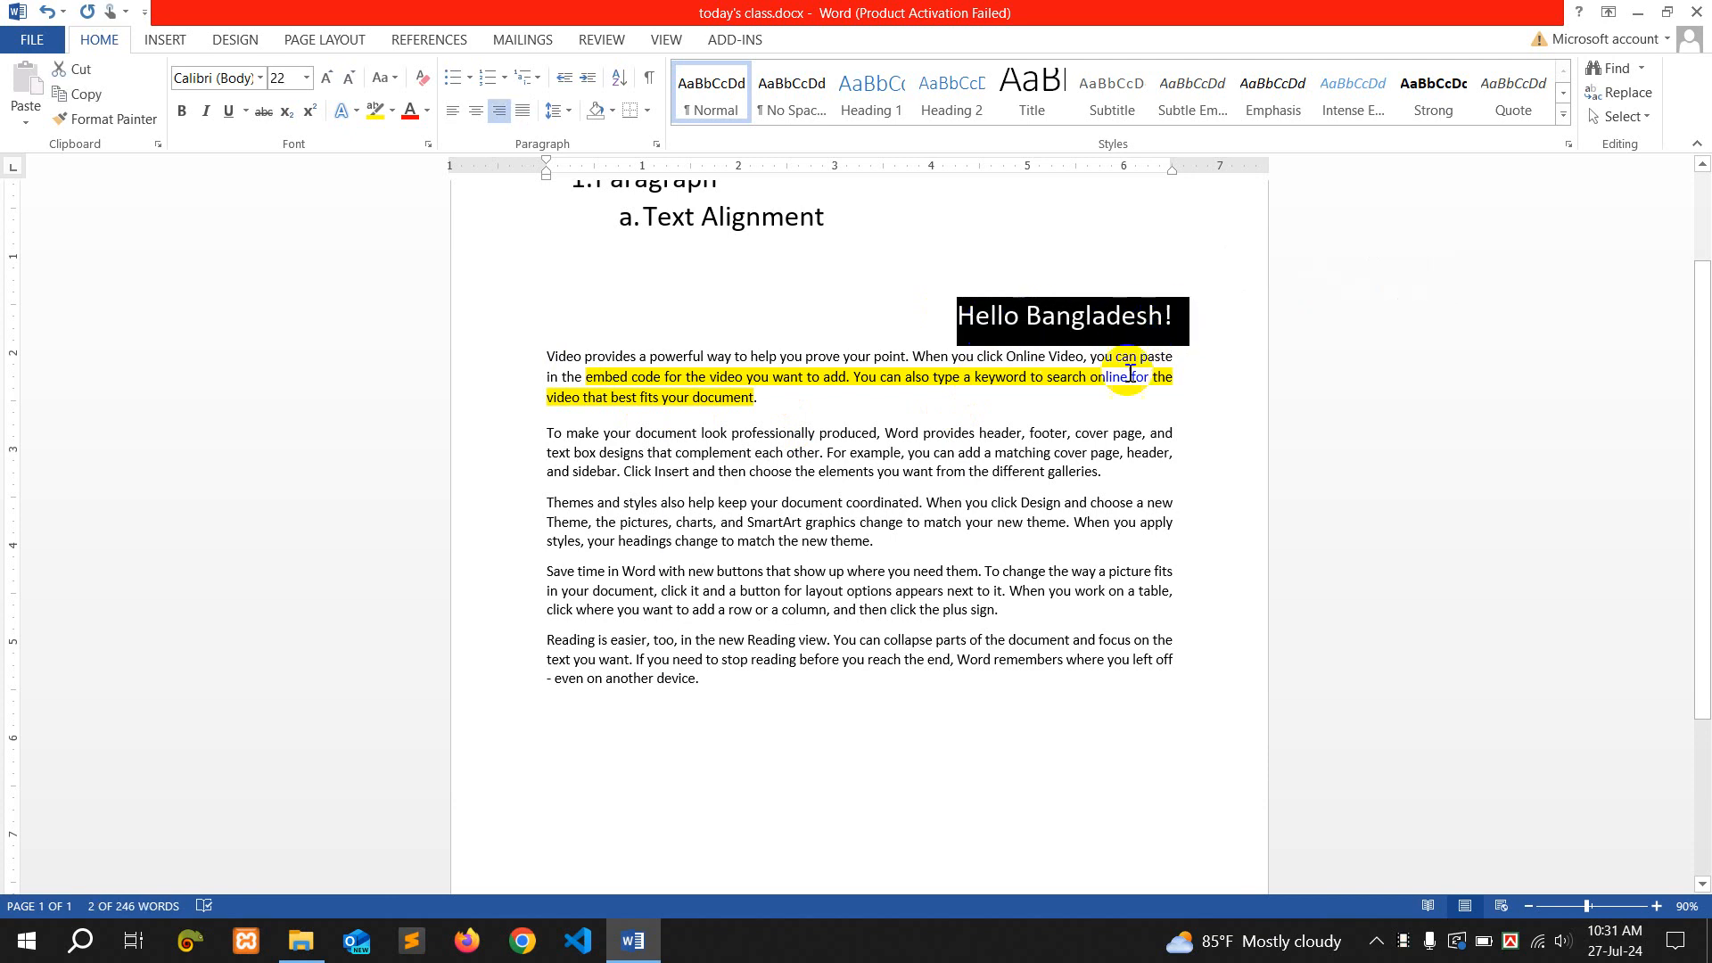
{"action": "left_click_drag", "start_coordinate": [933, 345], "coordinate": [1187, 319]}
{"action": "left_click", "coordinate": [1187, 320]}
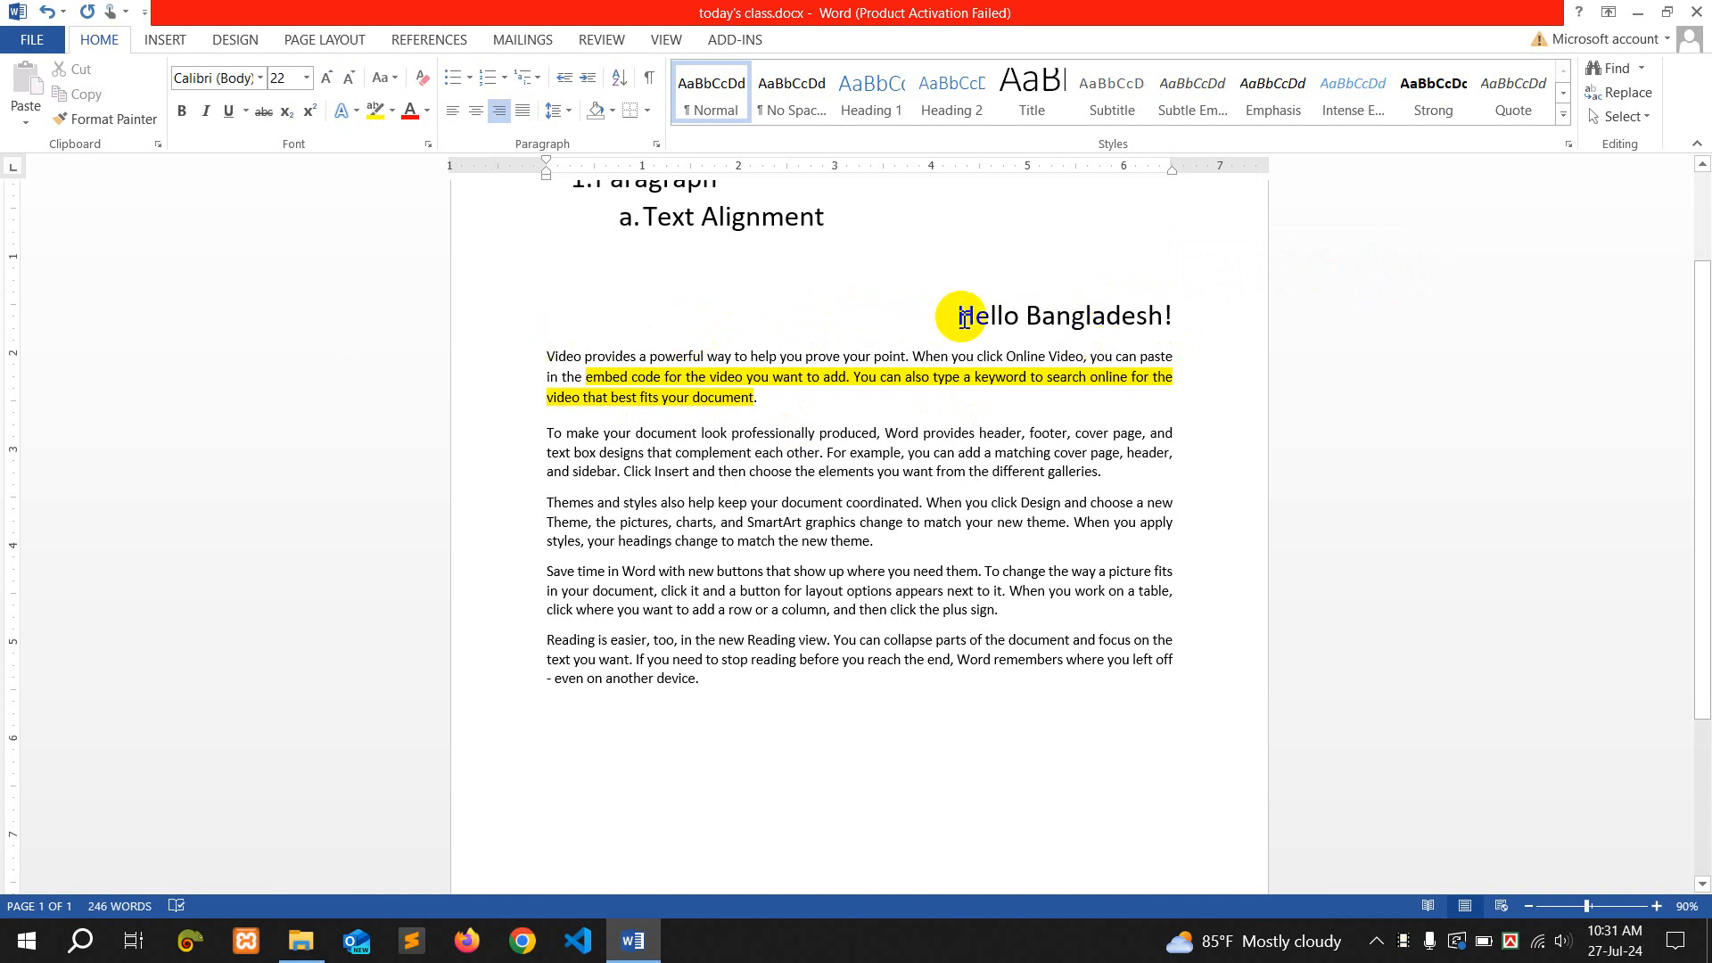
{"action": "left_click_drag", "start_coordinate": [953, 316], "coordinate": [1191, 322]}
{"action": "left_click", "coordinate": [1185, 321]}
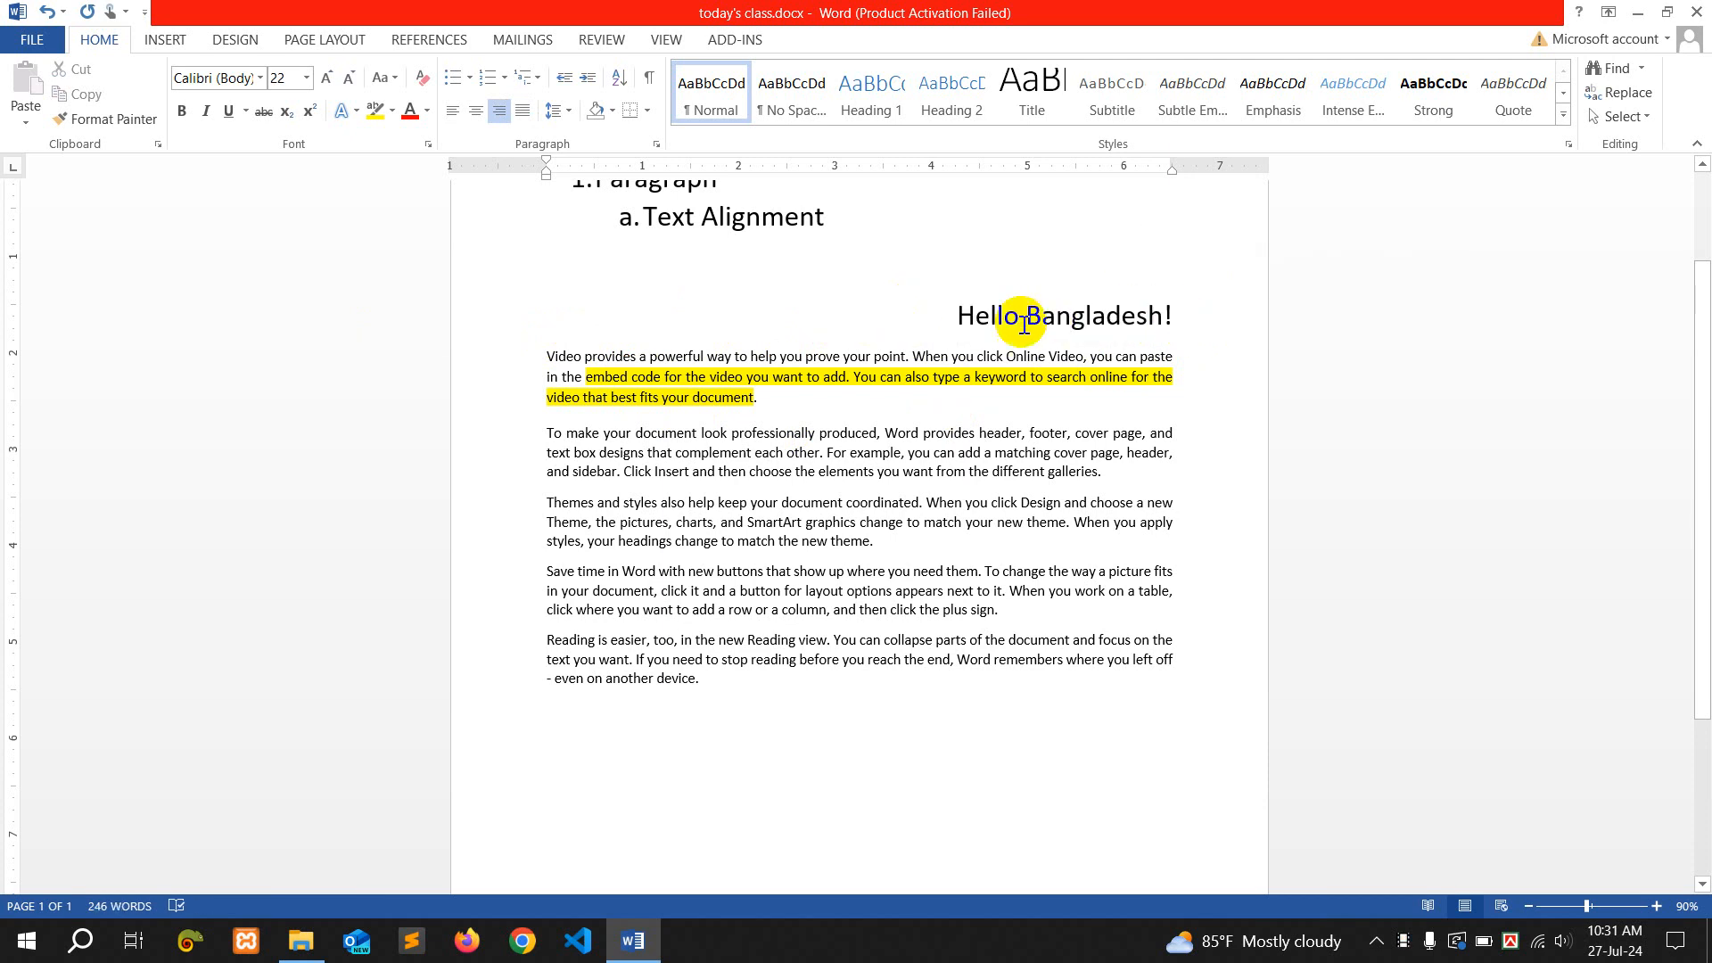
{"action": "left_click_drag", "start_coordinate": [957, 319], "coordinate": [1185, 322]}
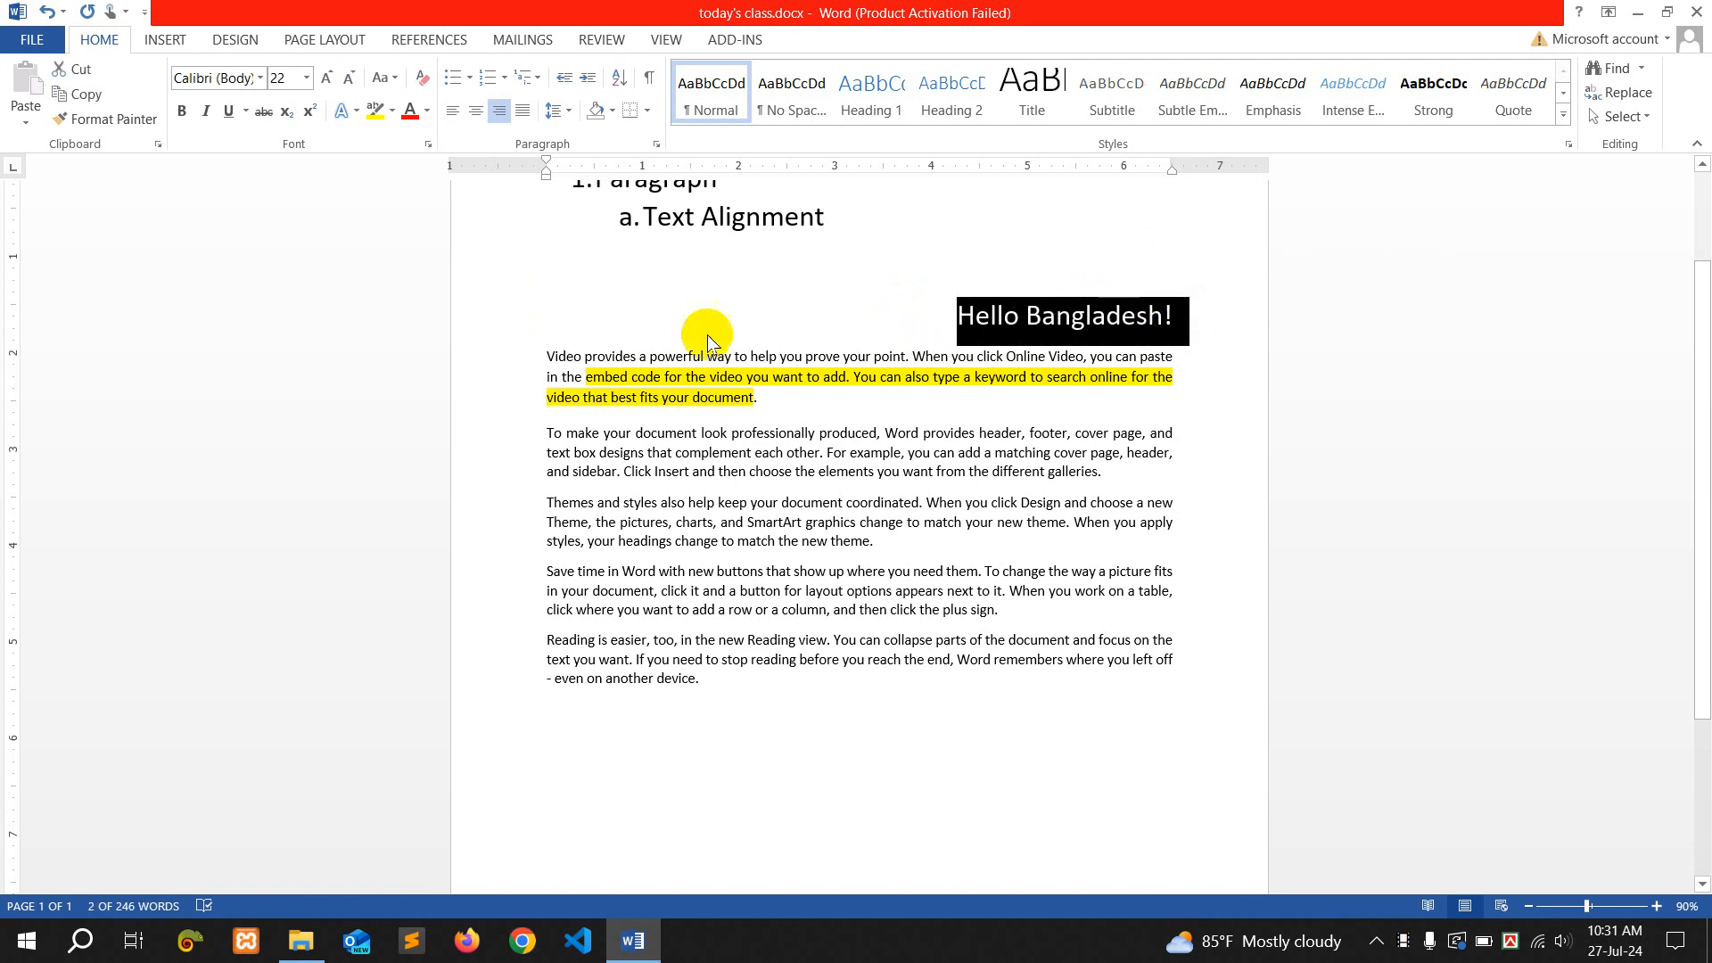
{"action": "left_click", "coordinate": [926, 372]}
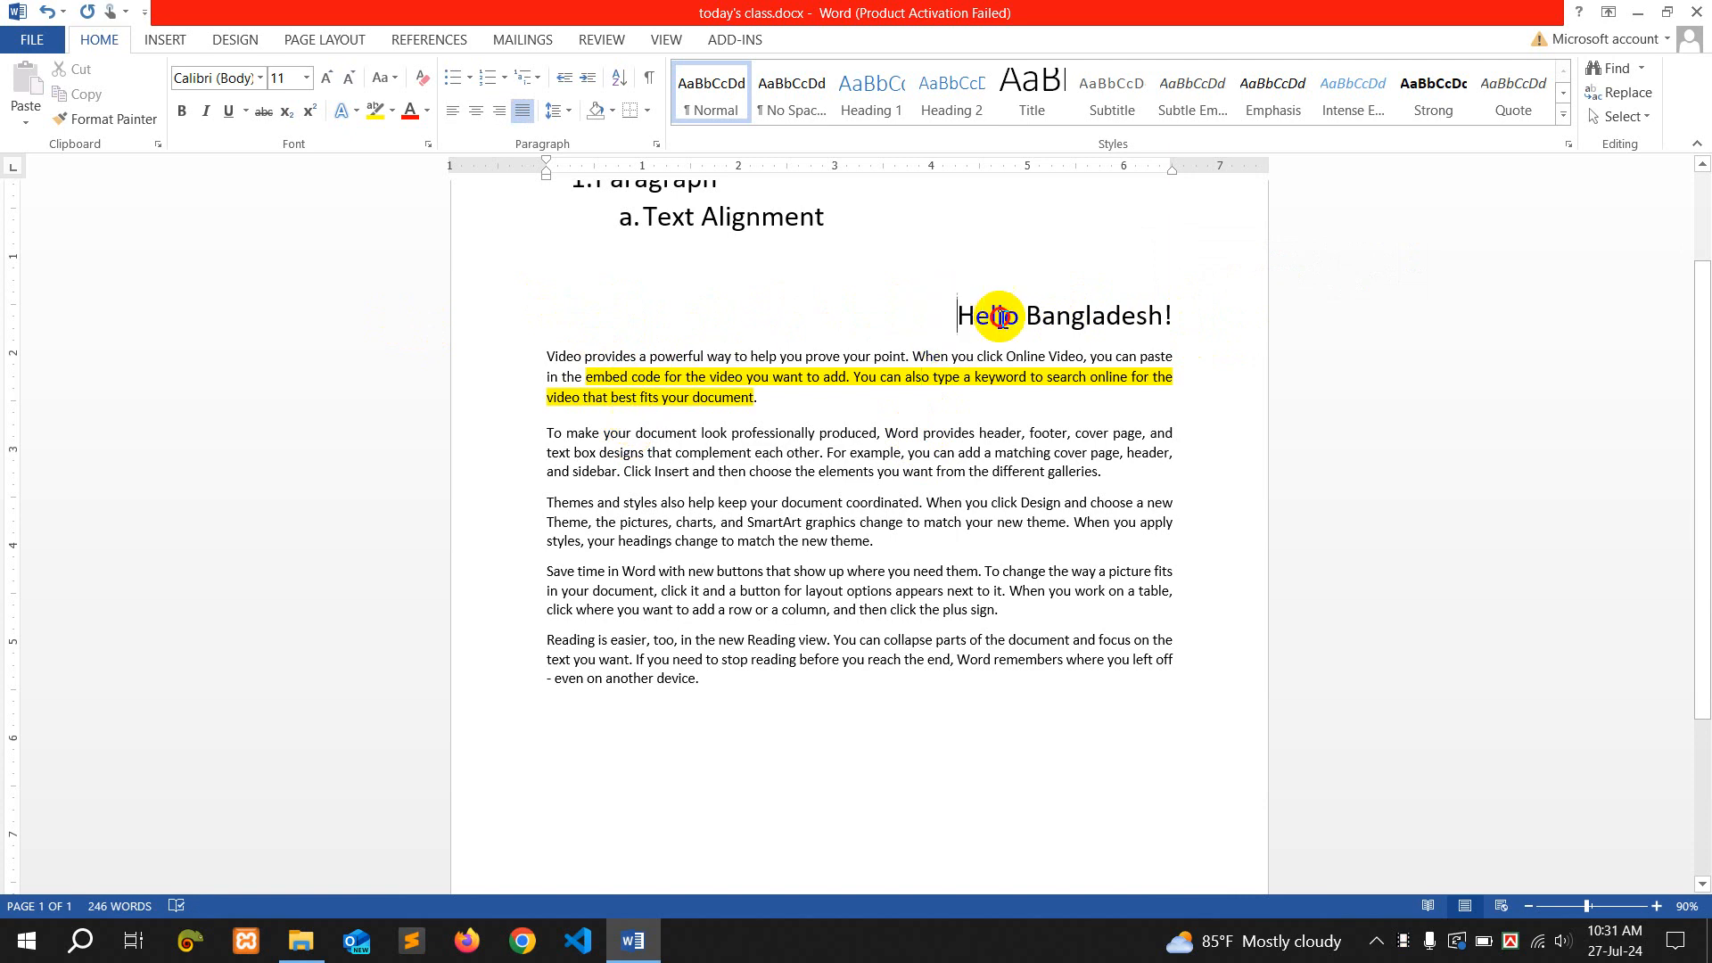
Apply a near-black theme shading behind the "Hello Bangladesh!" line
{"action": "left_click_drag", "start_coordinate": [967, 316], "coordinate": [1175, 314]}
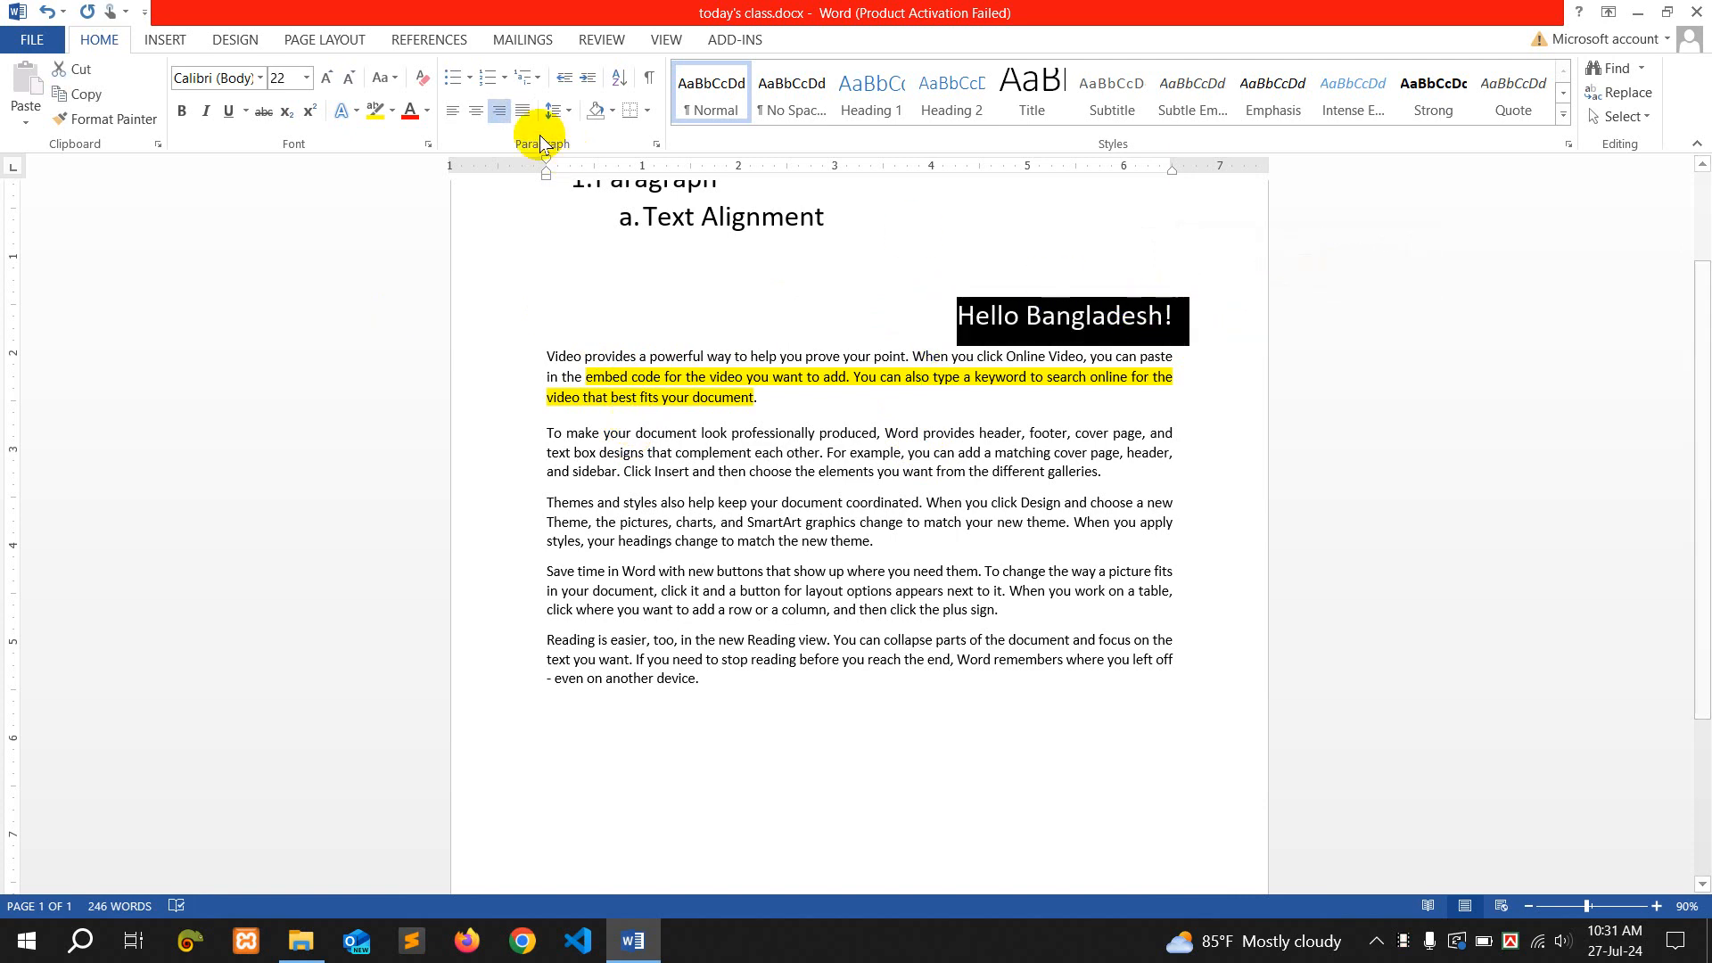
{"action": "left_click", "coordinate": [611, 114]}
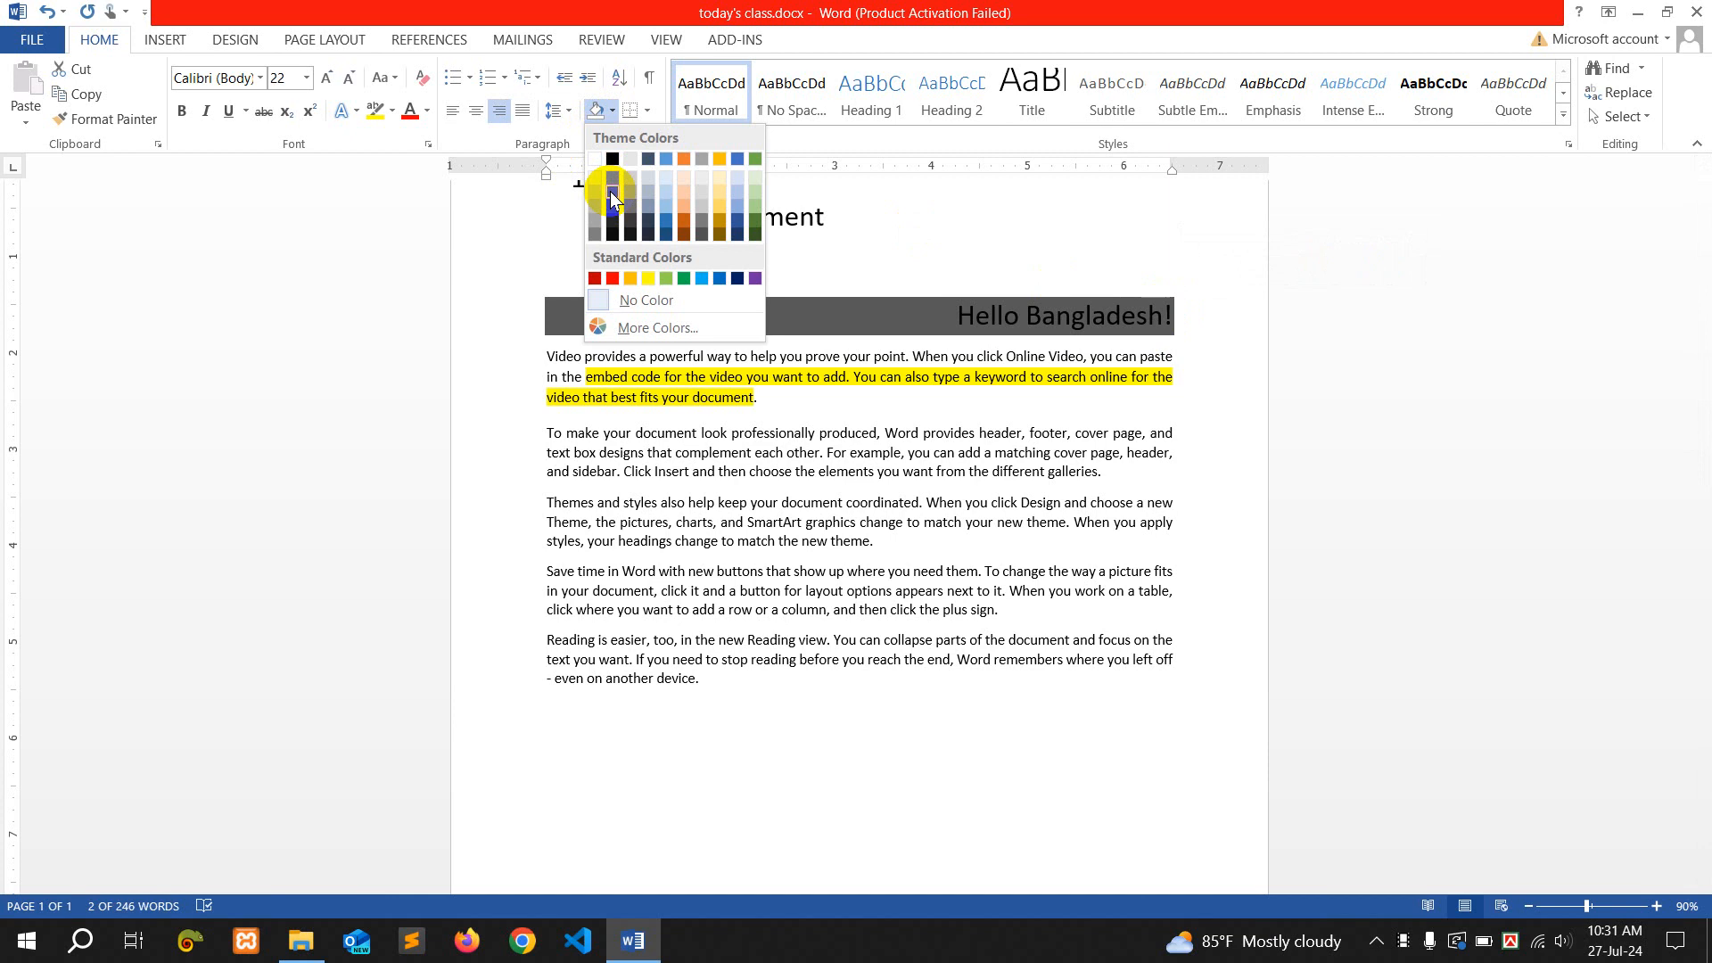
{"action": "left_click", "coordinate": [615, 223]}
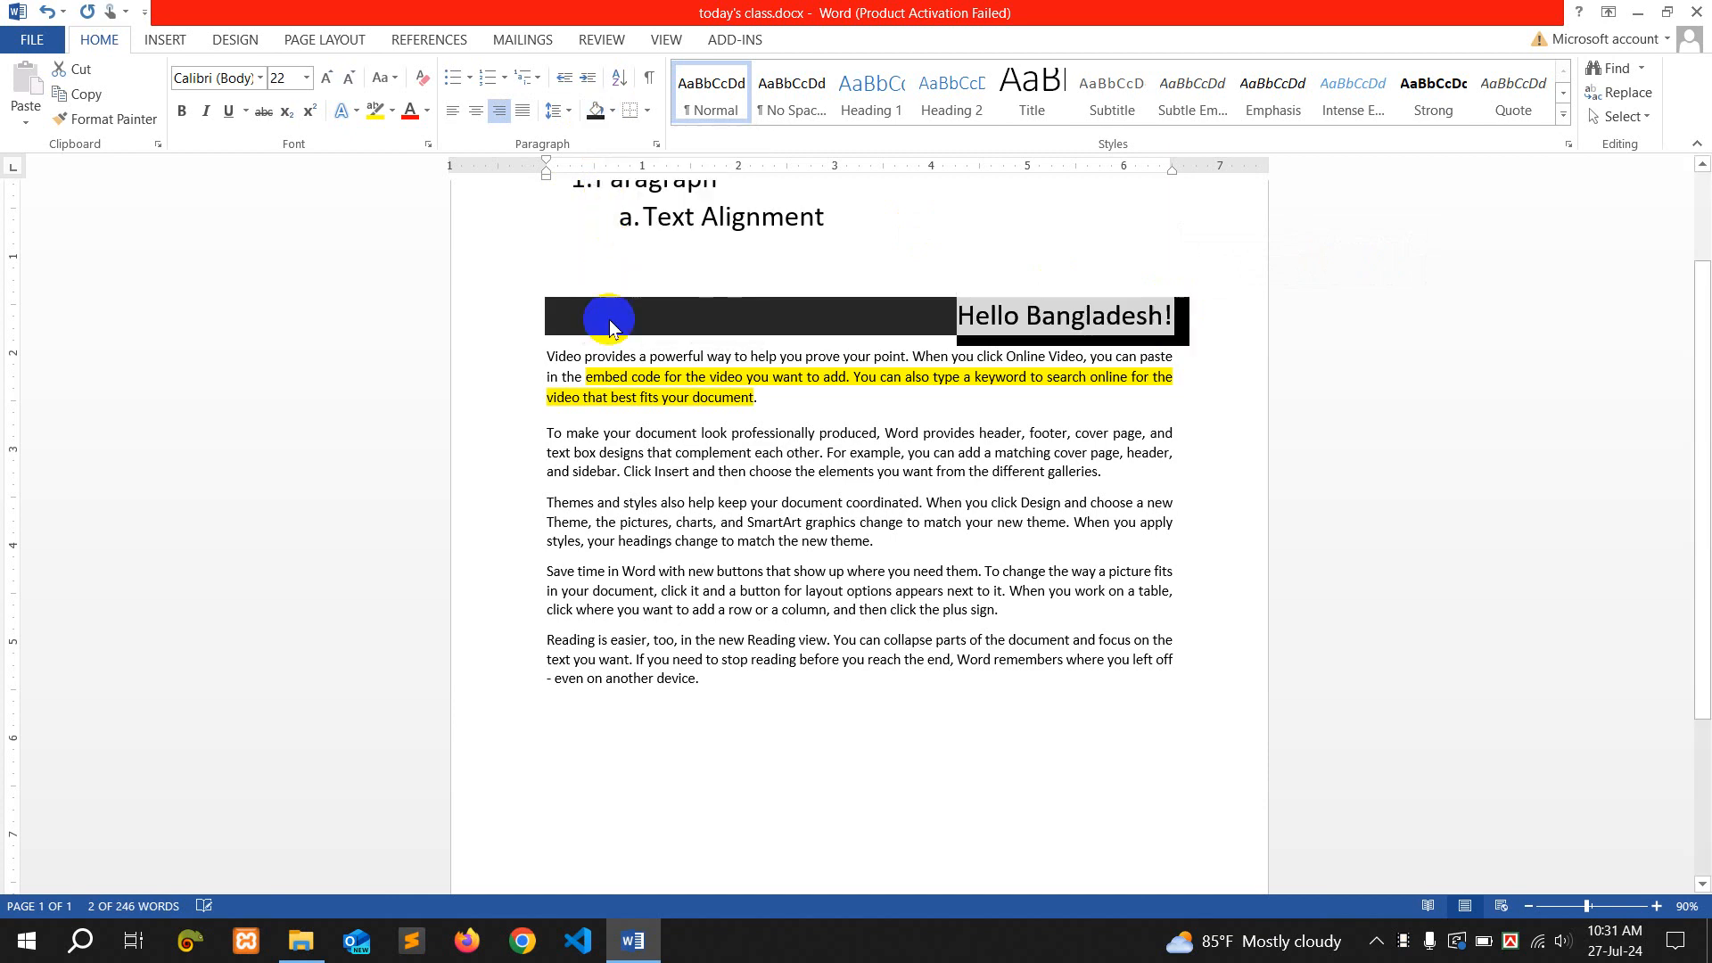
{"action": "left_click", "coordinate": [553, 437]}
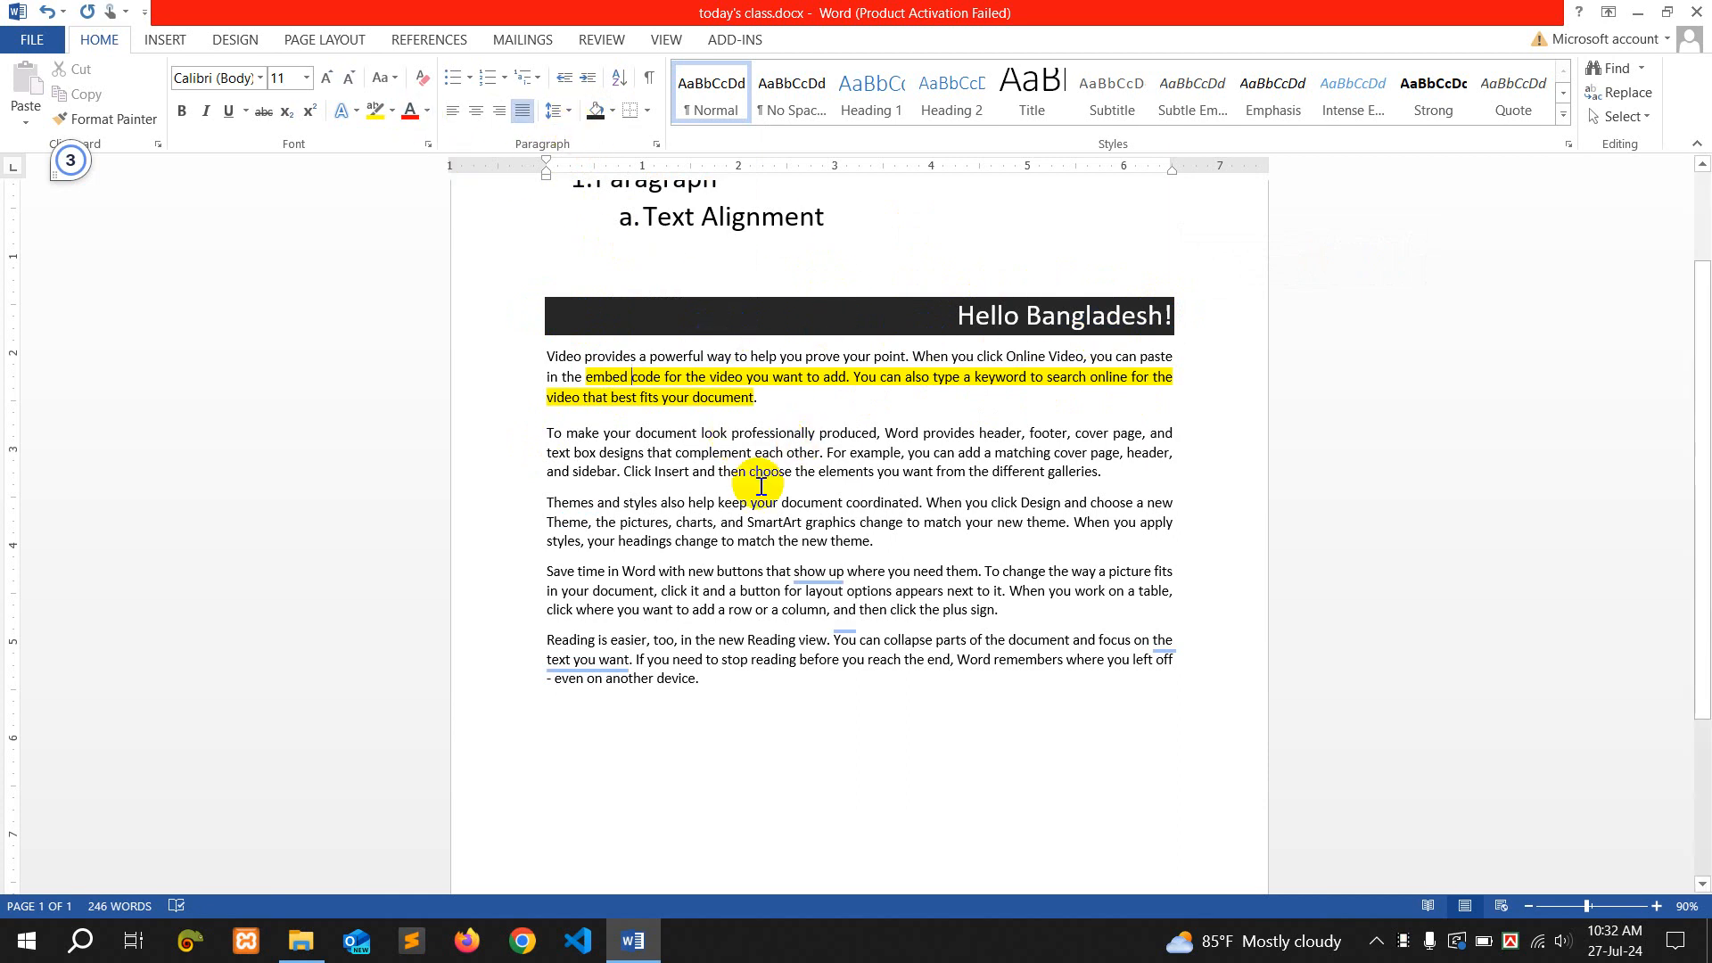
Put outside borders around the second sample paragraph, starting "To make your document"
{"action": "left_click", "coordinate": [566, 436]}
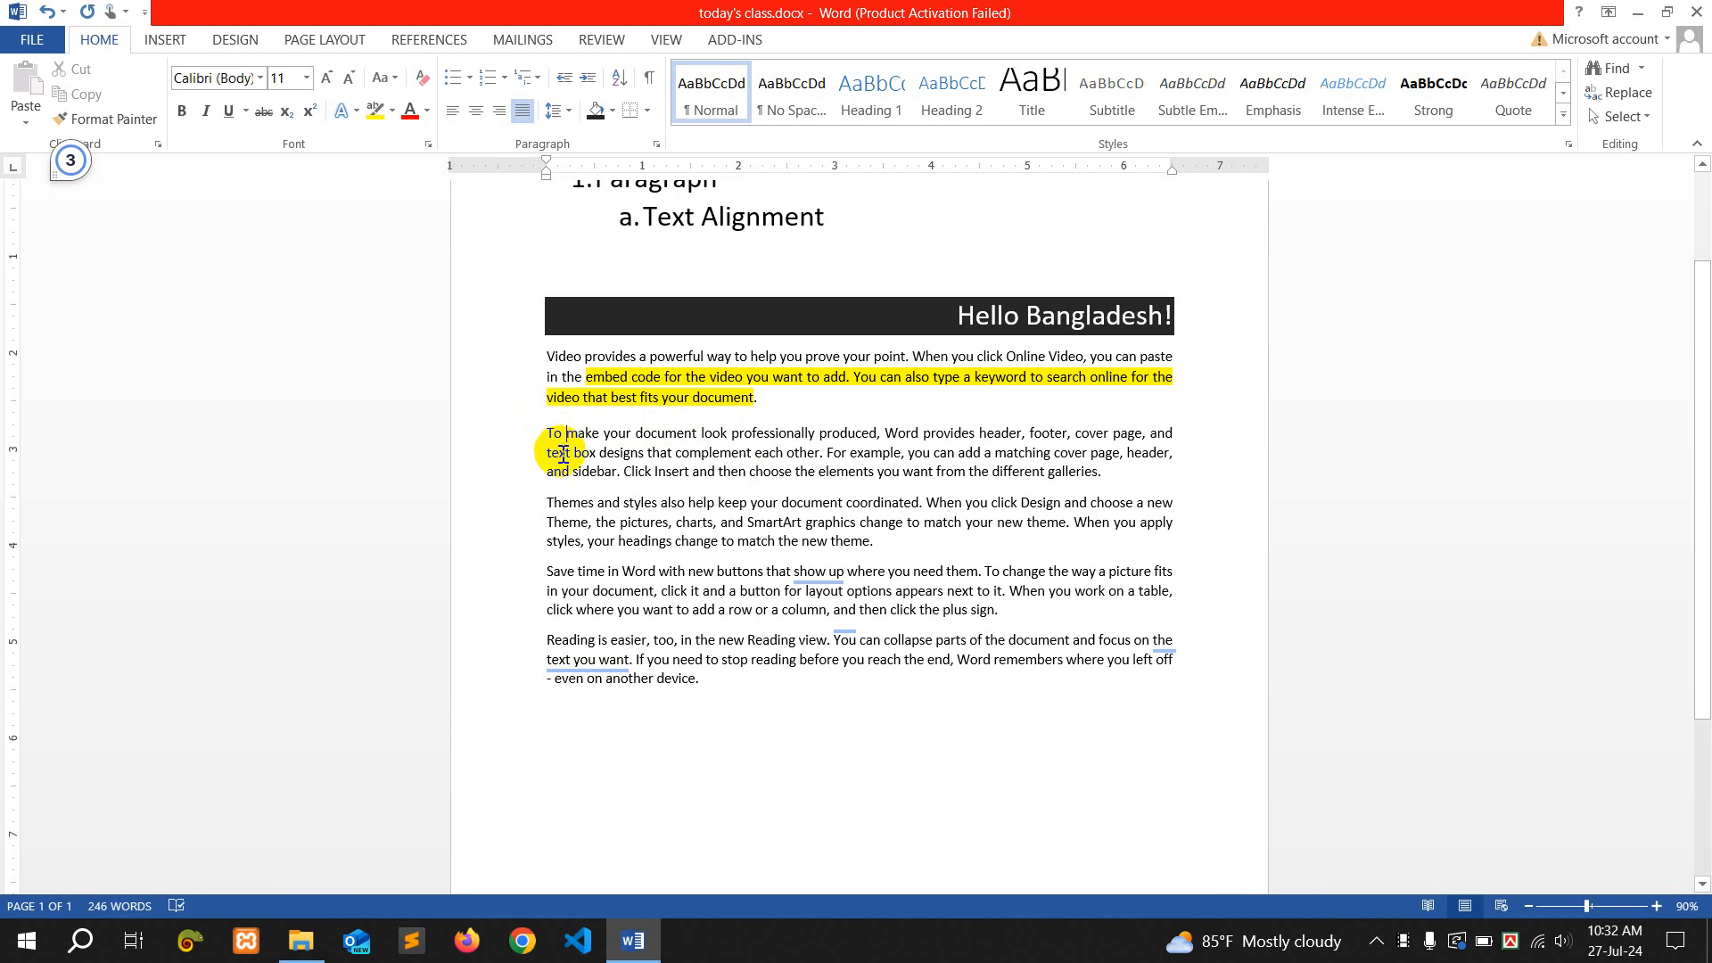
{"action": "left_click", "coordinate": [652, 112]}
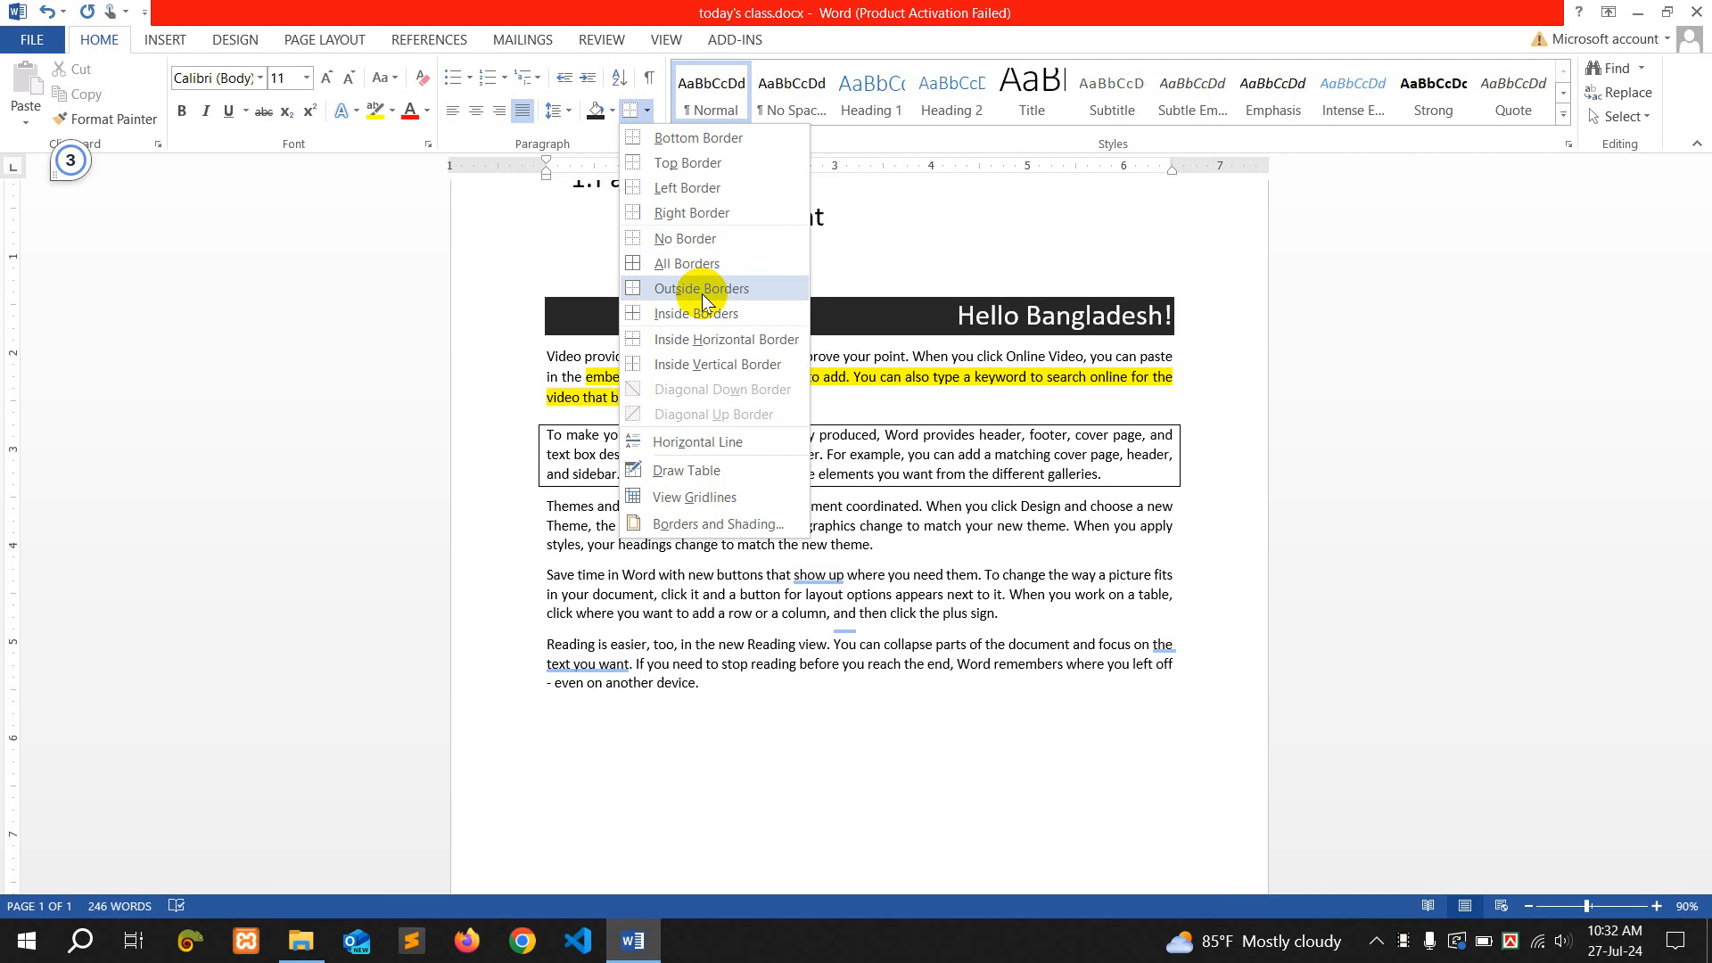
{"action": "left_click", "coordinate": [682, 290]}
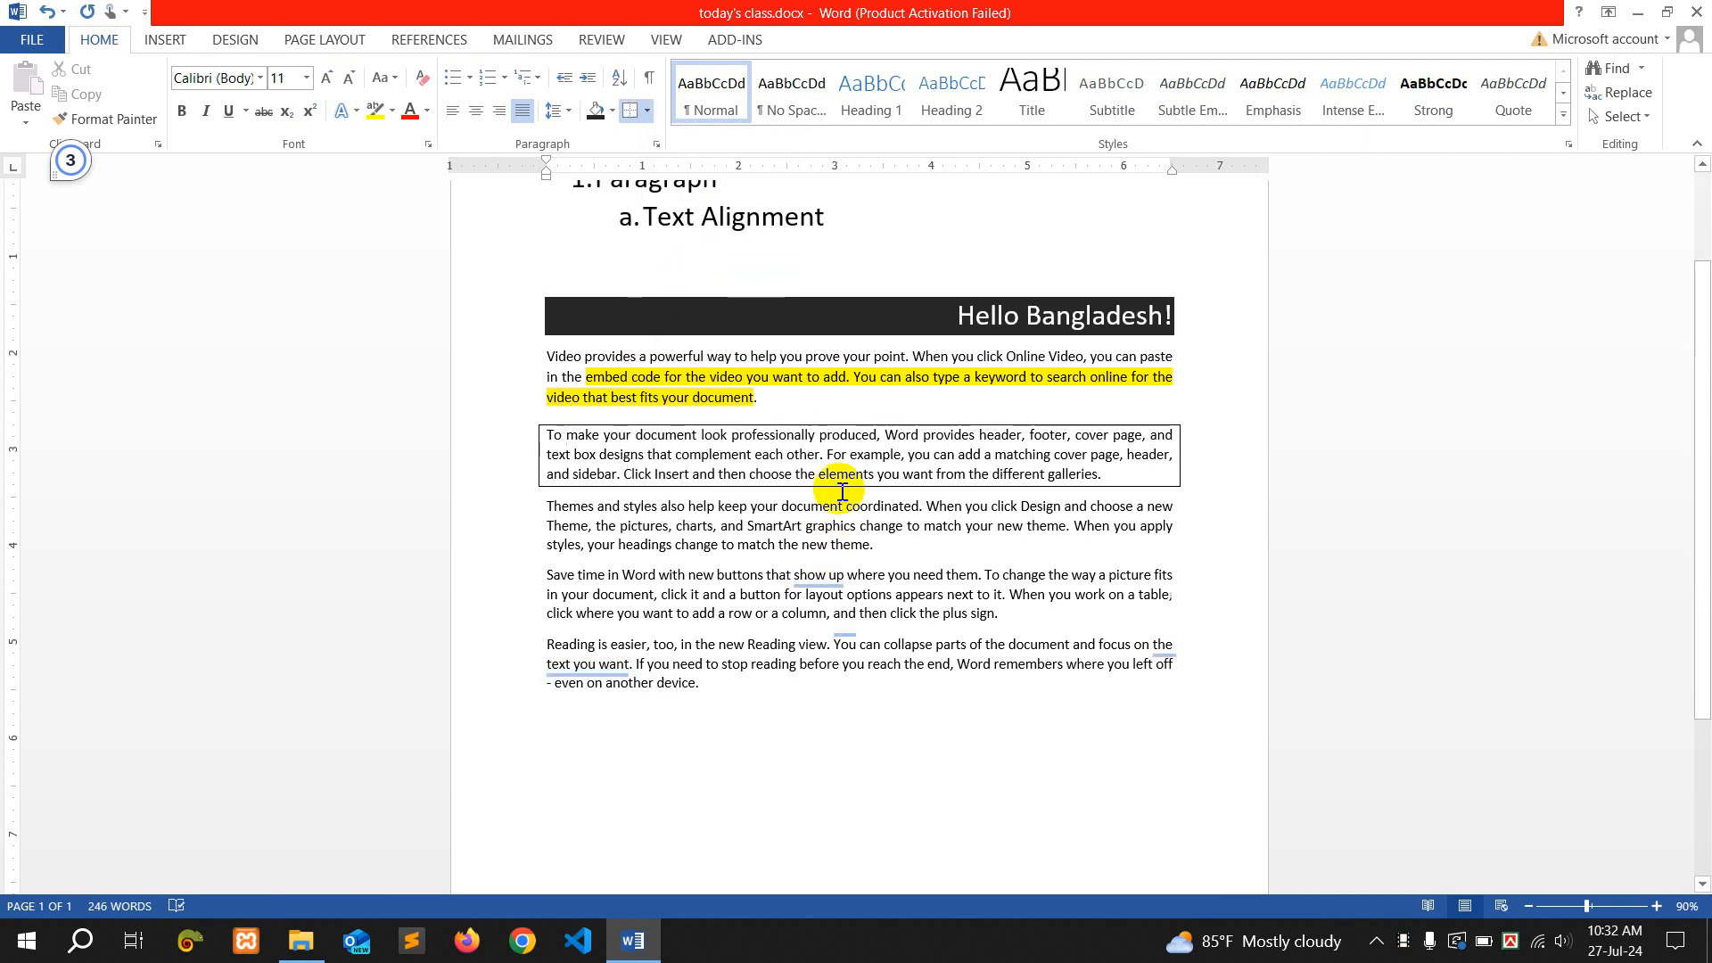
Add the lettered item "Line Height" directly below "Text Alignment" in the Paragraph outline
{"action": "left_click", "coordinate": [862, 233]}
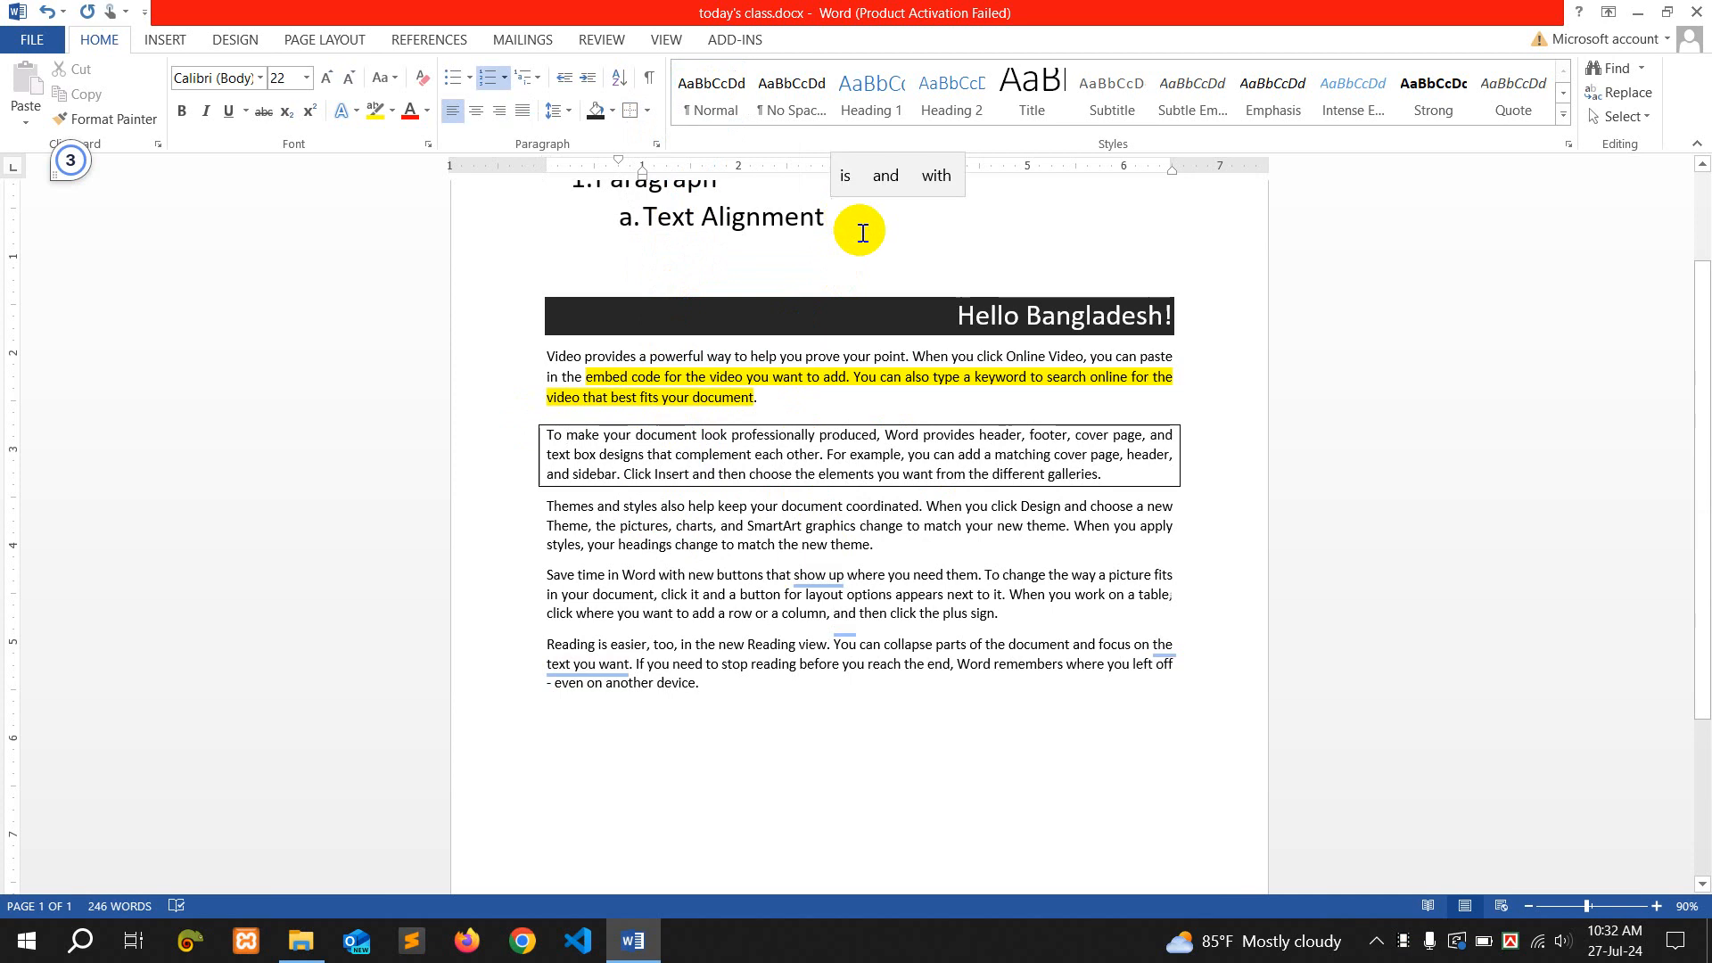
{"action": "key", "text": "Return"}
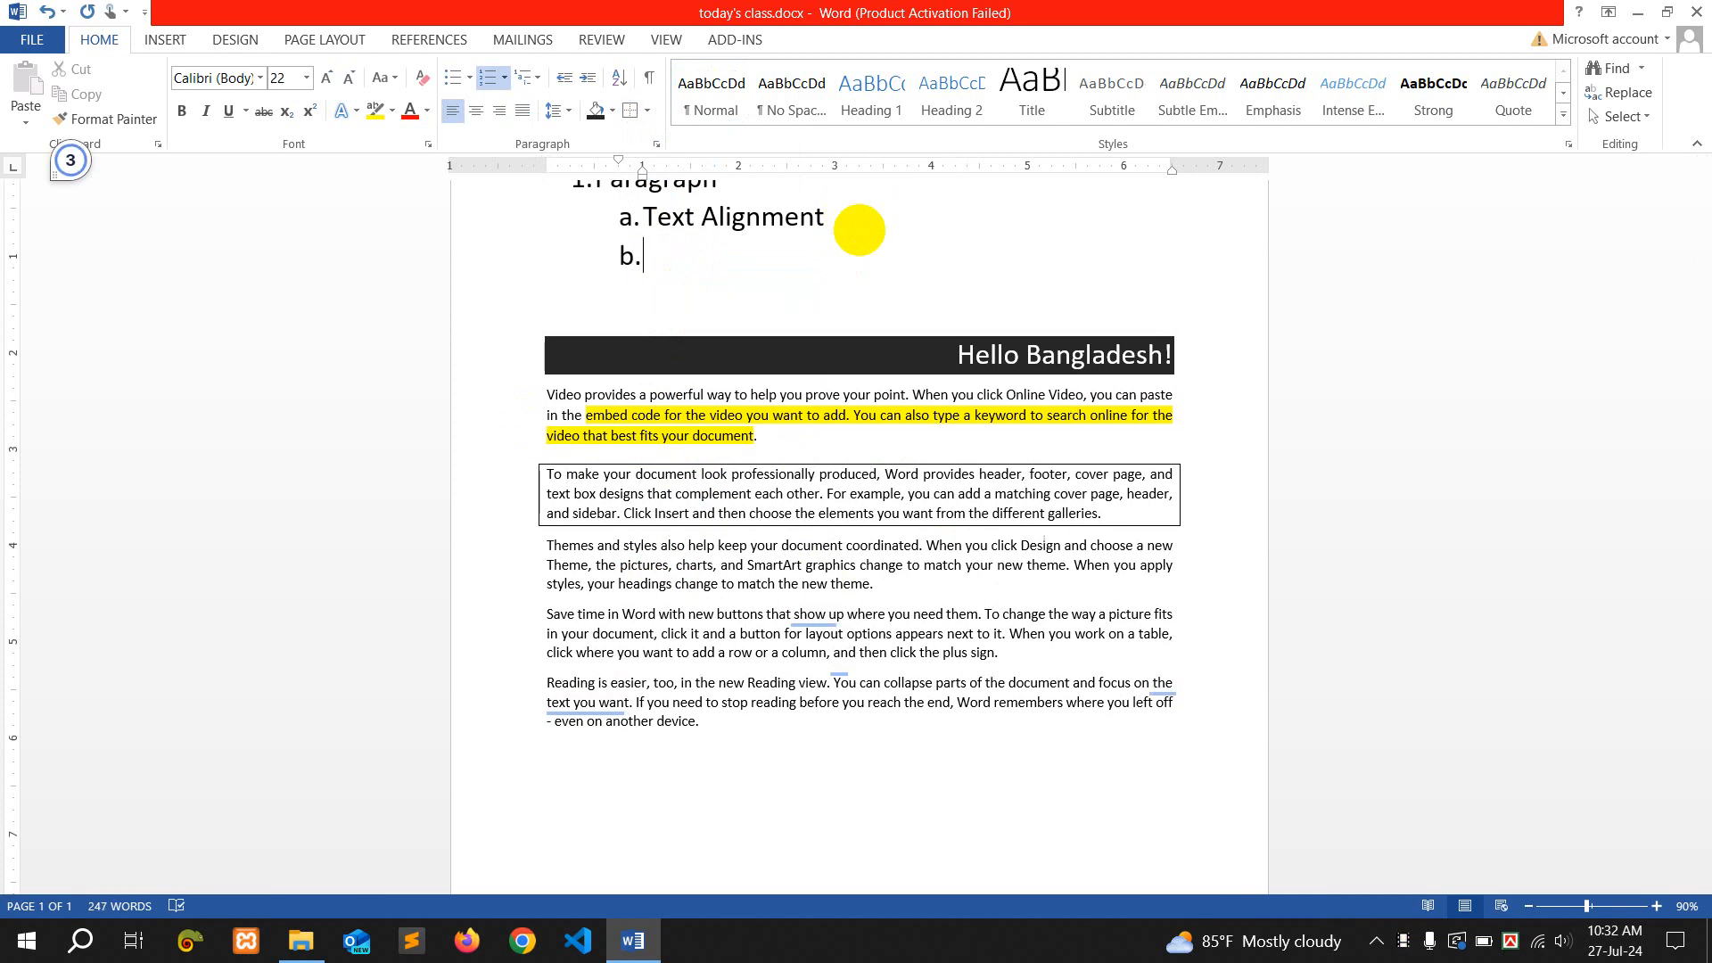
{"action": "type", "text": "Line Height"}
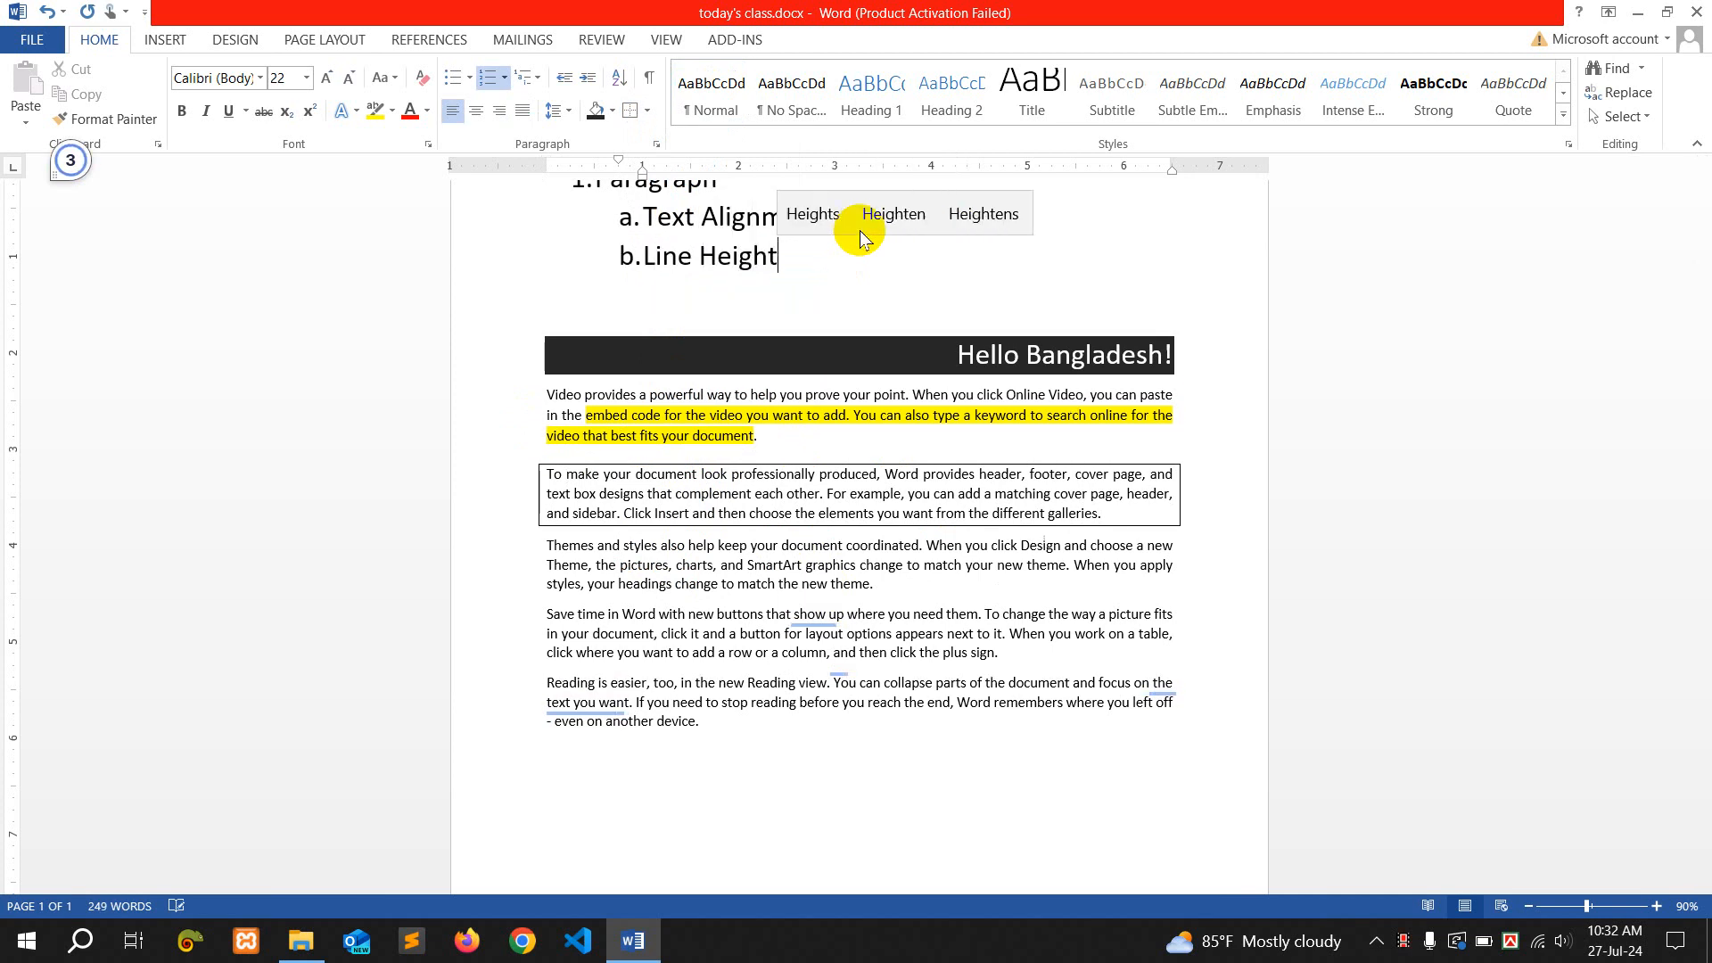
Add the lettered item "Shading / Text-Background color" below "Line Height" in the outline
{"action": "key", "text": "Return"}
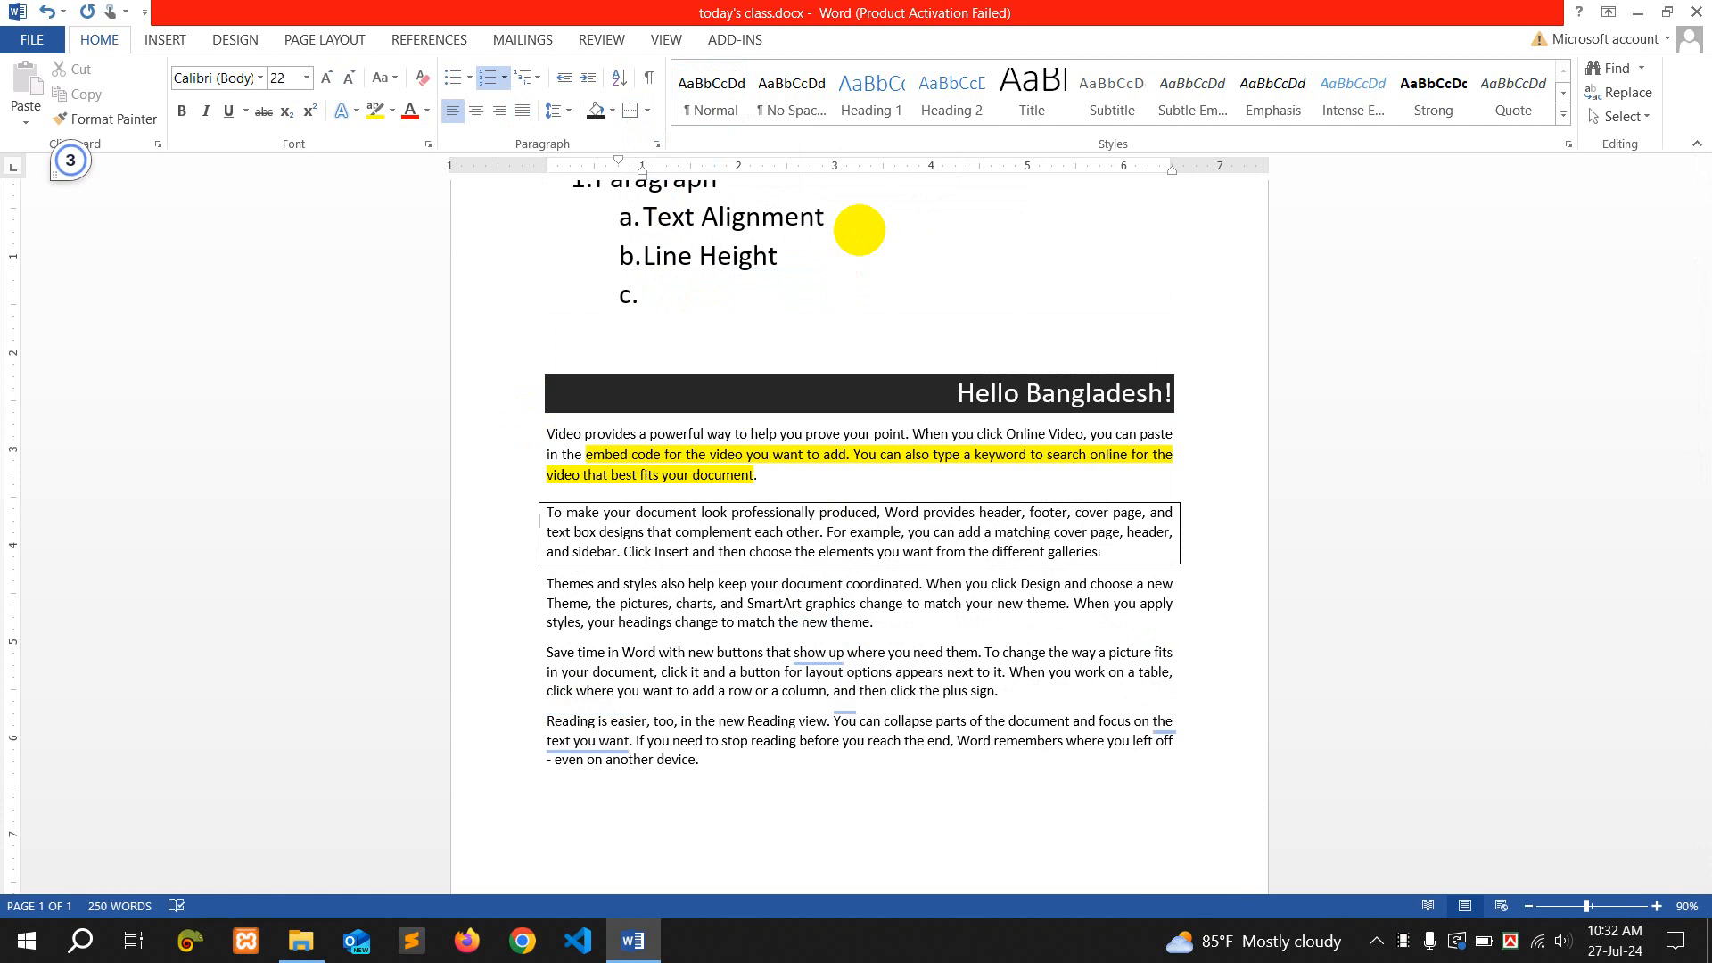
{"action": "type", "text": "Sh"}
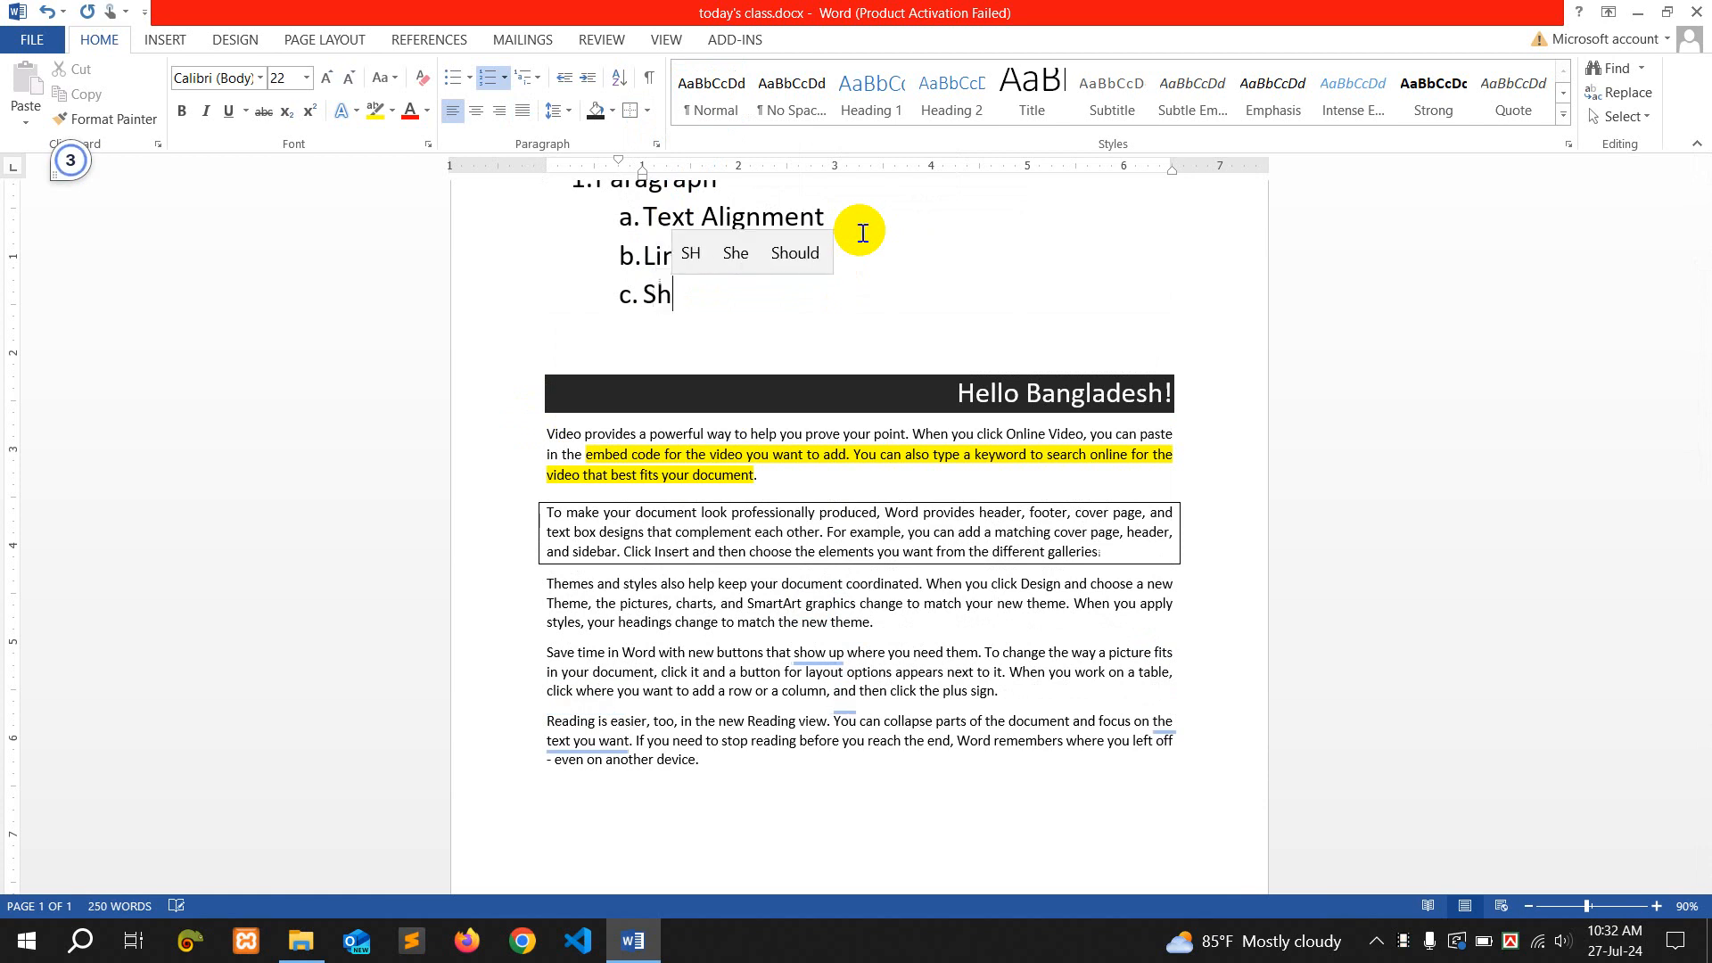
{"action": "type", "text": "ading"}
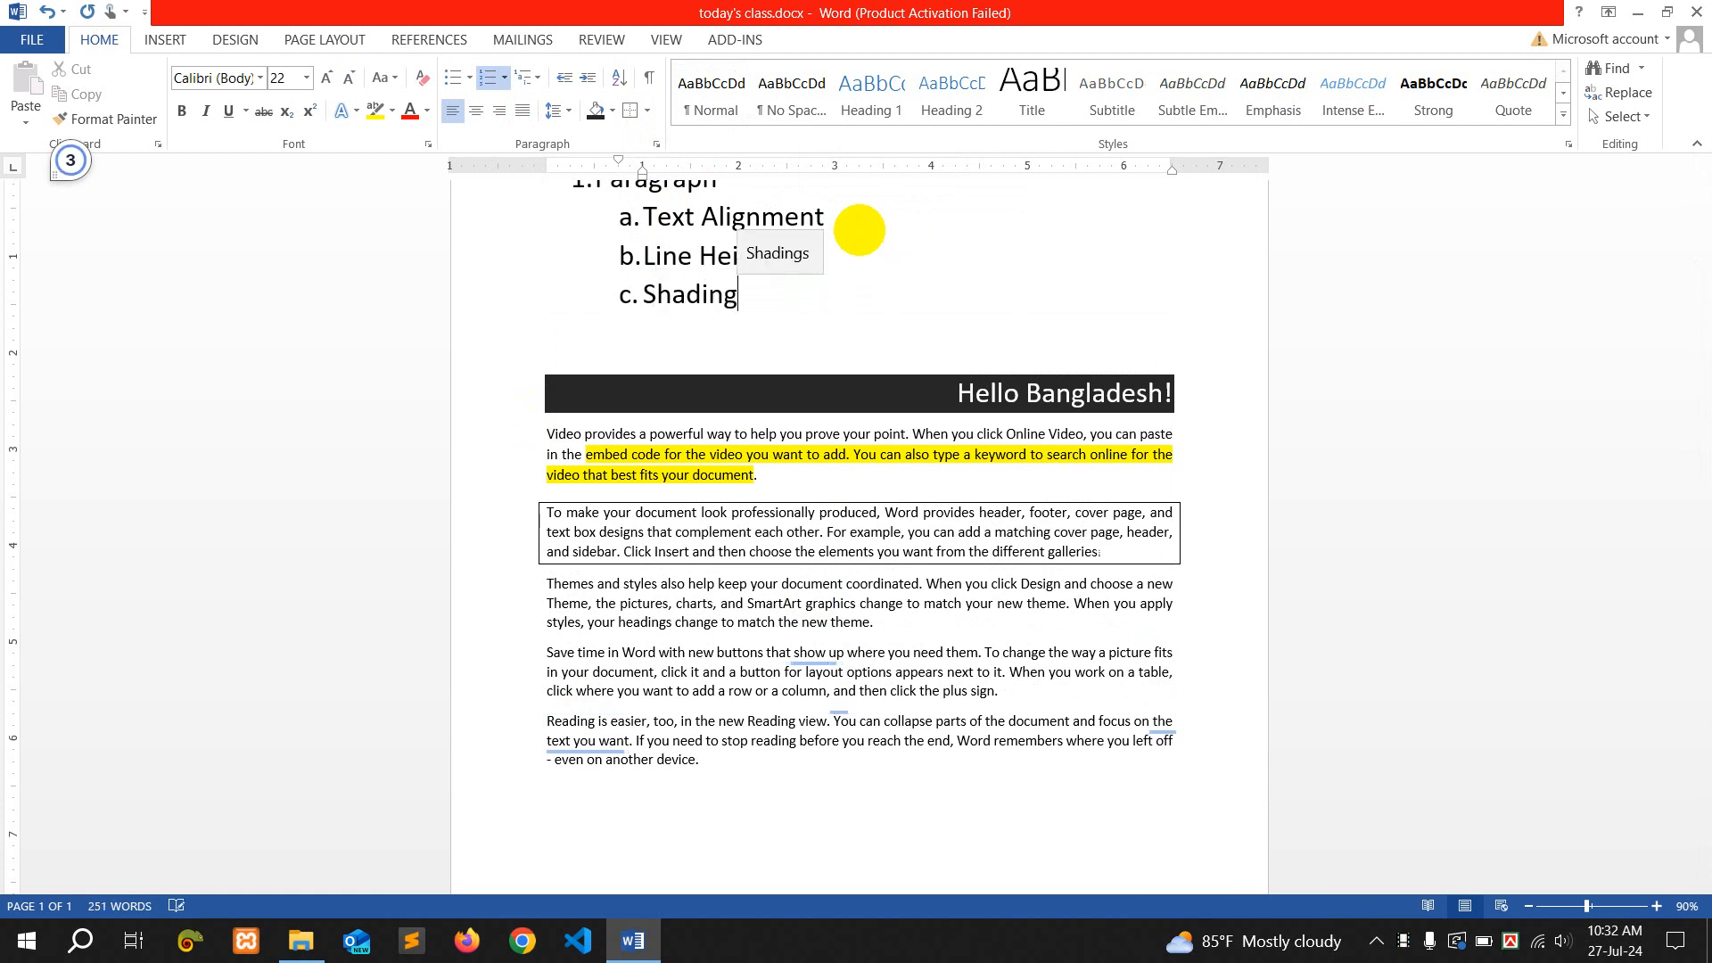
{"action": "type", "text": " /"}
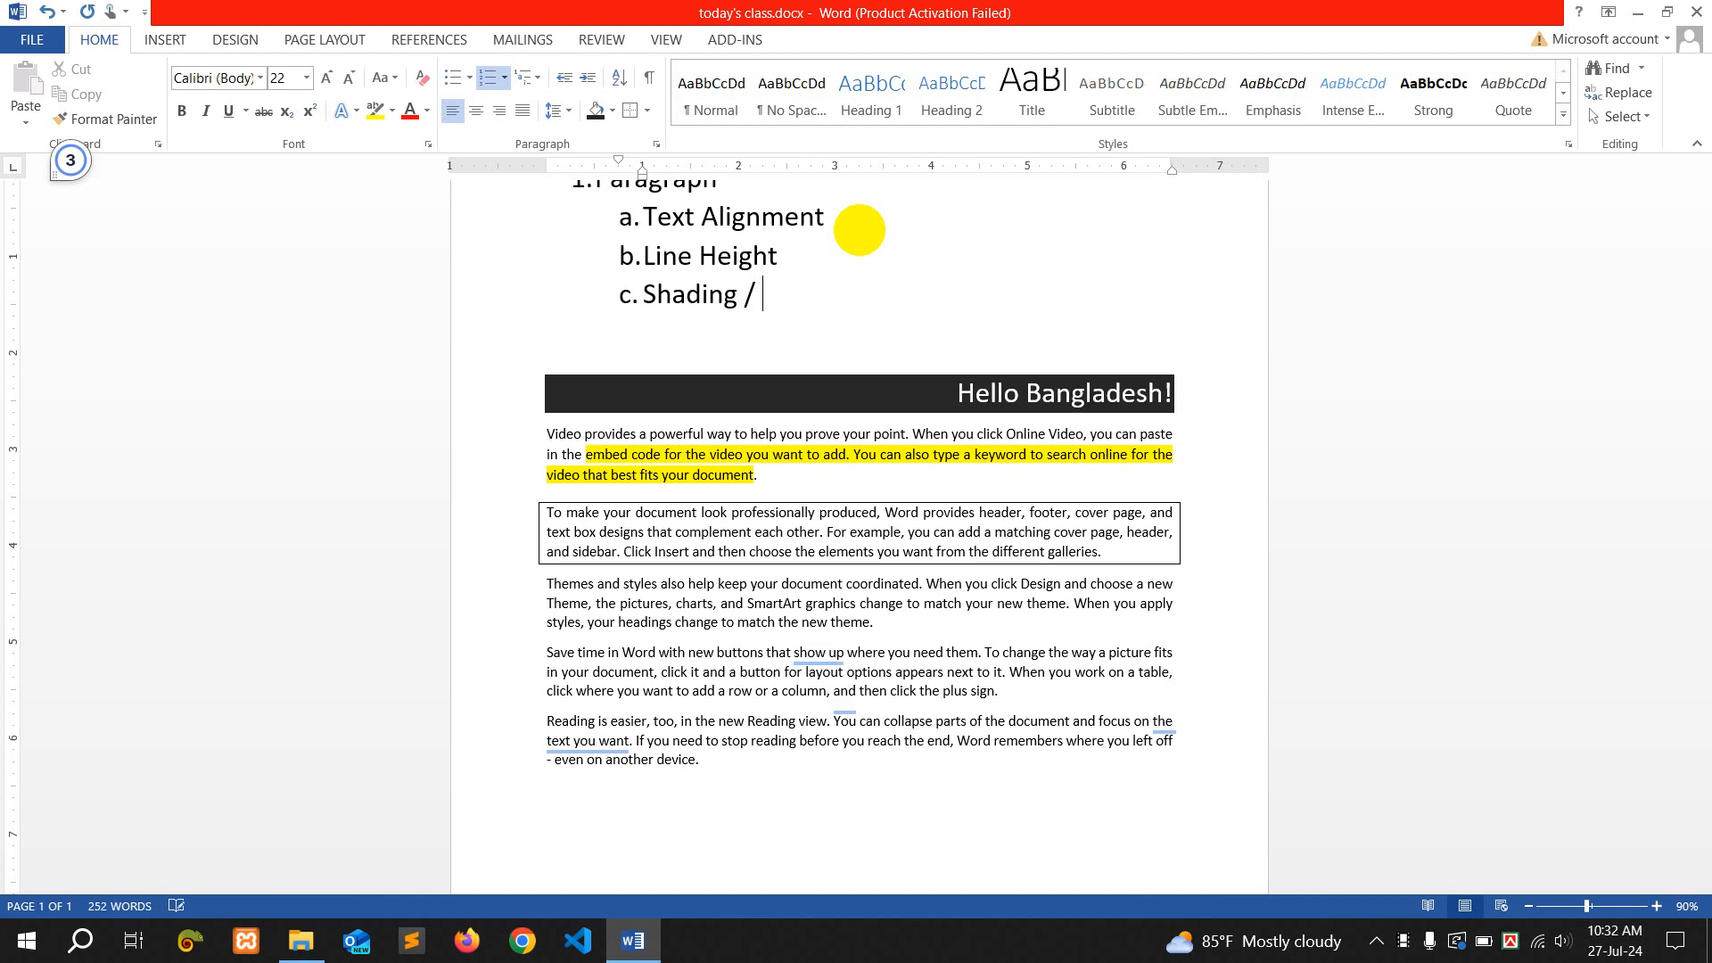
{"action": "type", "text": "Text-Backgr"}
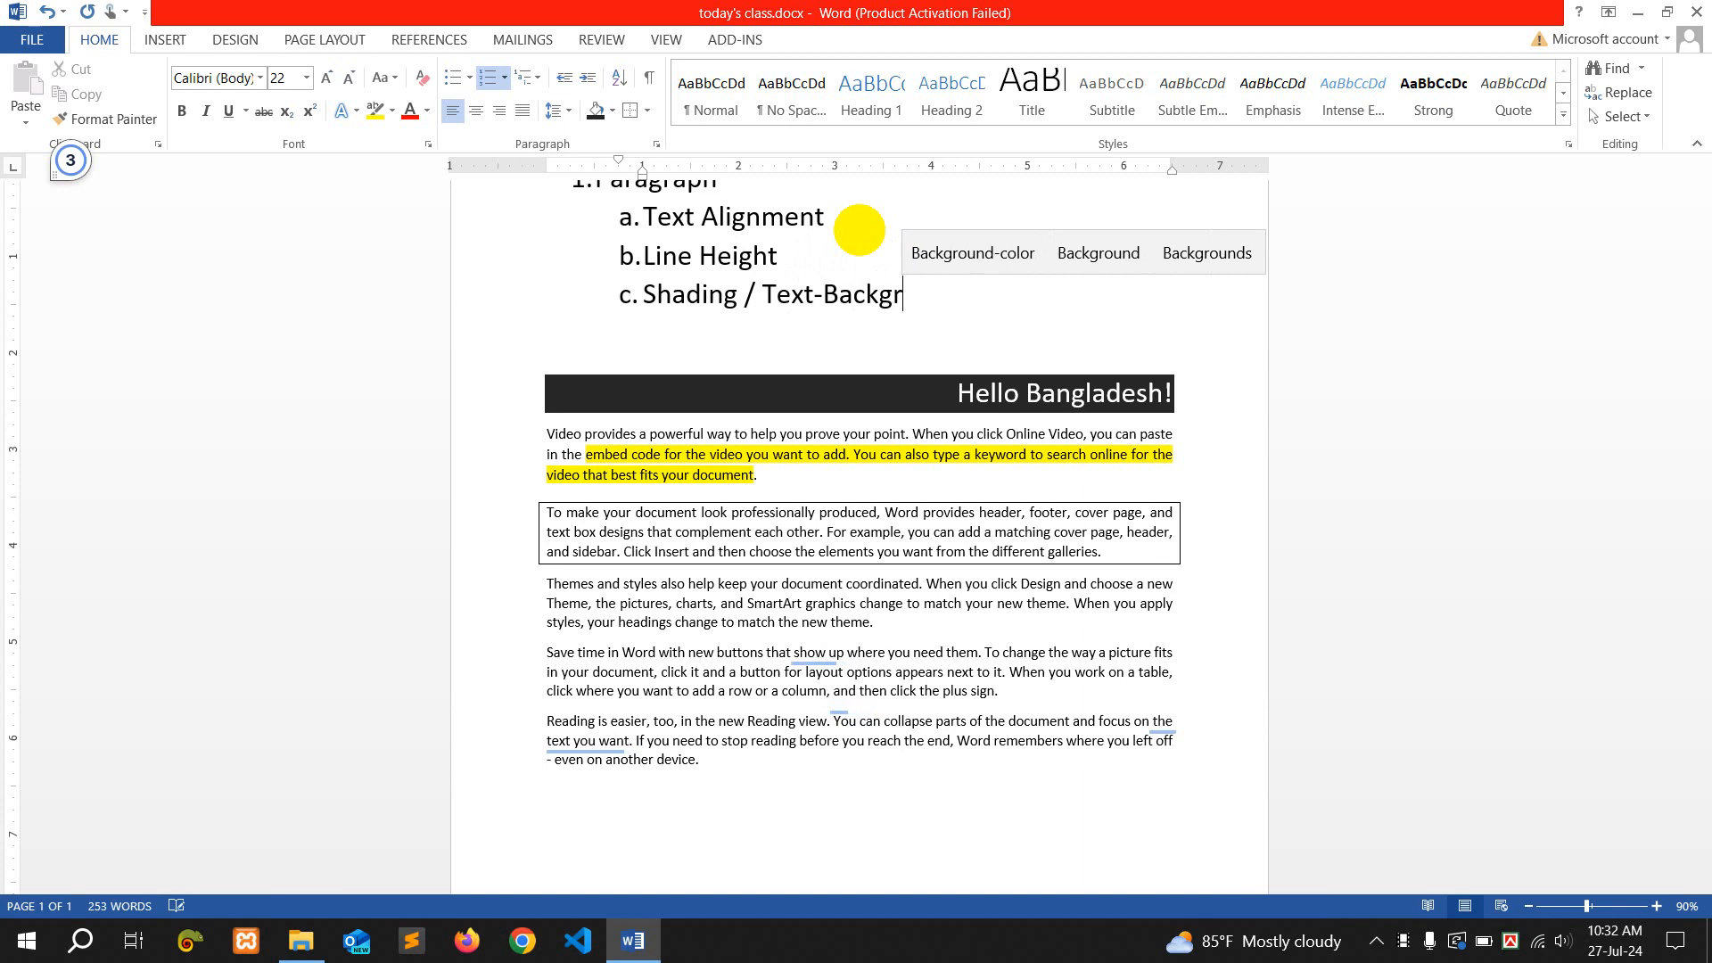
{"action": "type", "text": "ound"}
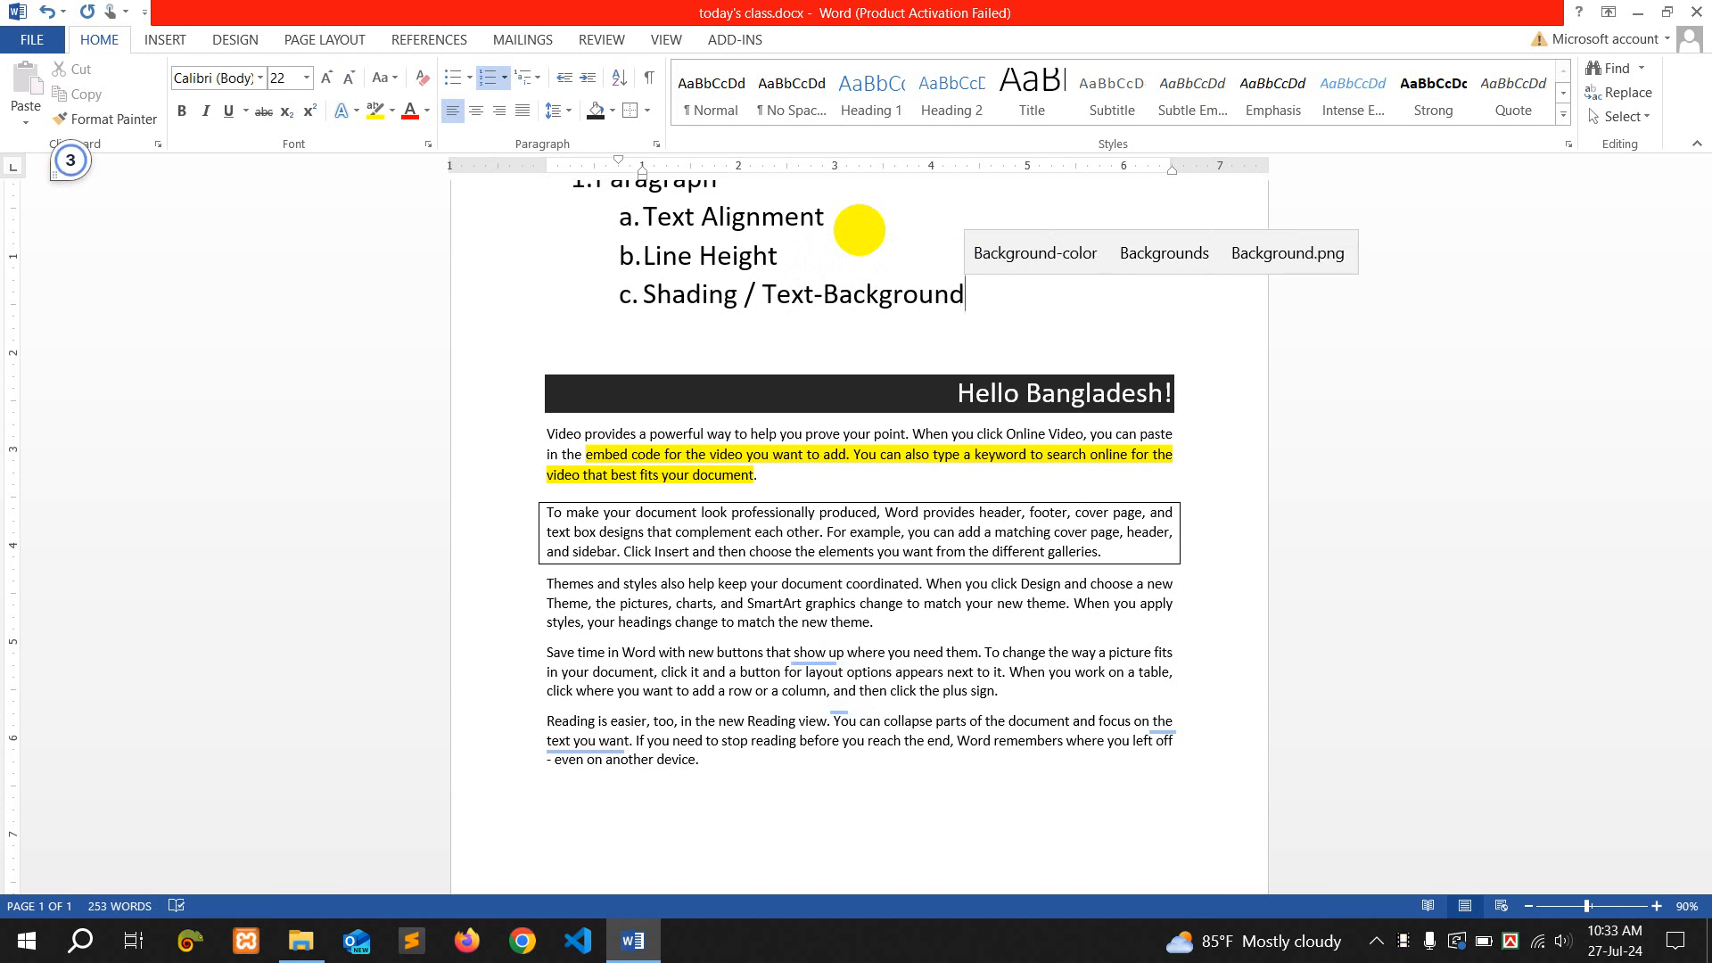
{"action": "type", "text": " color"}
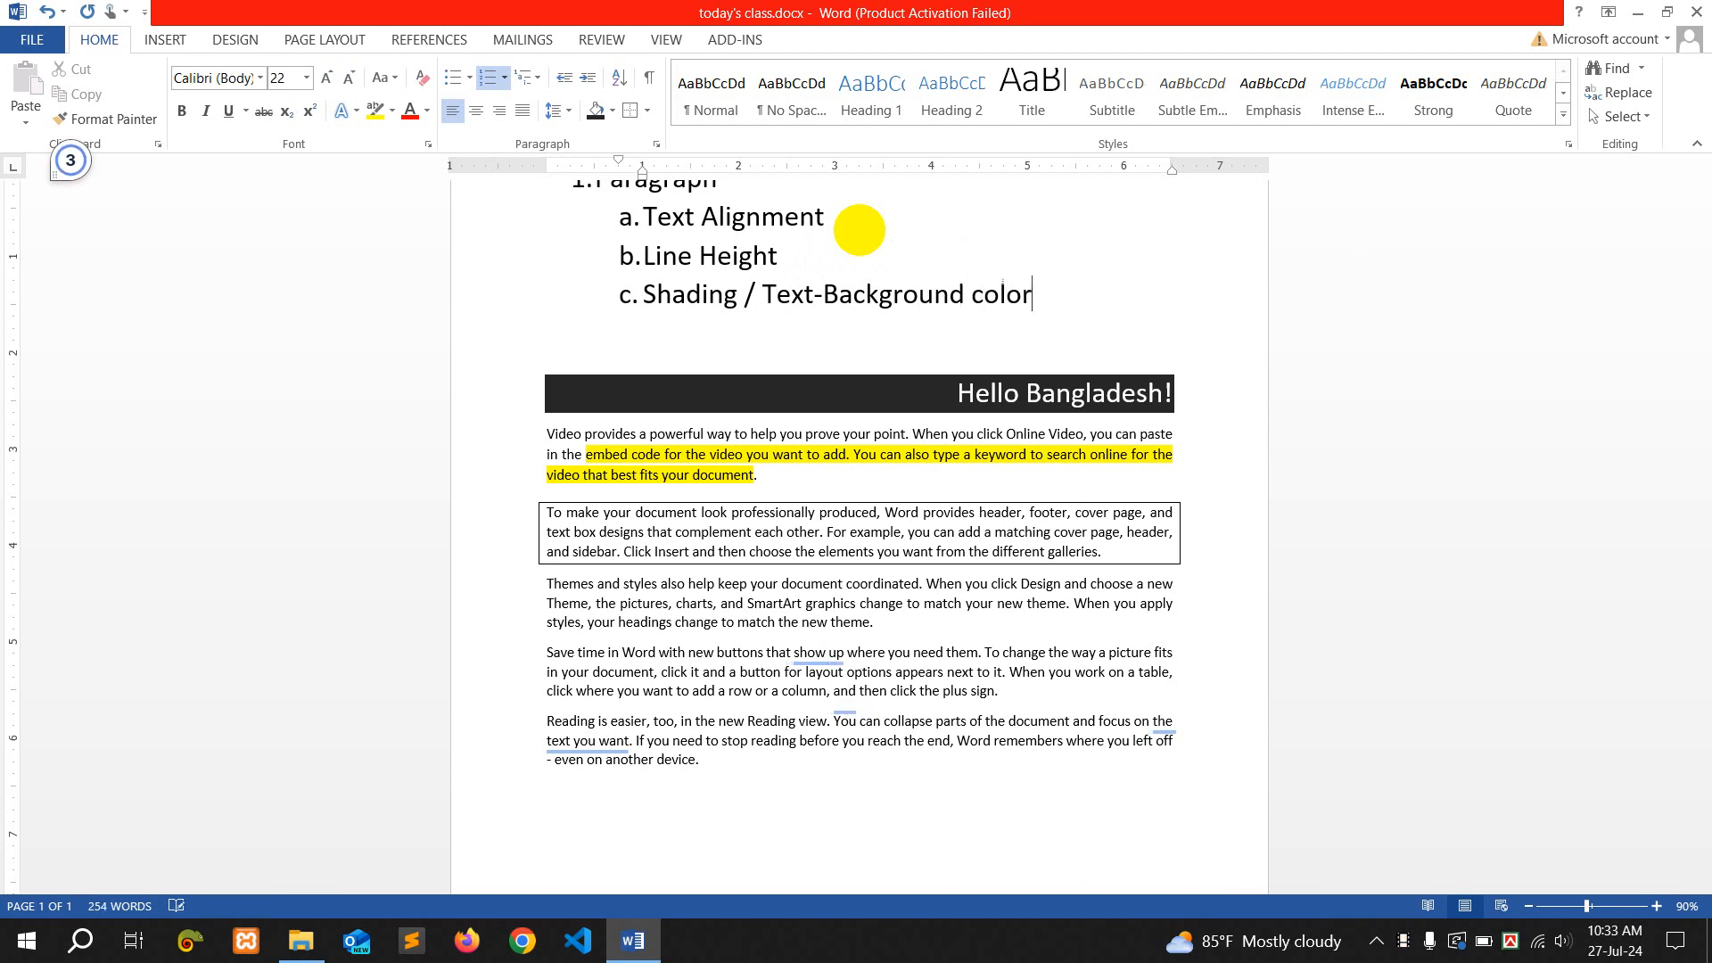
Add the lettered item "Border" below "Shading / Text-Background color" to complete the Paragraph outline
{"action": "key", "text": "Return"}
{"action": "type", "text": "Border"}
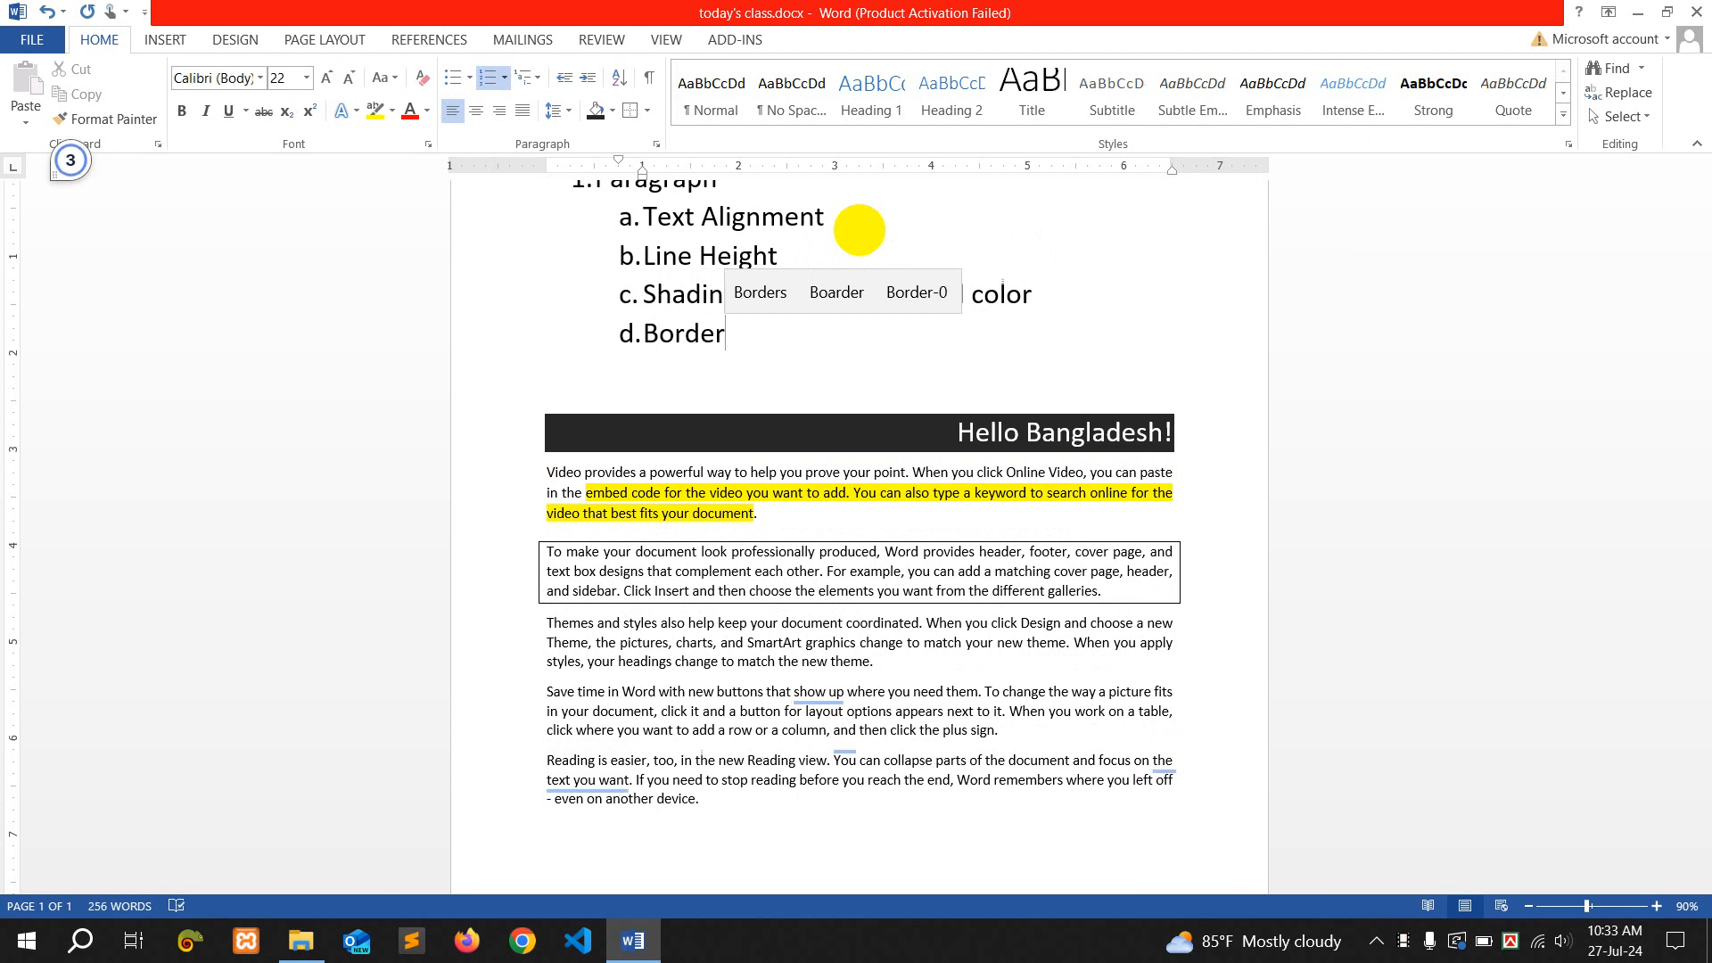
{"action": "scroll", "coordinate": [860, 230], "scroll_direction": "up", "scroll_amount": 3}
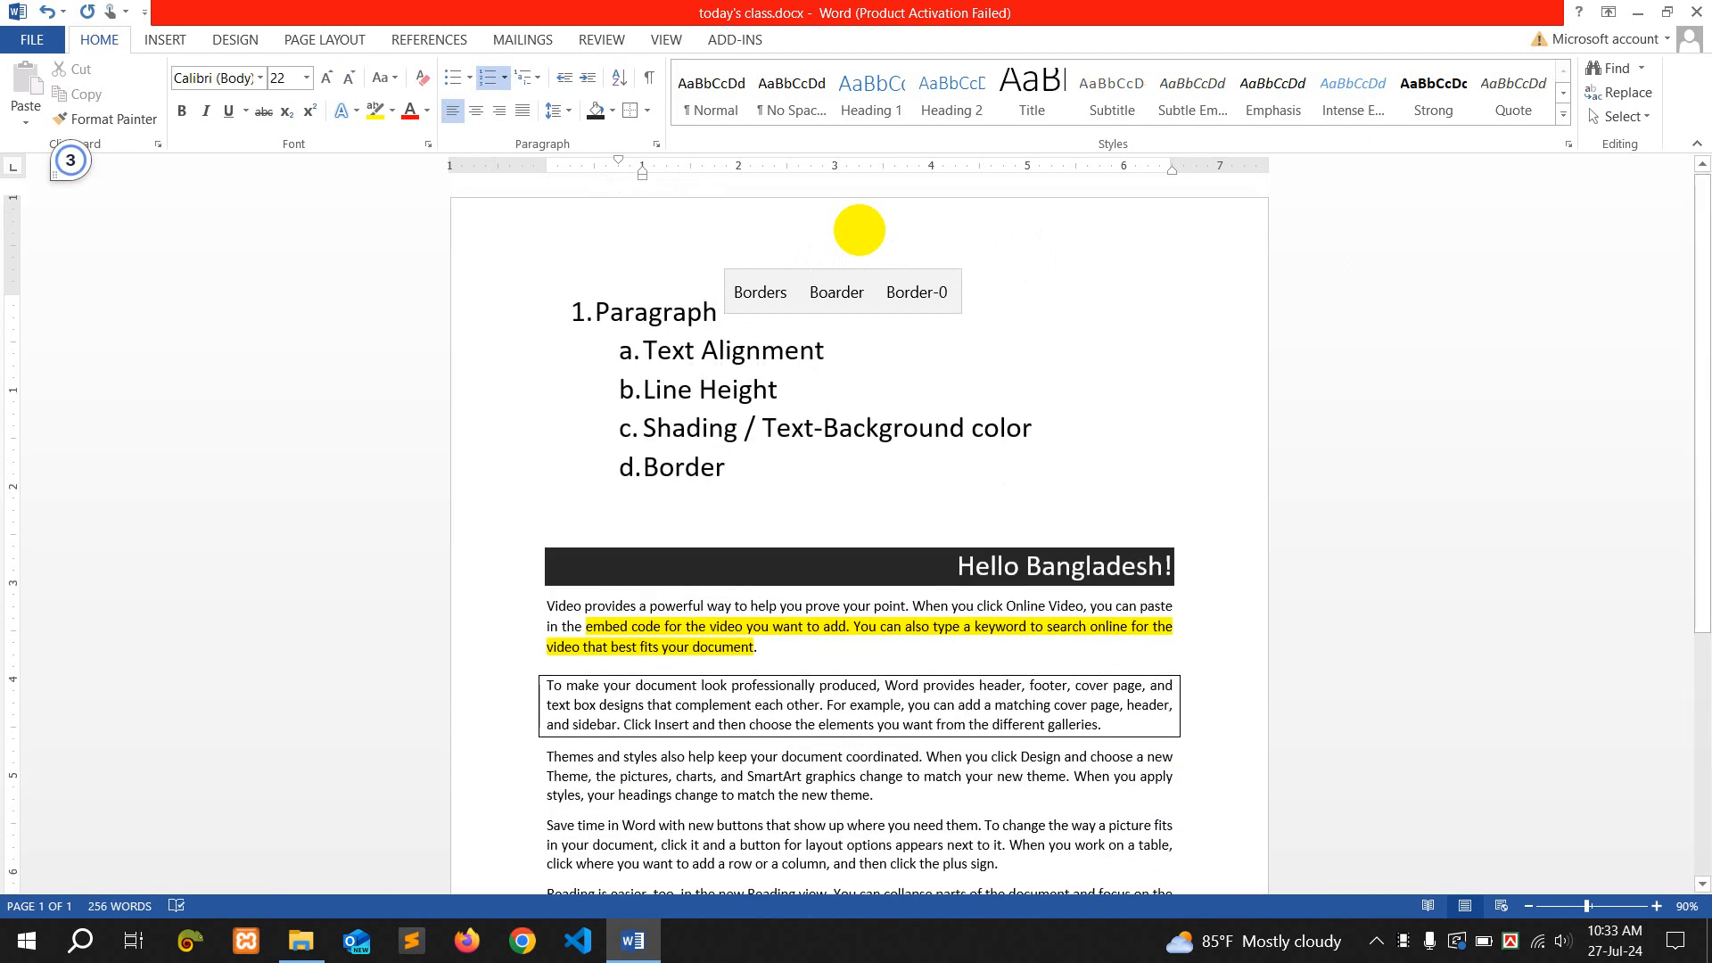
{"action": "left_click", "coordinate": [1400, 943]}
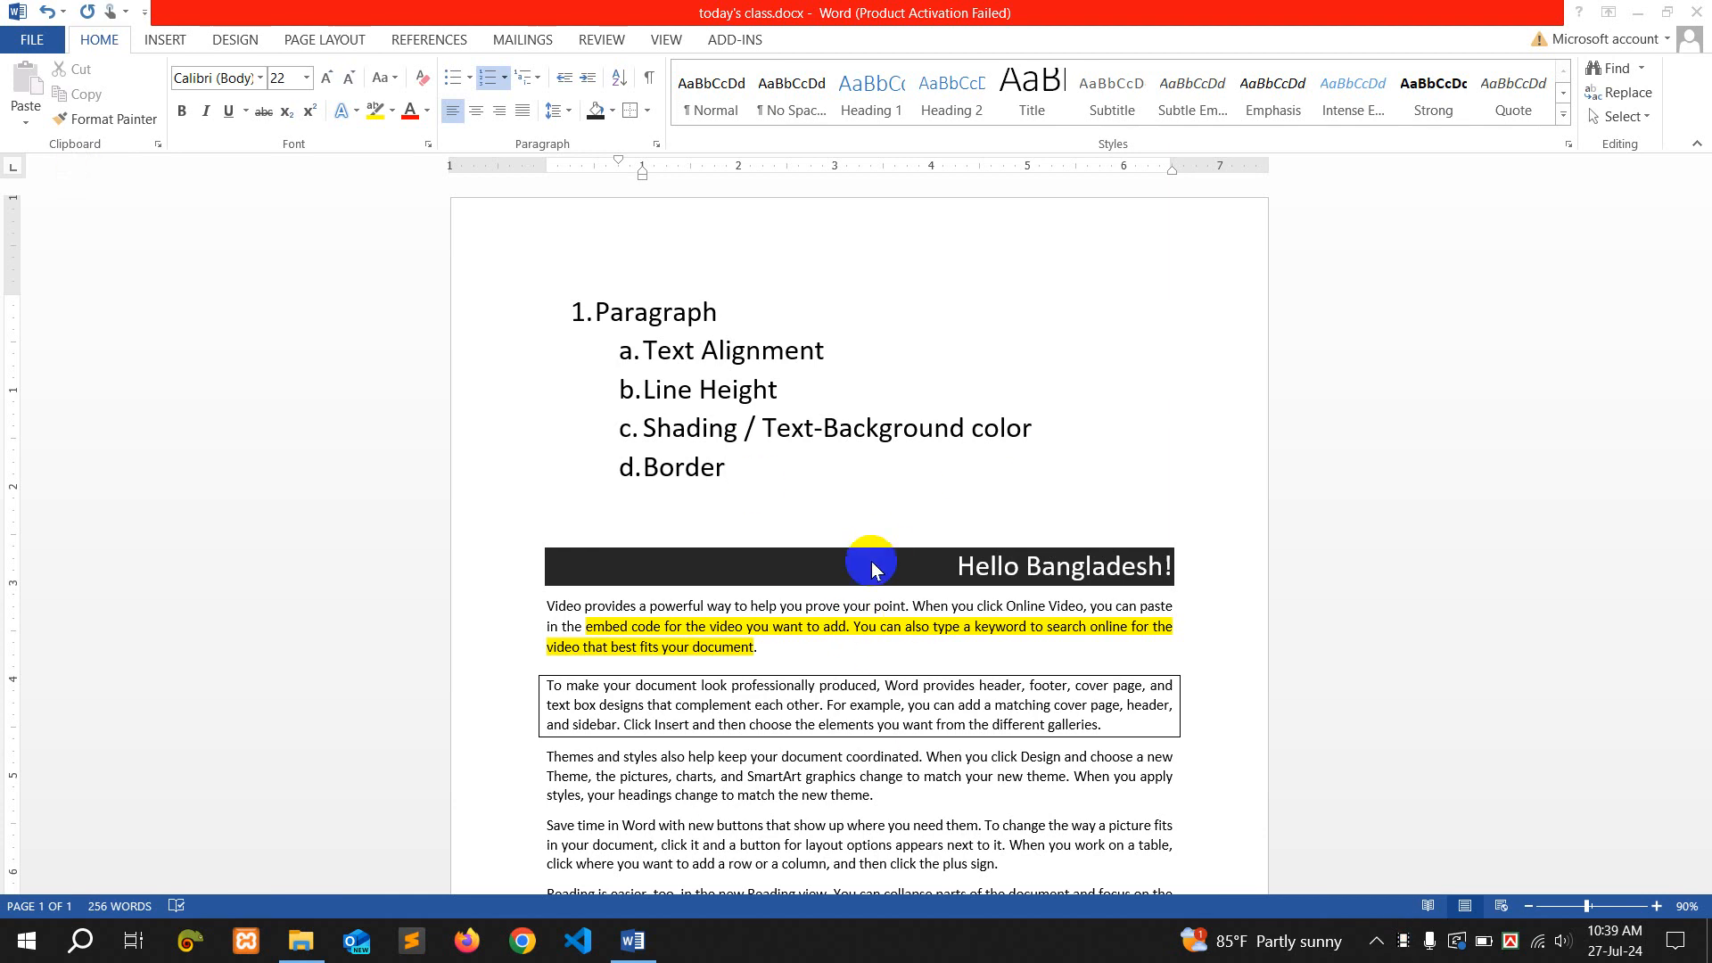
{"action": "left_click", "coordinate": [834, 611]}
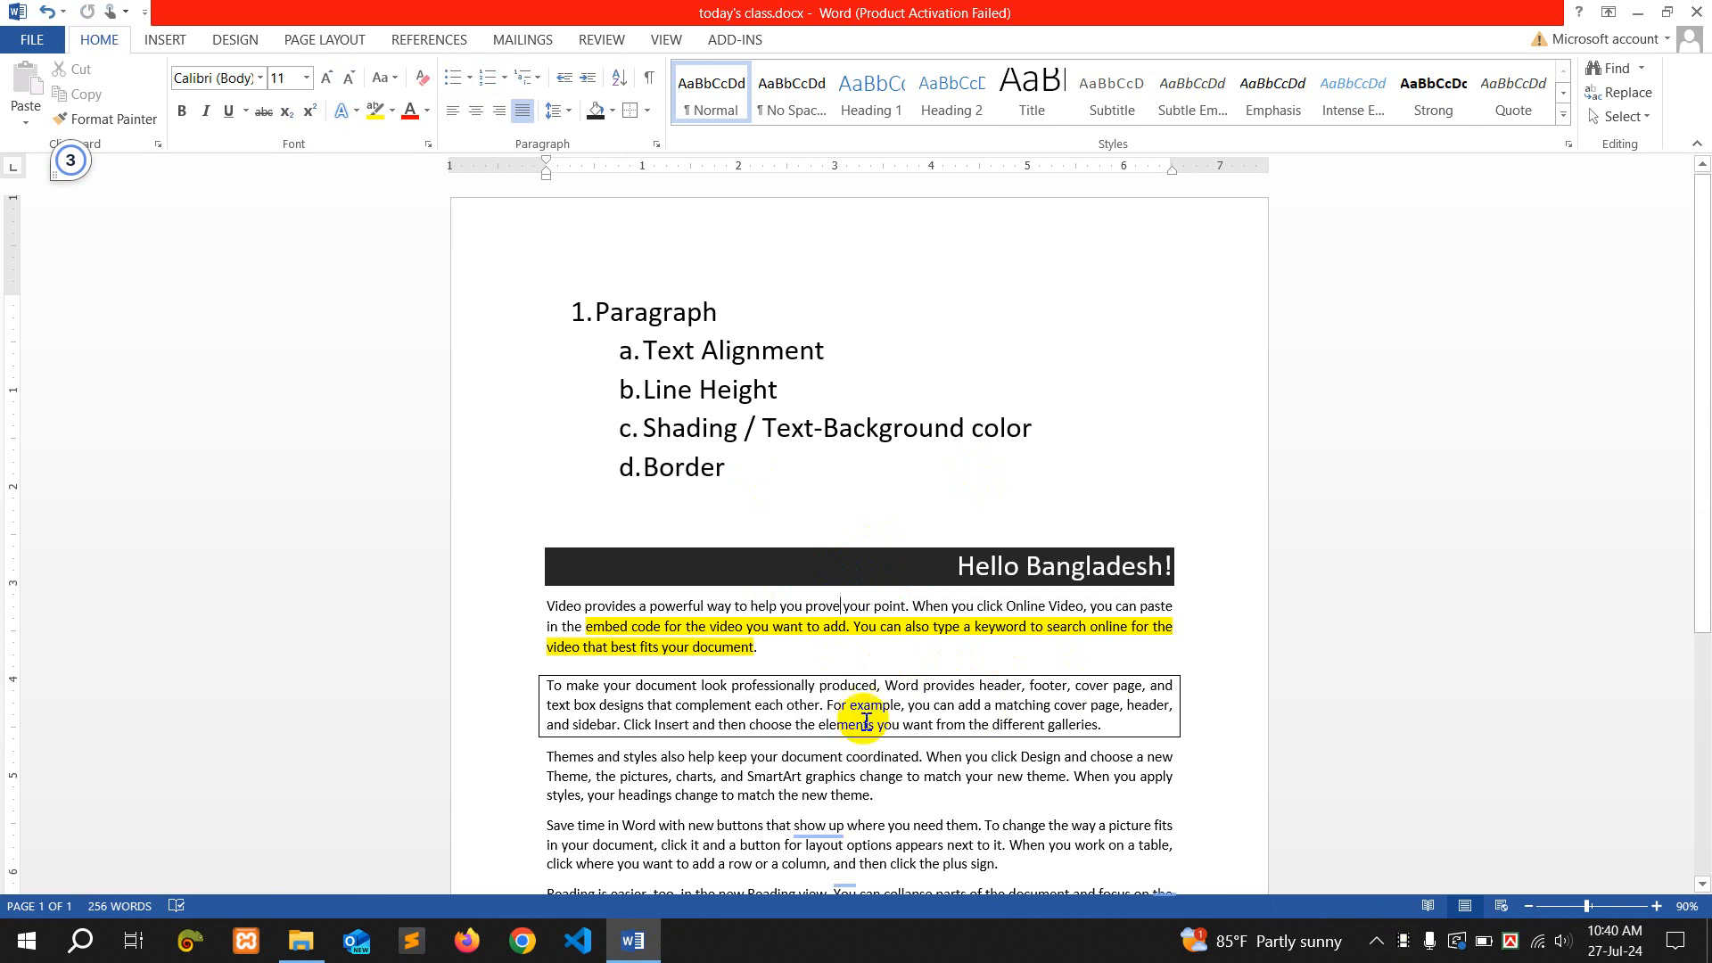
{"action": "left_click", "coordinate": [799, 725]}
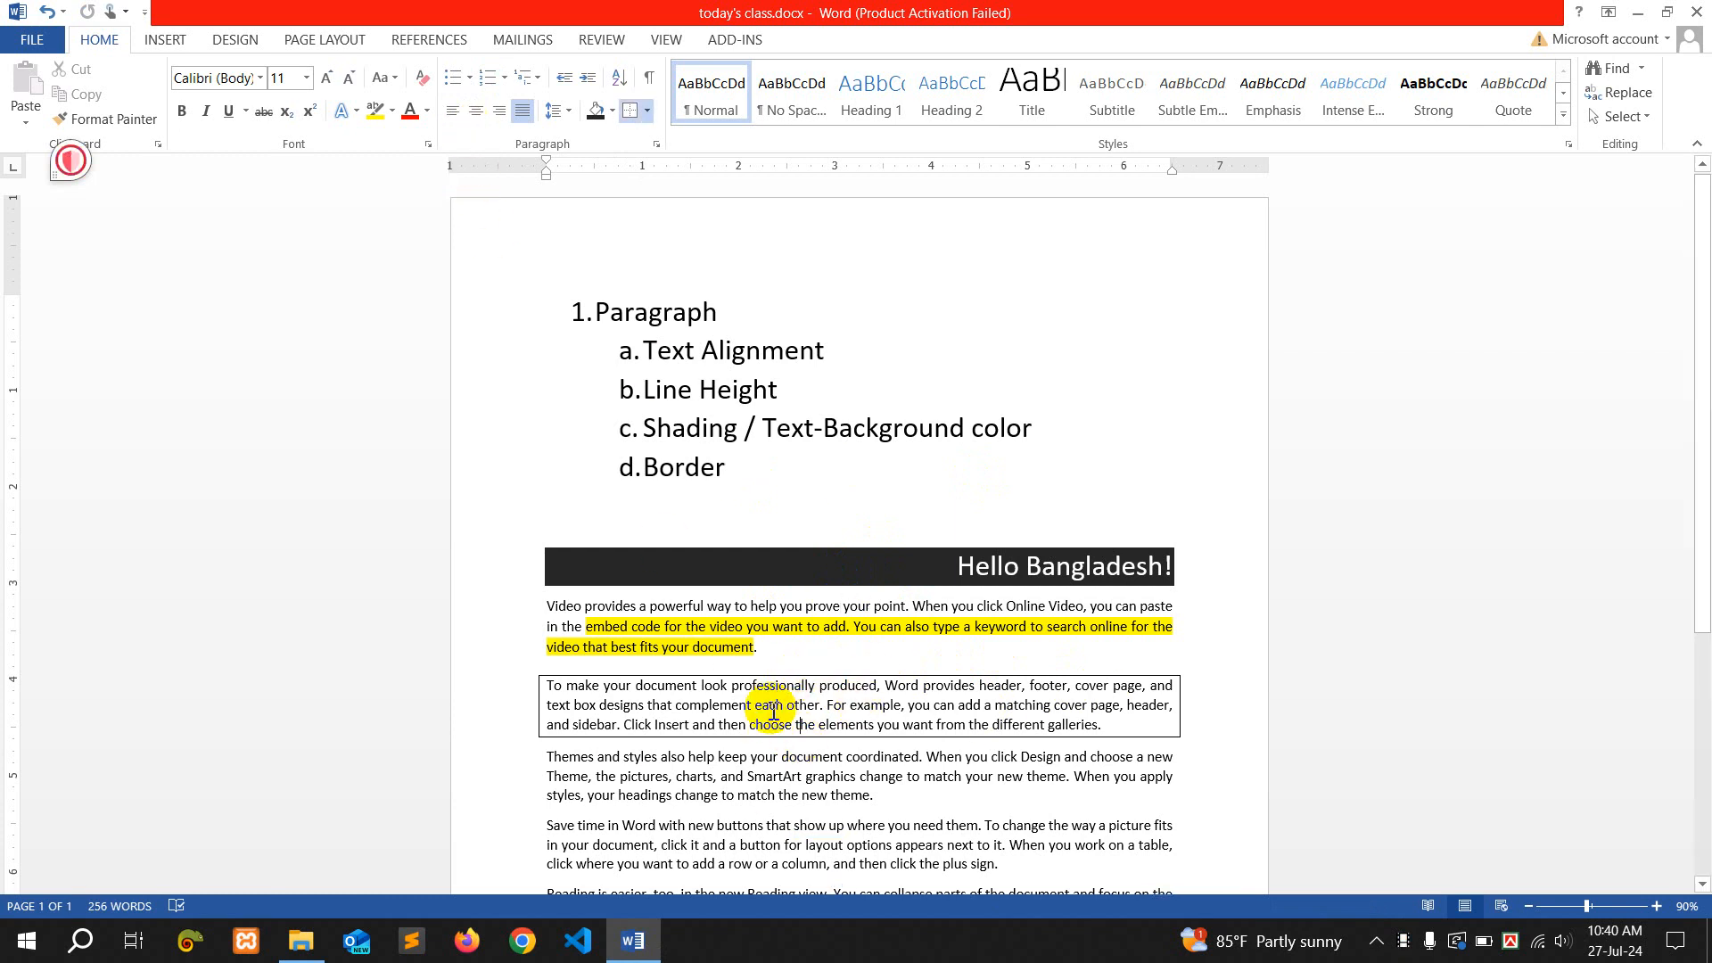
Show the paragraph marks and other hidden formatting symbols in the document, and hide them again
{"action": "scroll", "coordinate": [773, 713], "scroll_direction": "down", "scroll_amount": 3}
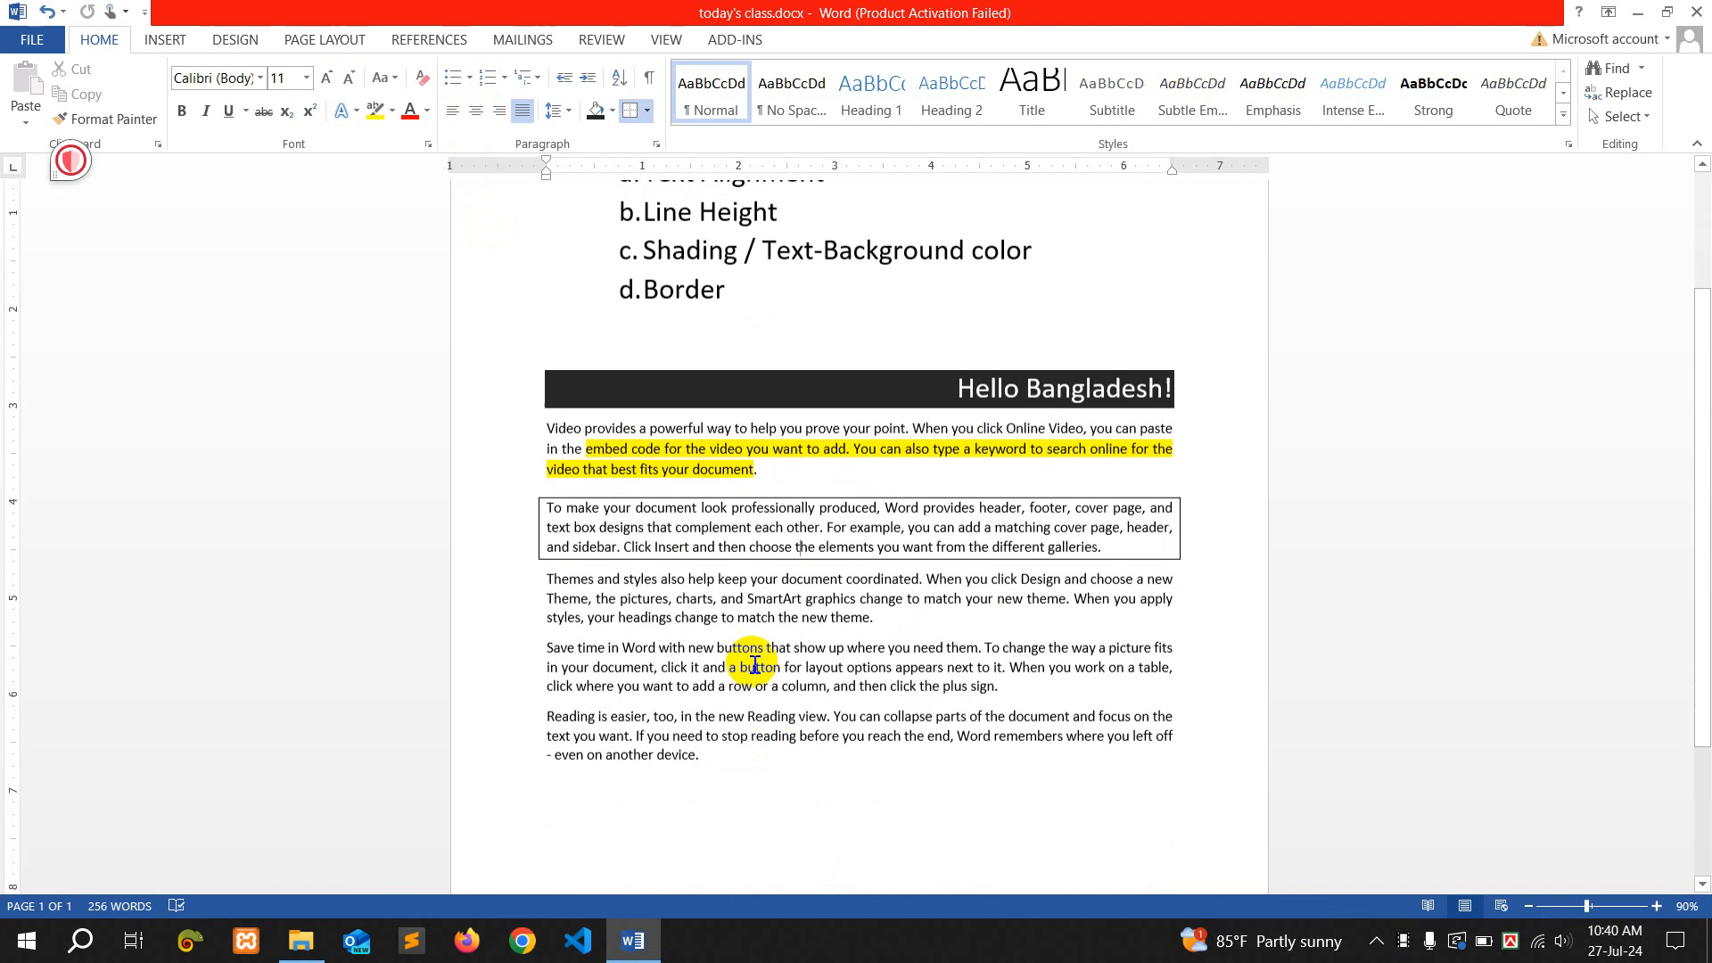
{"action": "left_click", "coordinate": [648, 80]}
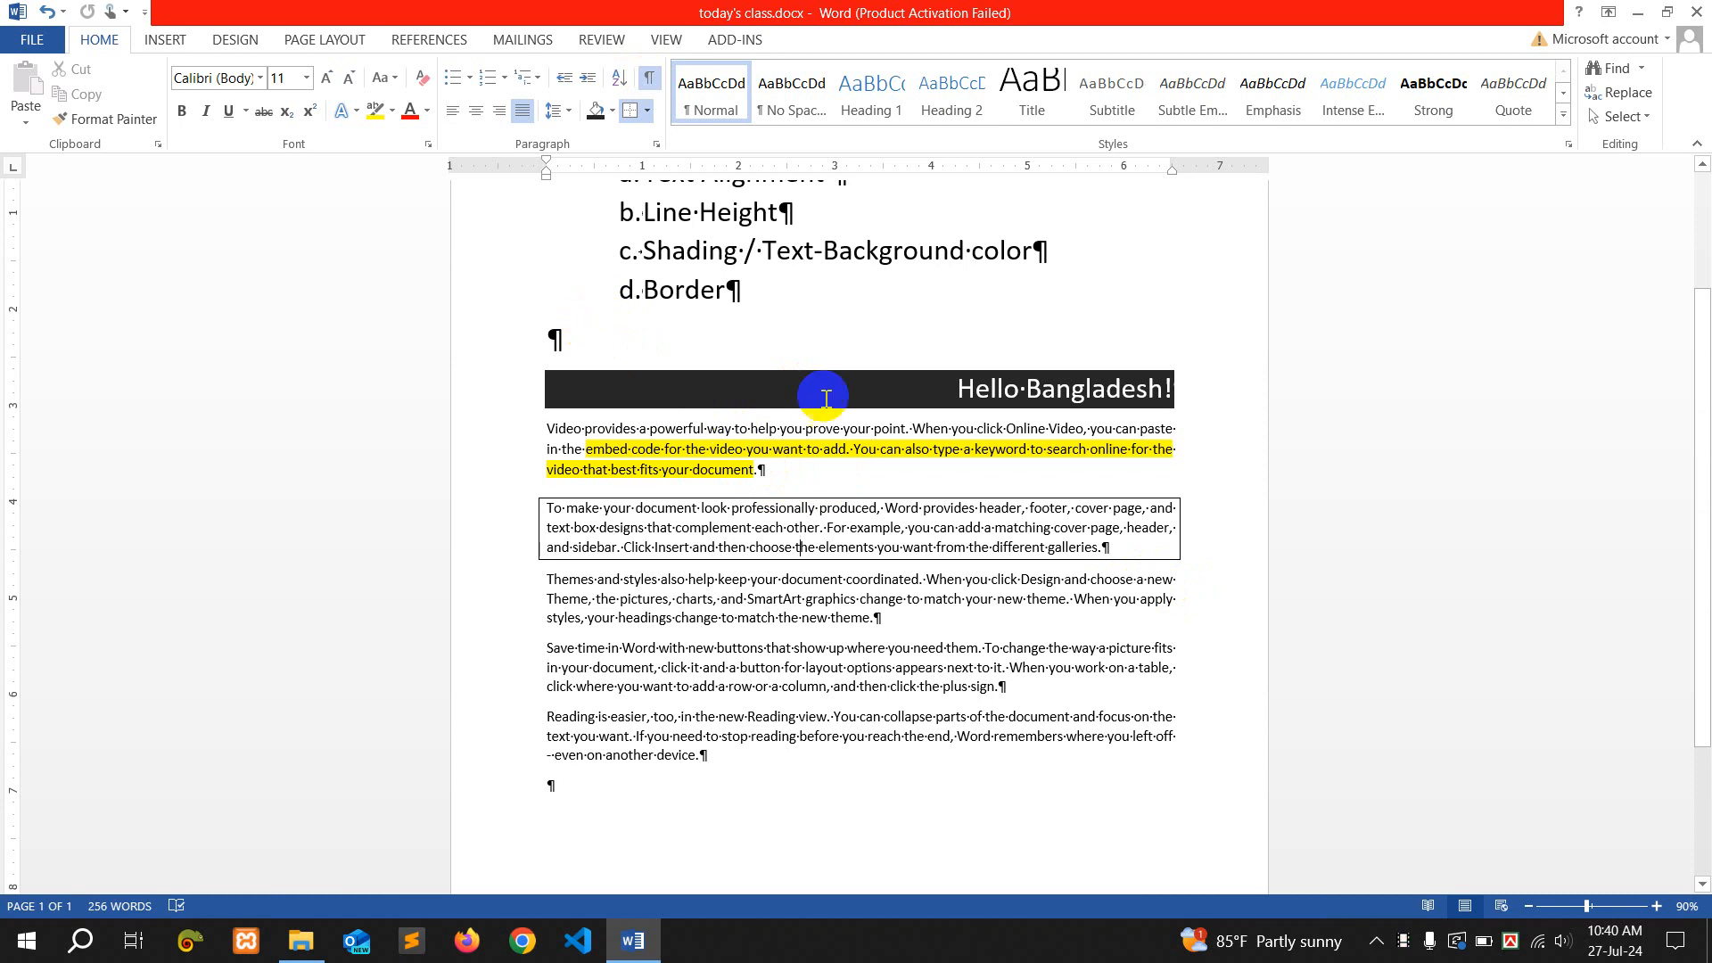
{"action": "left_click", "coordinate": [648, 83]}
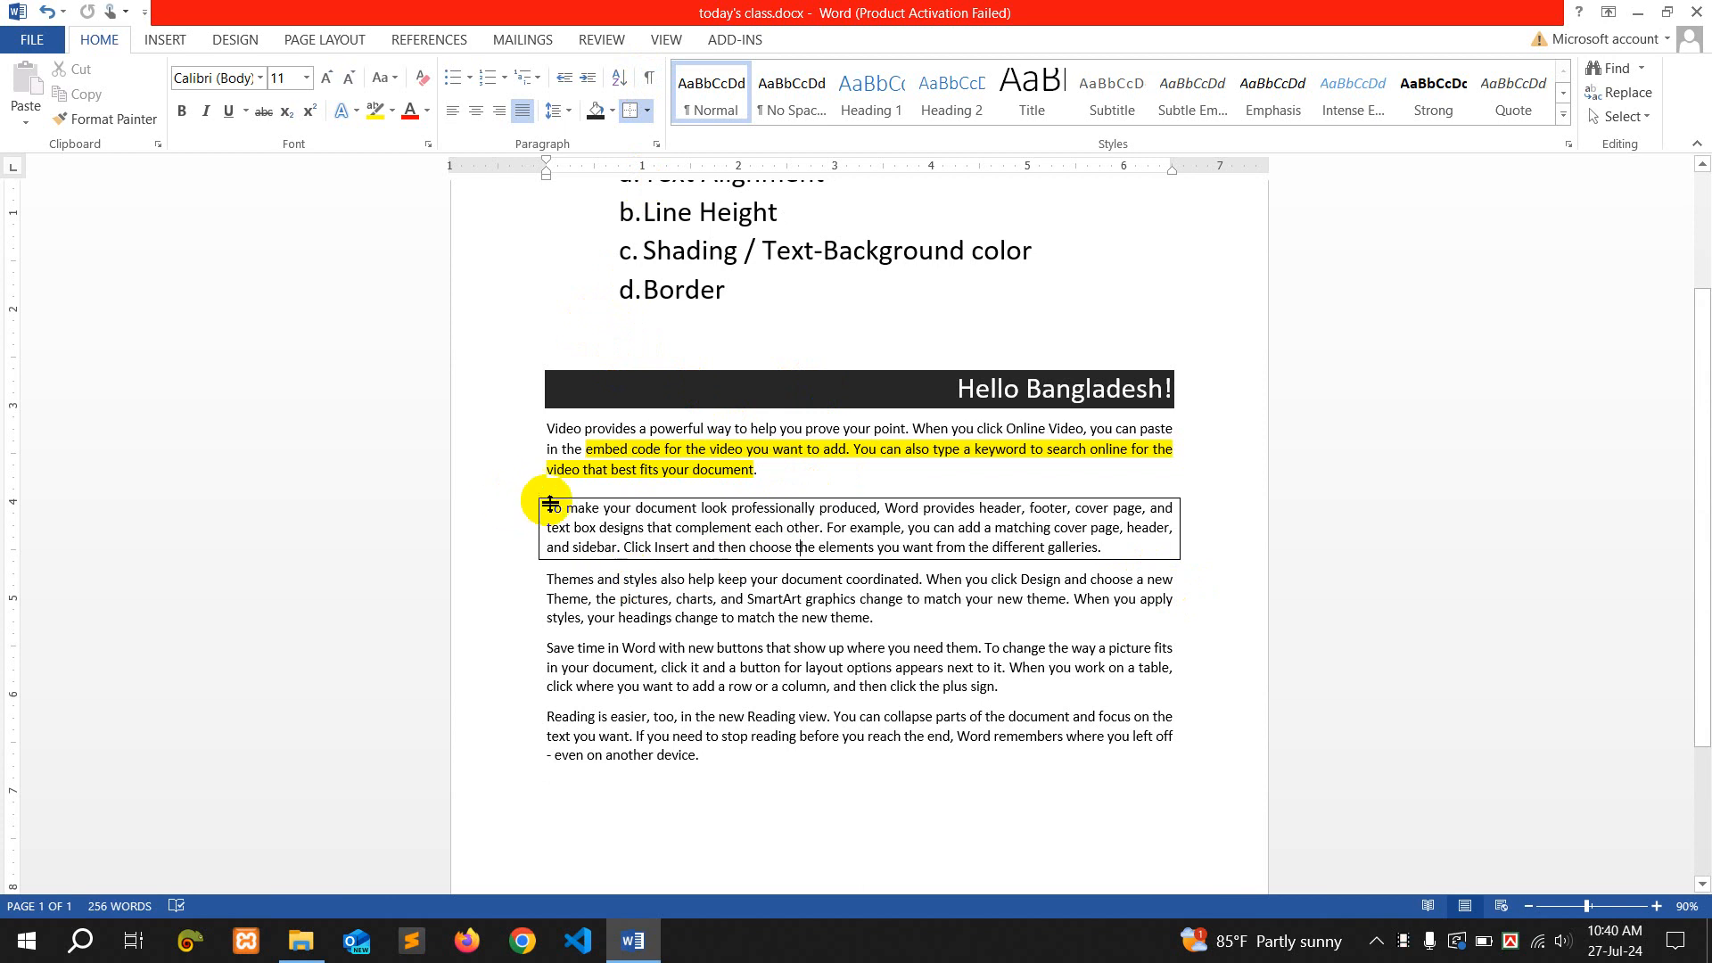
Remove all borders from the second sample paragraph, starting "To make your document"
{"action": "triple_click", "coordinate": [1081, 553]}
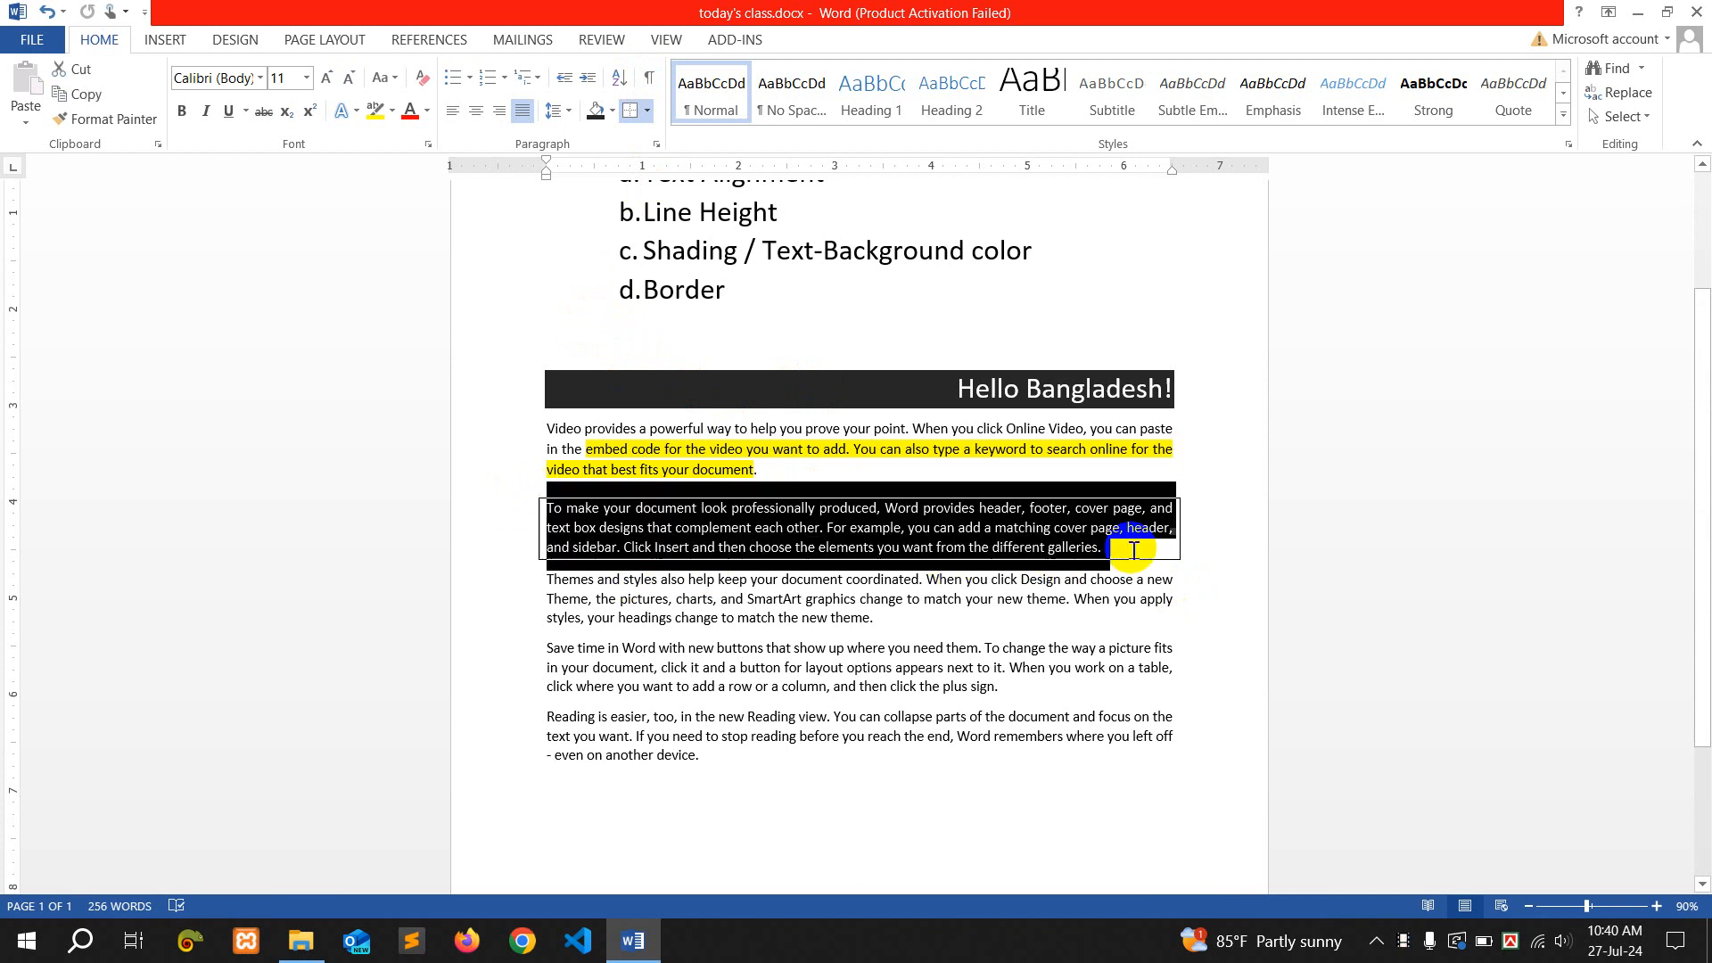
{"action": "left_click", "coordinate": [654, 111]}
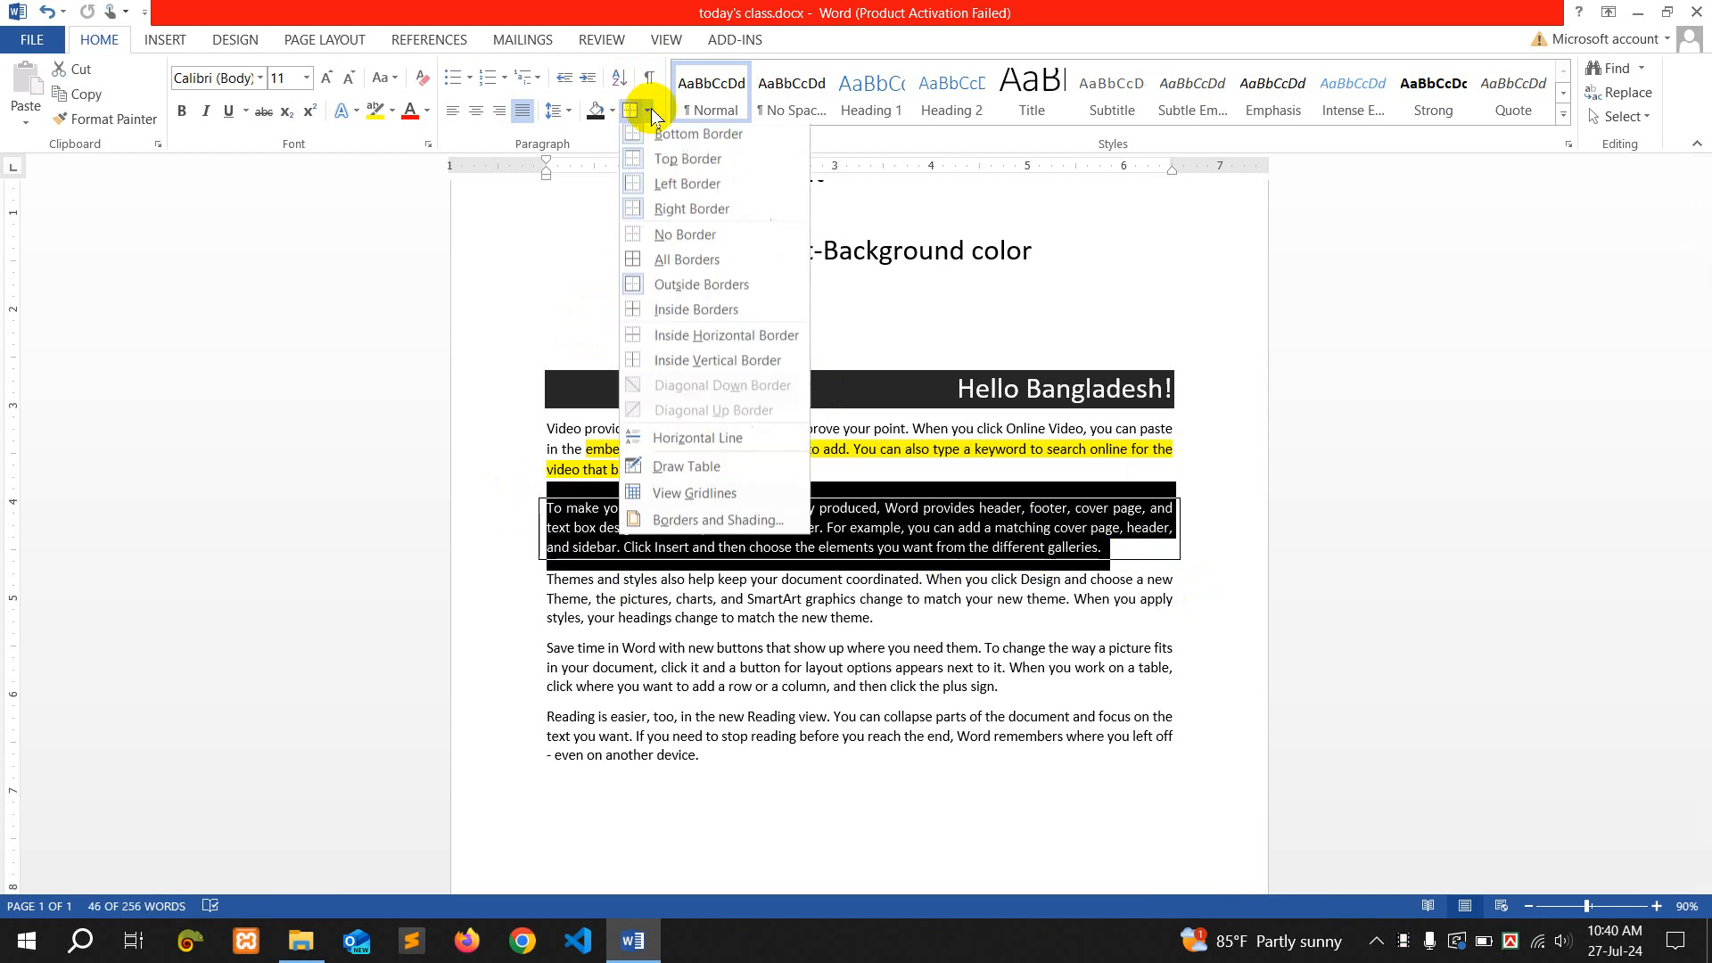
{"action": "left_click", "coordinate": [682, 241]}
{"action": "left_click", "coordinate": [786, 505]}
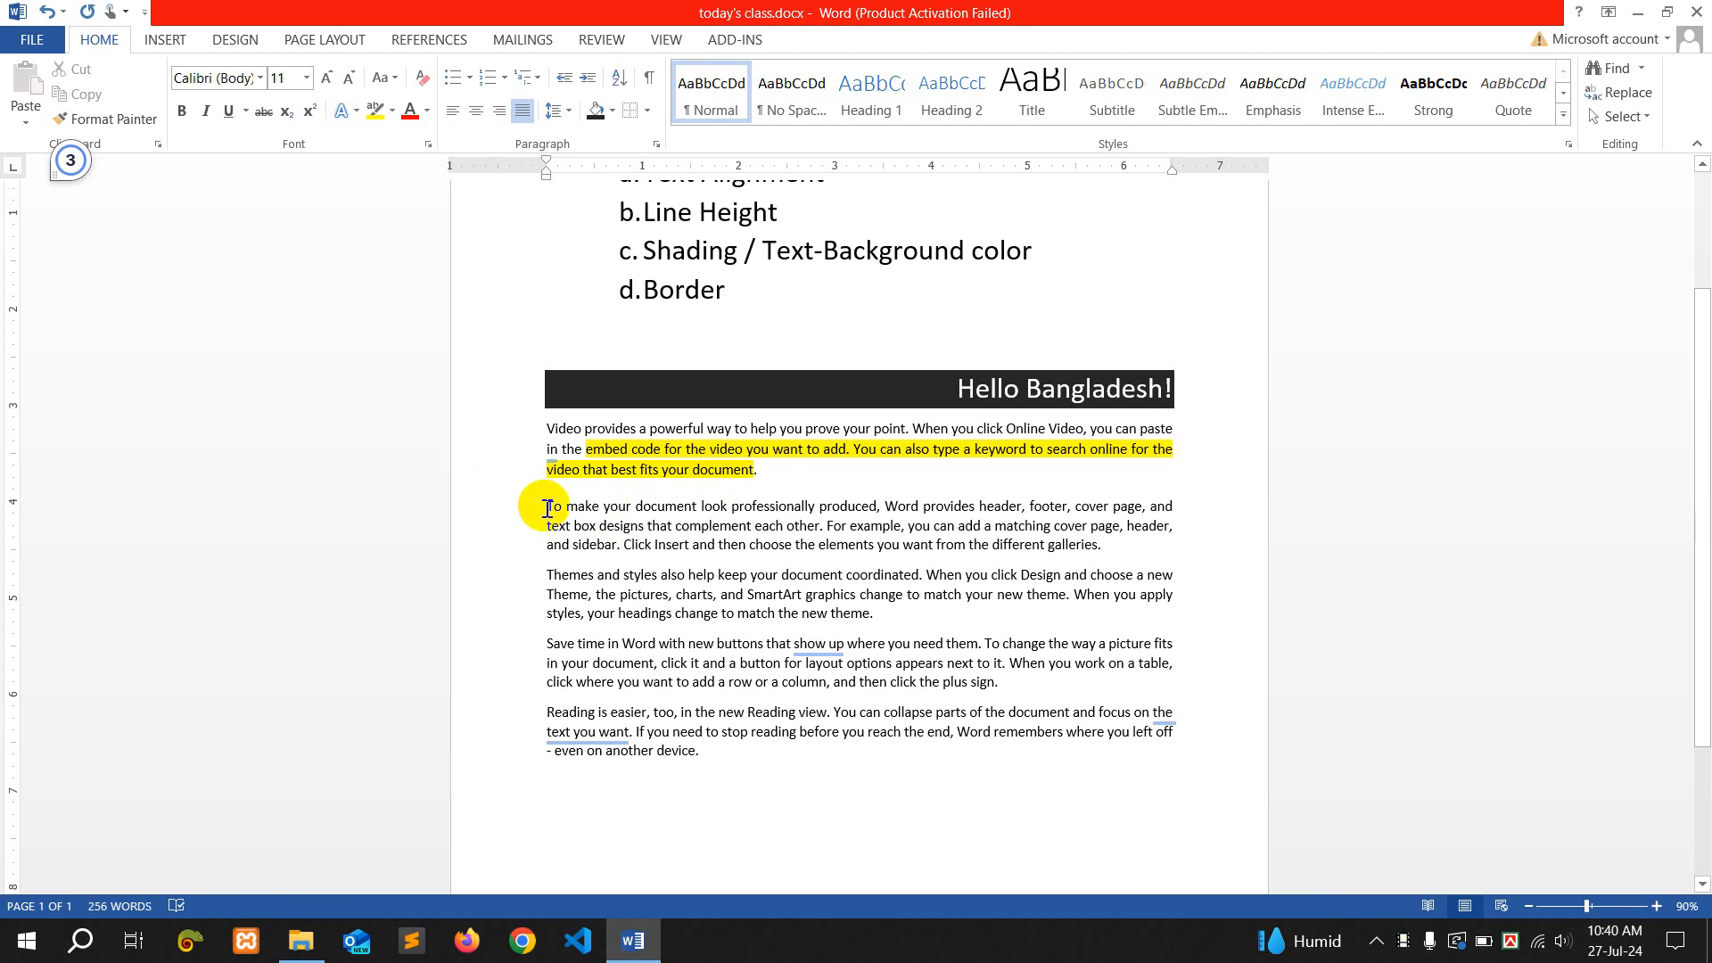
Increase the indent of the paragraph starting "To make your document" by two levels, and decrease it by one level
{"action": "left_click_drag", "start_coordinate": [548, 504], "coordinate": [1115, 549]}
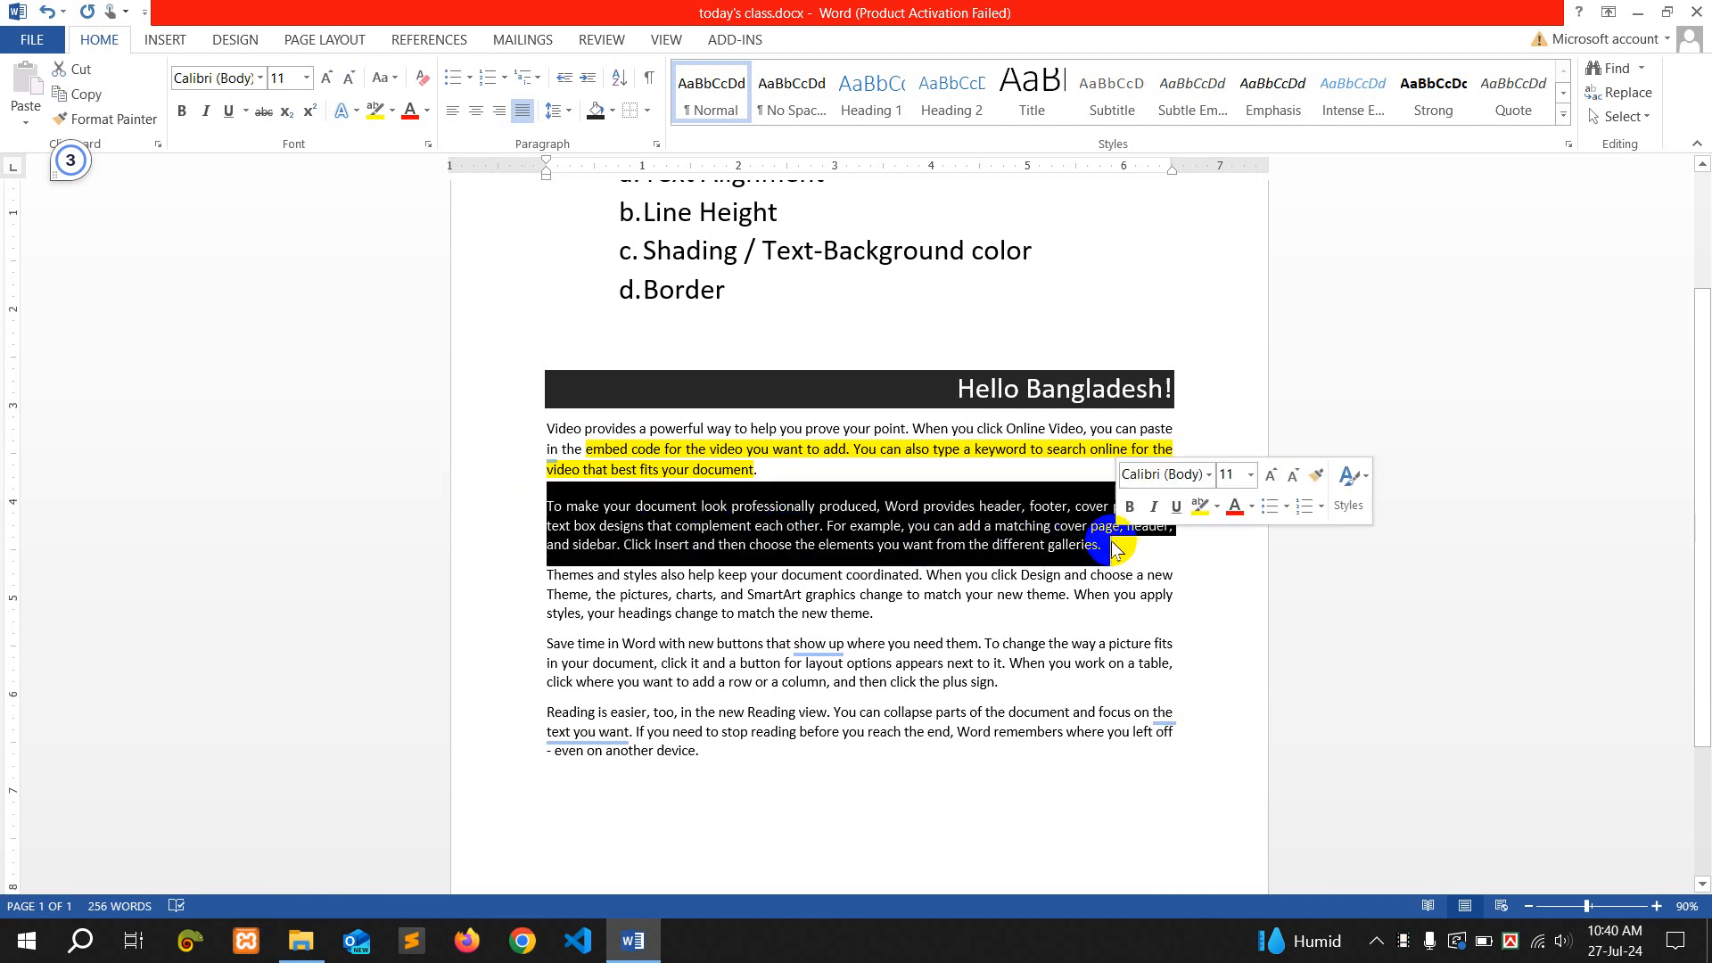
{"action": "left_click", "coordinate": [591, 80]}
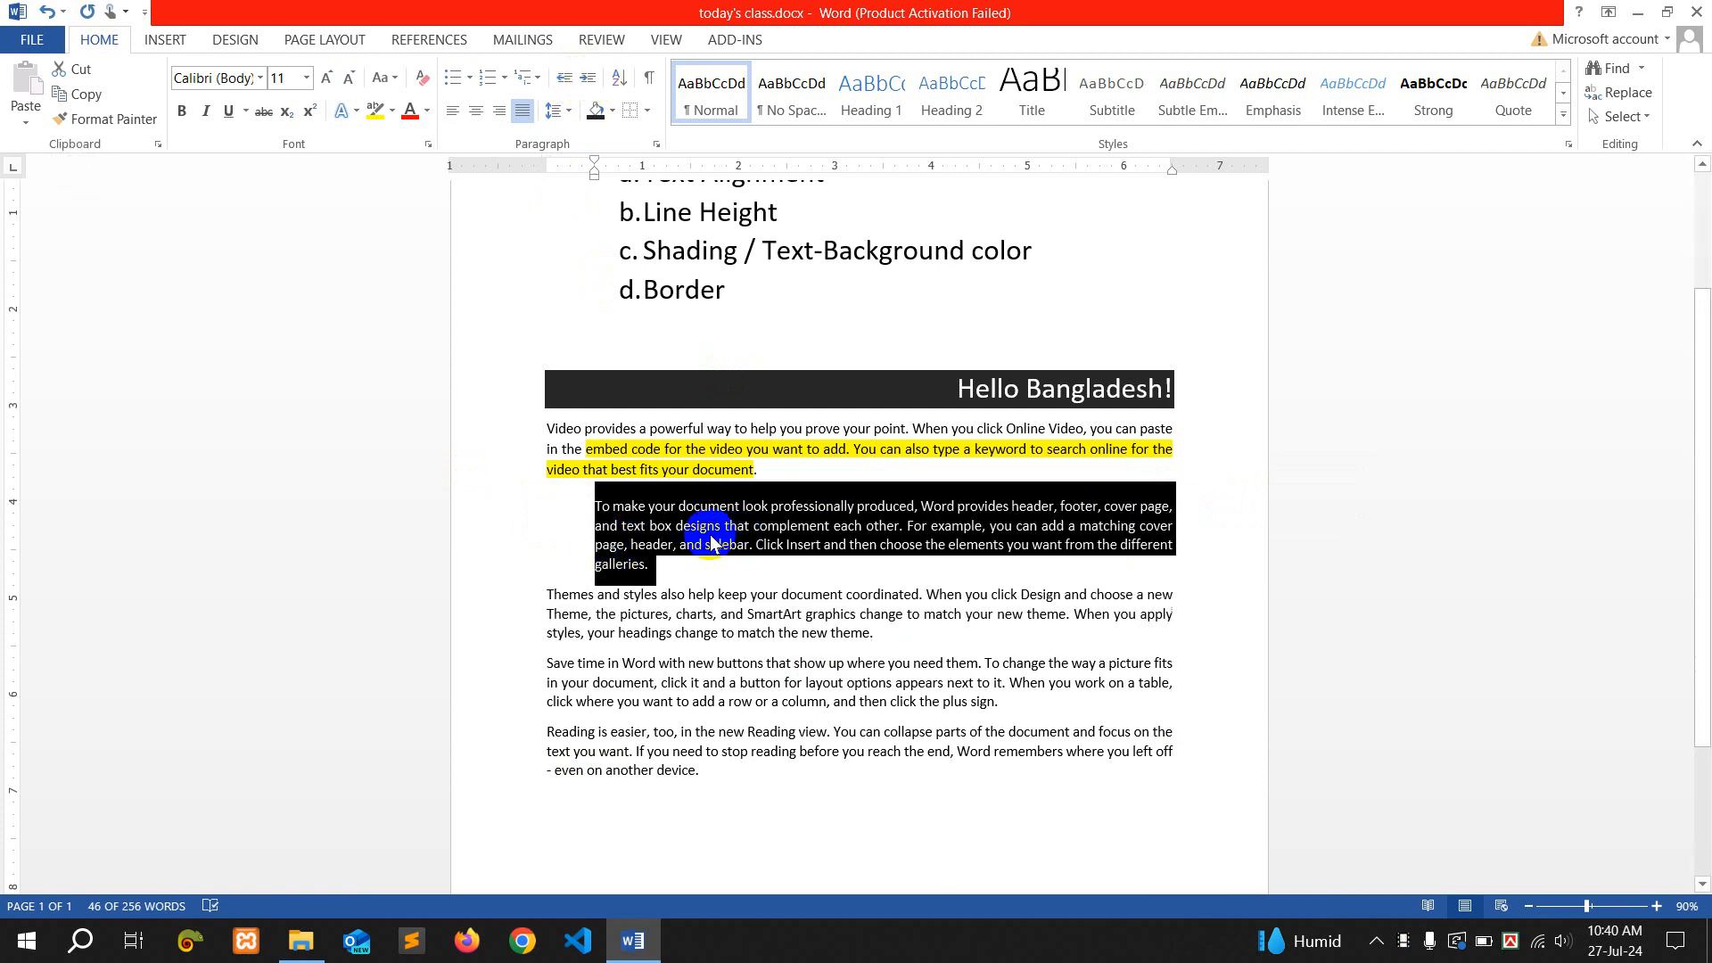
{"action": "left_click", "coordinate": [591, 80]}
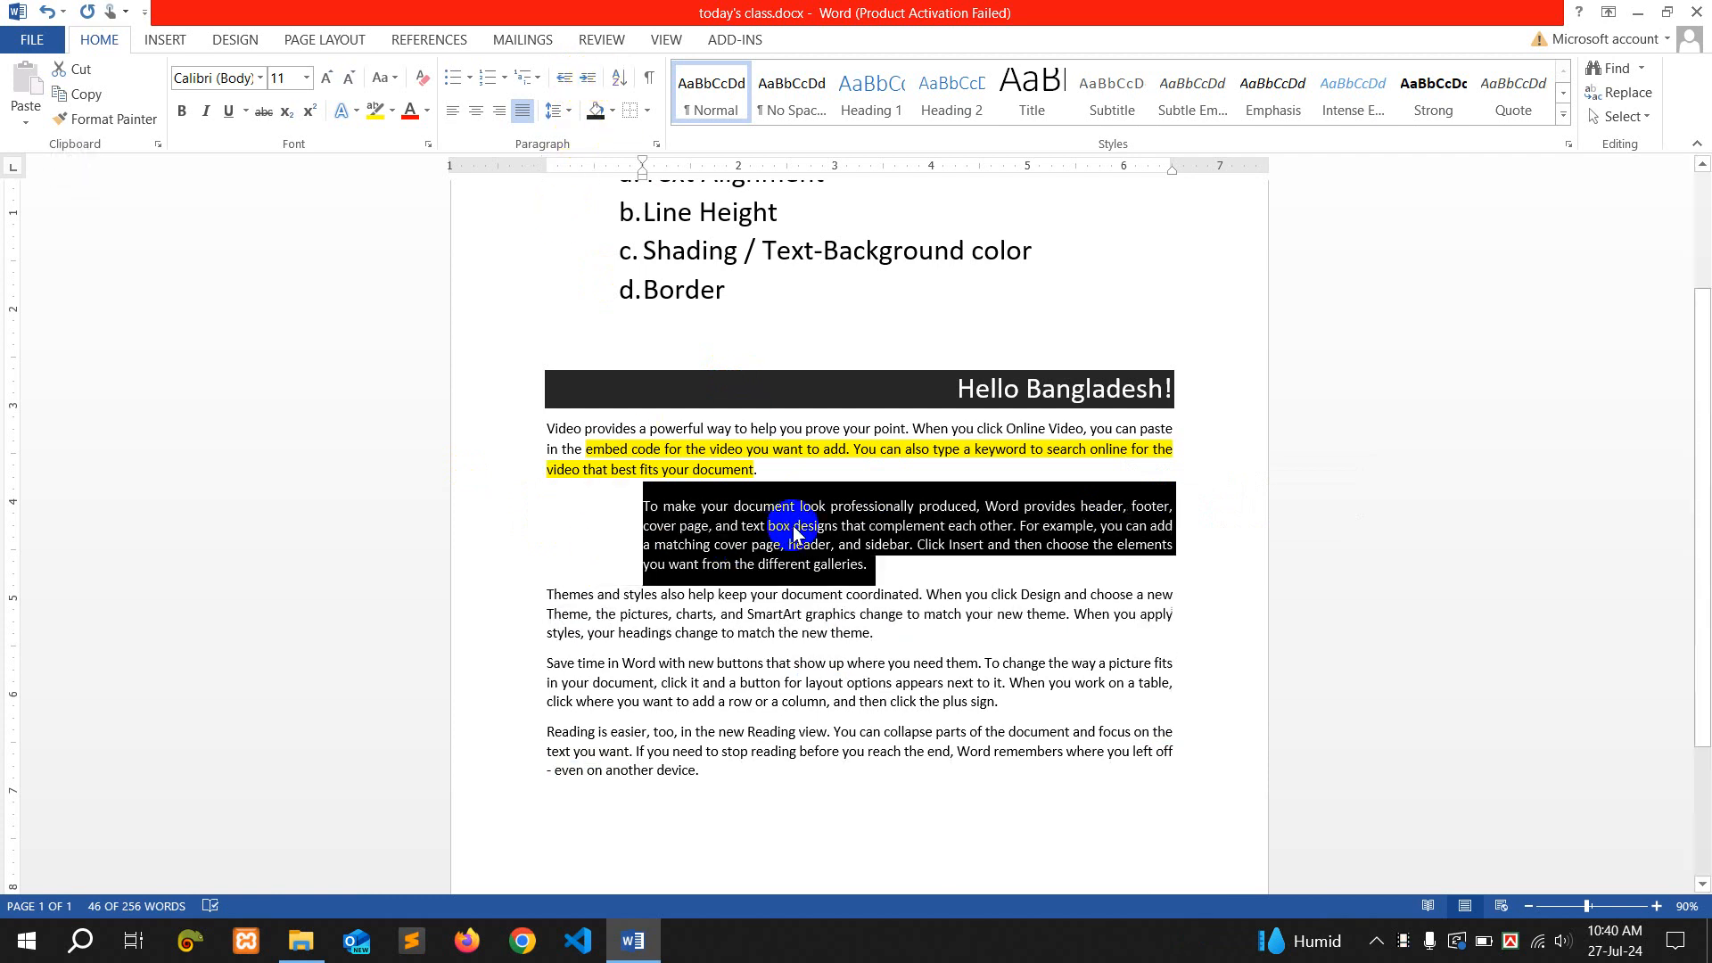
{"action": "left_click", "coordinate": [932, 527]}
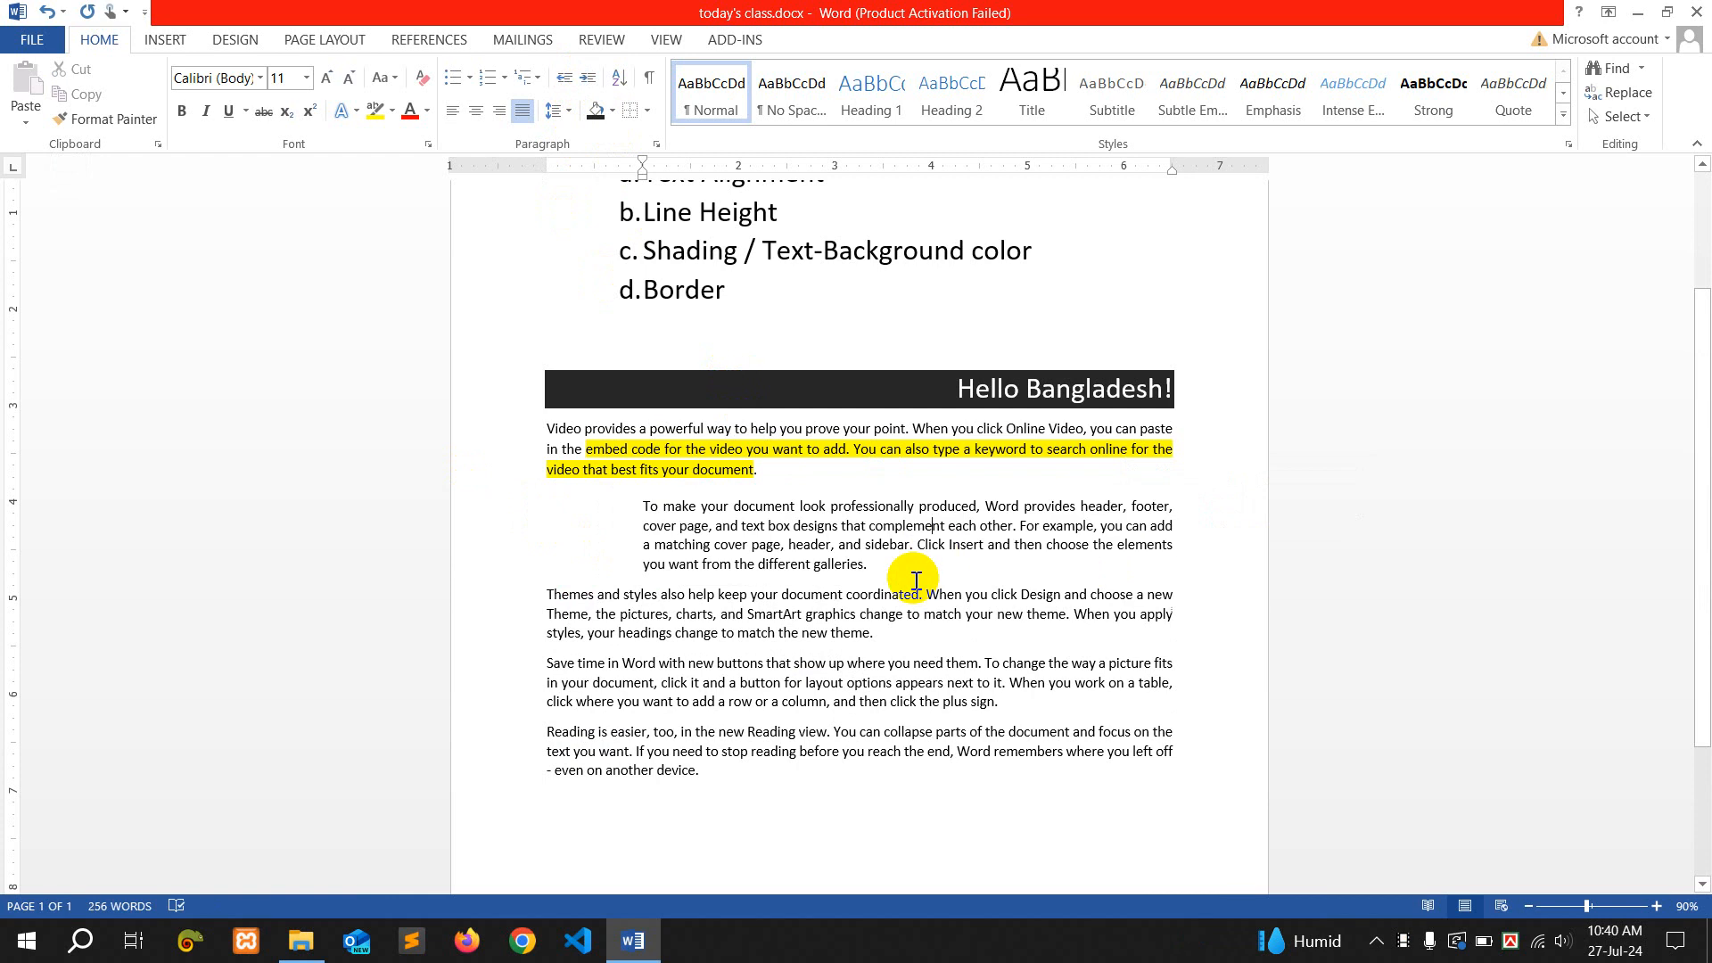
{"action": "left_click_drag", "start_coordinate": [887, 569], "coordinate": [667, 499]}
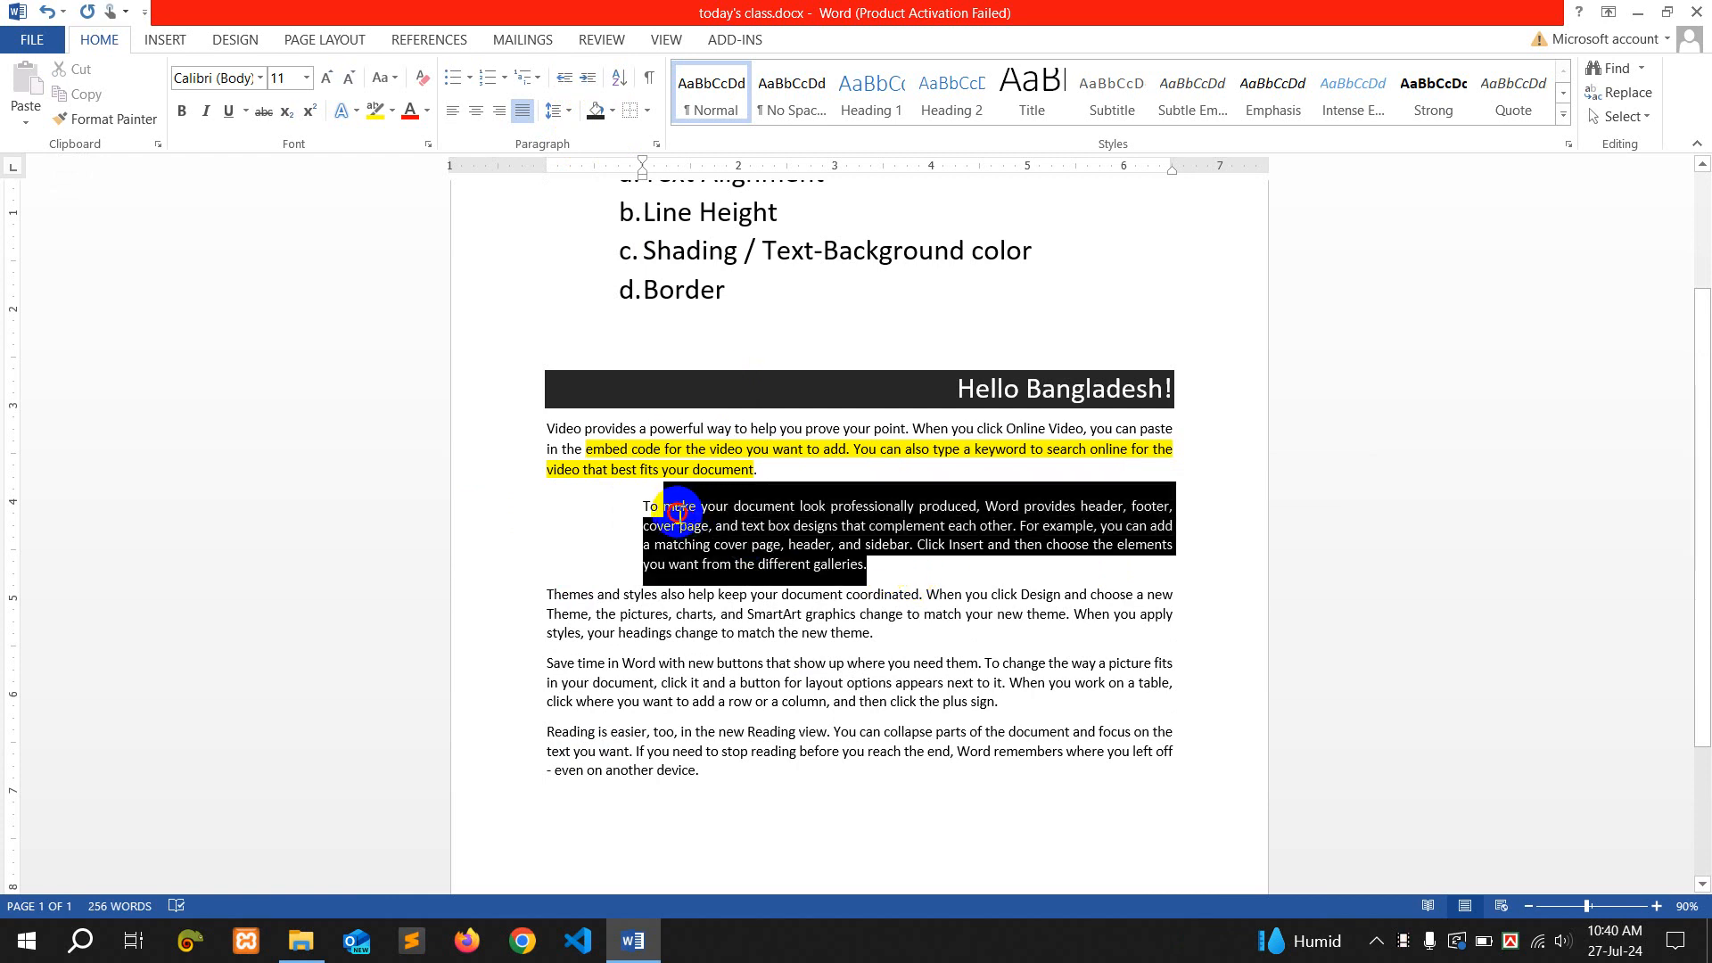
{"action": "left_click", "coordinate": [564, 78]}
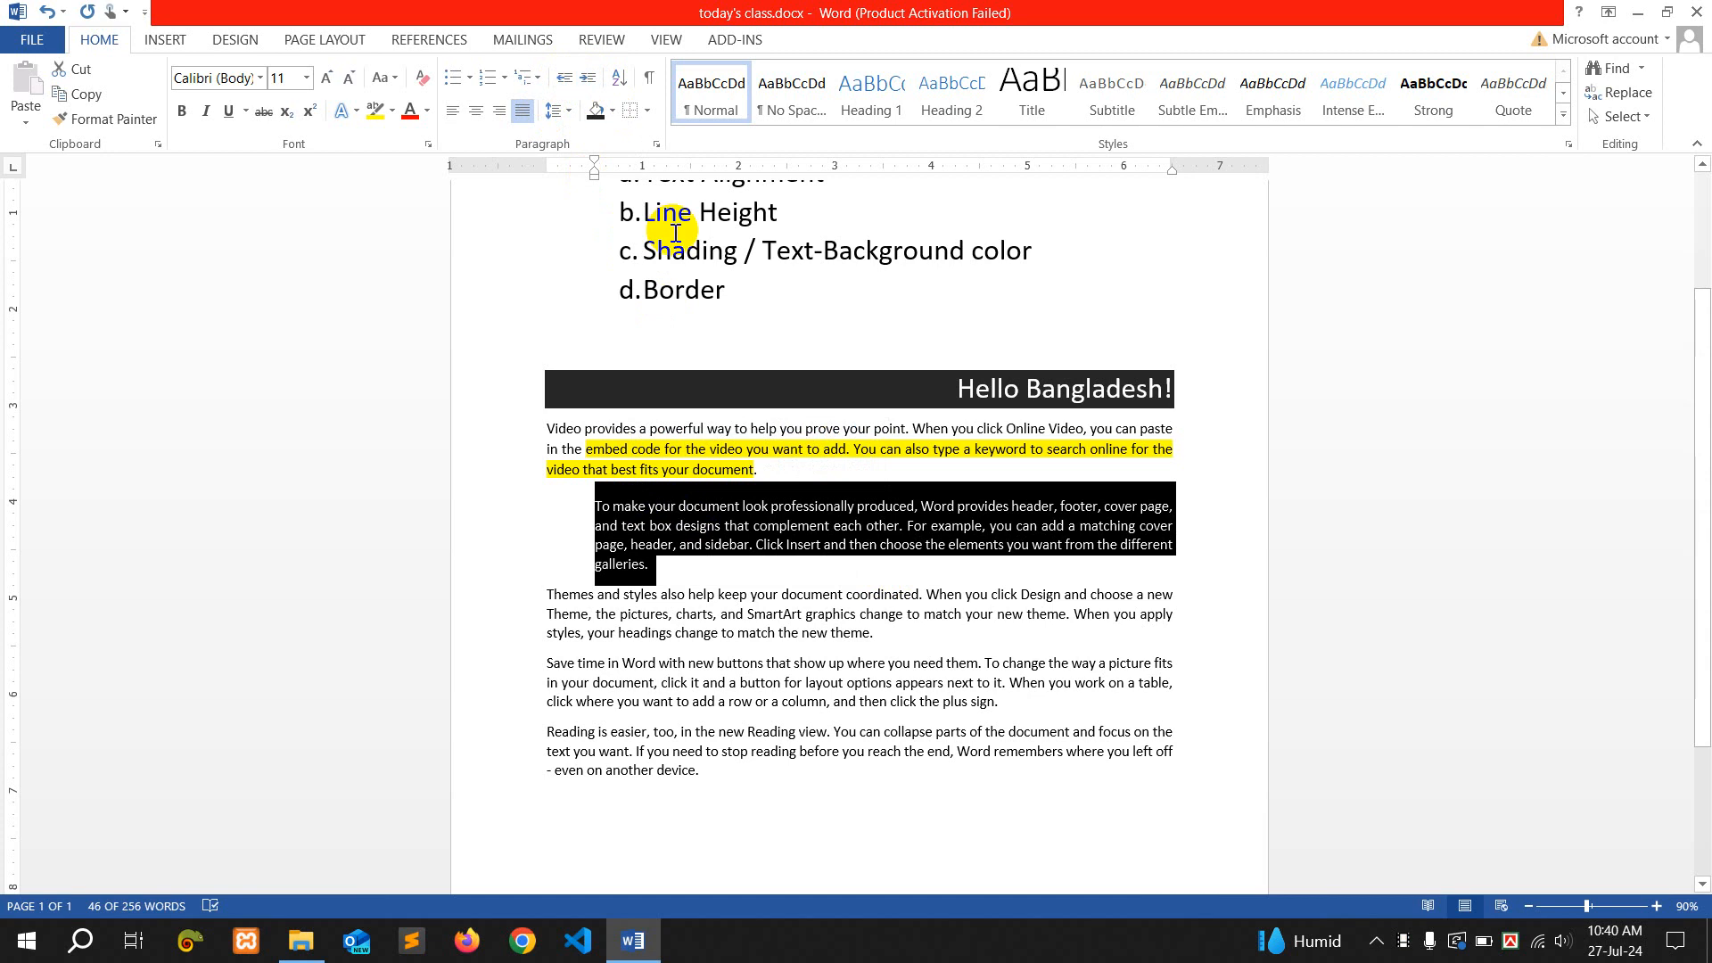
Enter the unordered letters A, C, B, F and E on separate lines below the last sample paragraph
{"action": "scroll", "coordinate": [727, 589], "scroll_direction": "down", "scroll_amount": 3}
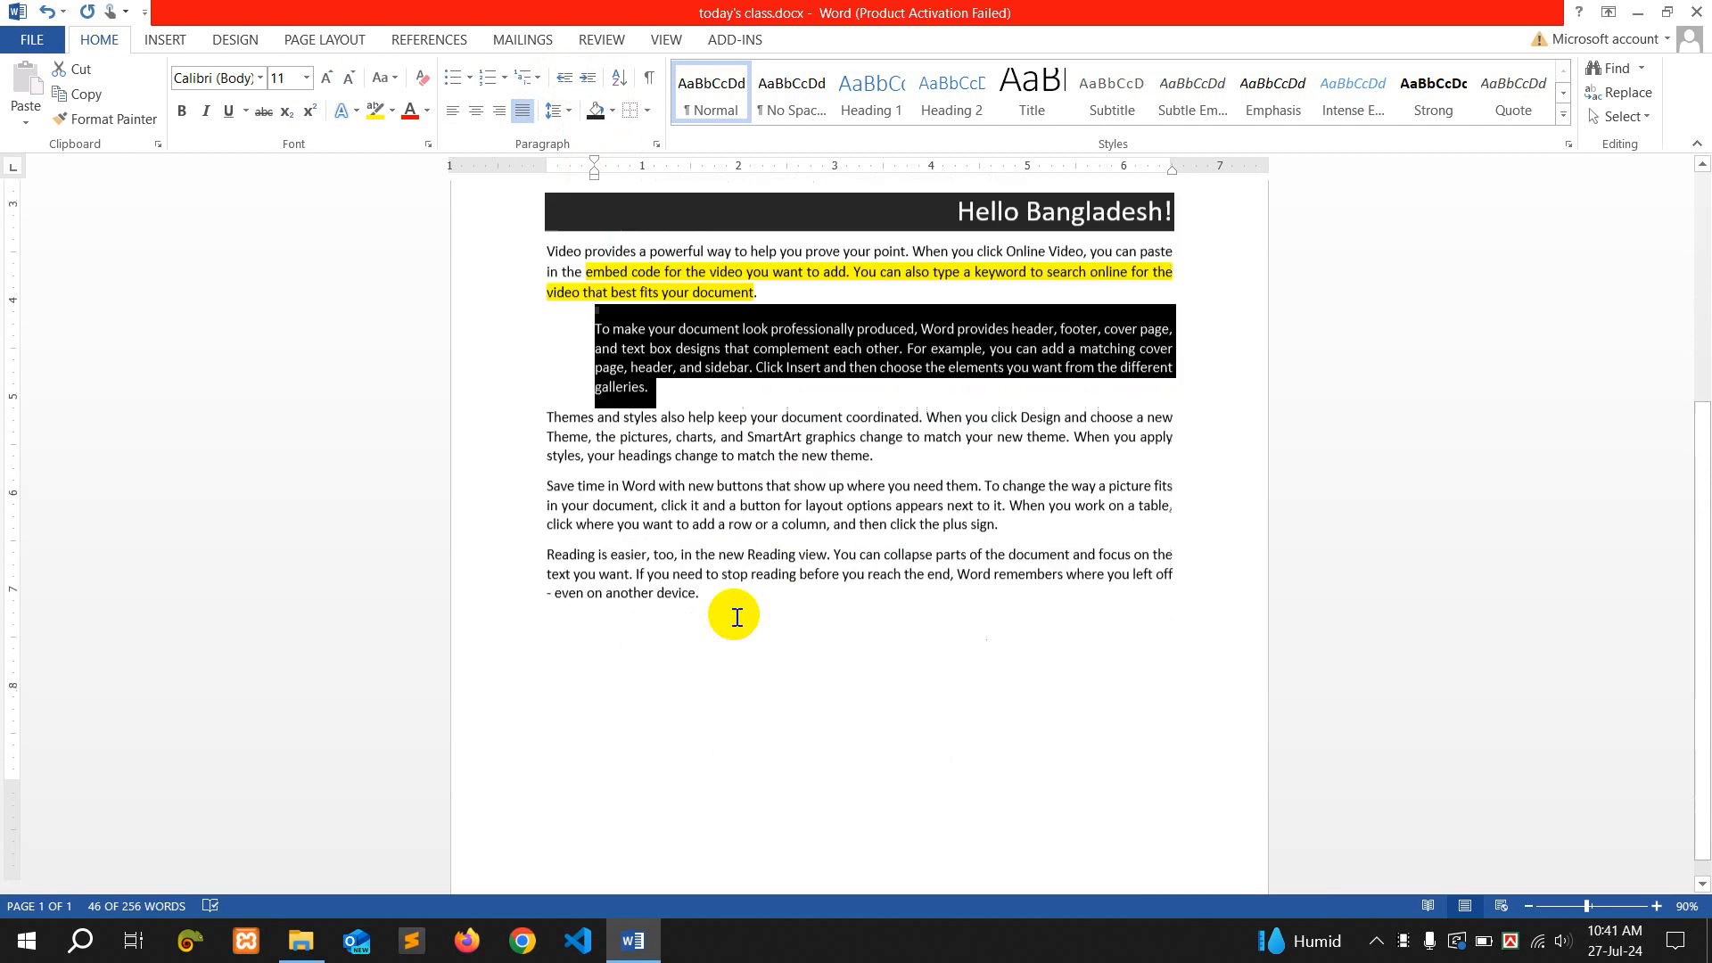
{"action": "left_click", "coordinate": [743, 610]}
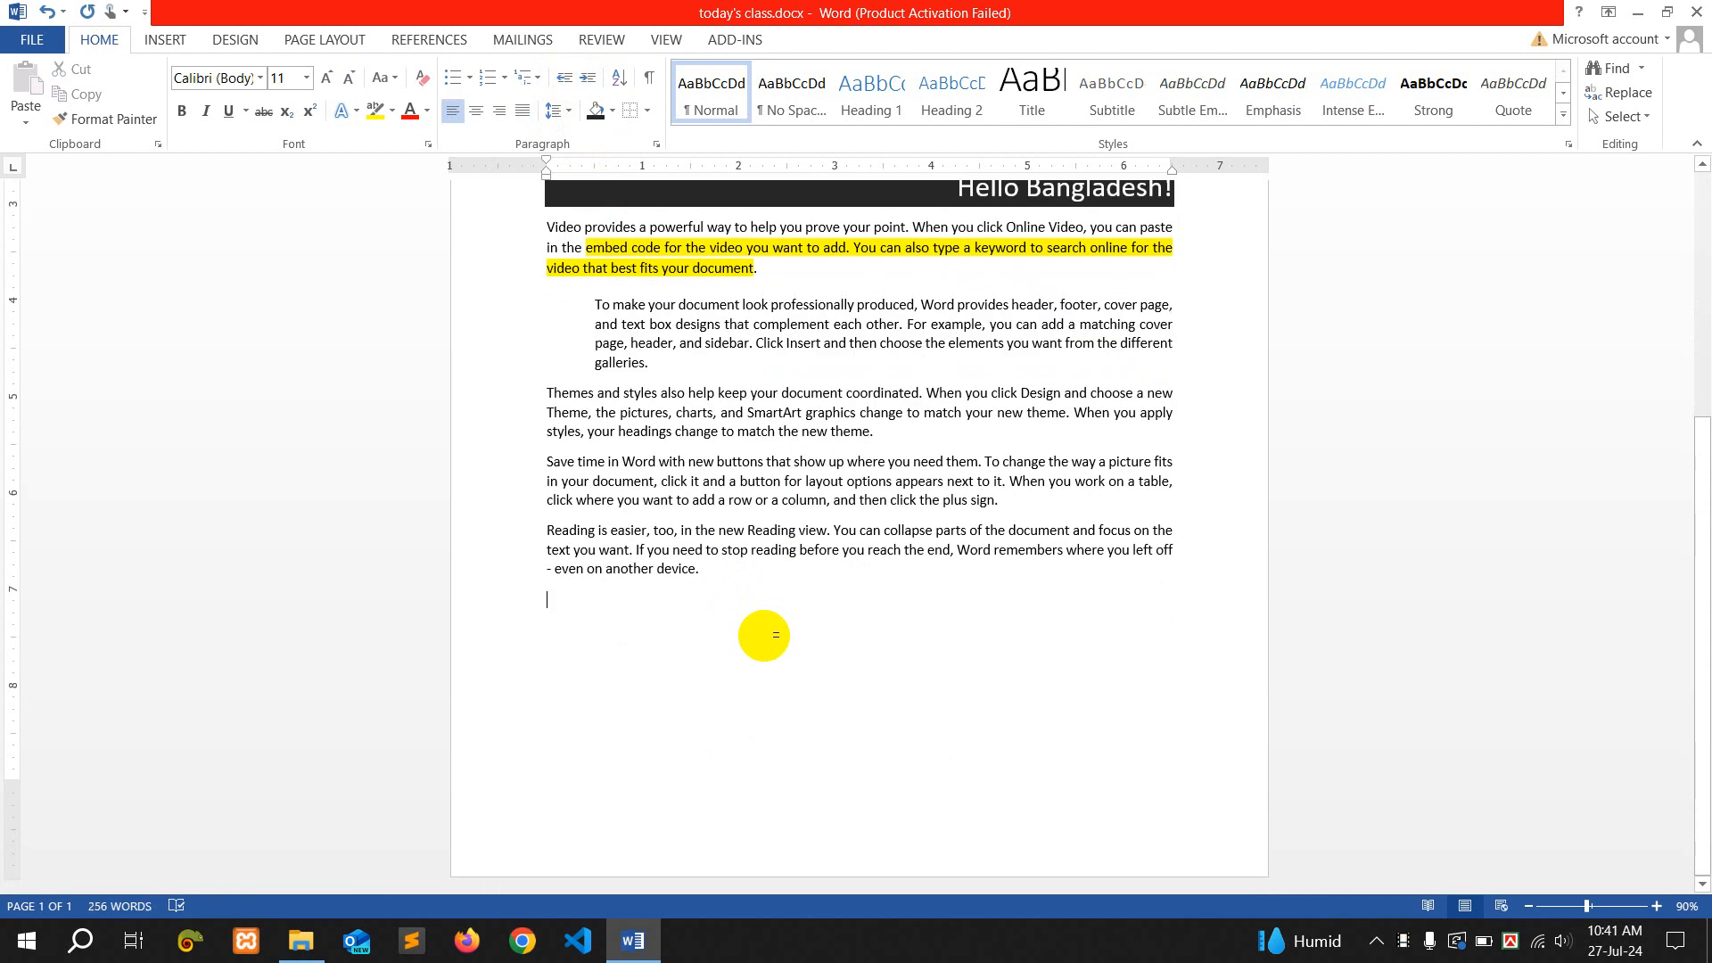
{"action": "type", "text": "A"}
{"action": "key", "text": "Return"}
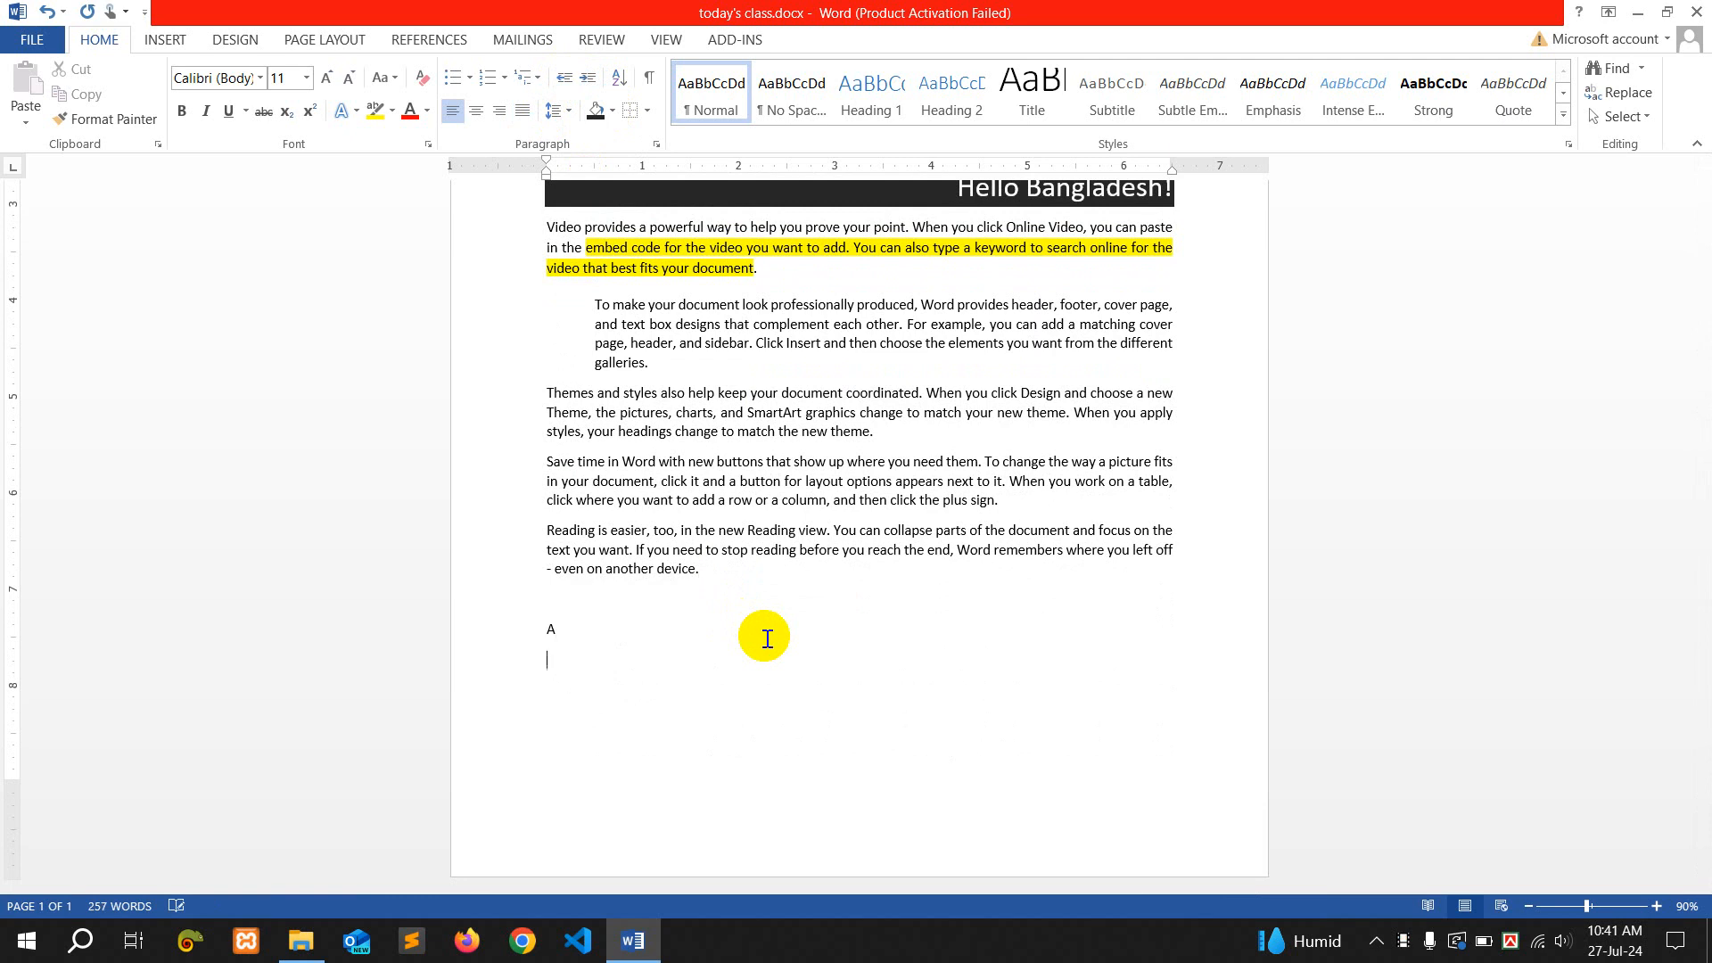
{"action": "type", "text": "C"}
{"action": "key", "text": "Return"}
{"action": "key", "text": "ctrl+Return"}
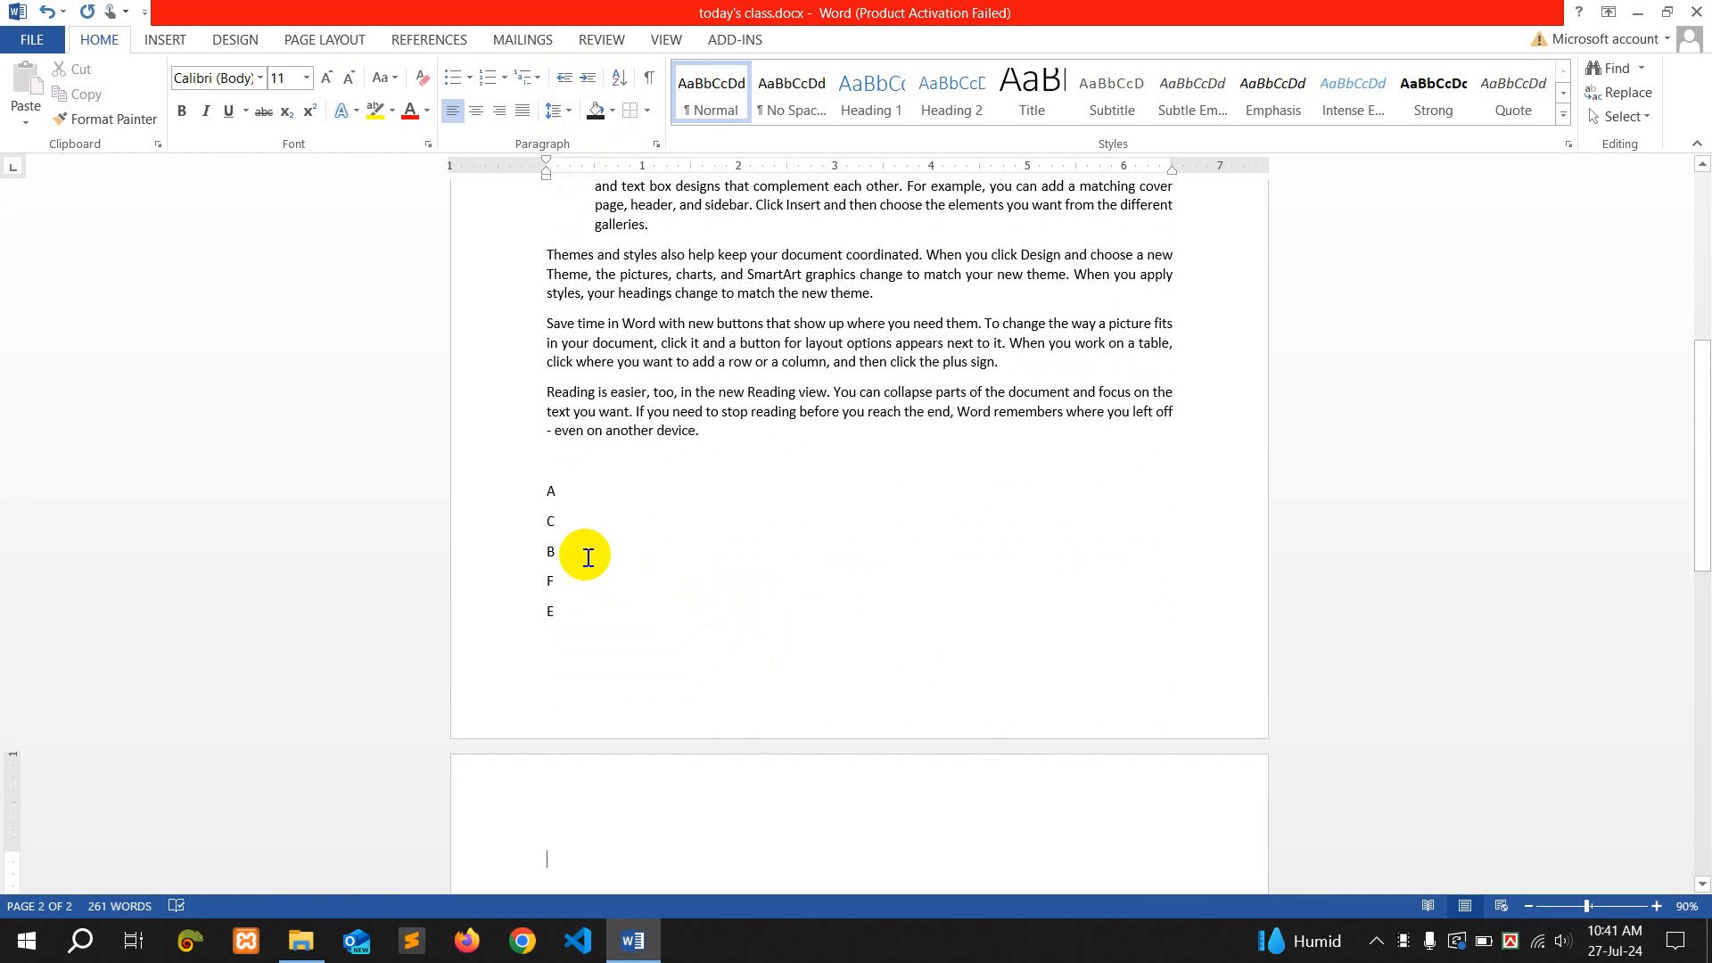
Delete the sample paragraph starting "Reading is easier" and extend the letter list with Y and Z below E
{"action": "left_click_drag", "start_coordinate": [536, 394], "coordinate": [706, 439]}
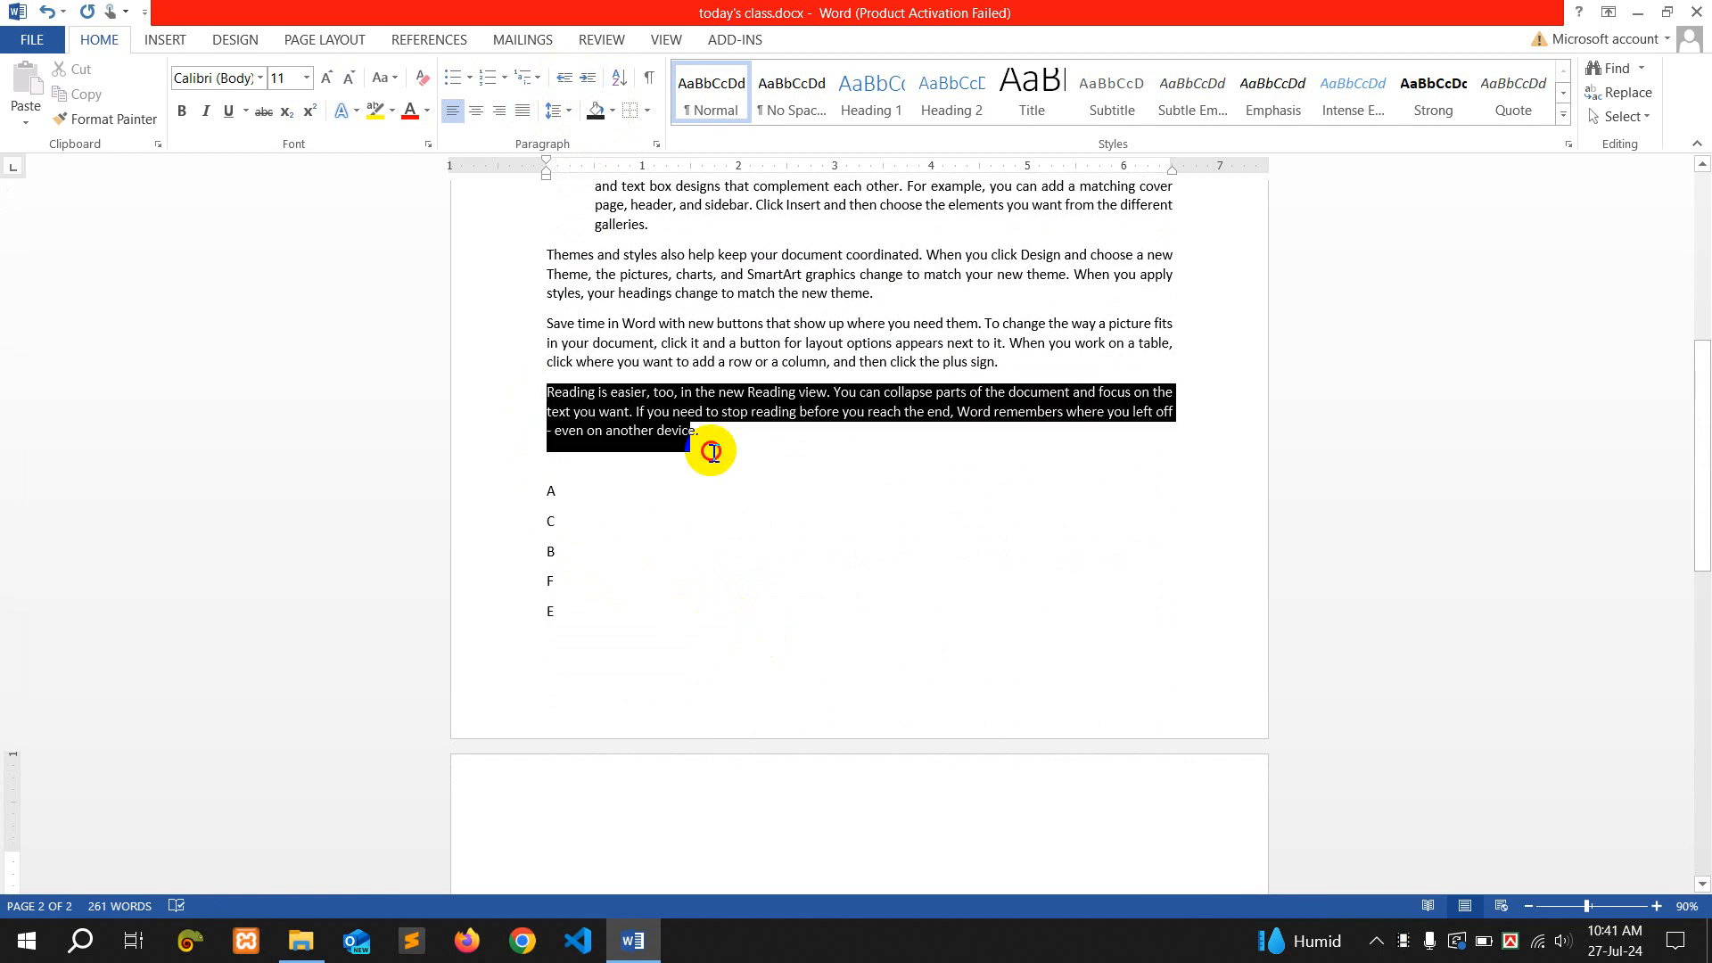
{"action": "key", "text": "Delete"}
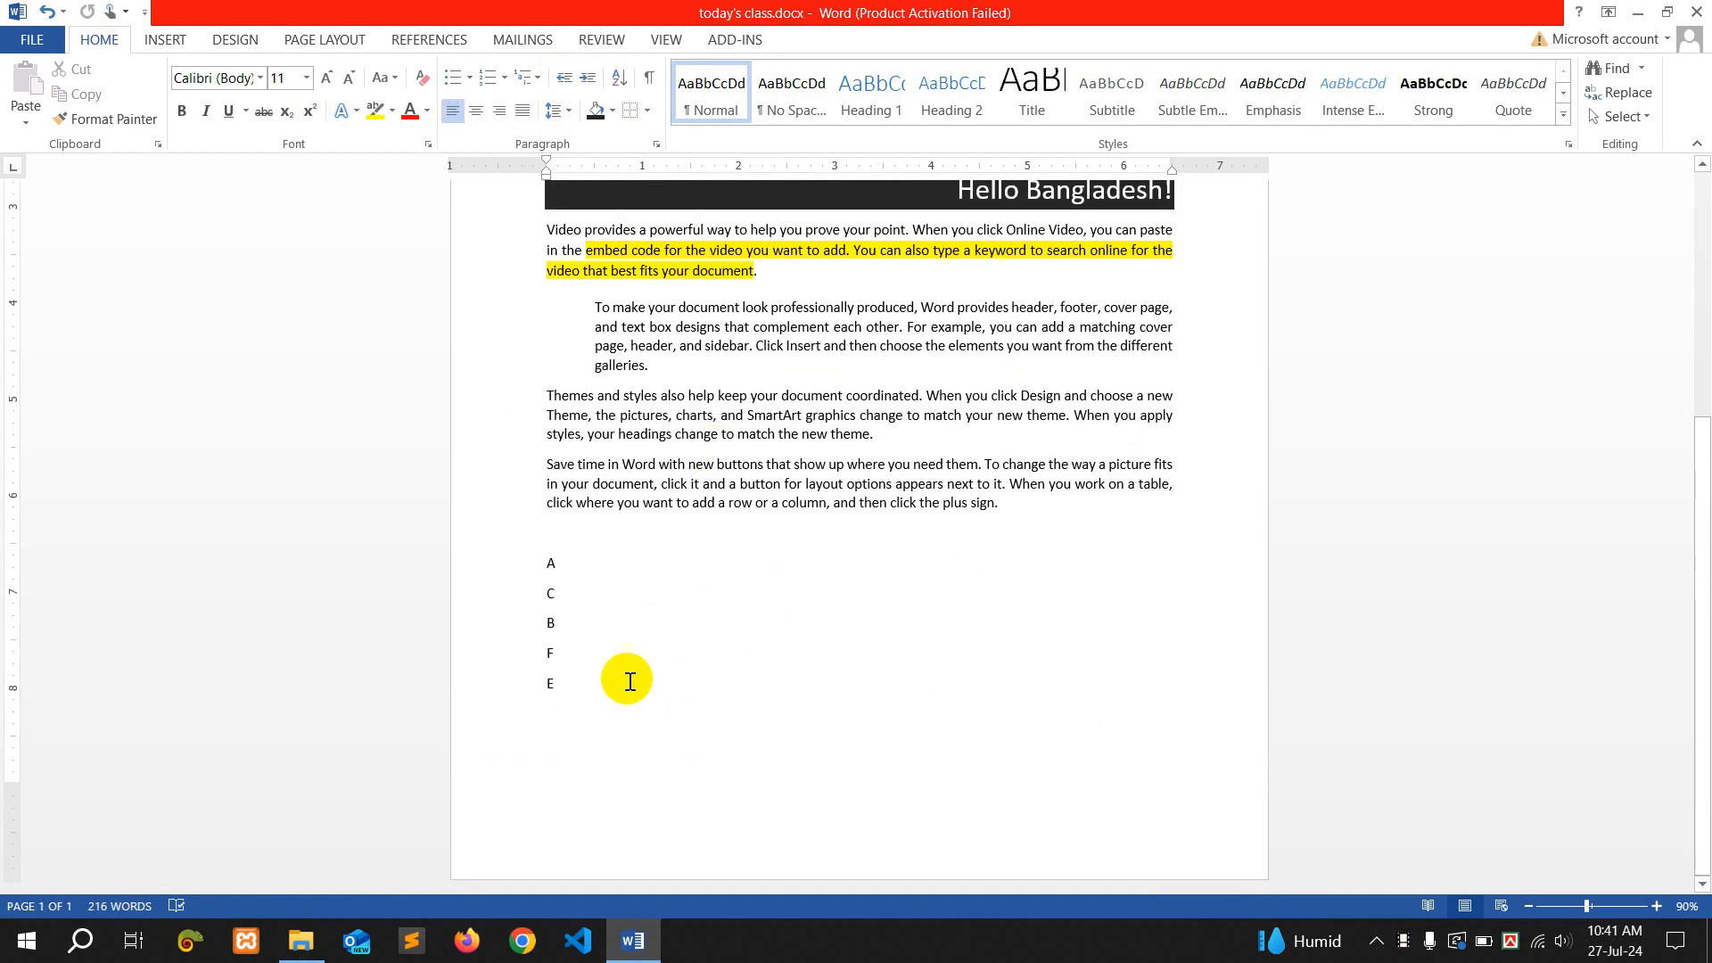
{"action": "left_click", "coordinate": [630, 670]}
{"action": "key", "text": "Return"}
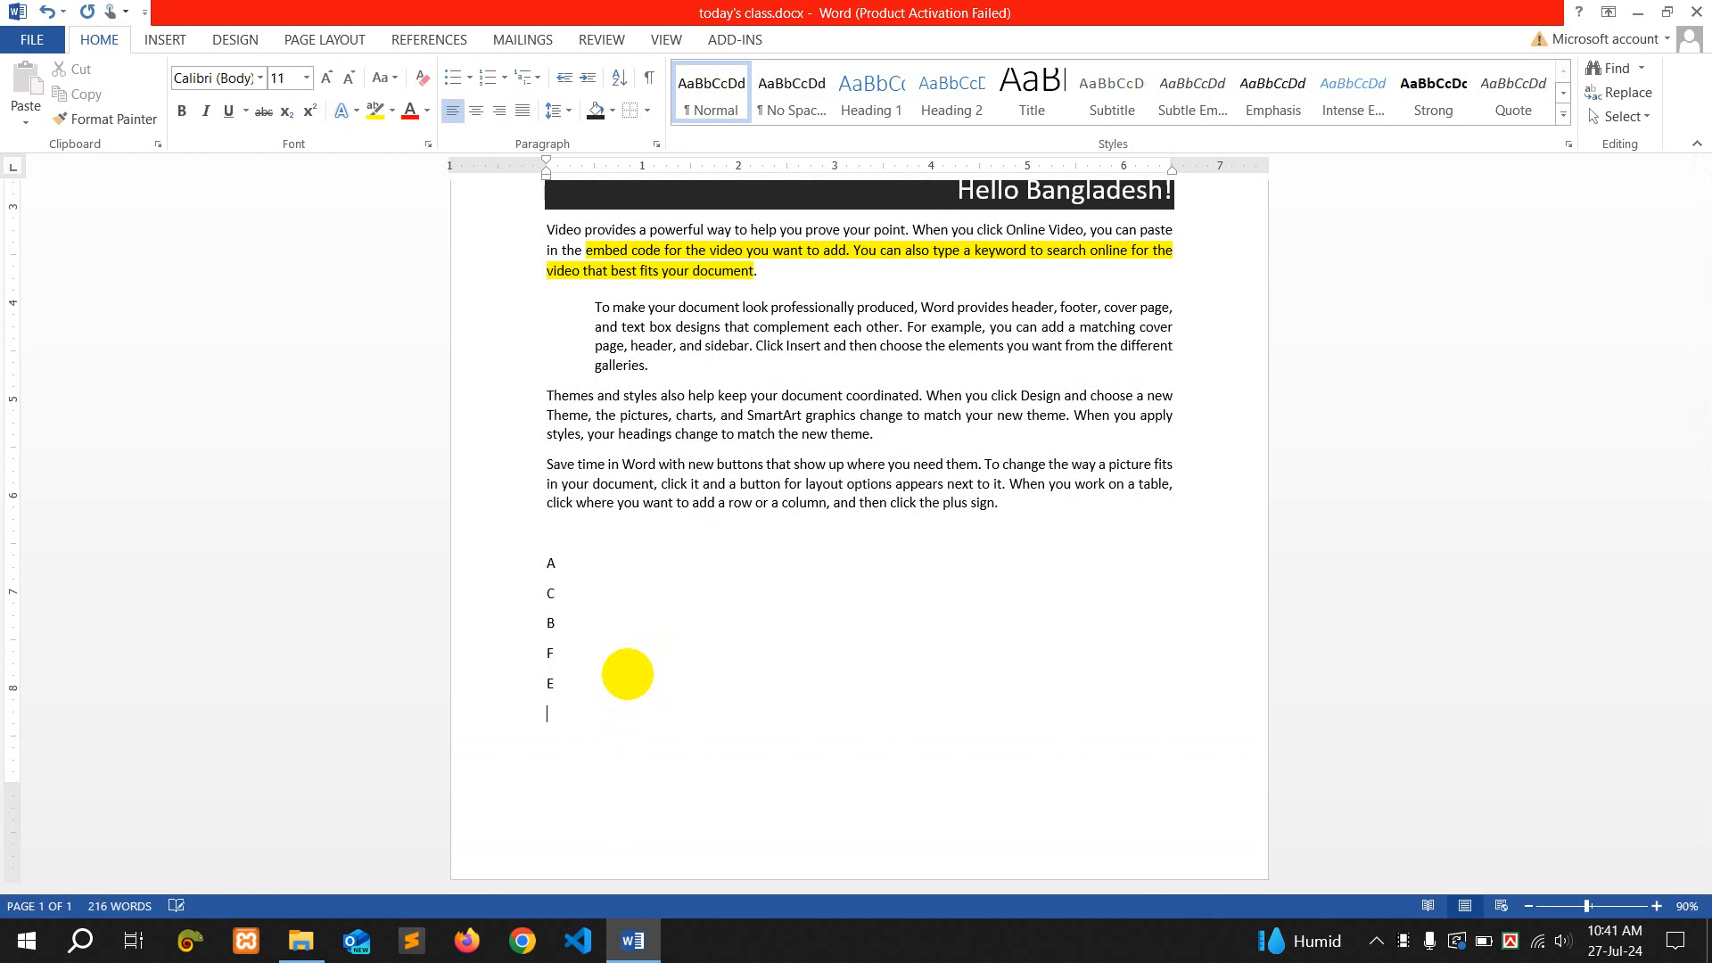
{"action": "type", "text": "y"}
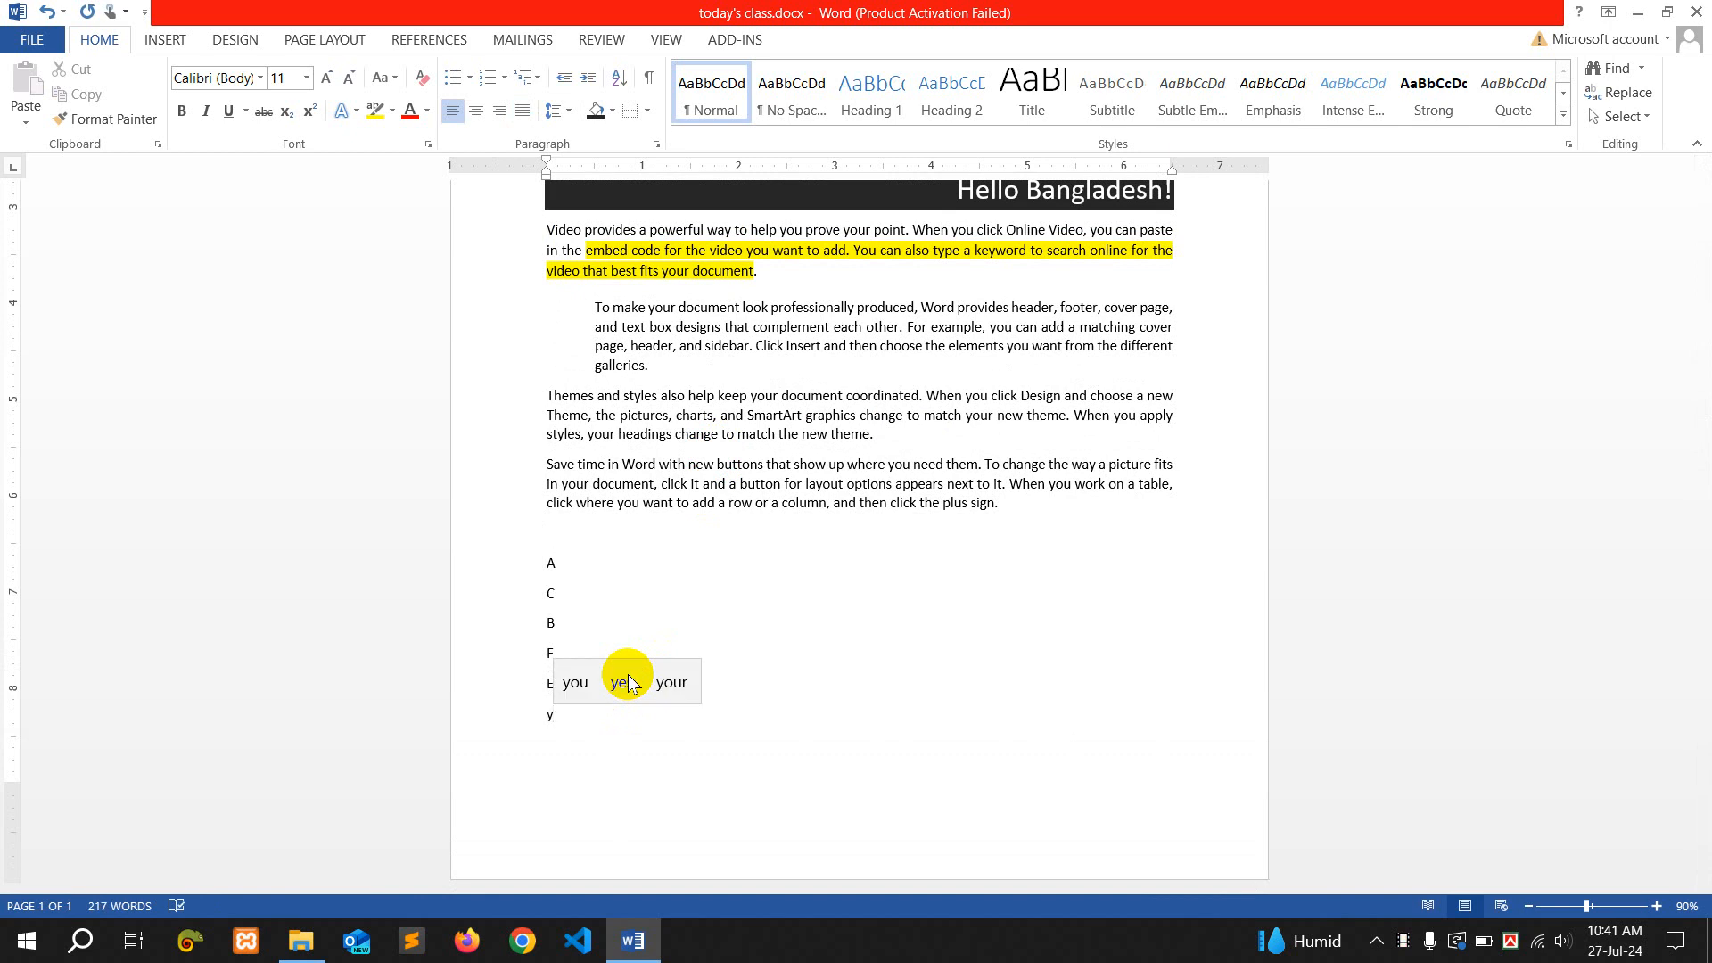
{"action": "key", "text": "Return"}
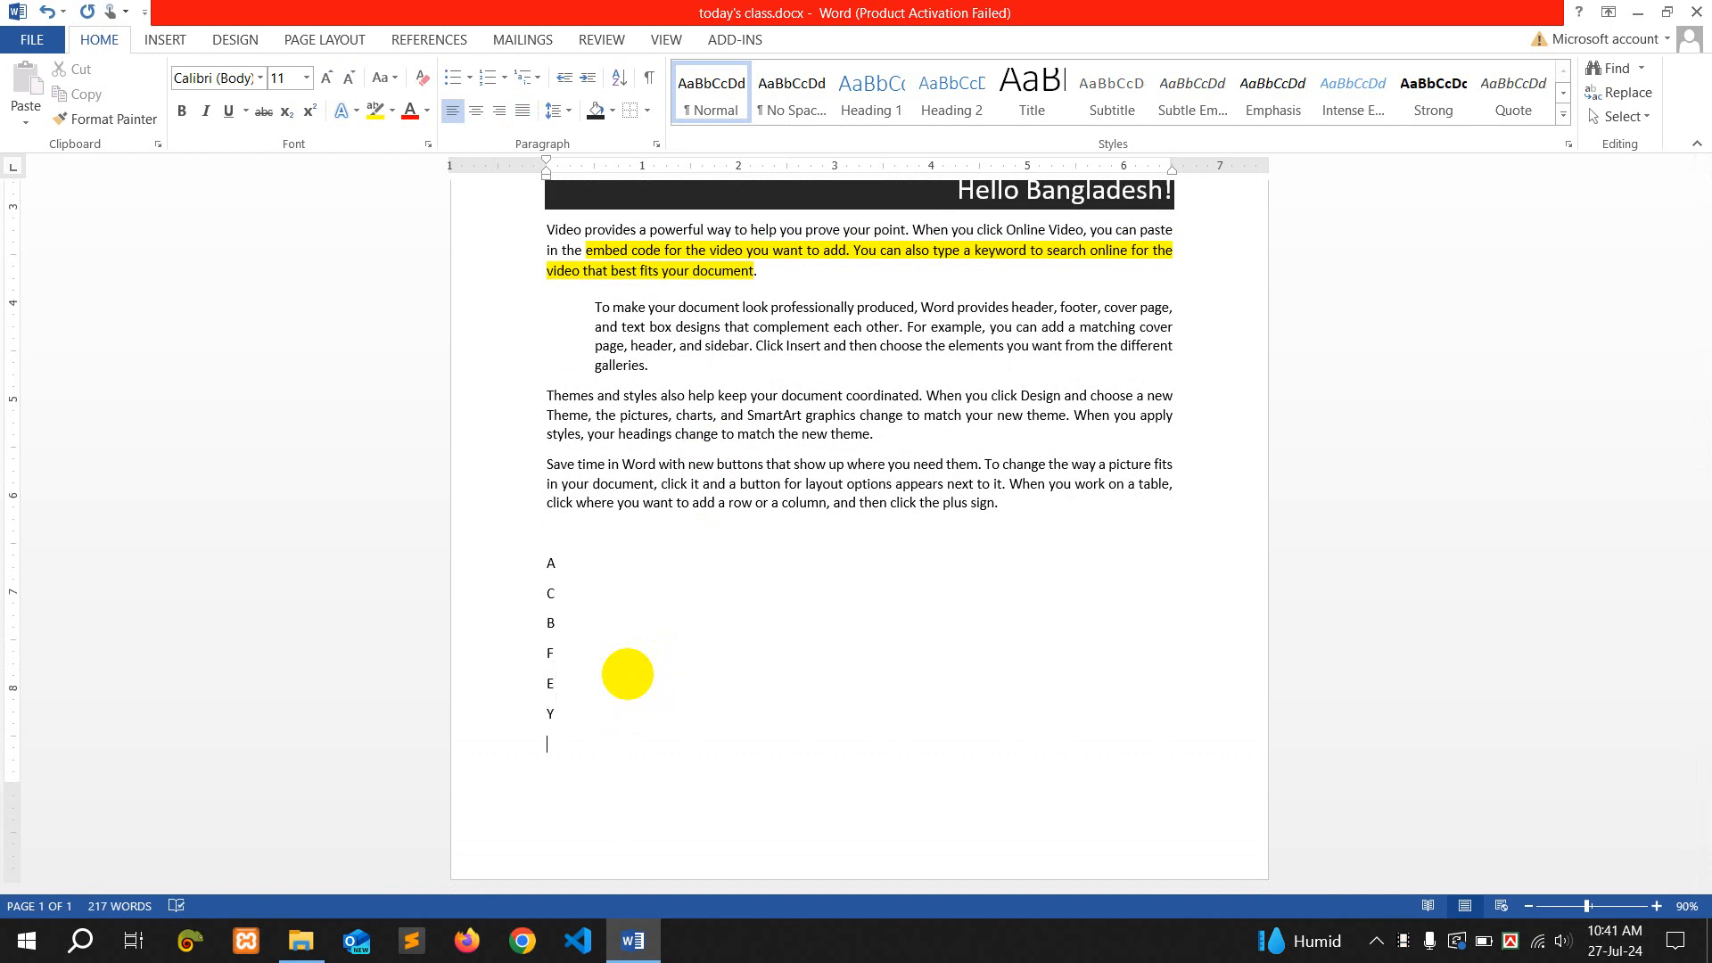
{"action": "type", "text": "z"}
{"action": "key", "text": "Return"}
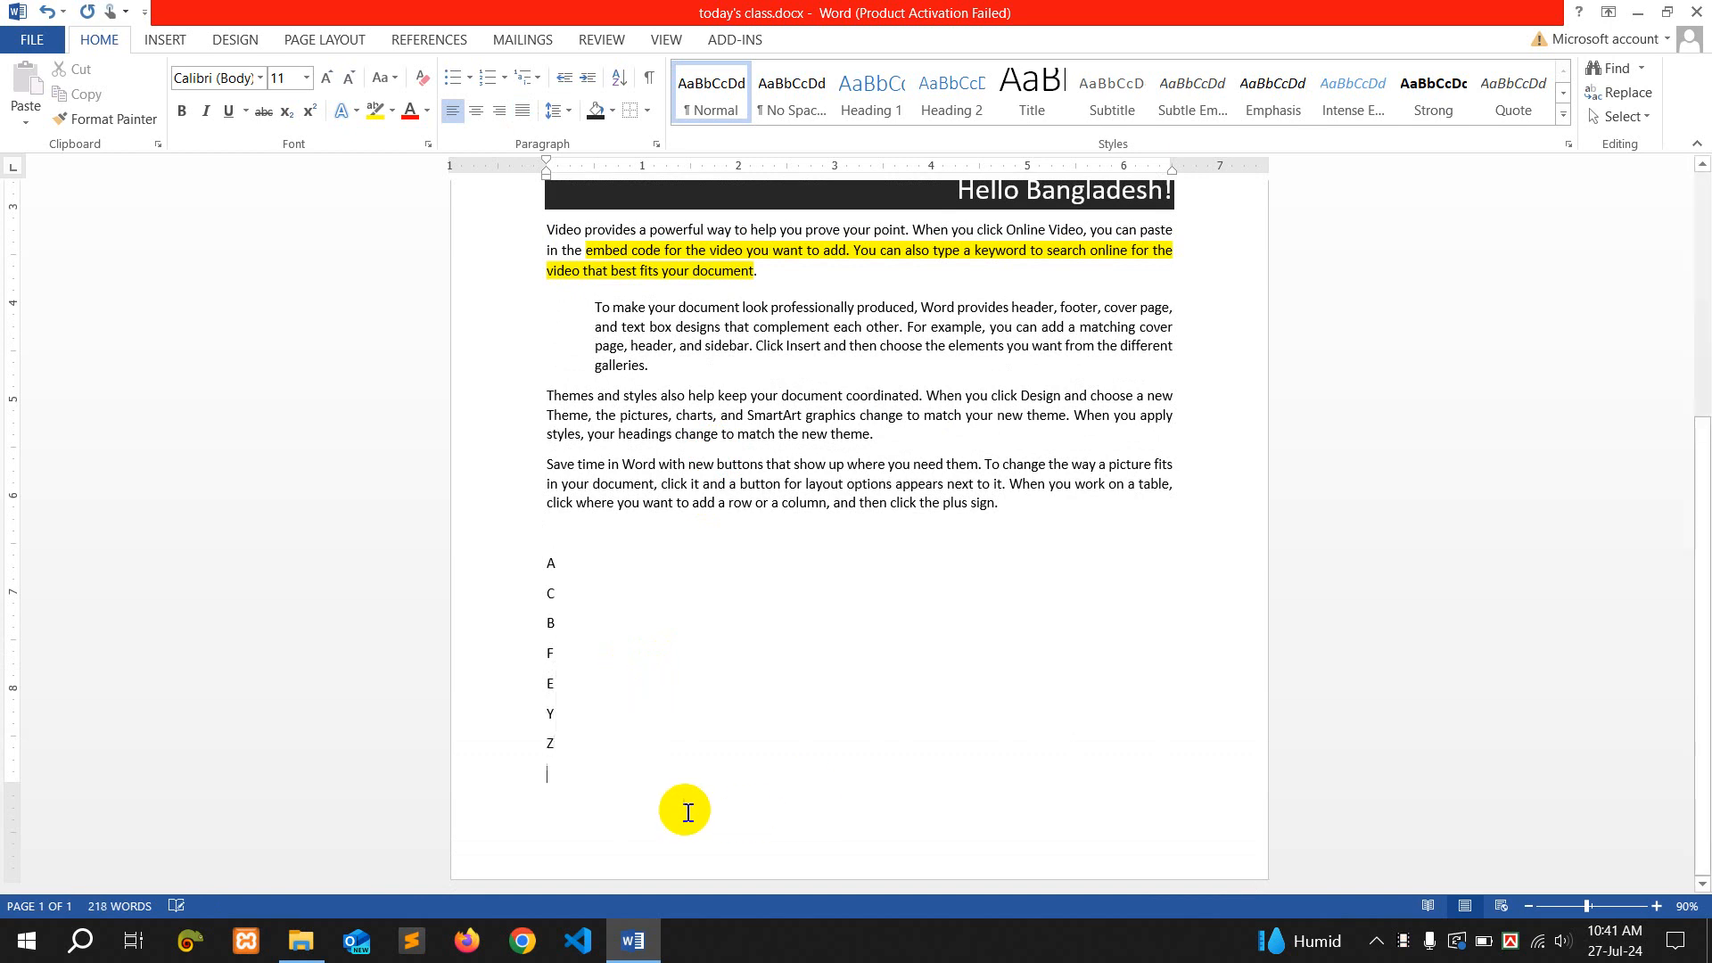
Sort the seven letter lines by paragraphs as text in ascending order, with no header row
{"action": "left_click_drag", "start_coordinate": [546, 556], "coordinate": [607, 730]}
{"action": "left_click", "coordinate": [586, 765]}
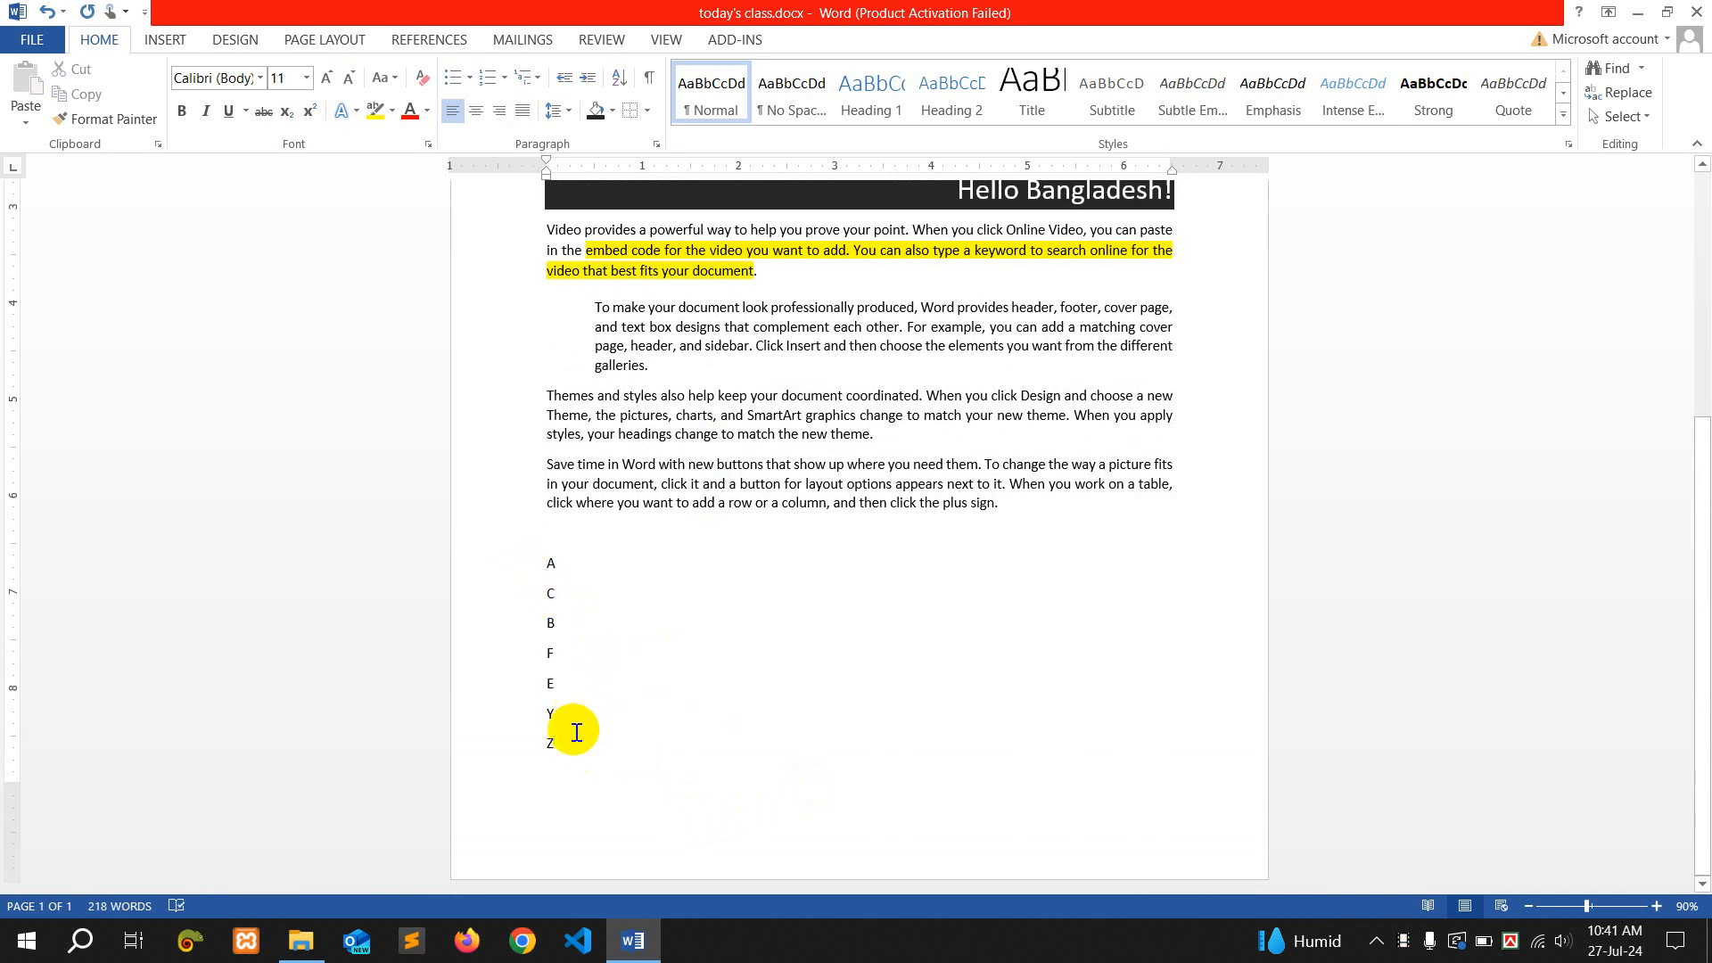
{"action": "left_click_drag", "start_coordinate": [557, 727], "coordinate": [538, 560]}
{"action": "left_click", "coordinate": [647, 670]}
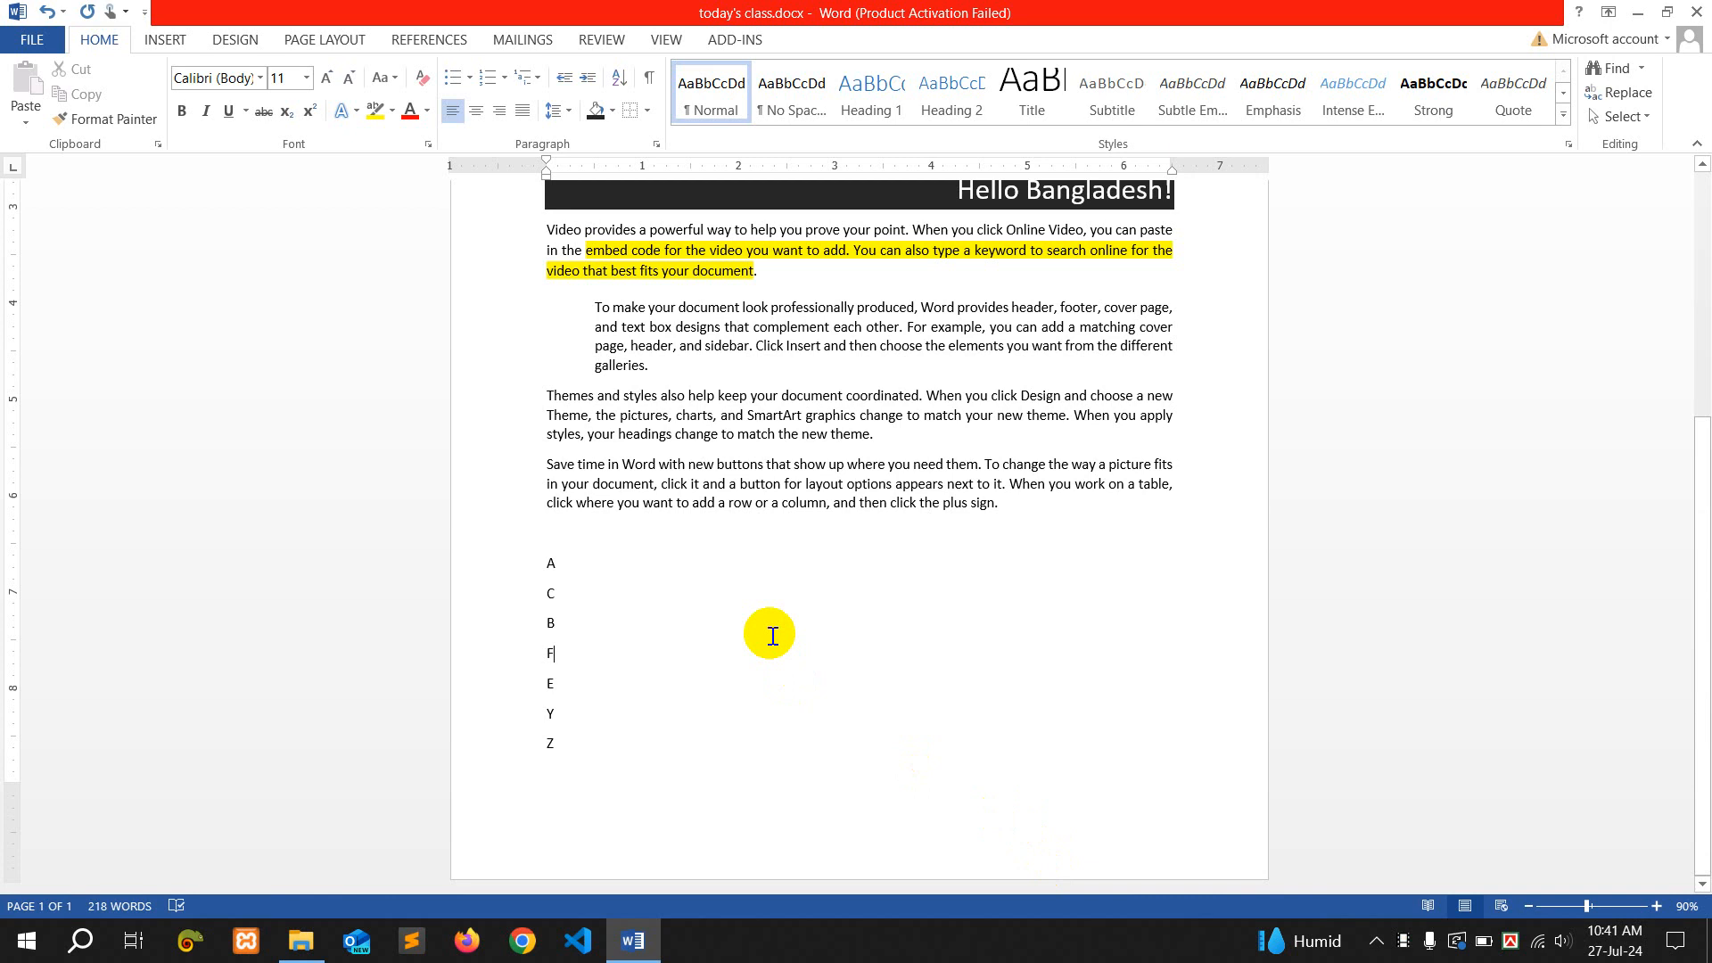
{"action": "left_click_drag", "start_coordinate": [547, 565], "coordinate": [587, 758]}
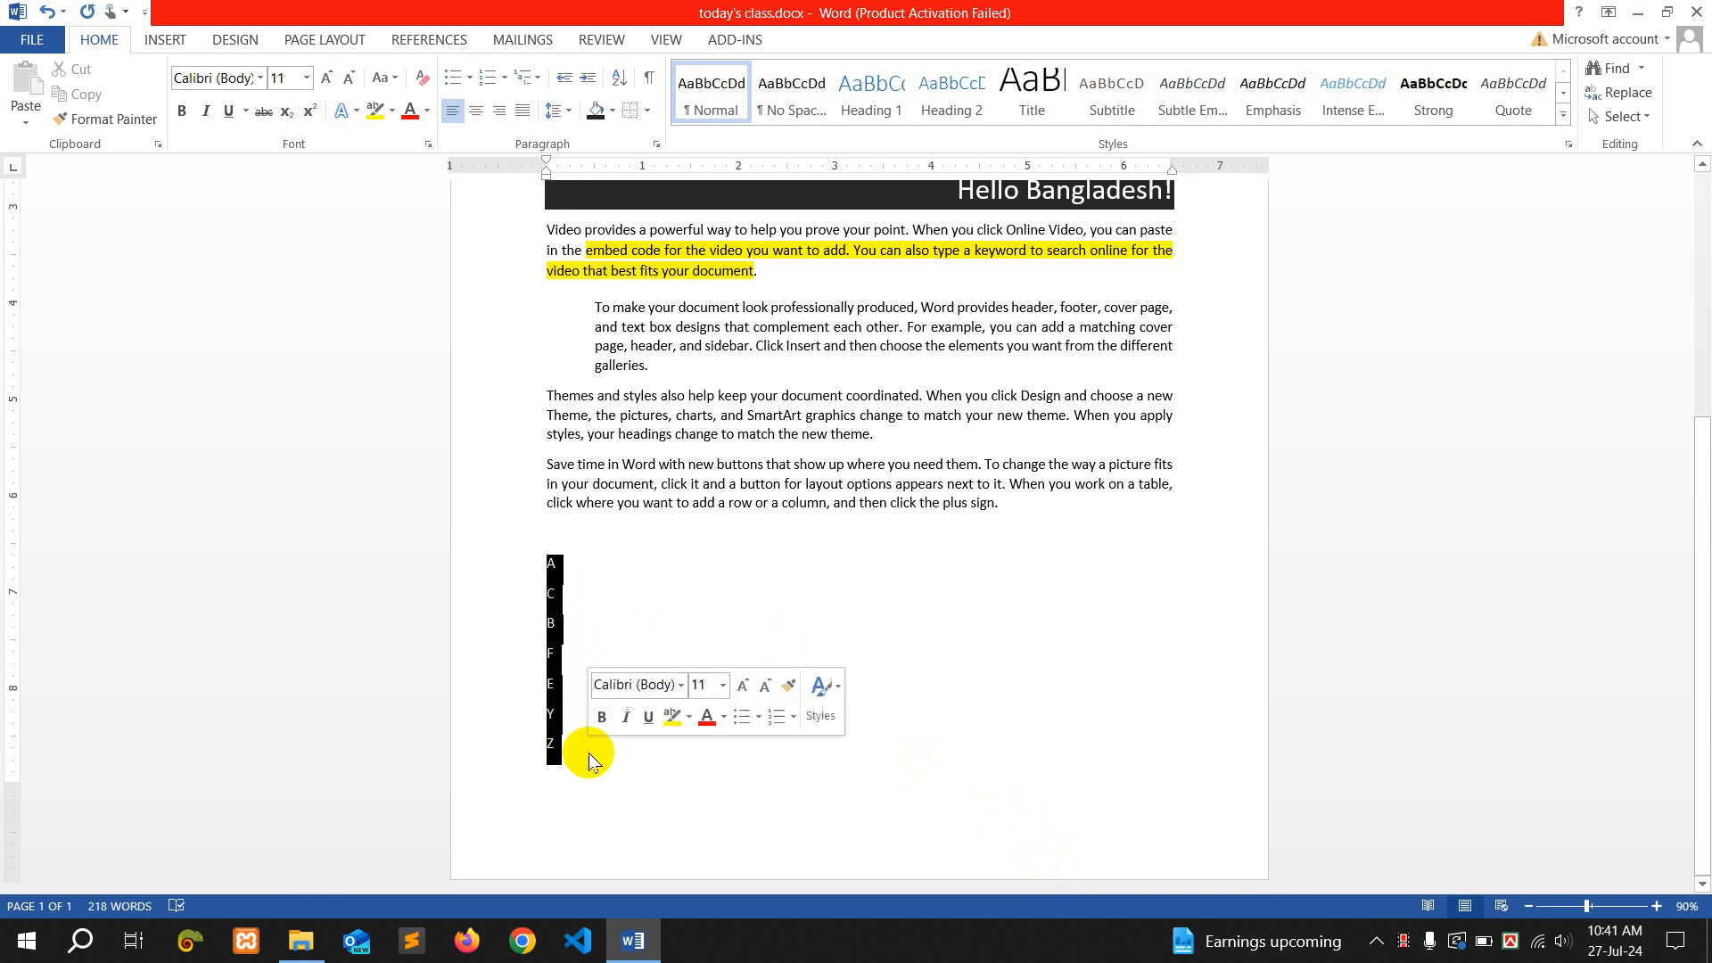
{"action": "left_click", "coordinate": [621, 82]}
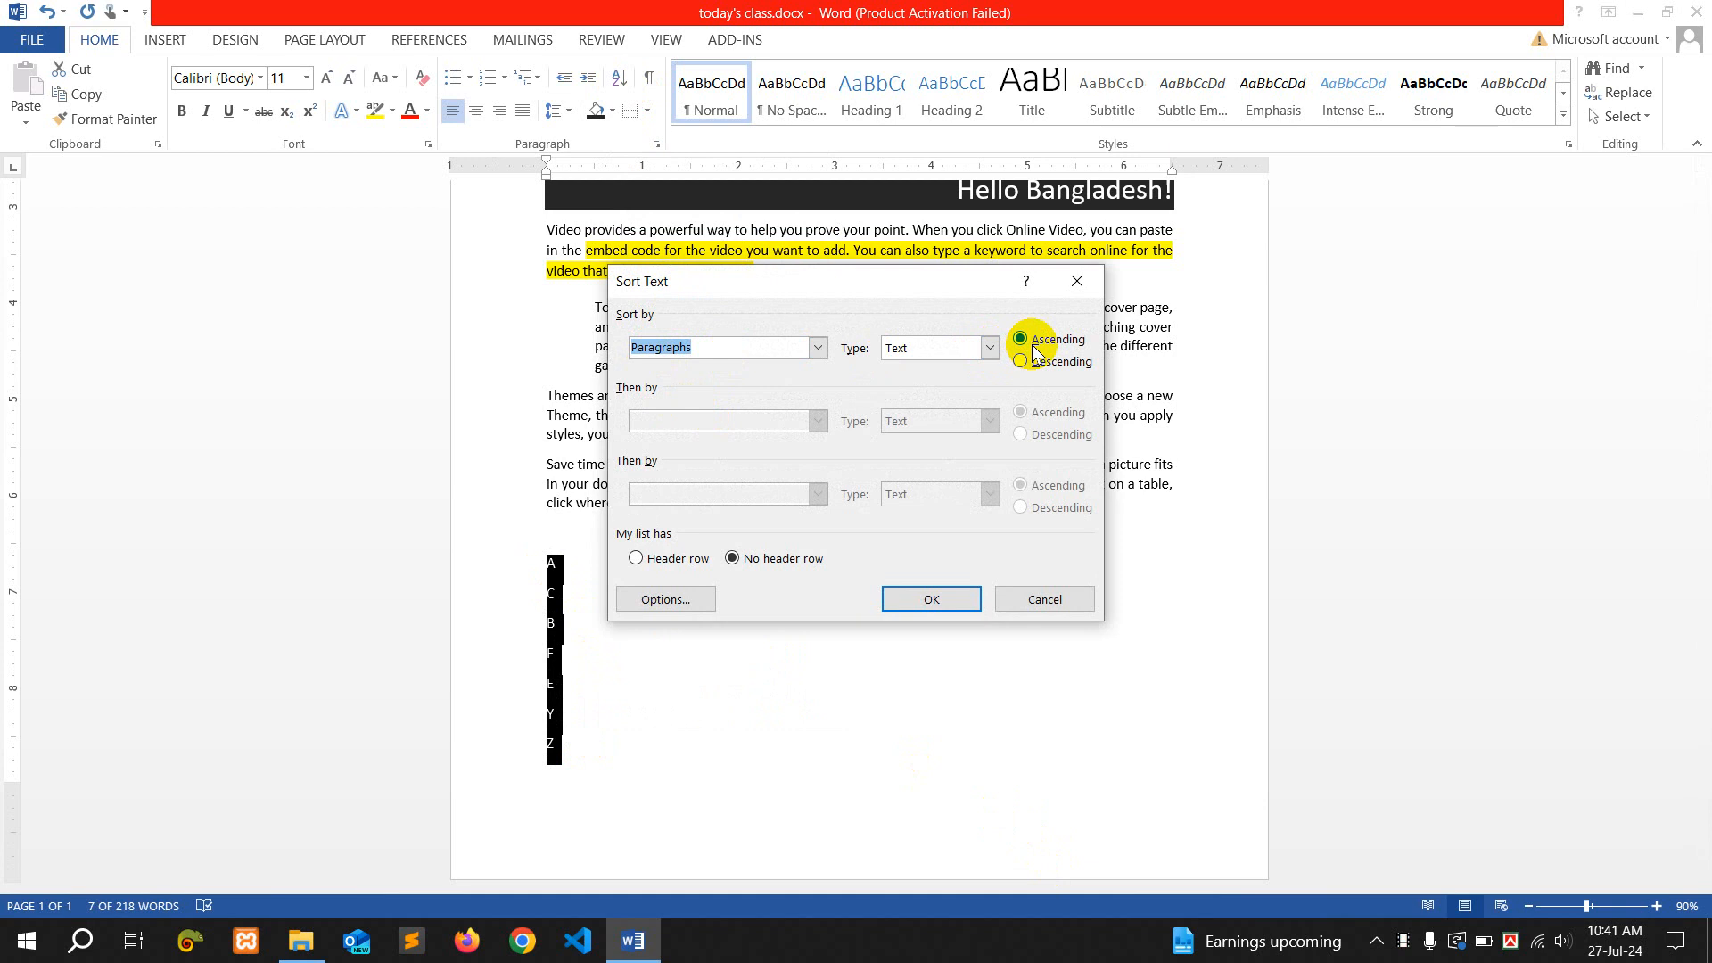
{"action": "left_click", "coordinate": [939, 605]}
{"action": "left_click", "coordinate": [601, 665]}
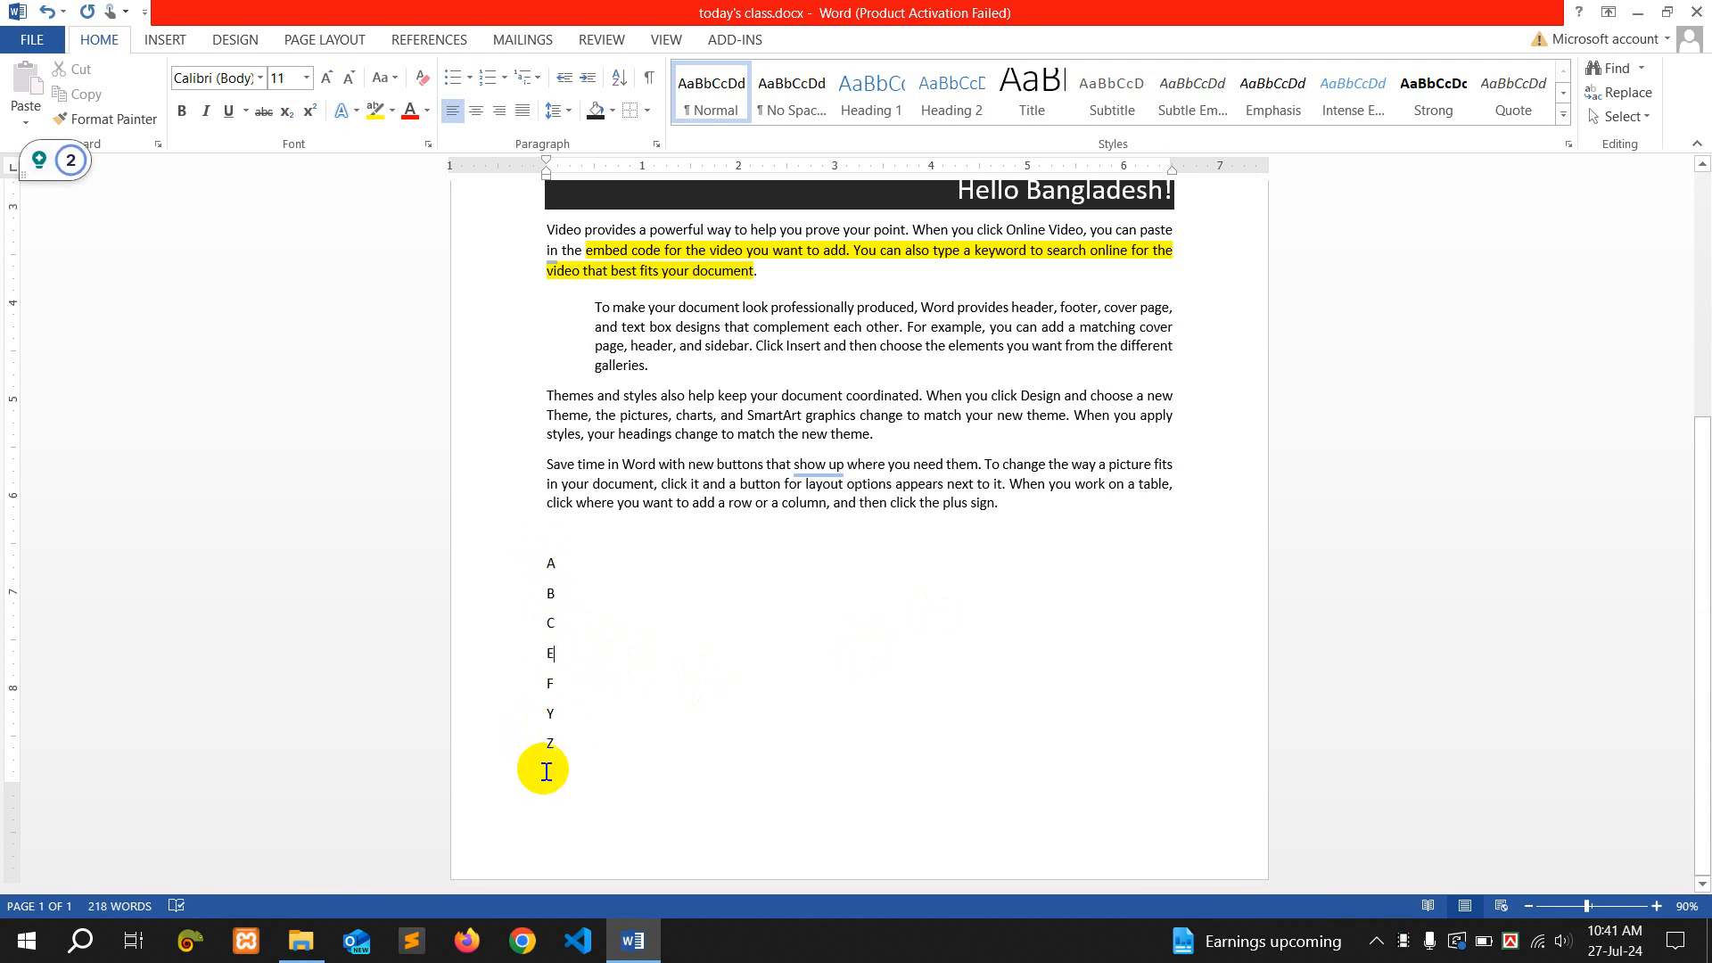
Enlarge the font of all the sorted letter lines to 18 pt
{"action": "left_click", "coordinate": [538, 572]}
{"action": "left_click_drag", "start_coordinate": [538, 573], "coordinate": [590, 740]}
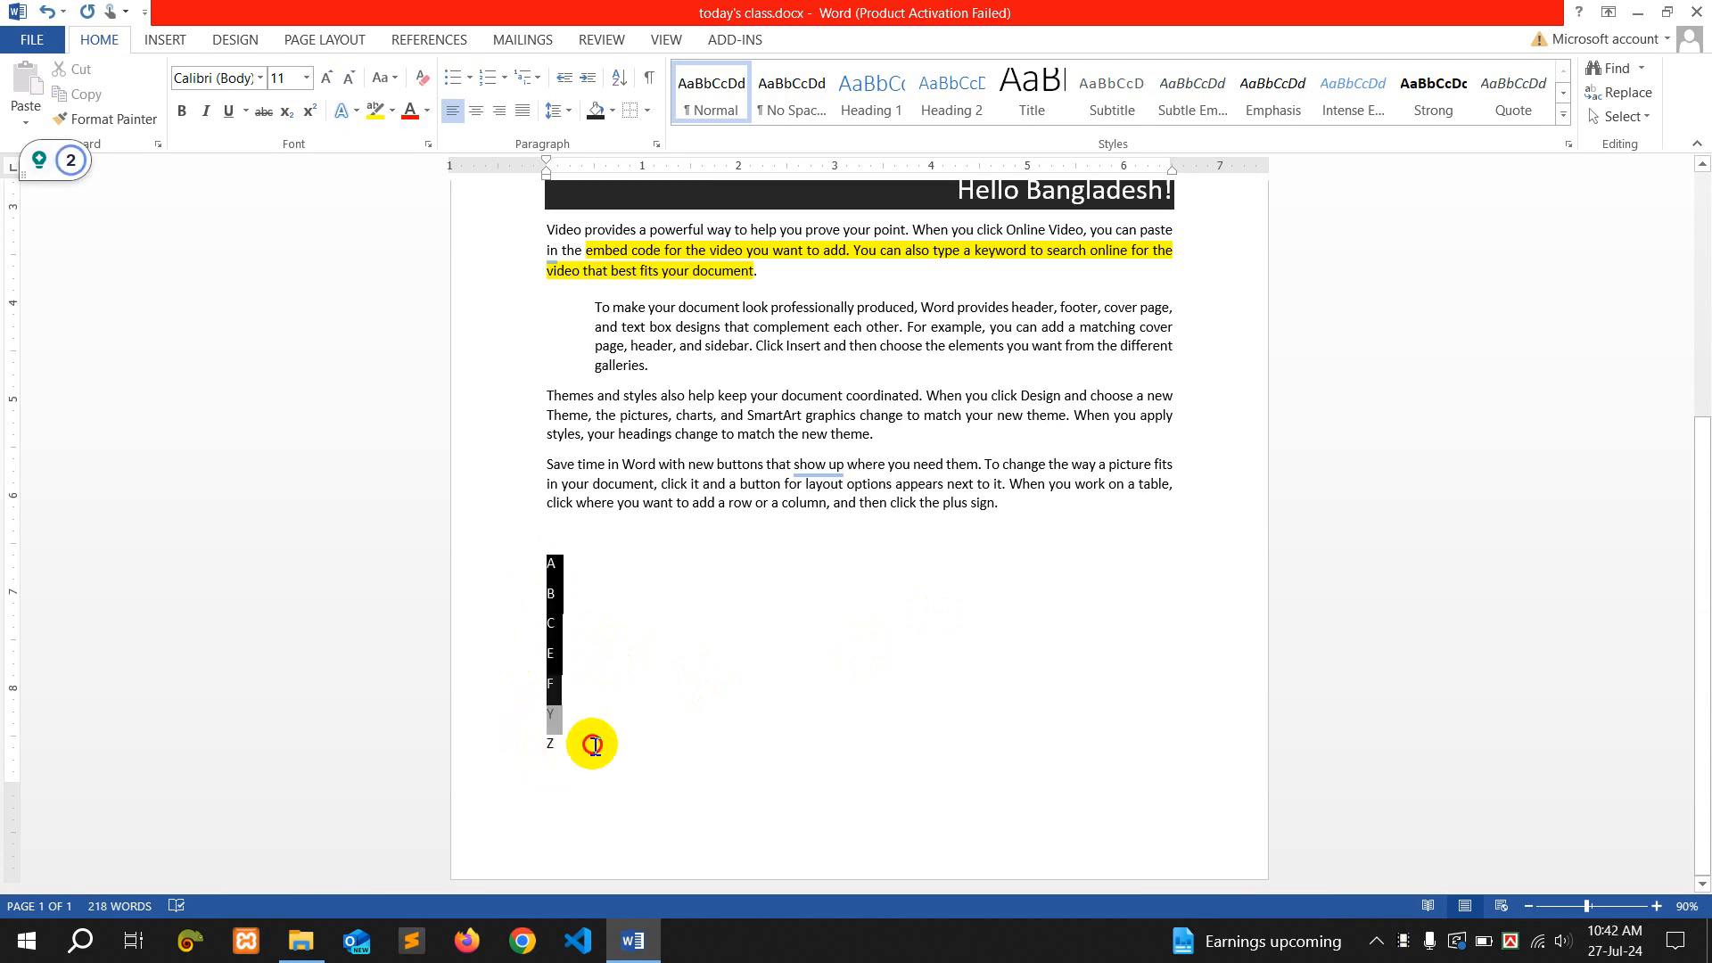
{"action": "left_click", "coordinate": [330, 79]}
{"action": "left_click", "coordinate": [330, 79]}
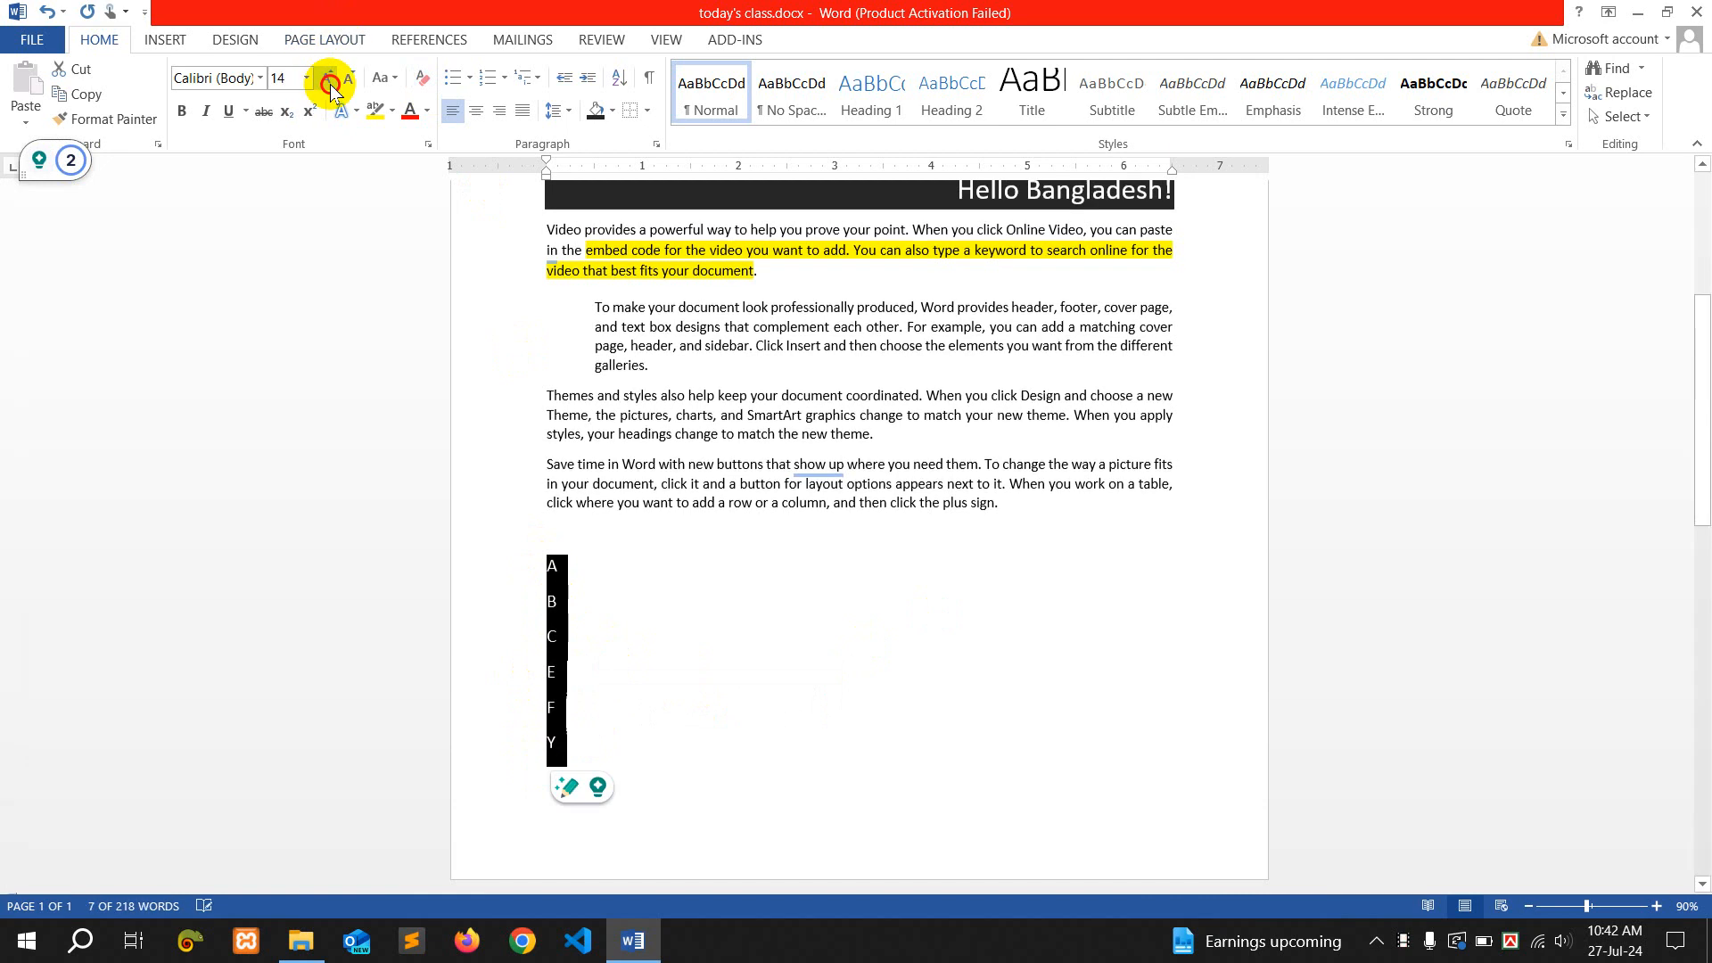
{"action": "left_click", "coordinate": [330, 79]}
{"action": "left_click", "coordinate": [330, 79]}
{"action": "left_click", "coordinate": [618, 607]}
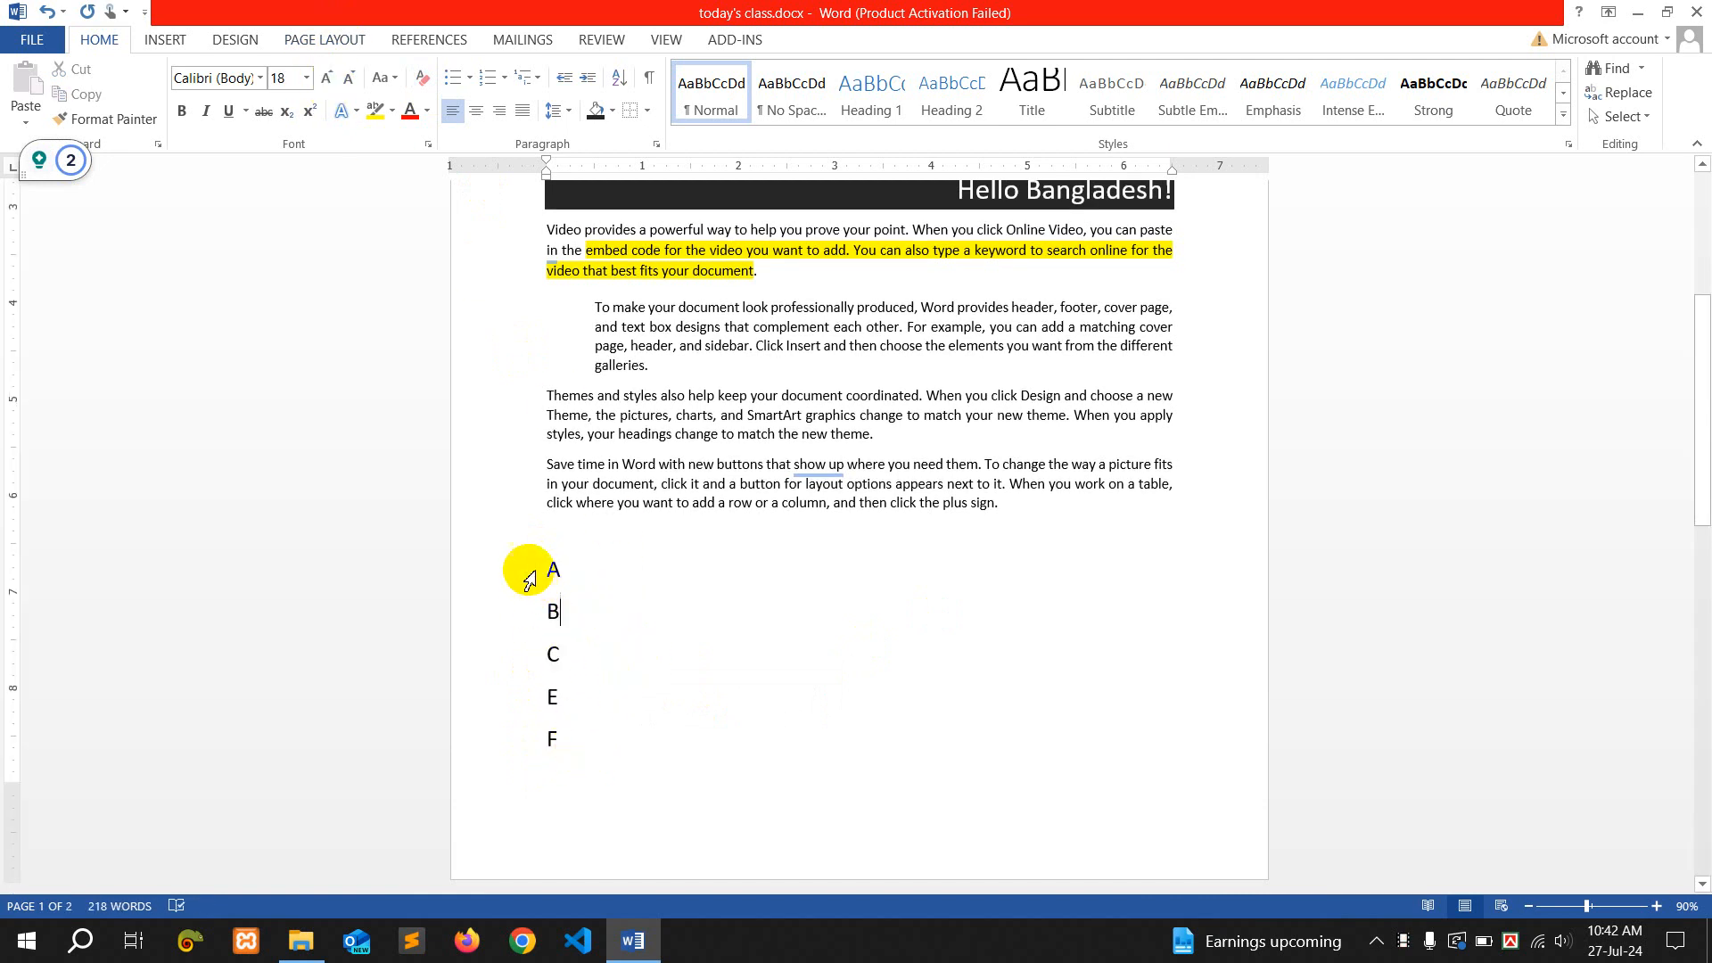
Sort the letter lines A, B, C, E and F by paragraphs as text in descending order, with no header row
{"action": "left_click_drag", "start_coordinate": [544, 563], "coordinate": [606, 792]}
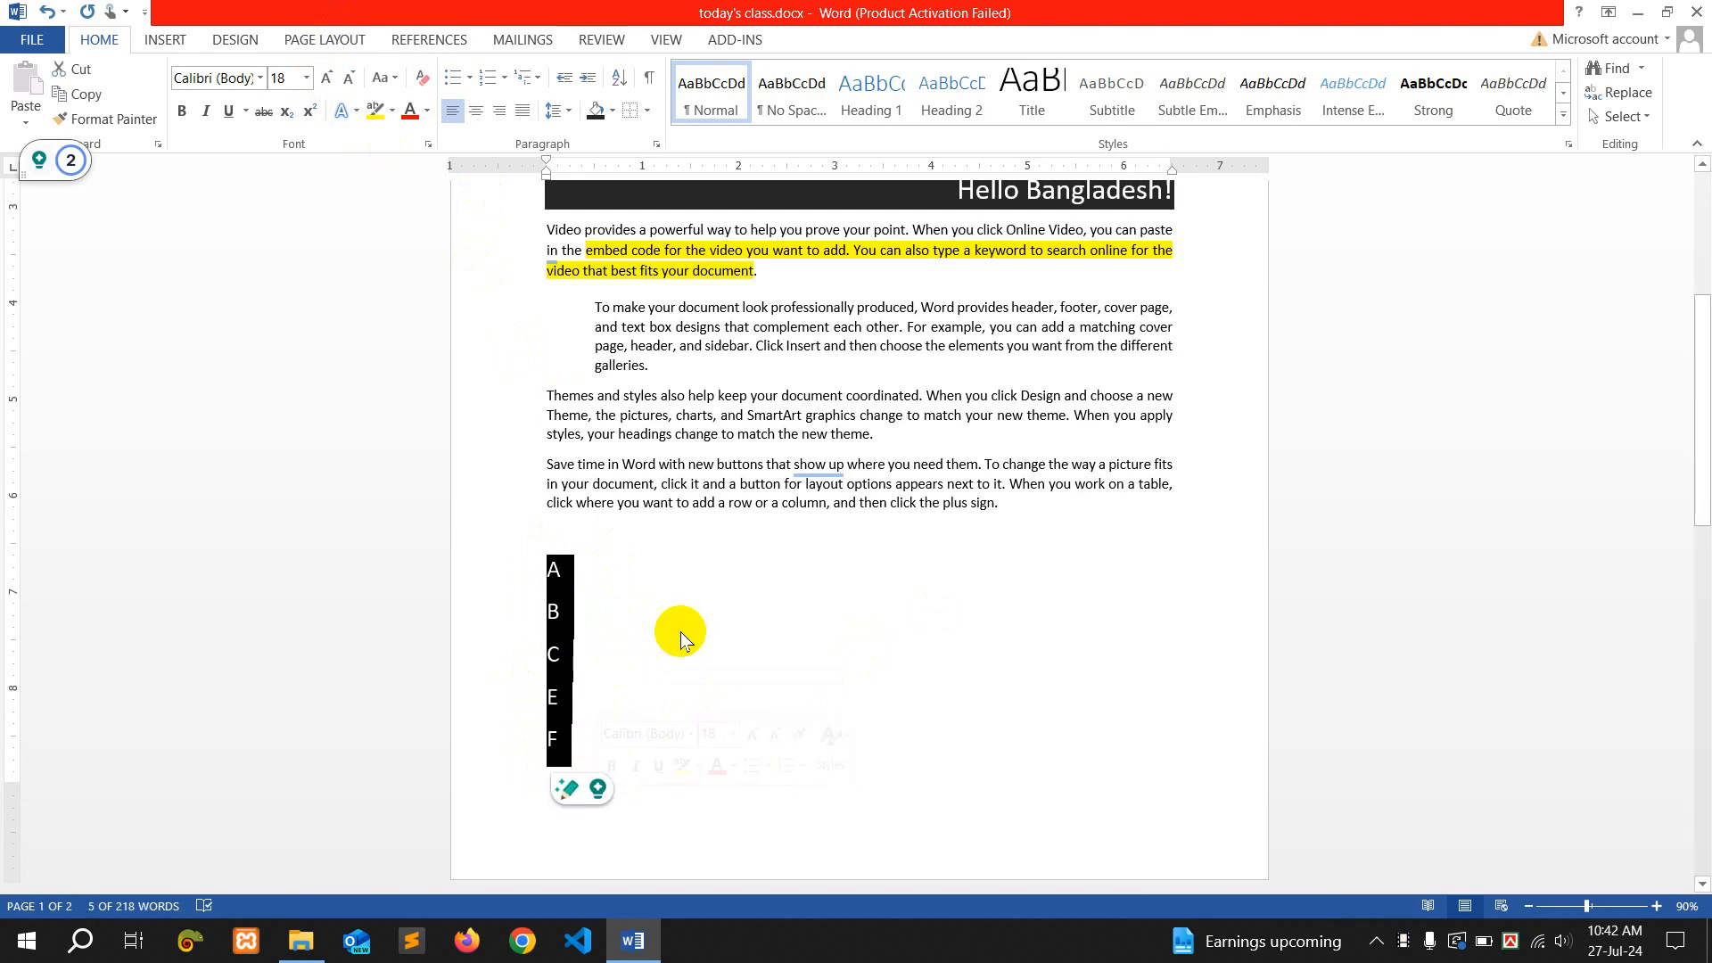
{"action": "left_click", "coordinate": [619, 85]}
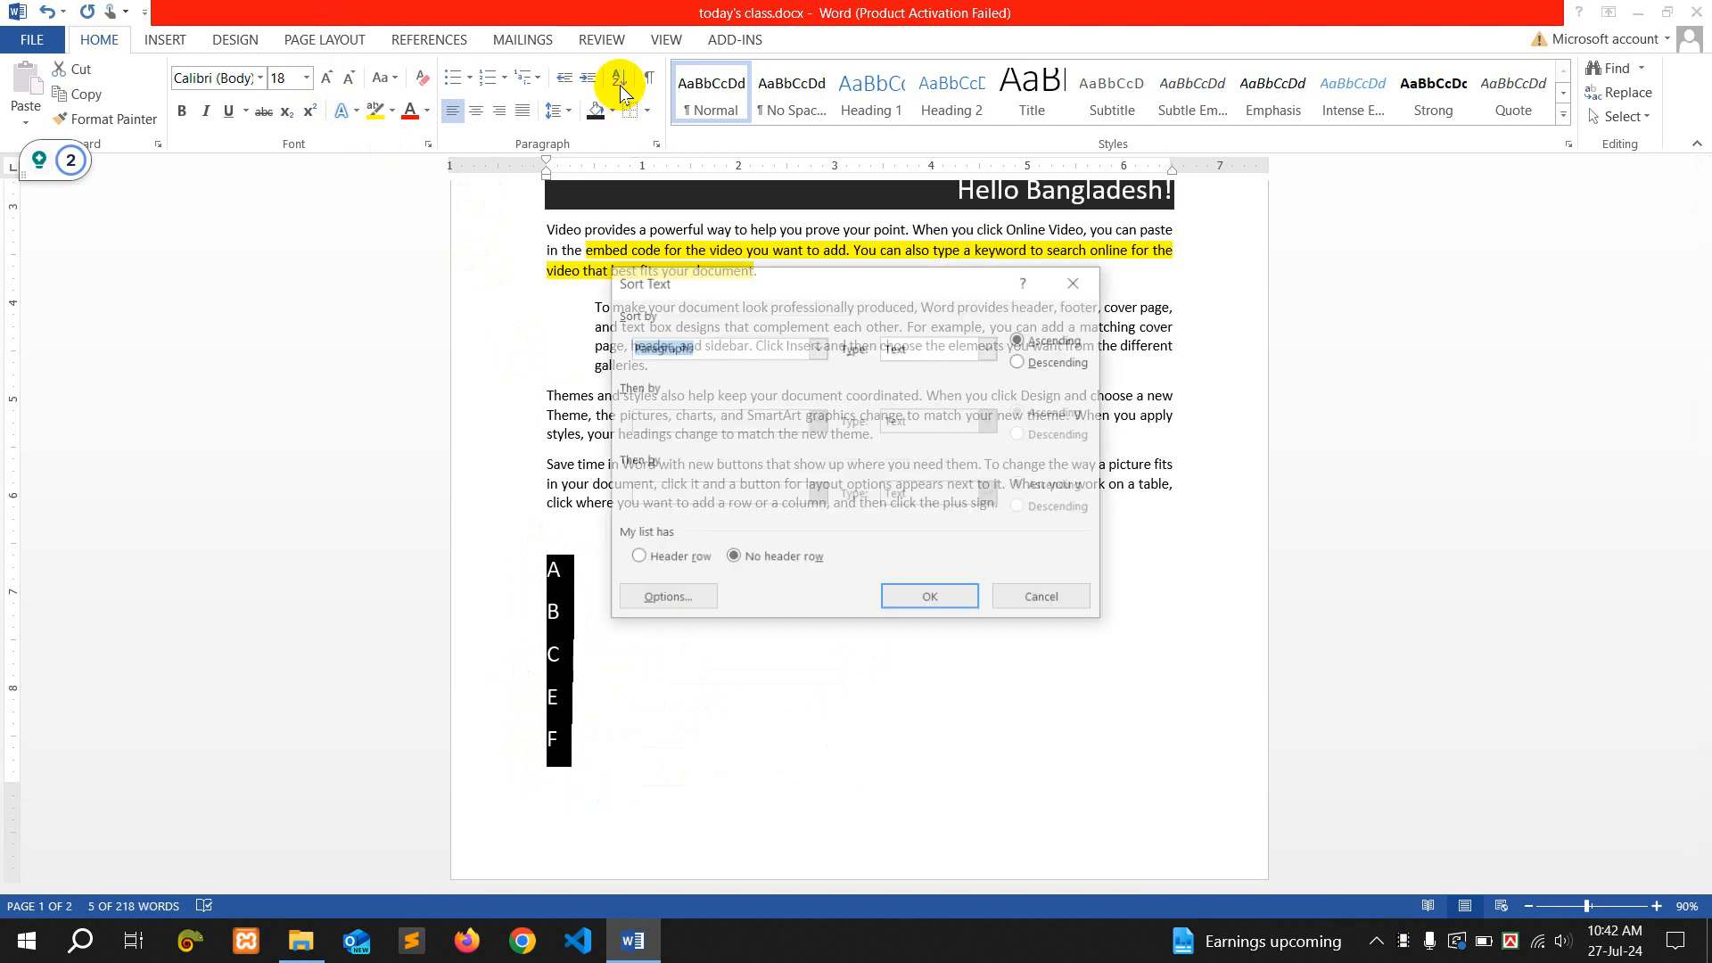
{"action": "left_click", "coordinate": [1020, 361]}
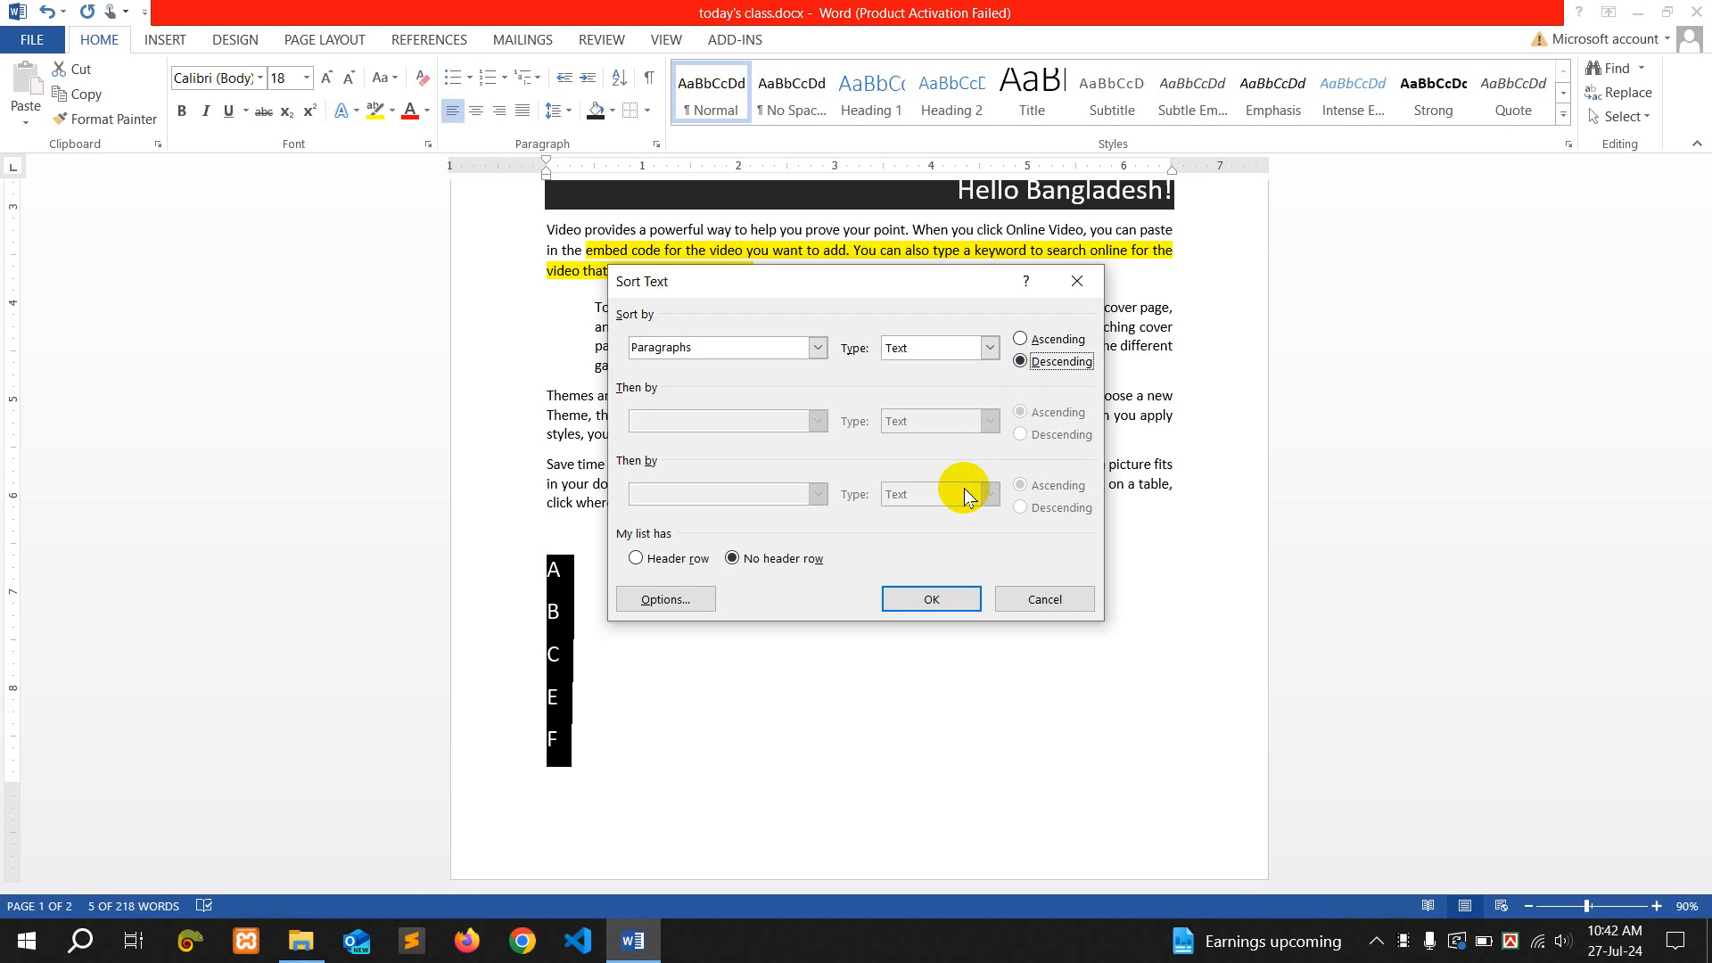
{"action": "left_click", "coordinate": [931, 600]}
{"action": "left_click", "coordinate": [778, 696]}
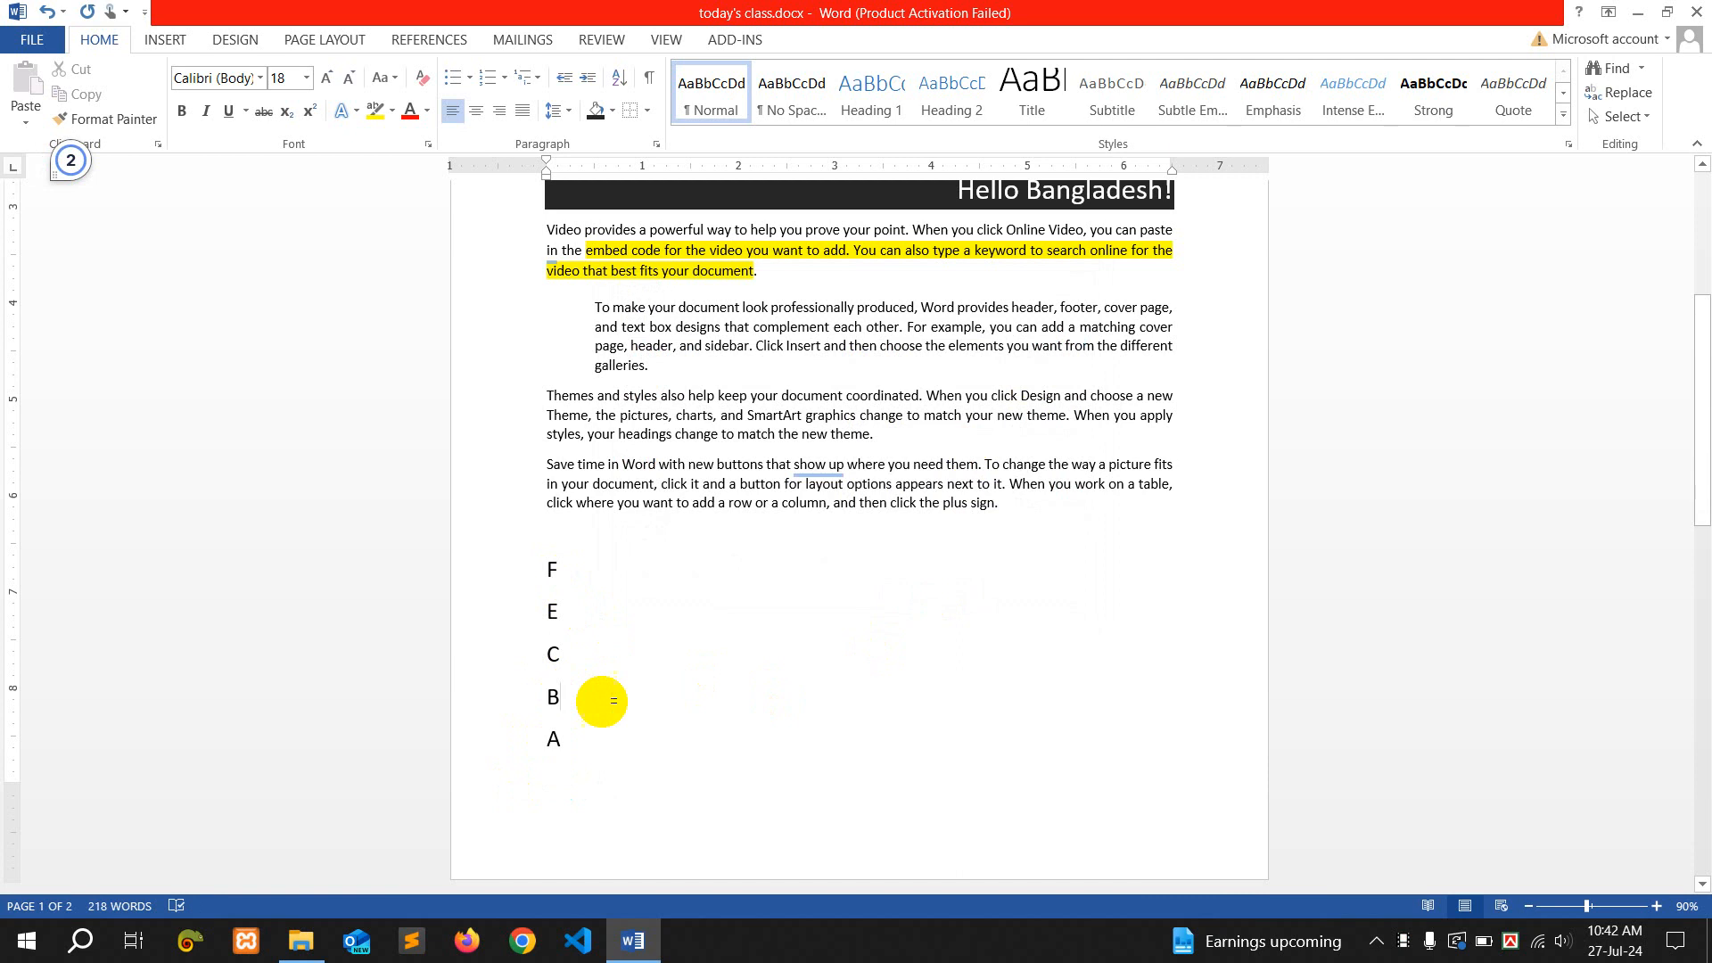
Delete the sample content from the "Hello Bangladesh!" heading through the letter line A
{"action": "scroll", "coordinate": [661, 729], "scroll_direction": "up", "scroll_amount": 3}
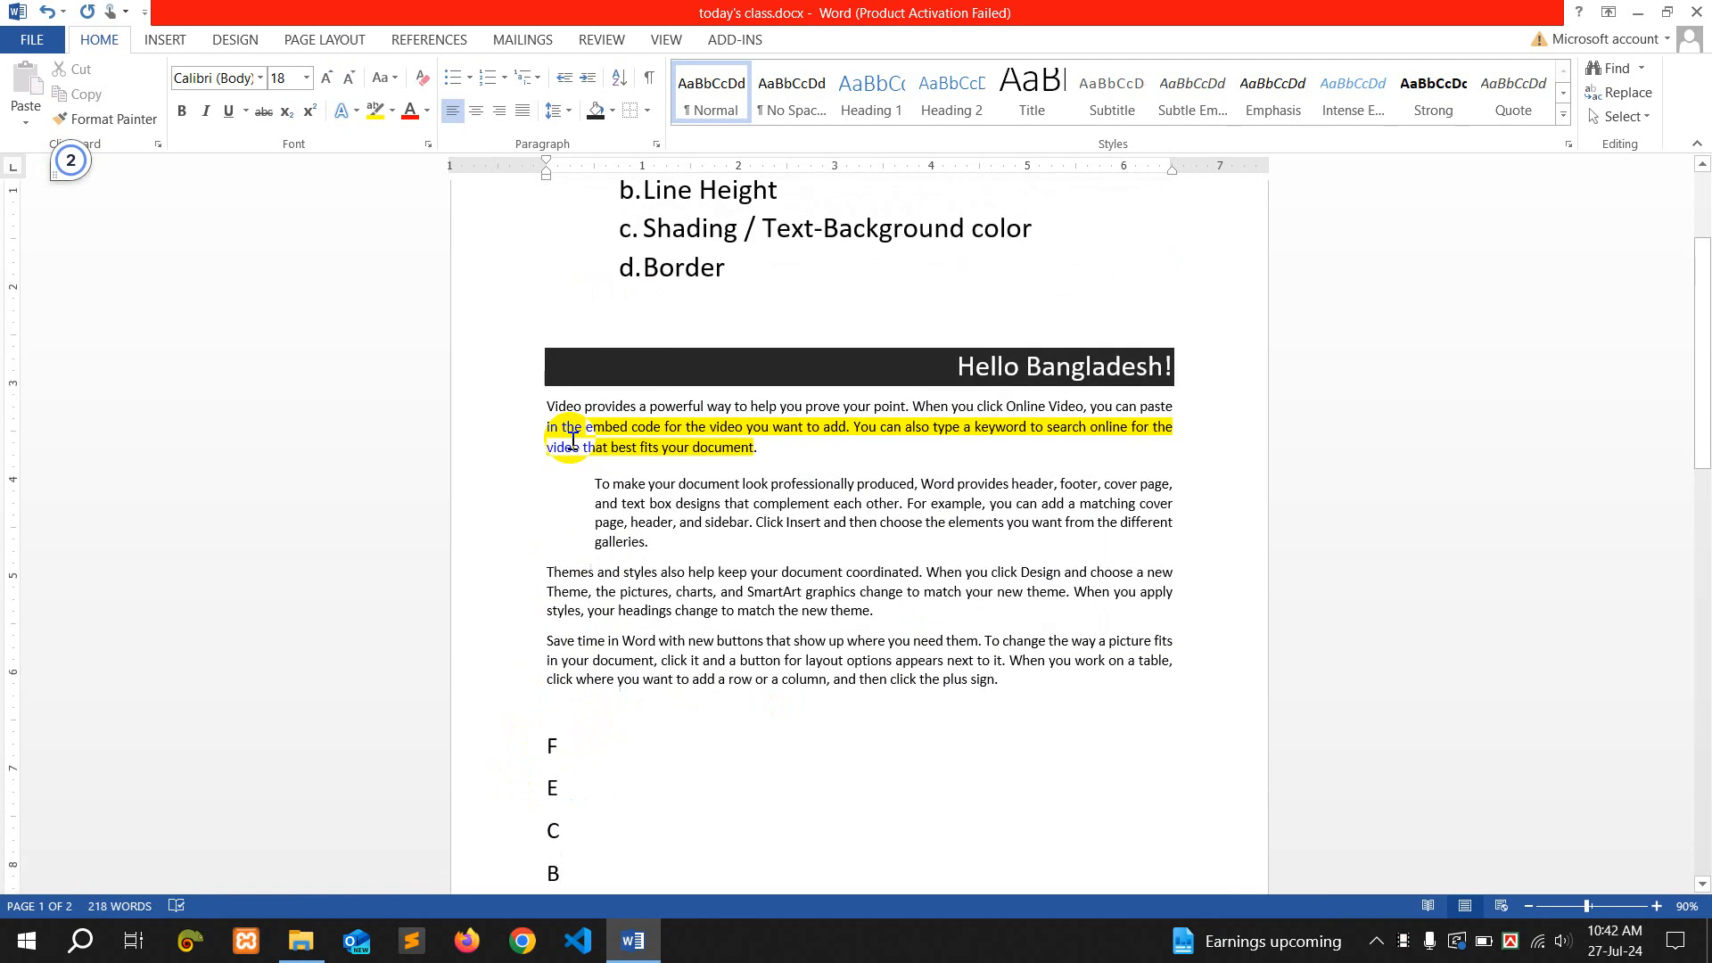
{"action": "left_click", "coordinate": [749, 366]}
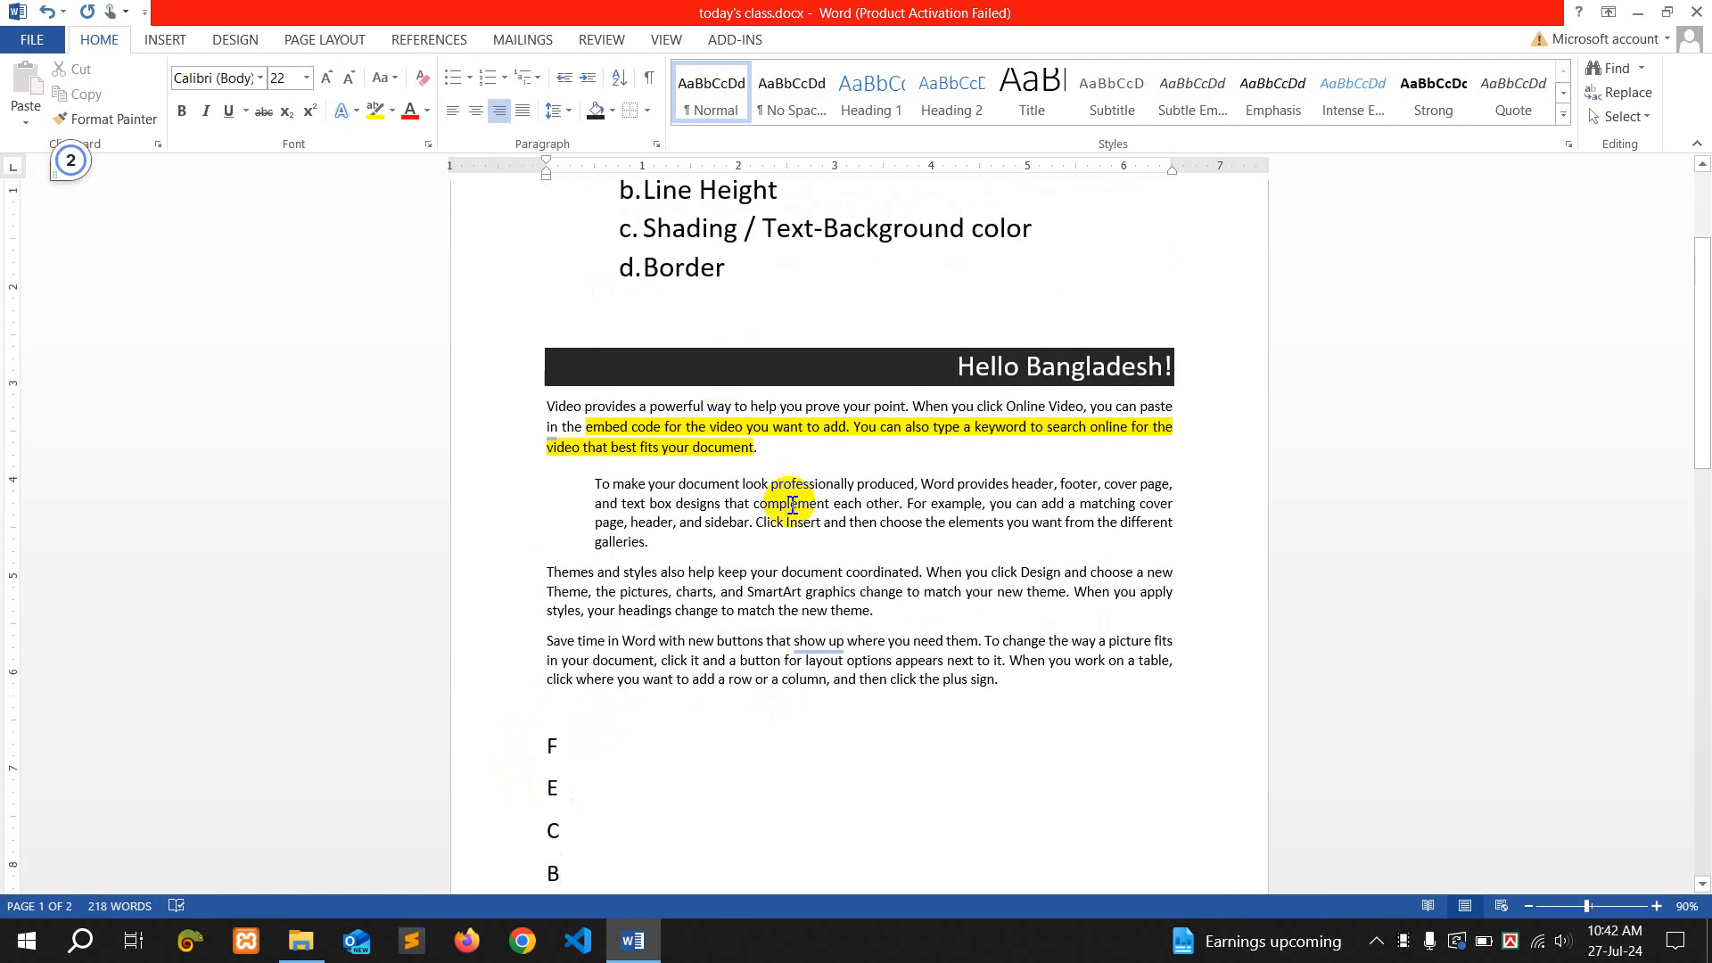
{"action": "scroll", "coordinate": [767, 508], "scroll_direction": "down", "scroll_amount": 3}
{"action": "left_click", "coordinate": [651, 826], "text": "shift"}
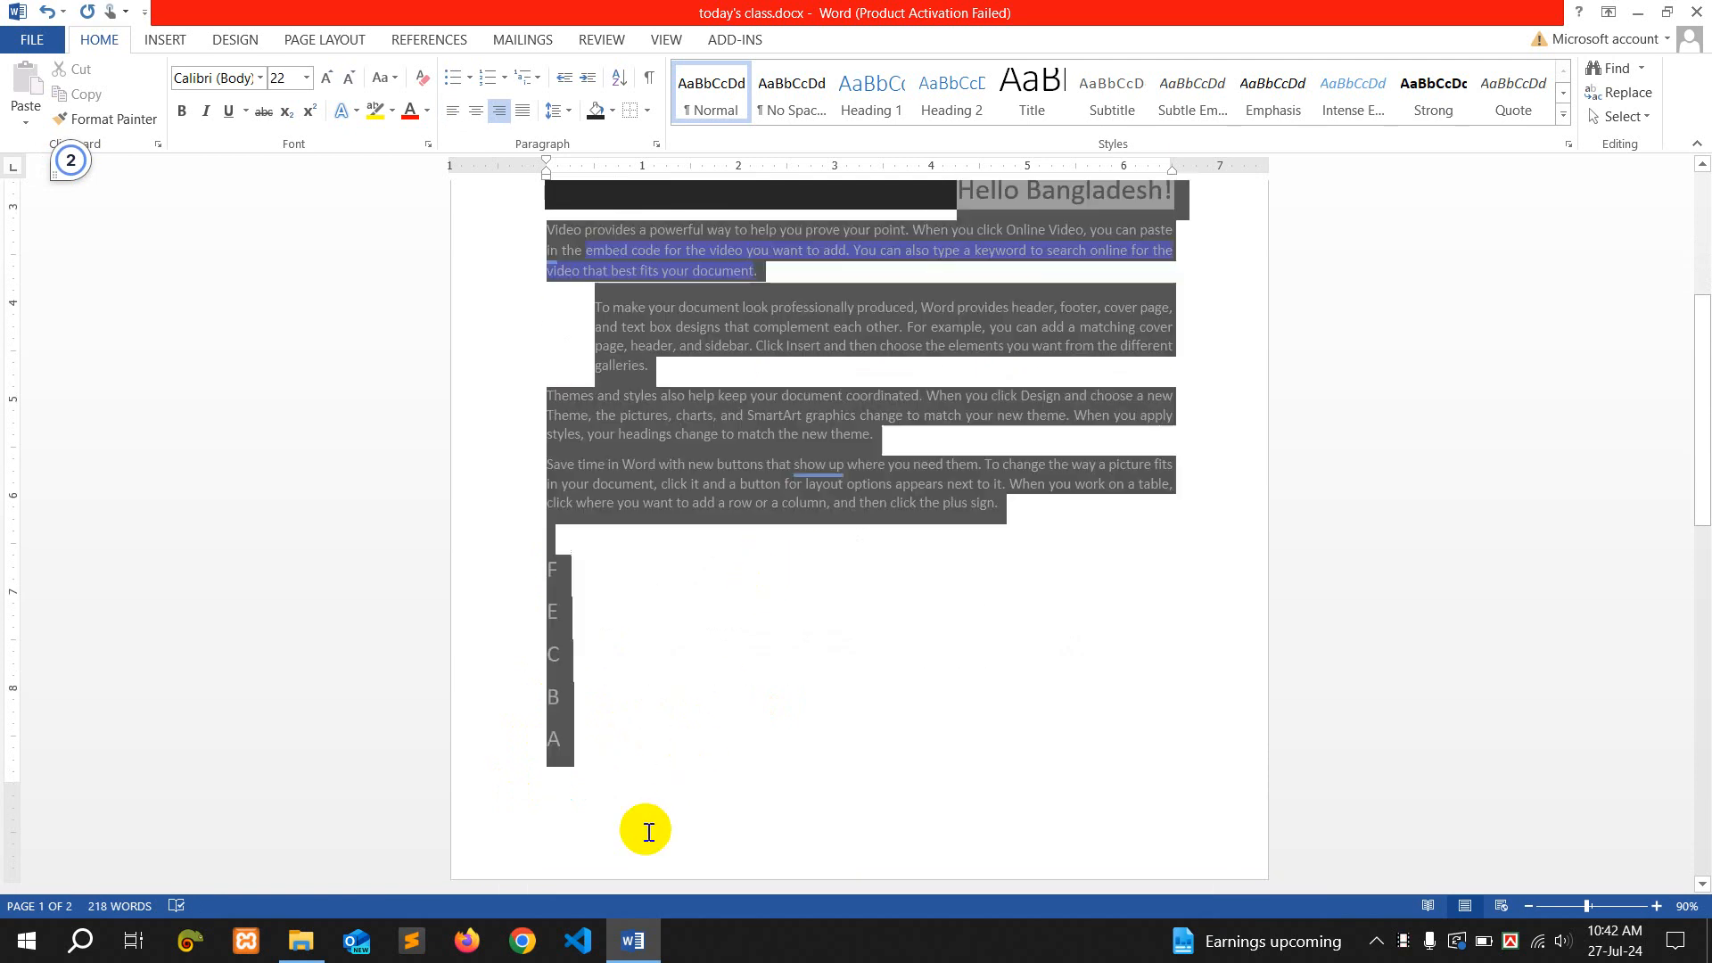
{"action": "key", "text": "Delete"}
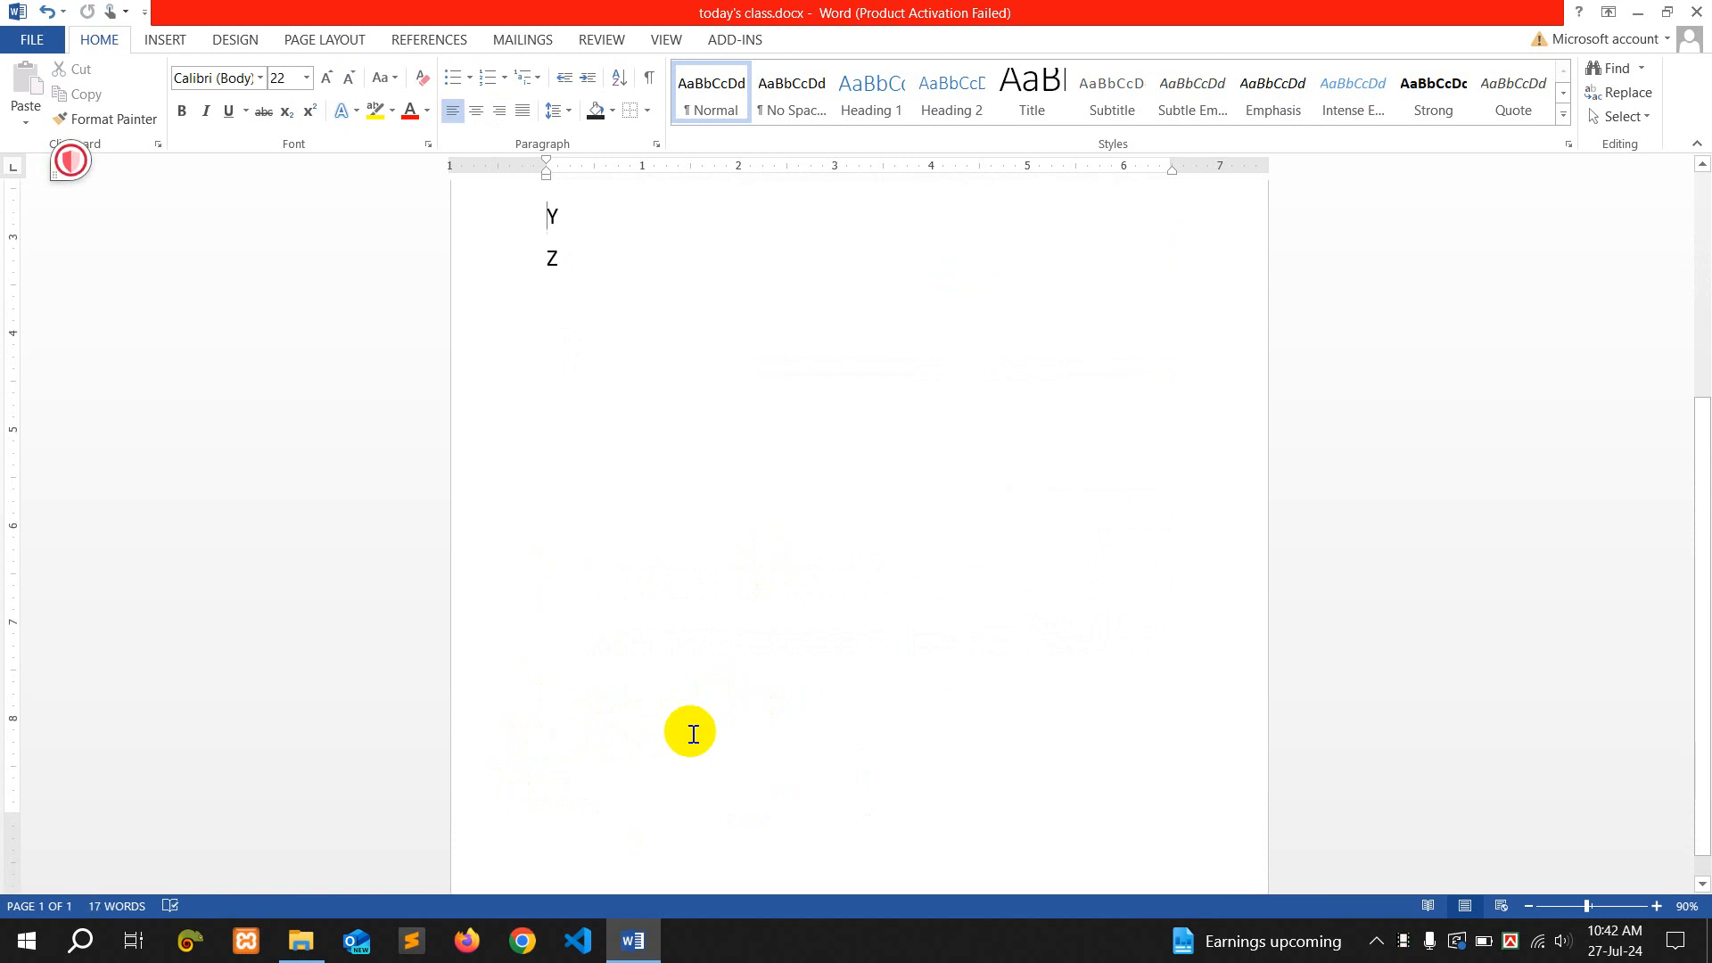
Delete the remaining letter lines Y and Z below the topic list
{"action": "scroll", "coordinate": [693, 734], "scroll_direction": "down", "scroll_amount": 1}
{"action": "scroll", "coordinate": [682, 717], "scroll_direction": "up", "scroll_amount": 4}
{"action": "right_click", "coordinate": [683, 717]}
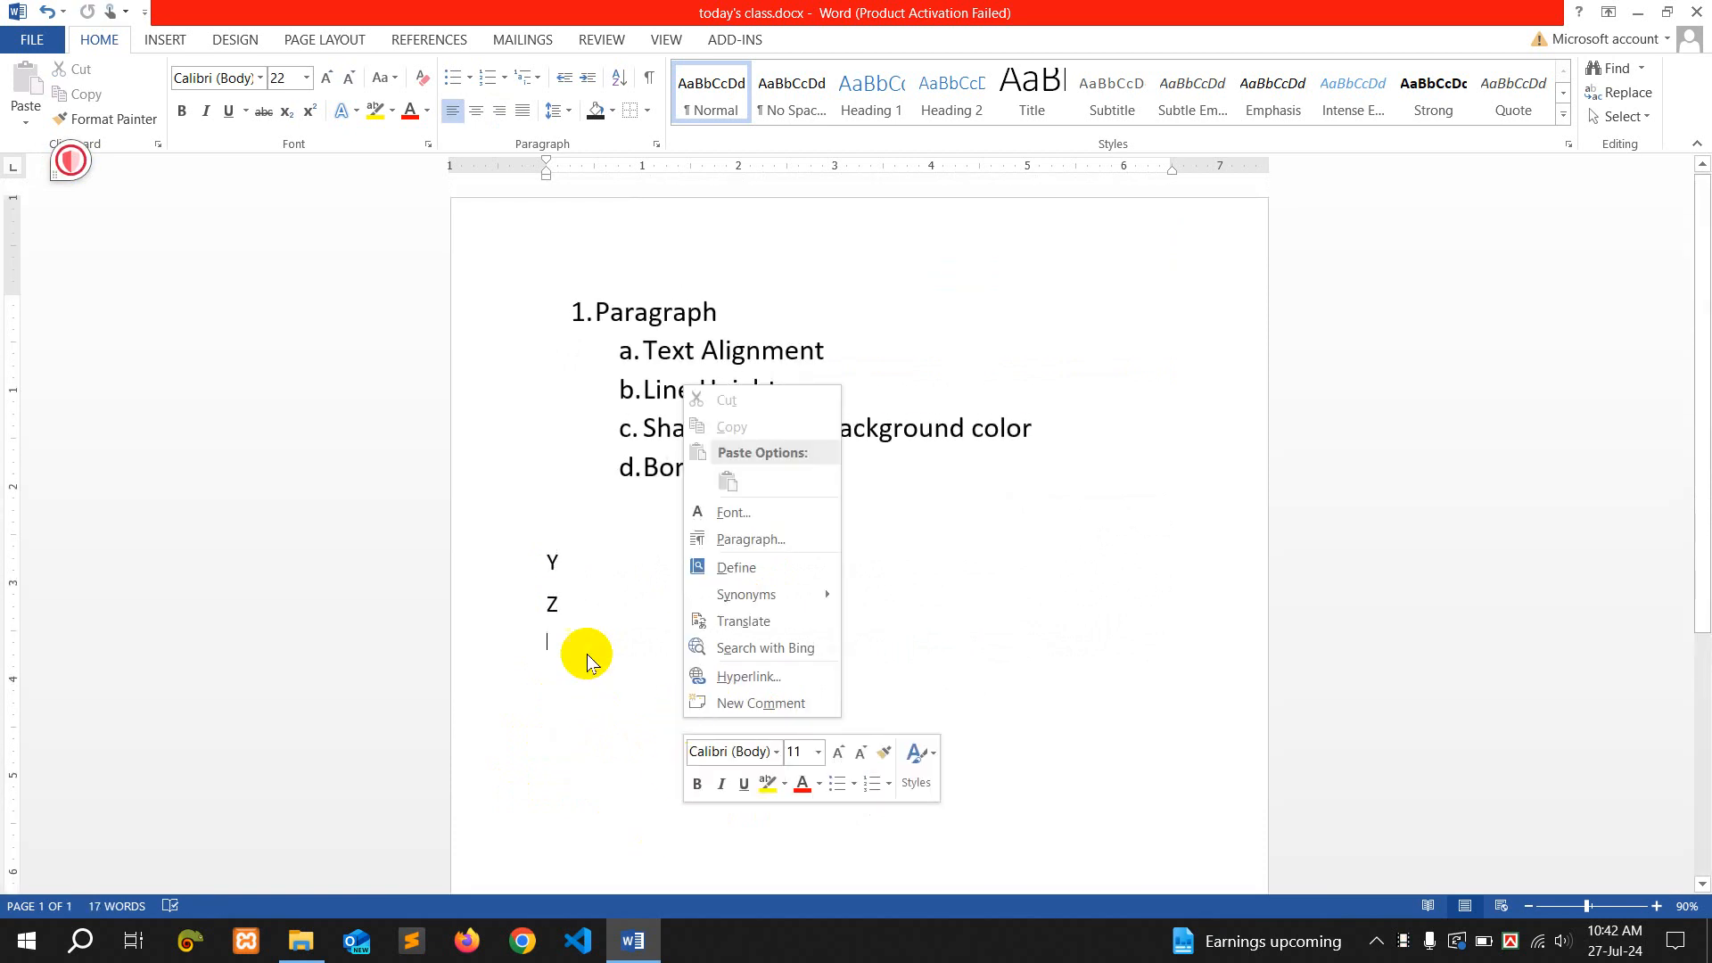
{"action": "left_click", "coordinate": [549, 566]}
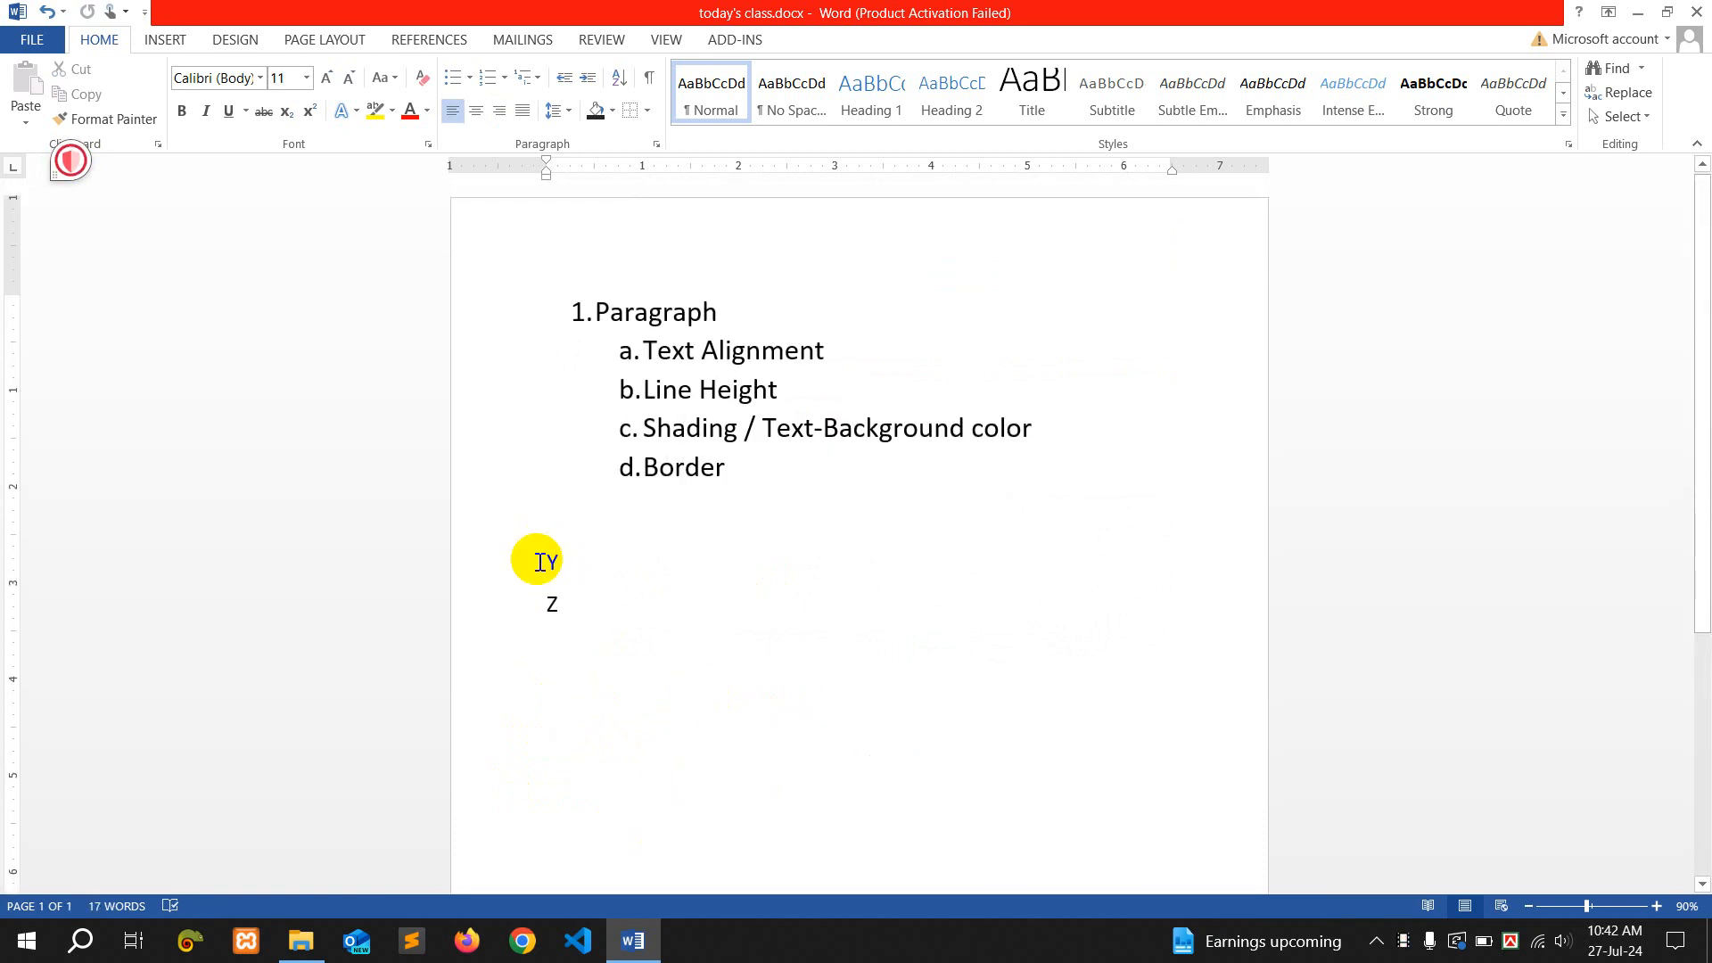
{"action": "left_click", "coordinate": [617, 659], "text": "shift"}
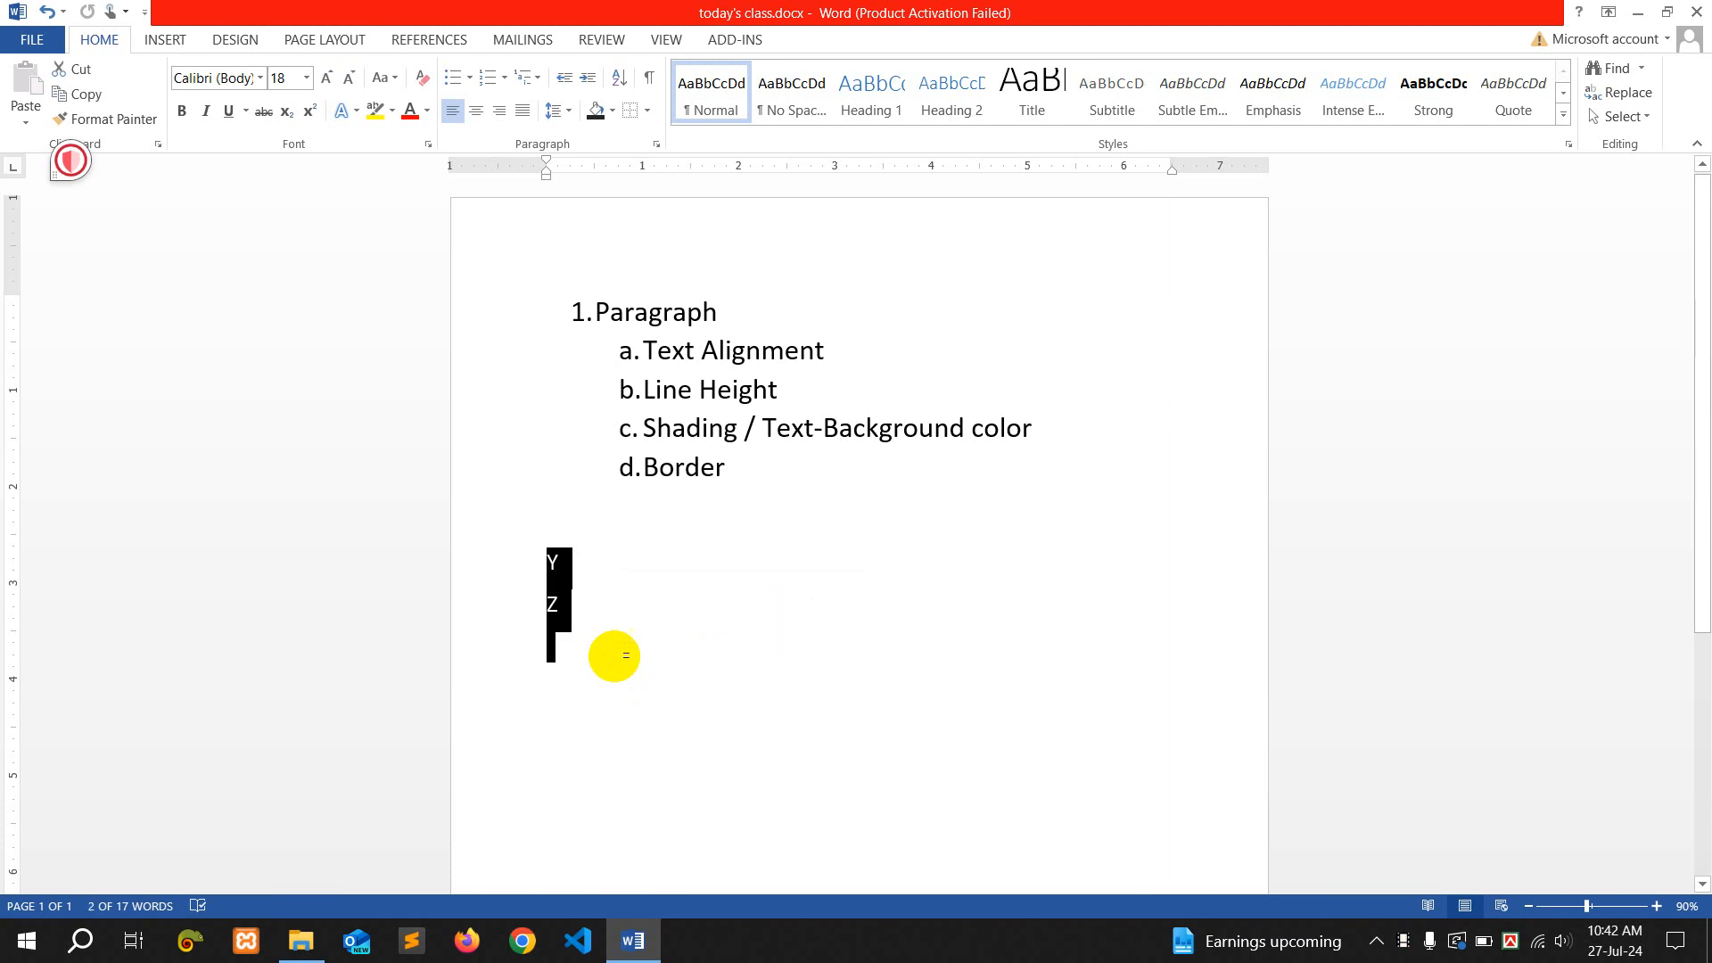
{"action": "key", "text": "Delete"}
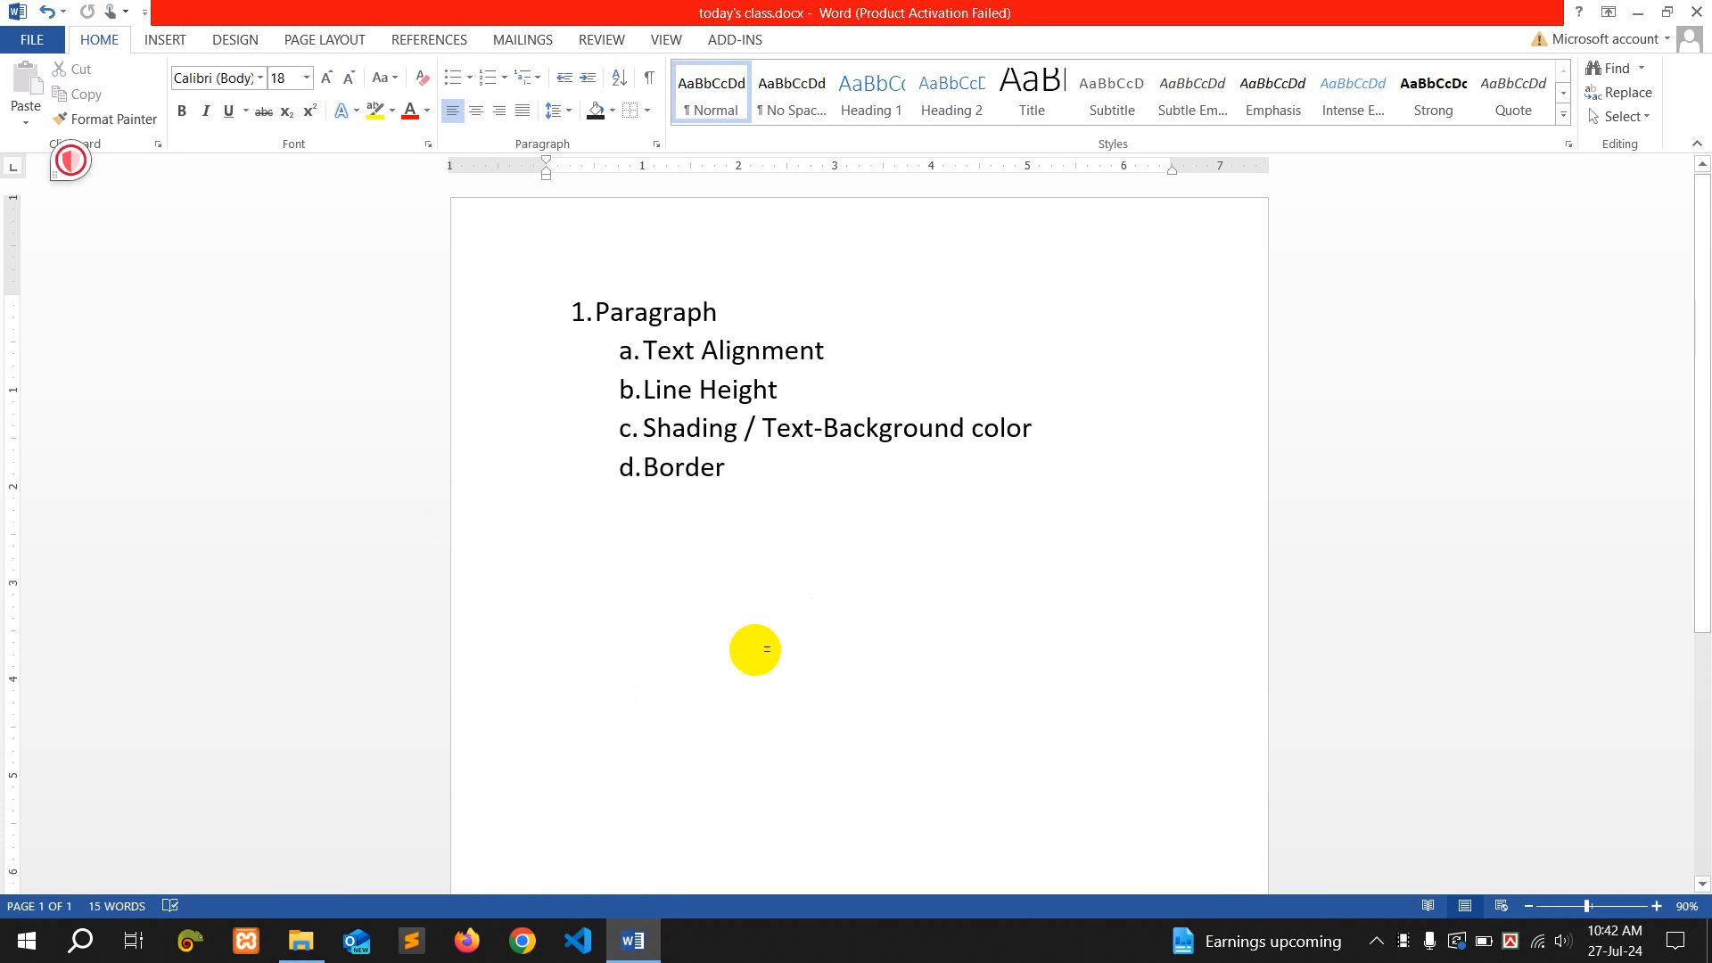
Add the sub-items "Order List" and "Un order List" after Border in the Paragraph topic list
{"action": "left_click", "coordinate": [786, 474]}
{"action": "key", "text": "Return"}
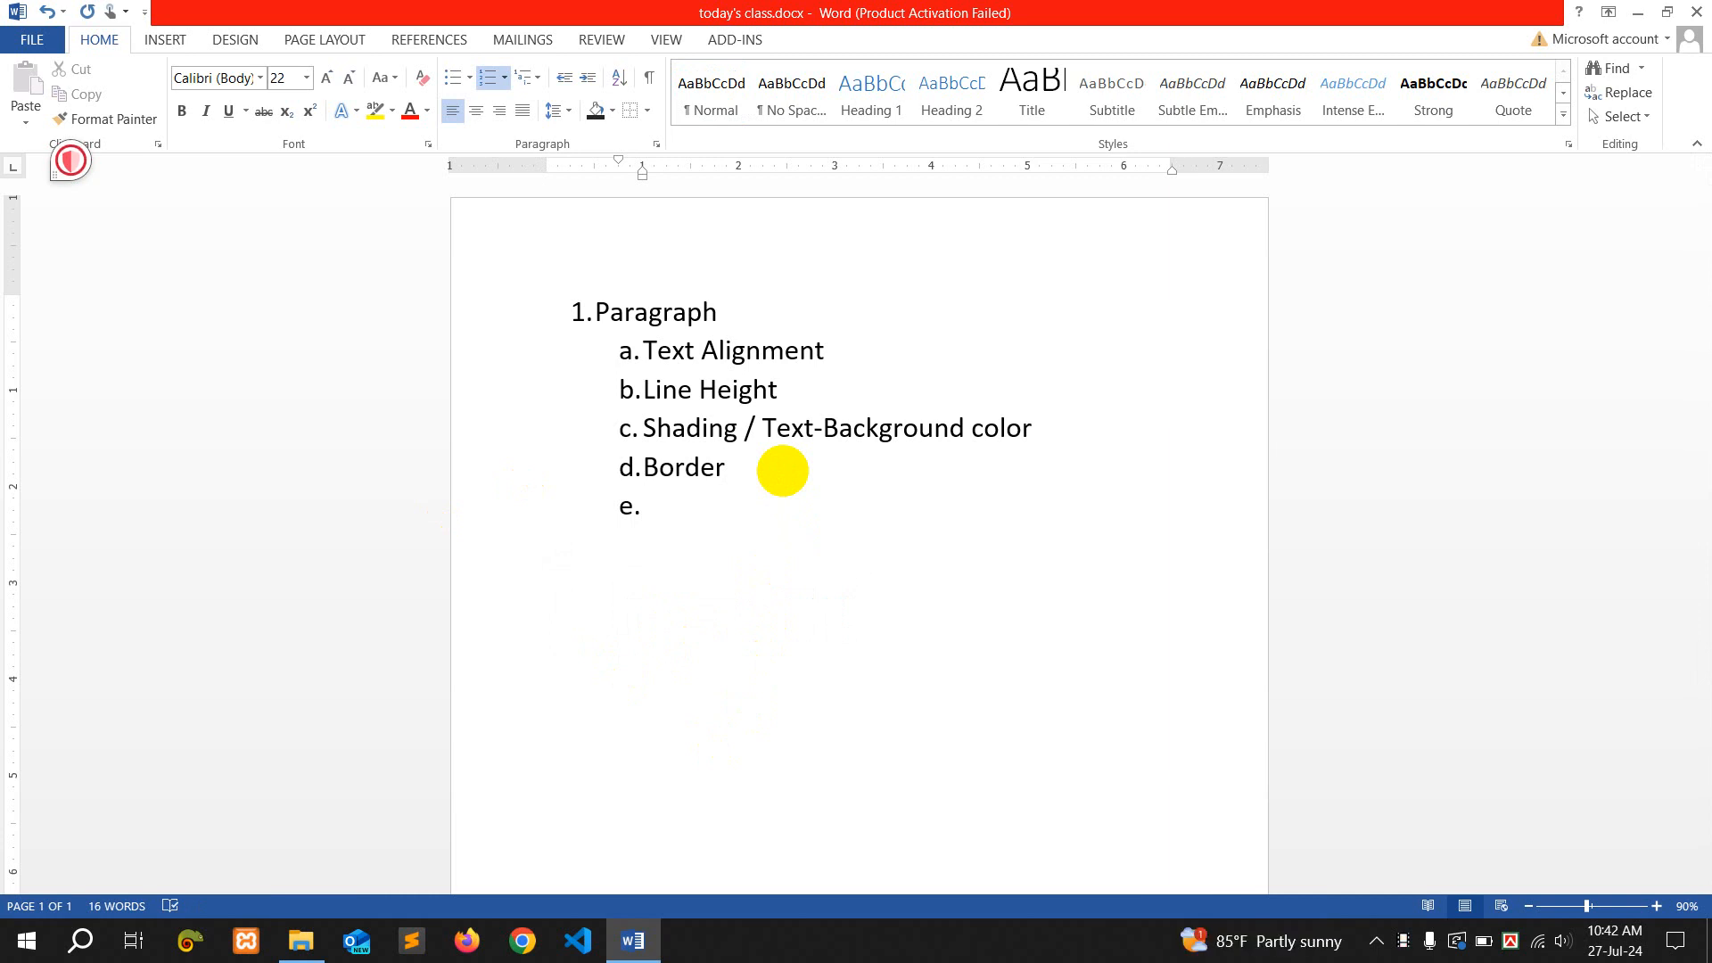
{"action": "type", "text": "Order List "}
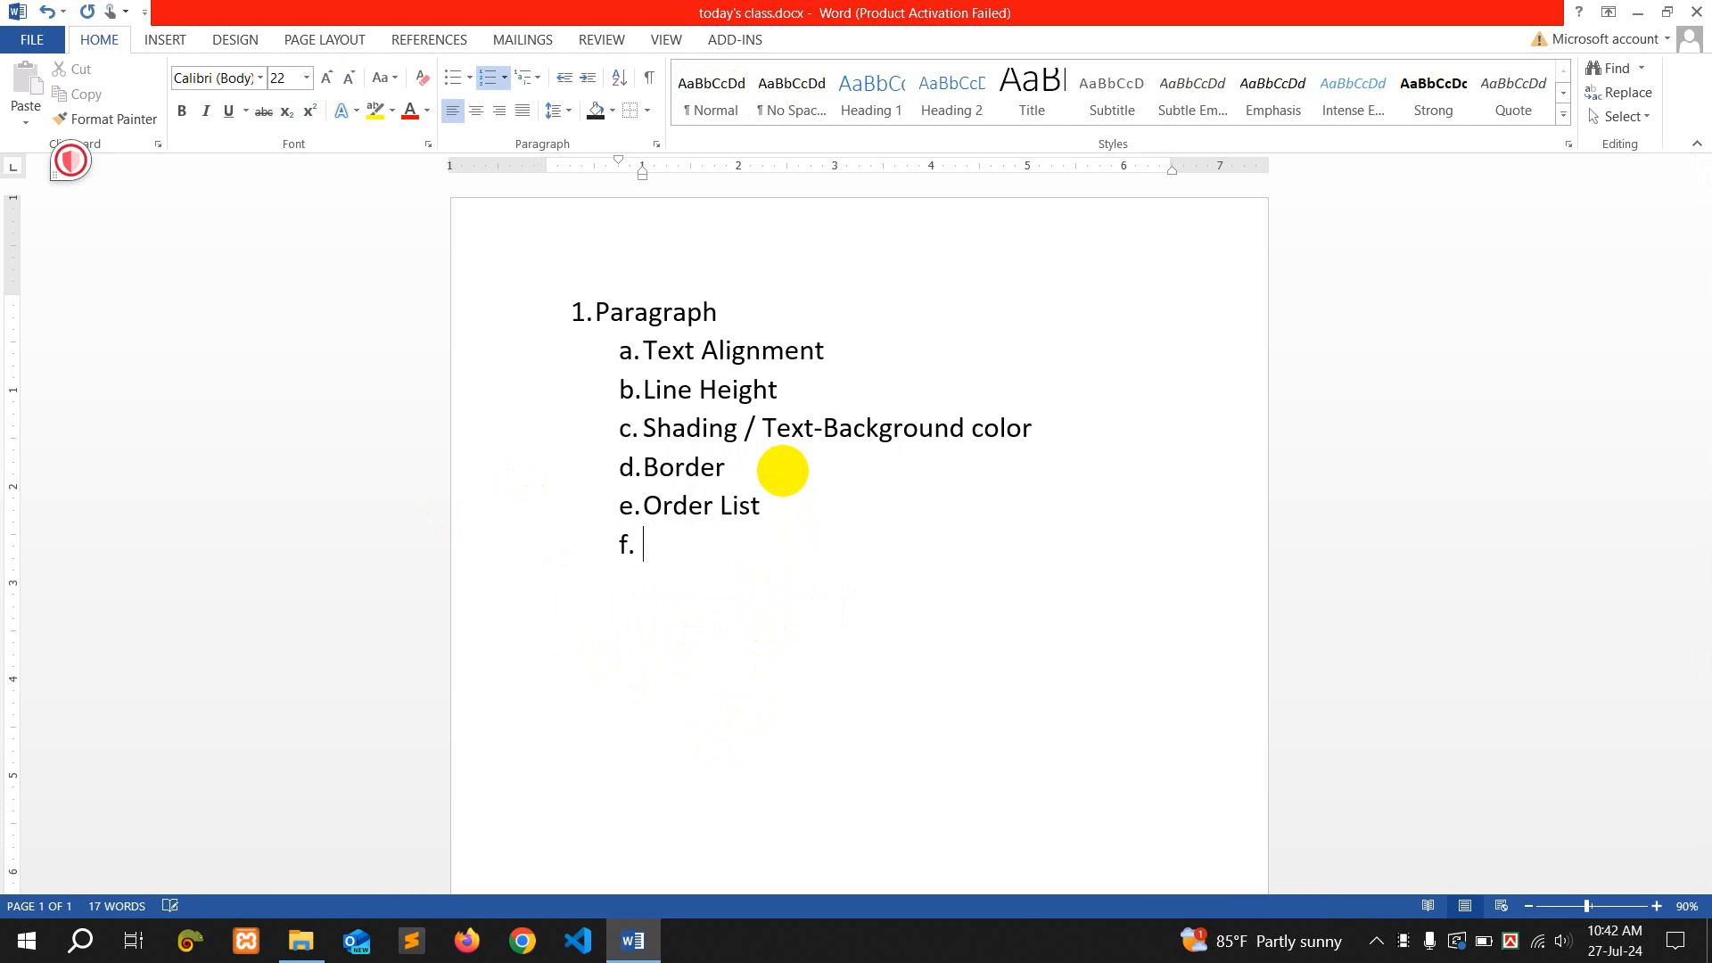
{"action": "type", "text": "Unorder"}
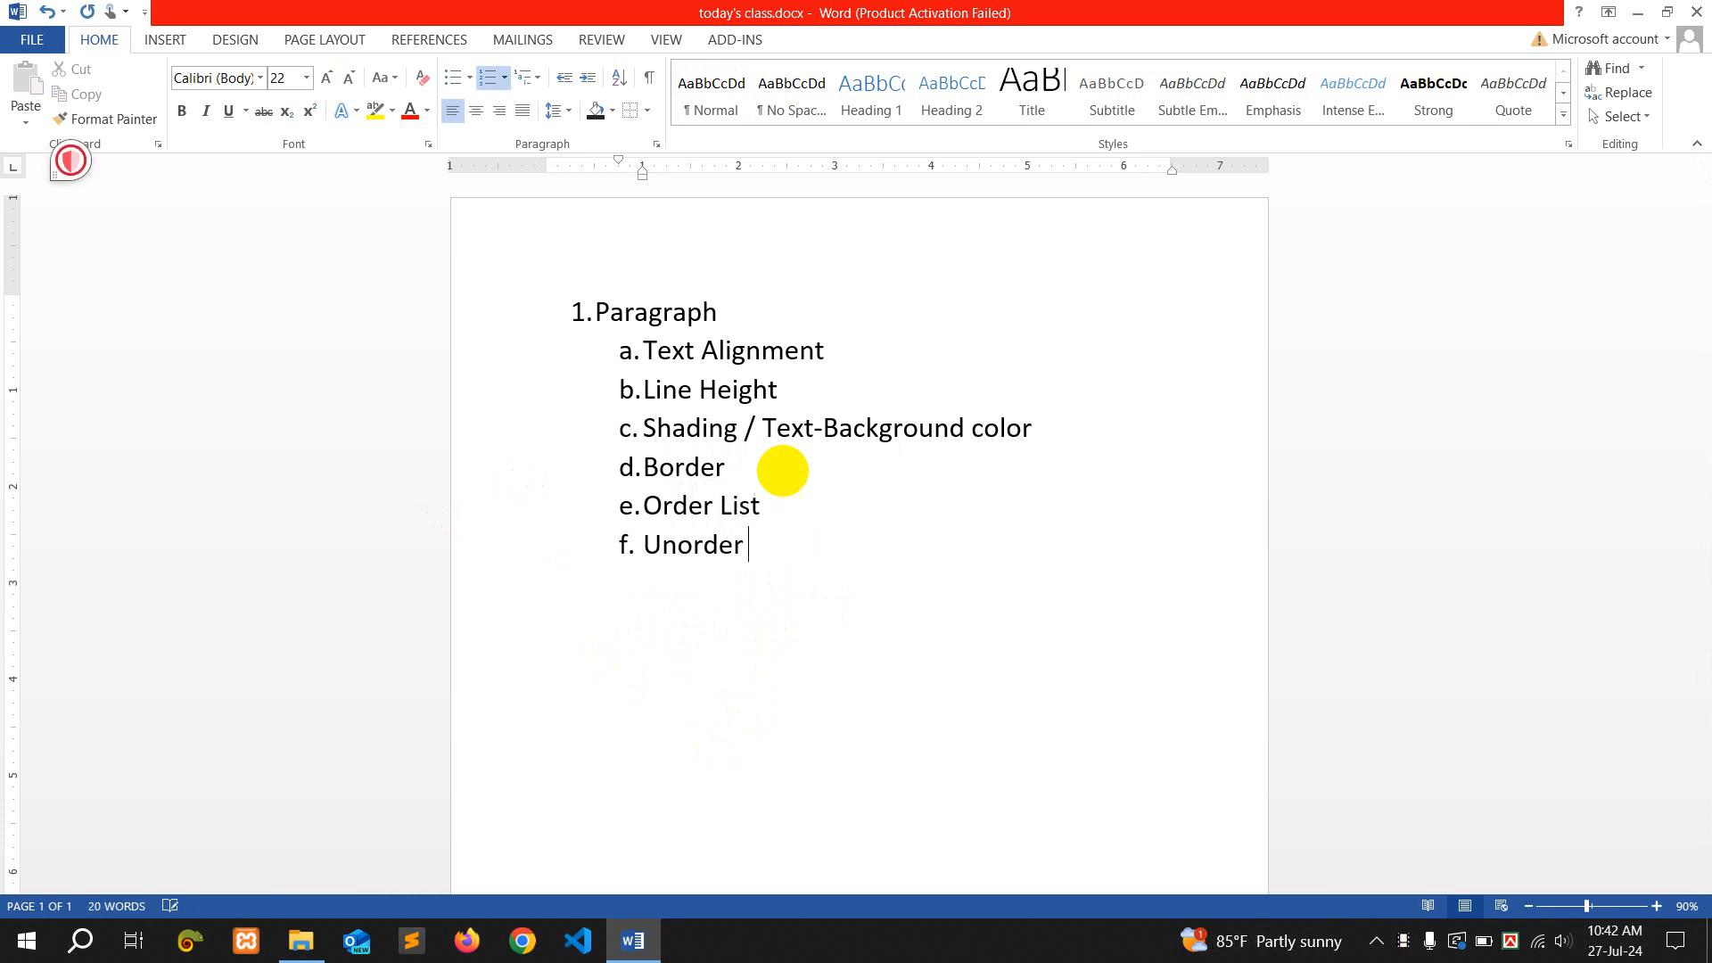
{"action": "type", "text": " List"}
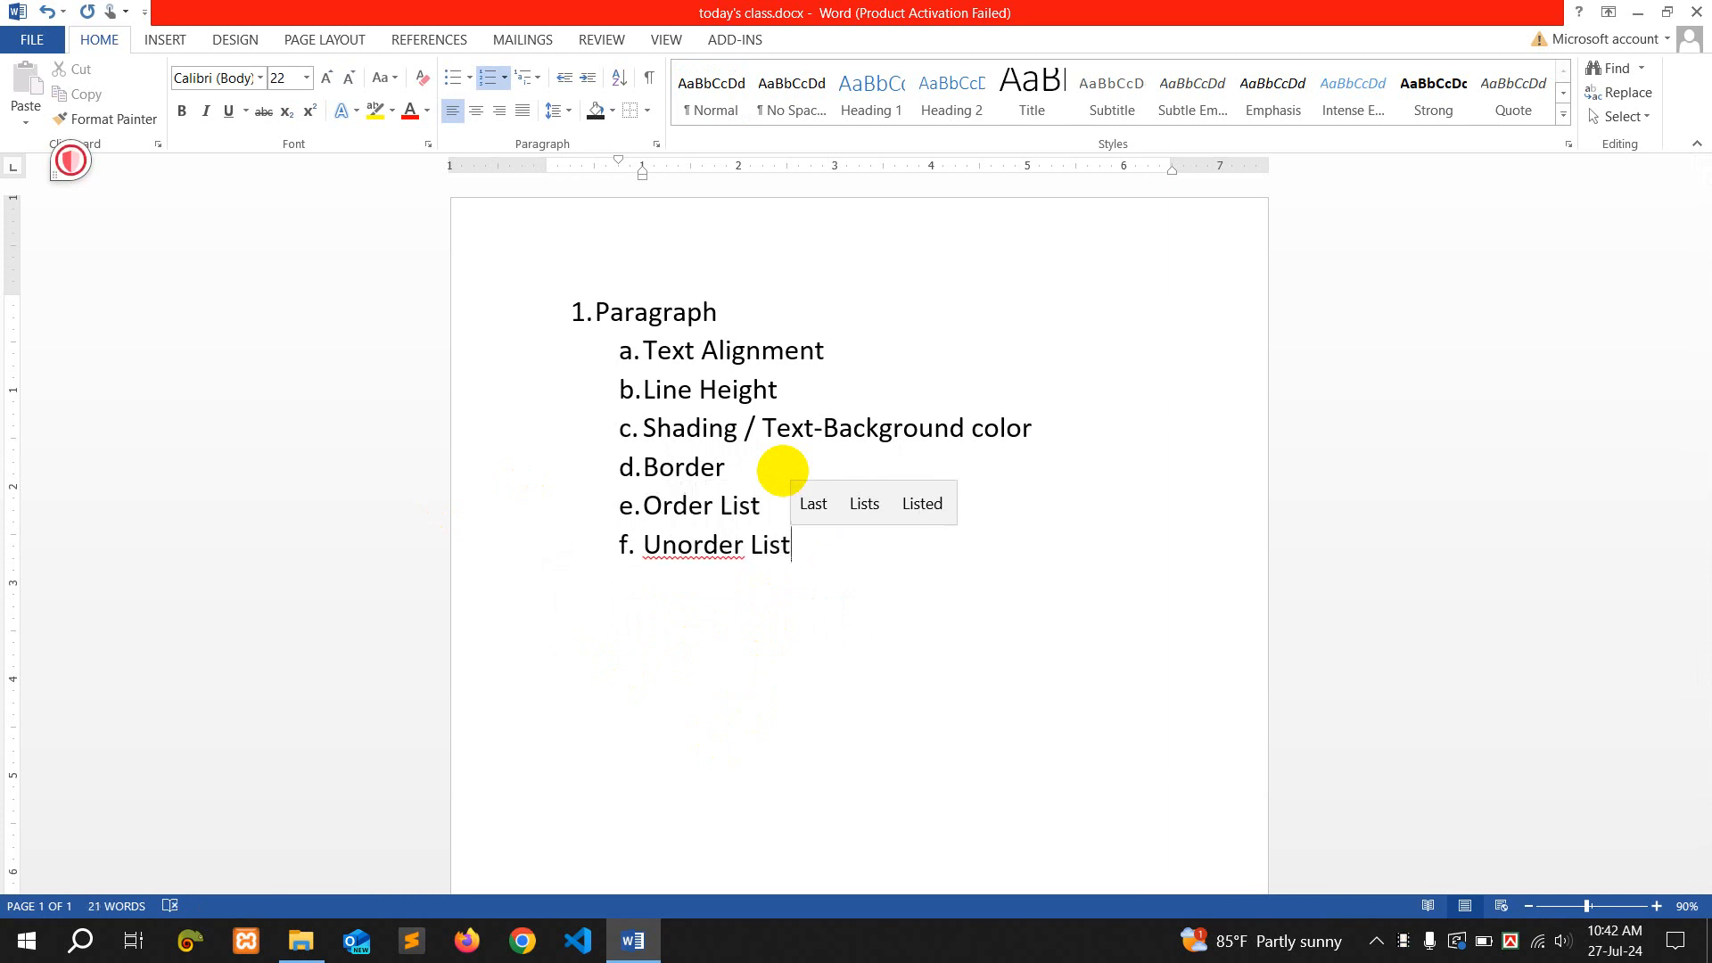
{"action": "left_click", "coordinate": [663, 546]}
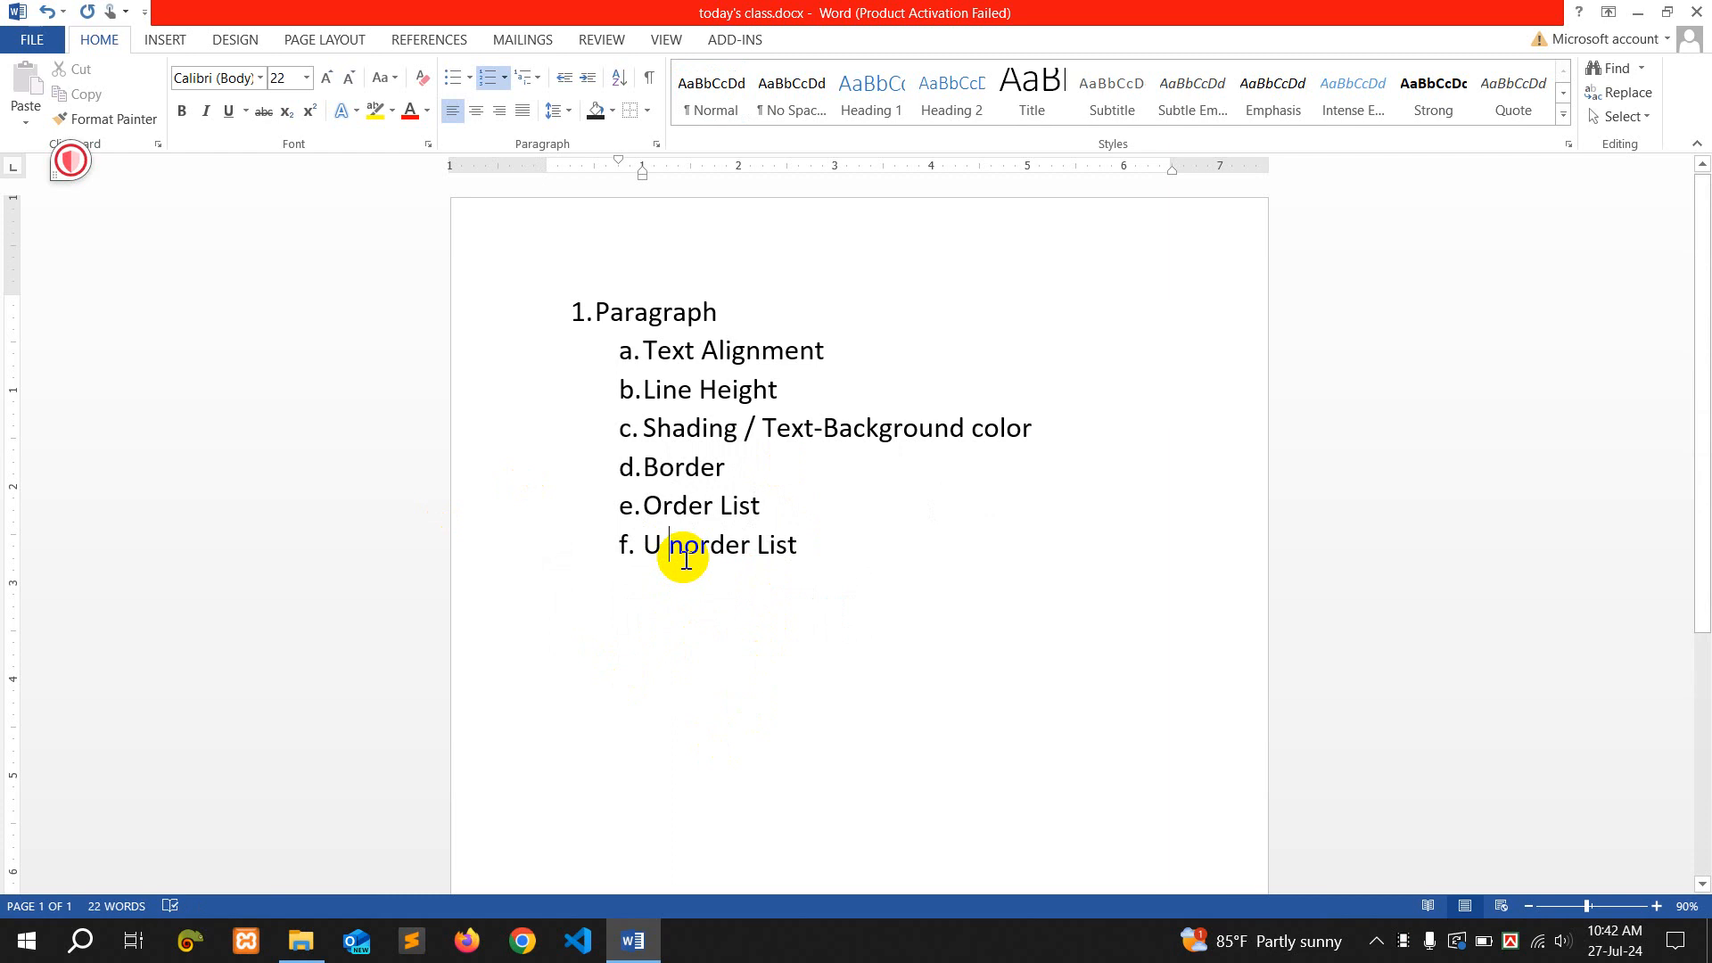
{"action": "key", "text": "BackSpace"}
{"action": "left_click", "coordinate": [675, 548]}
{"action": "left_click", "coordinate": [833, 562]}
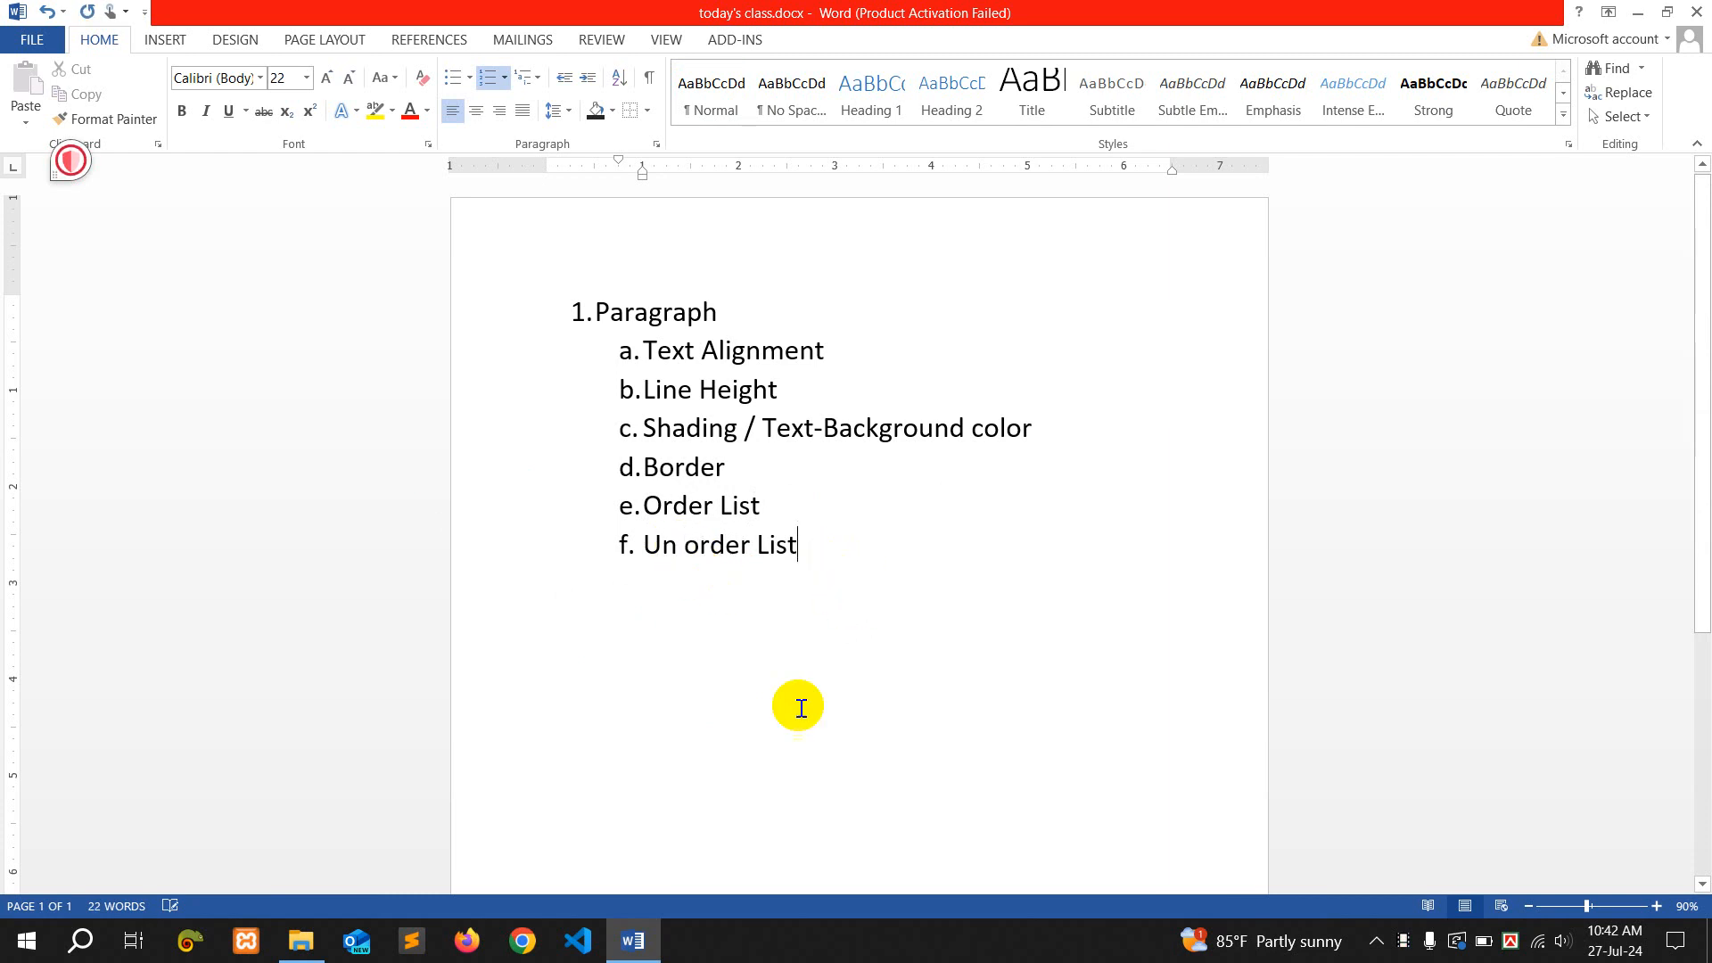
Enter "Apply" on the blank line below the topic list and enlarge its font to 20 pt
{"action": "left_click", "coordinate": [802, 708]}
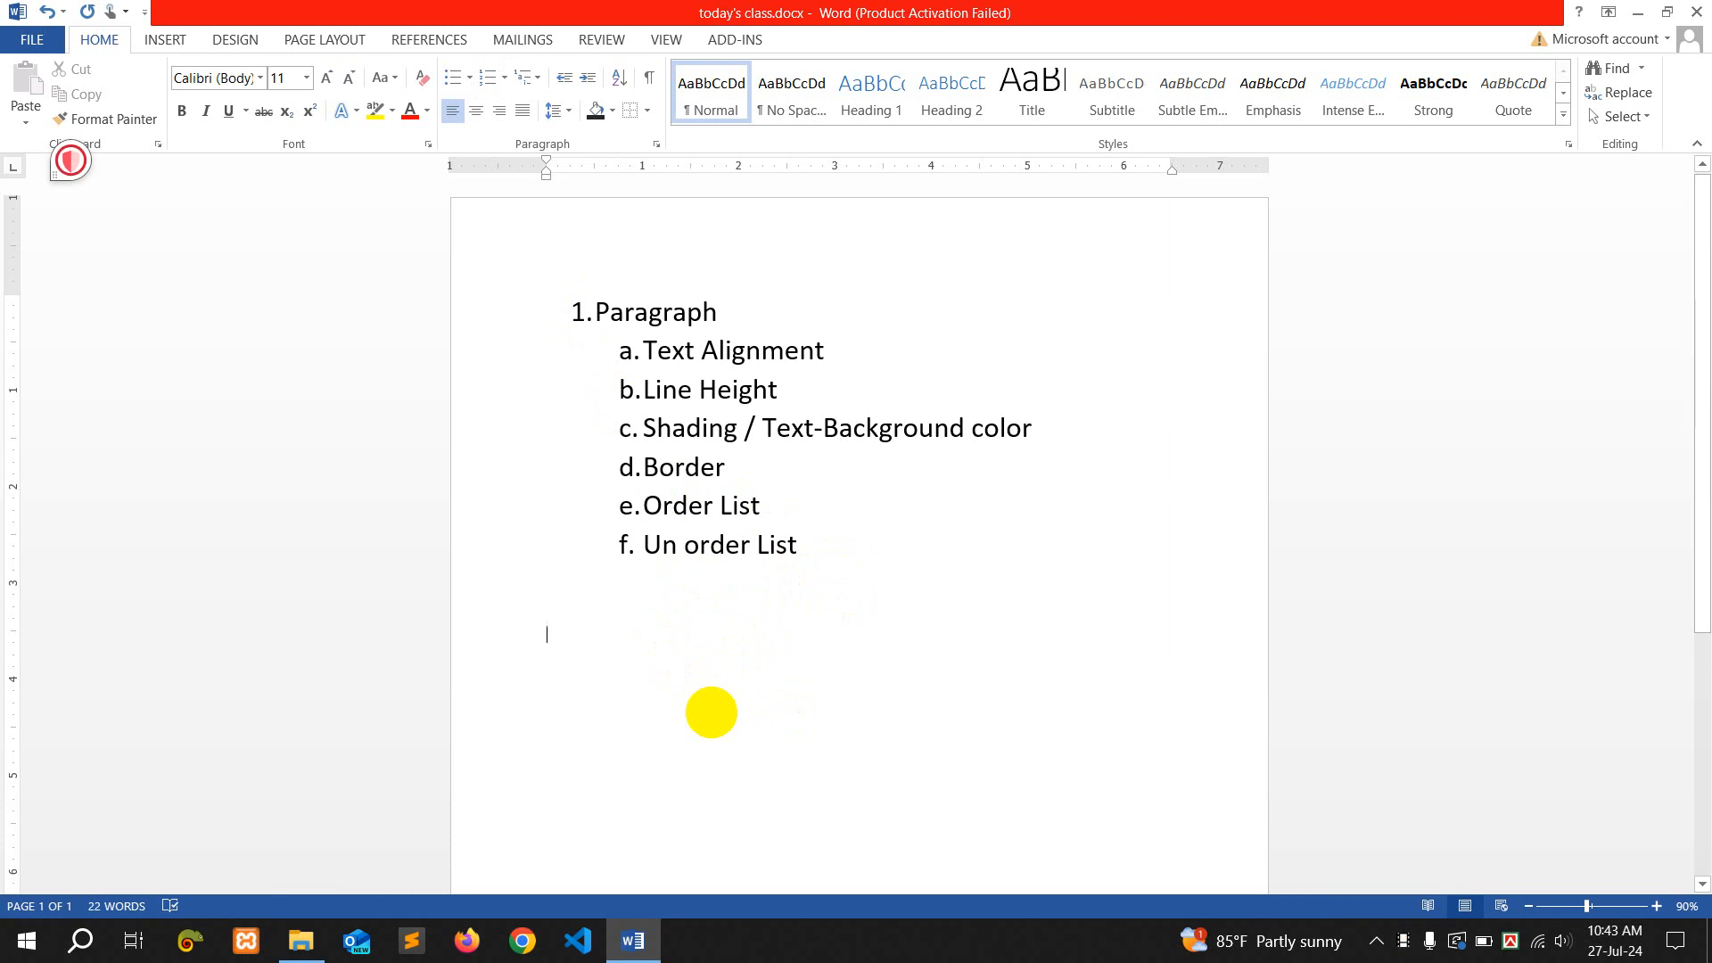
{"action": "type", "text": "Appl"}
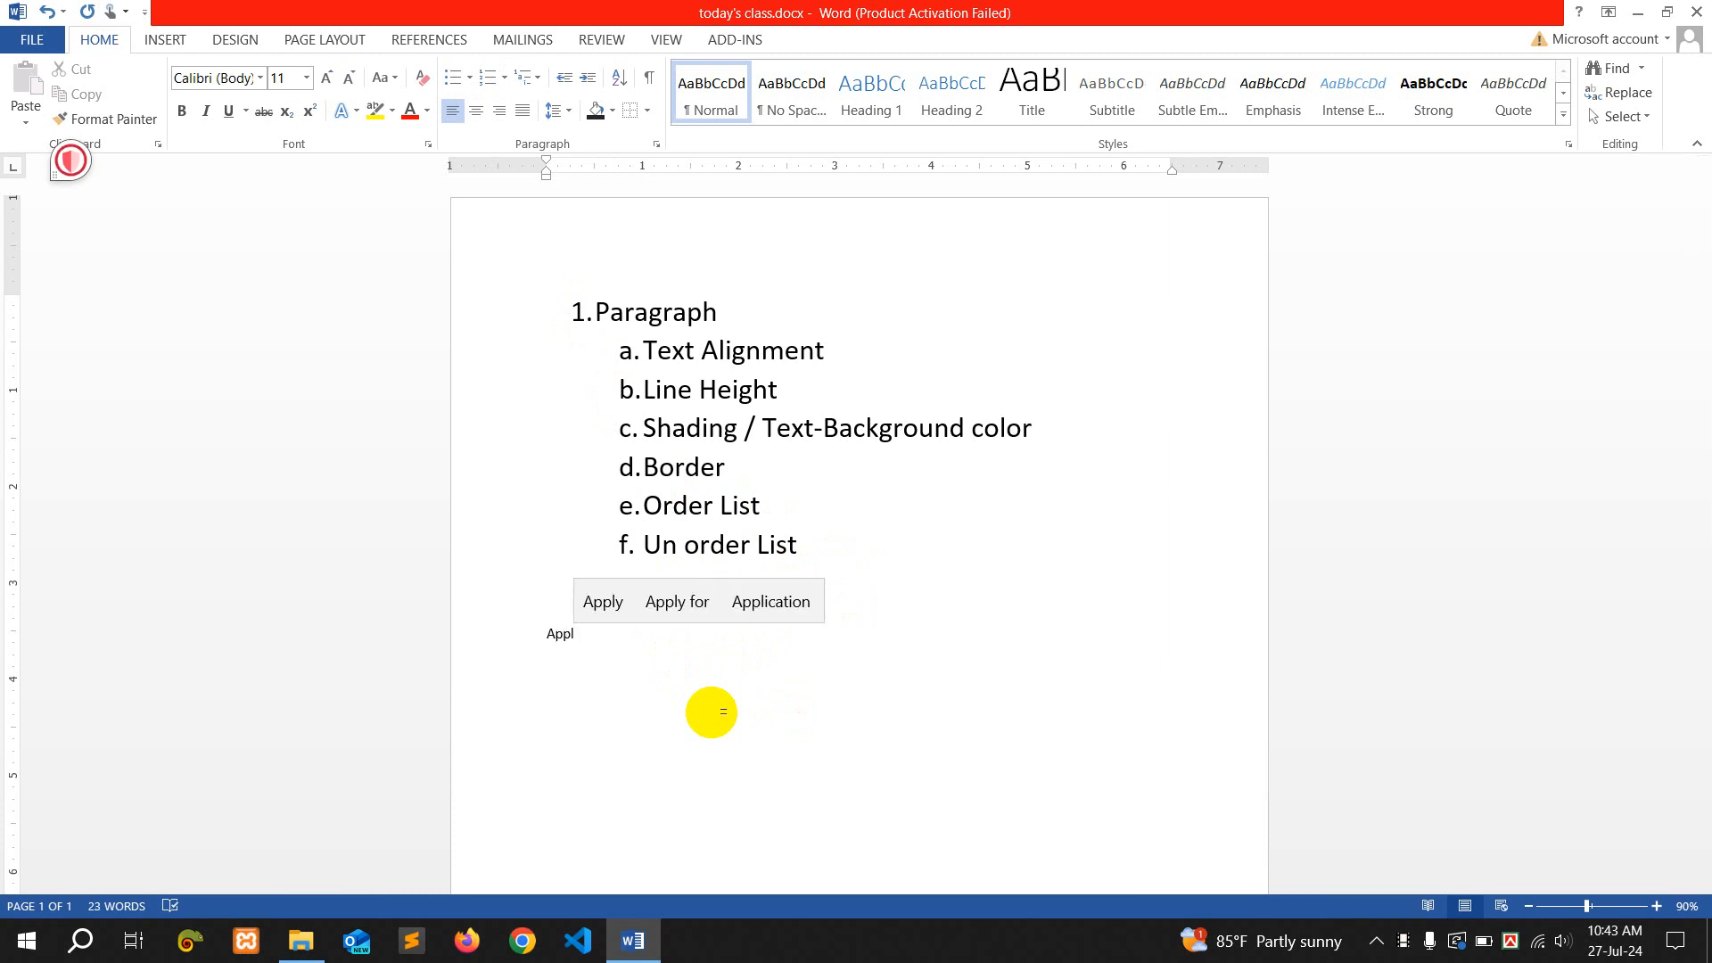
{"action": "left_click", "coordinate": [603, 602]}
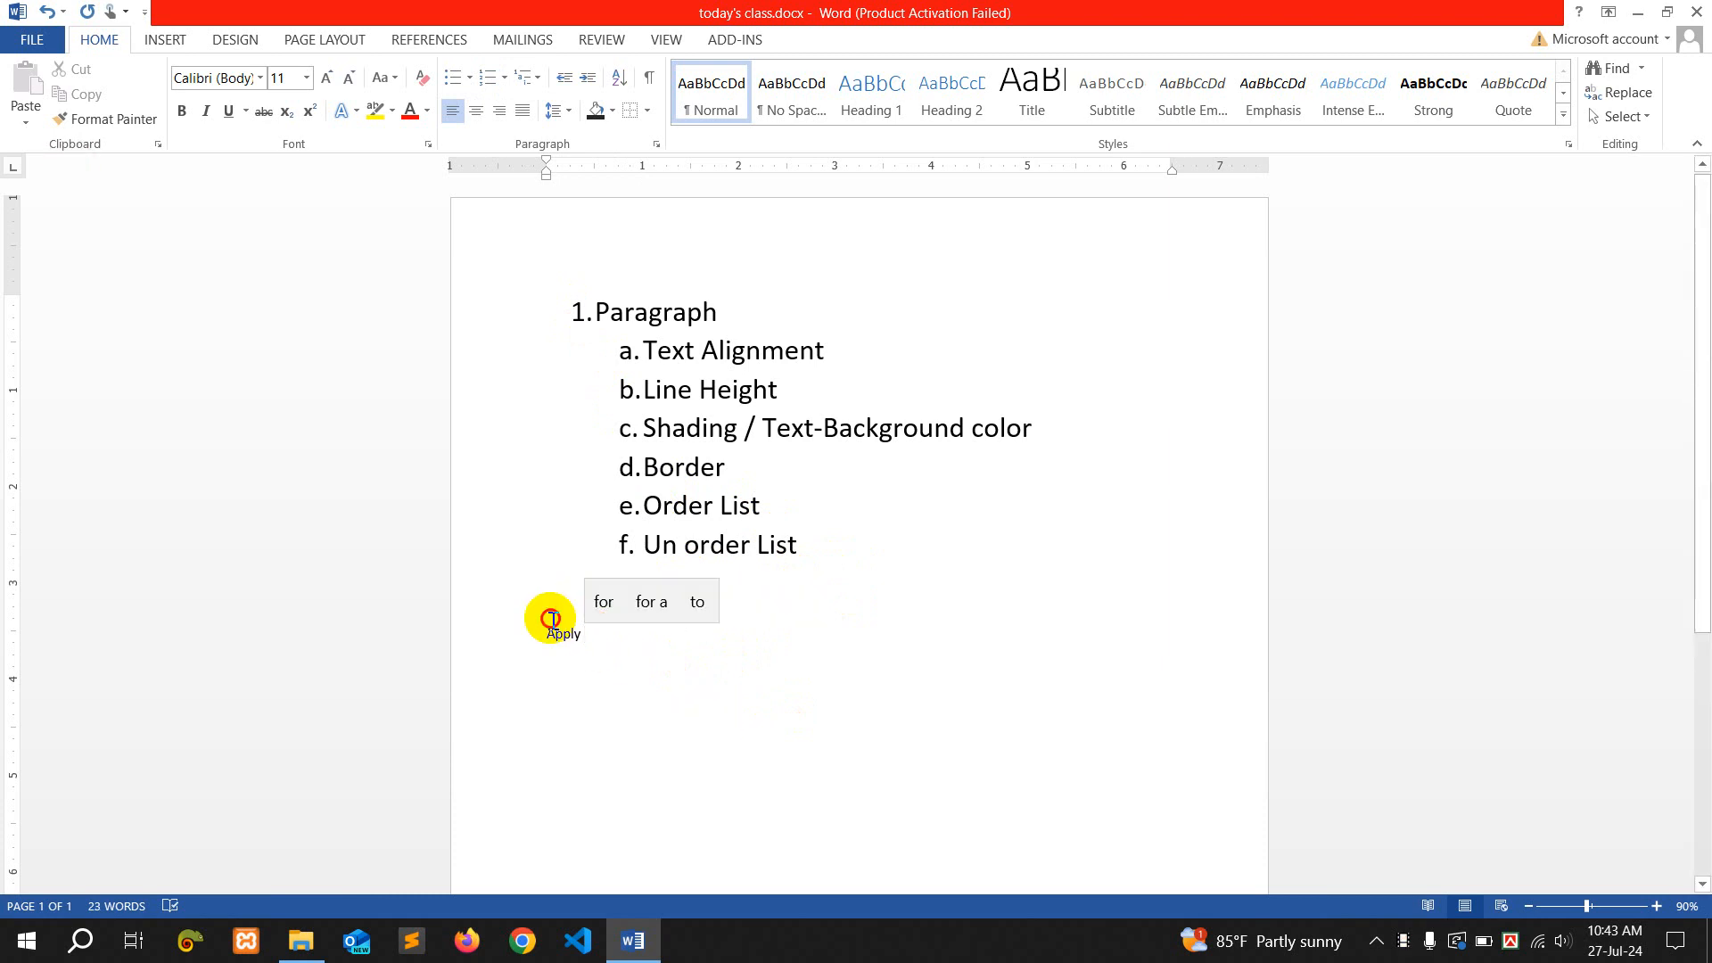
{"action": "double_click", "coordinate": [556, 632]}
{"action": "left_click", "coordinate": [327, 78]}
{"action": "left_click", "coordinate": [327, 78]}
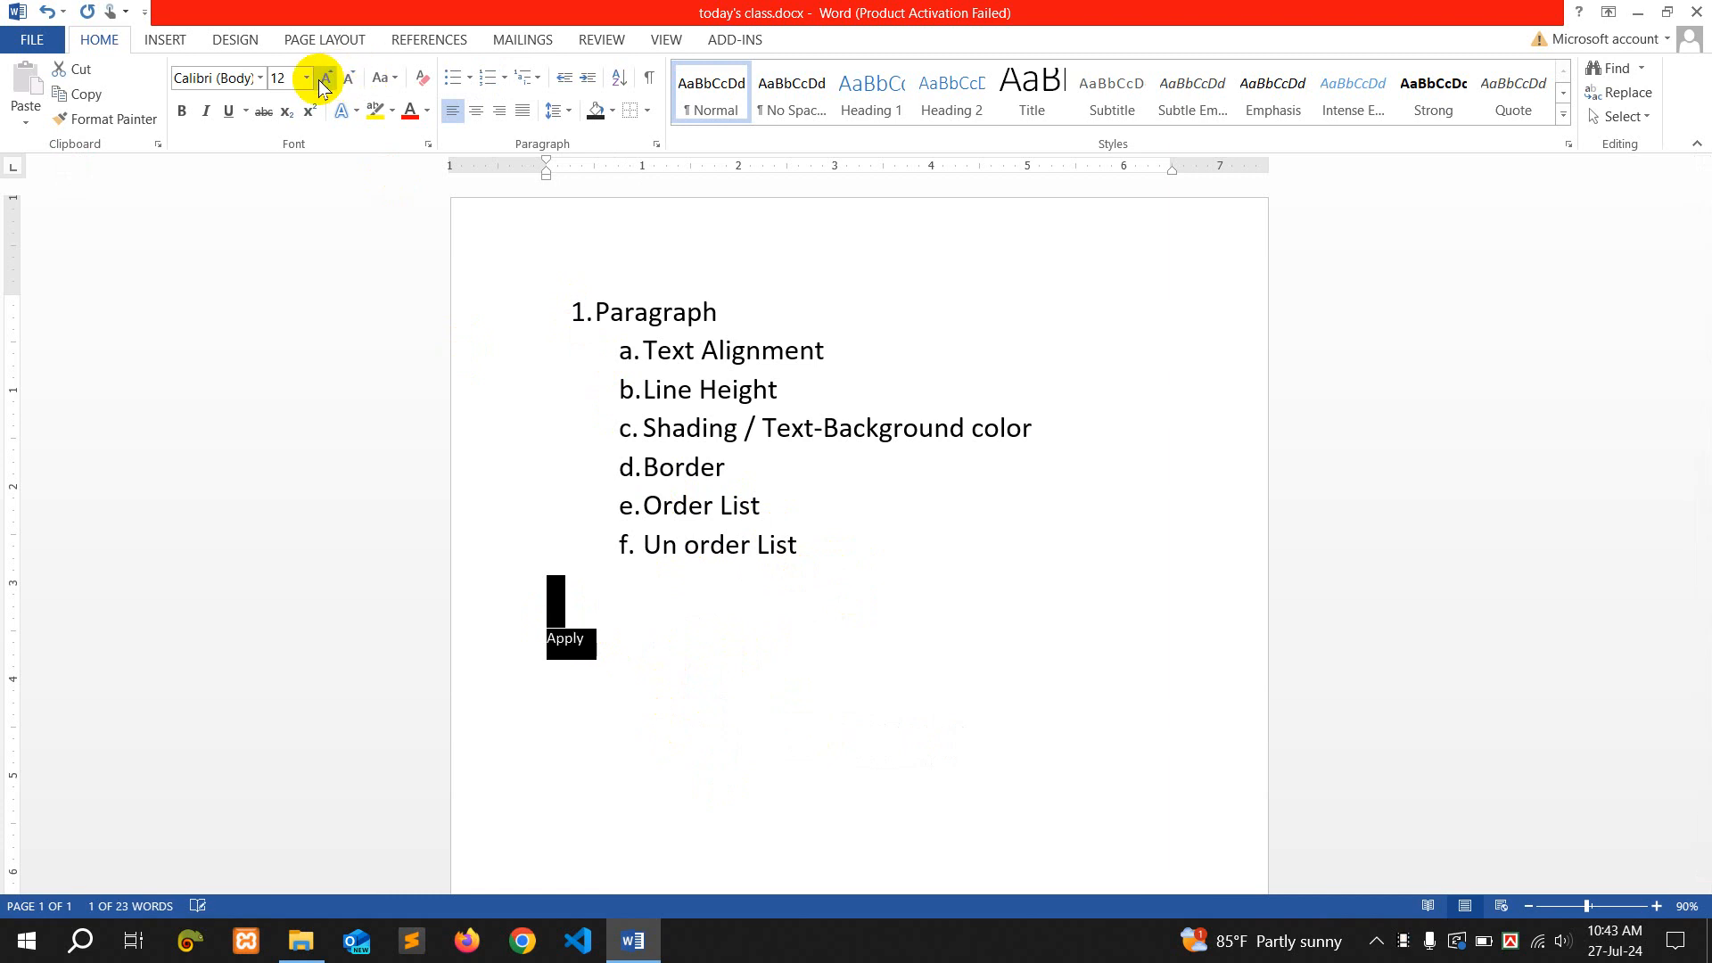
{"action": "left_click", "coordinate": [326, 79]}
{"action": "left_click", "coordinate": [326, 78]}
{"action": "left_click", "coordinate": [327, 79]}
{"action": "left_click", "coordinate": [639, 705]}
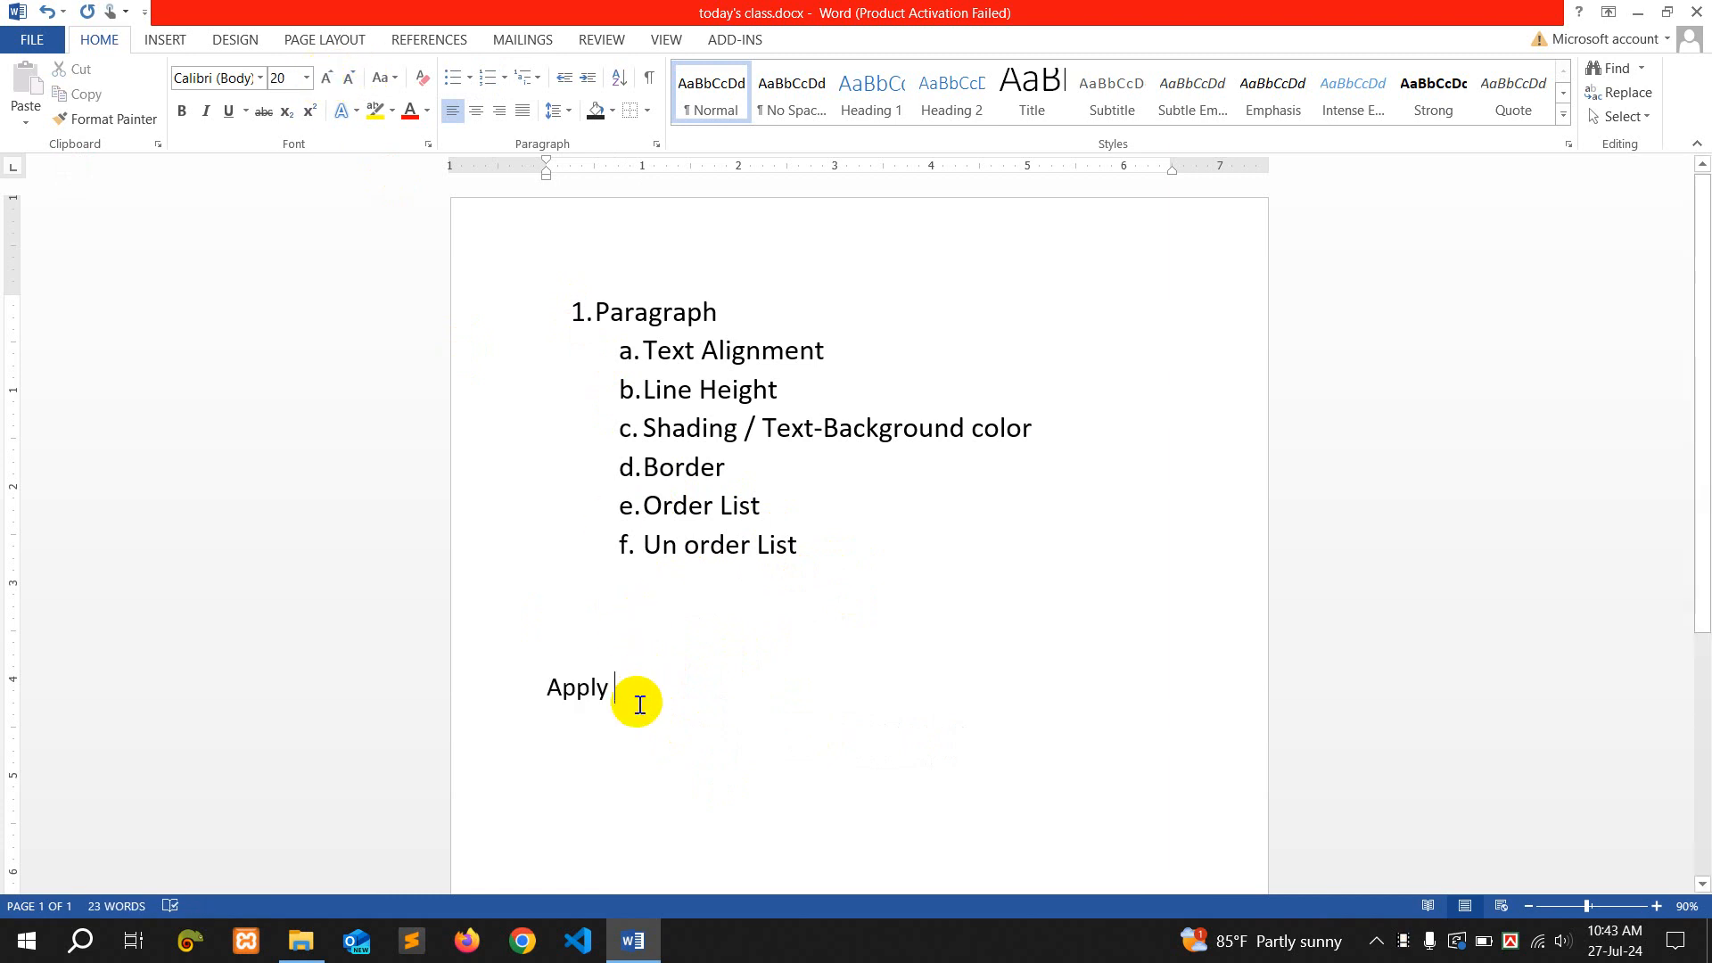
Correct "Apply" to "Apple" and add Banana and Mango on separate lines below it
{"action": "left_click", "coordinate": [573, 689], "text": "shift"}
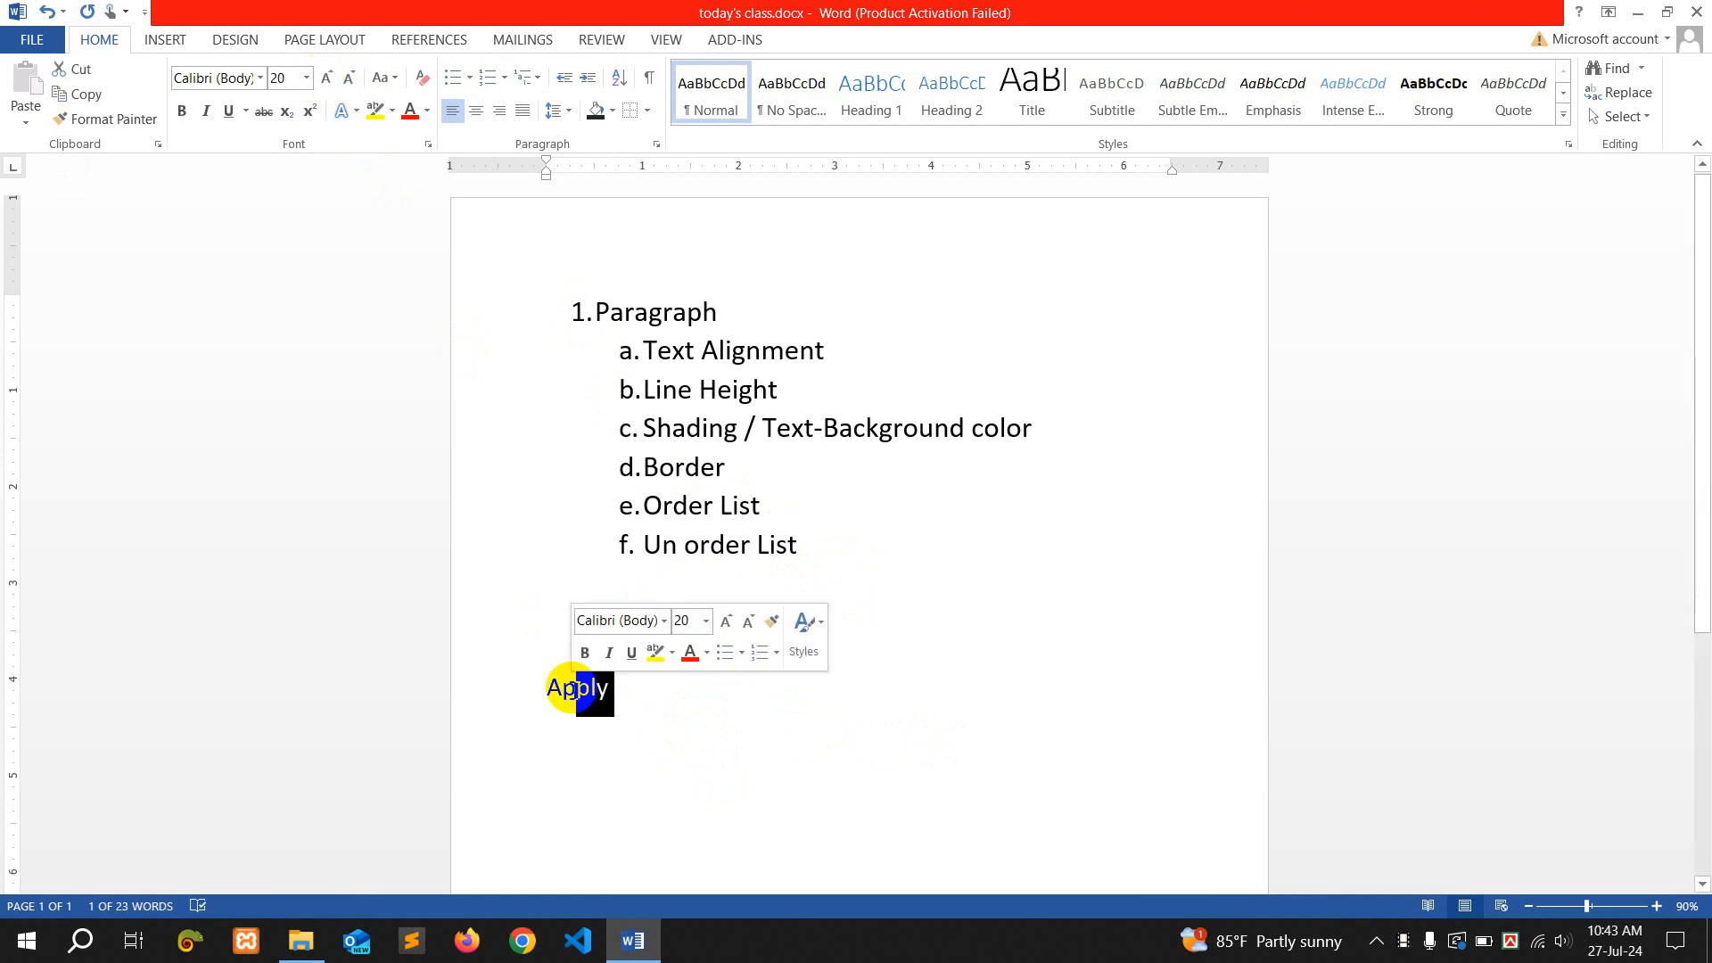
{"action": "type", "text": "ple"}
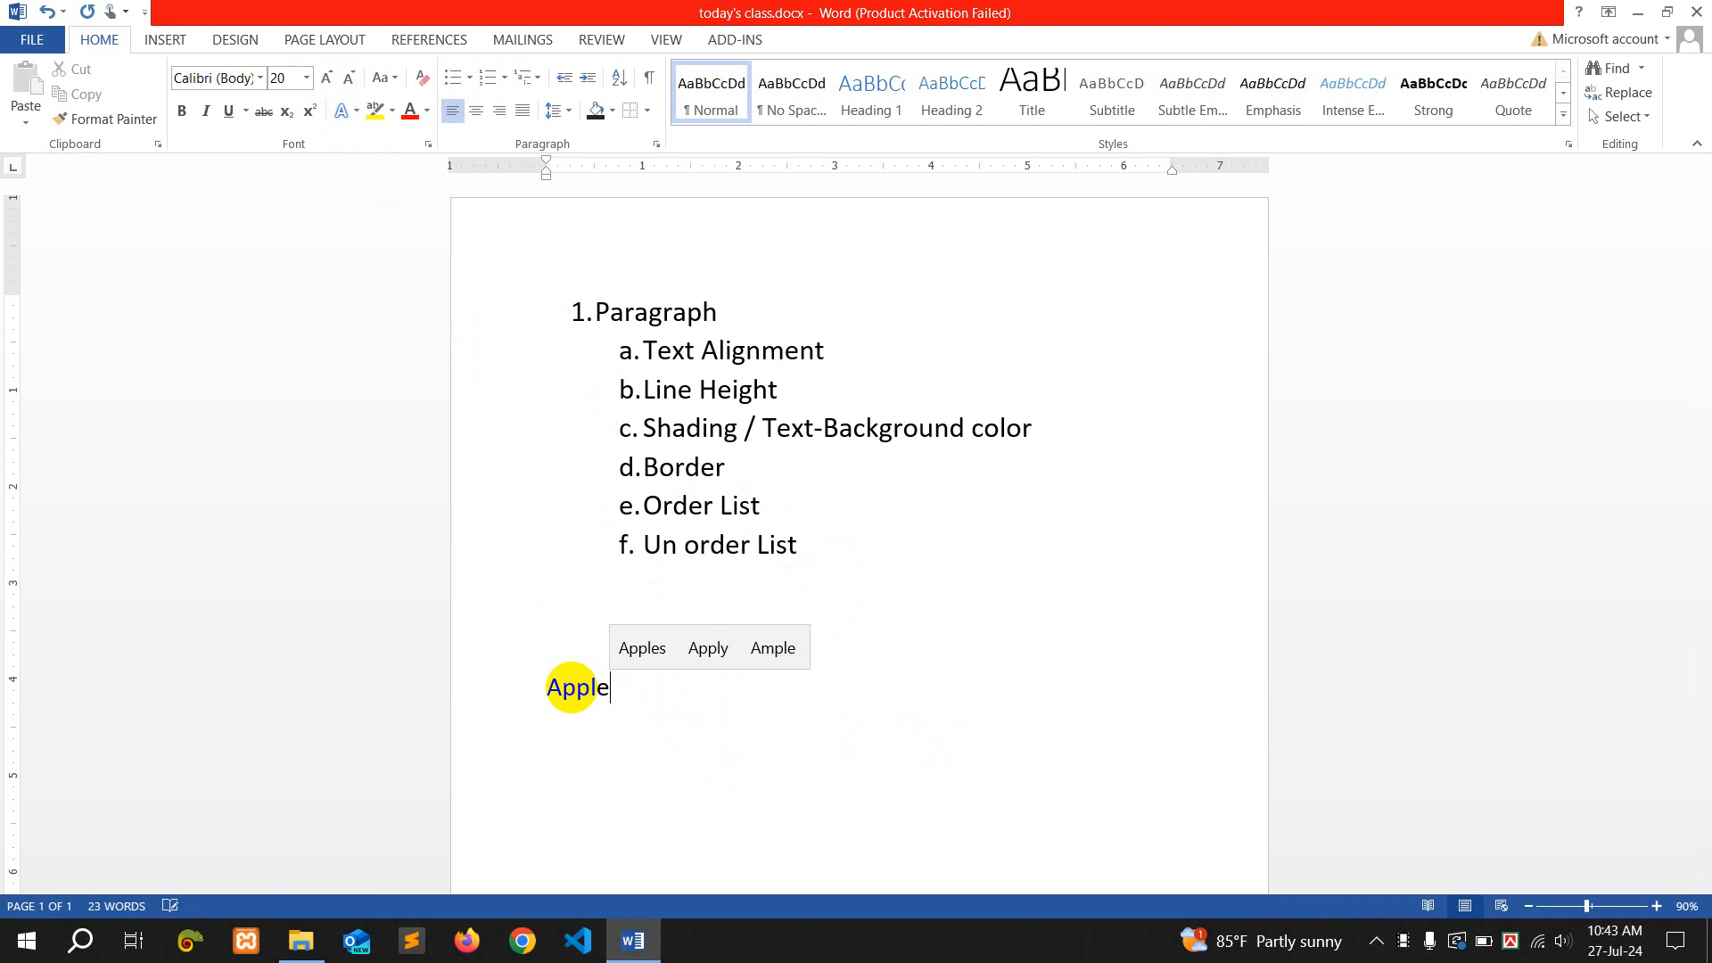
{"action": "key", "text": "Return"}
{"action": "type", "text": "Bana"}
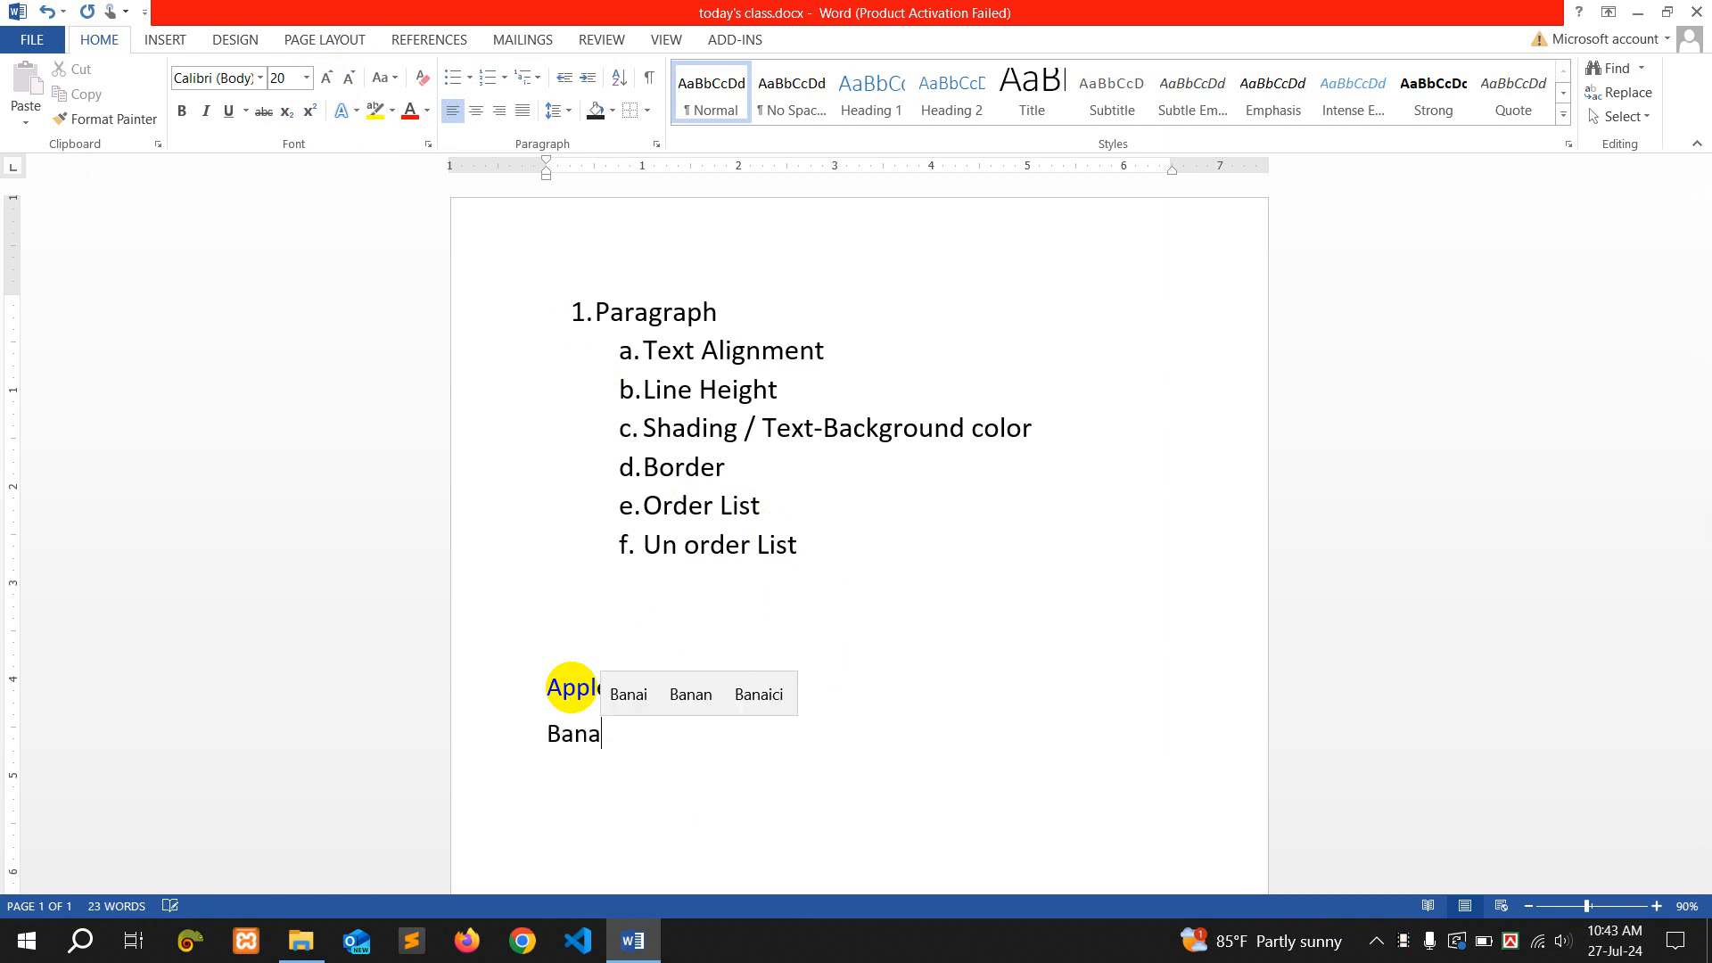
{"action": "type", "text": "na"}
{"action": "key", "text": "Return"}
{"action": "type", "text": "Mango"}
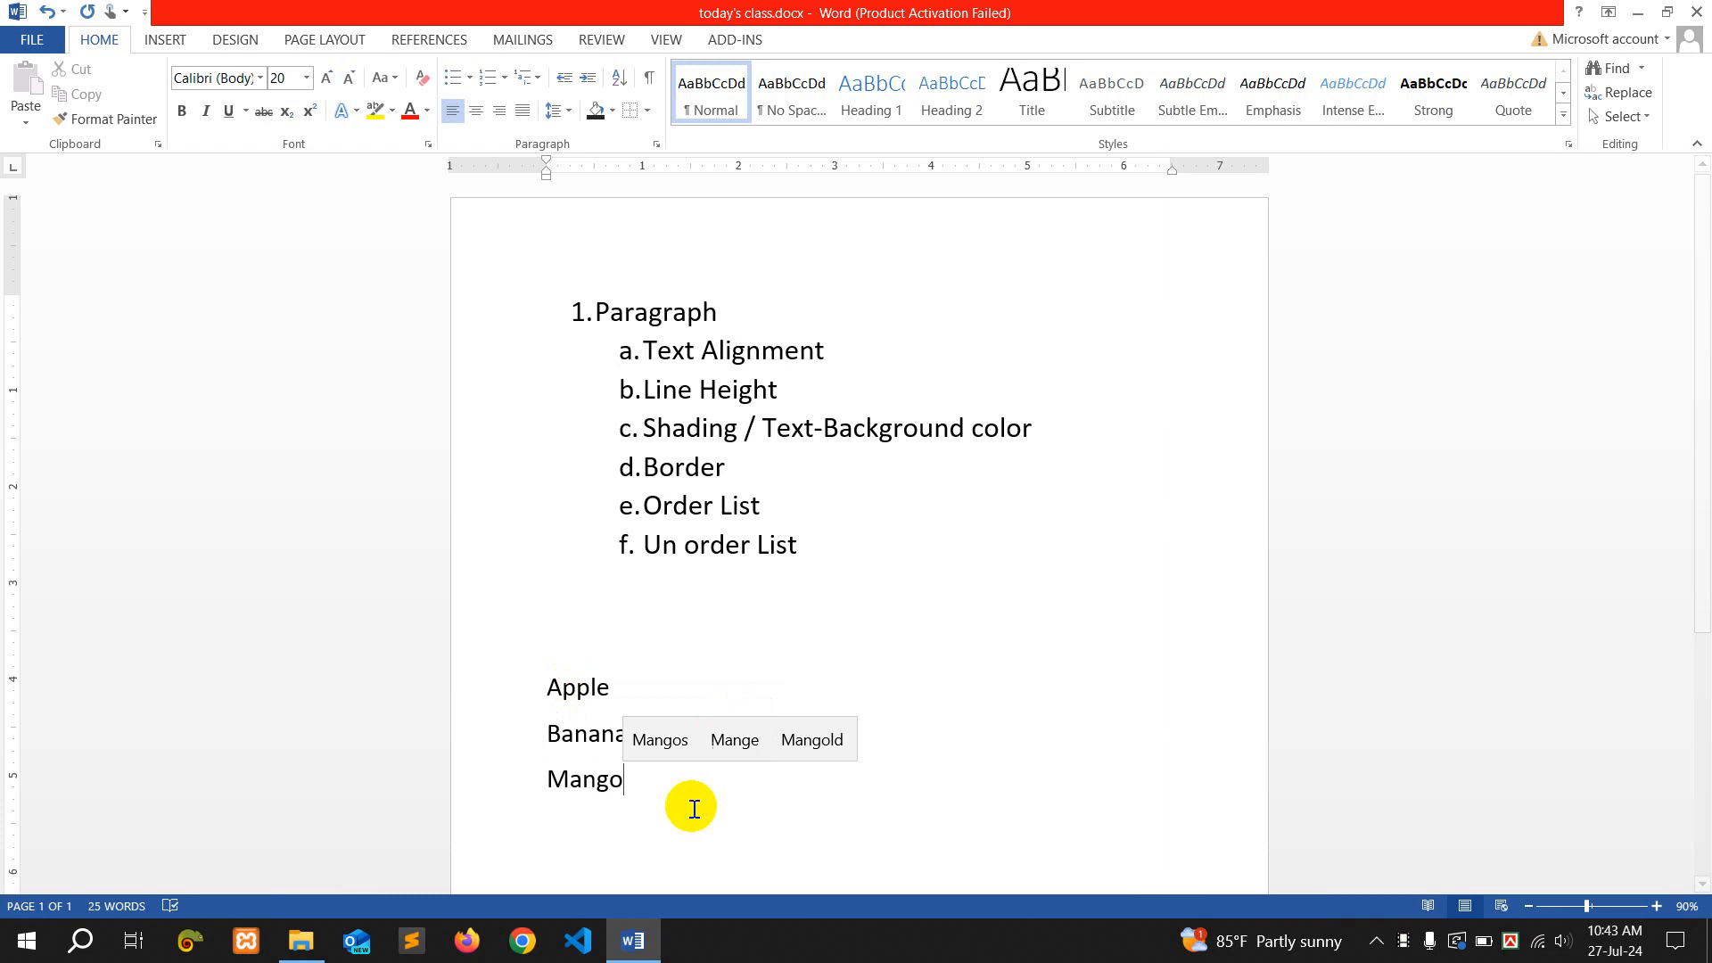
{"action": "key", "text": "Return"}
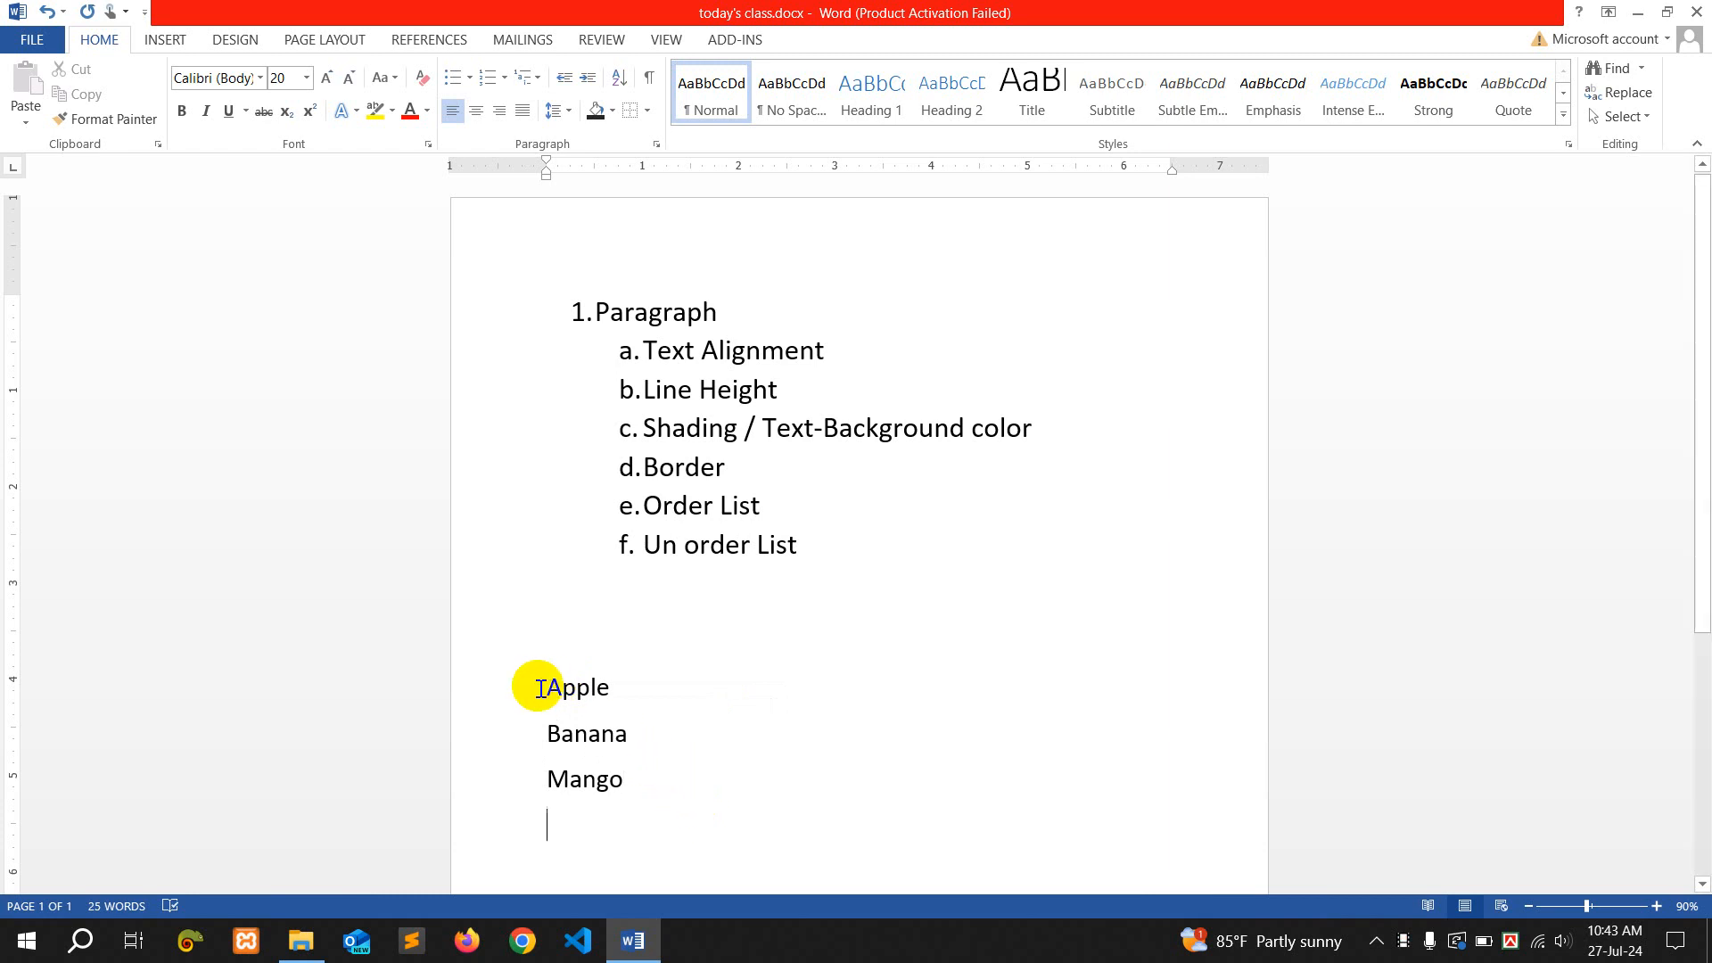
Replace the three fruit lines with manually numbered lines, "1 . Mabgo" and a second line starting "2 ,"
{"action": "mouse_move", "coordinate": [544, 685]}
{"action": "left_mouse_down"}
{"action": "mouse_move", "coordinate": [618, 785]}
{"action": "mouse_move", "coordinate": [537, 698]}
{"action": "left_mouse_up"}
{"action": "left_click", "coordinate": [645, 799]}
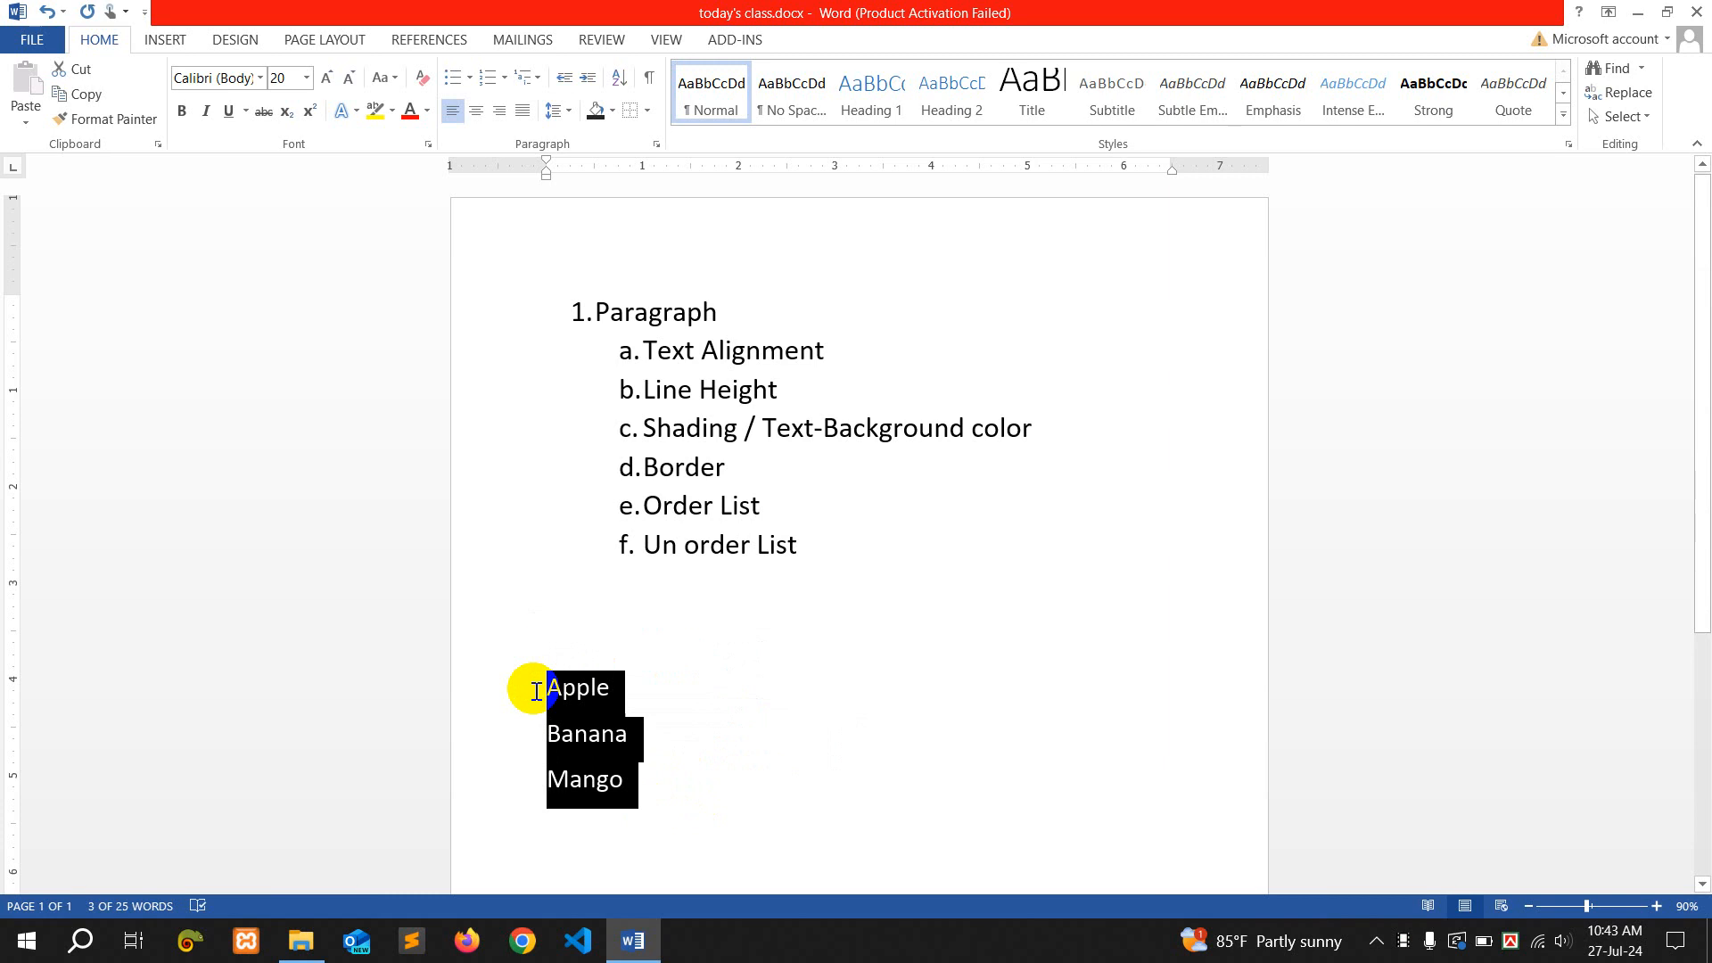
{"action": "type", "text": "1"}
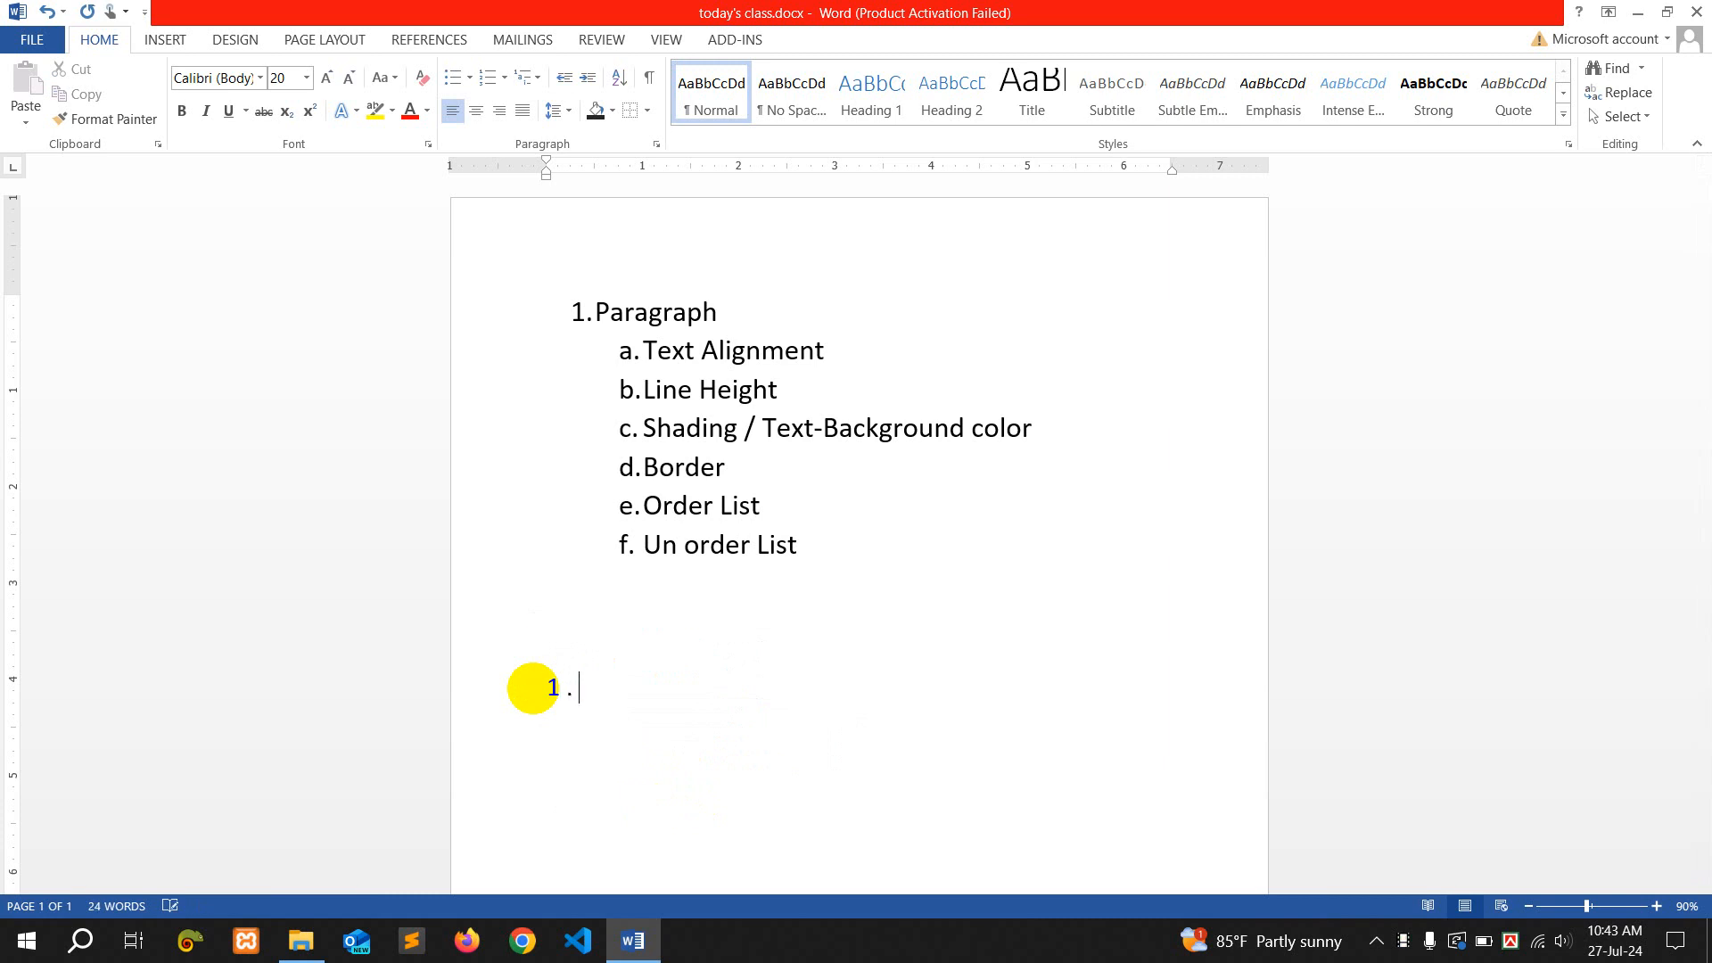
{"action": "type", "text": " . Mabgo"}
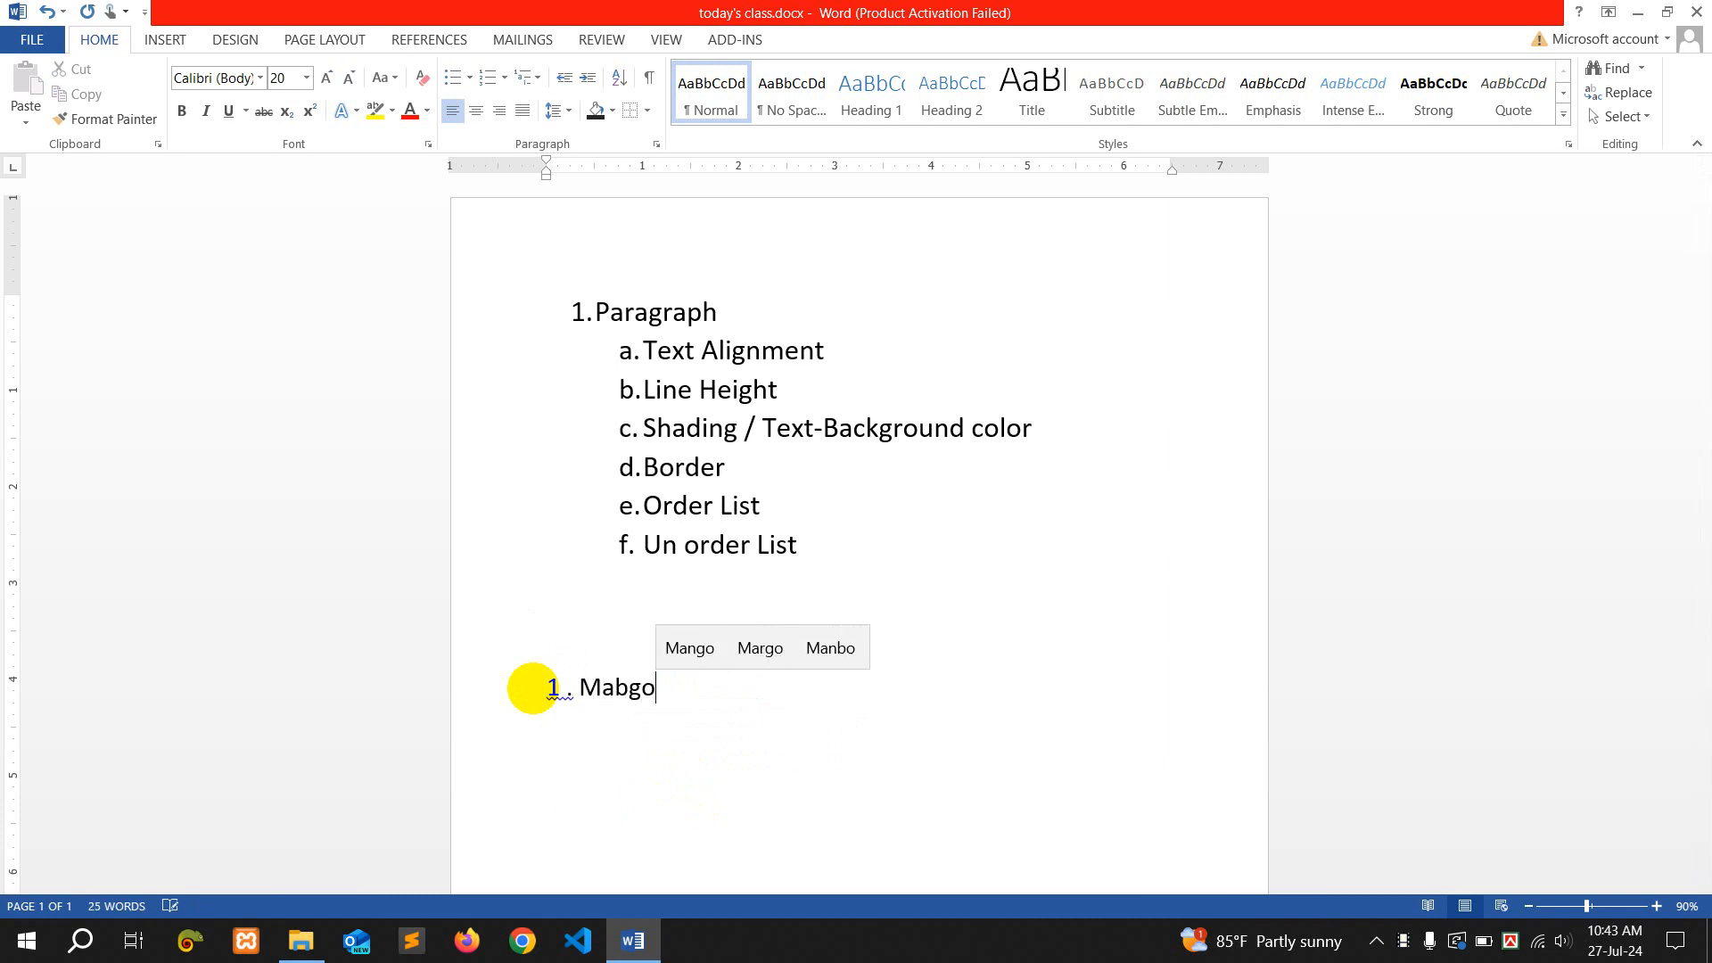
{"action": "key", "text": "Return"}
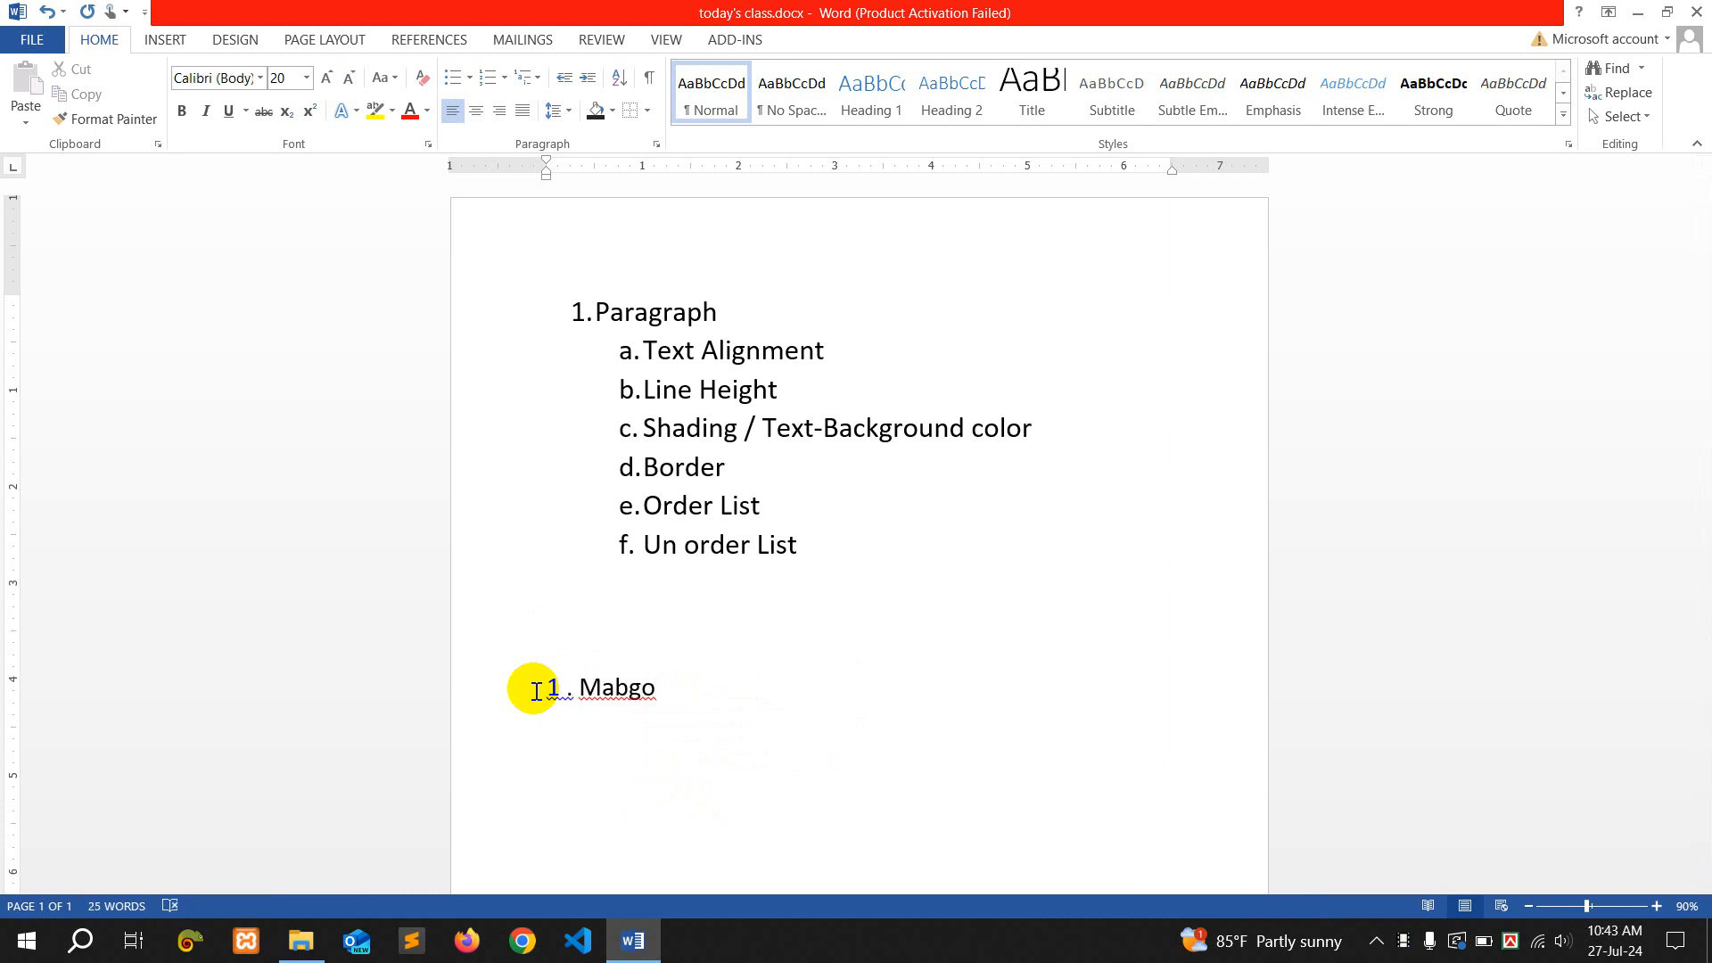
{"action": "type", "text": "2 ,"}
Delete the manually numbered lines and start an automatic numbered list in the 1) 2) 3) format below the topic list
{"action": "left_click_drag", "start_coordinate": [528, 692], "coordinate": [592, 751]}
{"action": "key", "text": "Delete"}
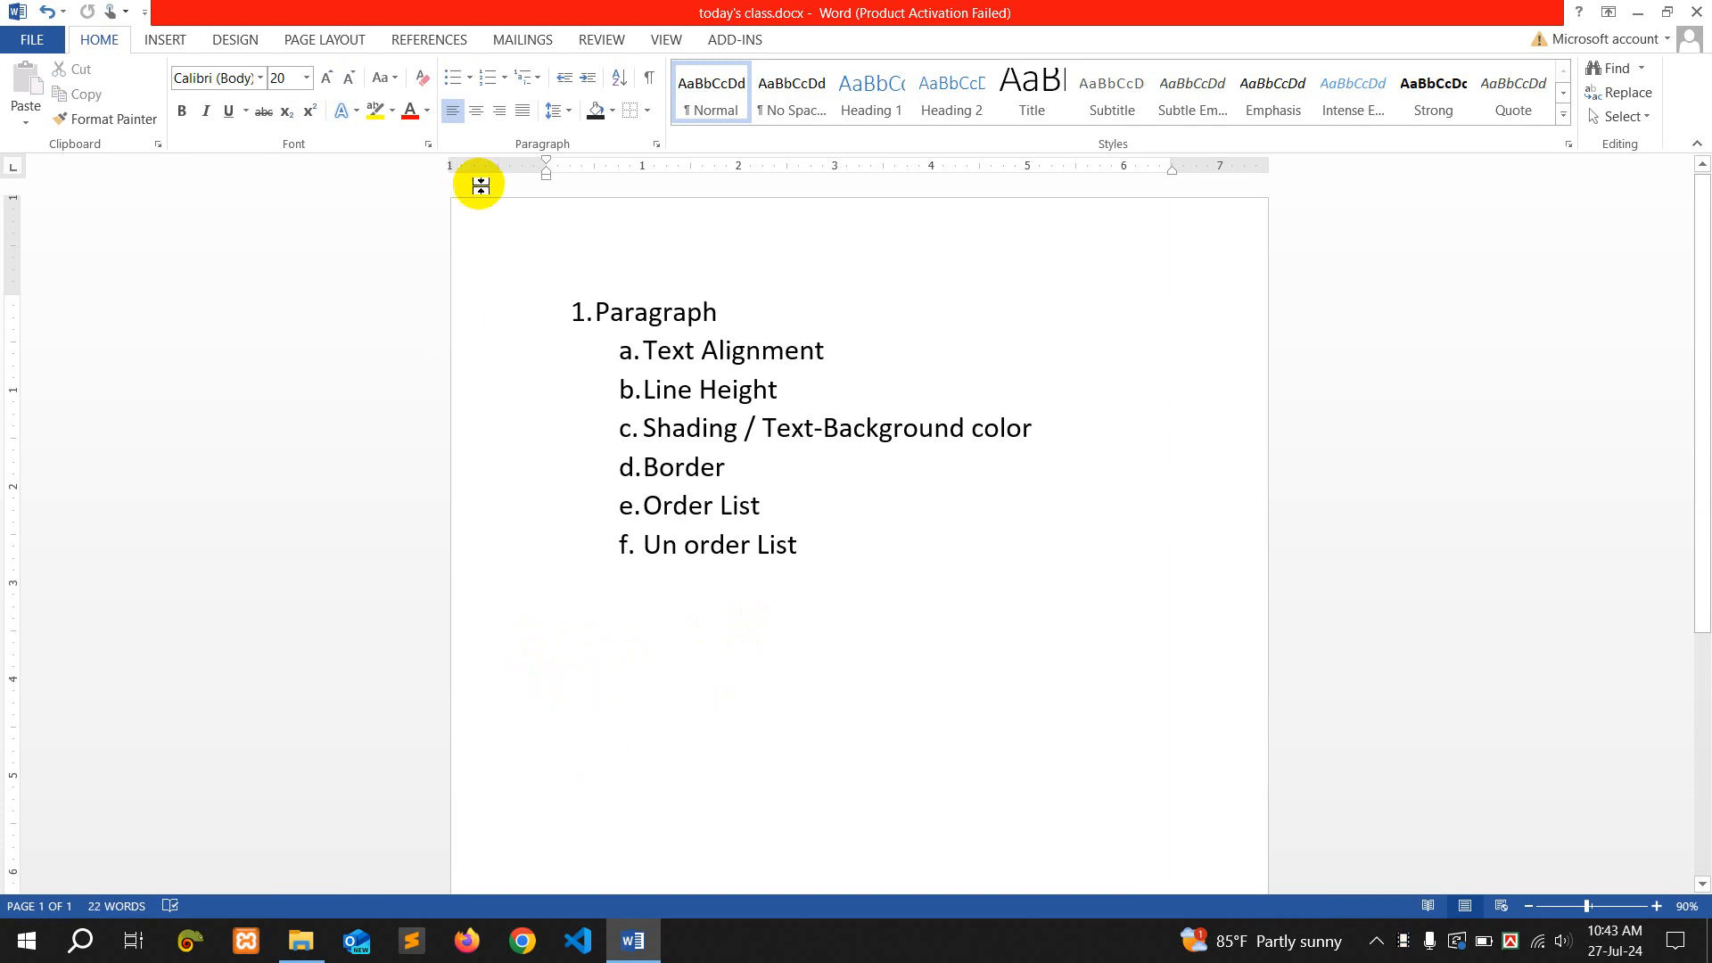
{"action": "left_click", "coordinate": [508, 81]}
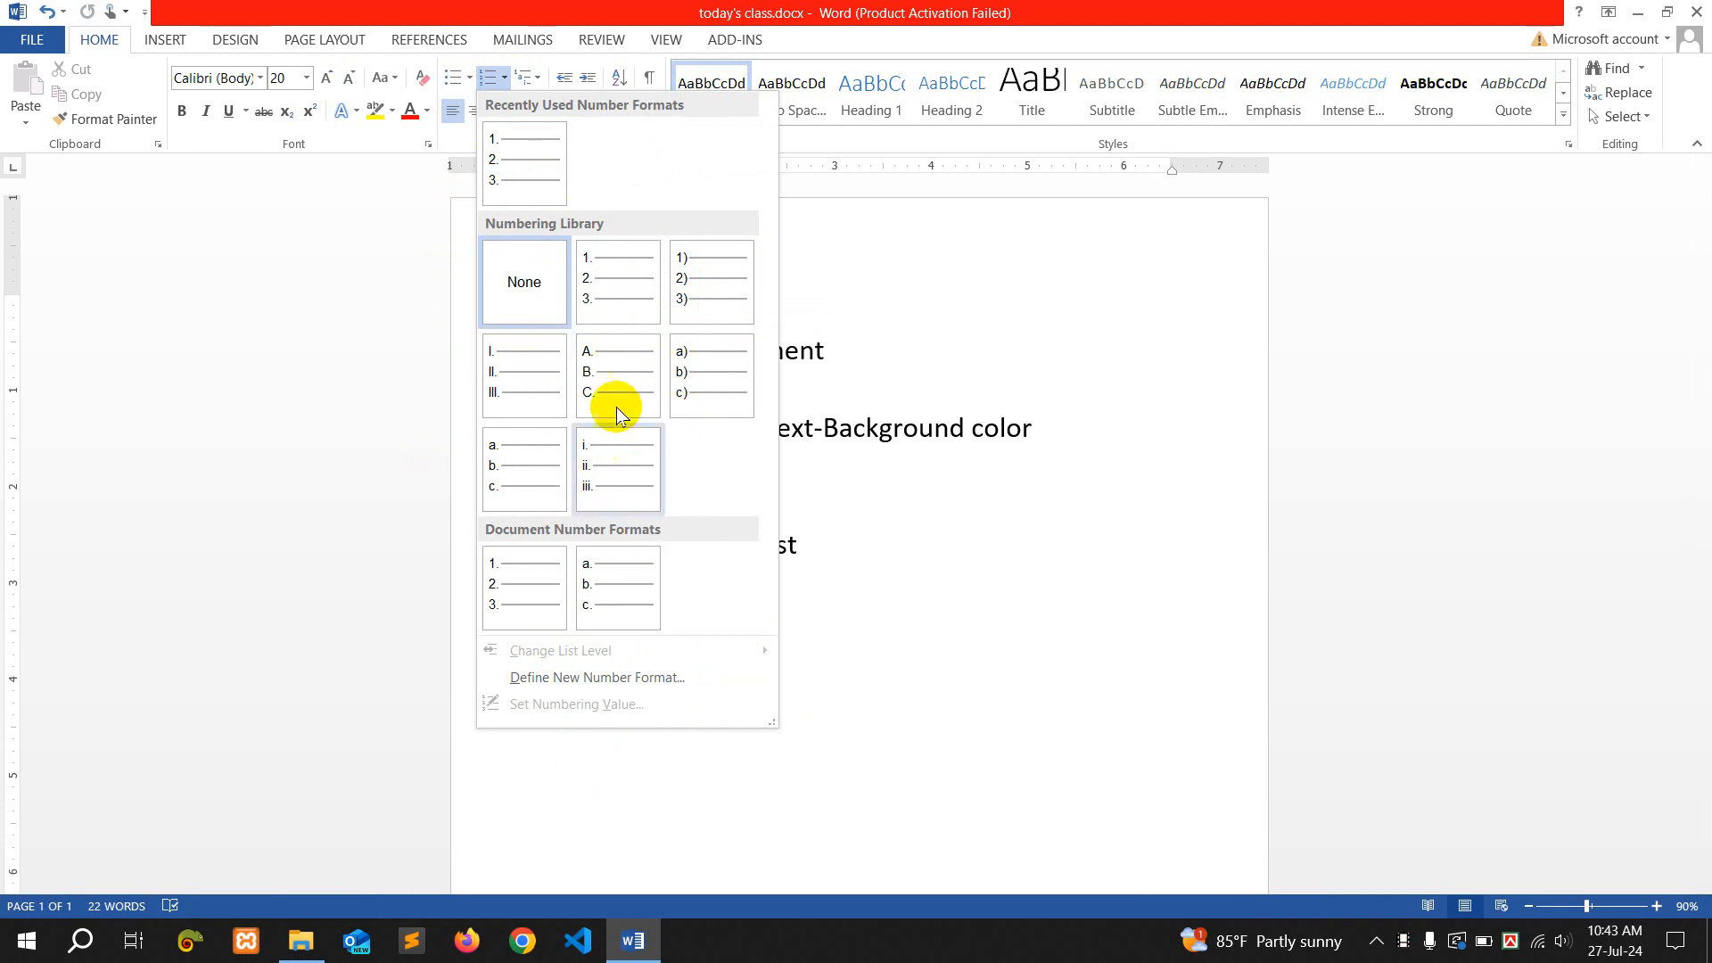
{"action": "left_click", "coordinate": [696, 301]}
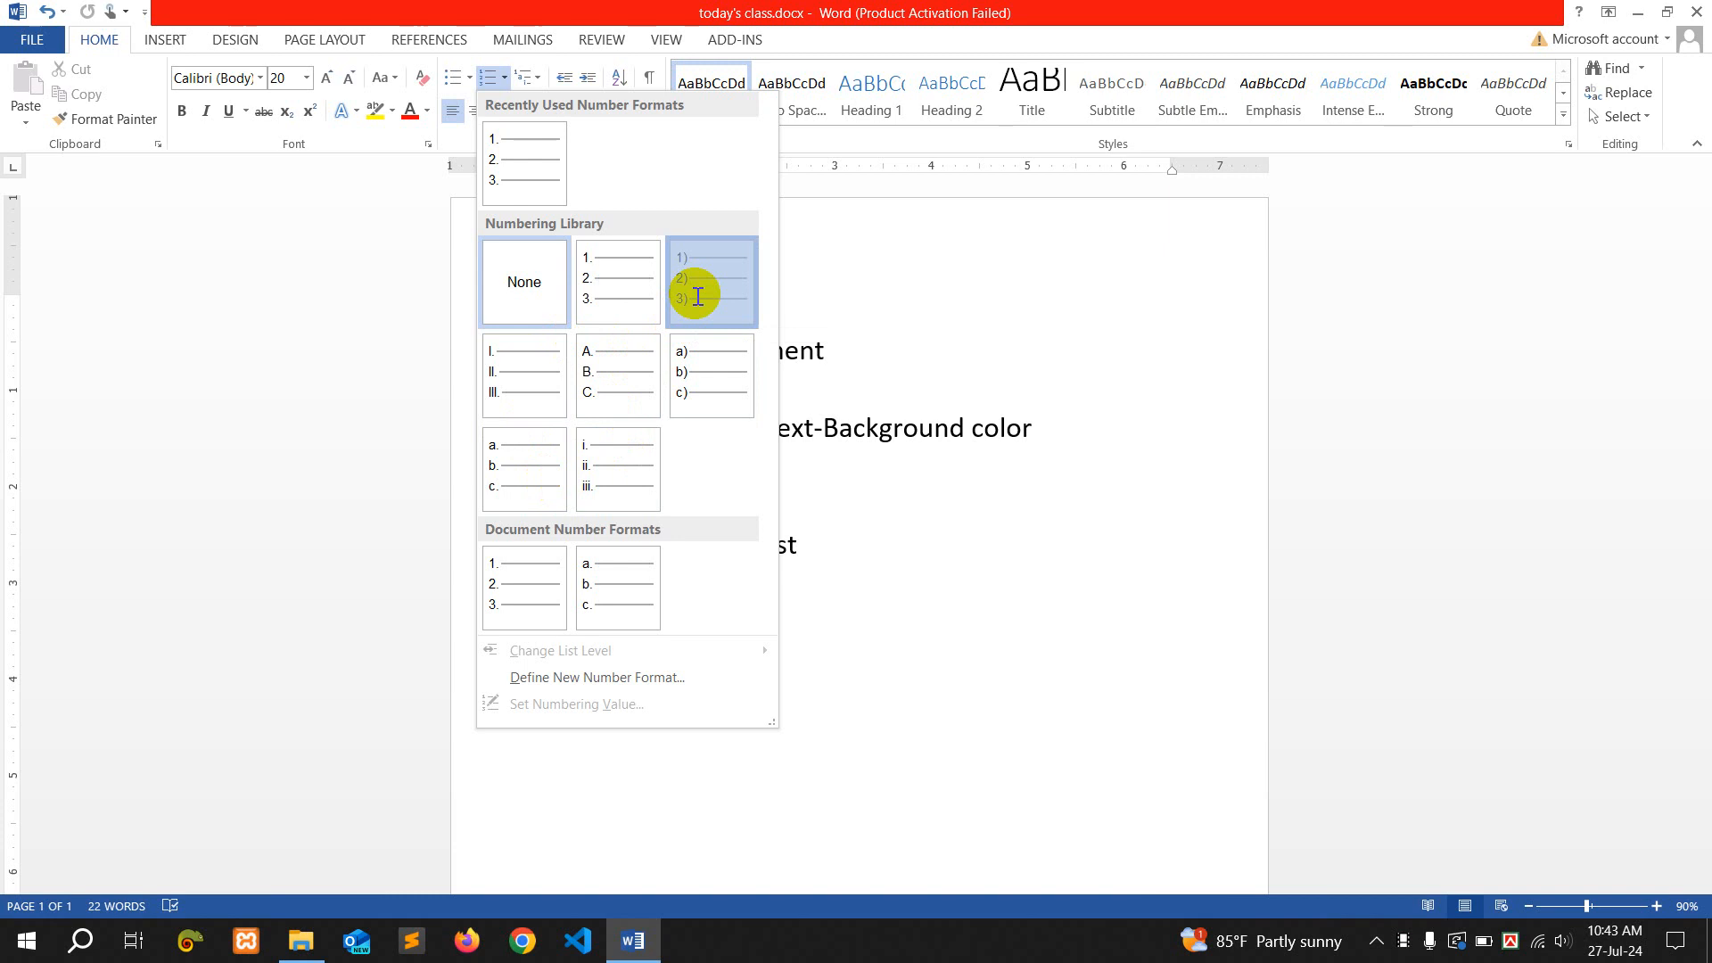
Fill the 1) 2) 3) numbered list with Apple, Mango, Banana and Orange, and end the list after the fourth item
{"action": "type", "text": "Apple"}
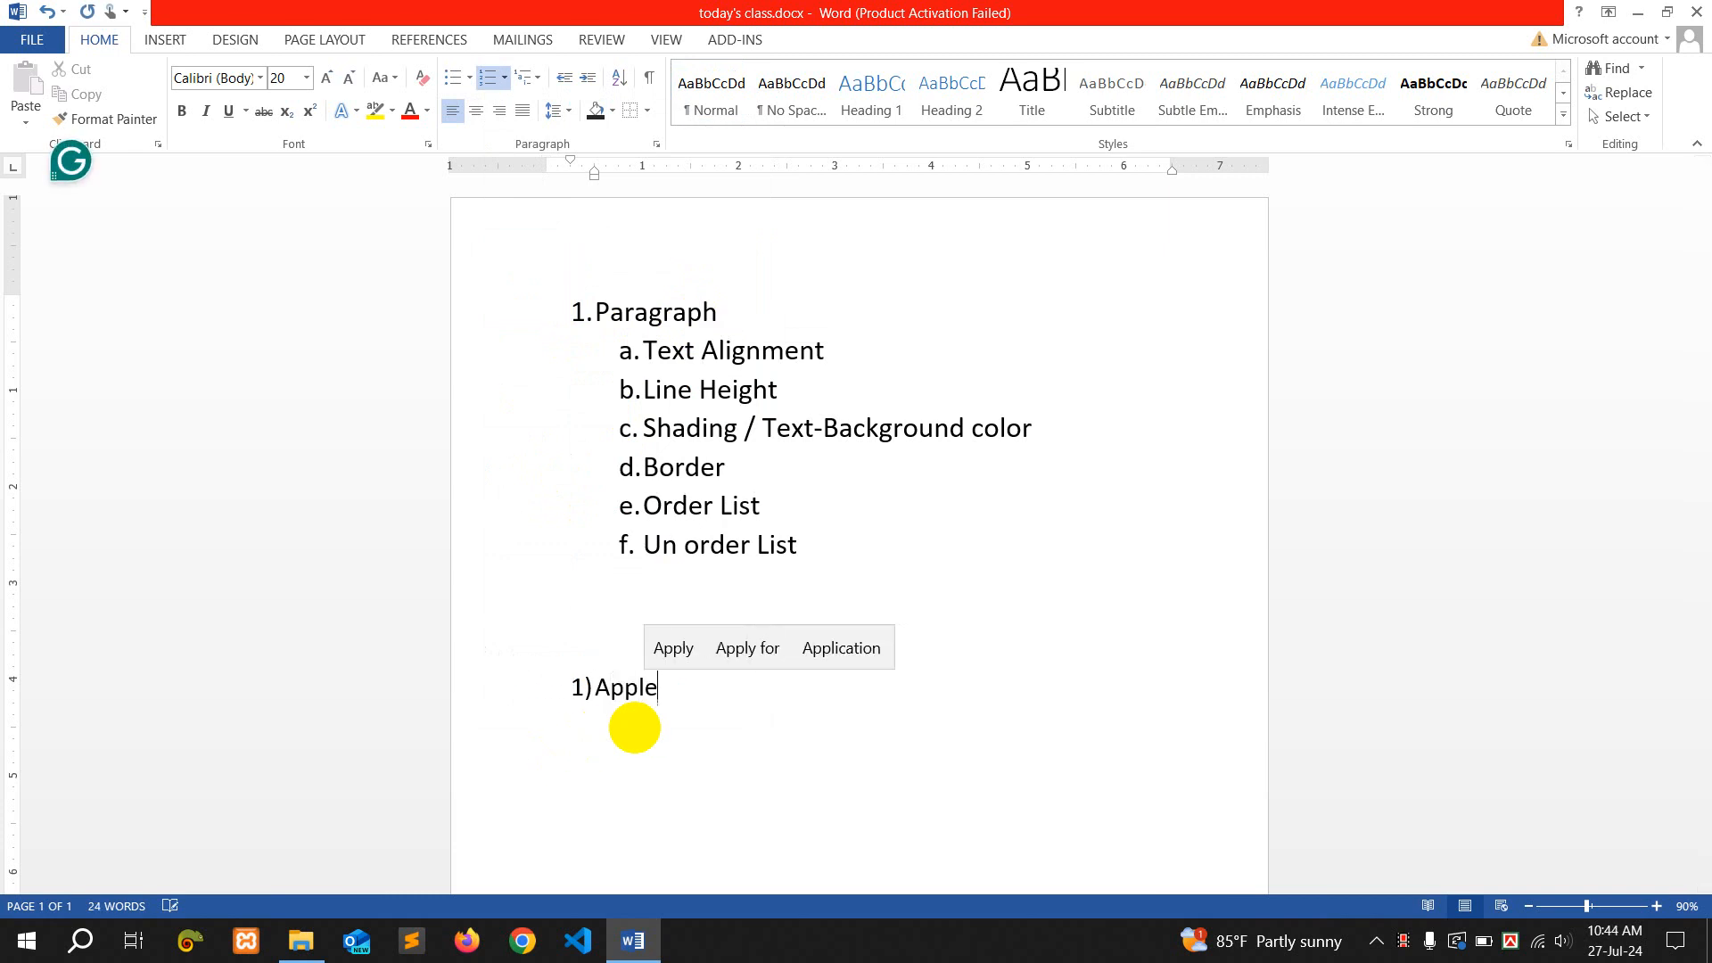
{"action": "key", "text": "Return"}
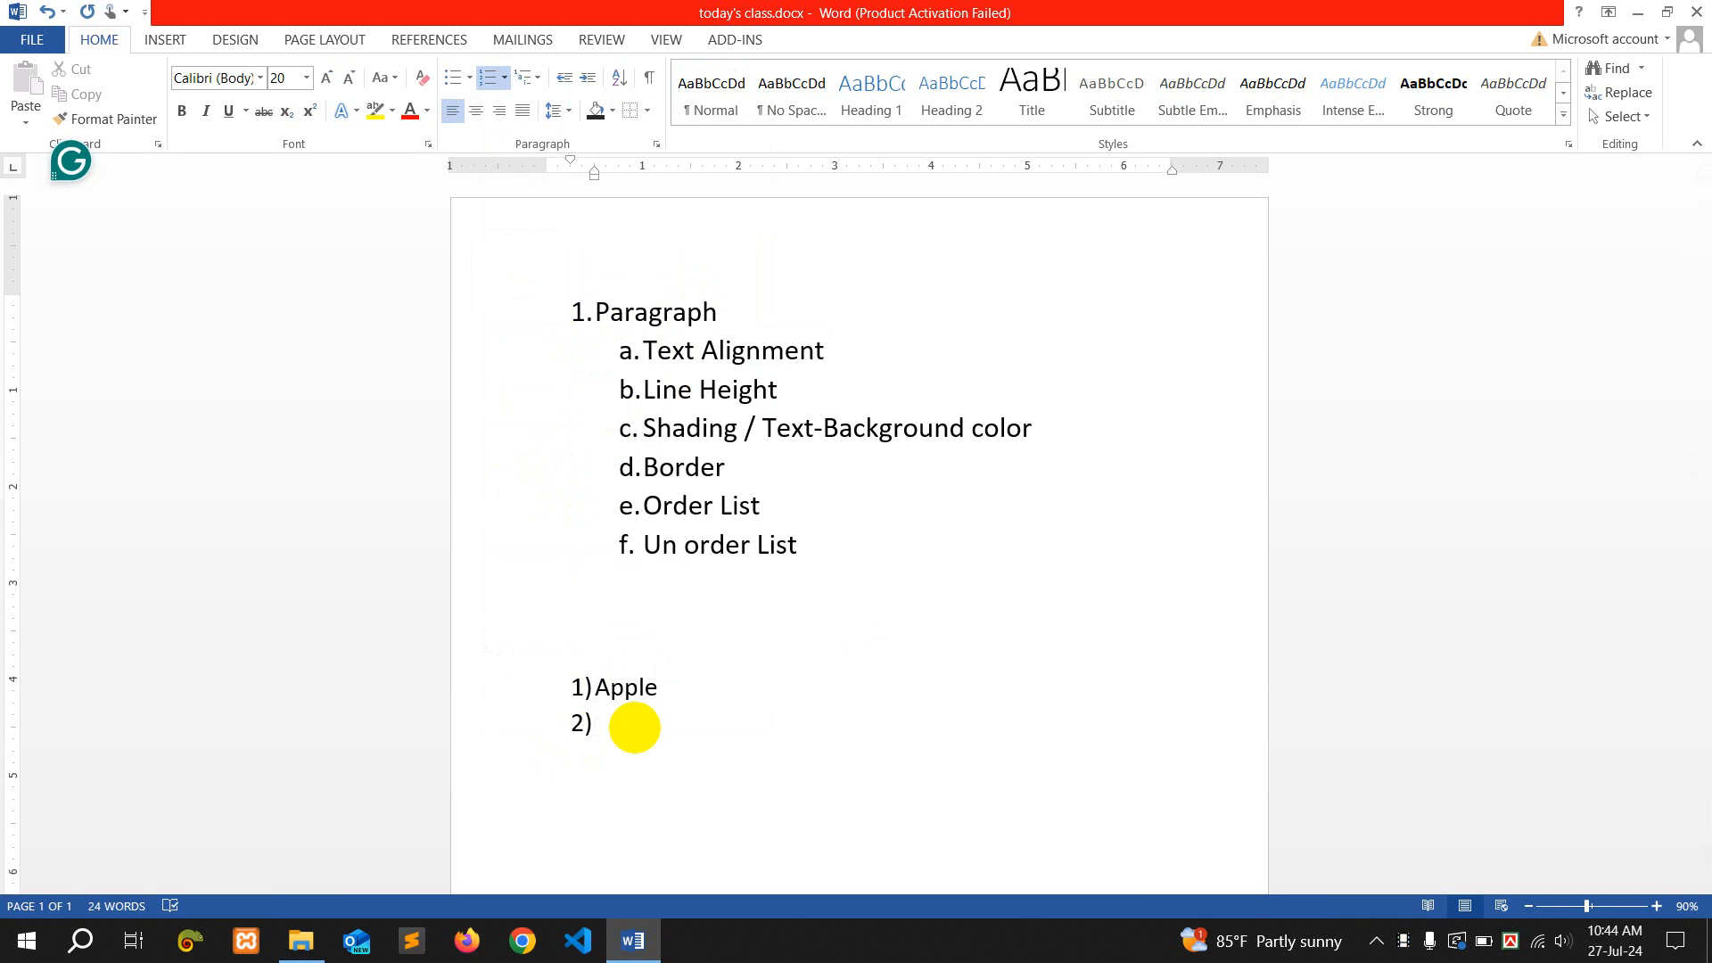
{"action": "type", "text": "ango"}
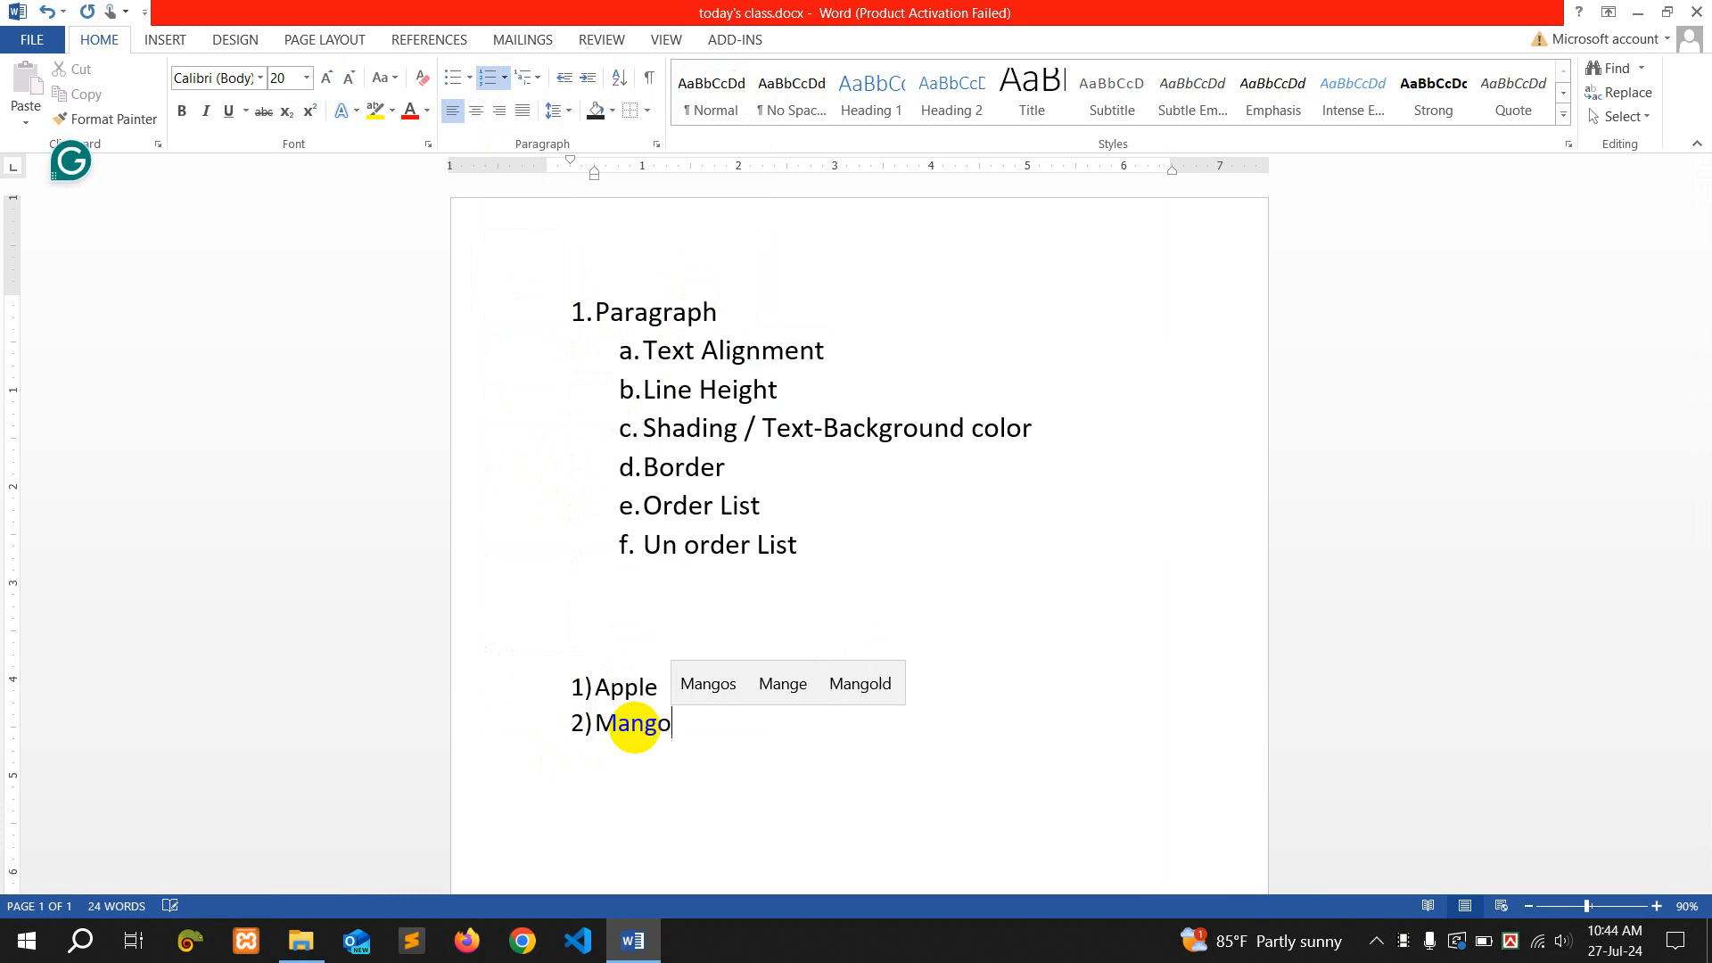
{"action": "key", "text": "Return"}
{"action": "type", "text": "Banana"}
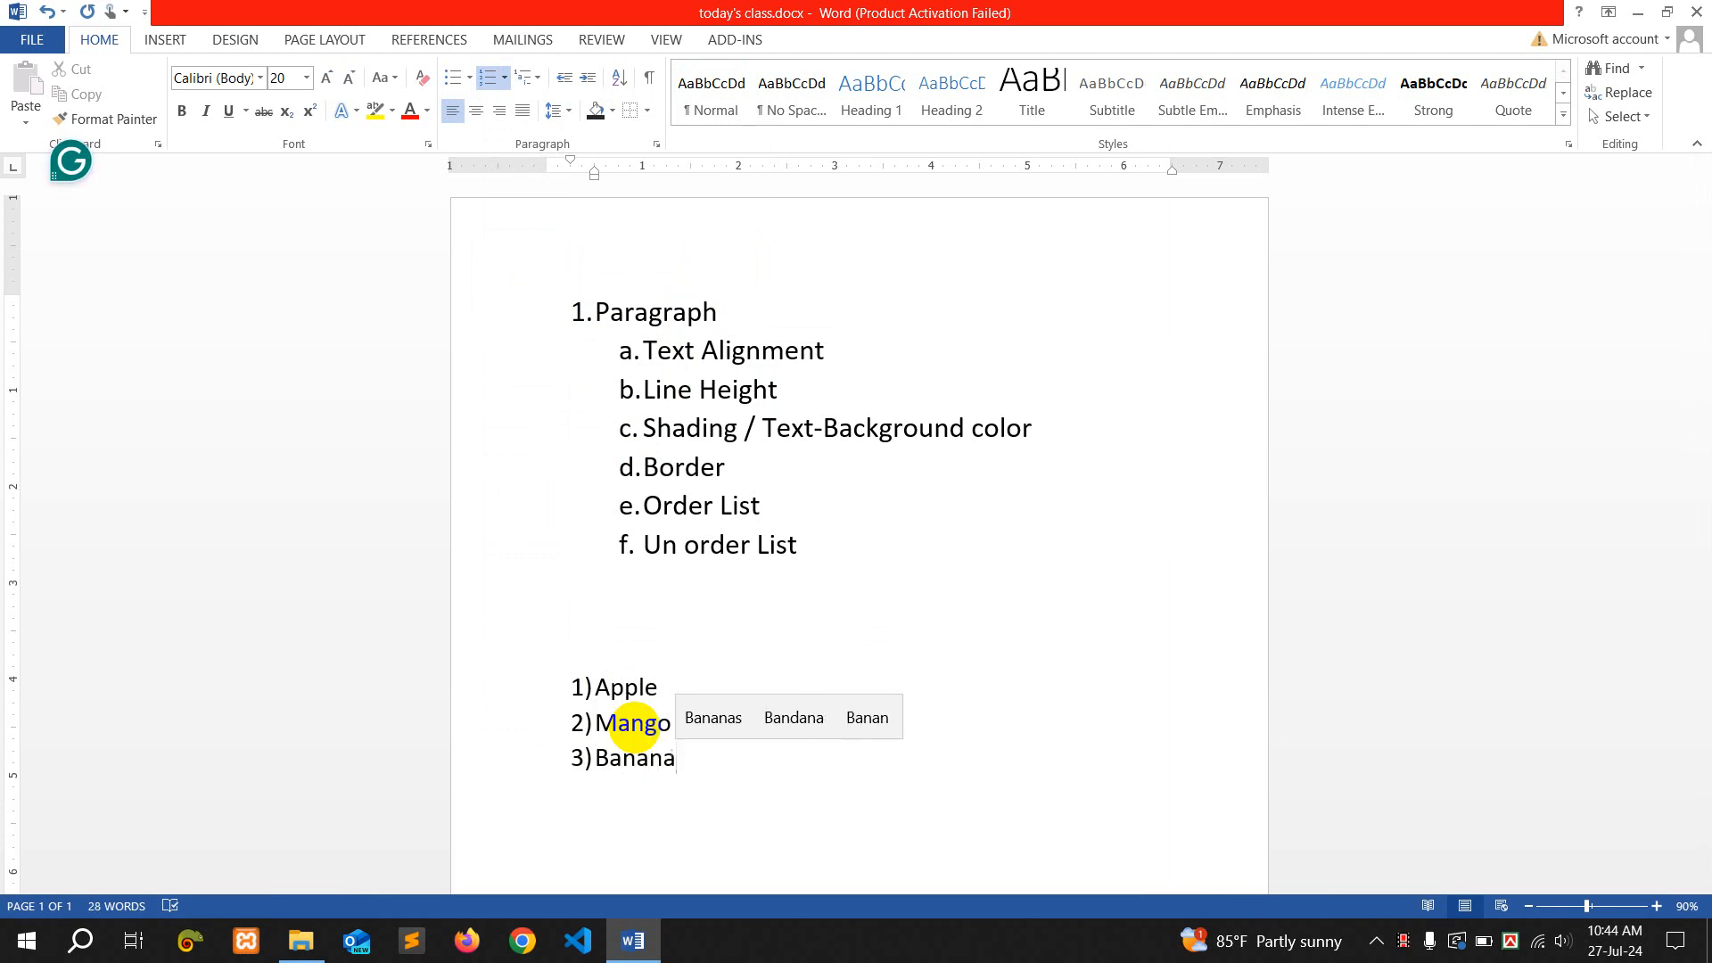
{"action": "key", "text": "Return"}
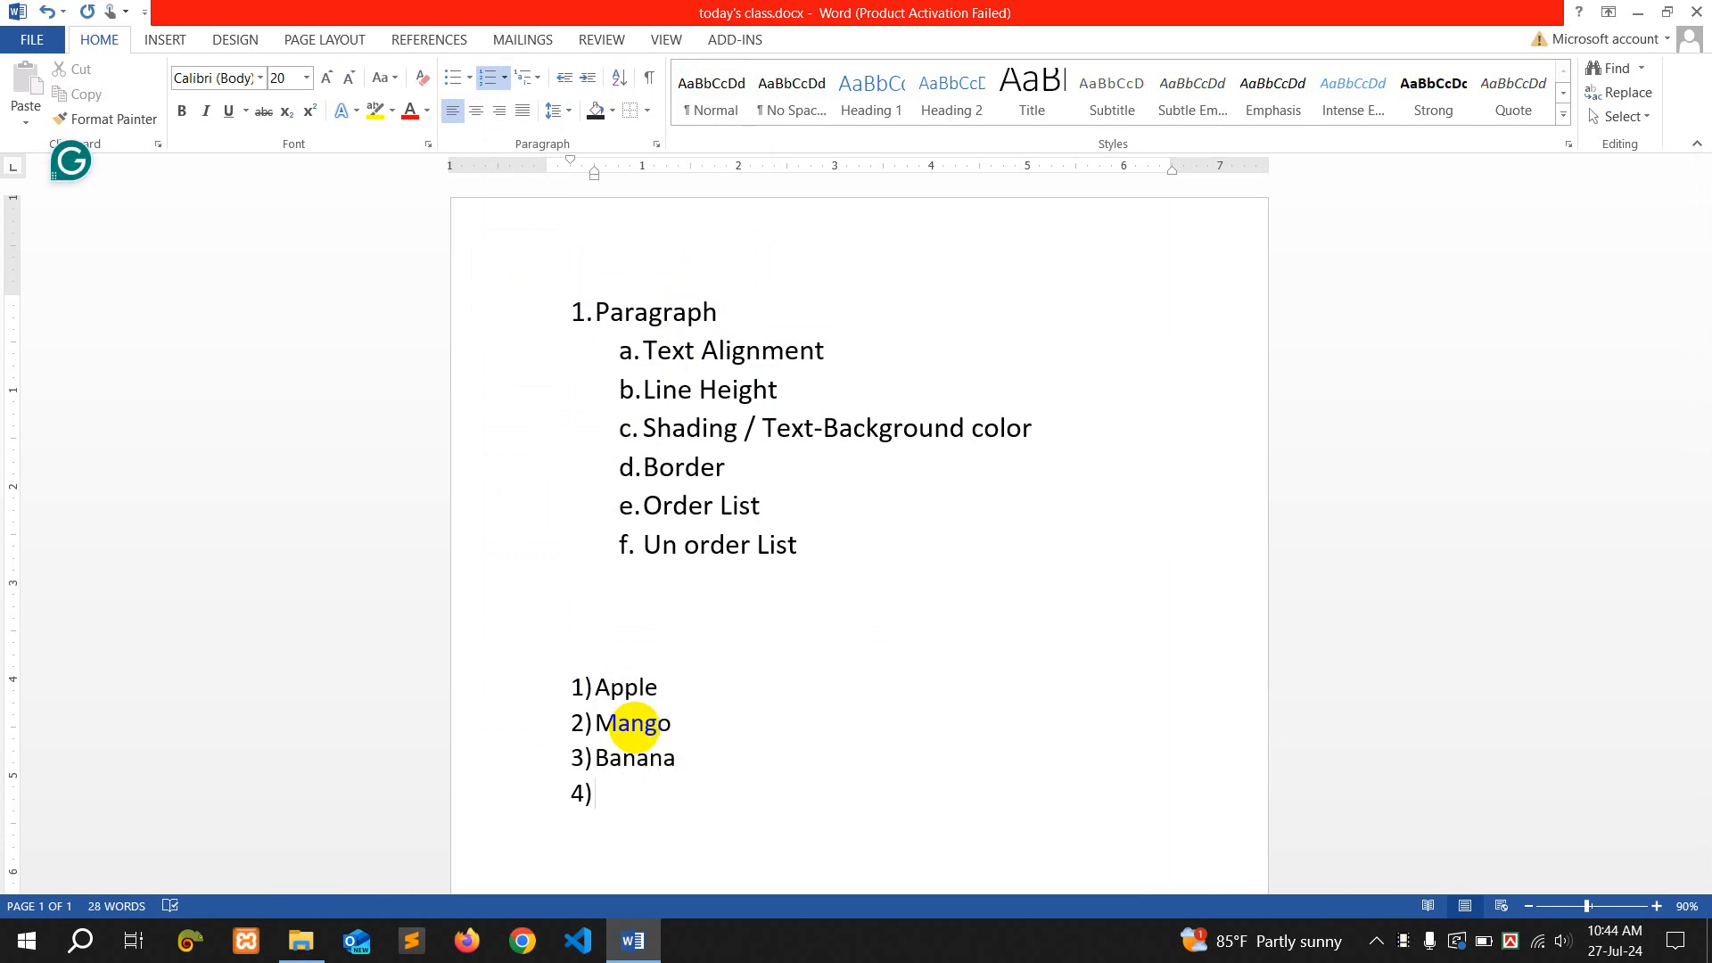
{"action": "type", "text": "Orange"}
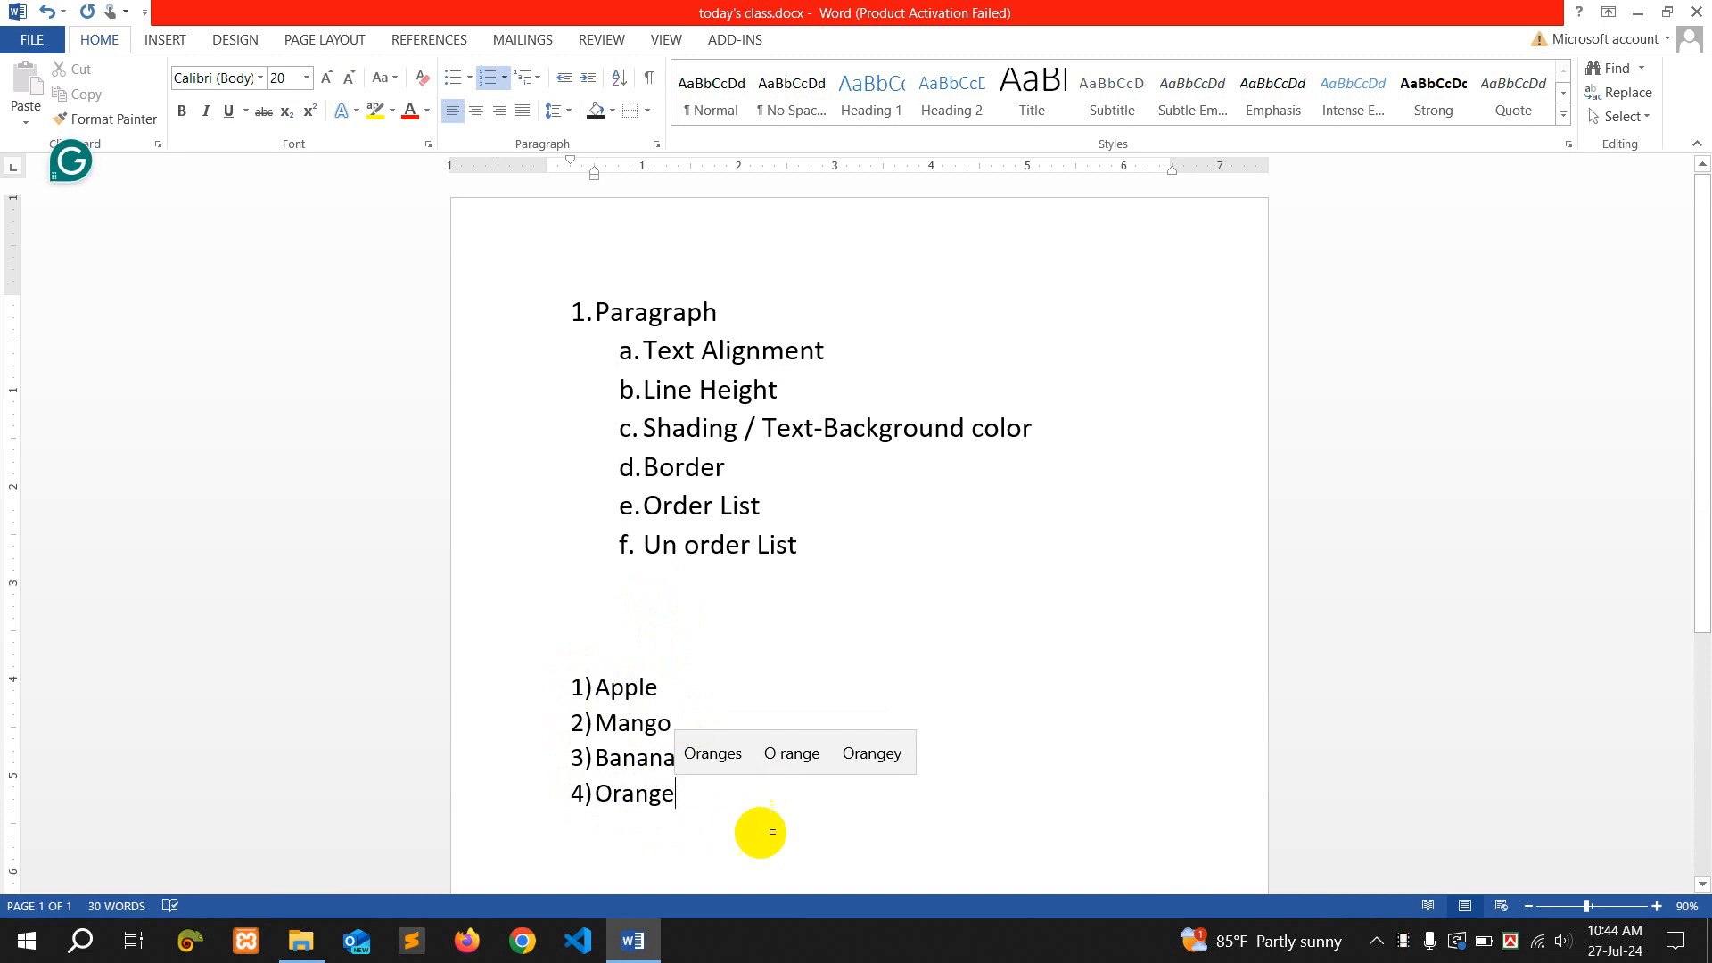
{"action": "key", "text": "Return"}
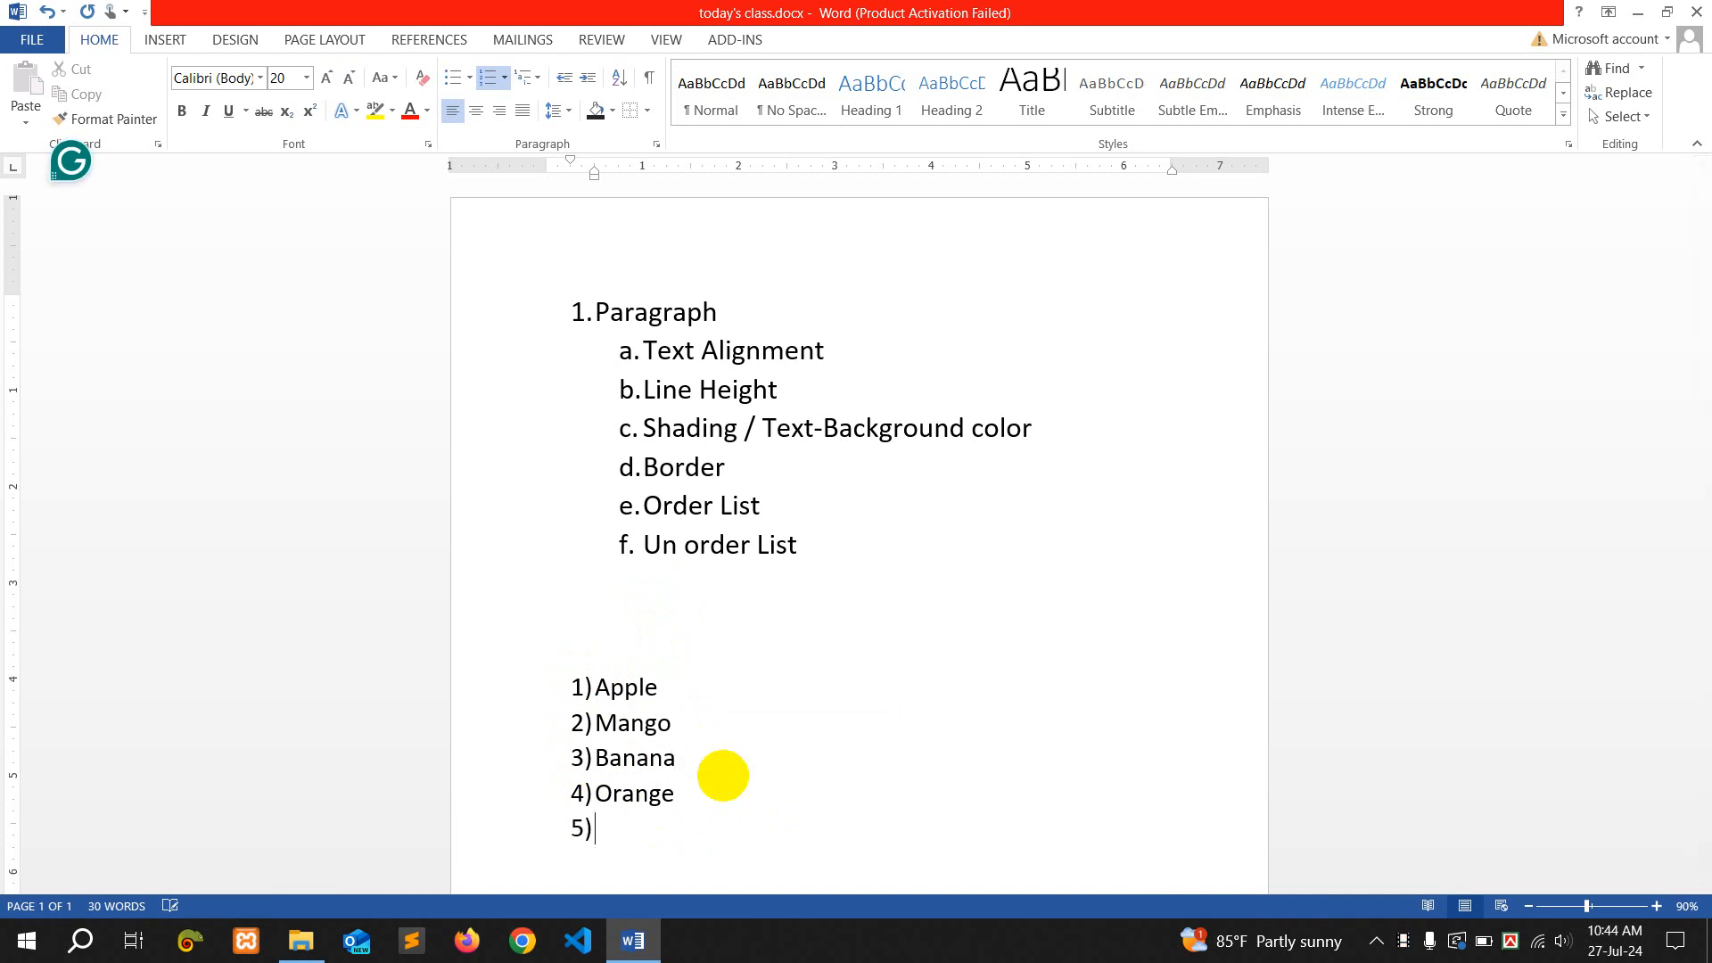
{"action": "scroll", "coordinate": [704, 798], "scroll_direction": "down", "scroll_amount": 3}
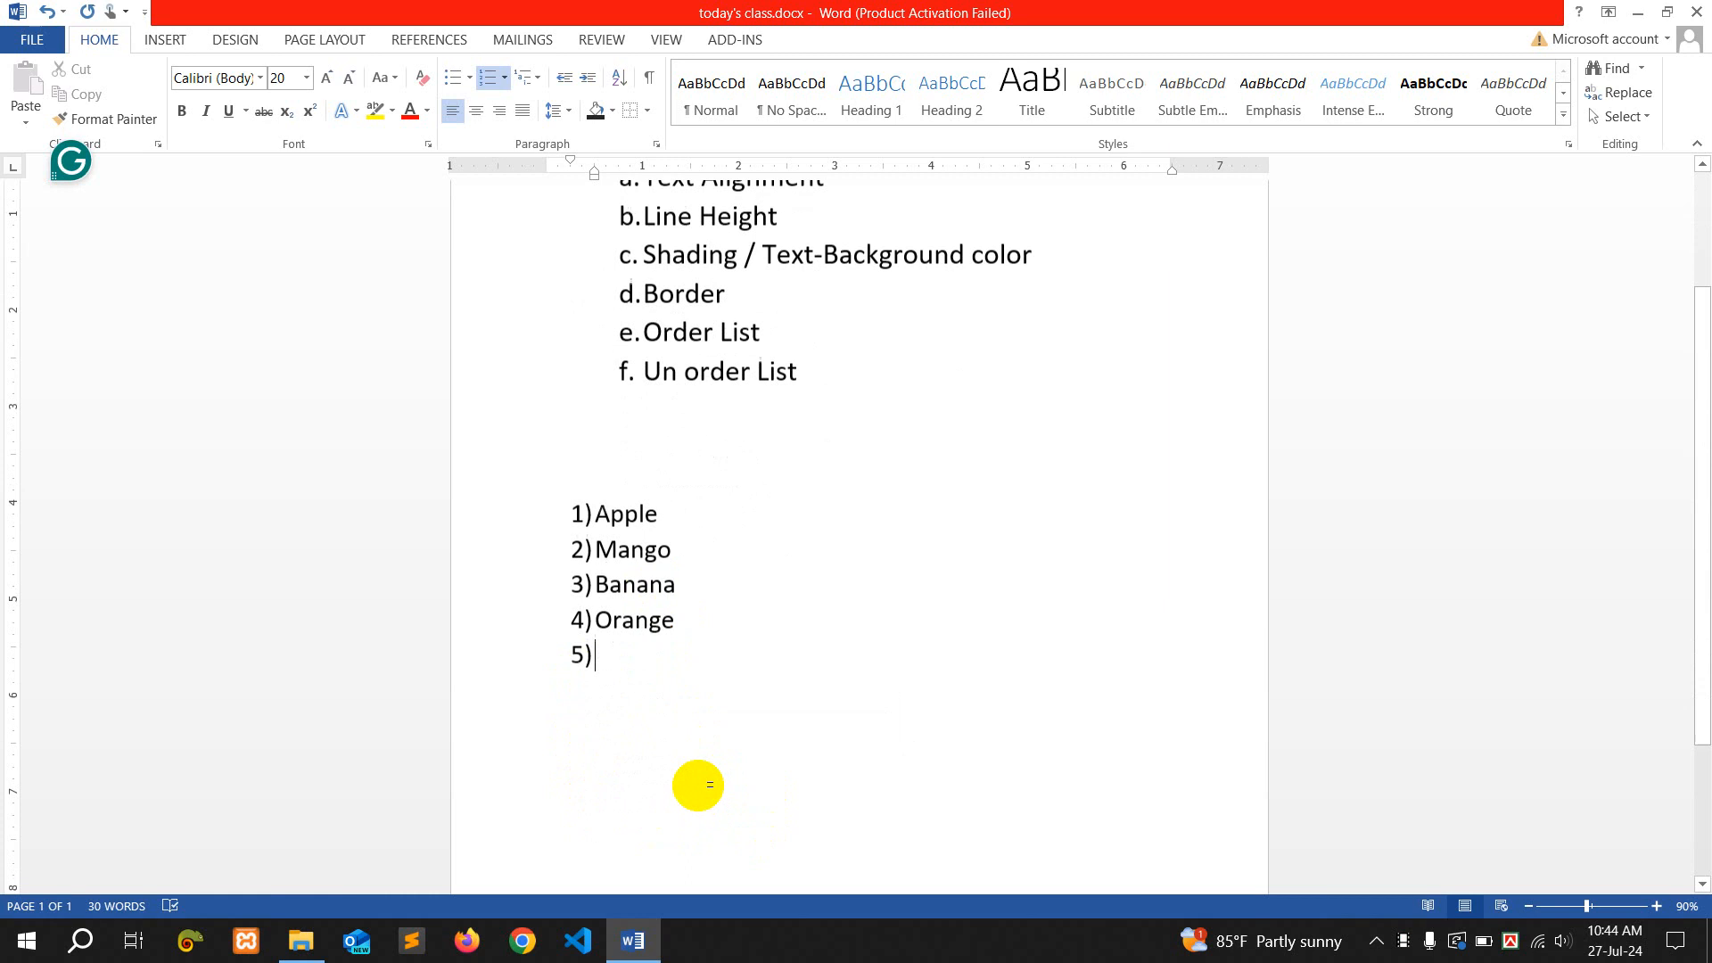
{"action": "key", "text": "Return"}
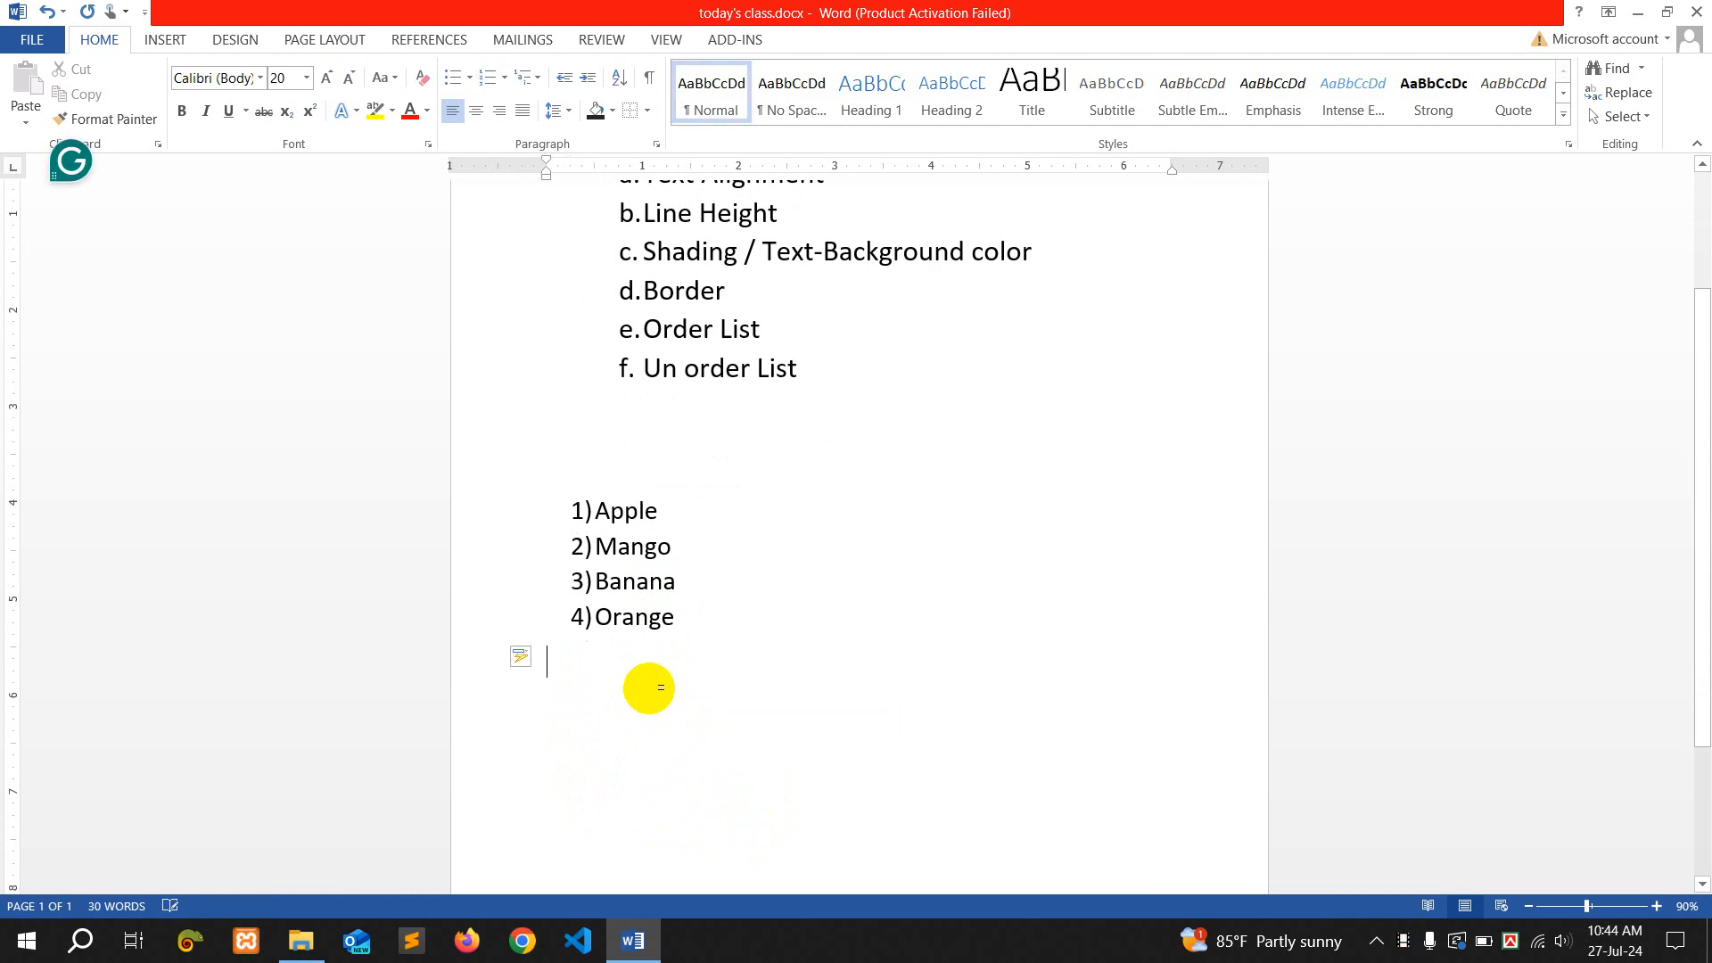
Replace the numbered fruit list with an arrowhead-bulleted list containing Bangla, English and Math
{"action": "left_click_drag", "start_coordinate": [574, 508], "coordinate": [707, 657]}
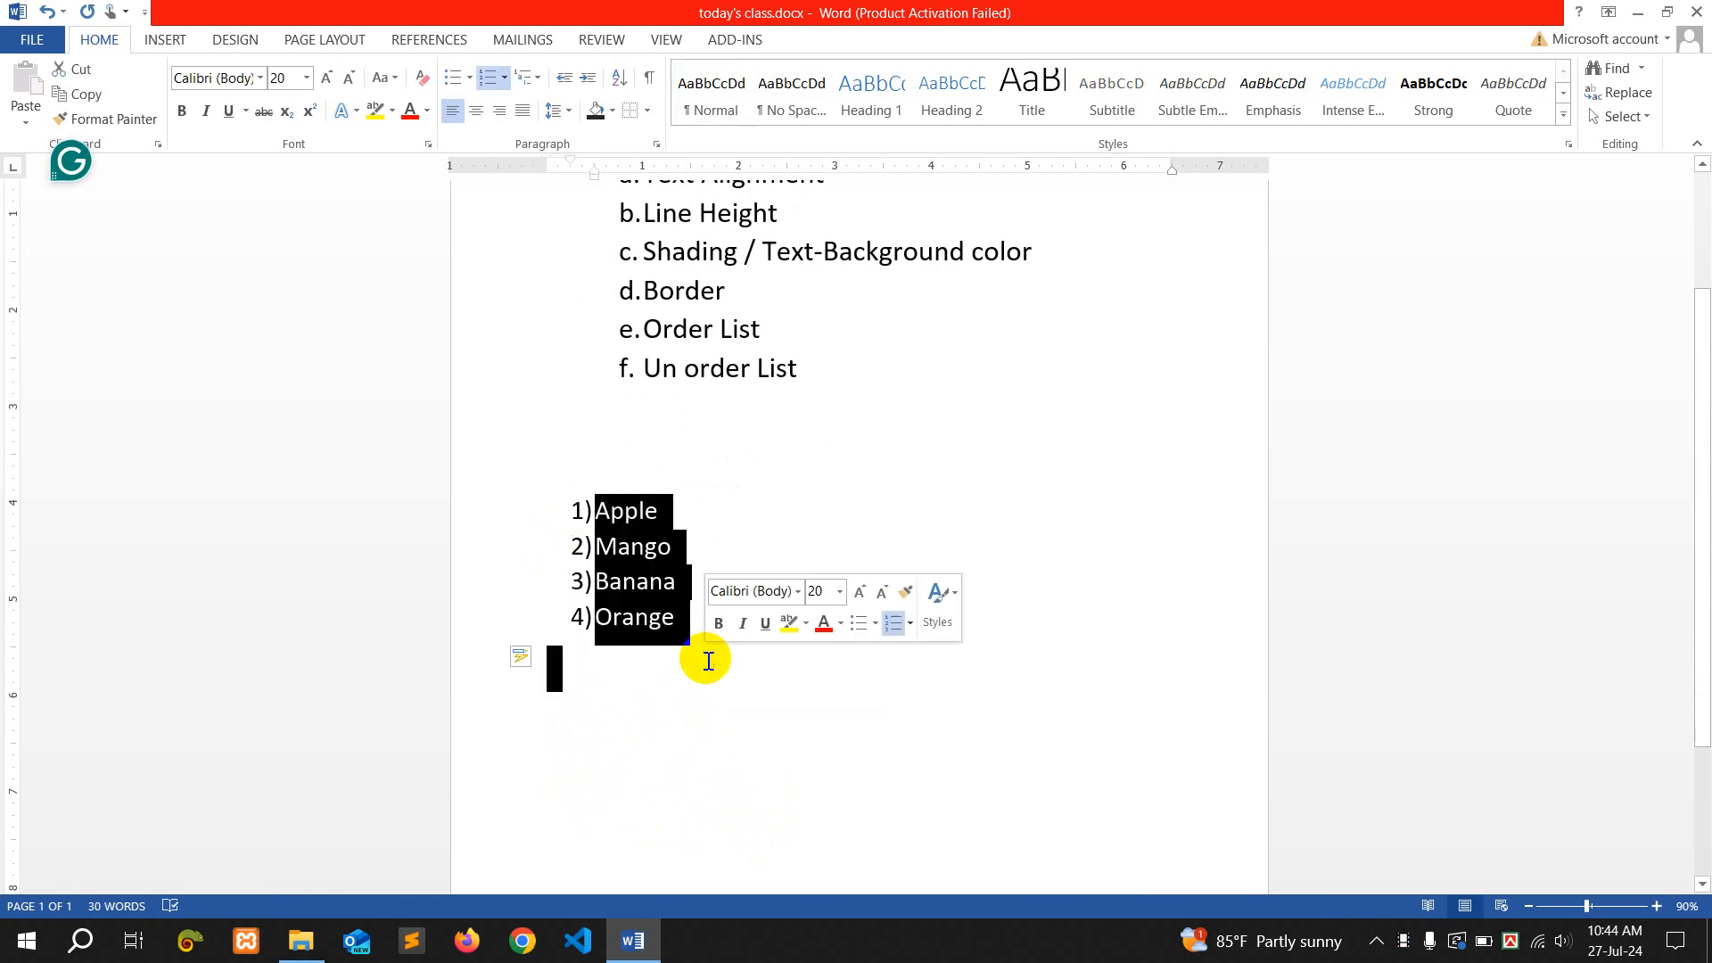
{"action": "key", "text": "Delete"}
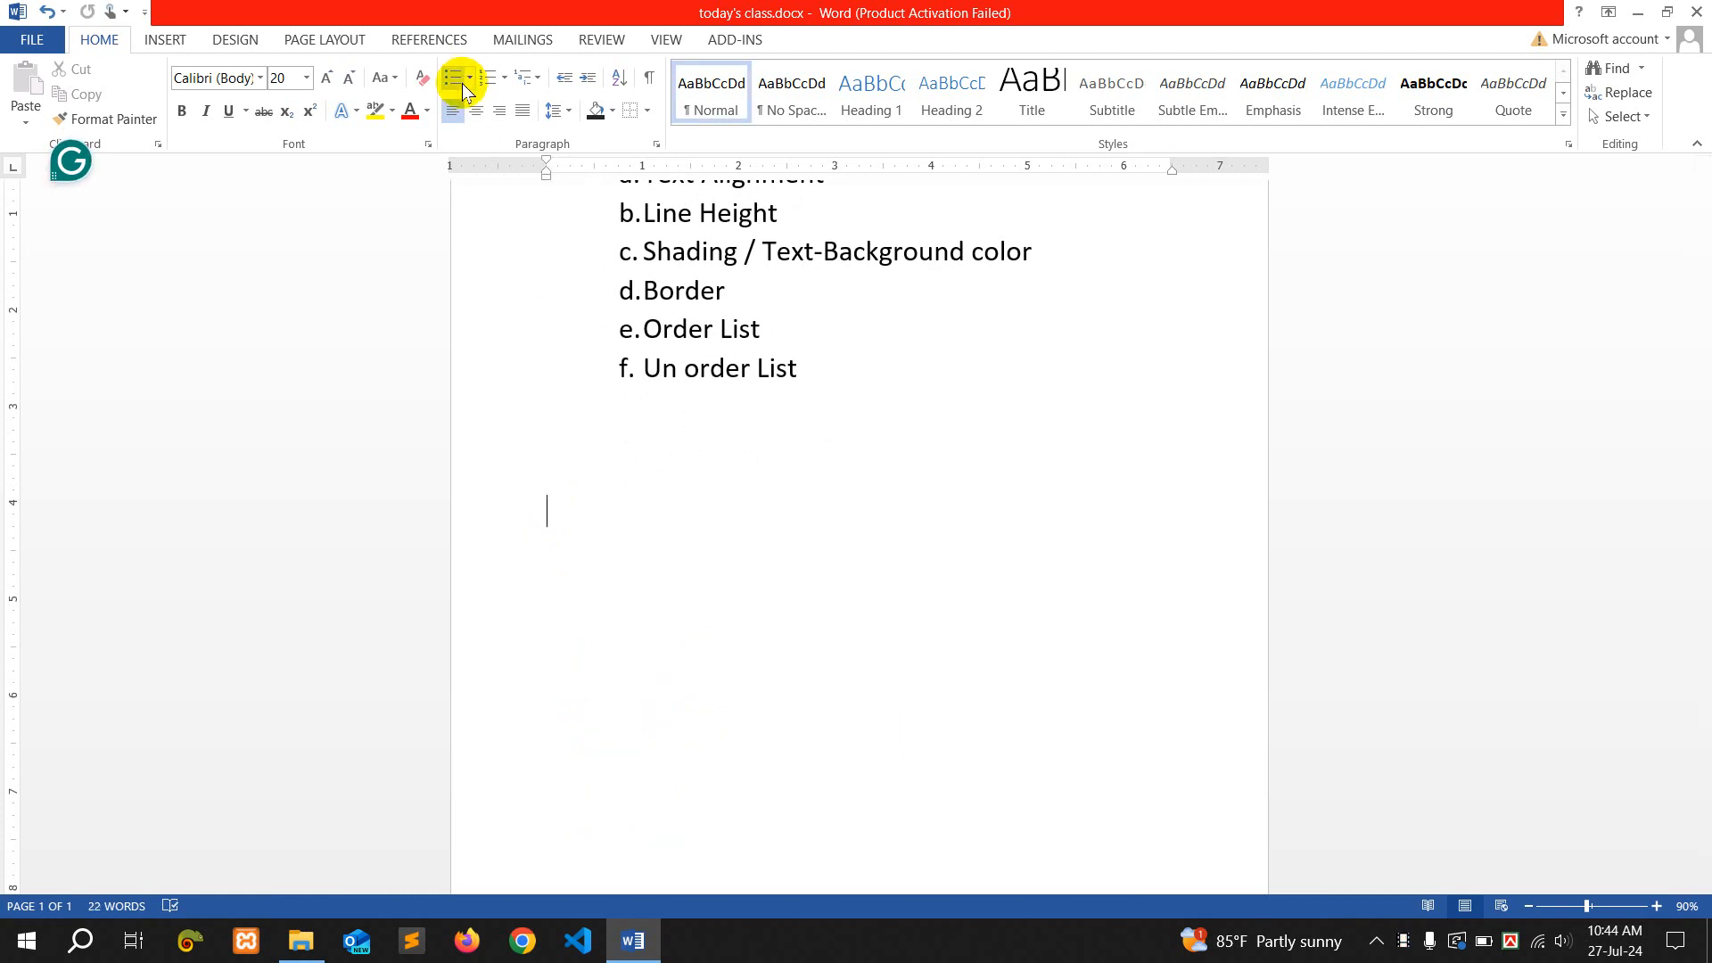
{"action": "left_click", "coordinate": [467, 79]}
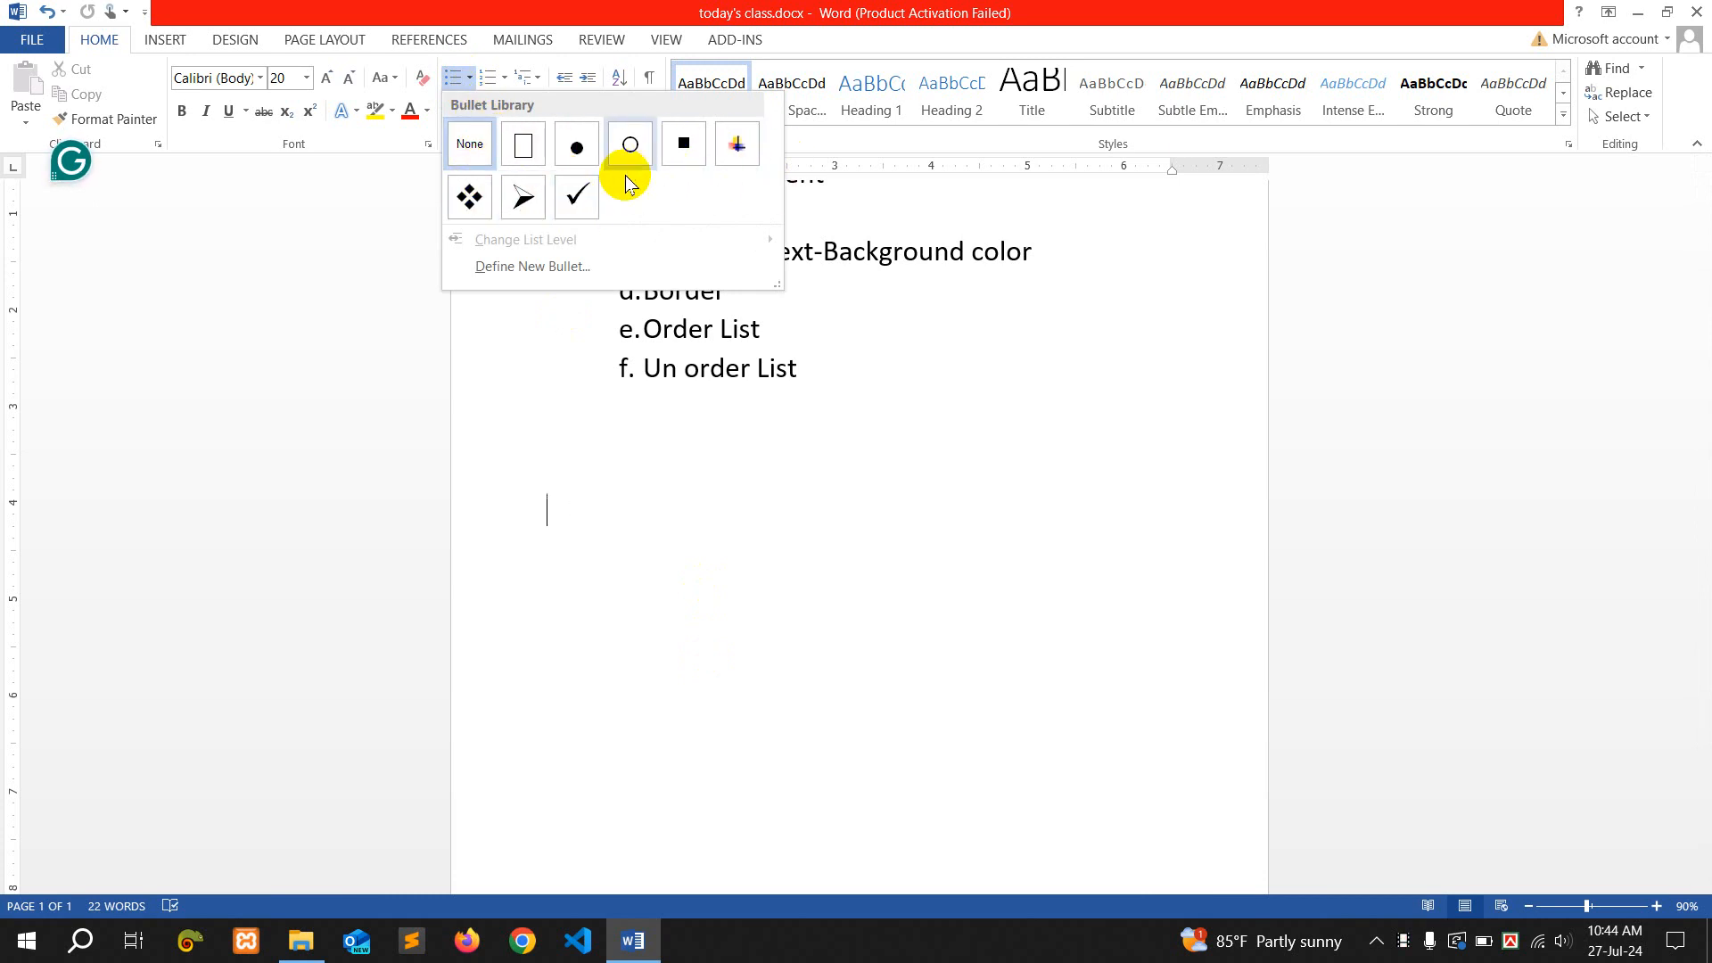
{"action": "left_click", "coordinate": [517, 196]}
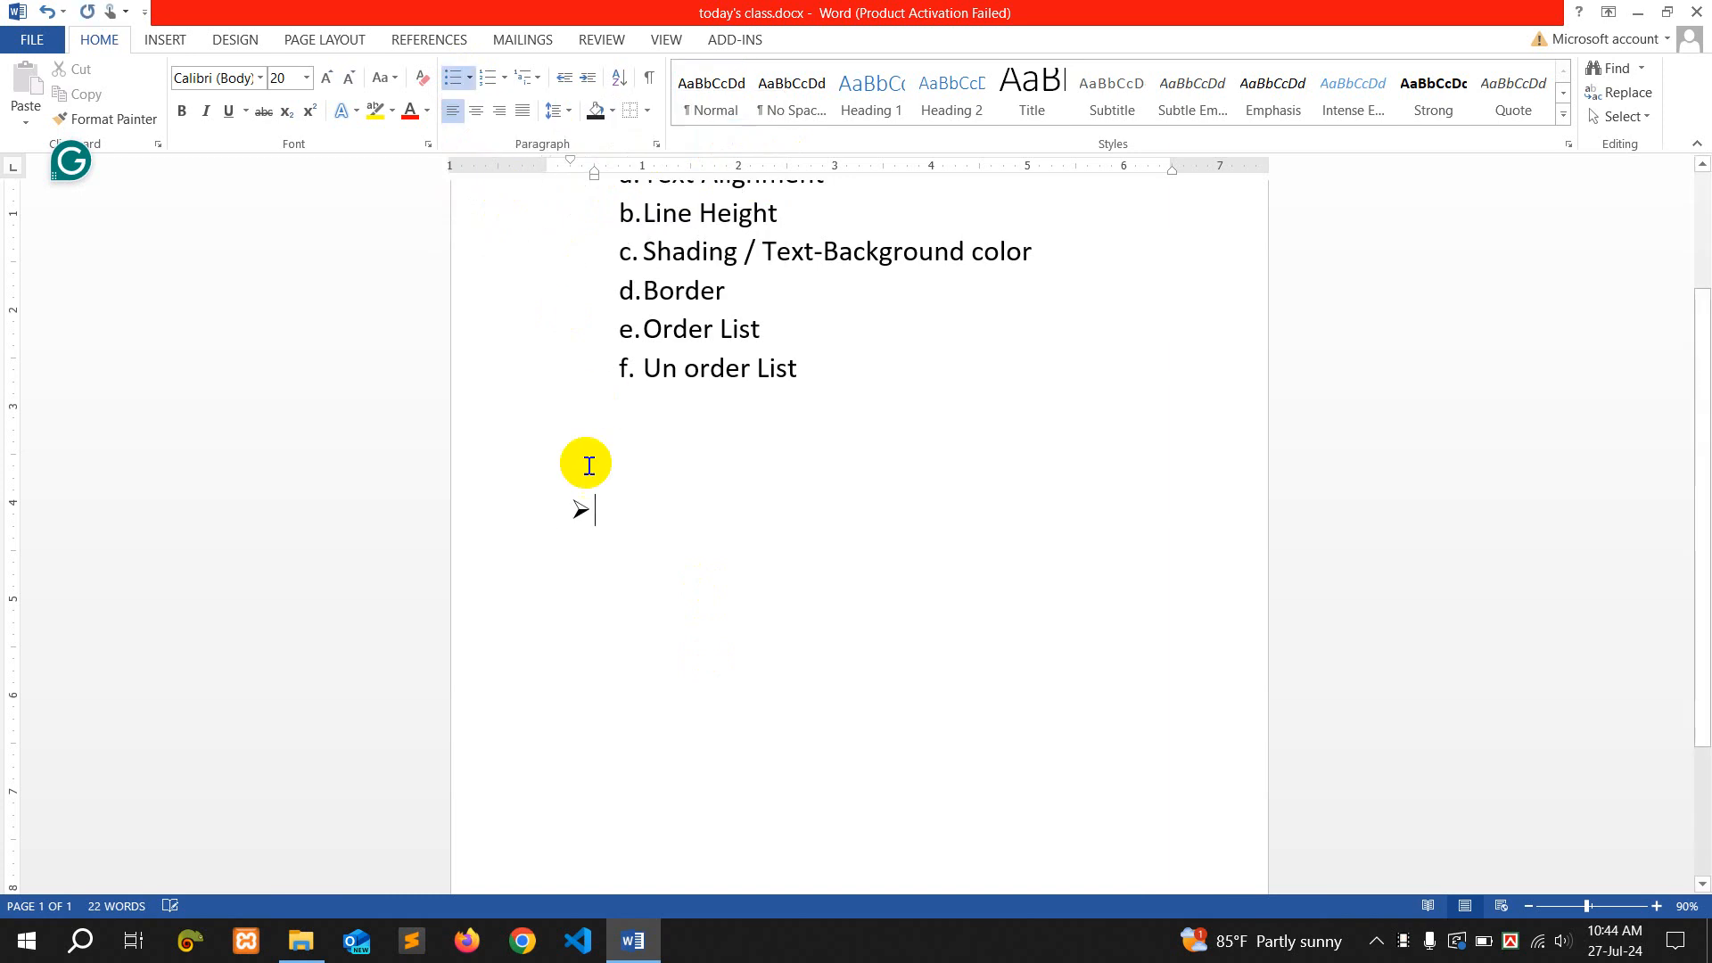
{"action": "type", "text": "Bangla"}
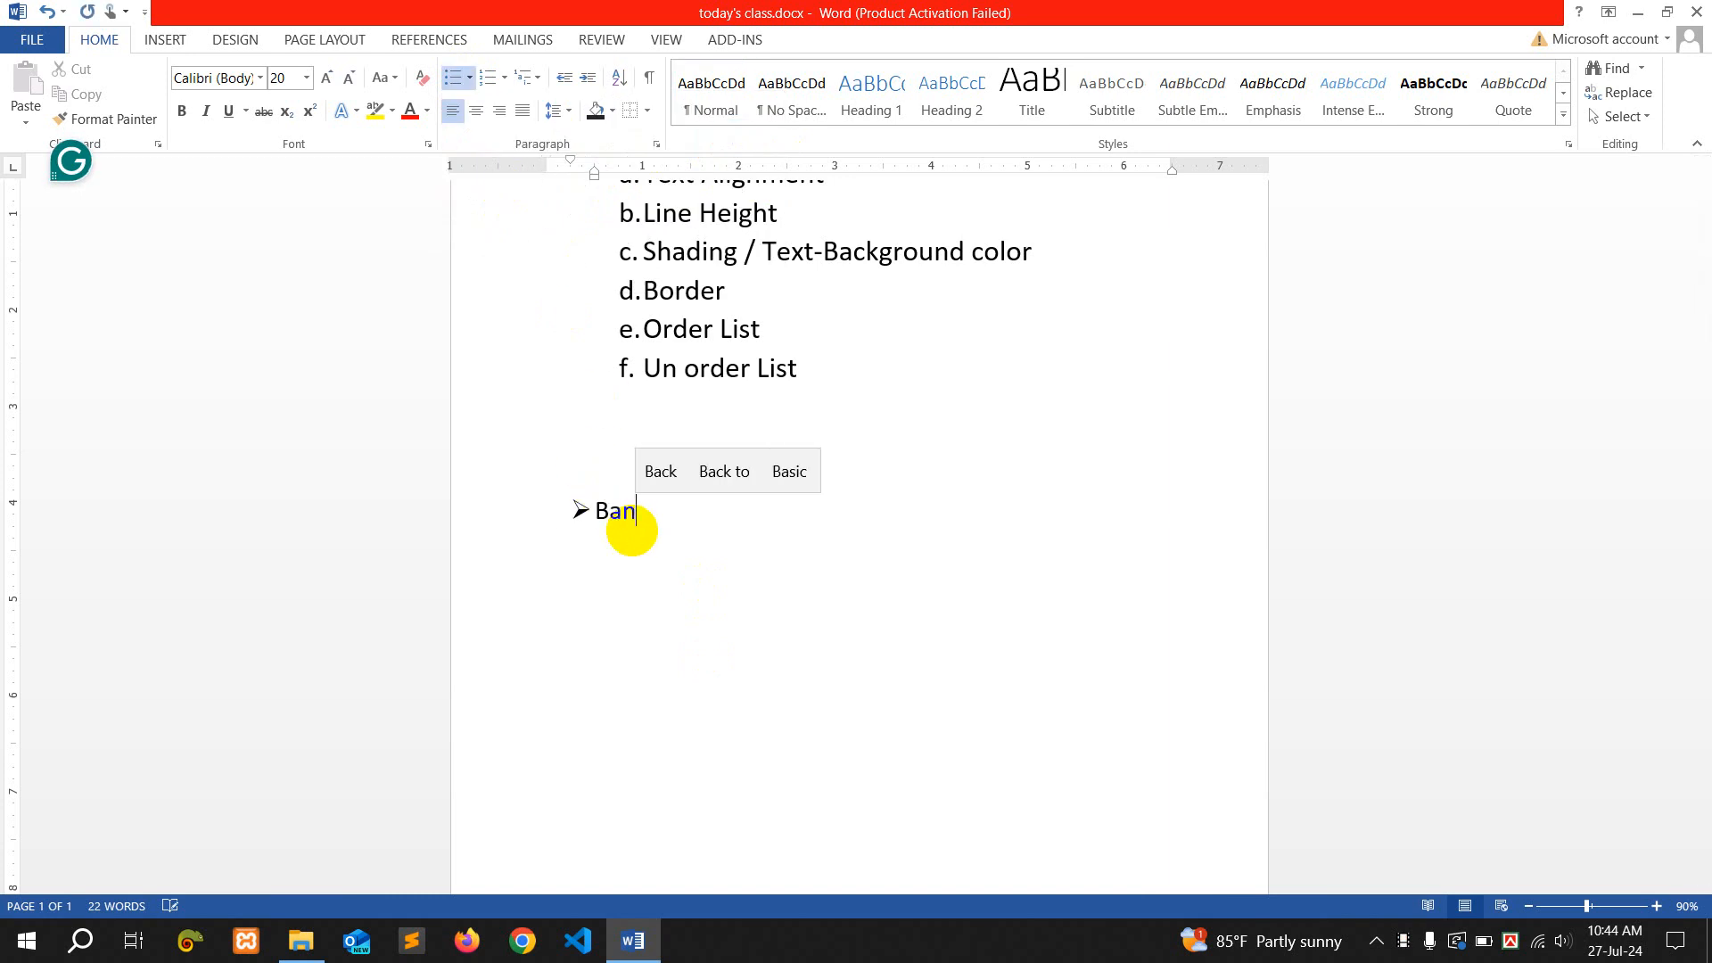
{"action": "key", "text": "Return"}
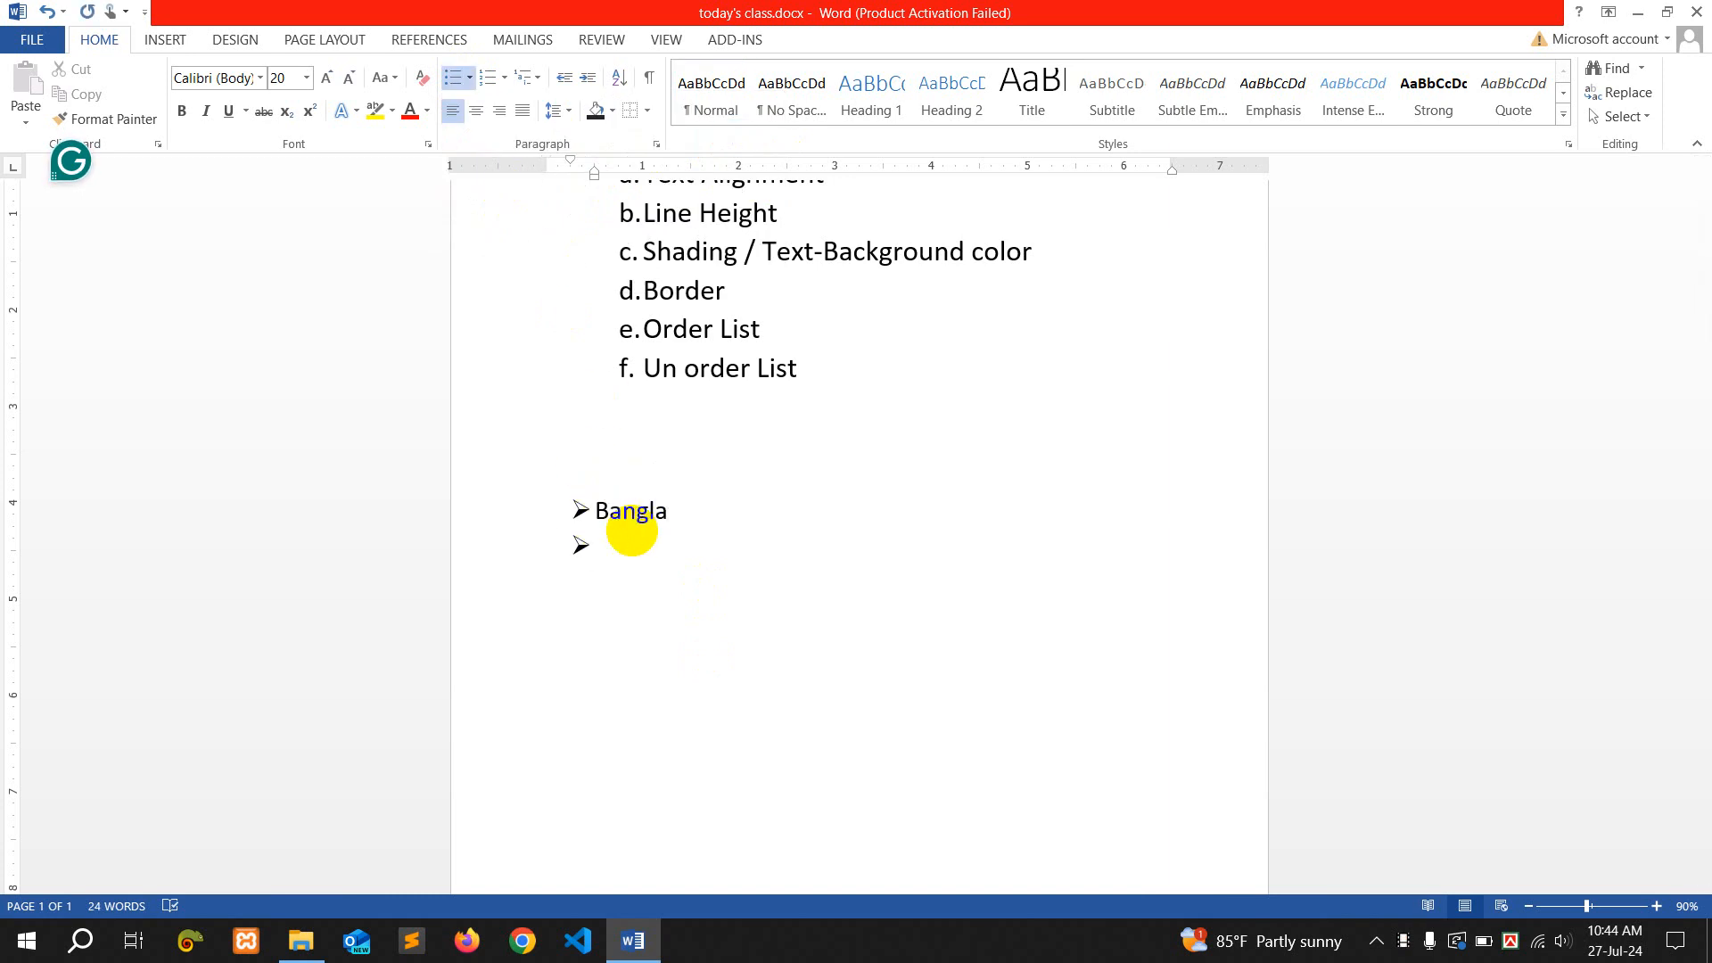
{"action": "type", "text": "English"}
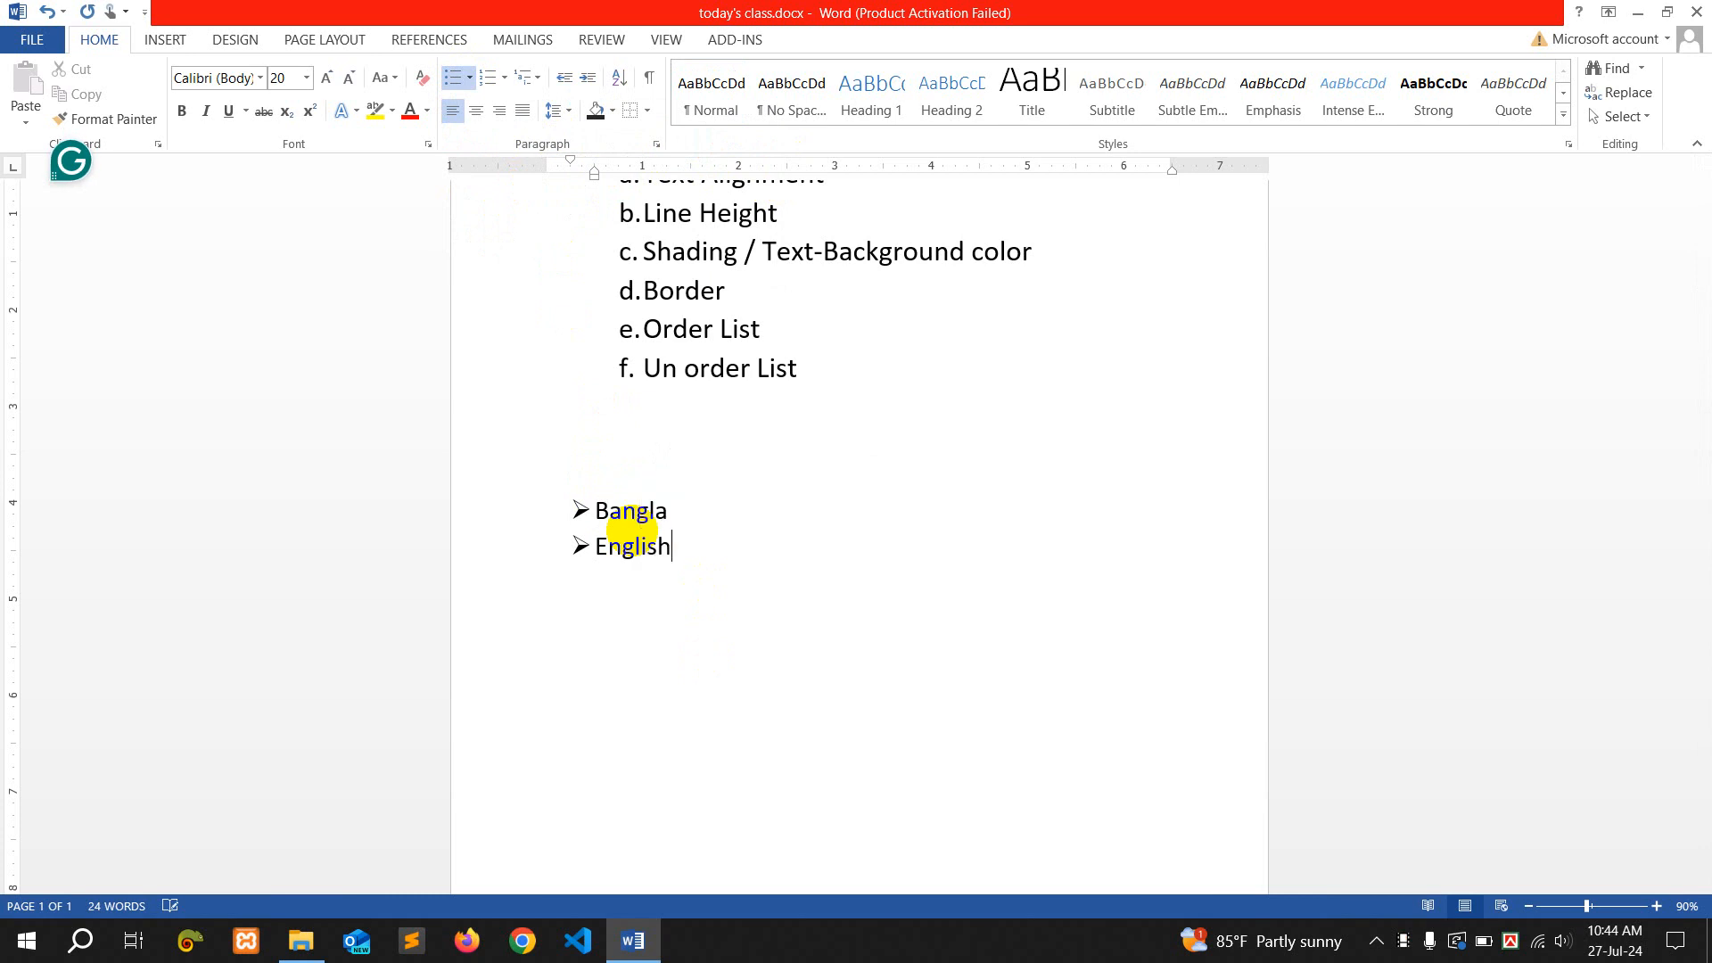
{"action": "key", "text": "Return"}
{"action": "type", "text": "Math"}
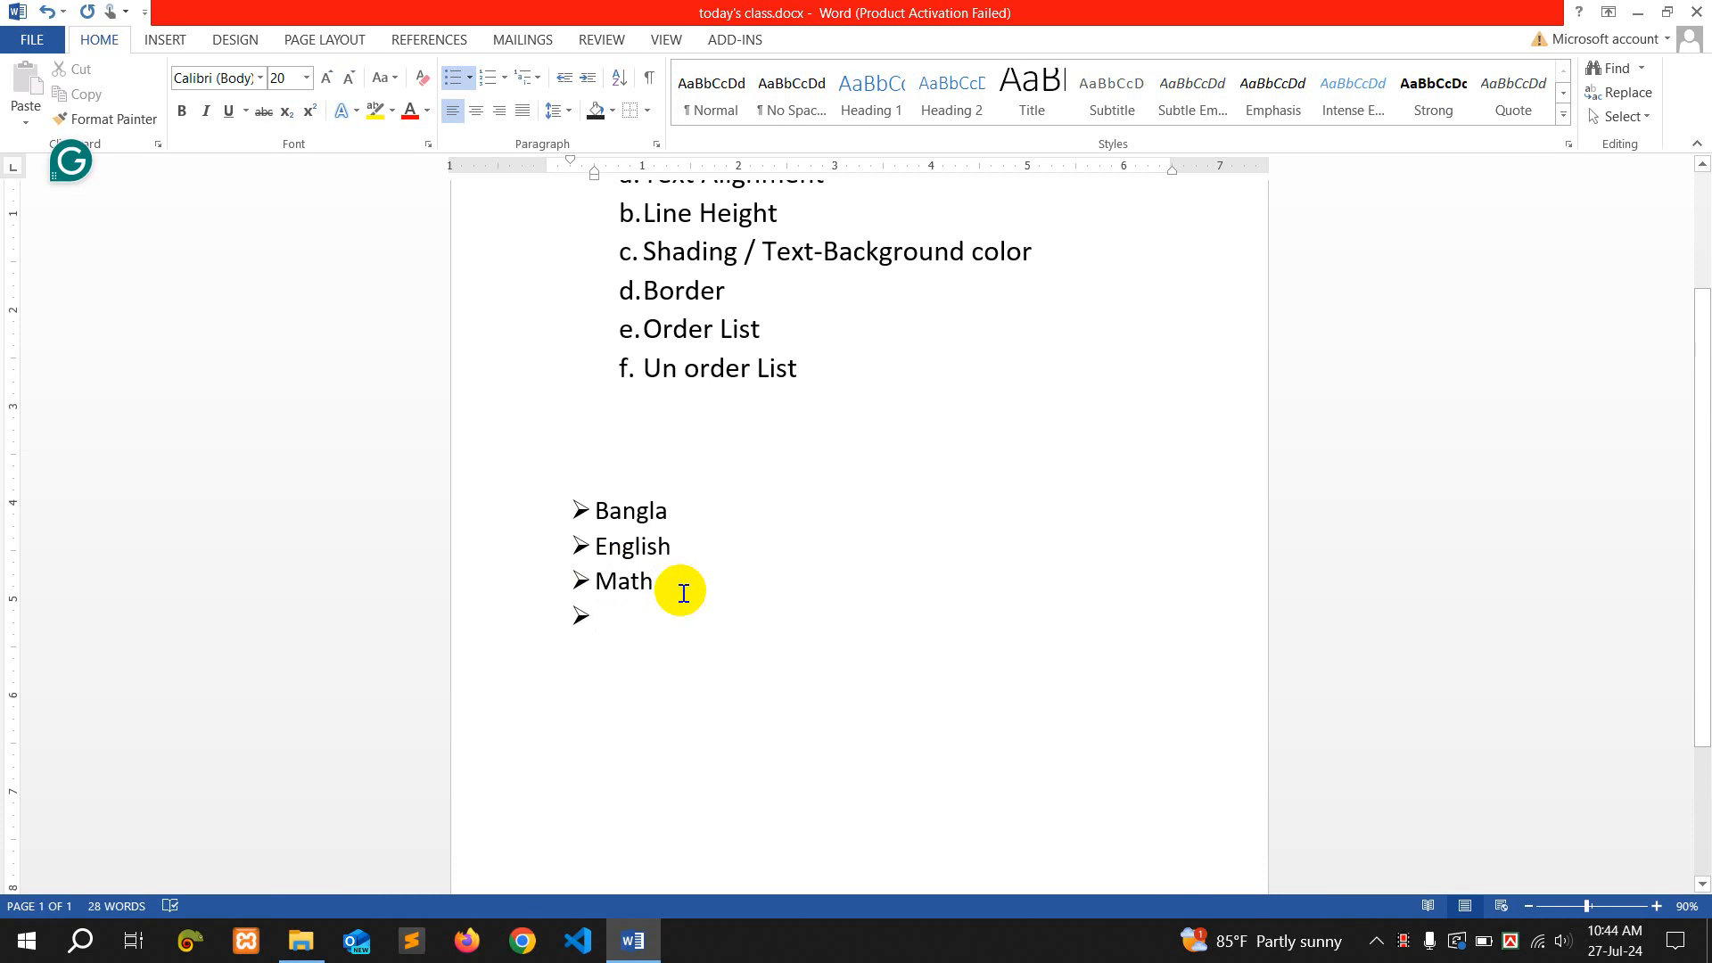
Delete the bulleted subject list with its leftover bullet and add a blank line below the topic list
{"action": "left_click_drag", "start_coordinate": [593, 485], "coordinate": [654, 635]}
{"action": "key", "text": "Delete"}
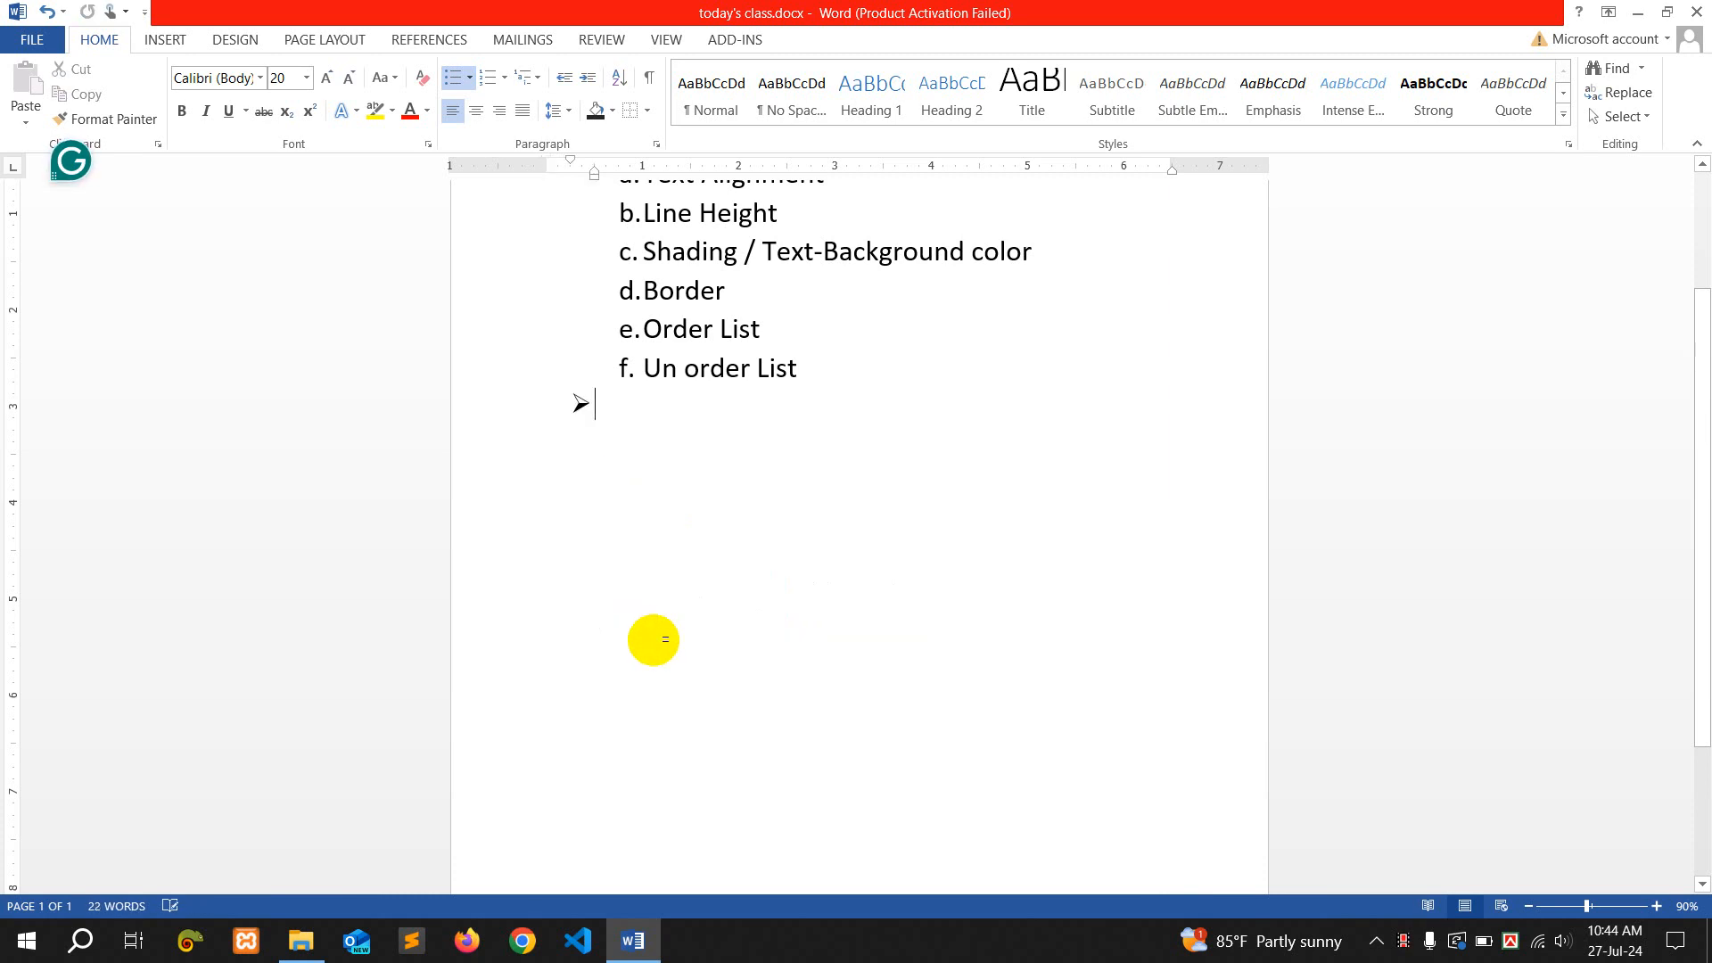
{"action": "key", "text": "BackSpace"}
{"action": "key", "text": "Return"}
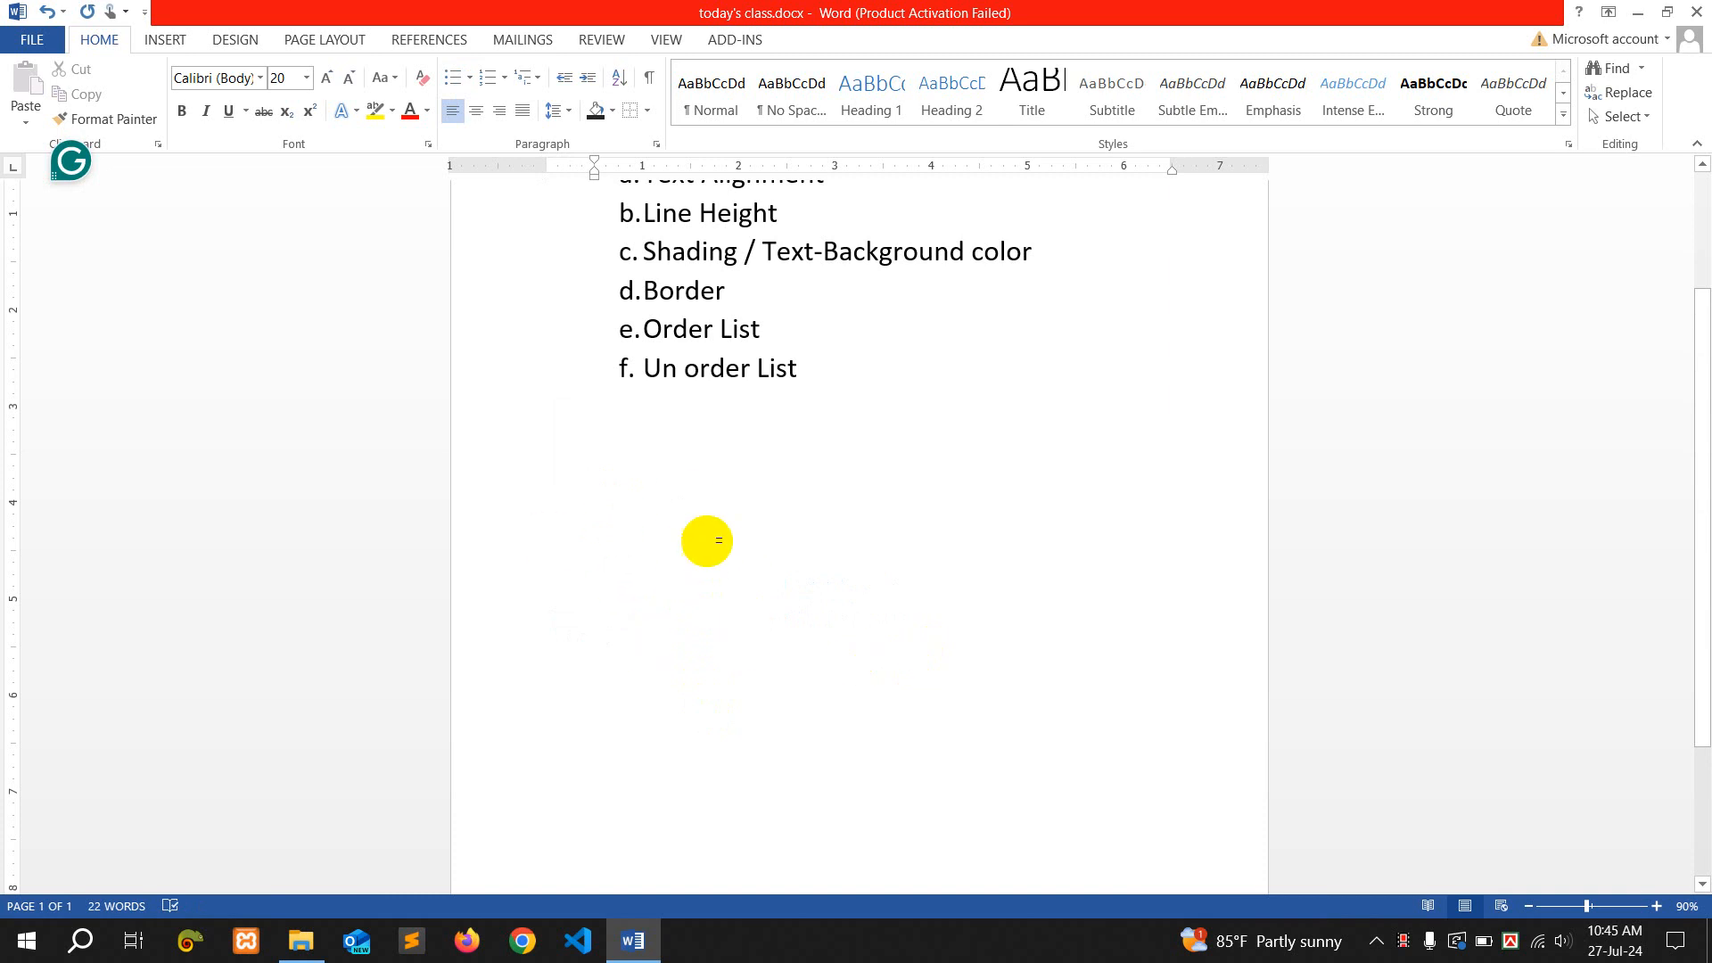
Start a multilevel list in the 1) a. i. format below the topic list with "Basic Computer & Office Application" as its first item
{"action": "left_click", "coordinate": [532, 73]}
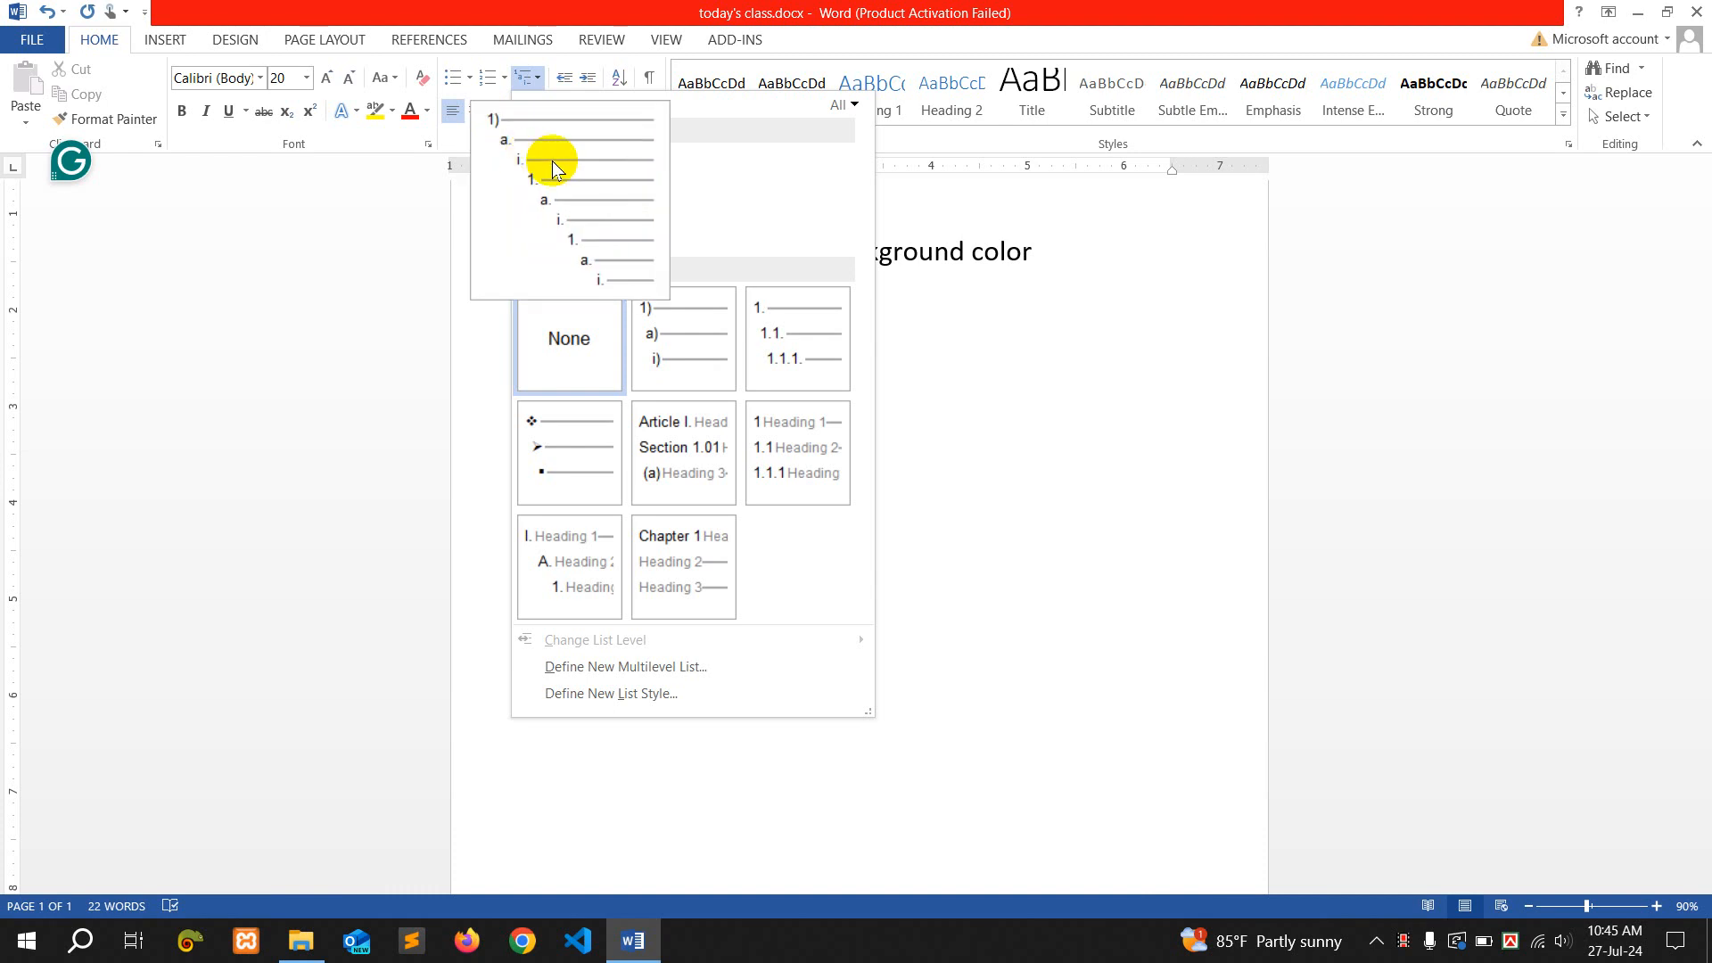
{"action": "left_click", "coordinate": [558, 179]}
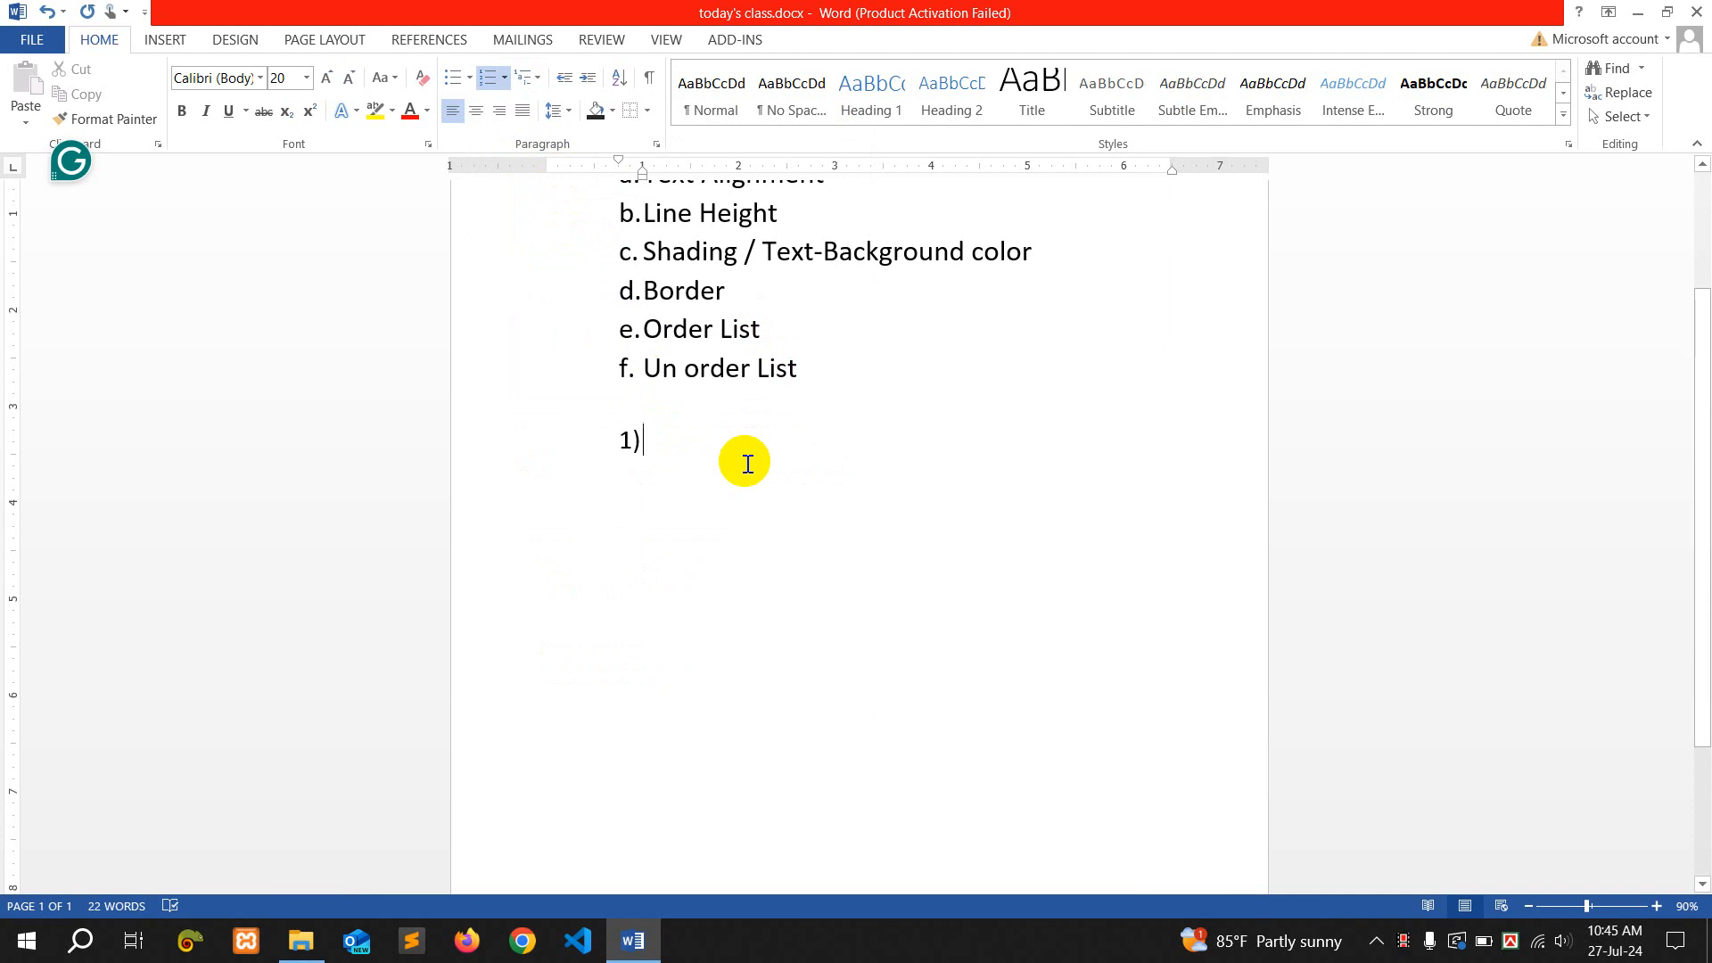
{"action": "type", "text": "Basic C"}
{"action": "type", "text": "o"}
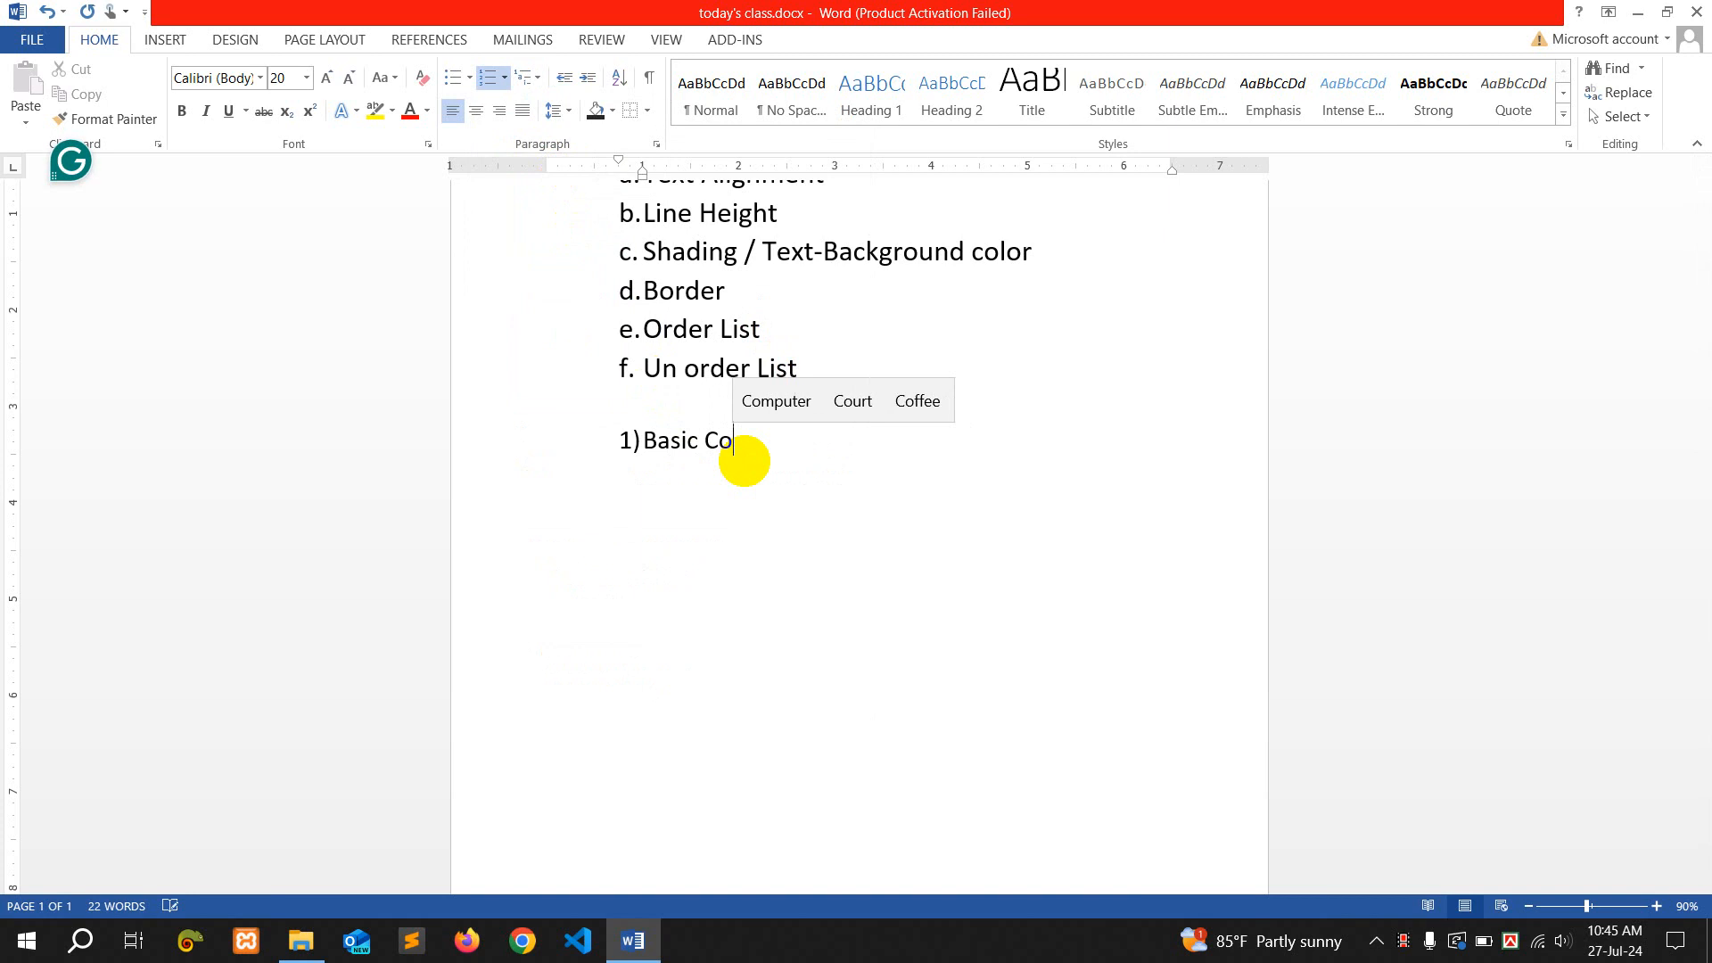
{"action": "type", "text": "mputer "}
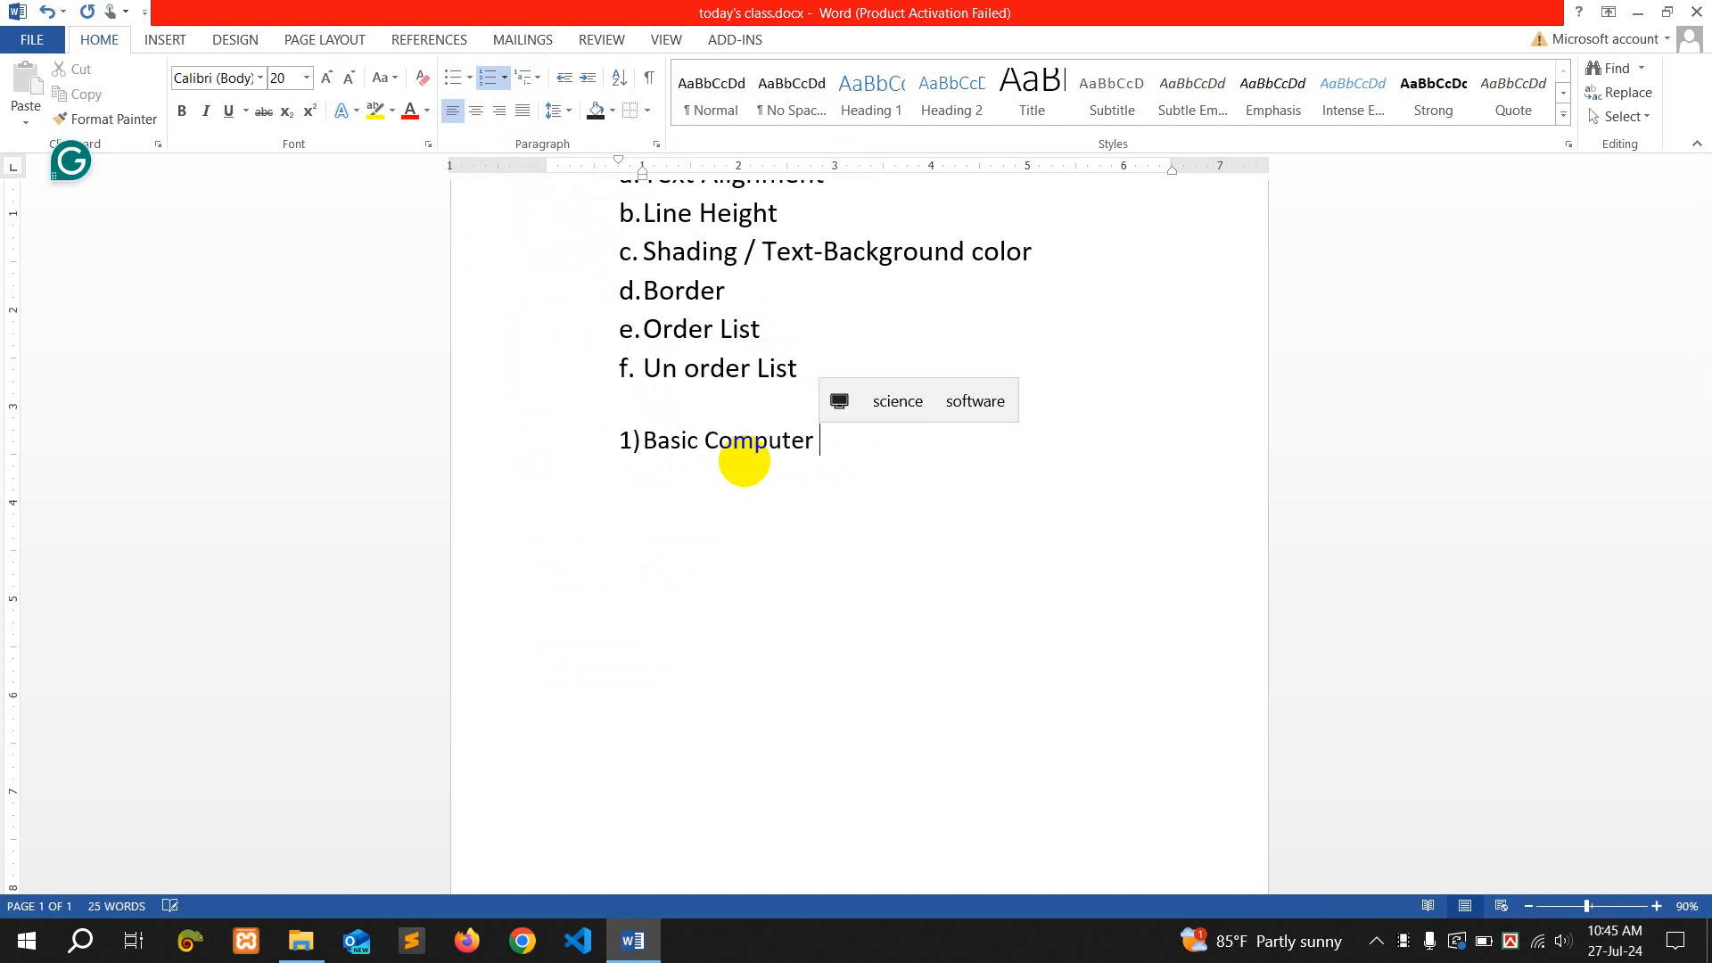
{"action": "type", "text": "& Office "}
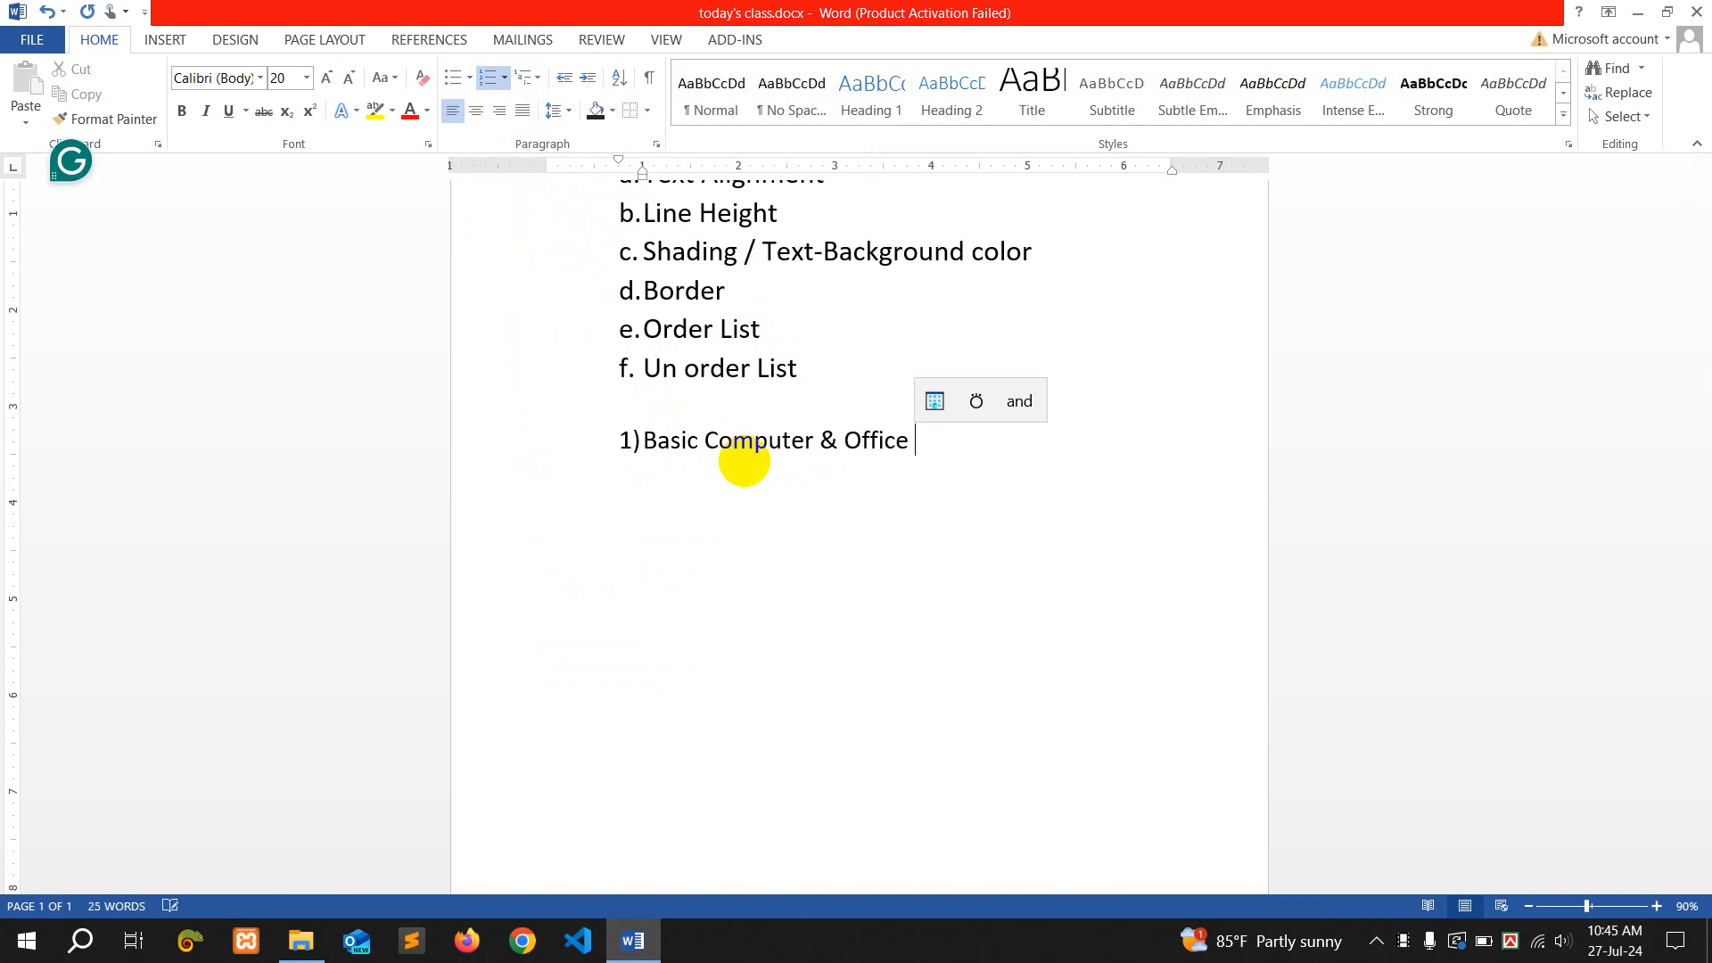
{"action": "type", "text": "Application"}
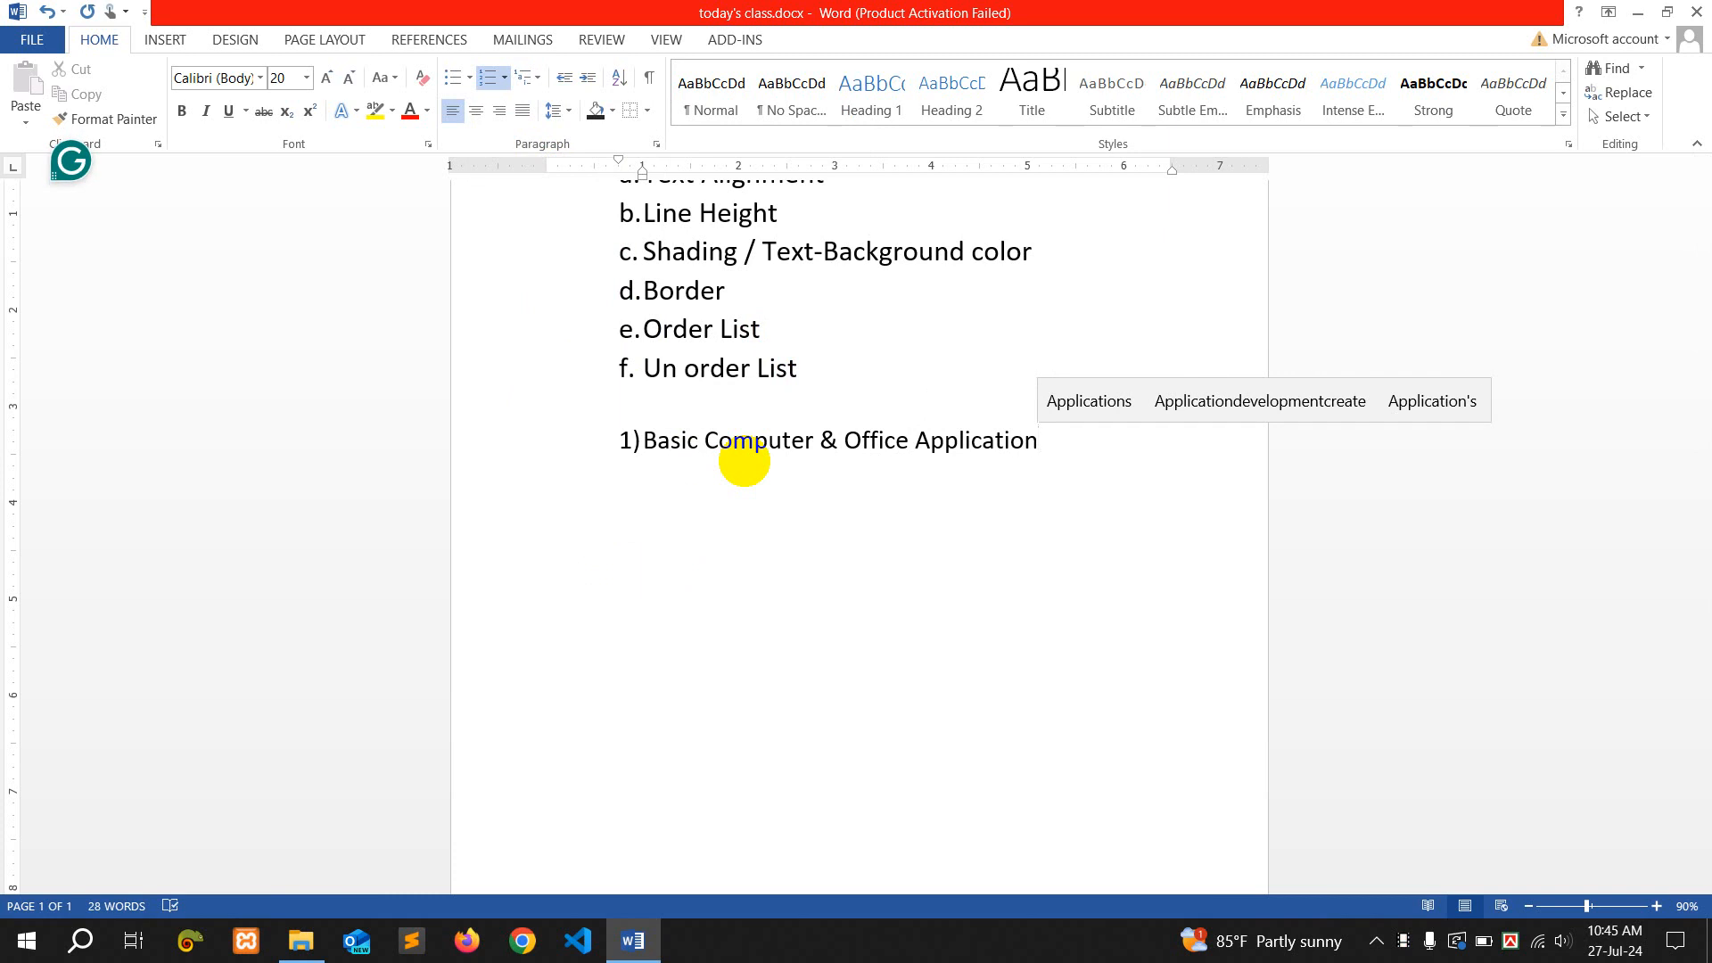
Add the second-level items "Basic Computer" and "Office Application" under the first item of the multilevel list
{"action": "key", "text": "Return"}
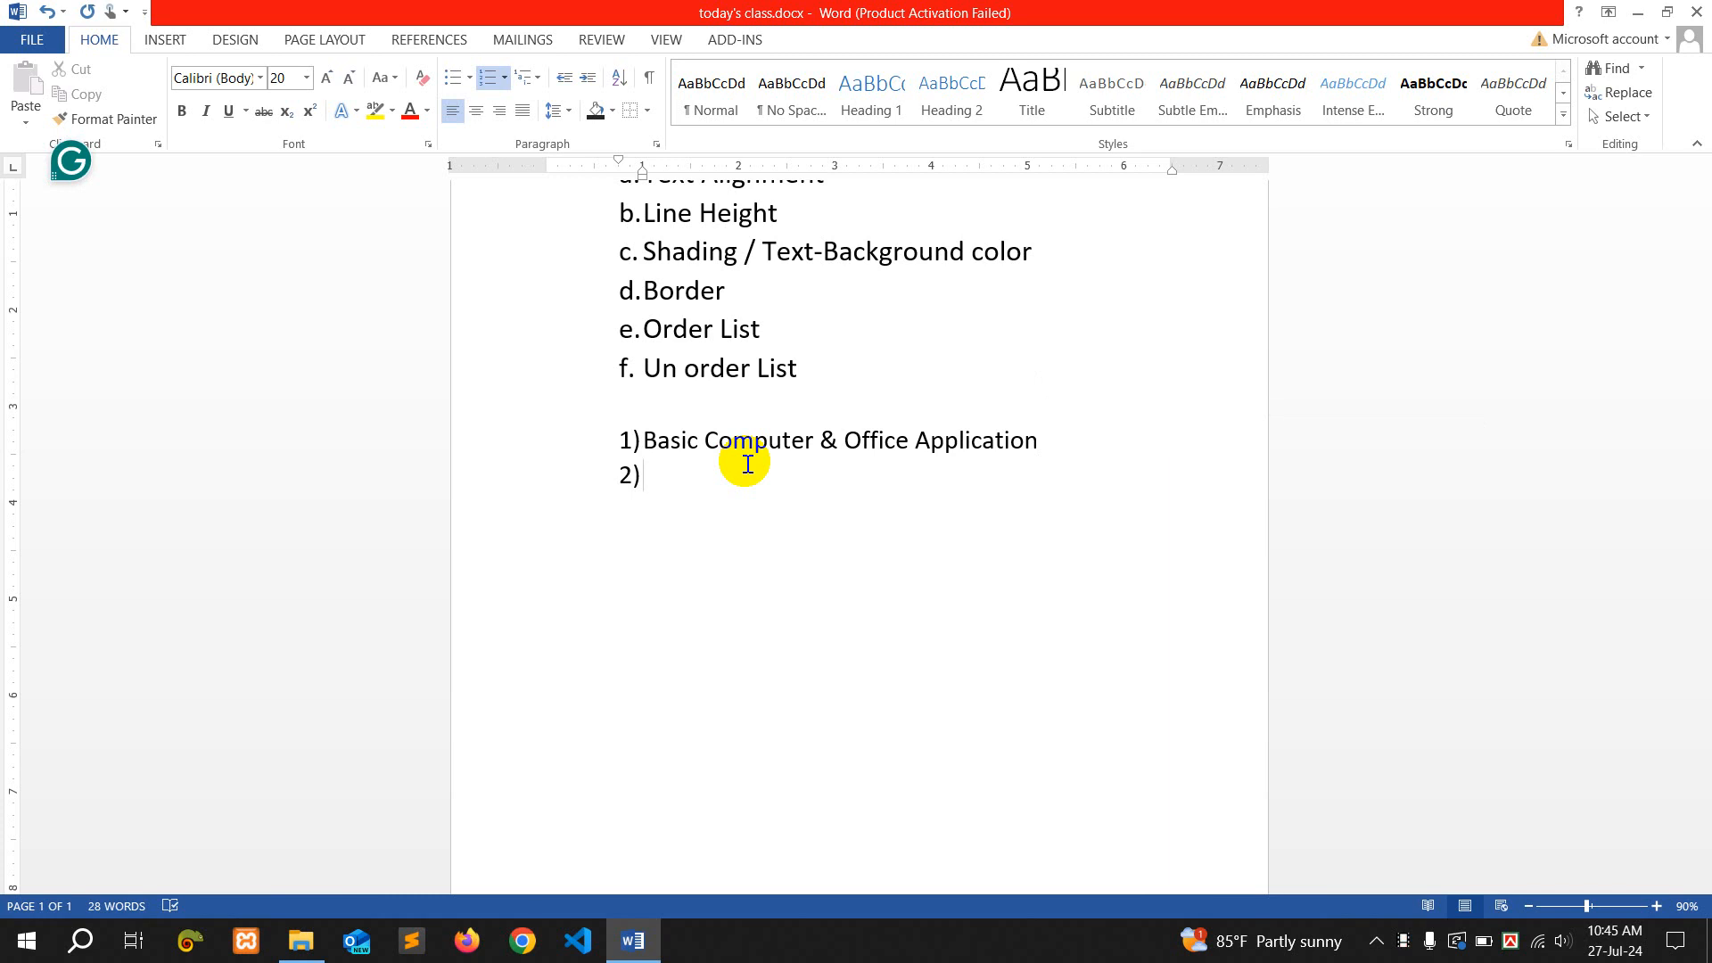
{"action": "key", "text": "Tab"}
{"action": "type", "text": "Basic C"}
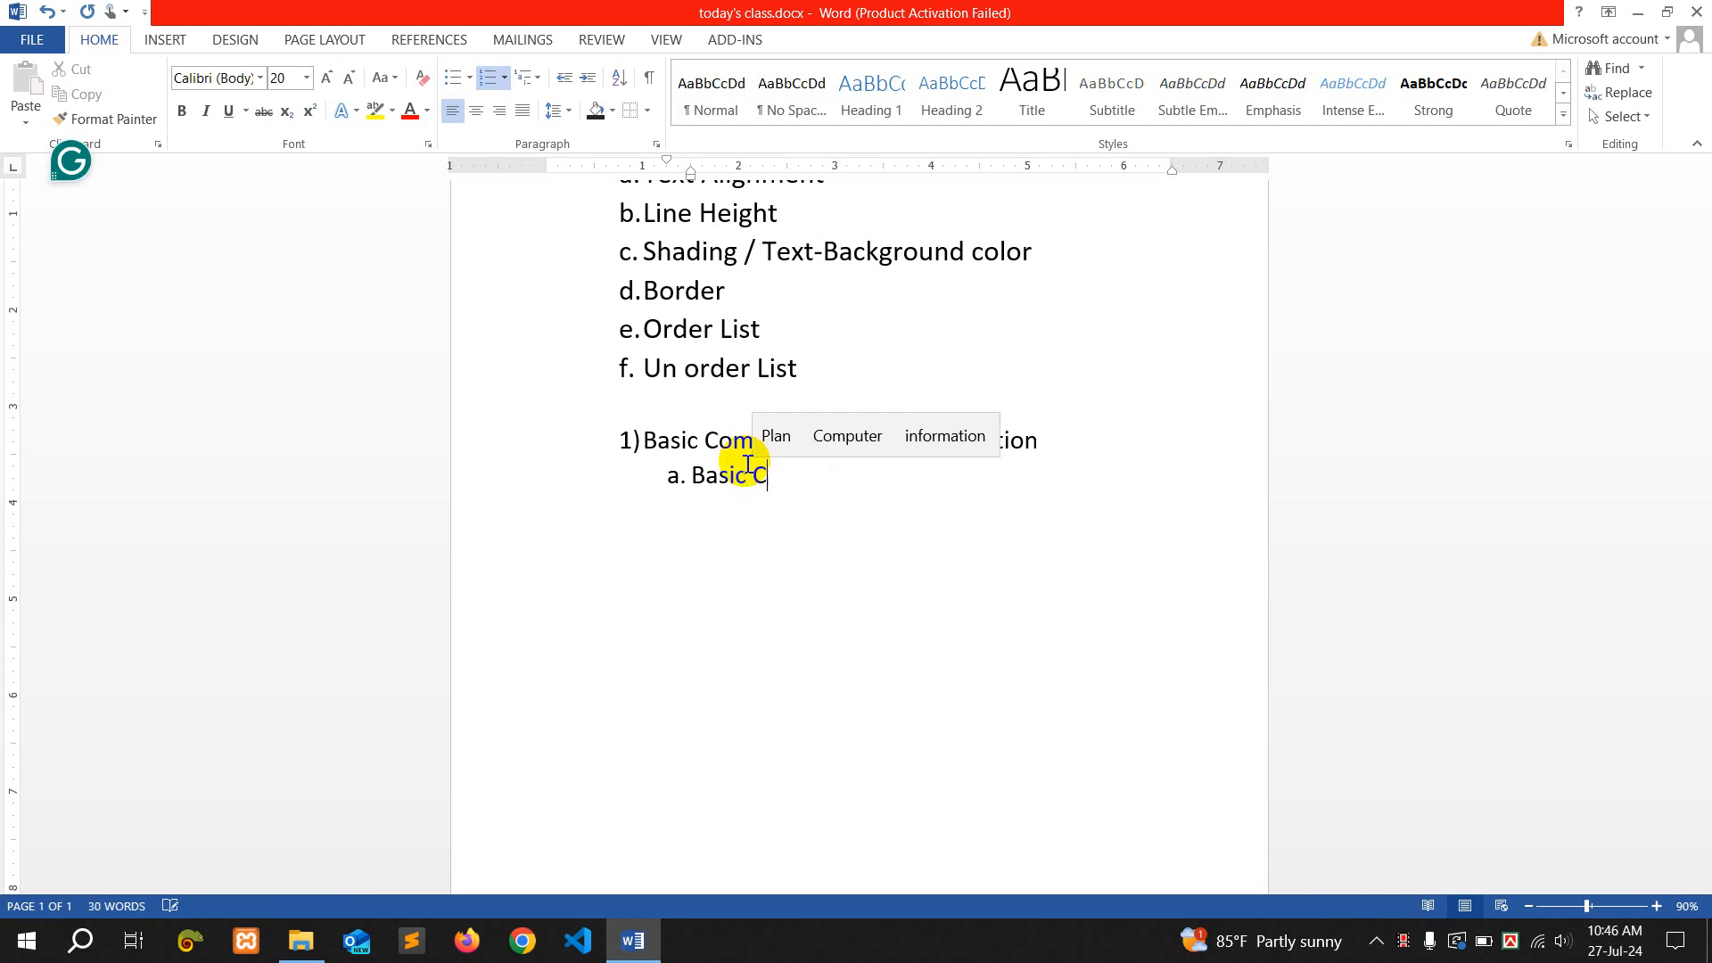
{"action": "type", "text": "omputer"}
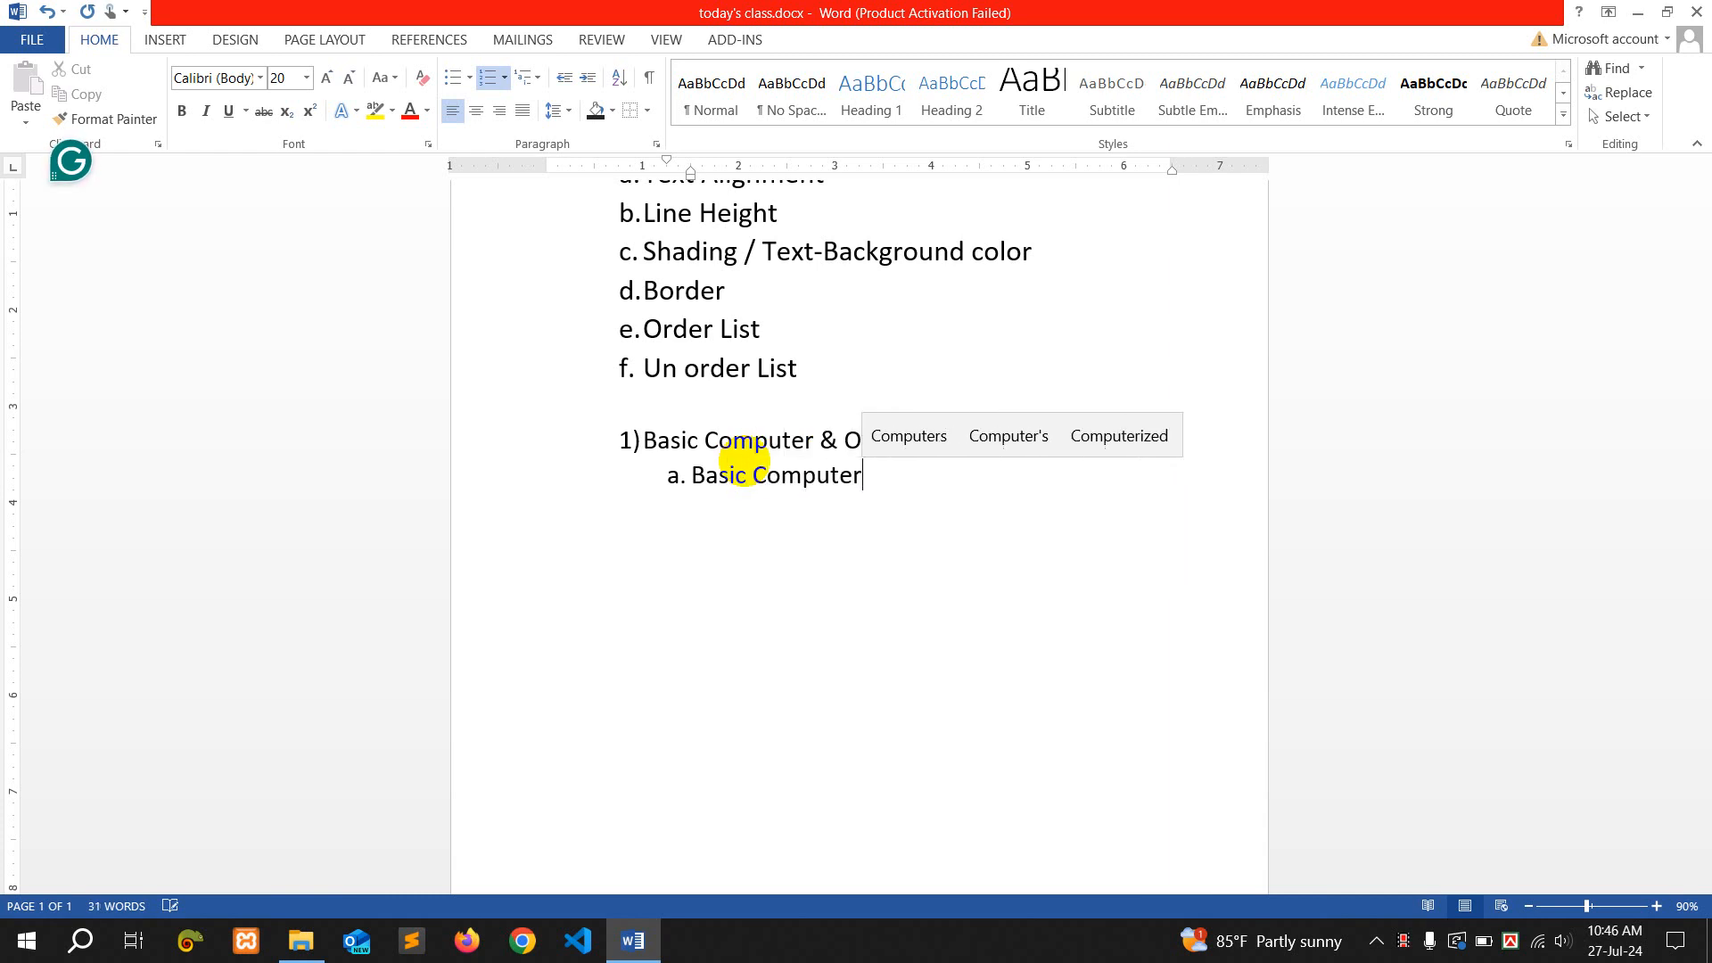
{"action": "key", "text": "Return"}
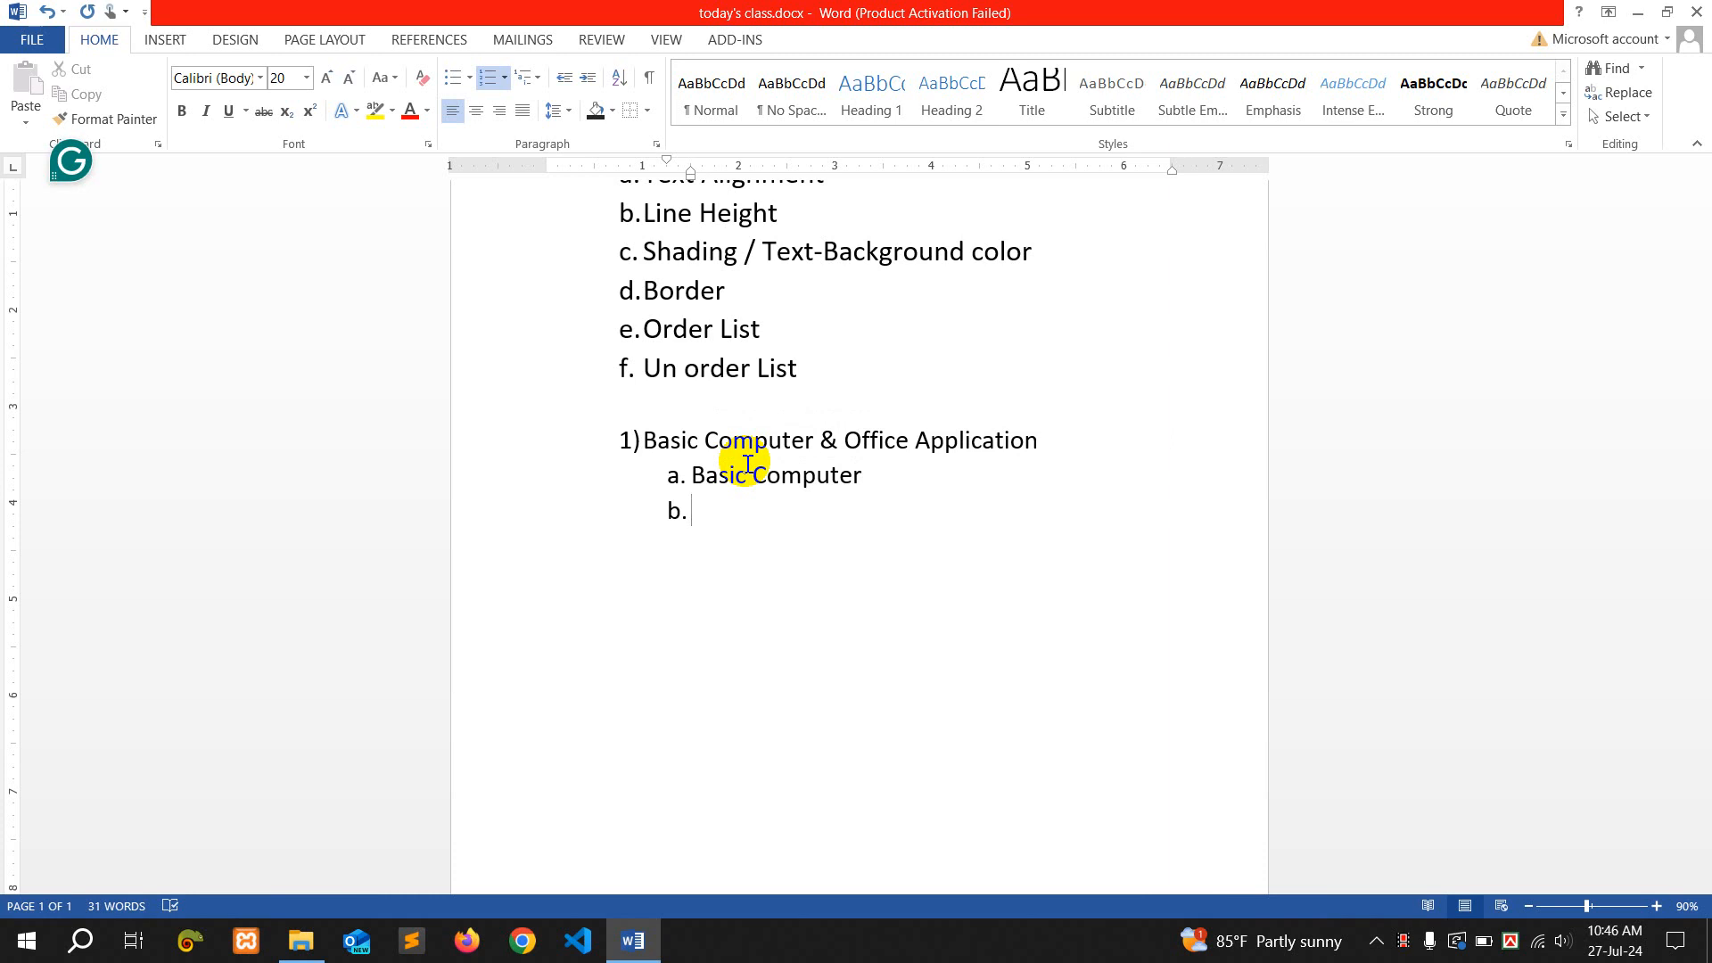
{"action": "type", "text": "Office A"}
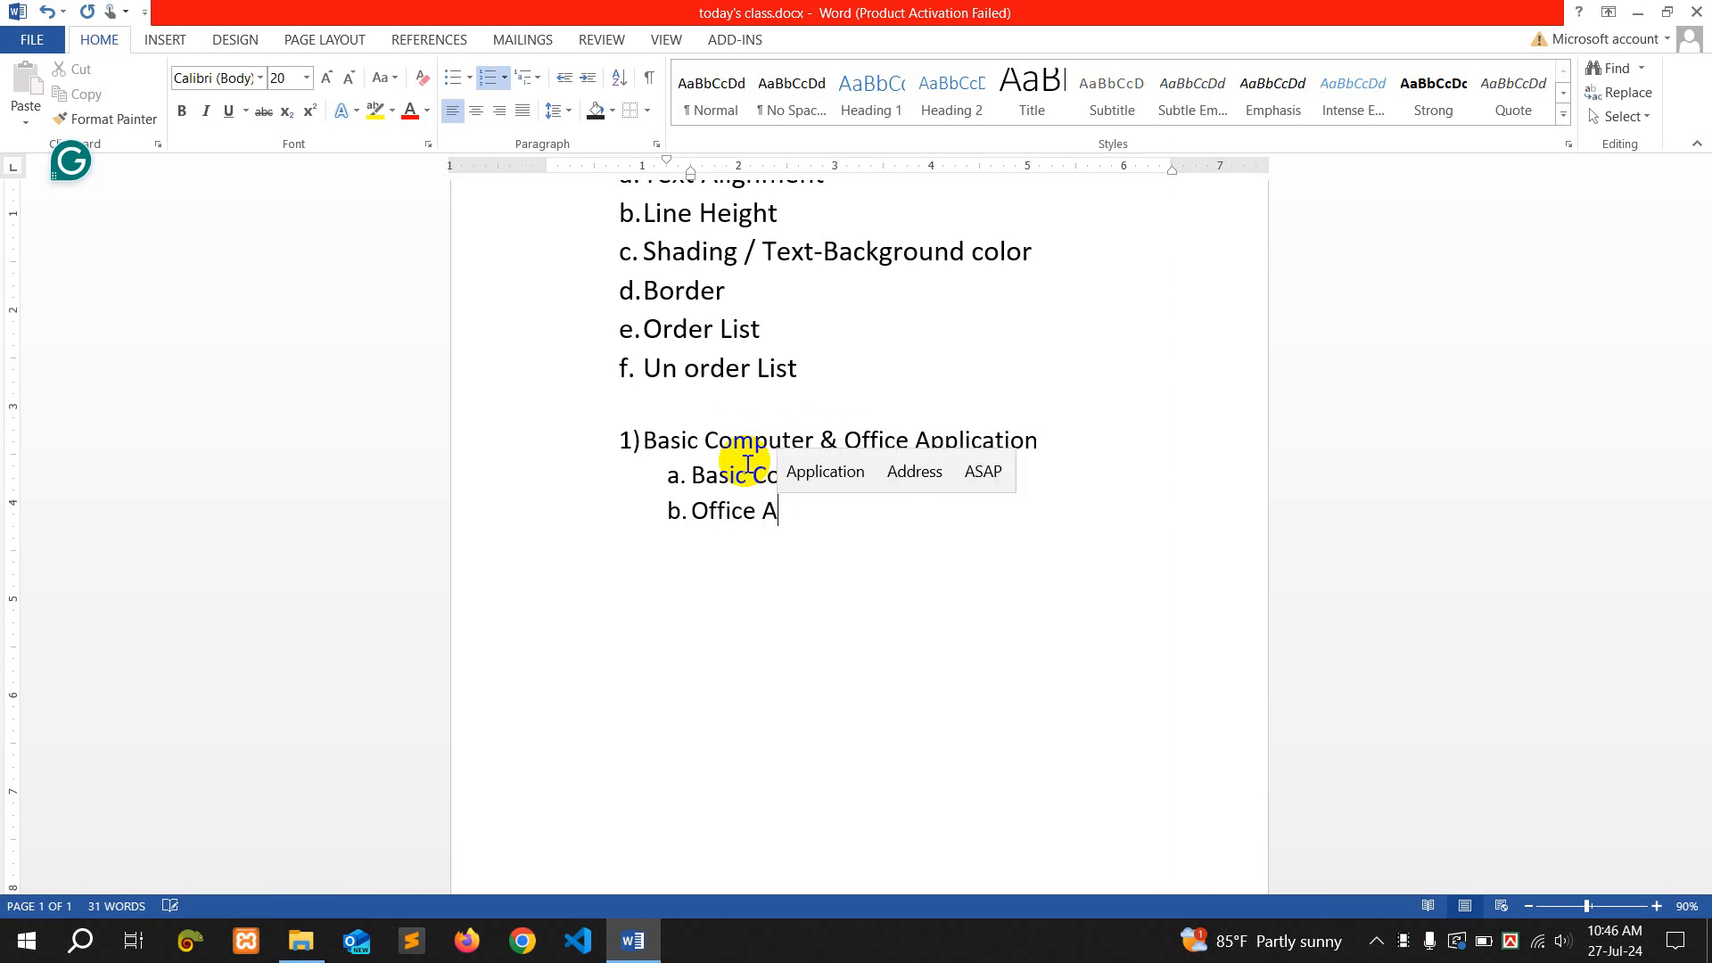
{"action": "type", "text": "pplication"}
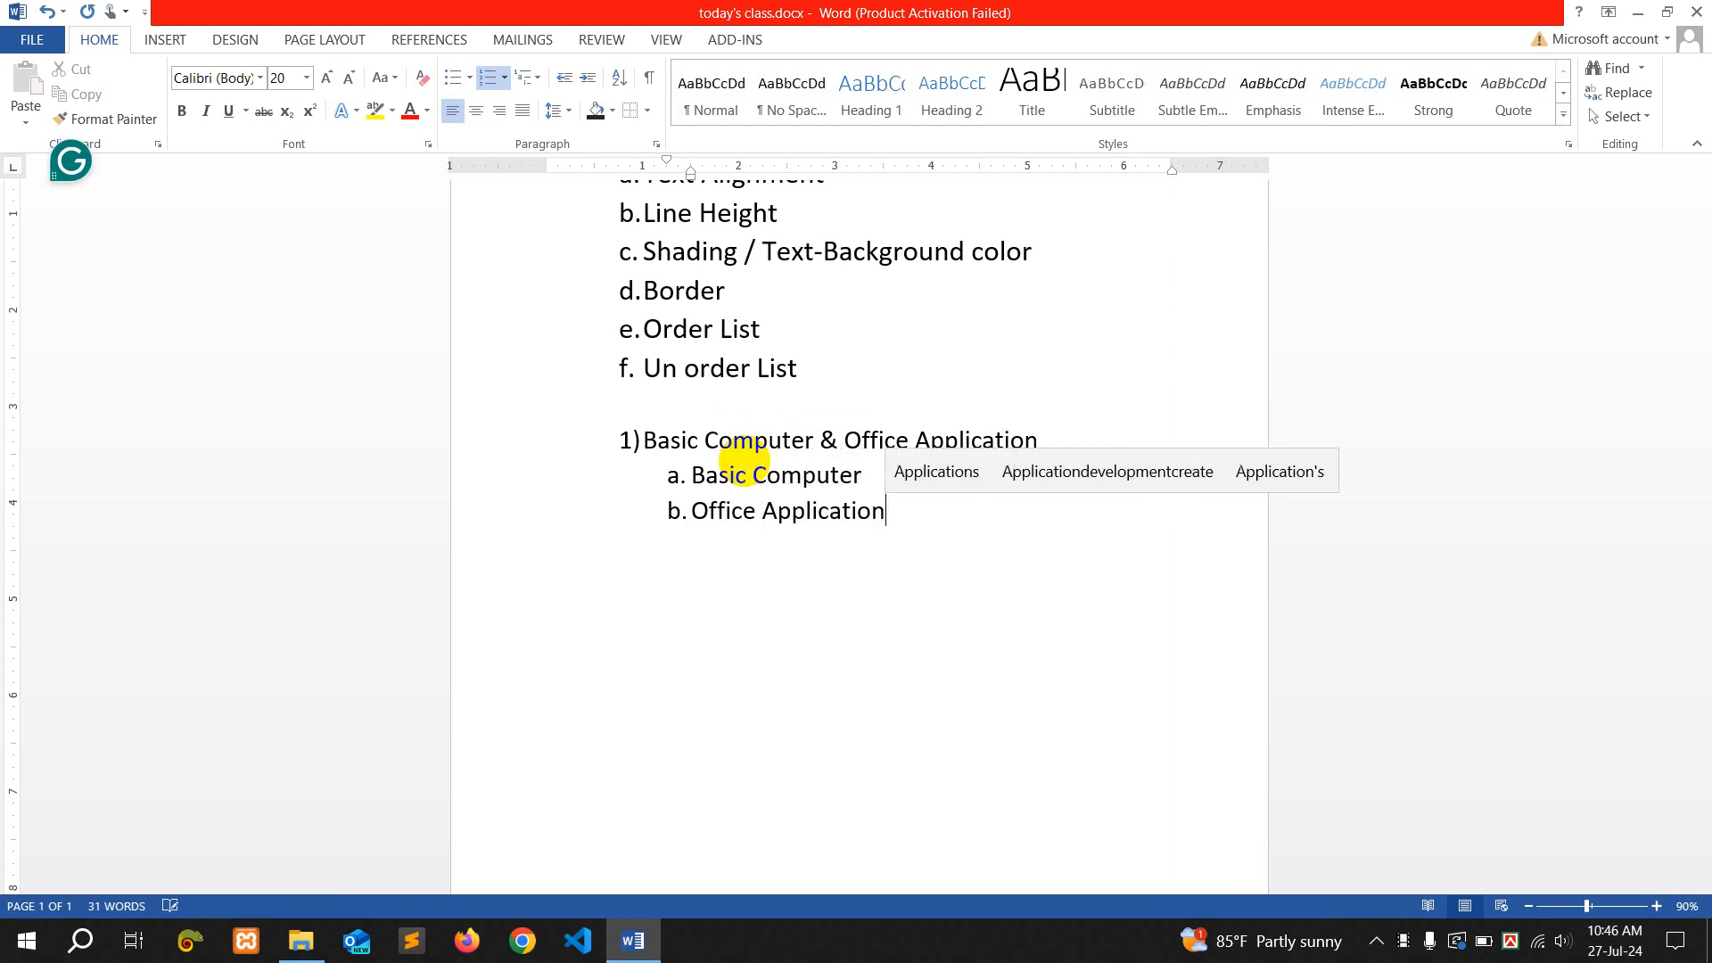
{"action": "key", "text": "Return"}
{"action": "type", "text": "Typing"}
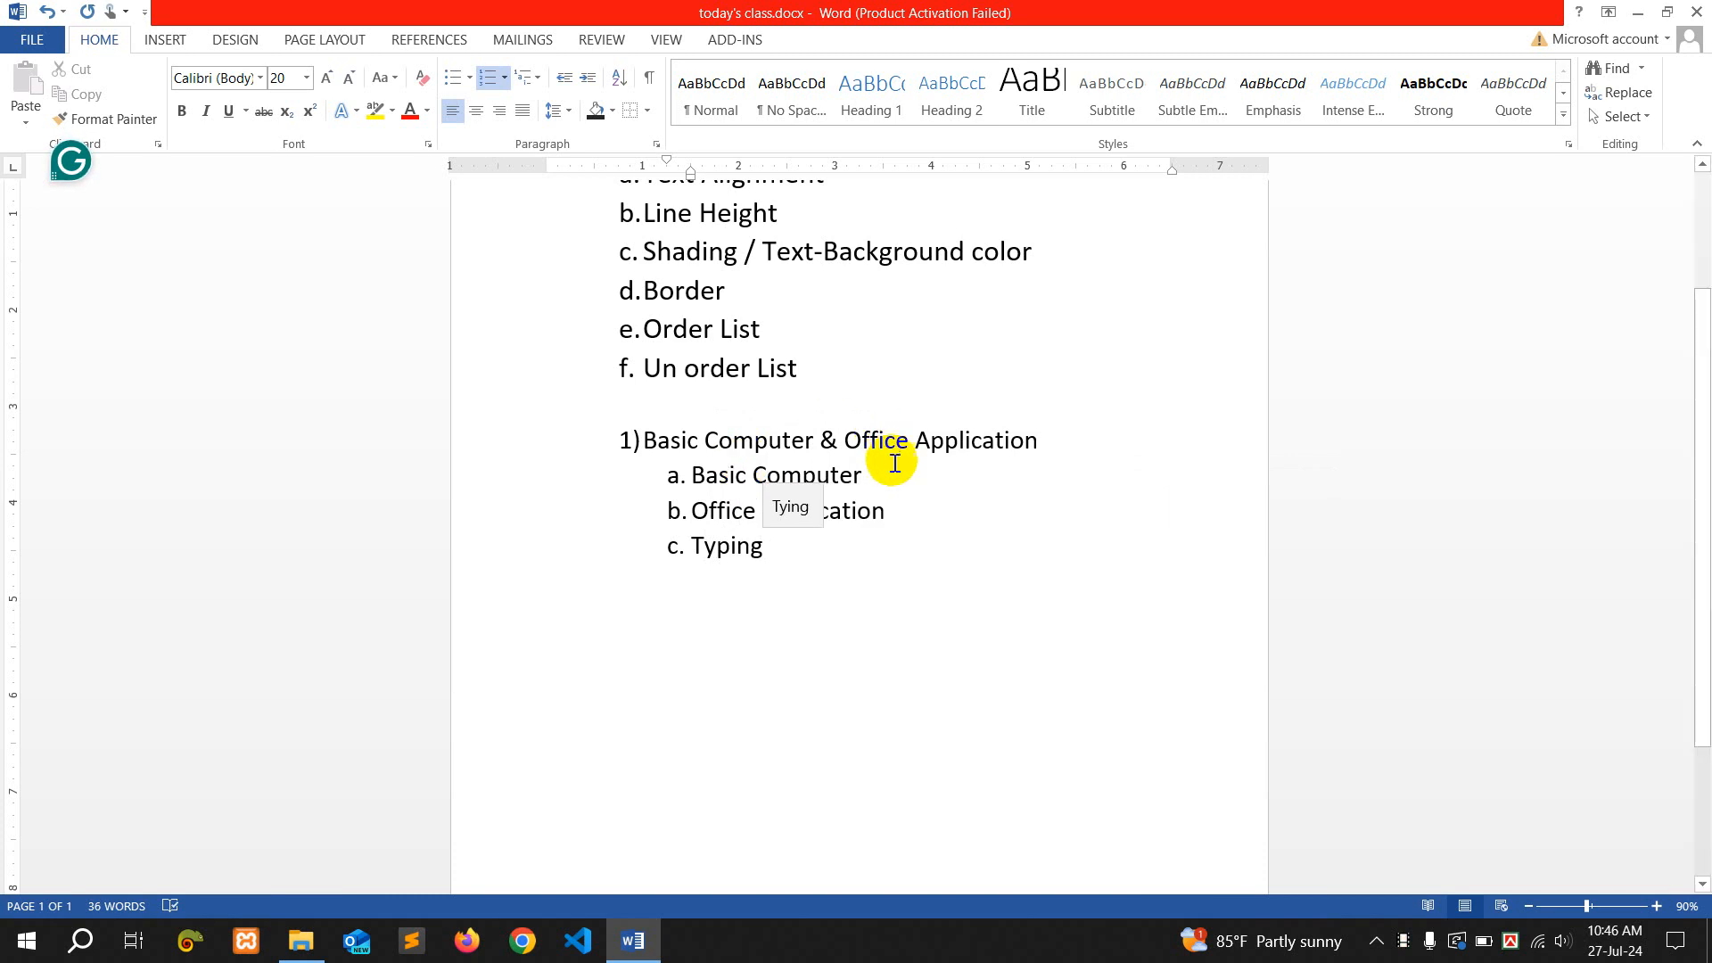
{"action": "left_click", "coordinate": [891, 513], "text": "shift"}
{"action": "key", "text": "BackSpace"}
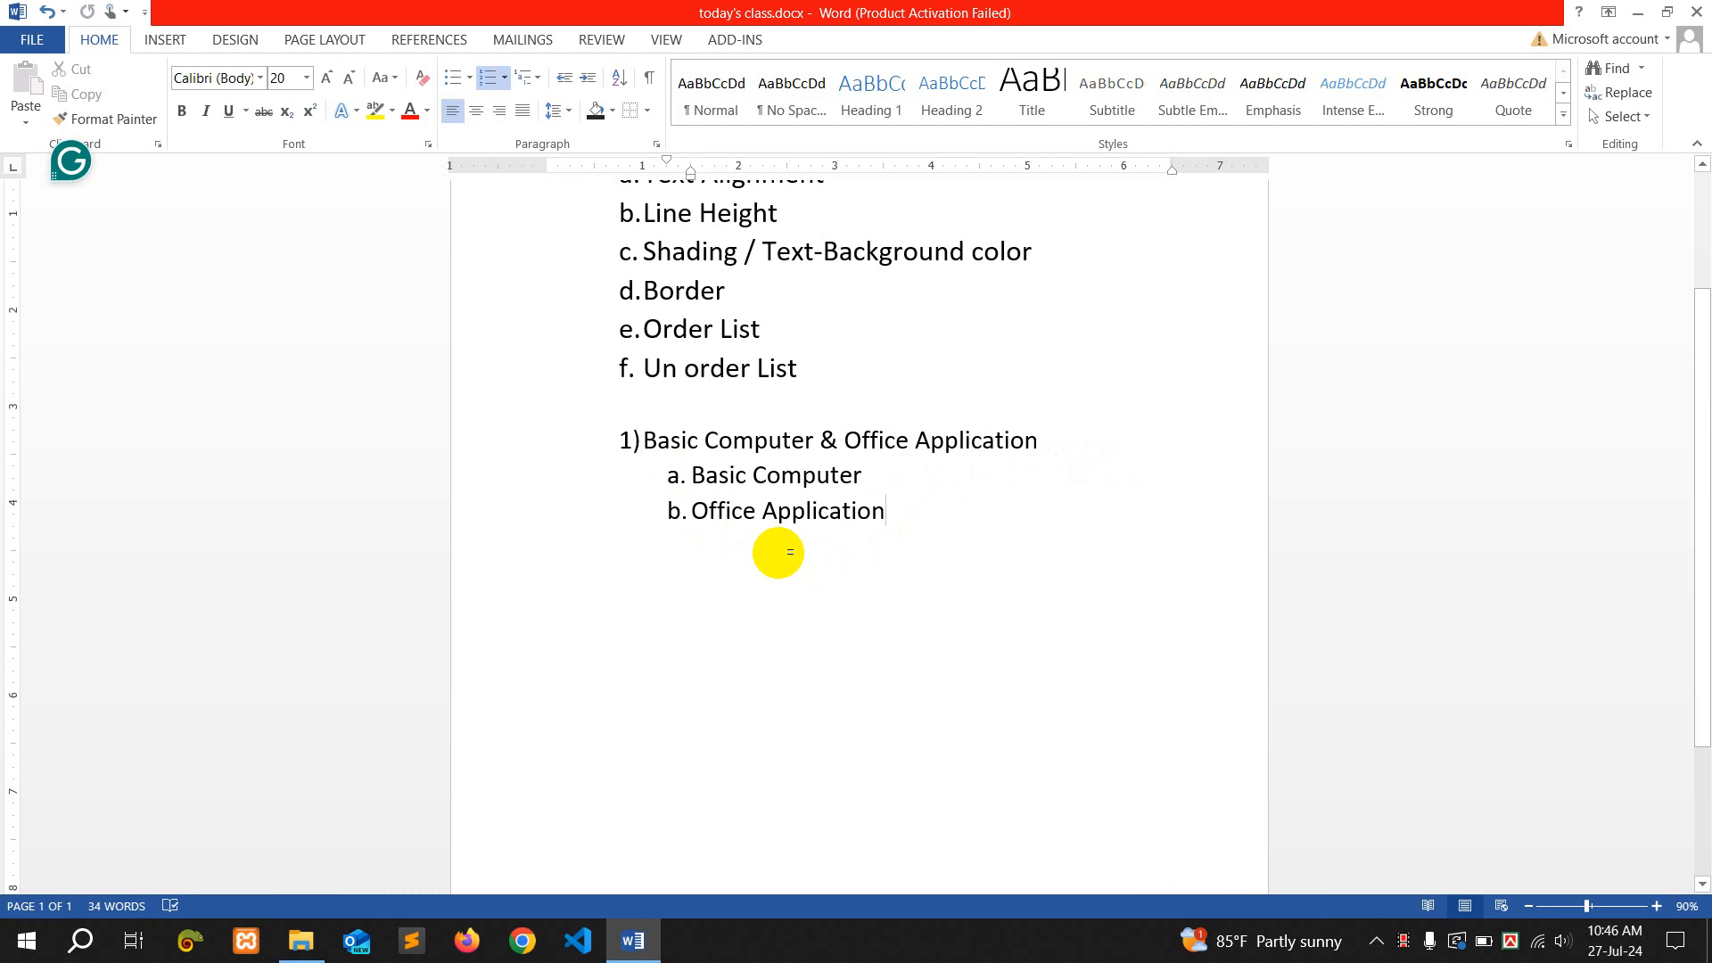
Add the third-level items "MS Word", "MS Power Point" and "MS Excel" under the "Office Application" item
{"action": "key", "text": "Return"}
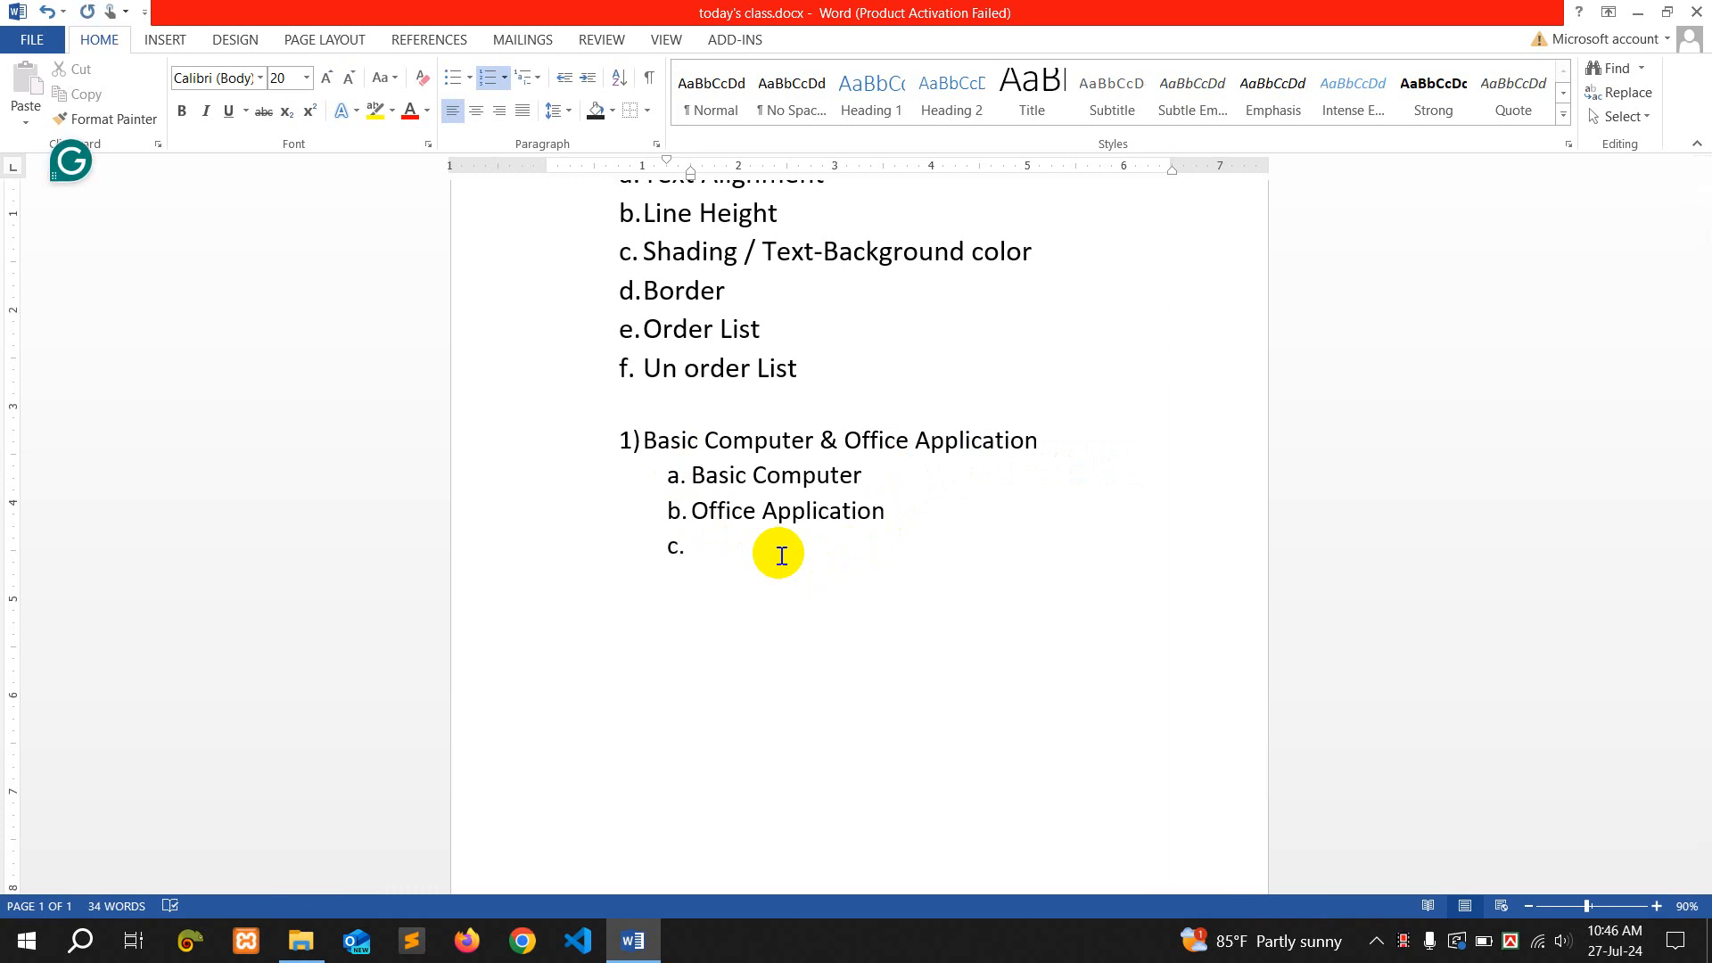
{"action": "key", "text": "Tab"}
{"action": "type", "text": "MS Word"}
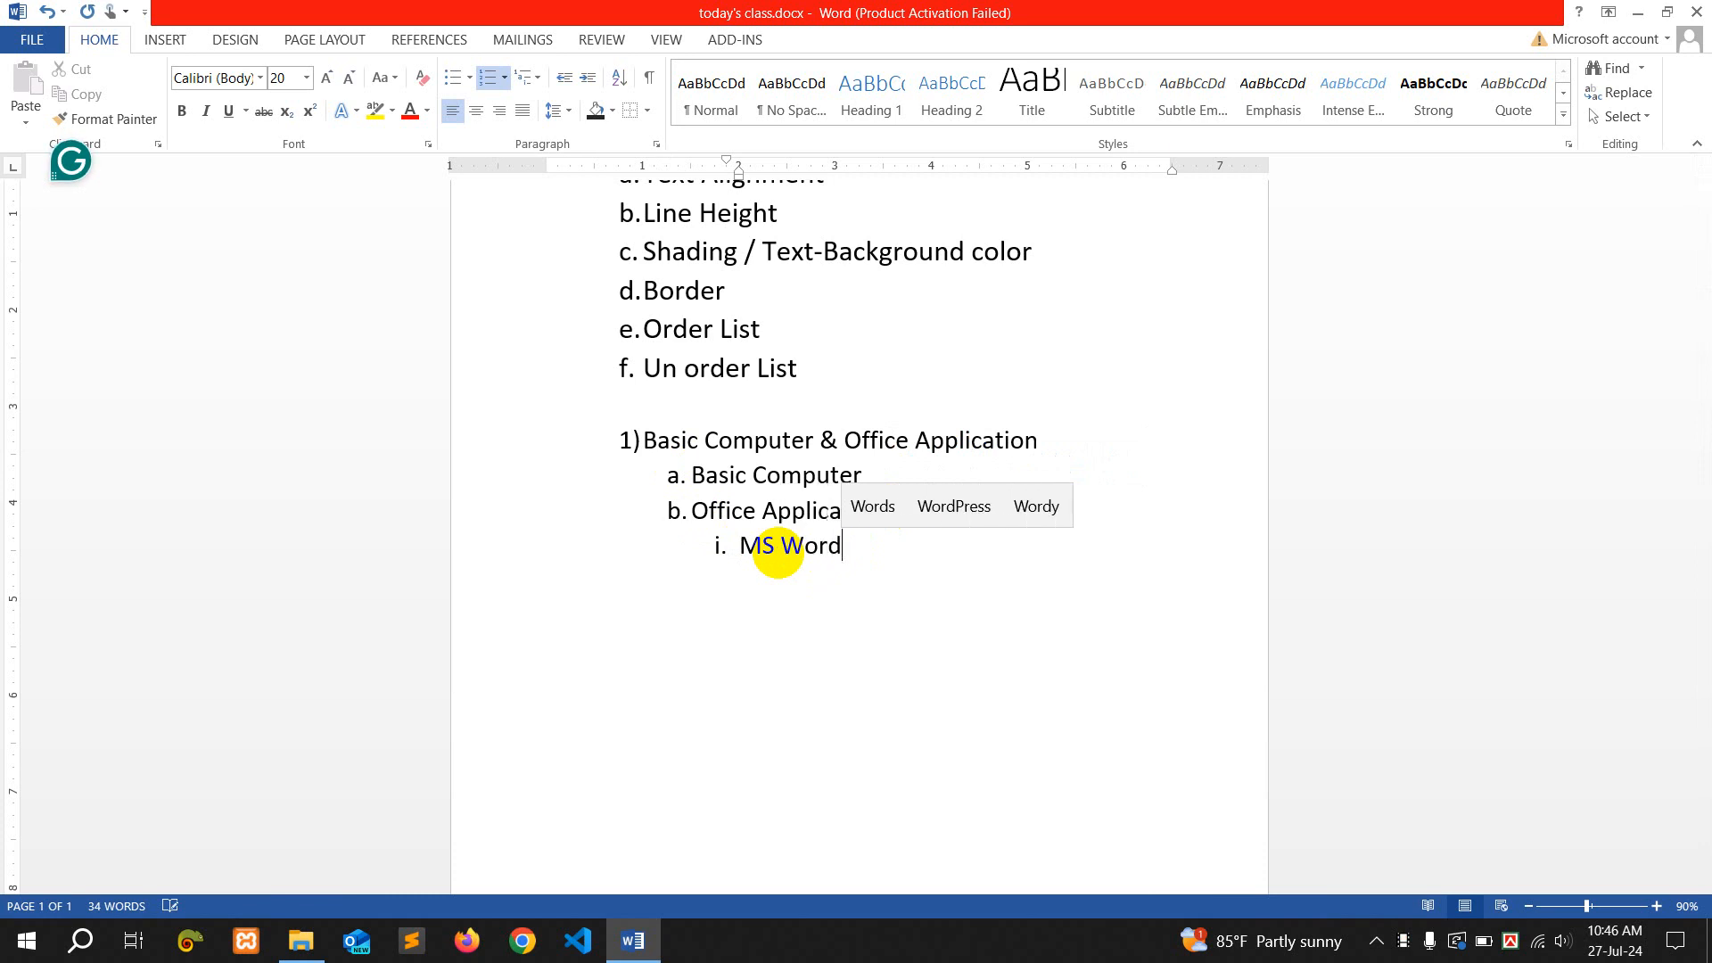
{"action": "key", "text": "Return"}
{"action": "type", "text": "MS "}
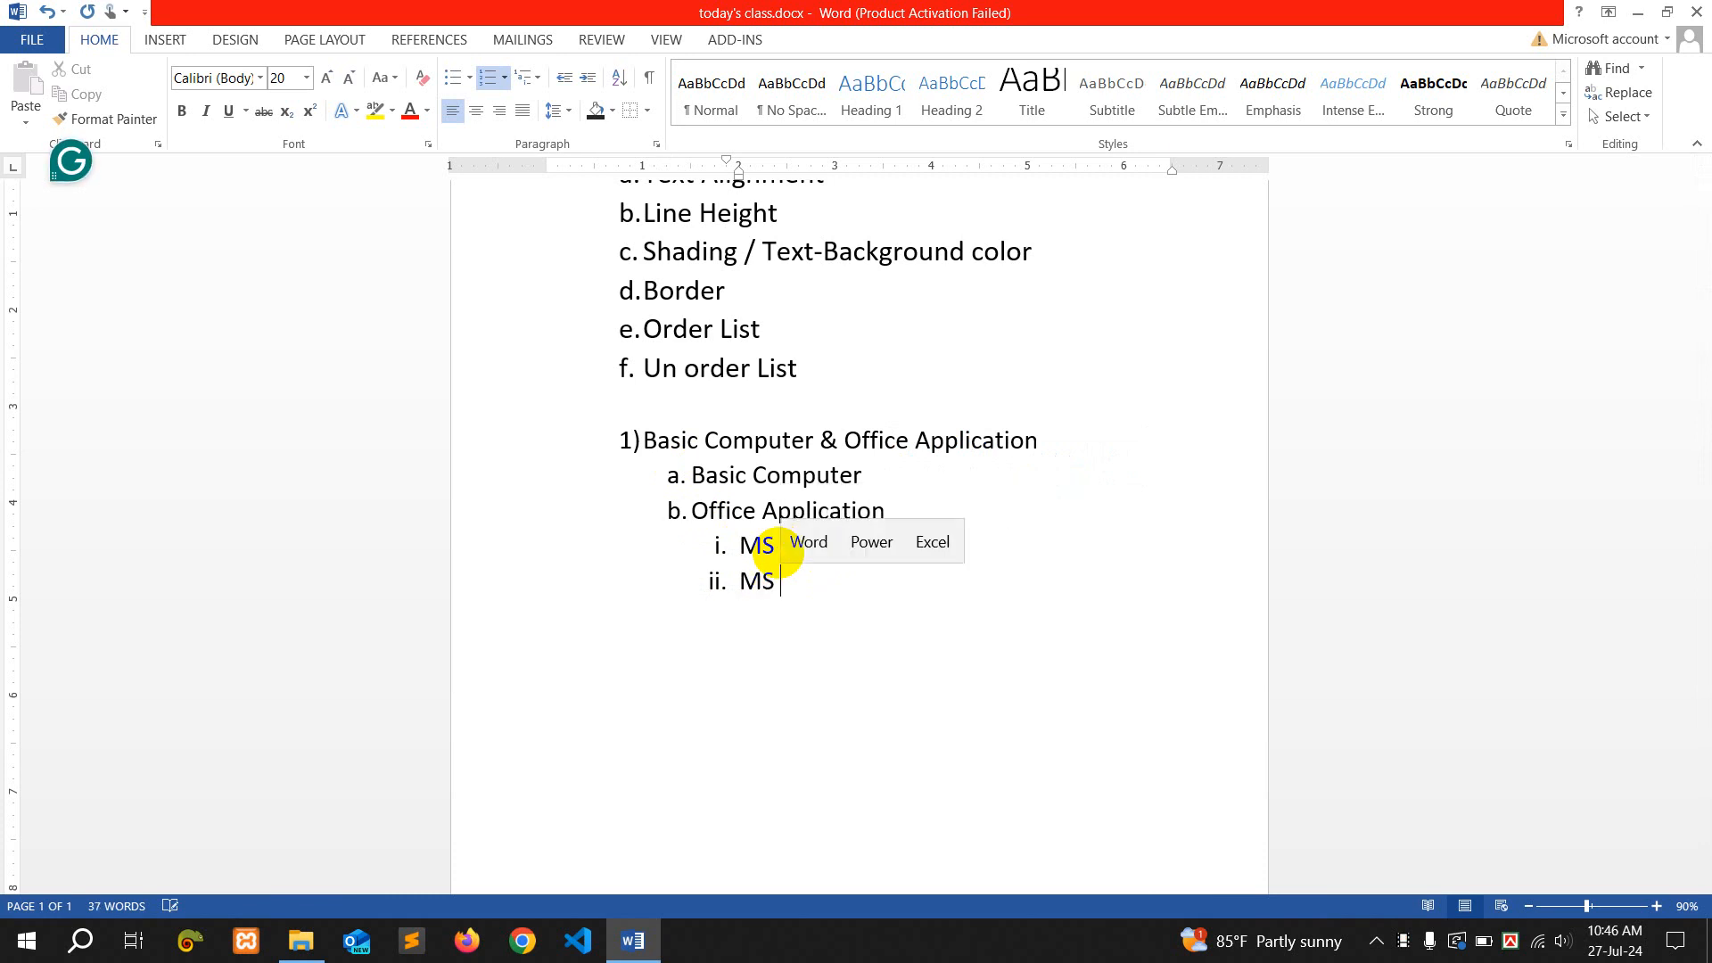
{"action": "type", "text": "Power Point"}
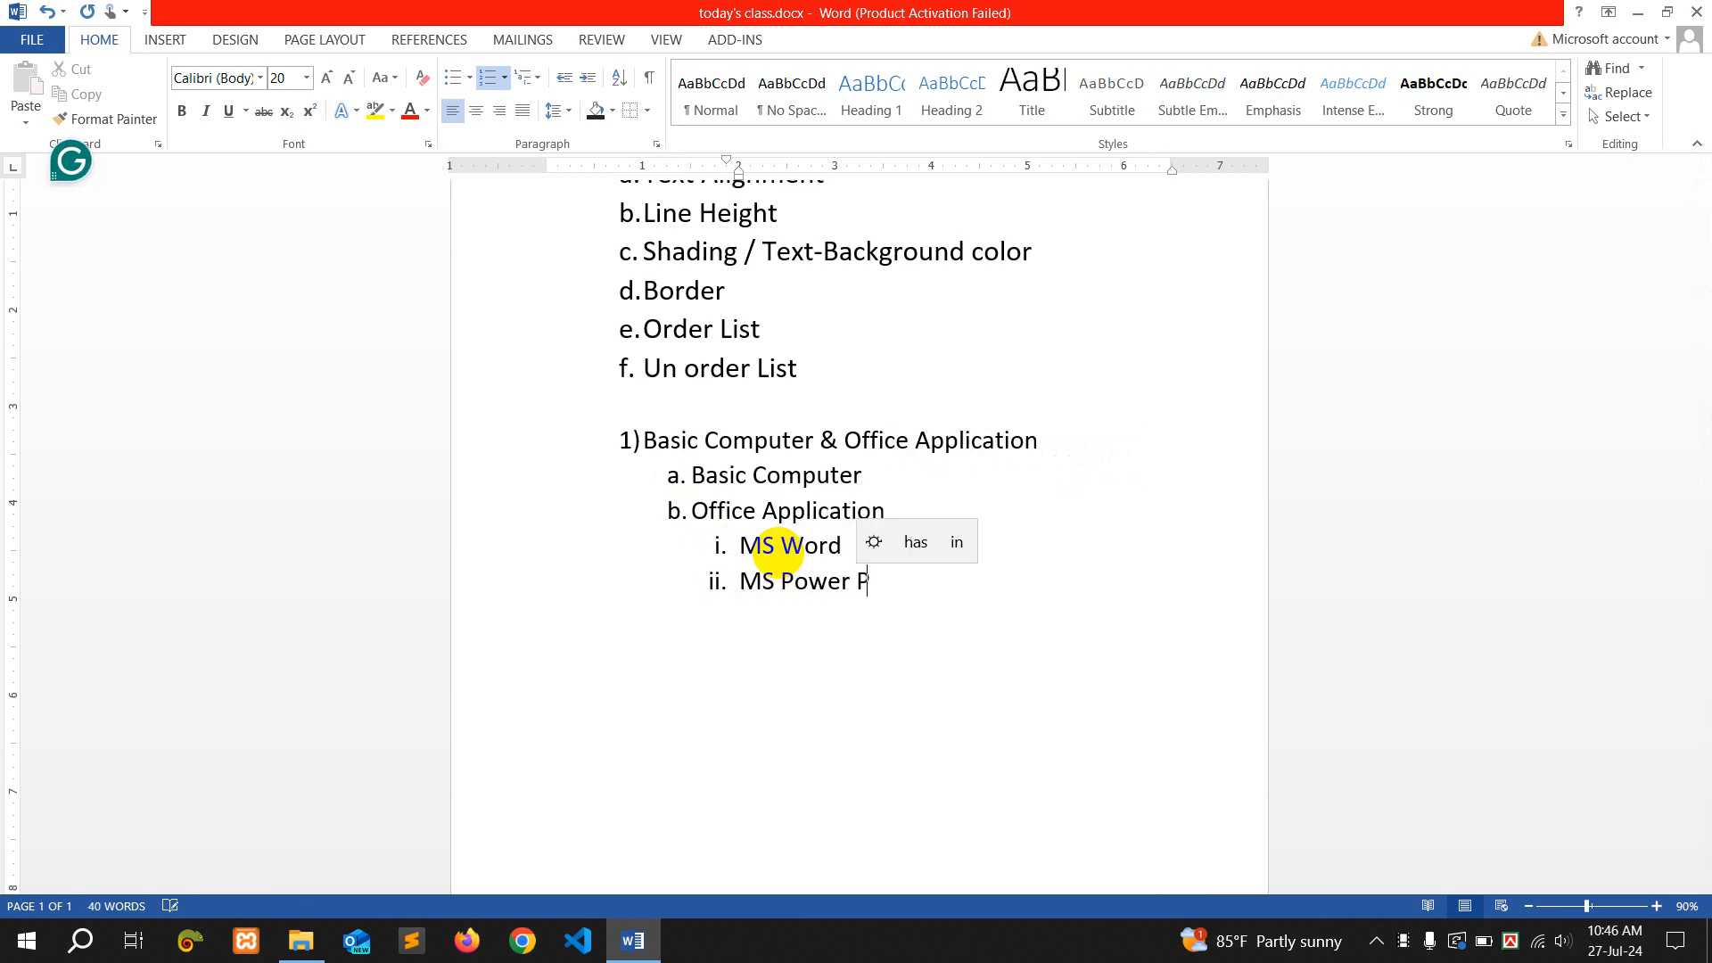
{"action": "key", "text": "Return"}
{"action": "type", "text": "MS Excel"}
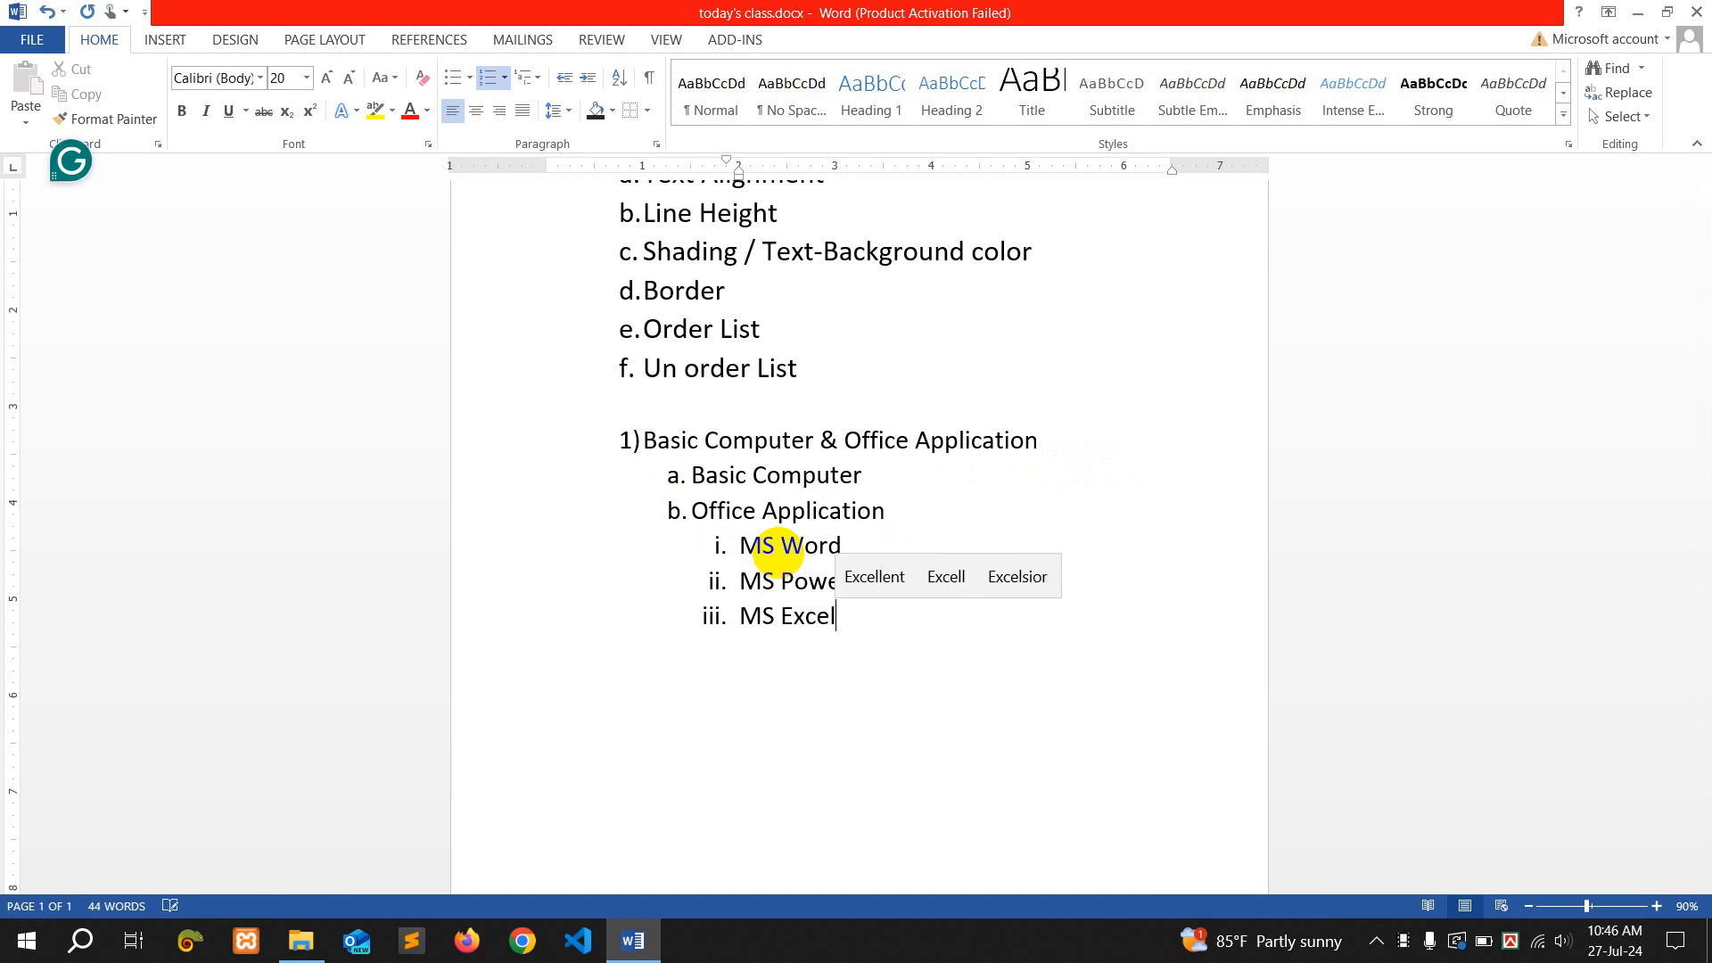
Add a second-level list item "Typing:" after the MS Excel entry
{"action": "key", "text": "Return"}
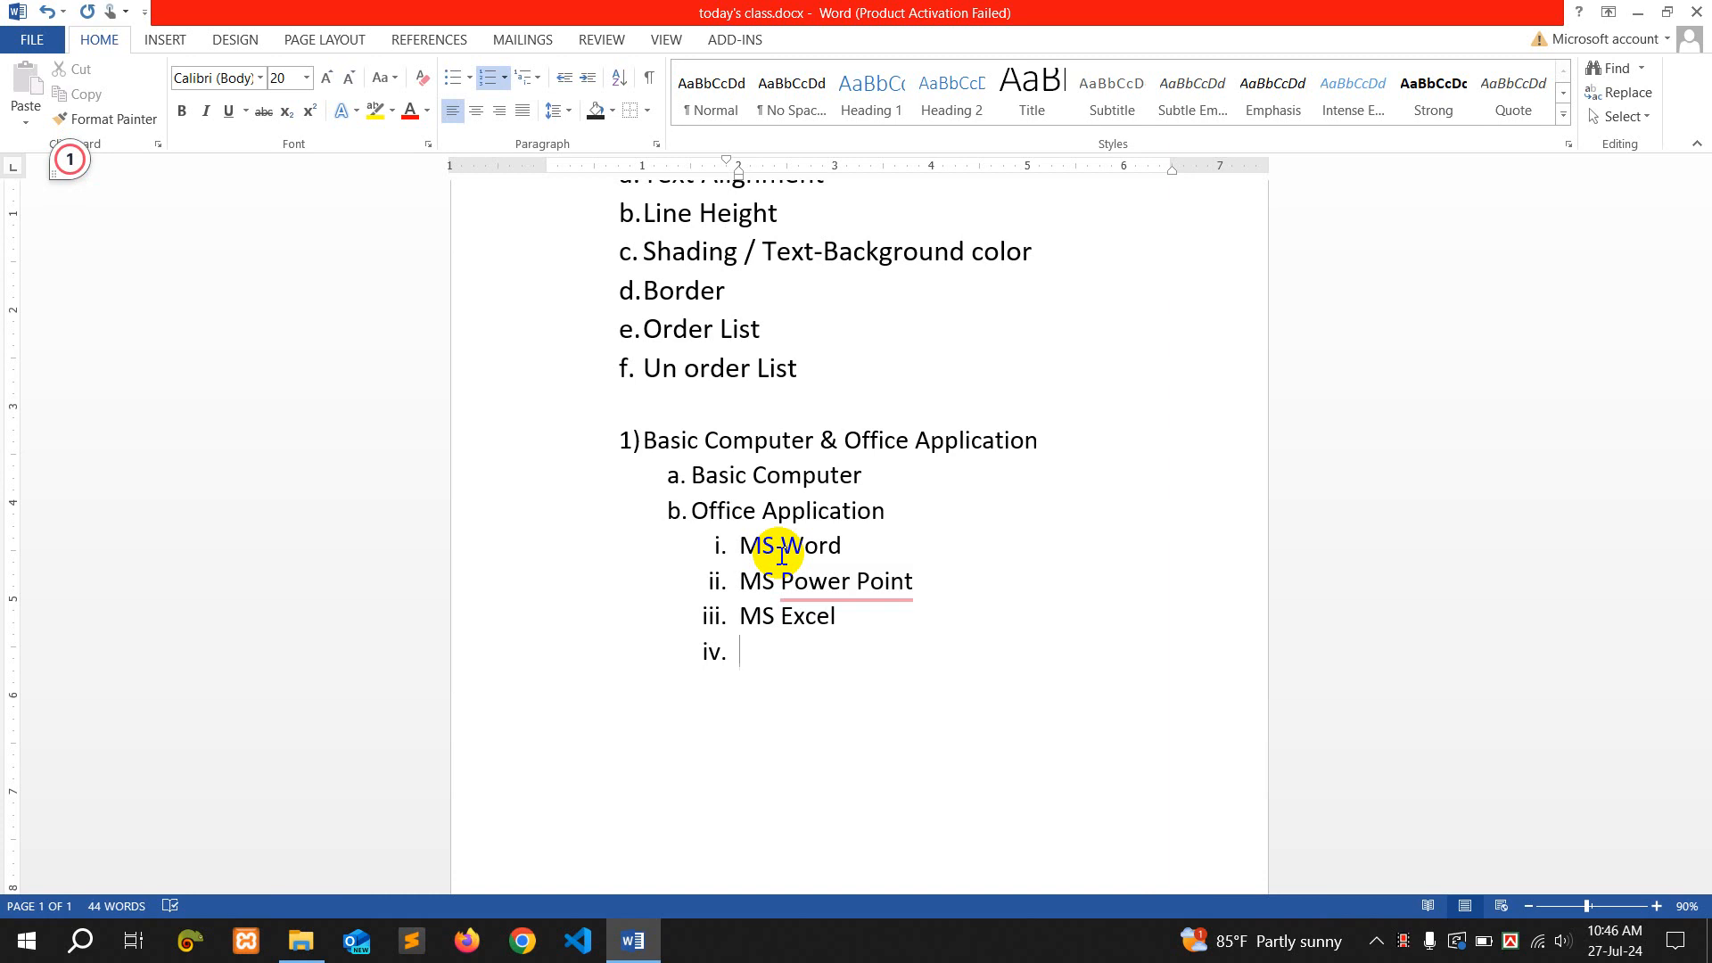
{"action": "key", "text": "shift+Tab"}
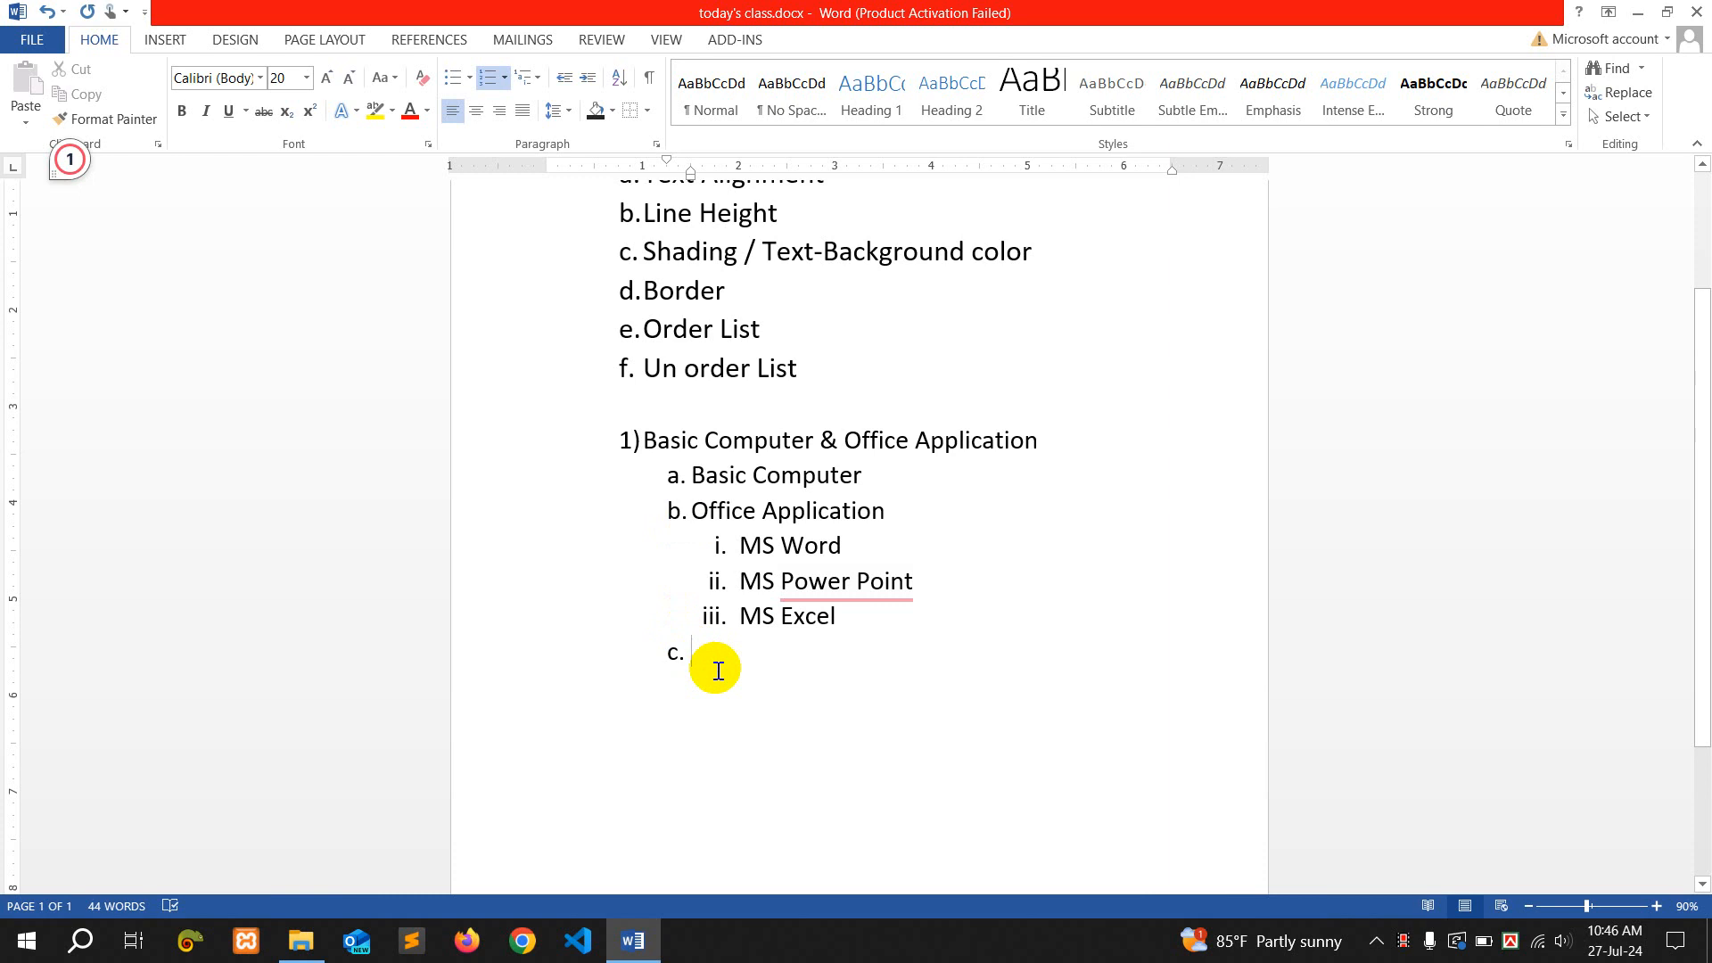
{"action": "type", "text": "Typ"}
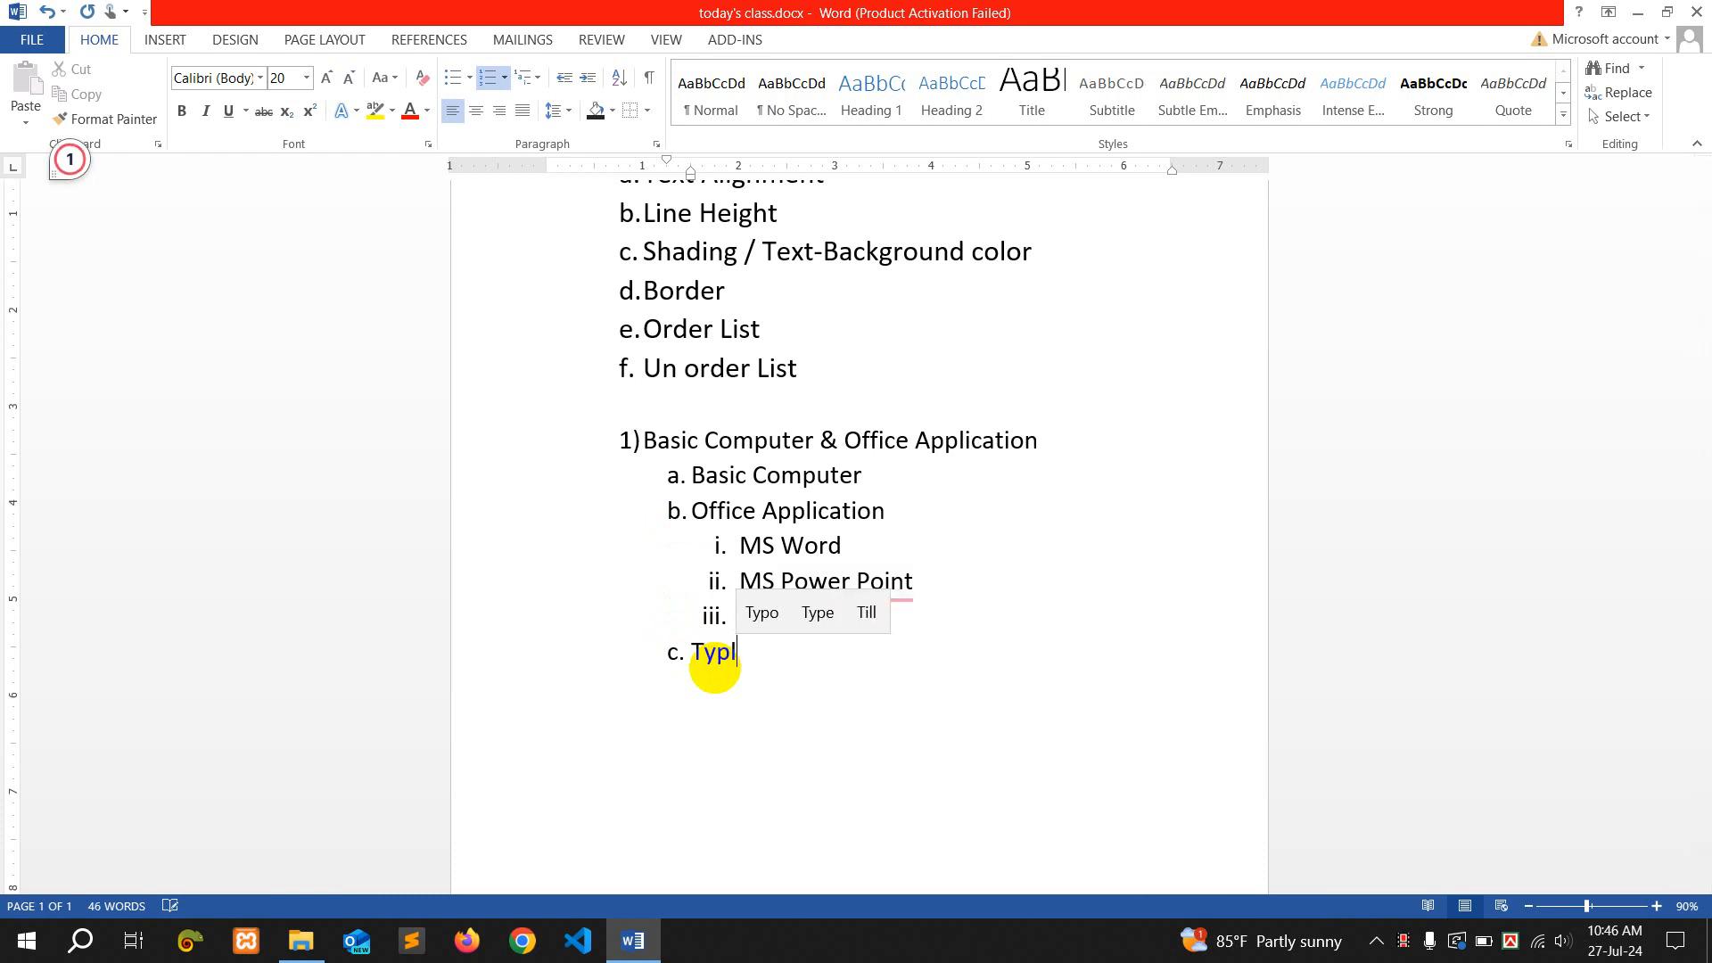
{"action": "type", "text": "ing:"}
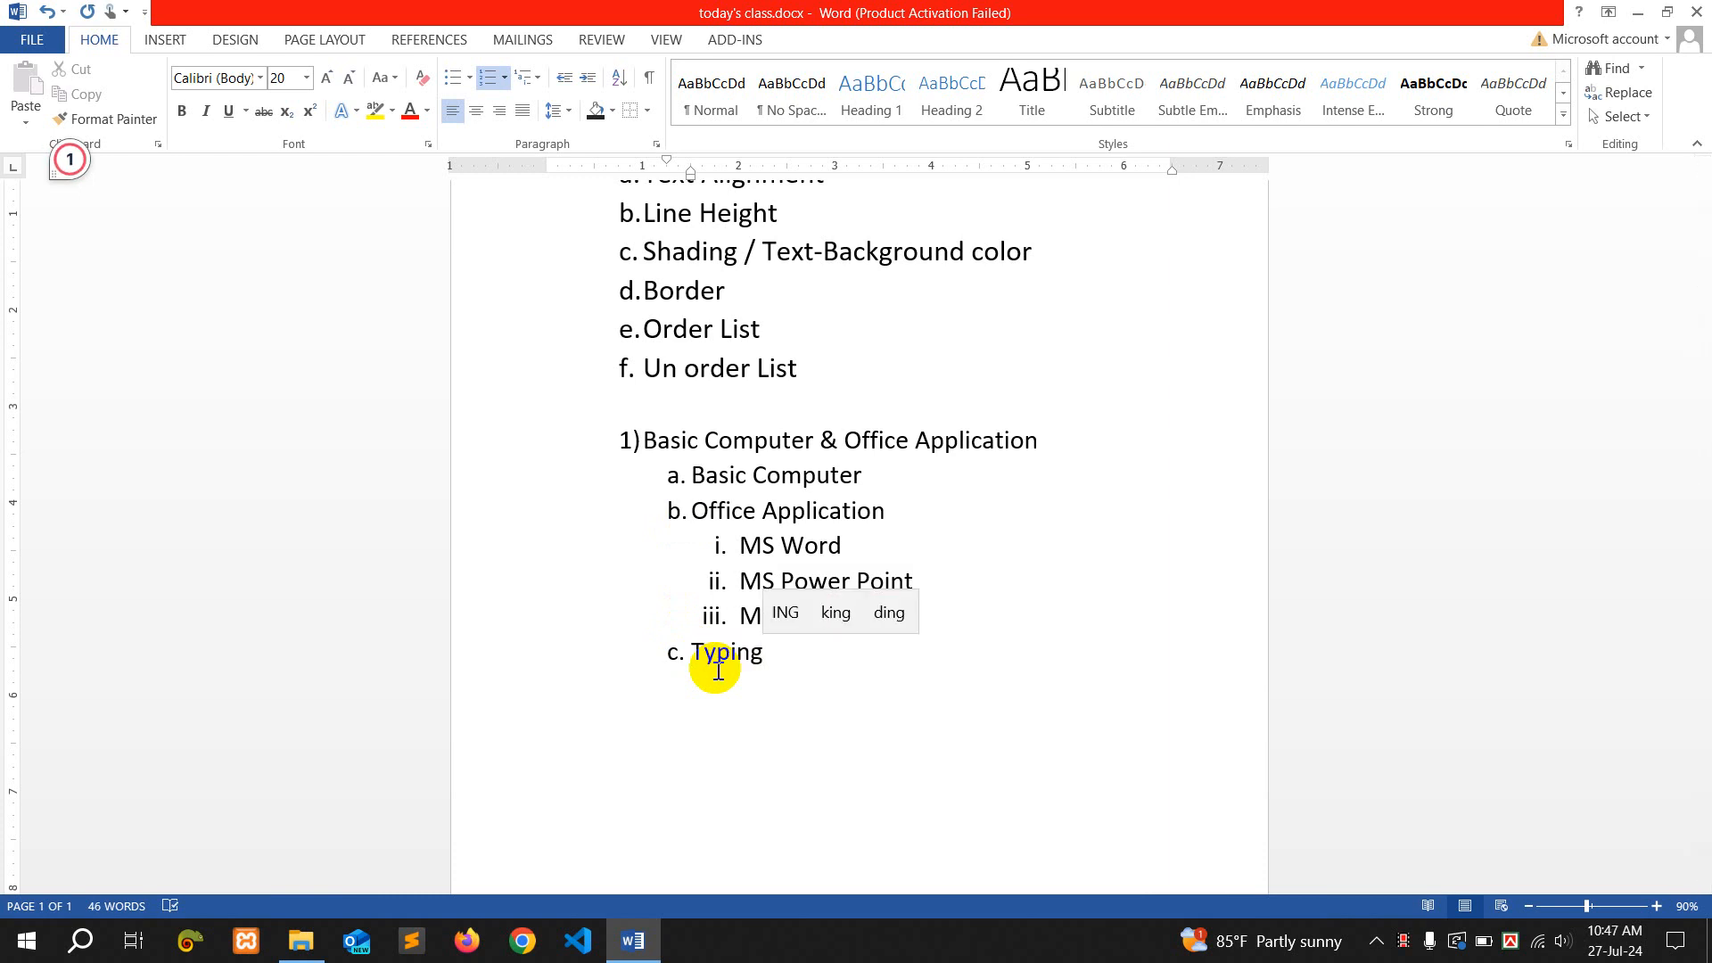
Add the third-level sub-items "English" and "Bangla" under "Typing:"
{"action": "key", "text": "Return"}
{"action": "key", "text": "Tab"}
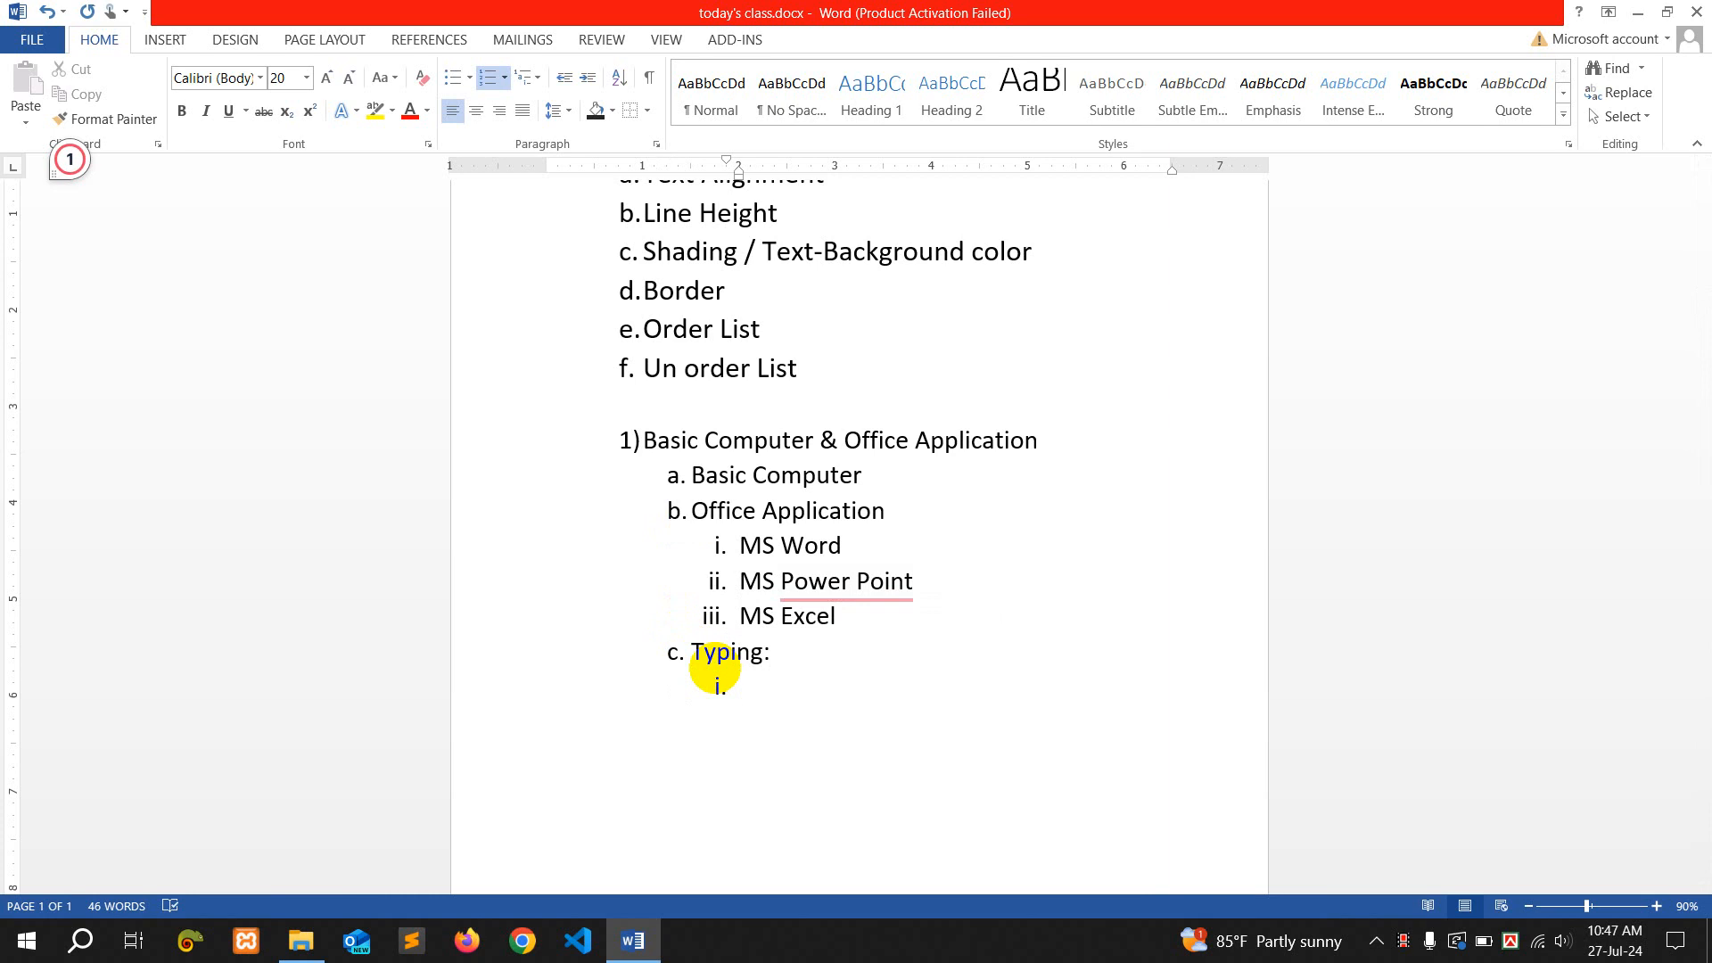
{"action": "type", "text": "Eng"}
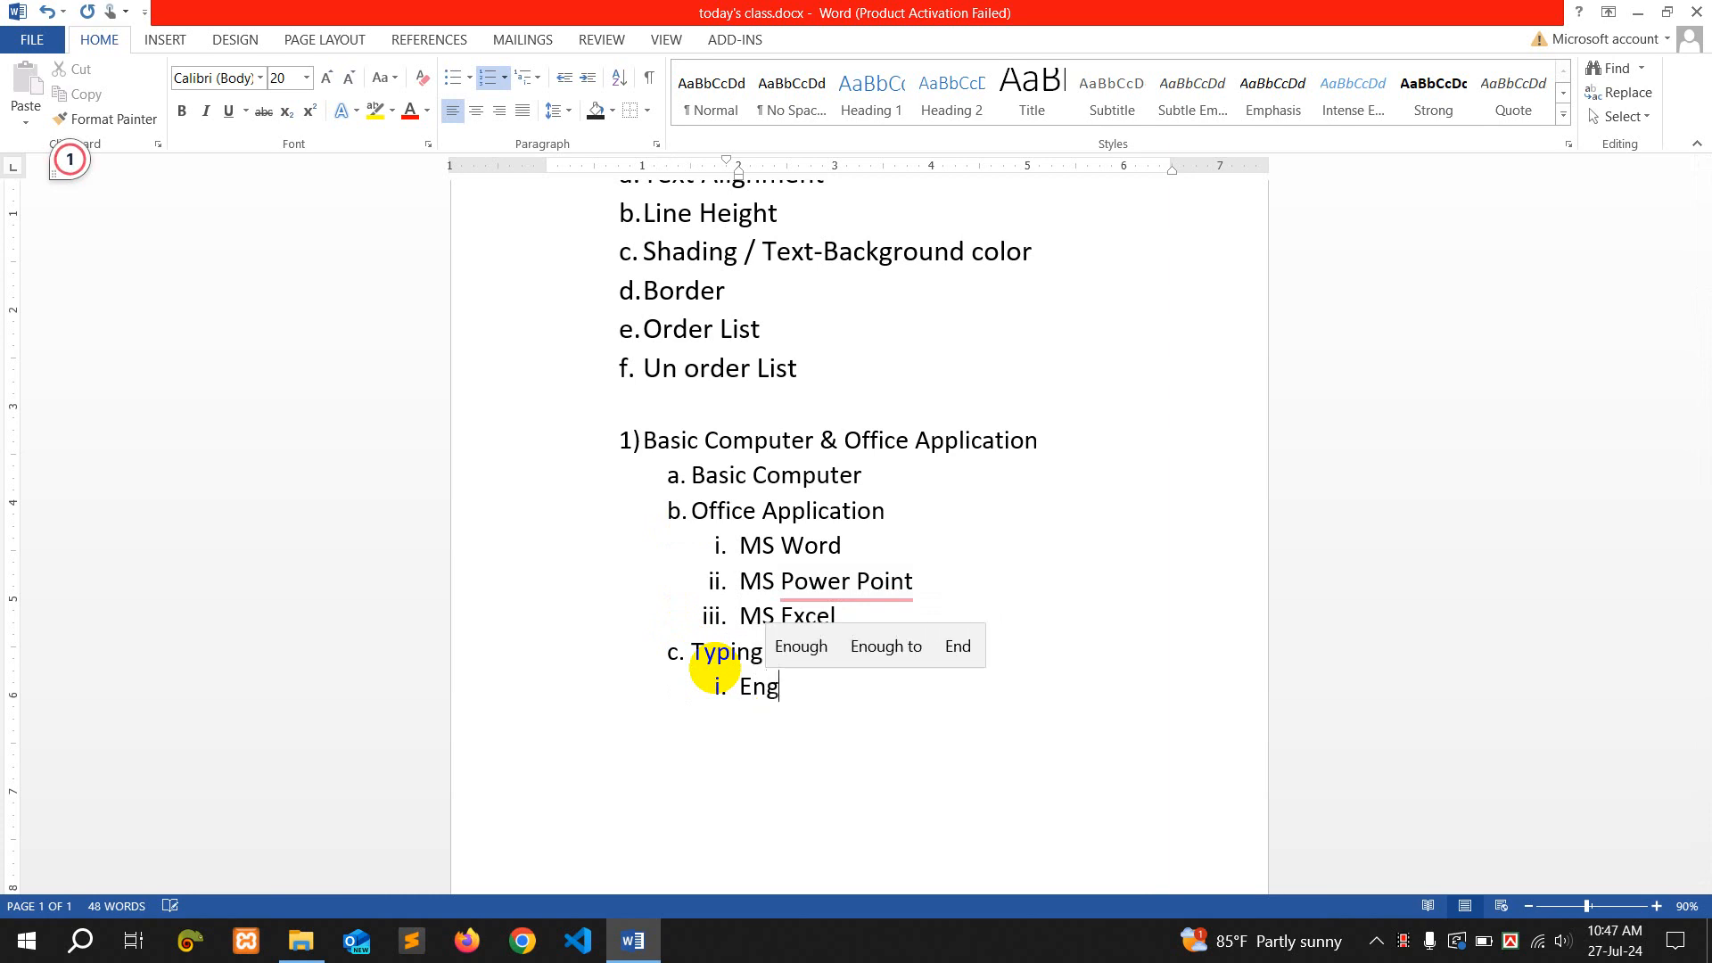
{"action": "type", "text": "lish"}
{"action": "key", "text": "Return"}
{"action": "type", "text": "Ba"}
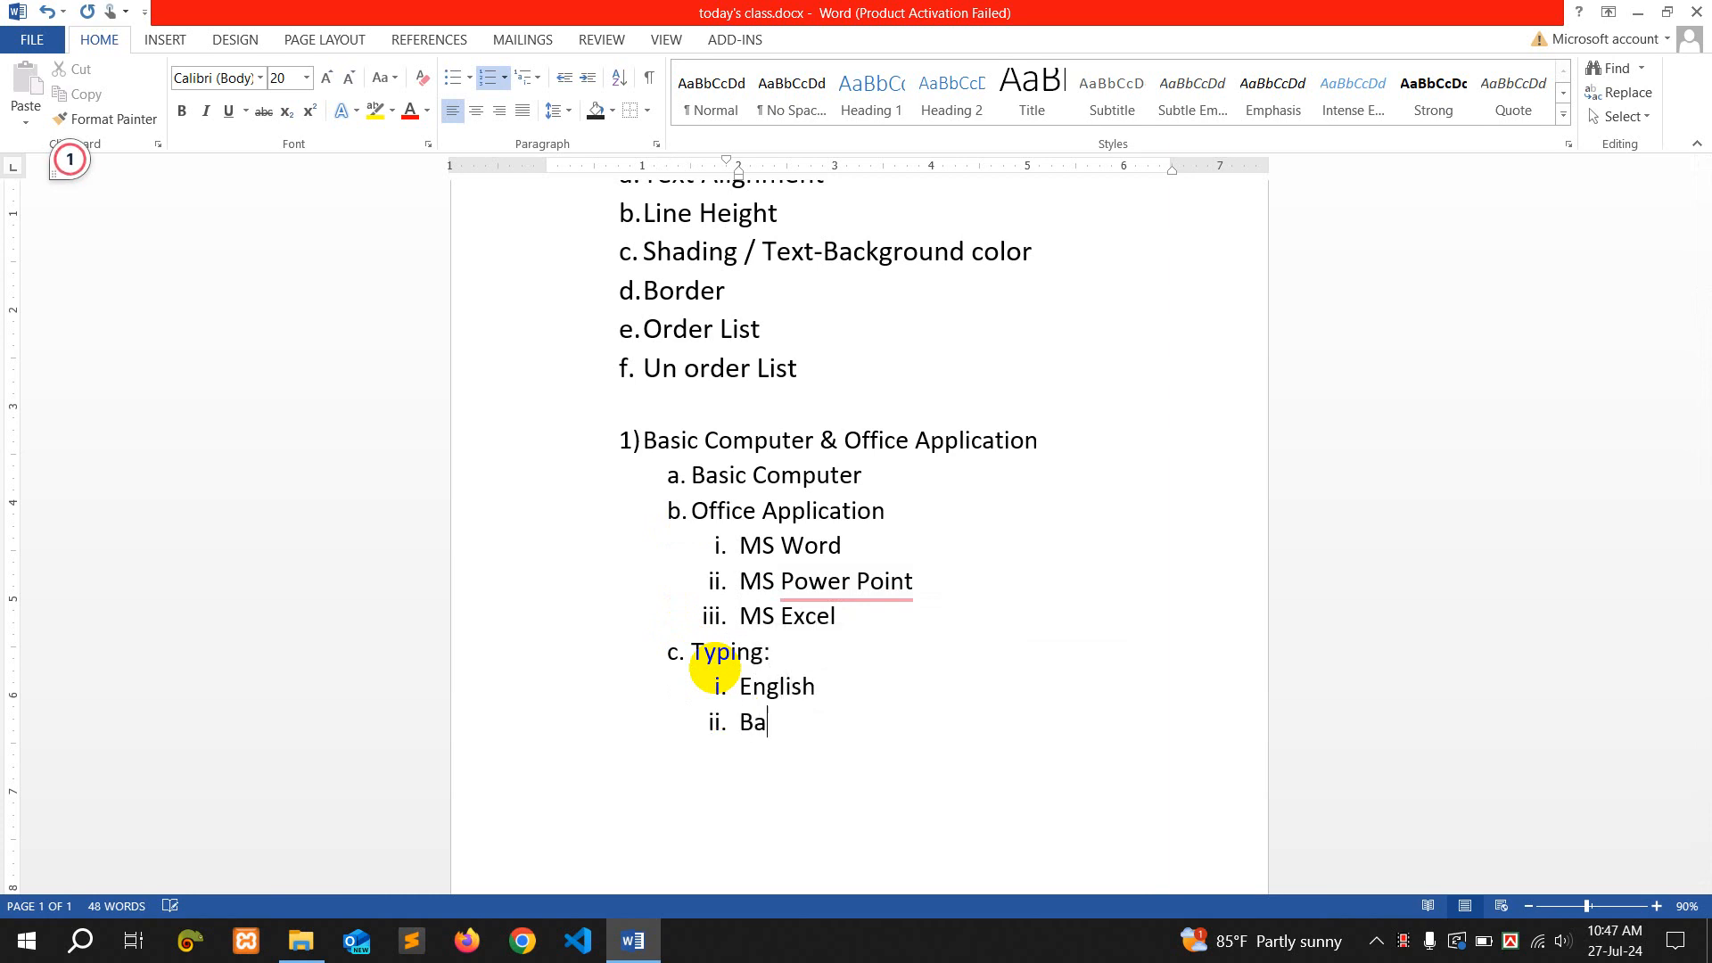
{"action": "type", "text": "ngla"}
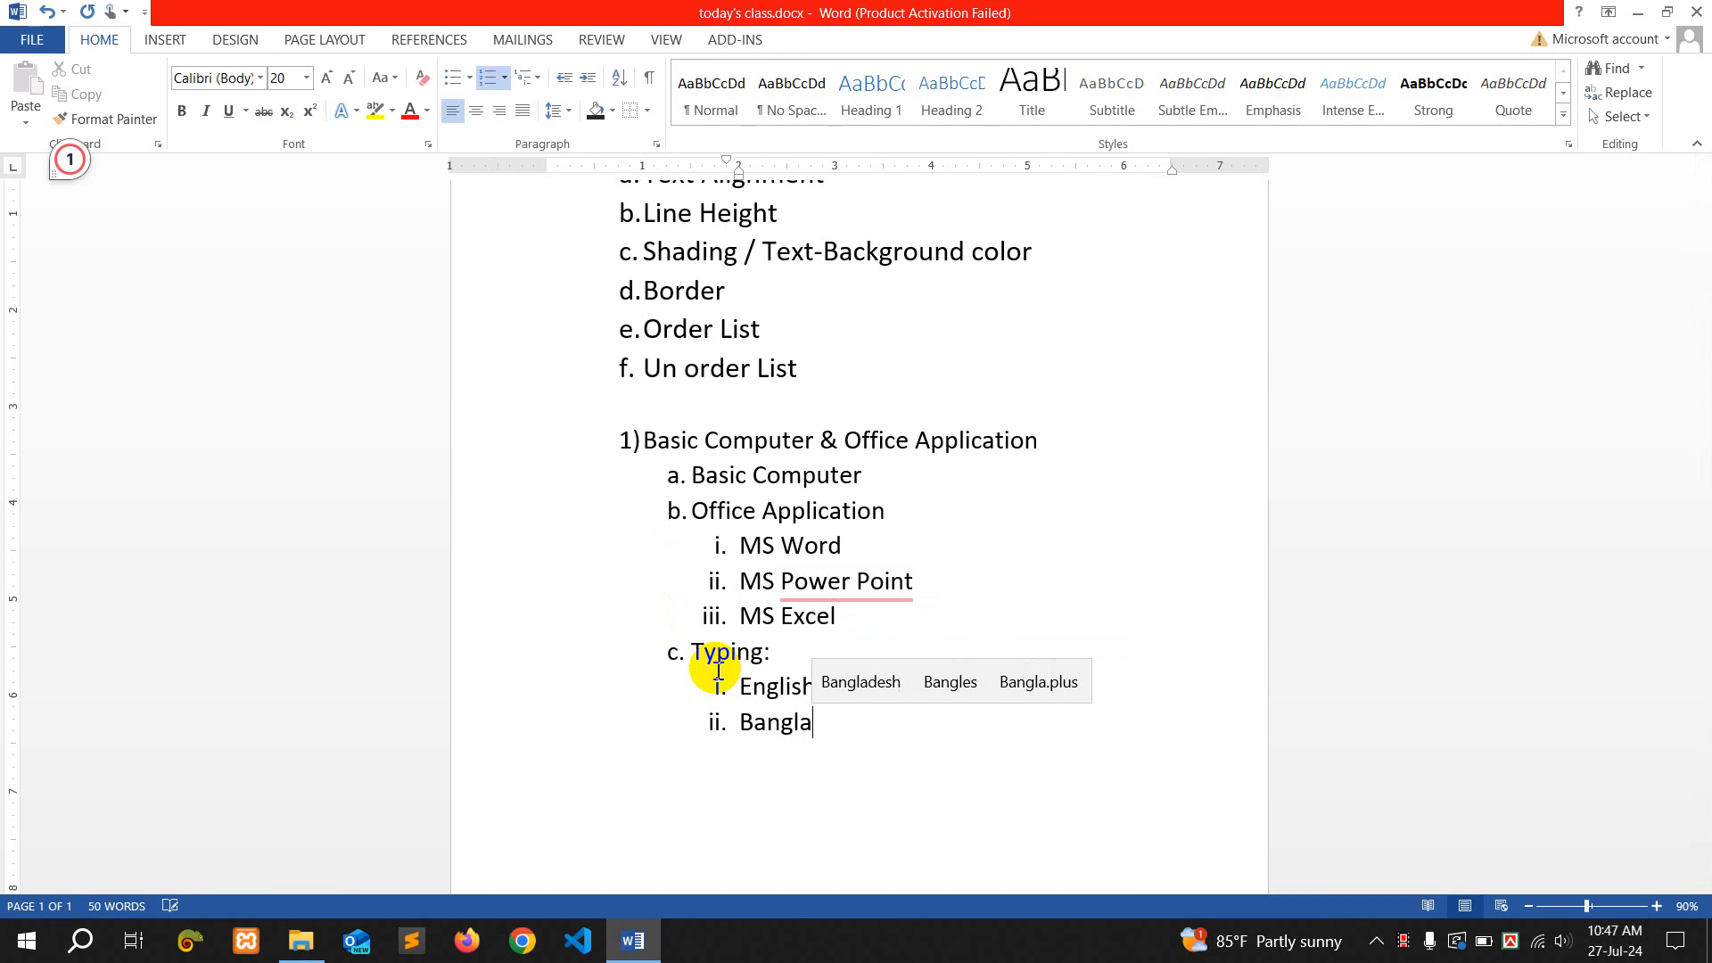
{"action": "left_click", "coordinate": [896, 627]}
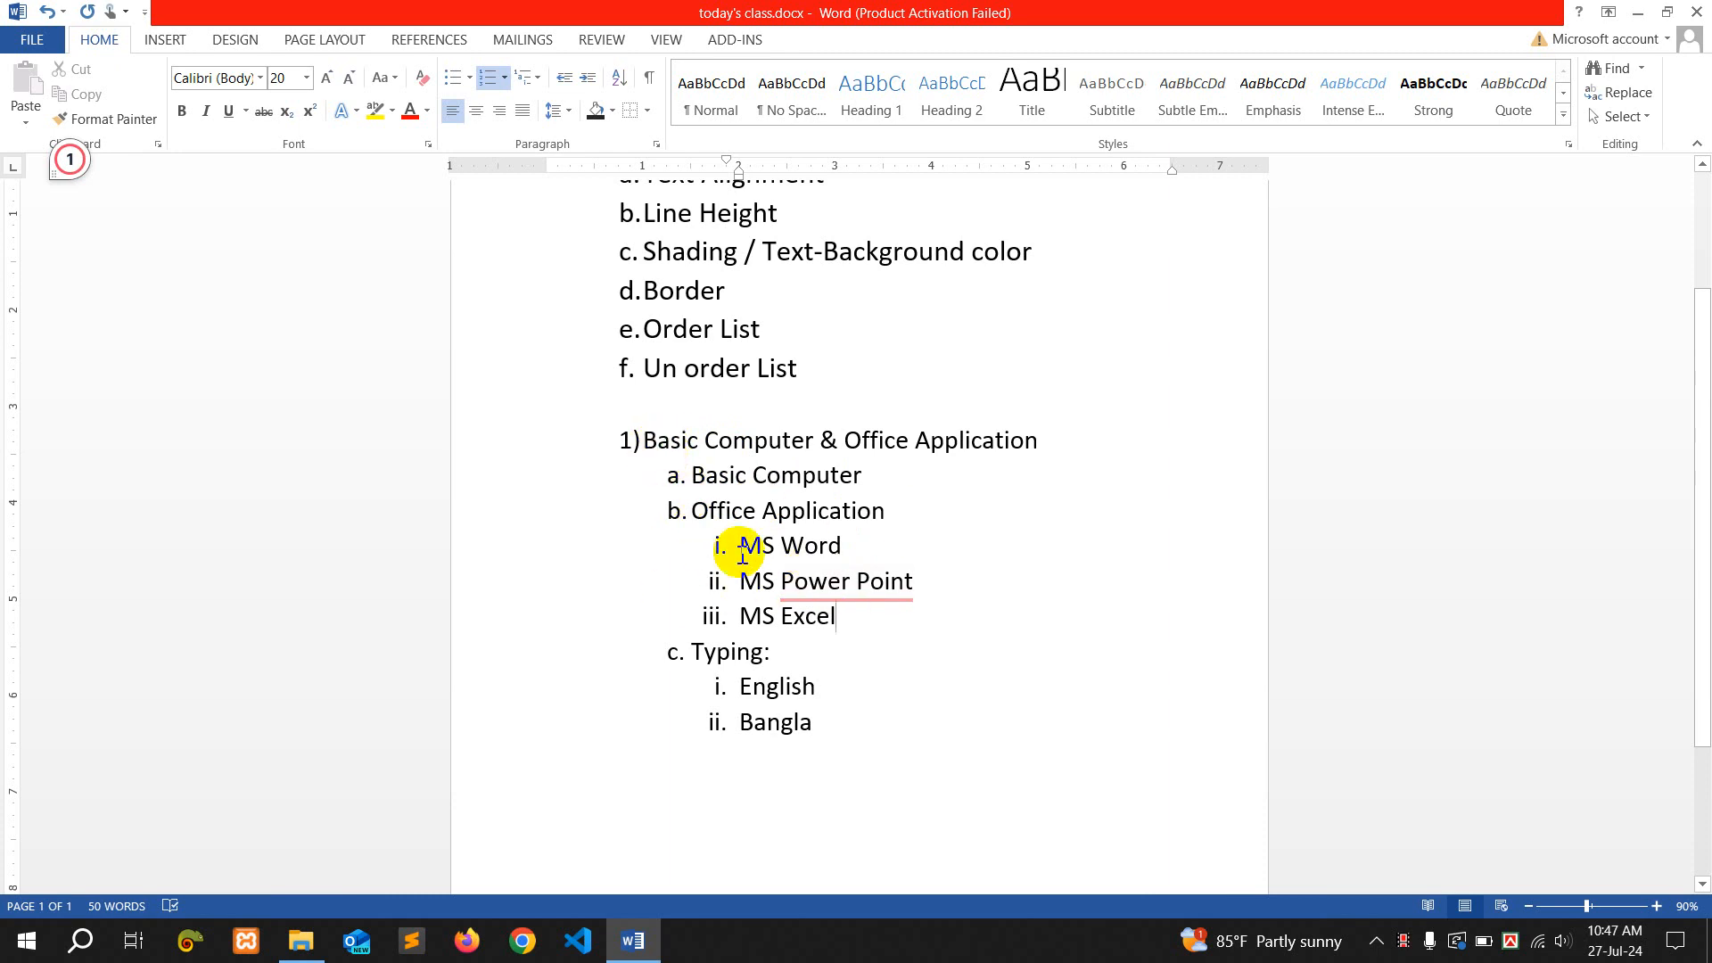
{"action": "left_click", "coordinate": [1416, 944]}
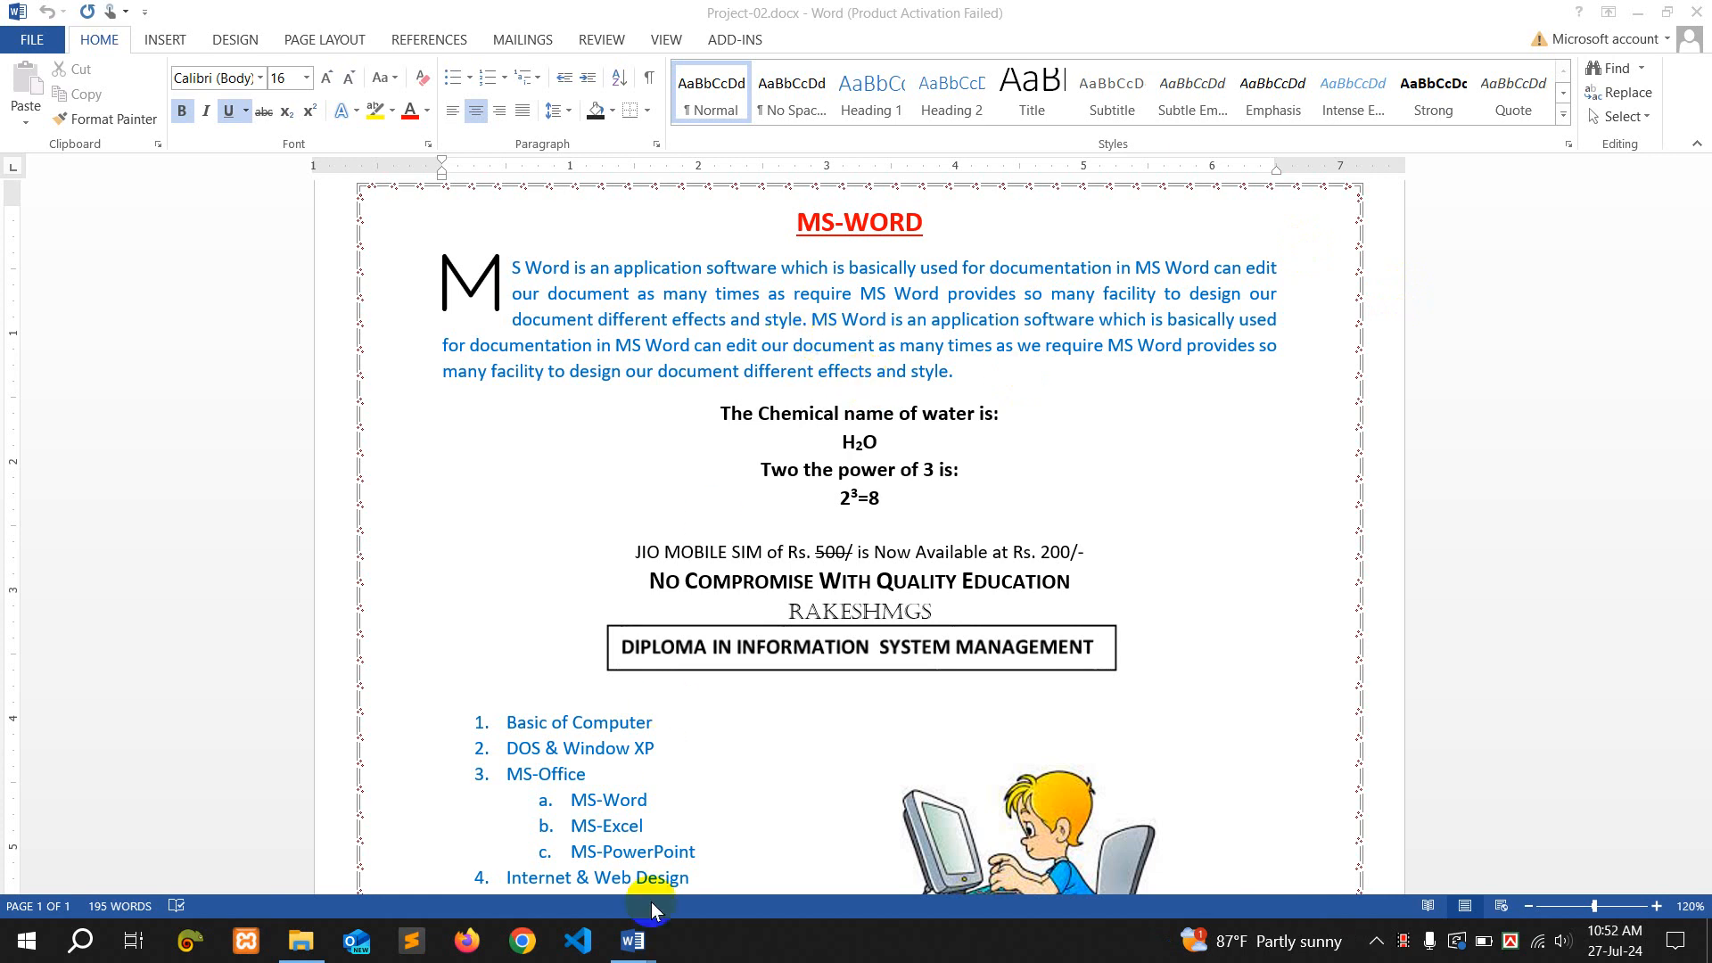
Switch to the today's class.docx document and end the numbered list after the Bangla item
{"action": "mouse_move", "coordinate": [634, 941]}
{"action": "left_click", "coordinate": [548, 871]}
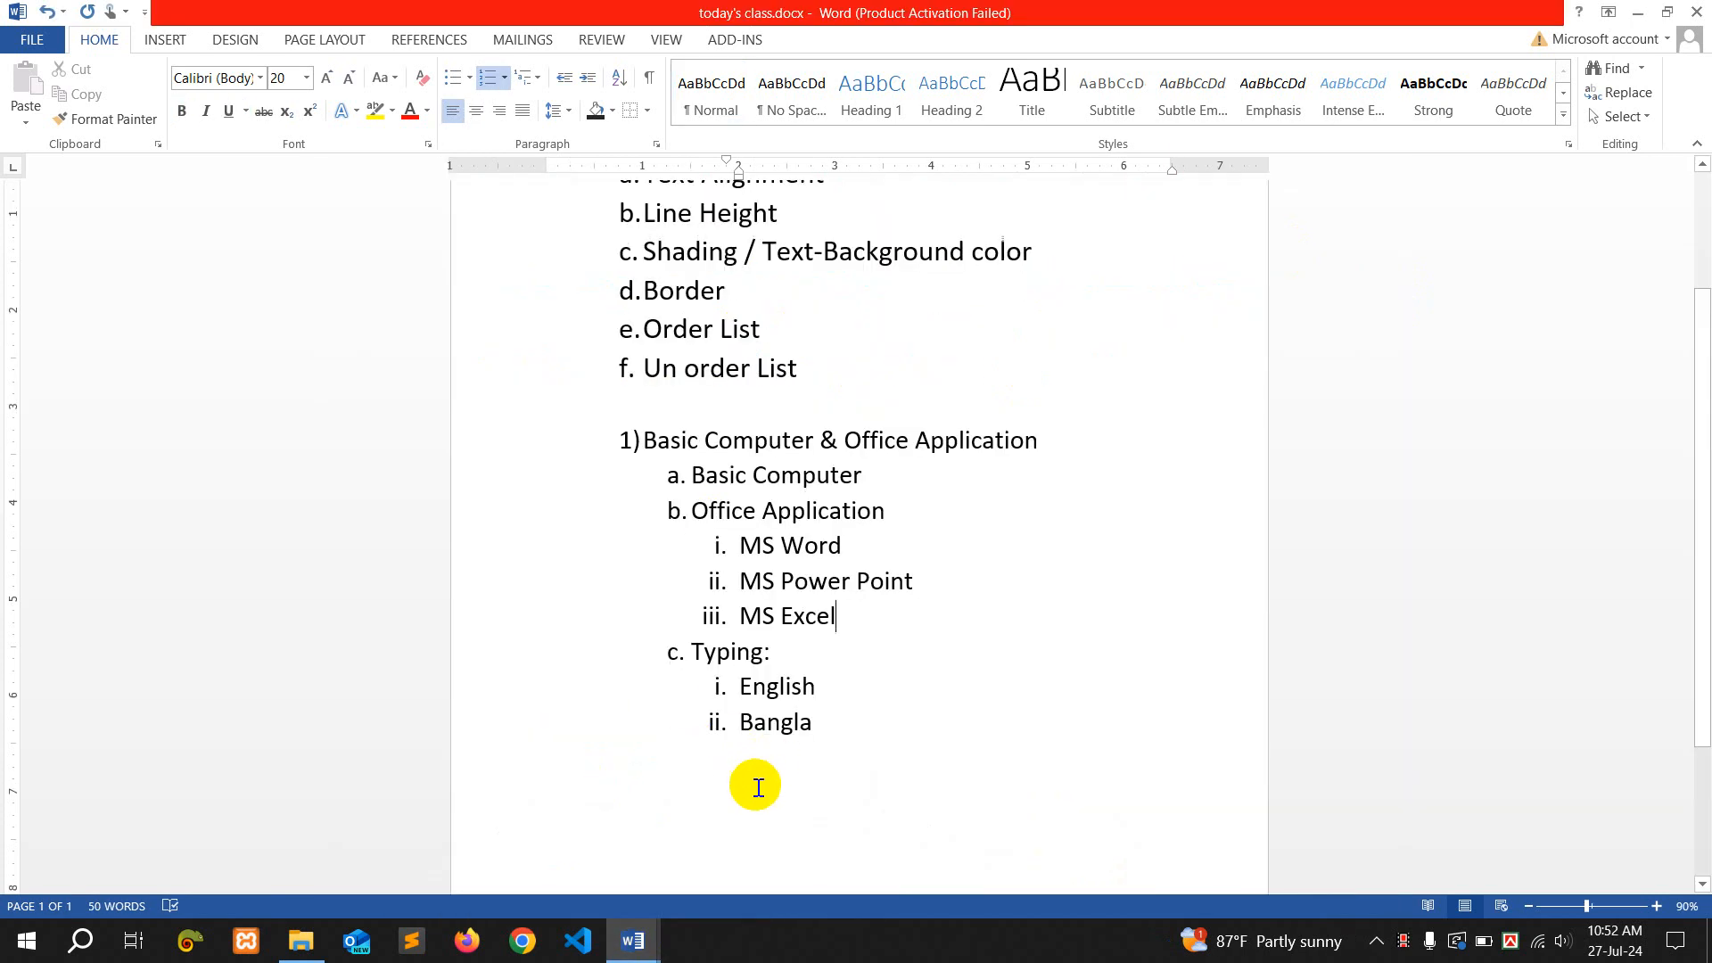
{"action": "left_click", "coordinate": [873, 723]}
{"action": "key", "text": "Return"}
{"action": "key", "text": "Return"}
{"action": "key", "text": "Return"}
{"action": "key", "text": "Return"}
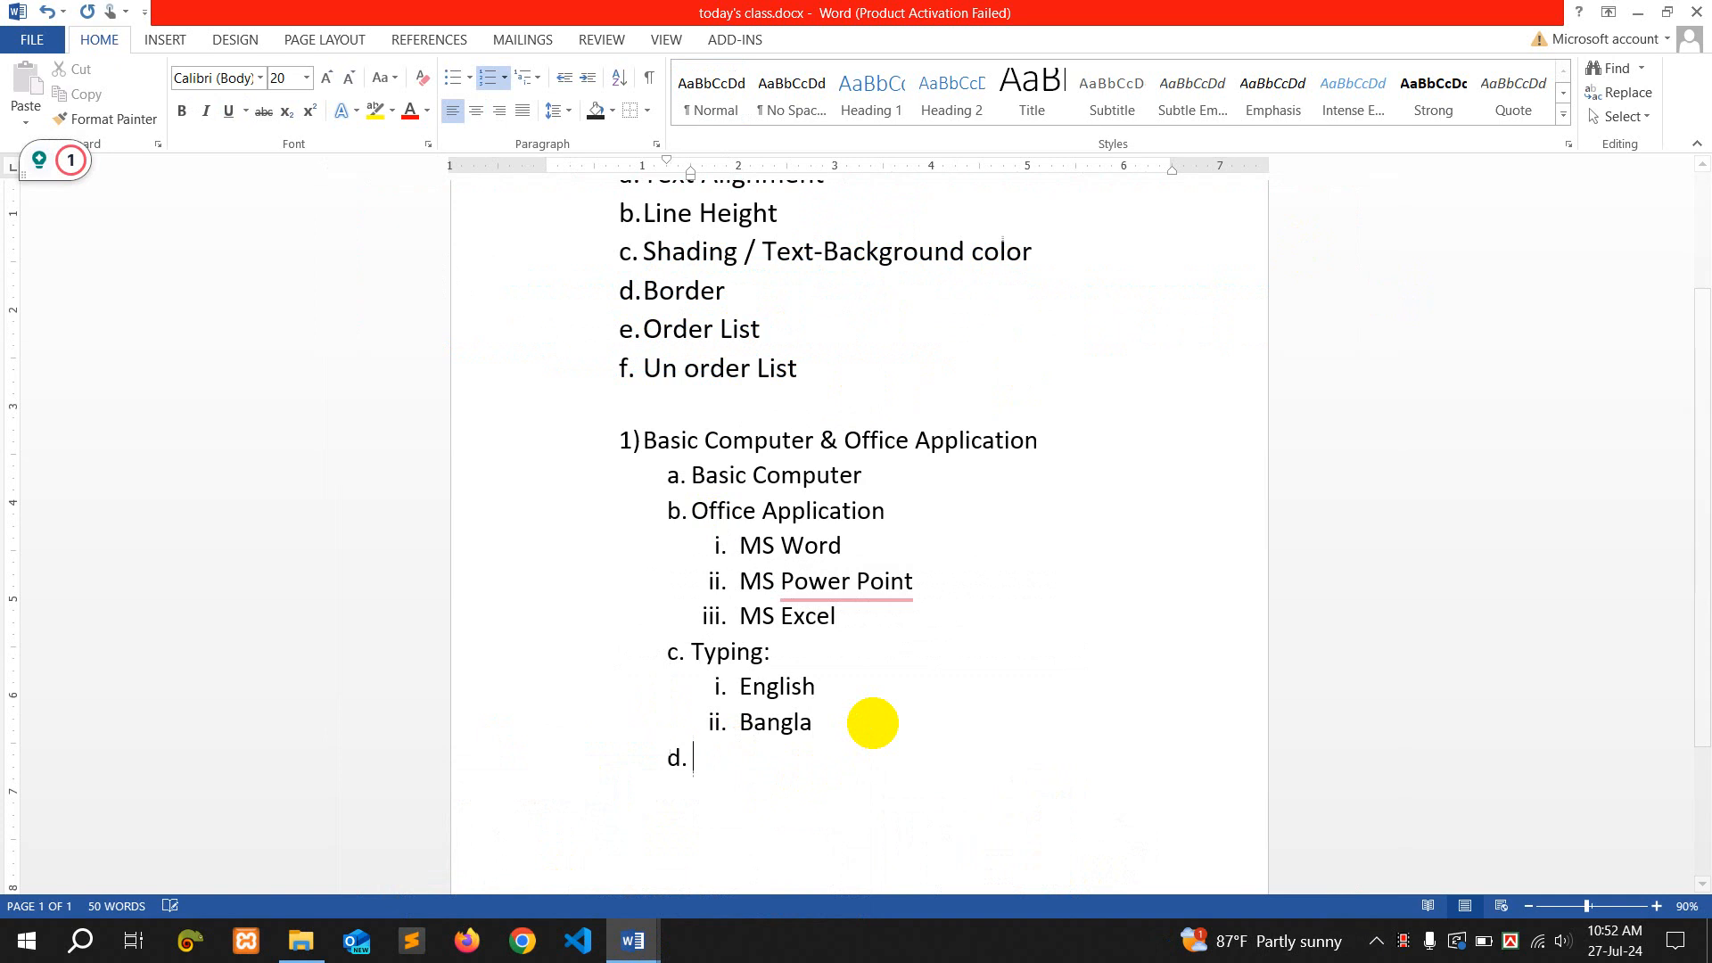
Enter =rand() on the blank line below the list
{"action": "type", "text": "="}
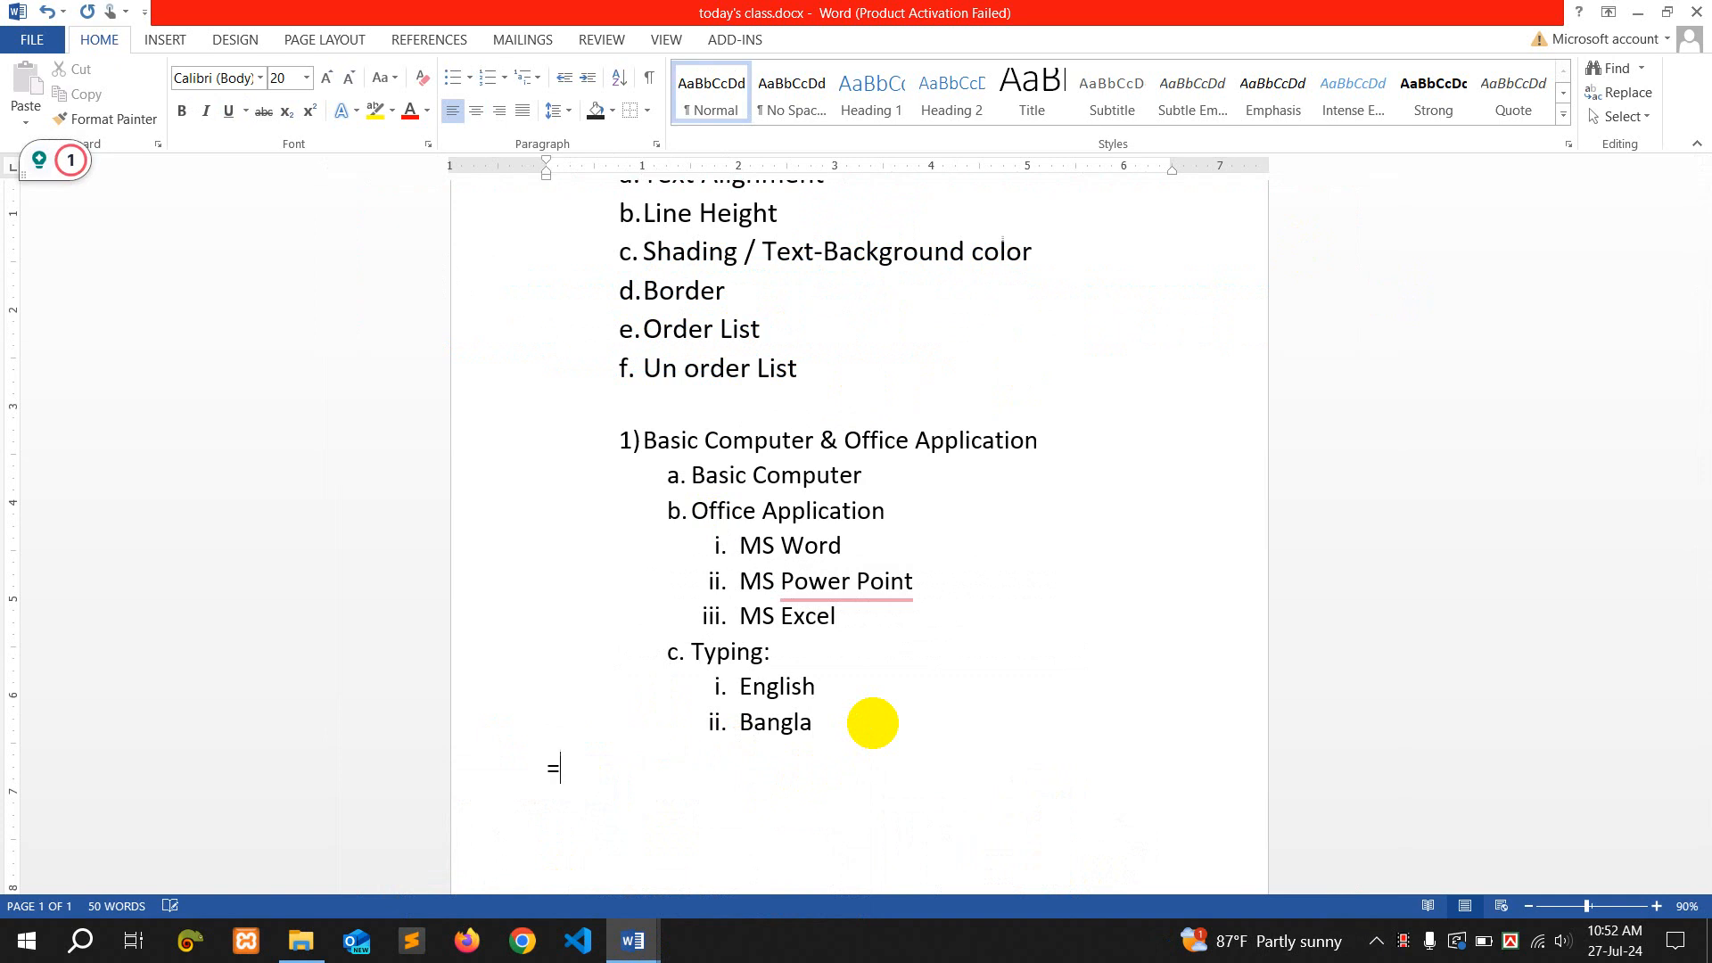
{"action": "type", "text": "rand"}
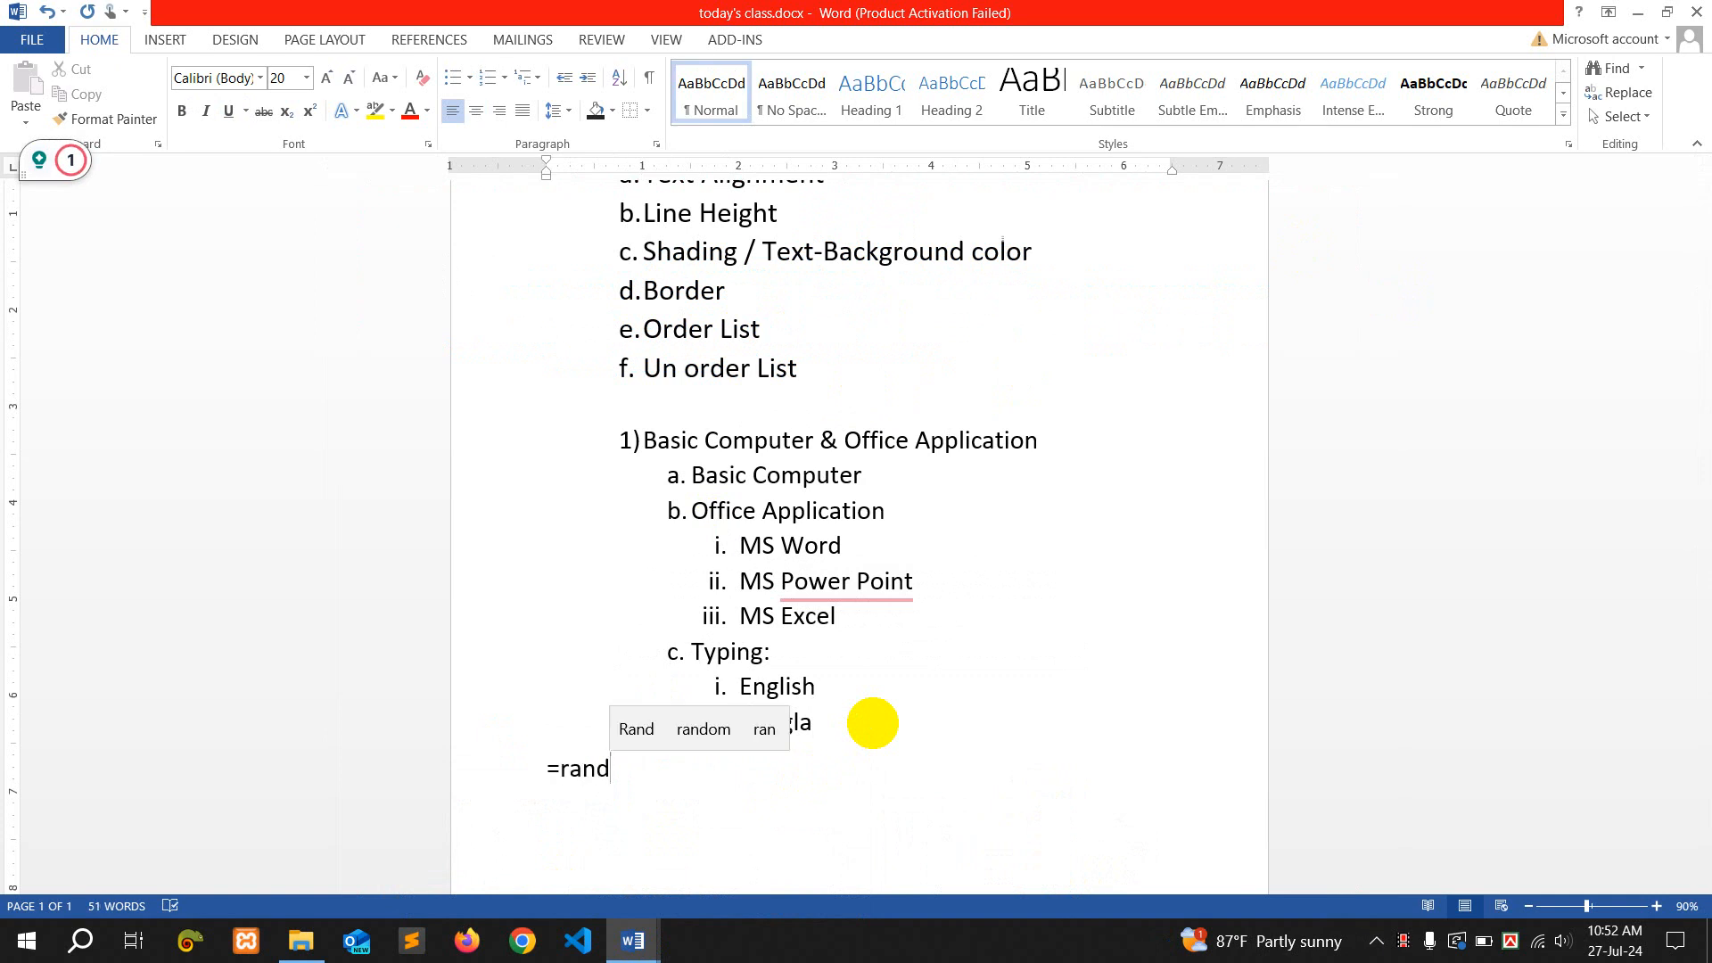
{"action": "type", "text": "()"}
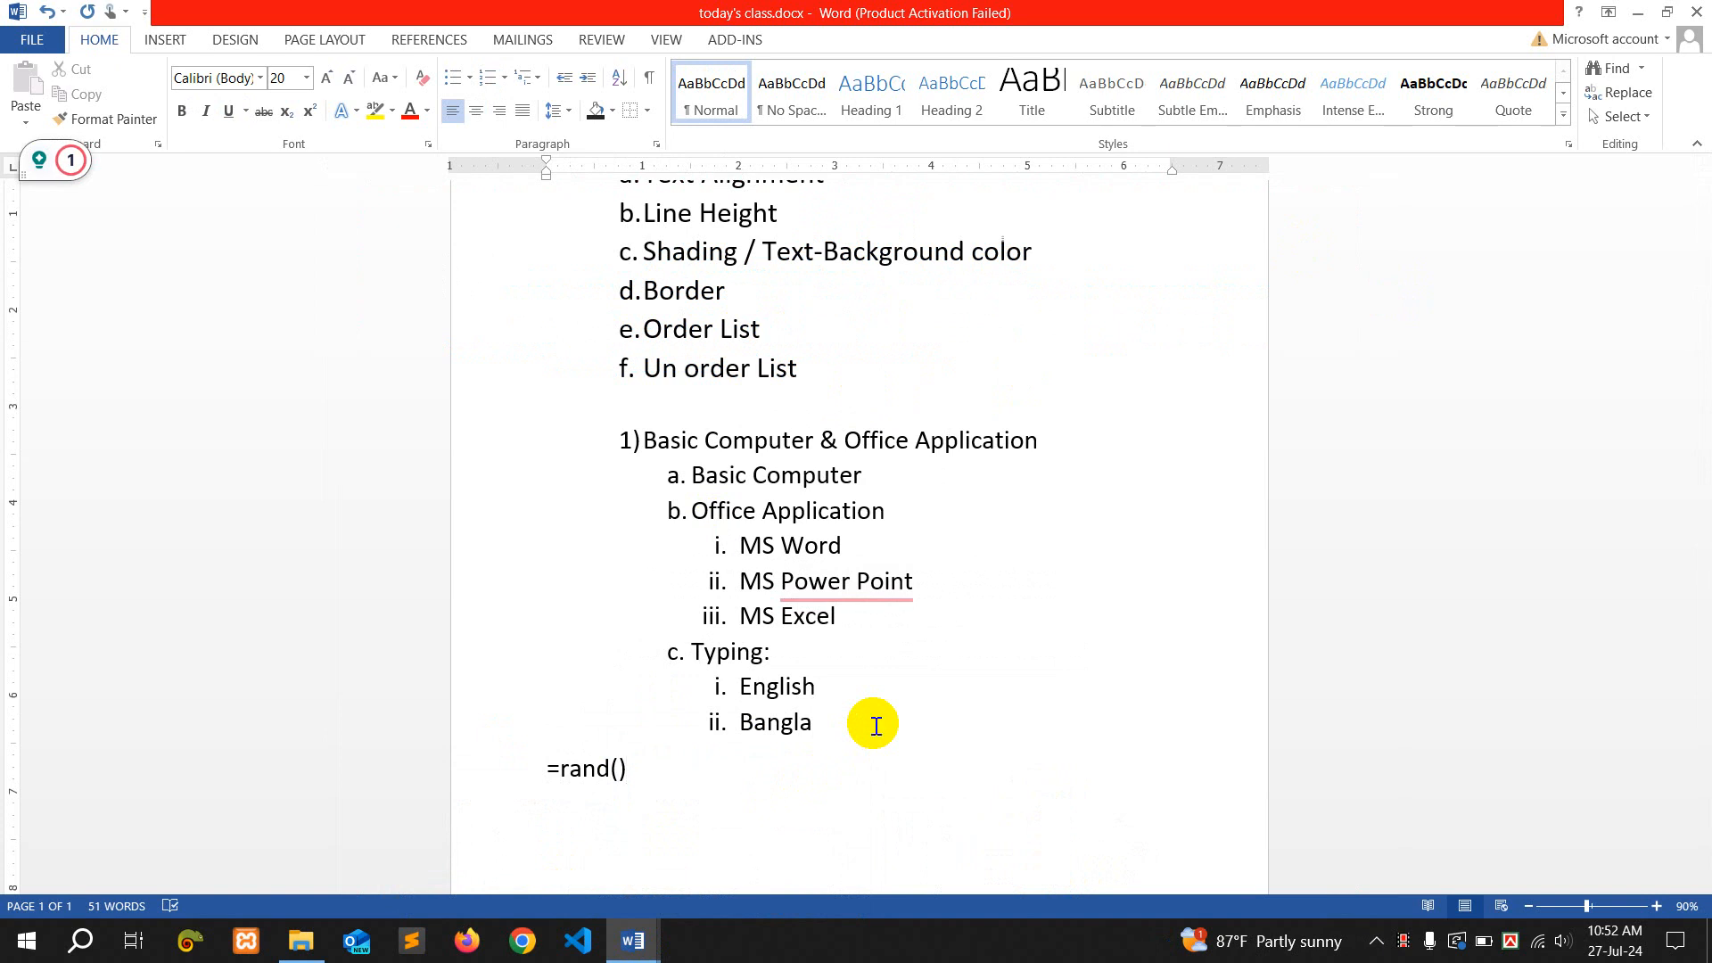
Switch to Project-02.docx and examine its formatted centred lines, boxed diploma heading and multilevel course list
{"action": "key", "text": "alt+Tab"}
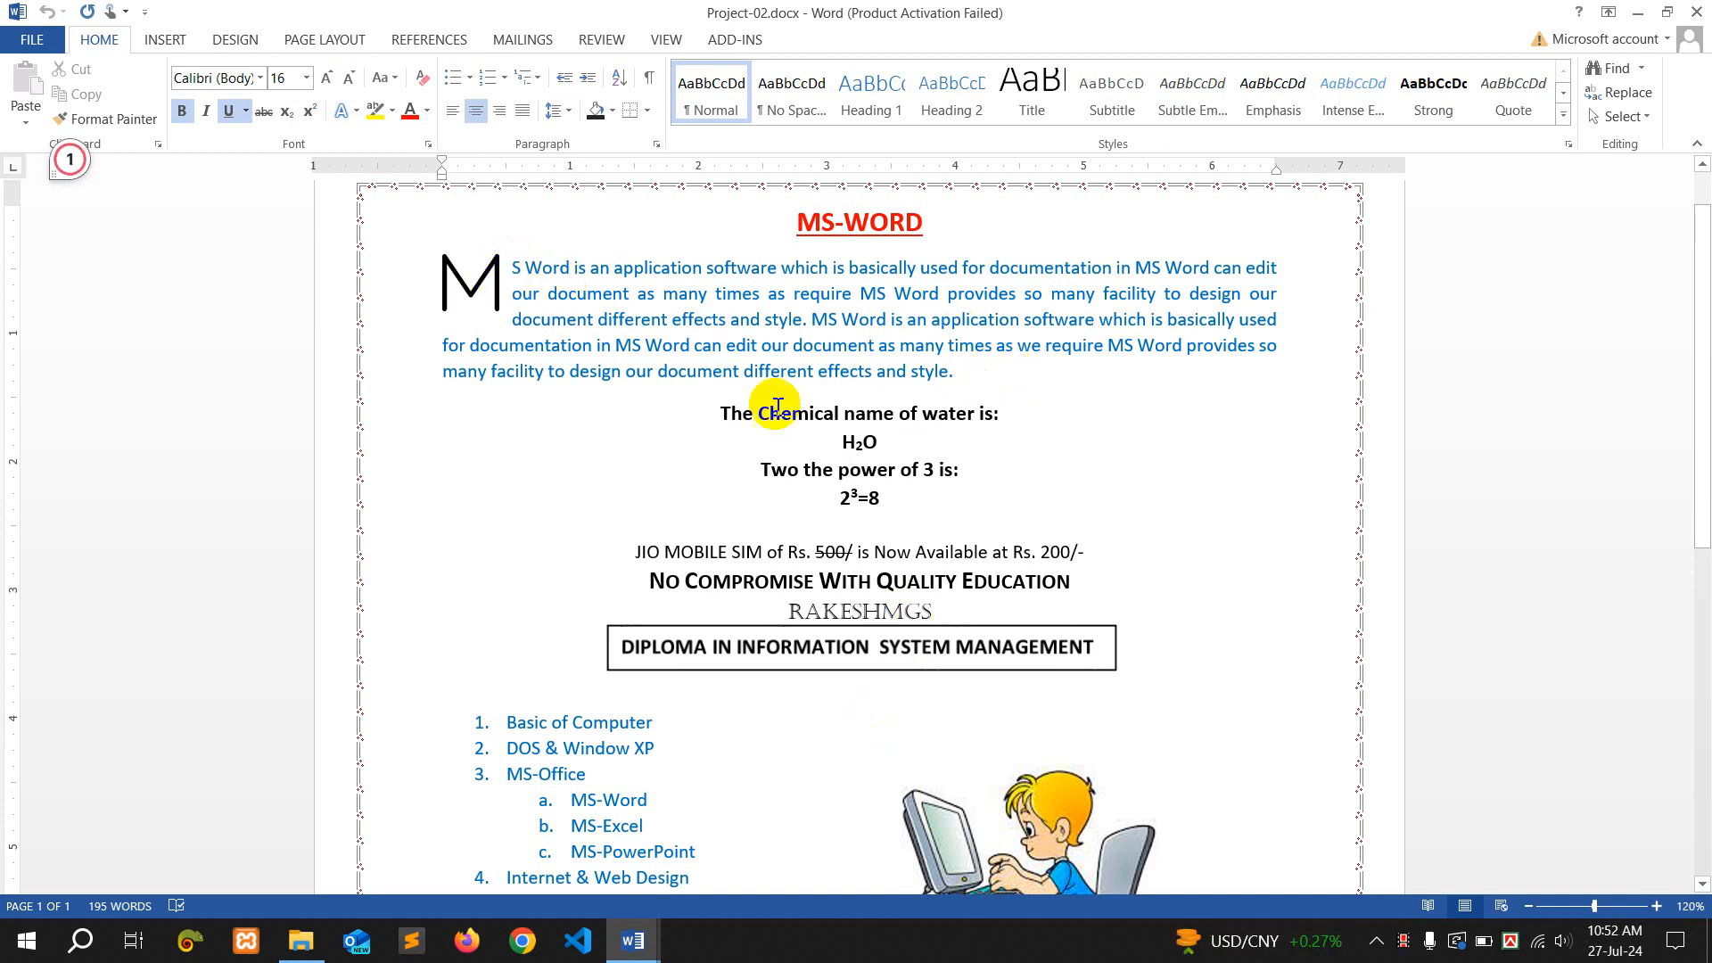
{"action": "left_click_drag", "start_coordinate": [724, 412], "coordinate": [1135, 654]}
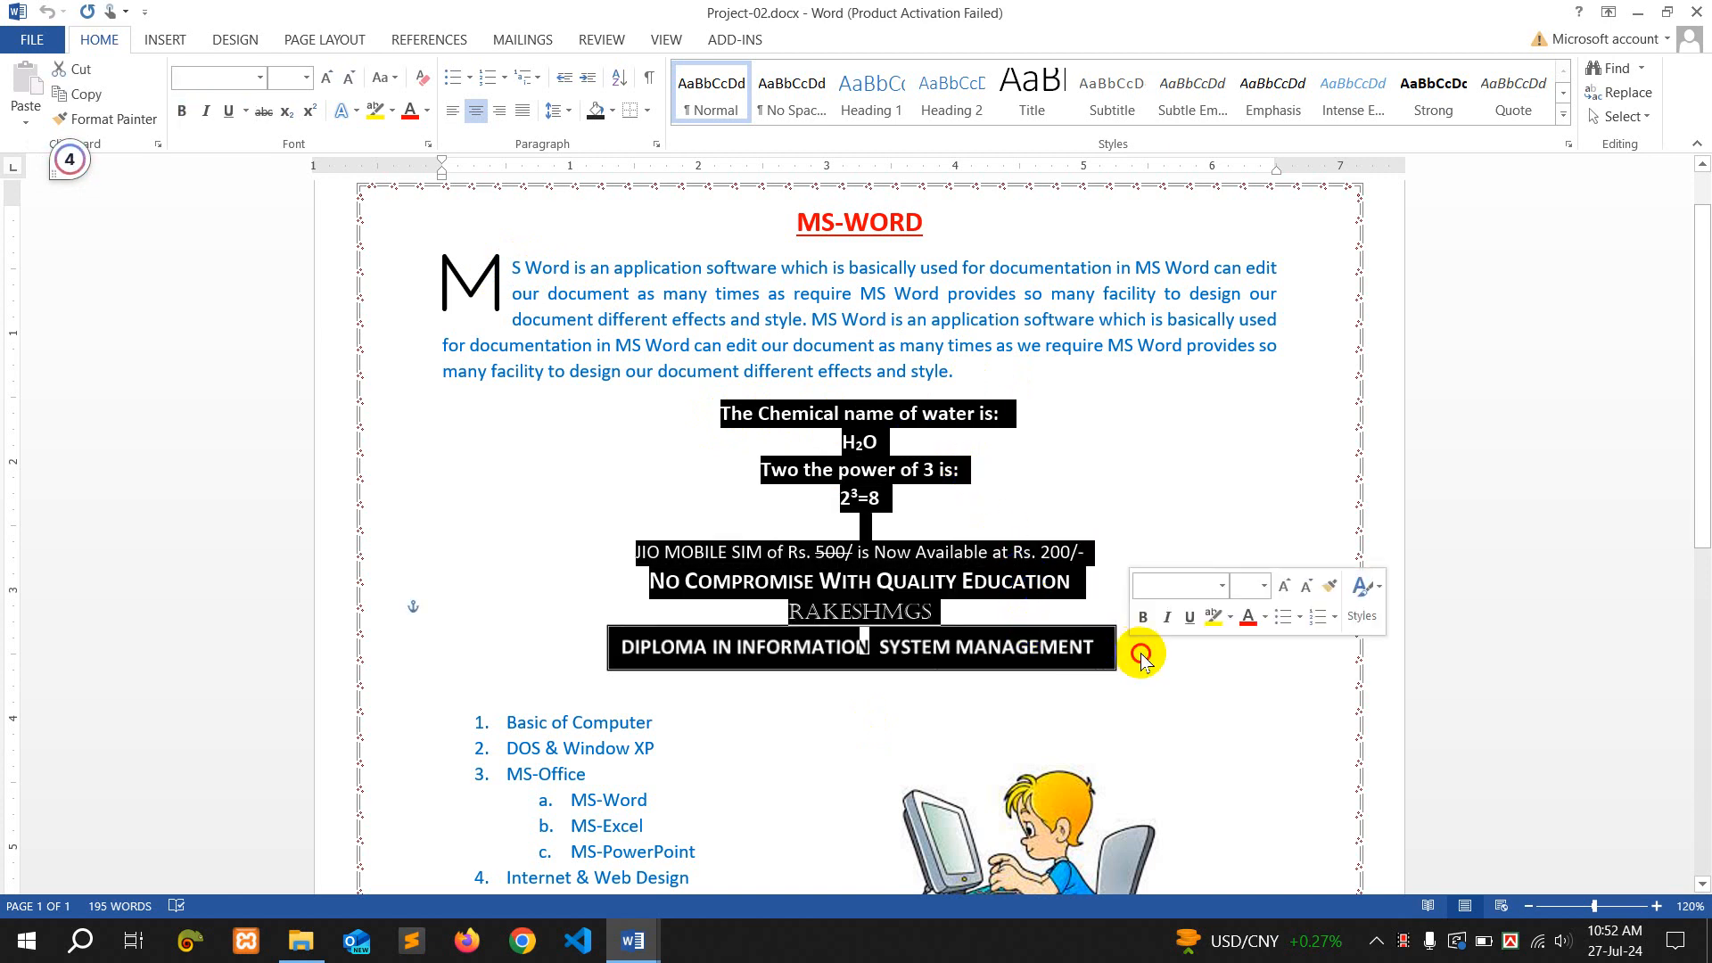
{"action": "left_click", "coordinate": [1134, 654]}
{"action": "scroll", "coordinate": [986, 696], "scroll_direction": "down", "scroll_amount": 3}
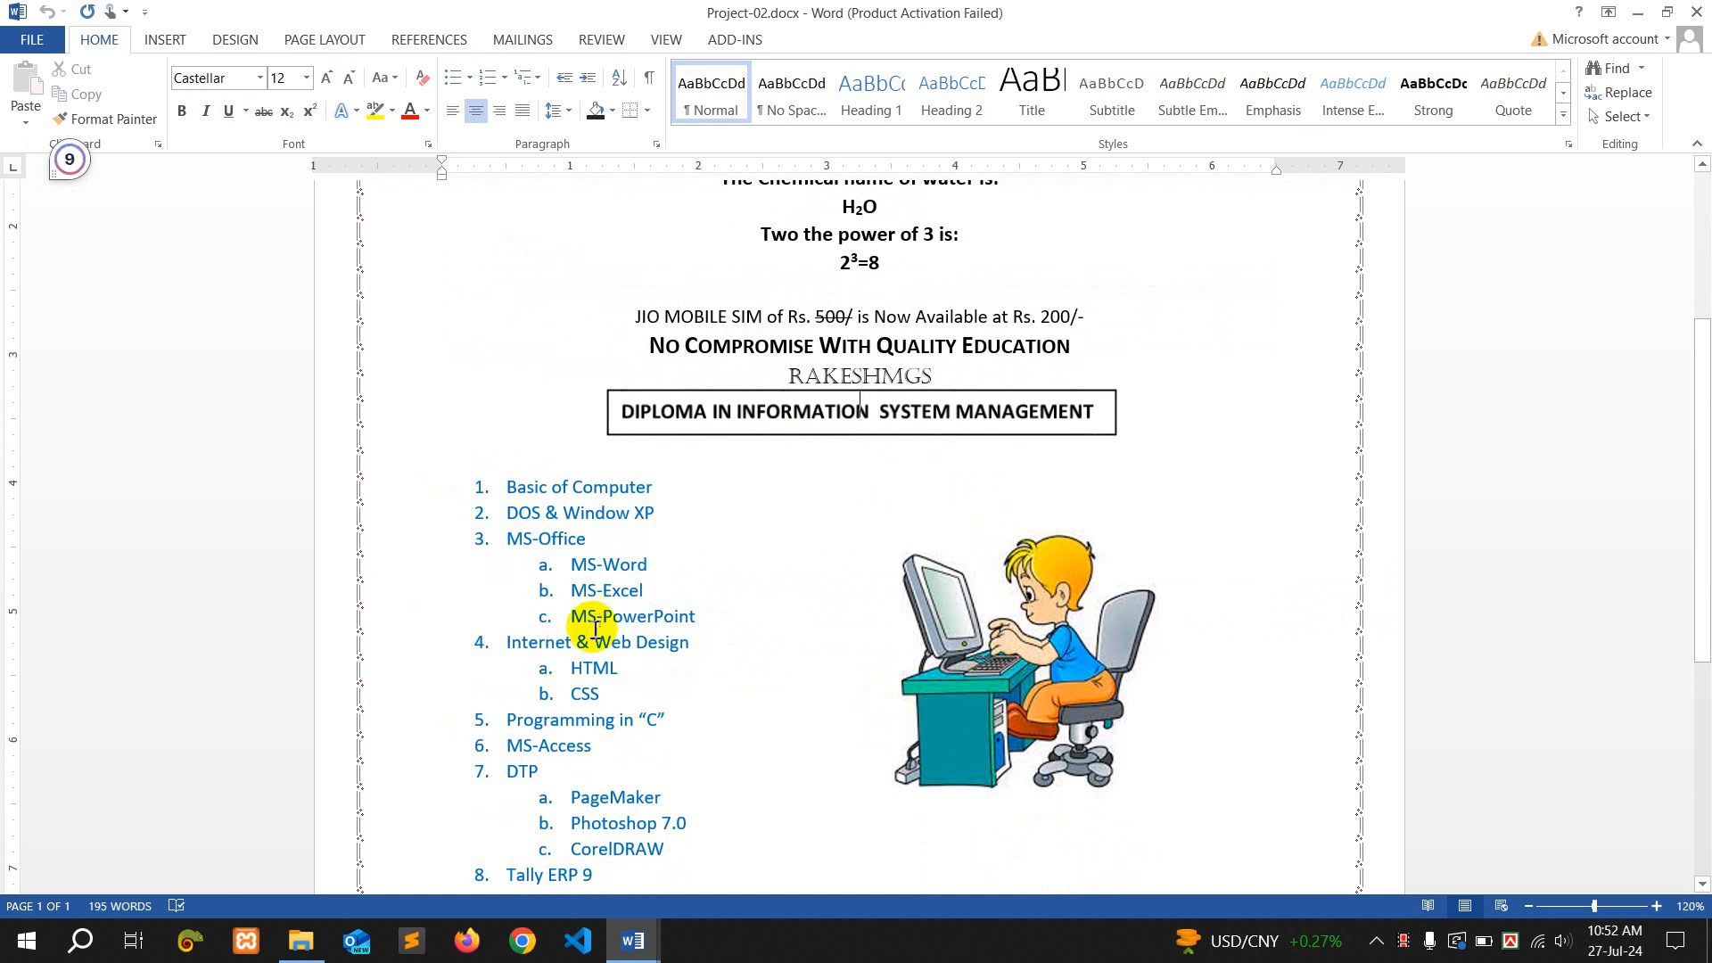
{"action": "scroll", "coordinate": [574, 616], "scroll_direction": "up", "scroll_amount": 3}
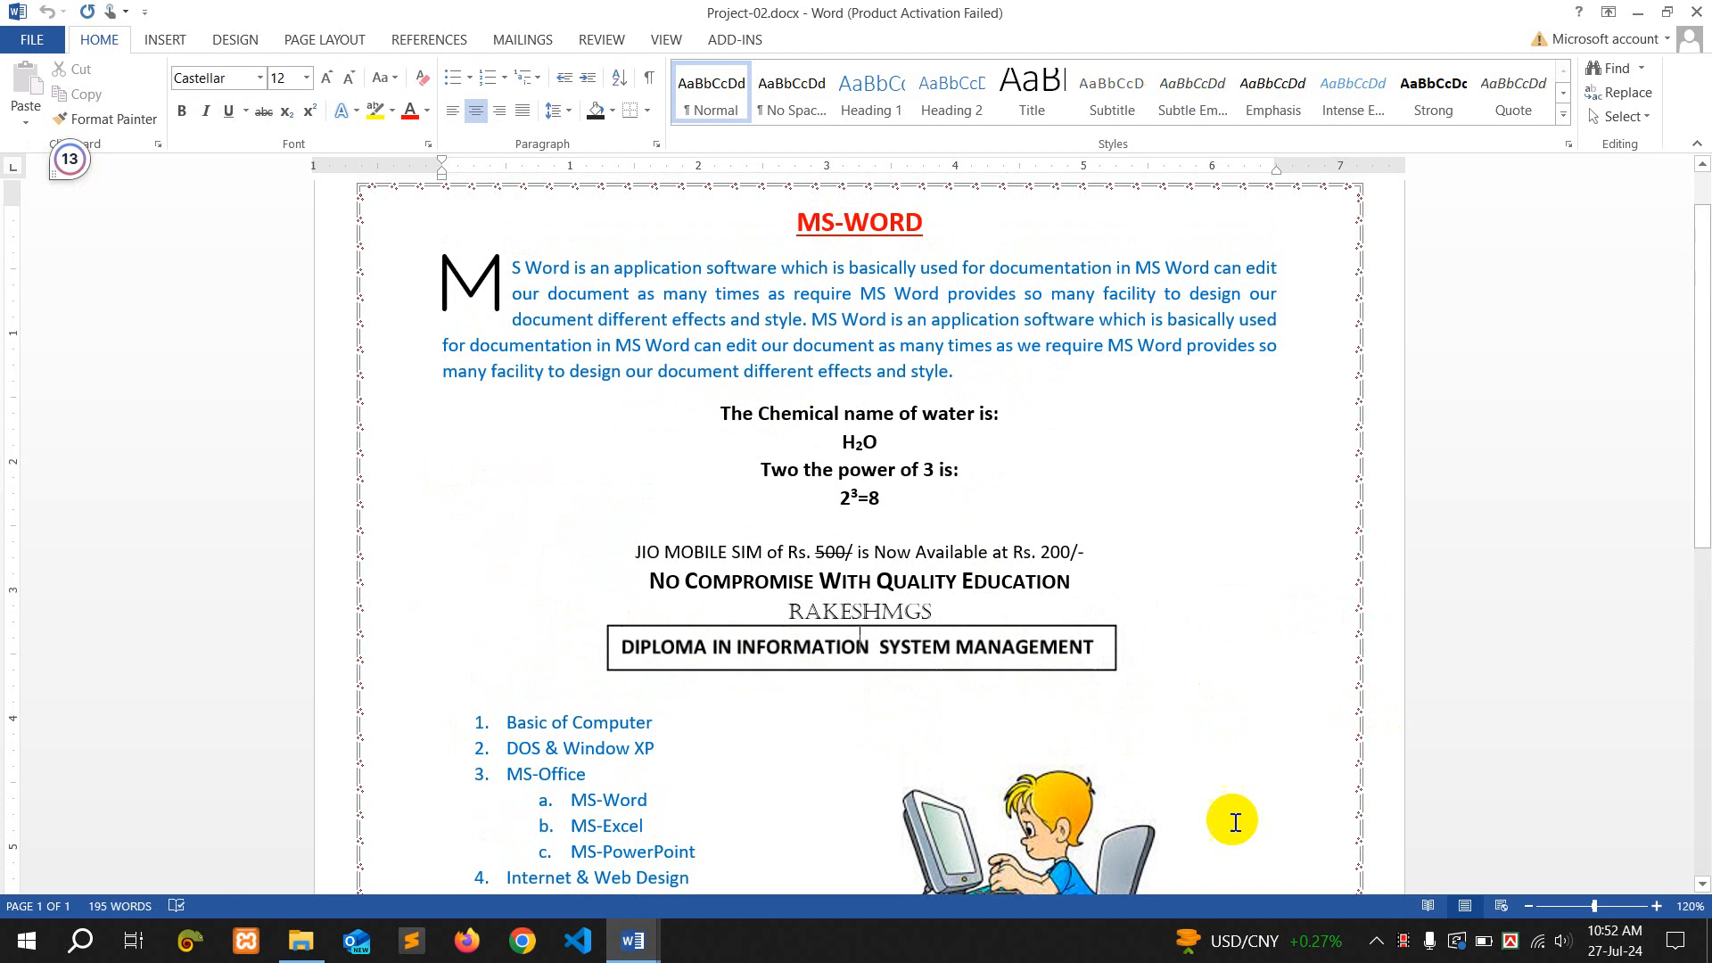
{"action": "left_click", "coordinate": [1404, 943]}
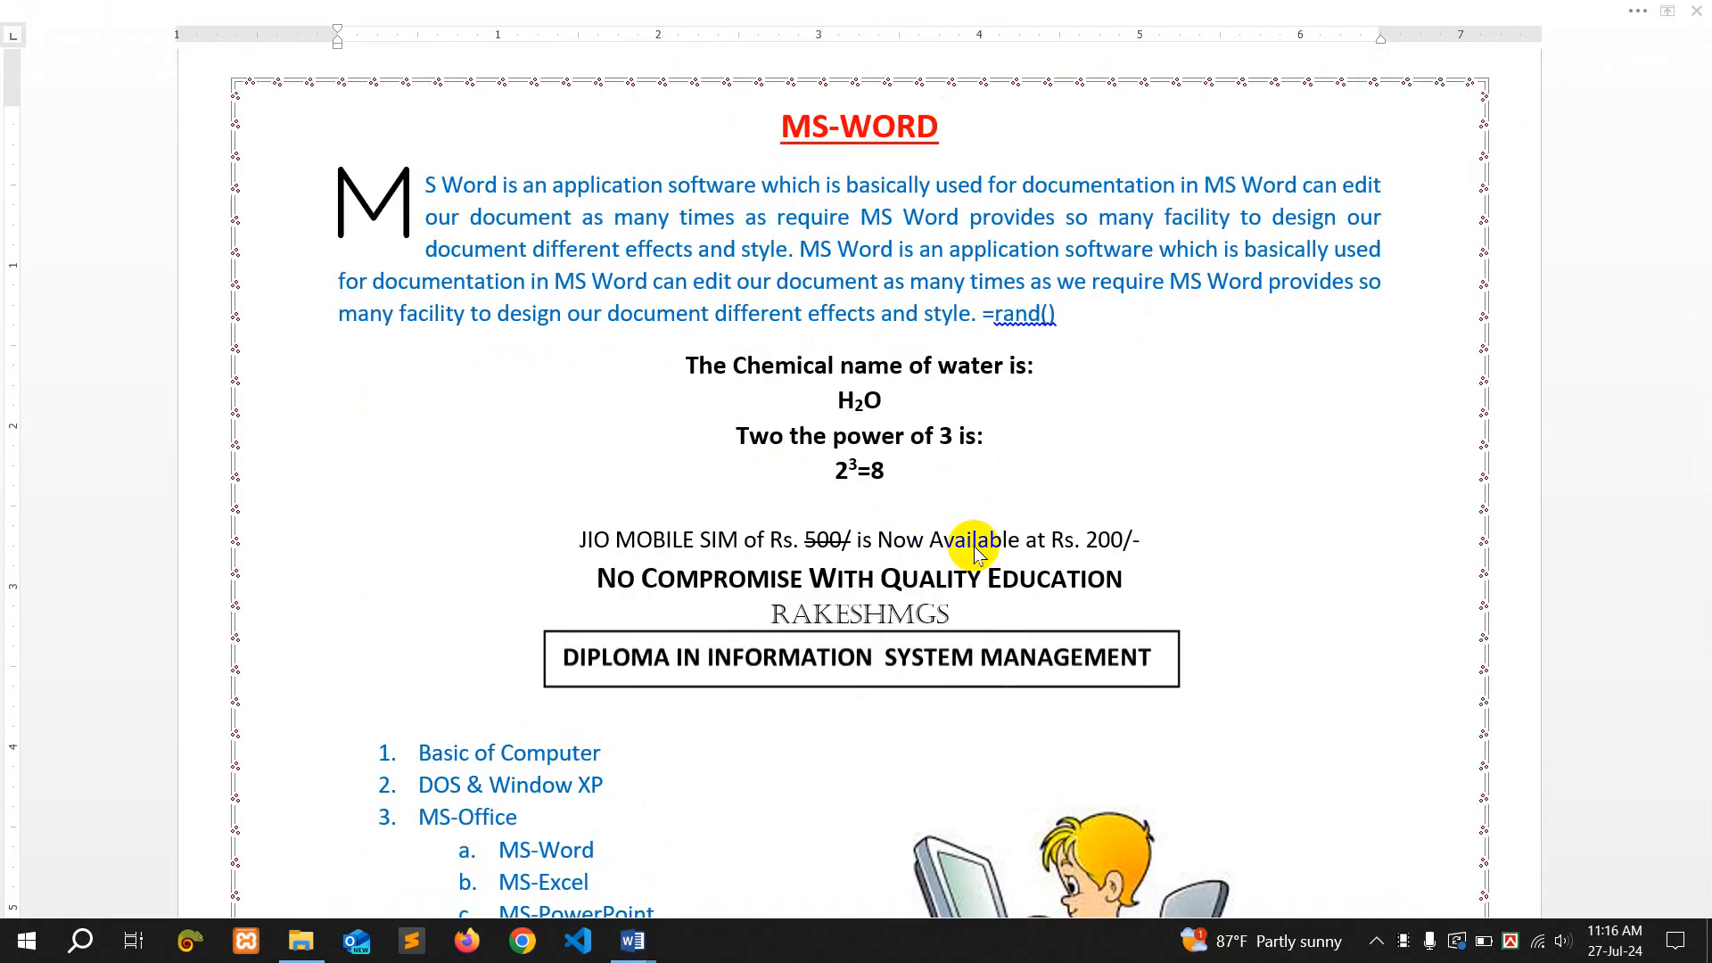
Restore the full ribbon display and close the Project-02.docx document
{"action": "left_click", "coordinate": [1667, 11]}
{"action": "left_click", "coordinate": [1566, 186]}
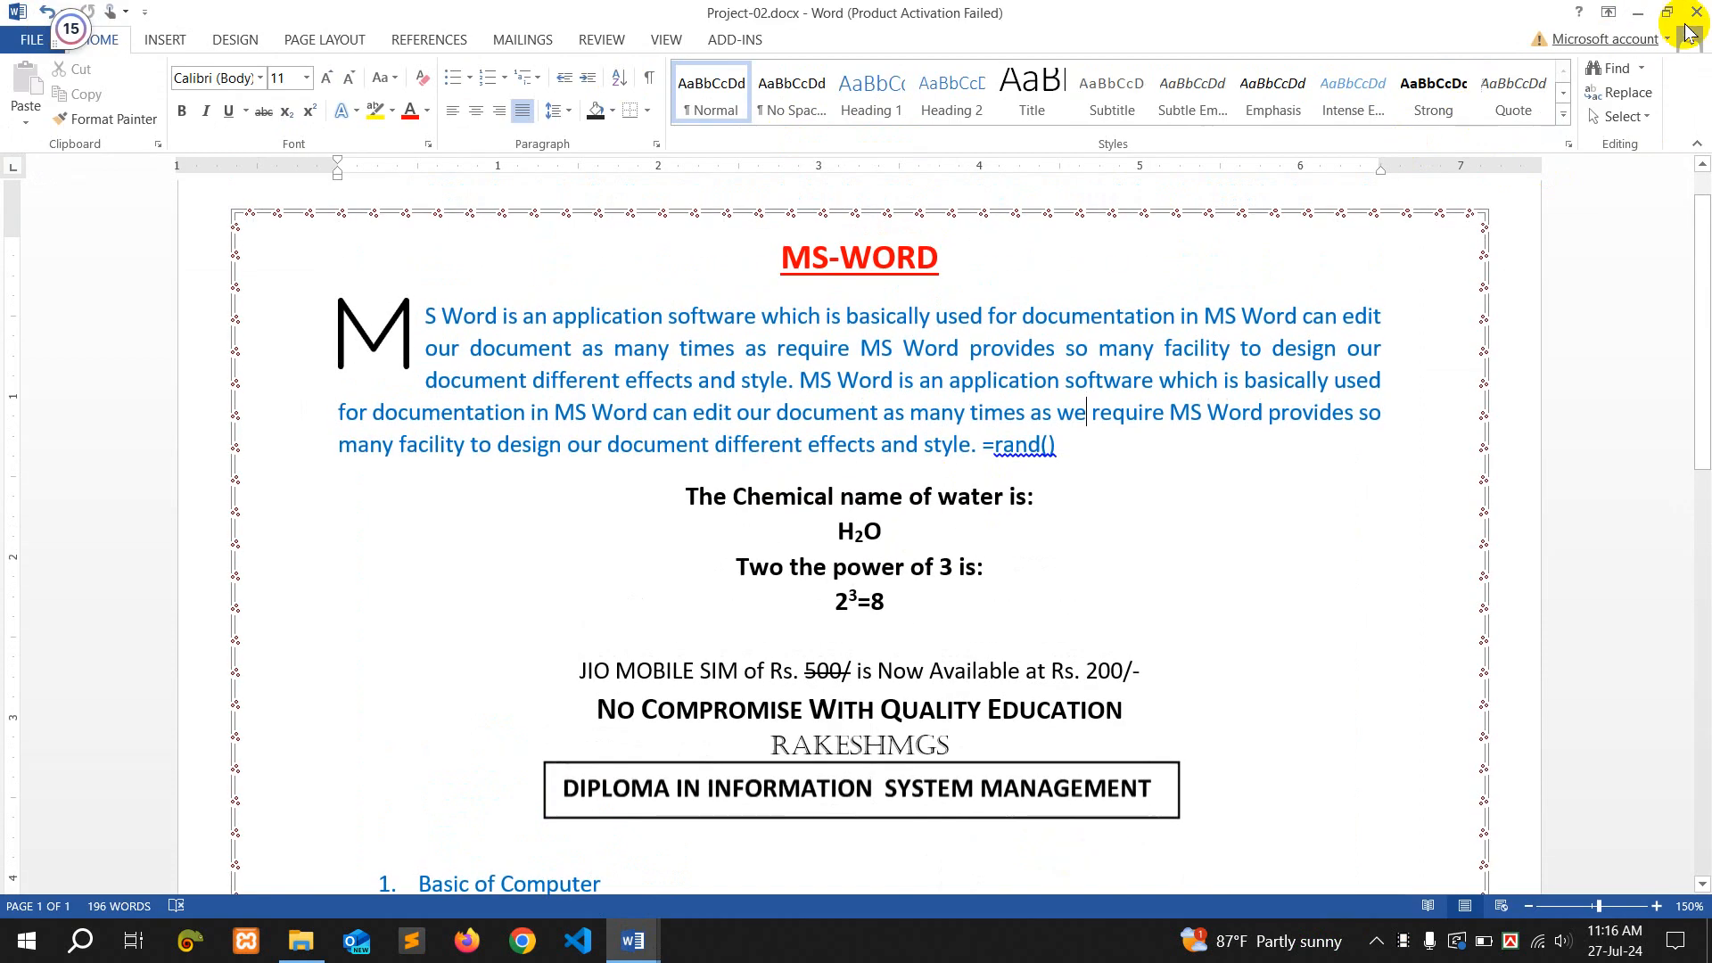
{"action": "left_click", "coordinate": [1698, 13]}
{"action": "left_click", "coordinate": [850, 512]}
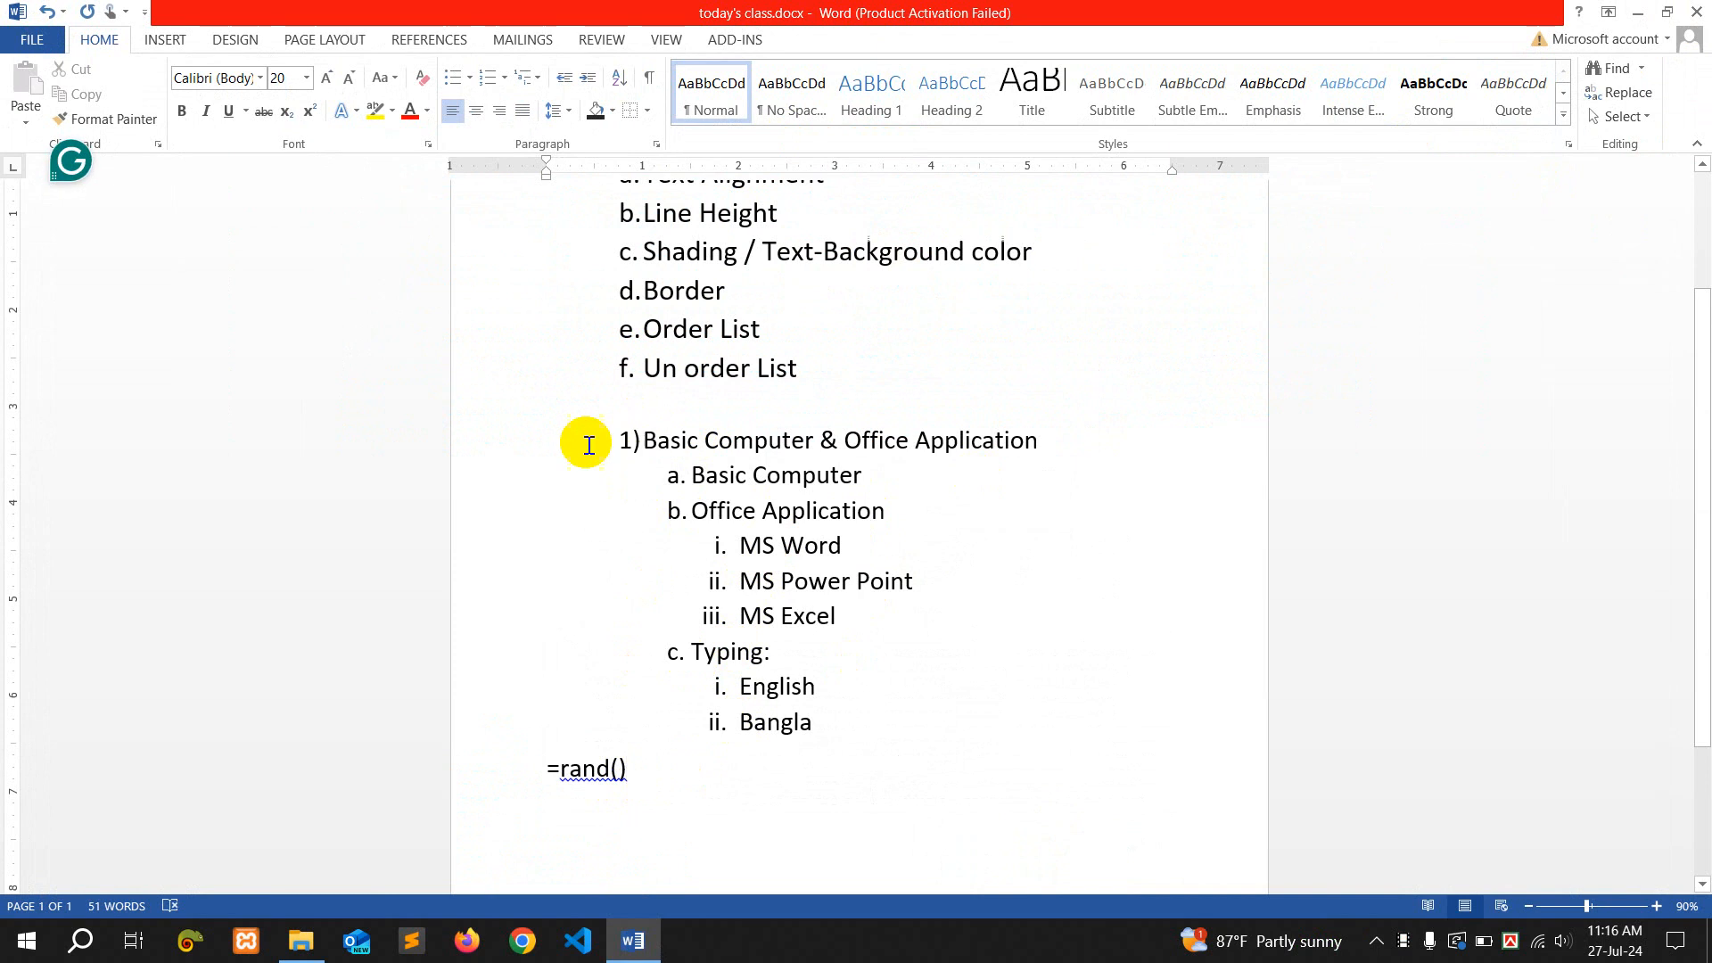
Delete the whole "Basic Computer & Office Application" list together with the =rand() line below it
{"action": "left_click_drag", "start_coordinate": [588, 445], "coordinate": [833, 776]}
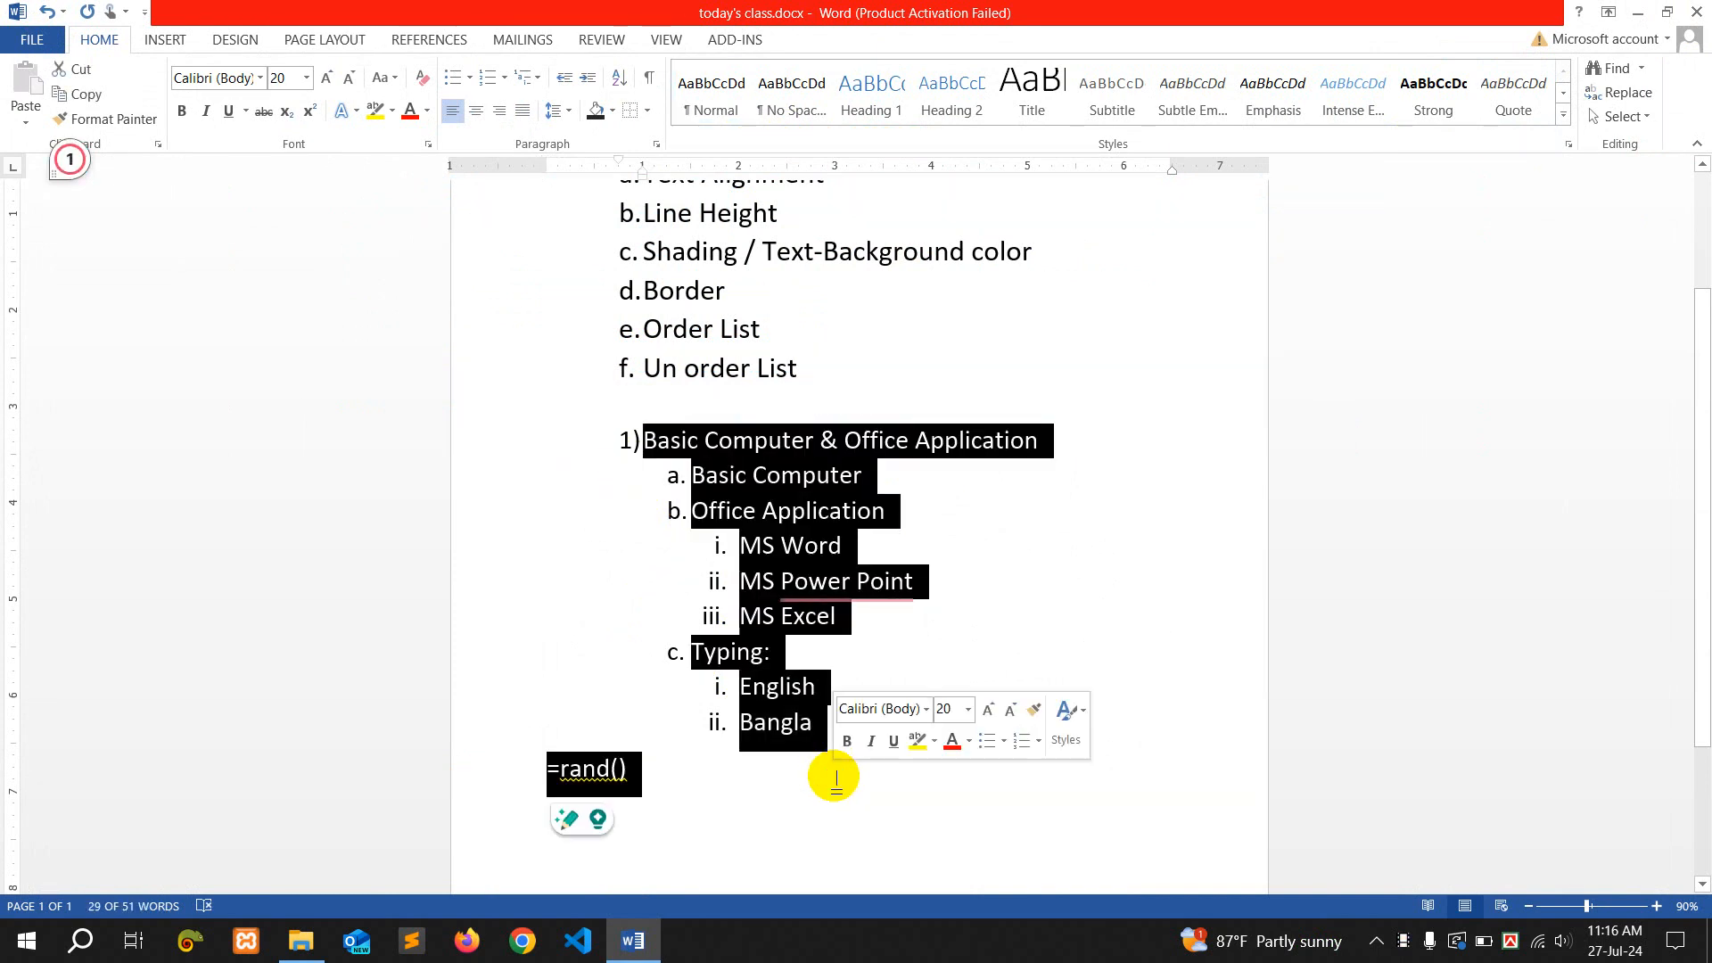
{"action": "key", "text": "Delete"}
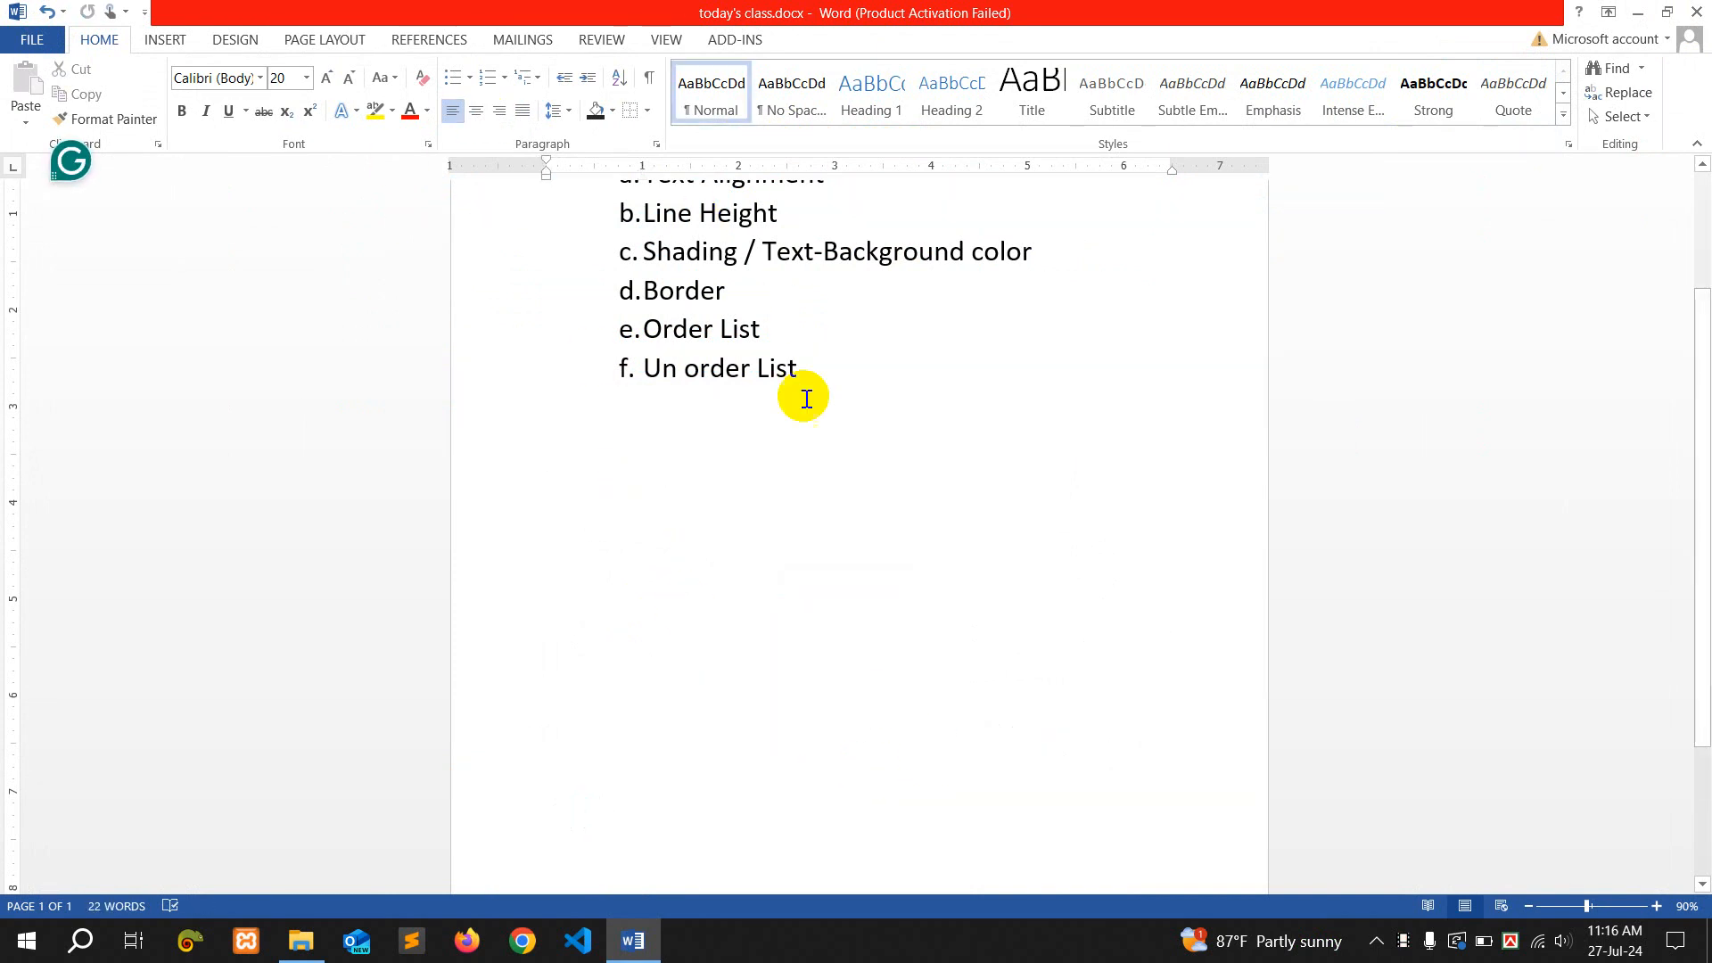
Add a new first-level list item "Editing" after the "Un order List" sub-item
{"action": "scroll", "coordinate": [802, 516], "scroll_direction": "up", "scroll_amount": 2}
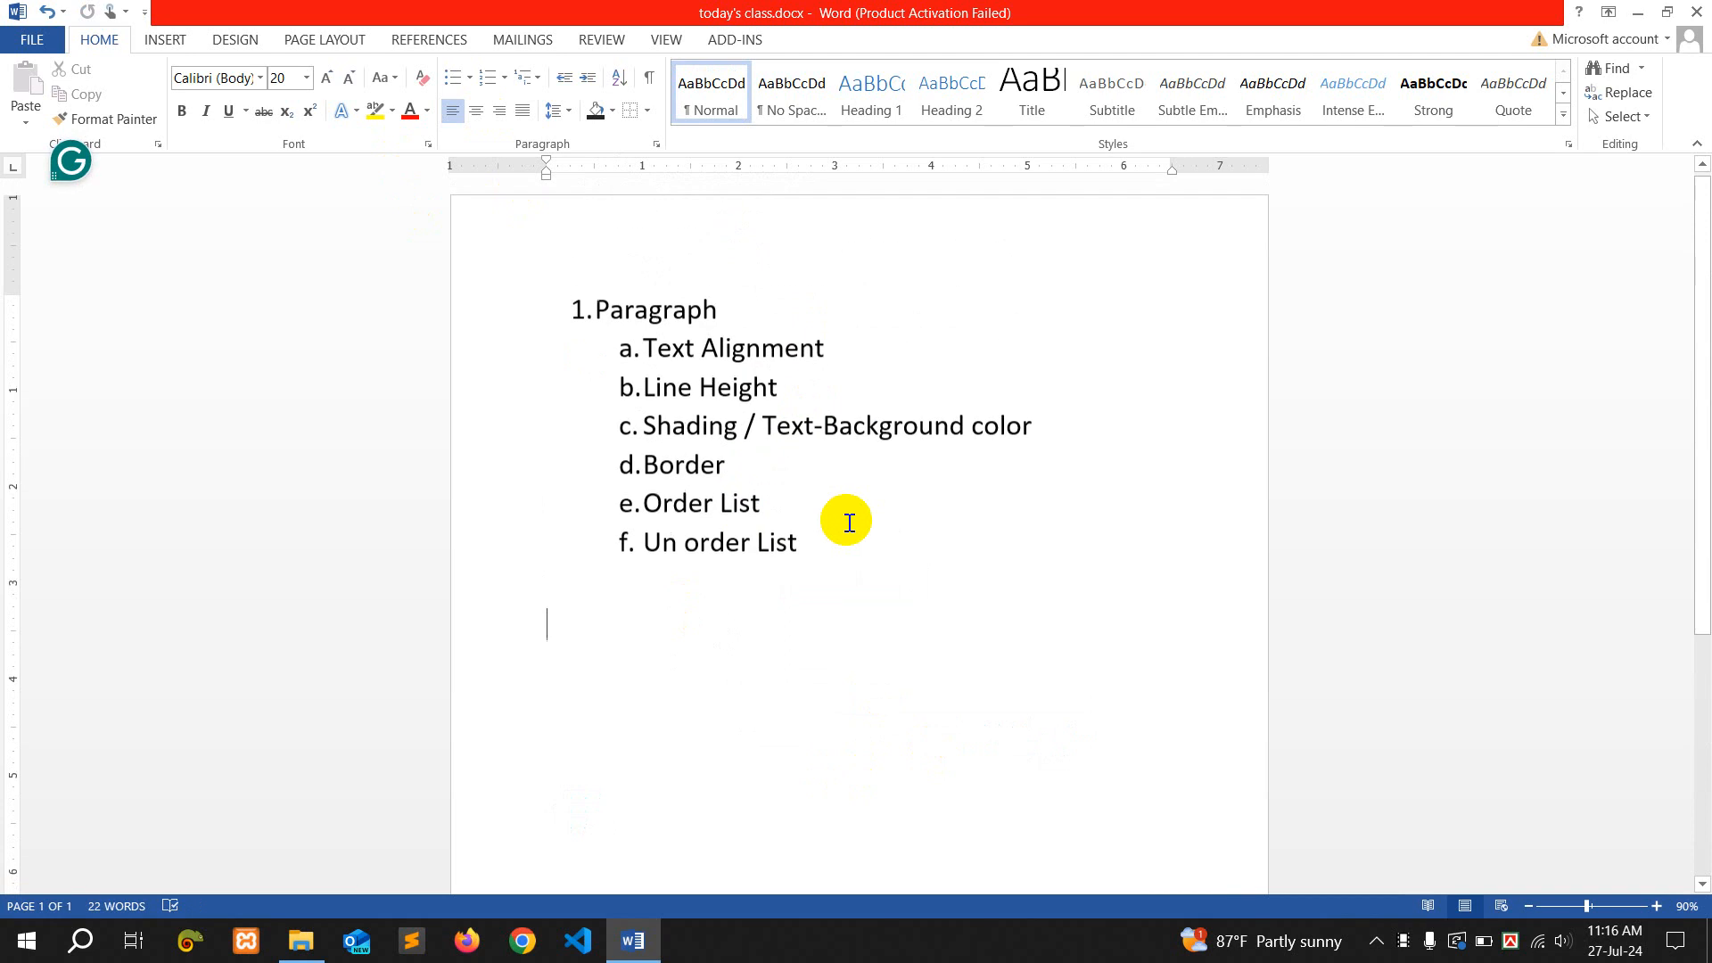
{"action": "left_click", "coordinate": [838, 553]}
{"action": "key", "text": "Return"}
{"action": "key", "text": "shift+Tab"}
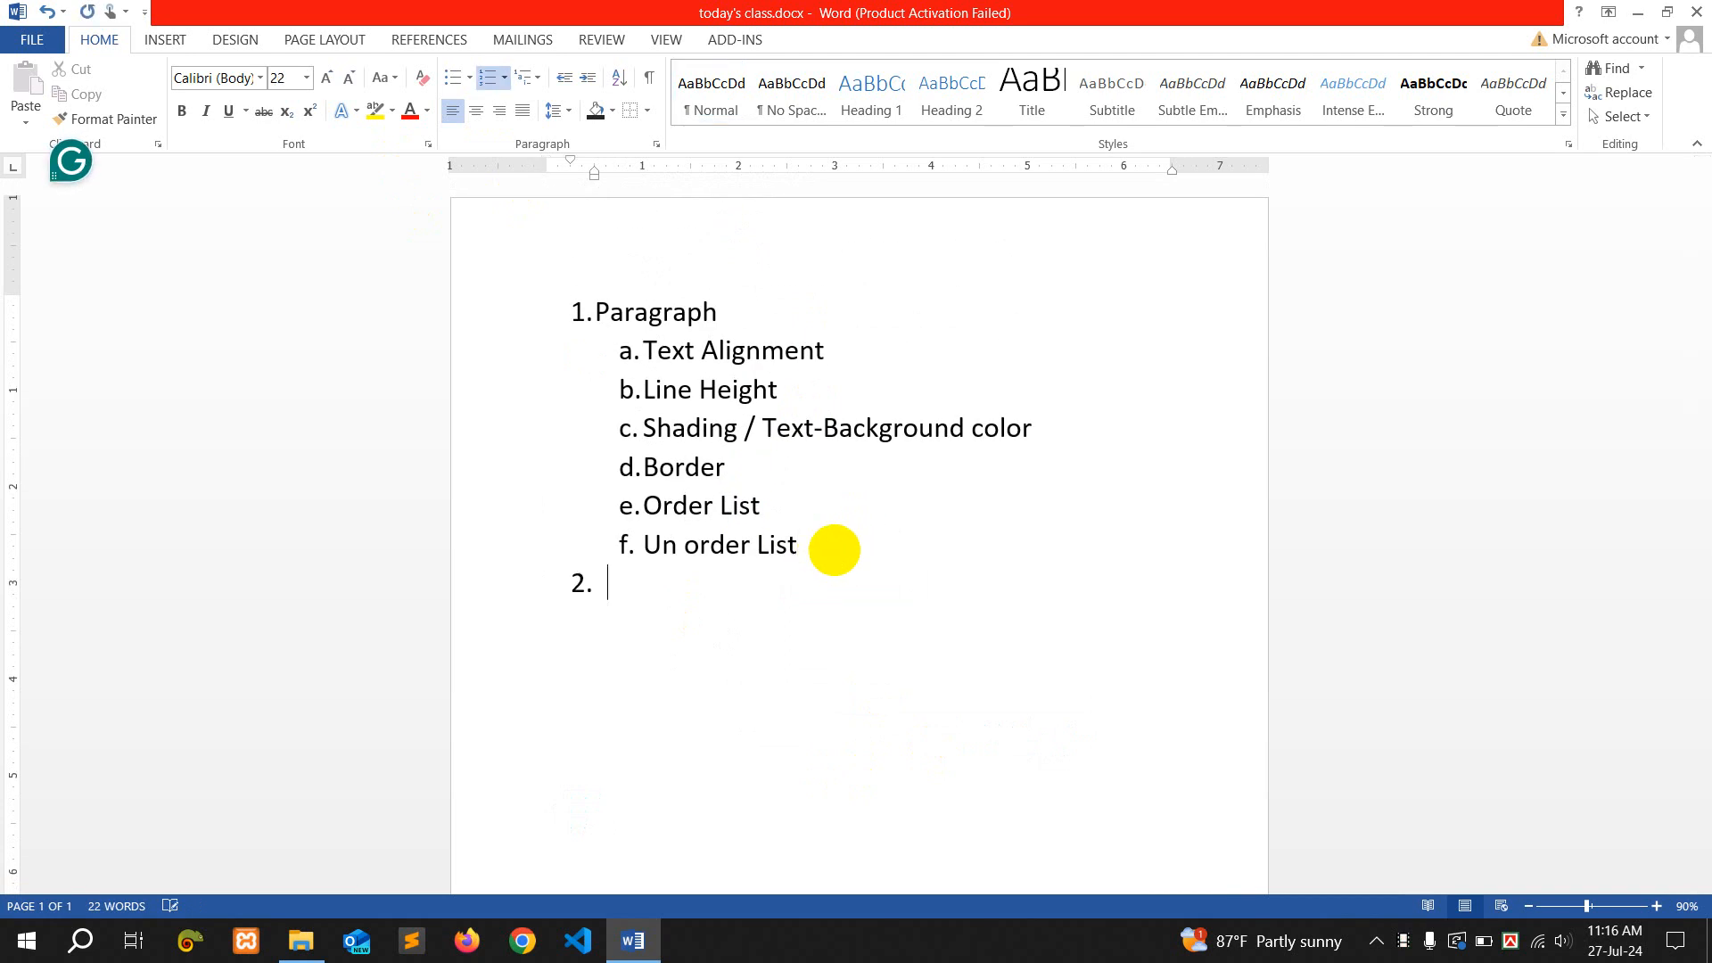
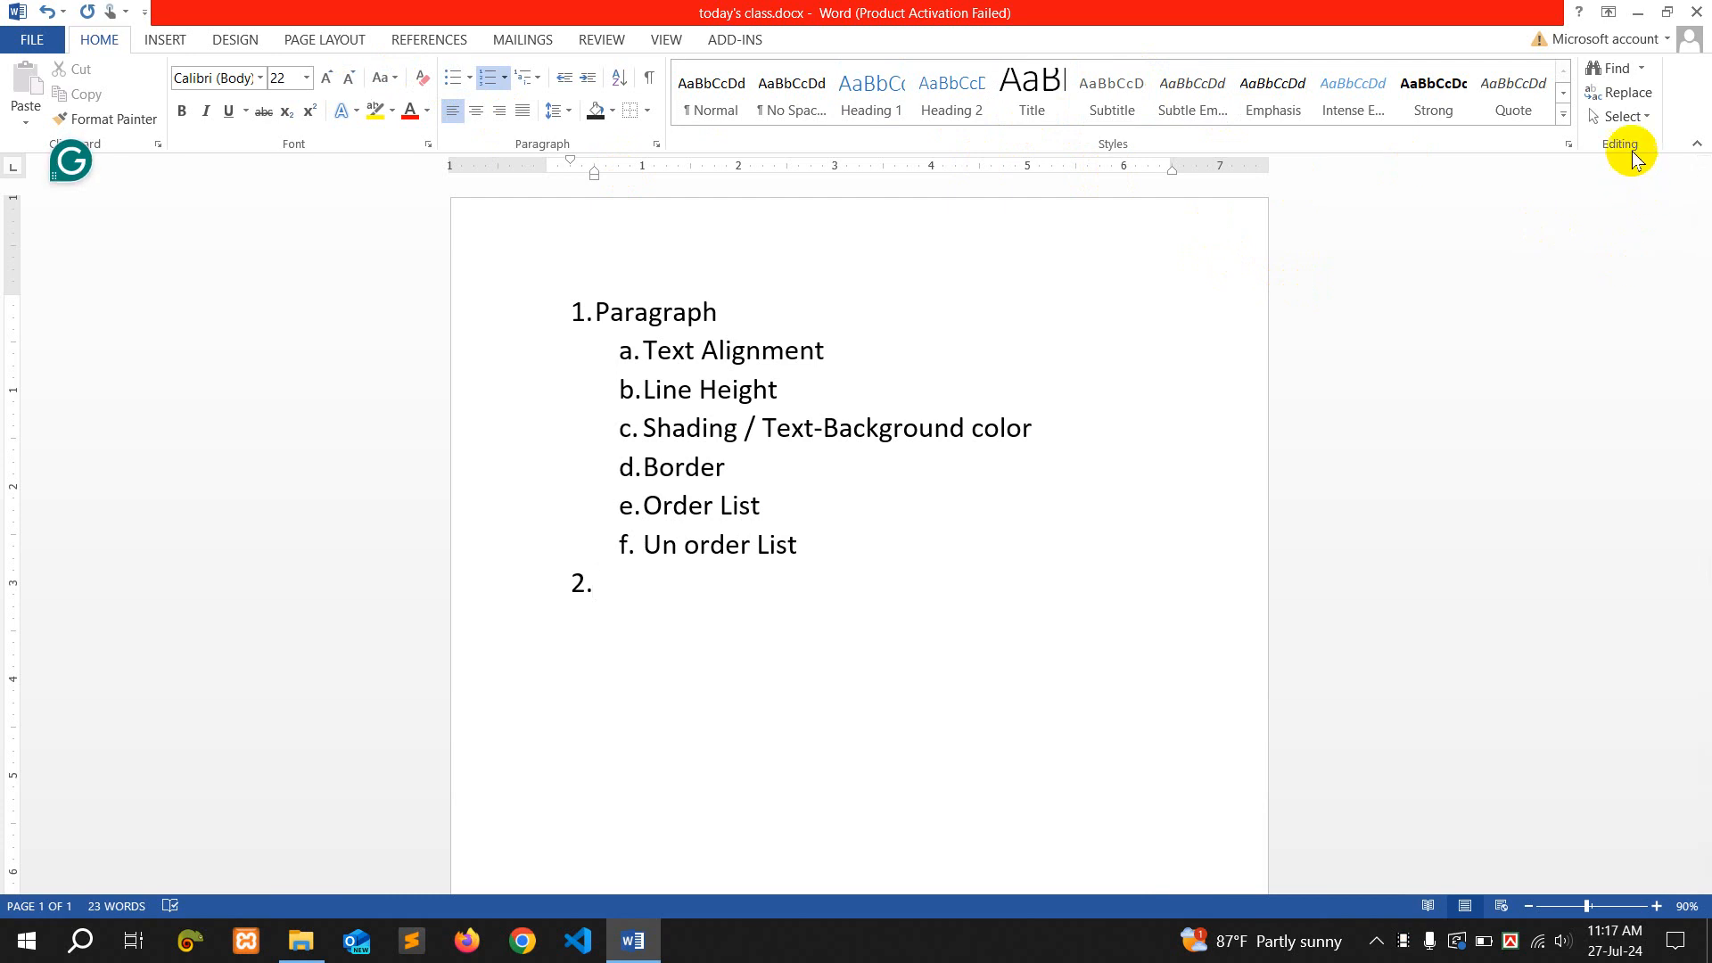
{"action": "type", "text": "di"}
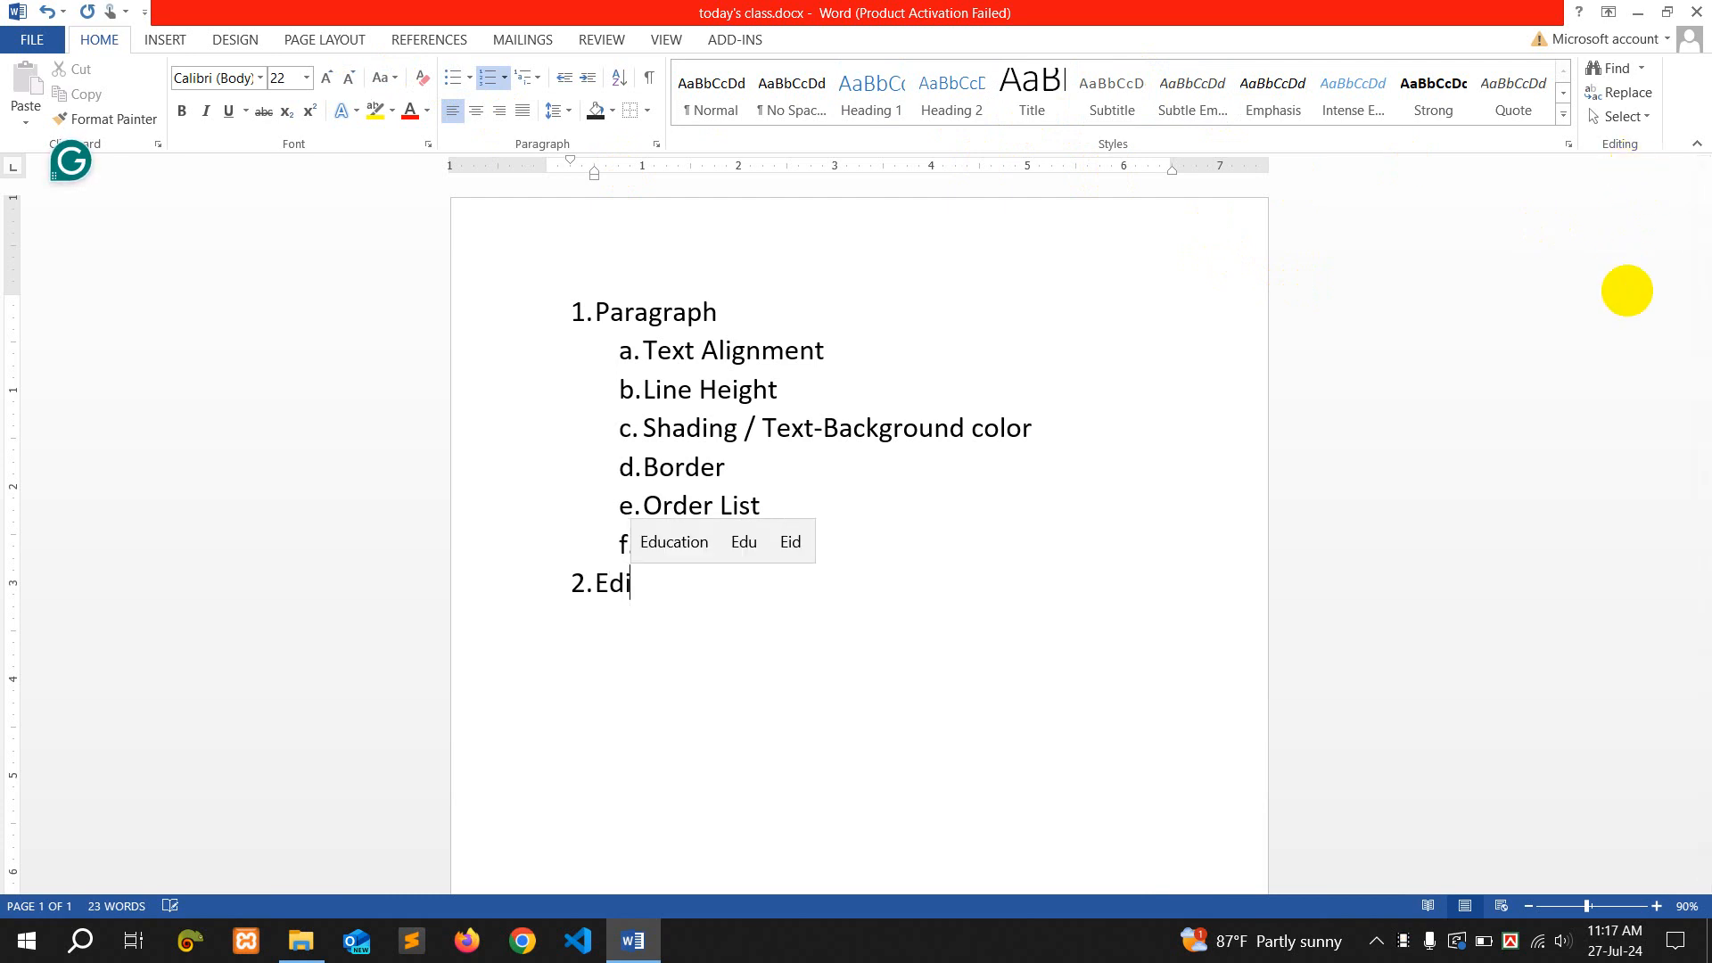
{"action": "type", "text": "ting"}
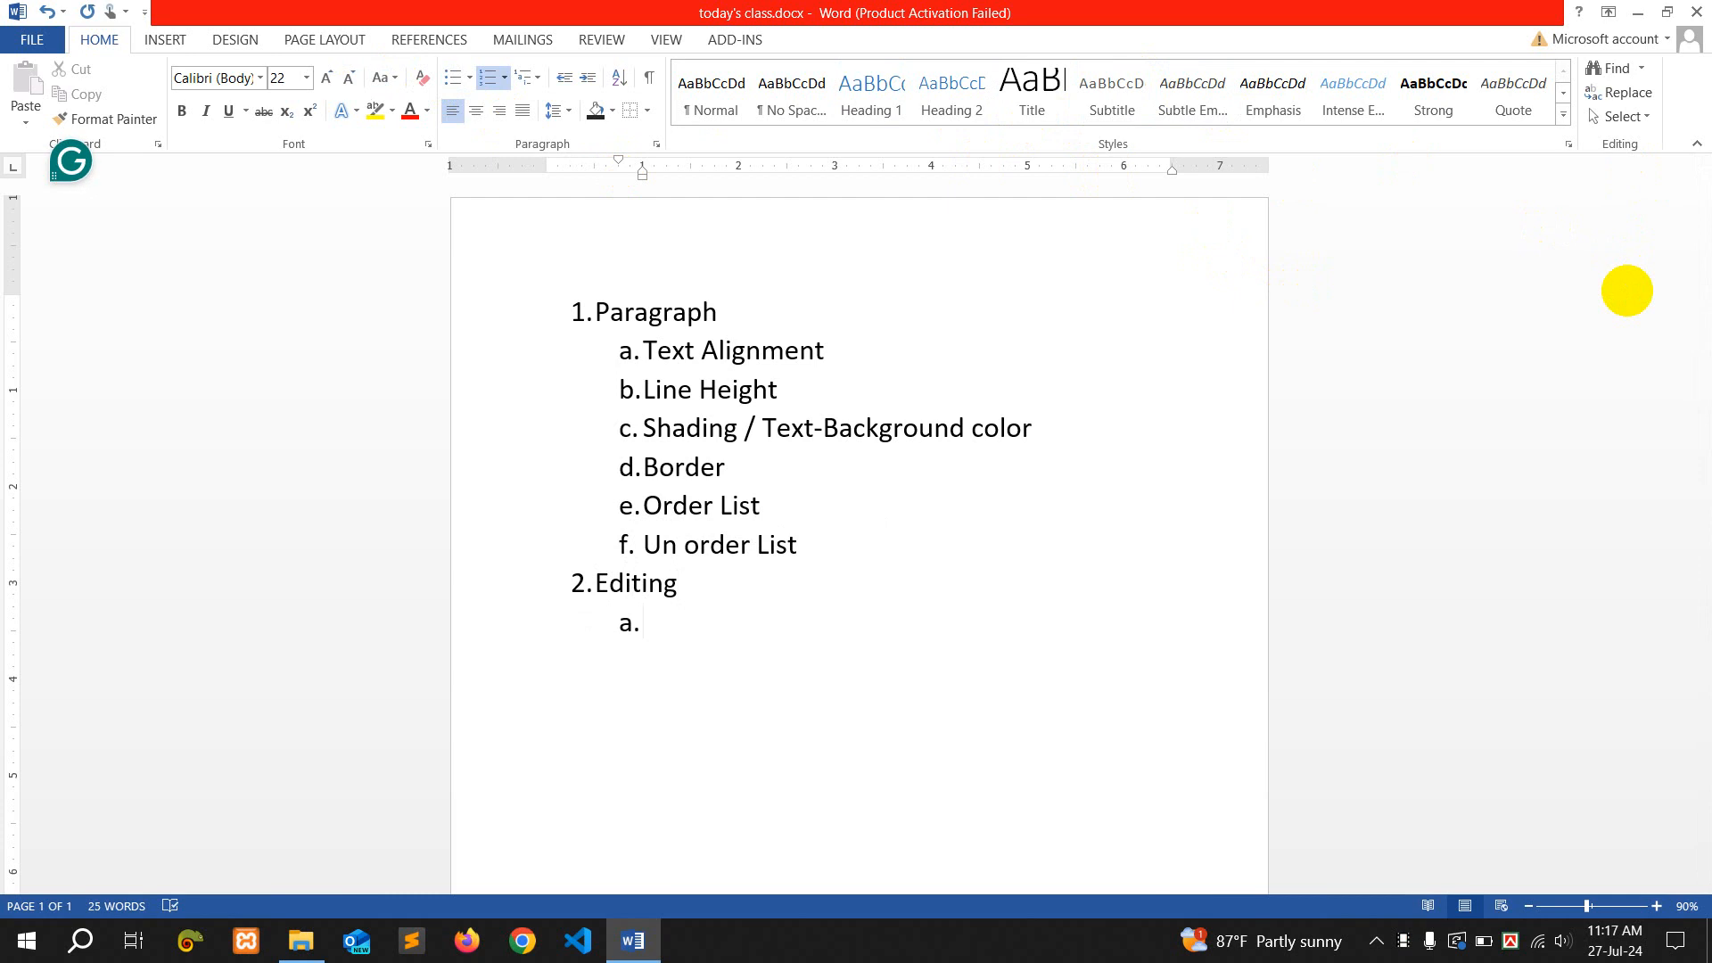
Add the sub-item "Find : Ctrl+F" under the Editing list item
{"action": "type", "text": "Find"}
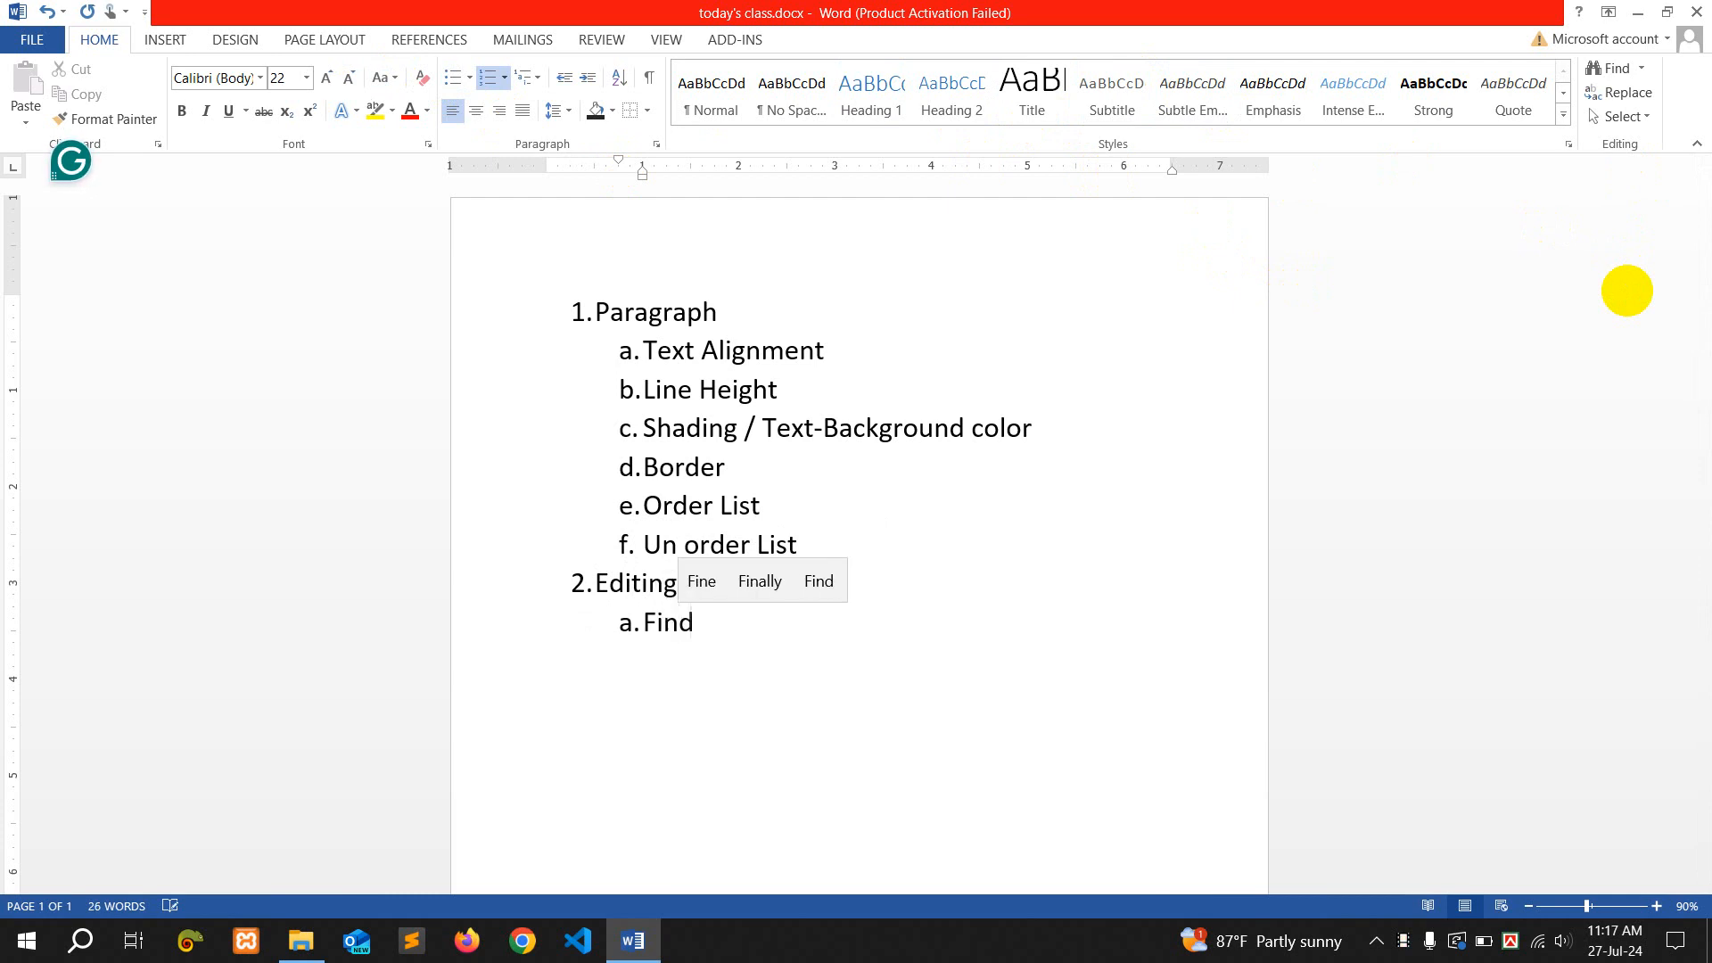
{"action": "type", "text": " :"}
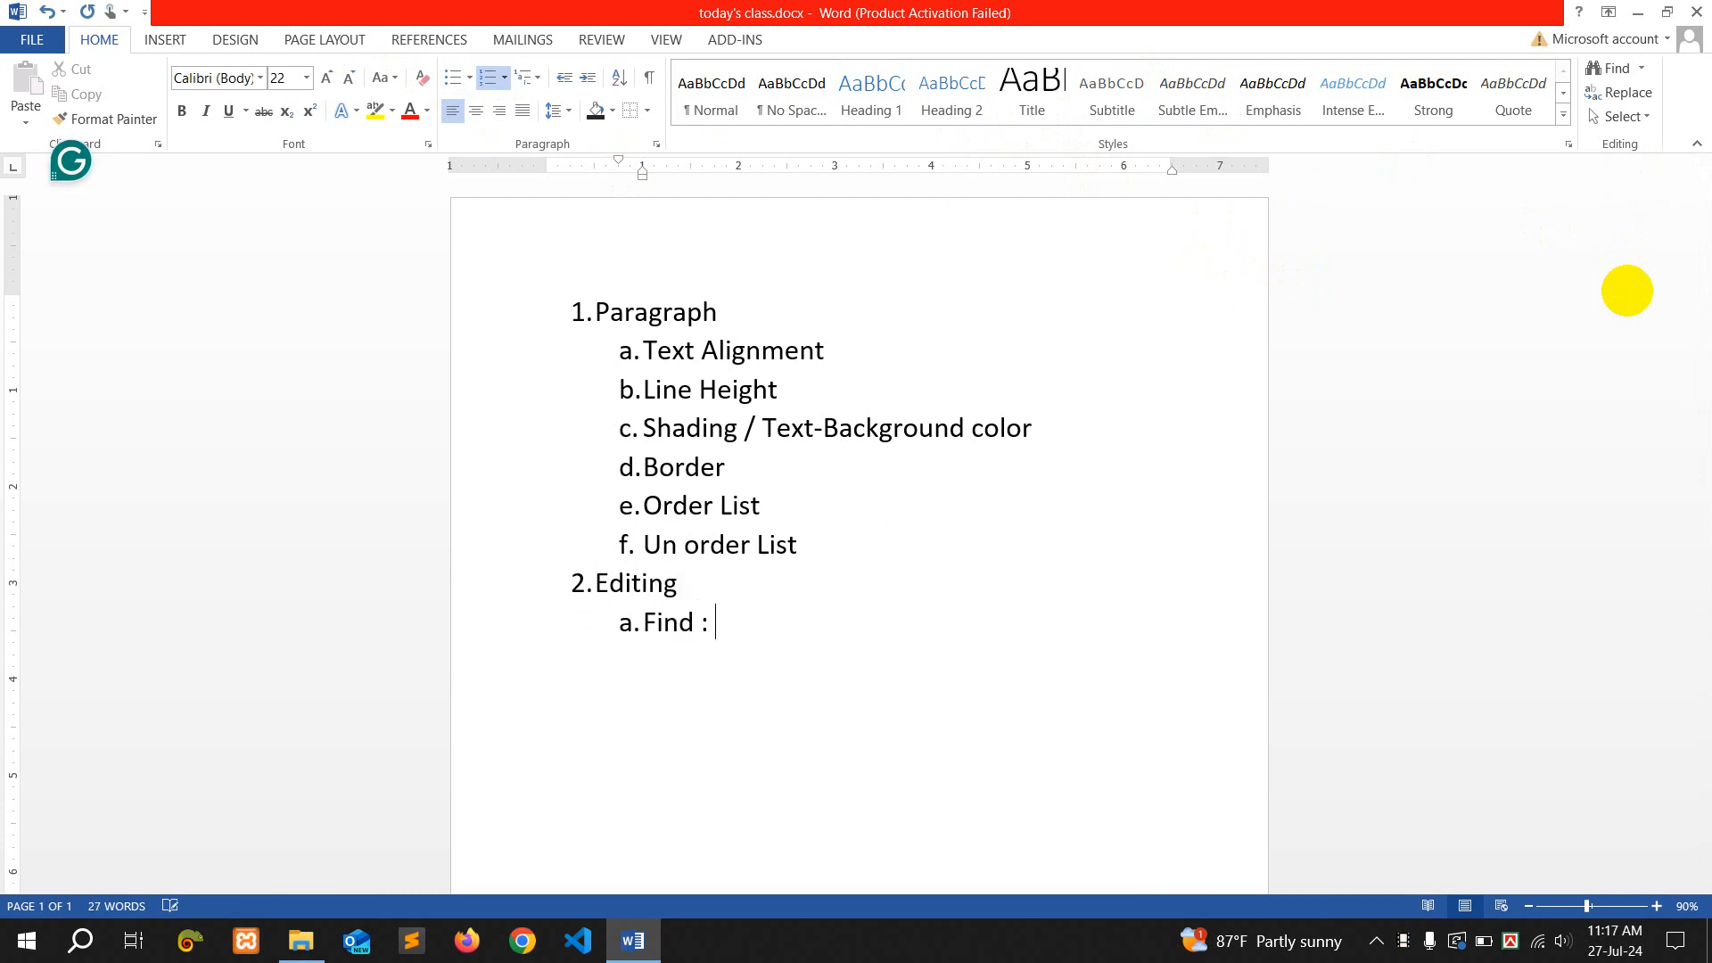
{"action": "type", "text": " Ctrl+F"}
{"action": "key", "text": "Return"}
Add the sub-item "Replace : Ctrl+H" below the Find entry
{"action": "type", "text": "Re"}
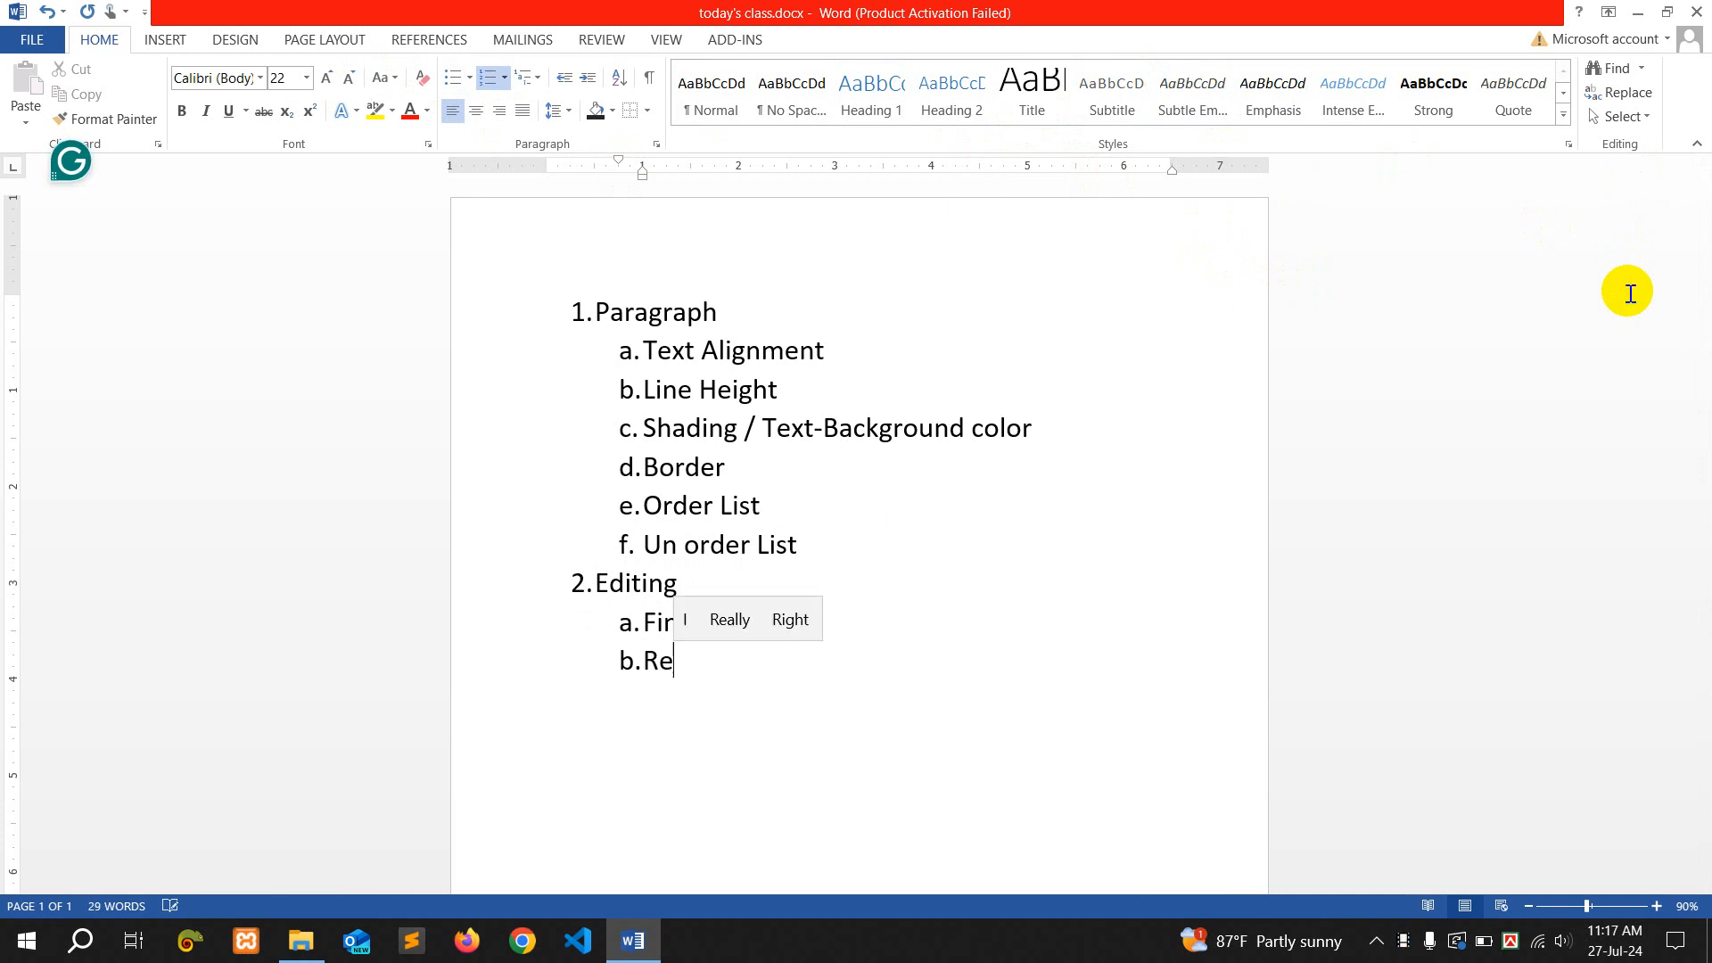
{"action": "type", "text": "plac"}
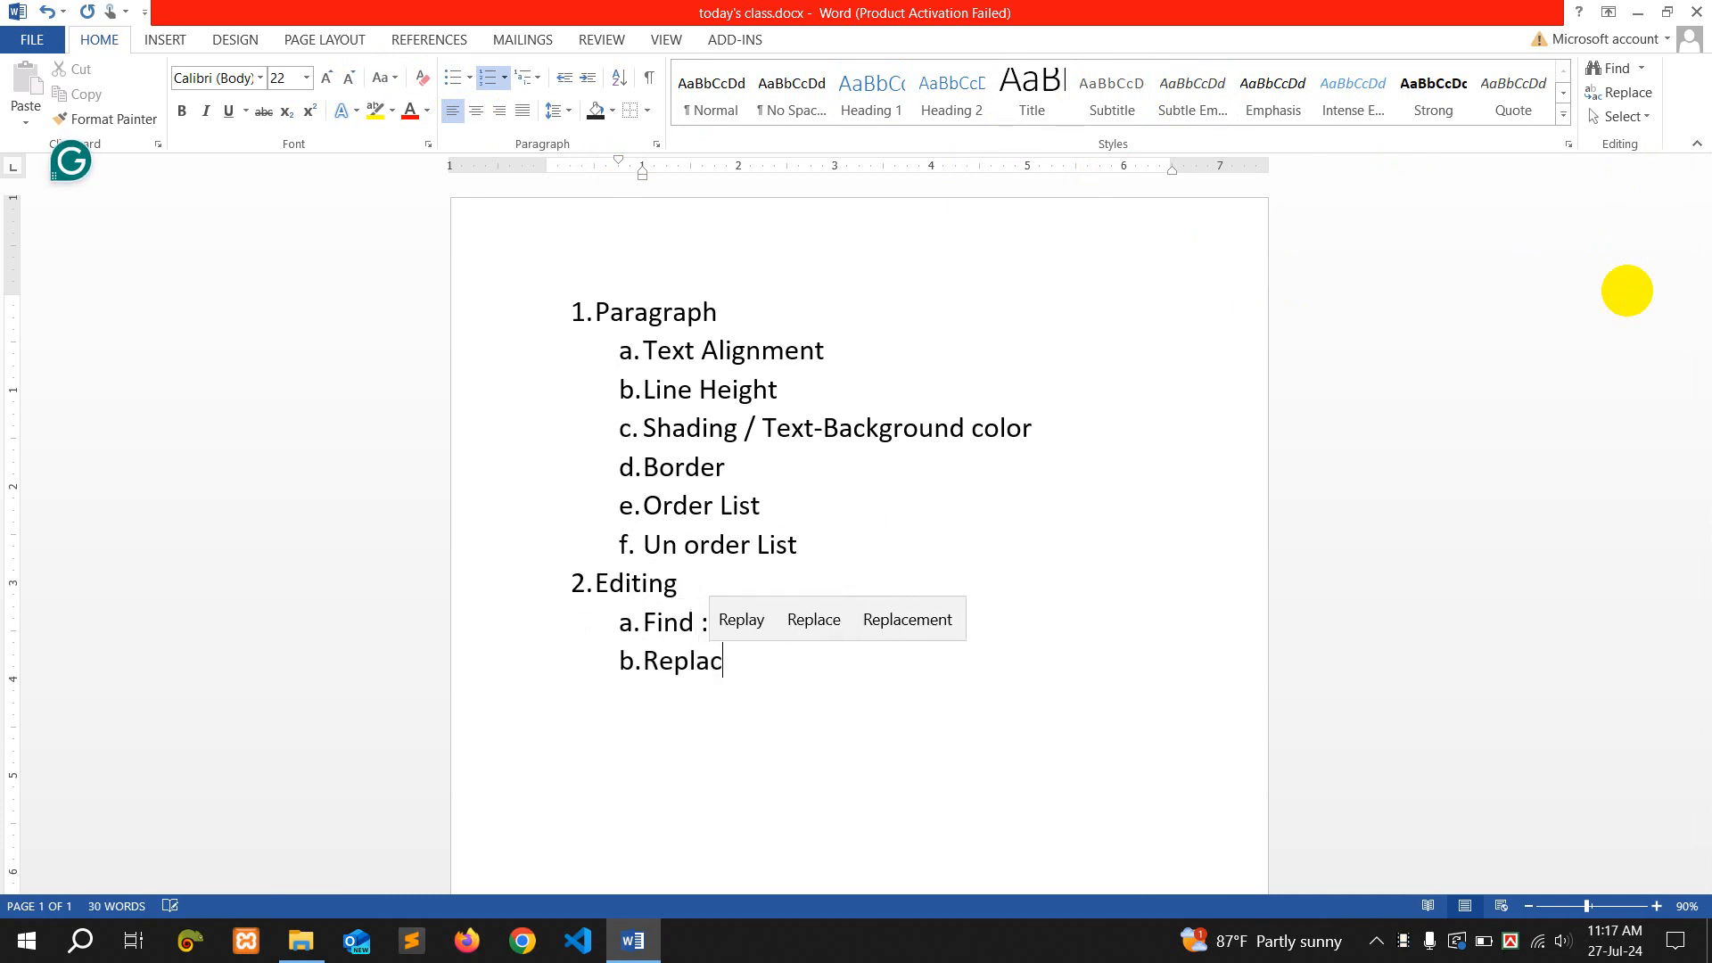
{"action": "type", "text": "e : Ct"}
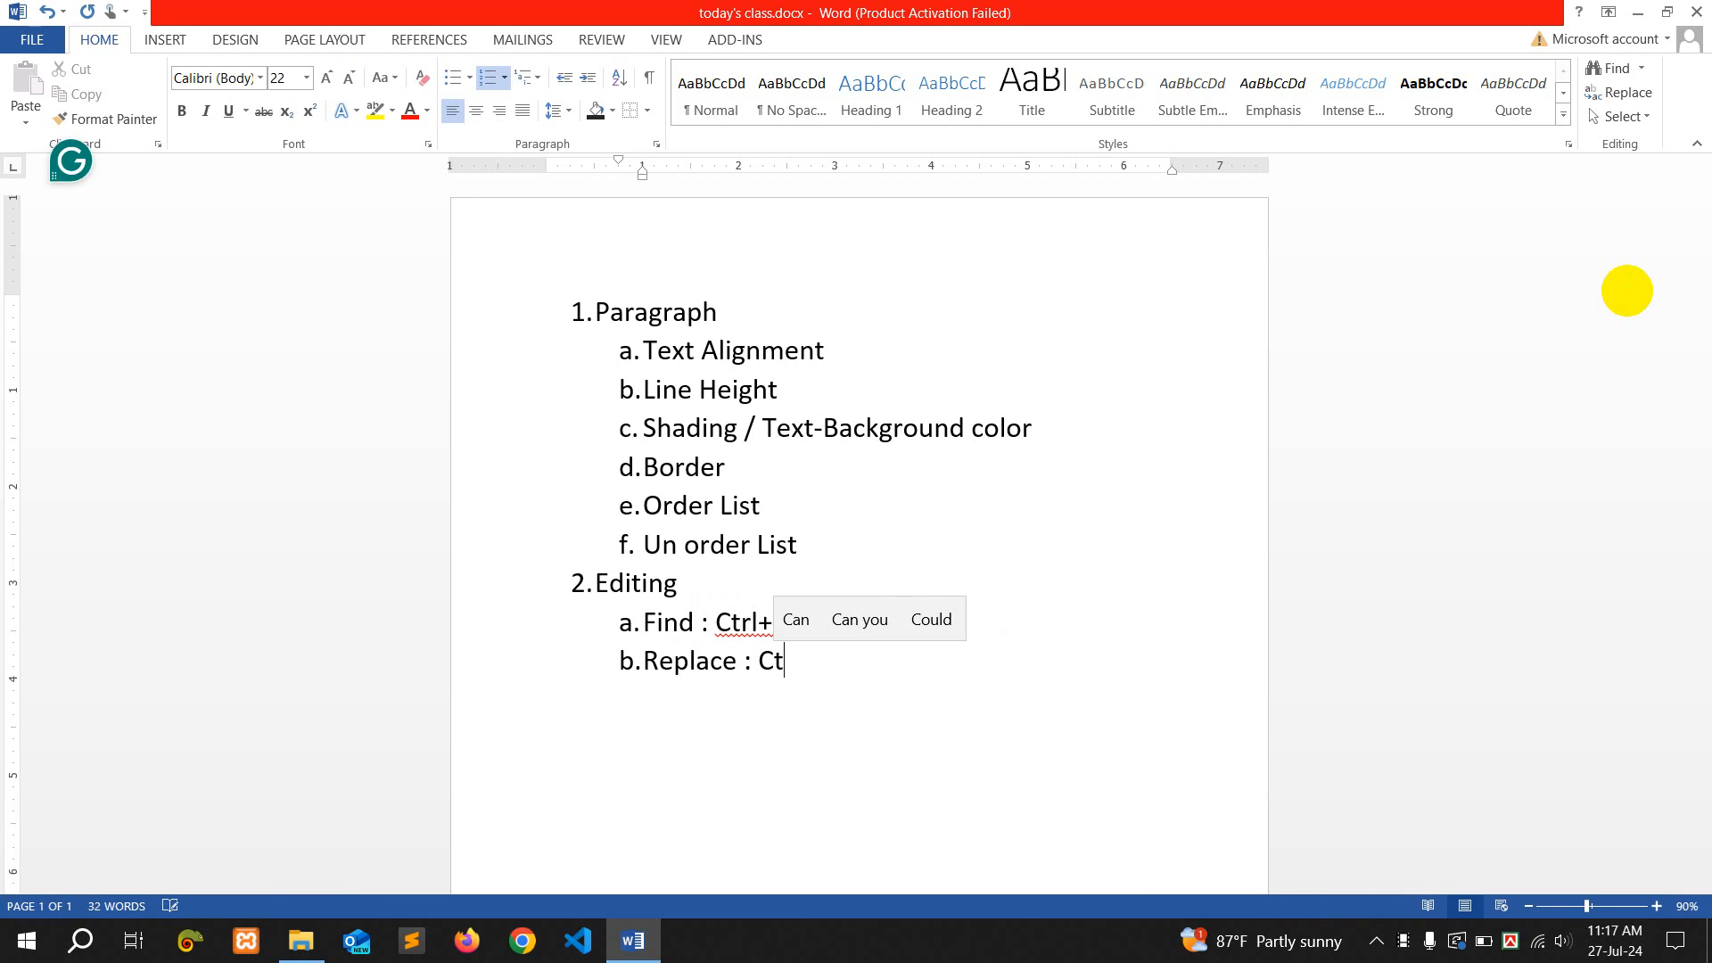
{"action": "type", "text": "rl"}
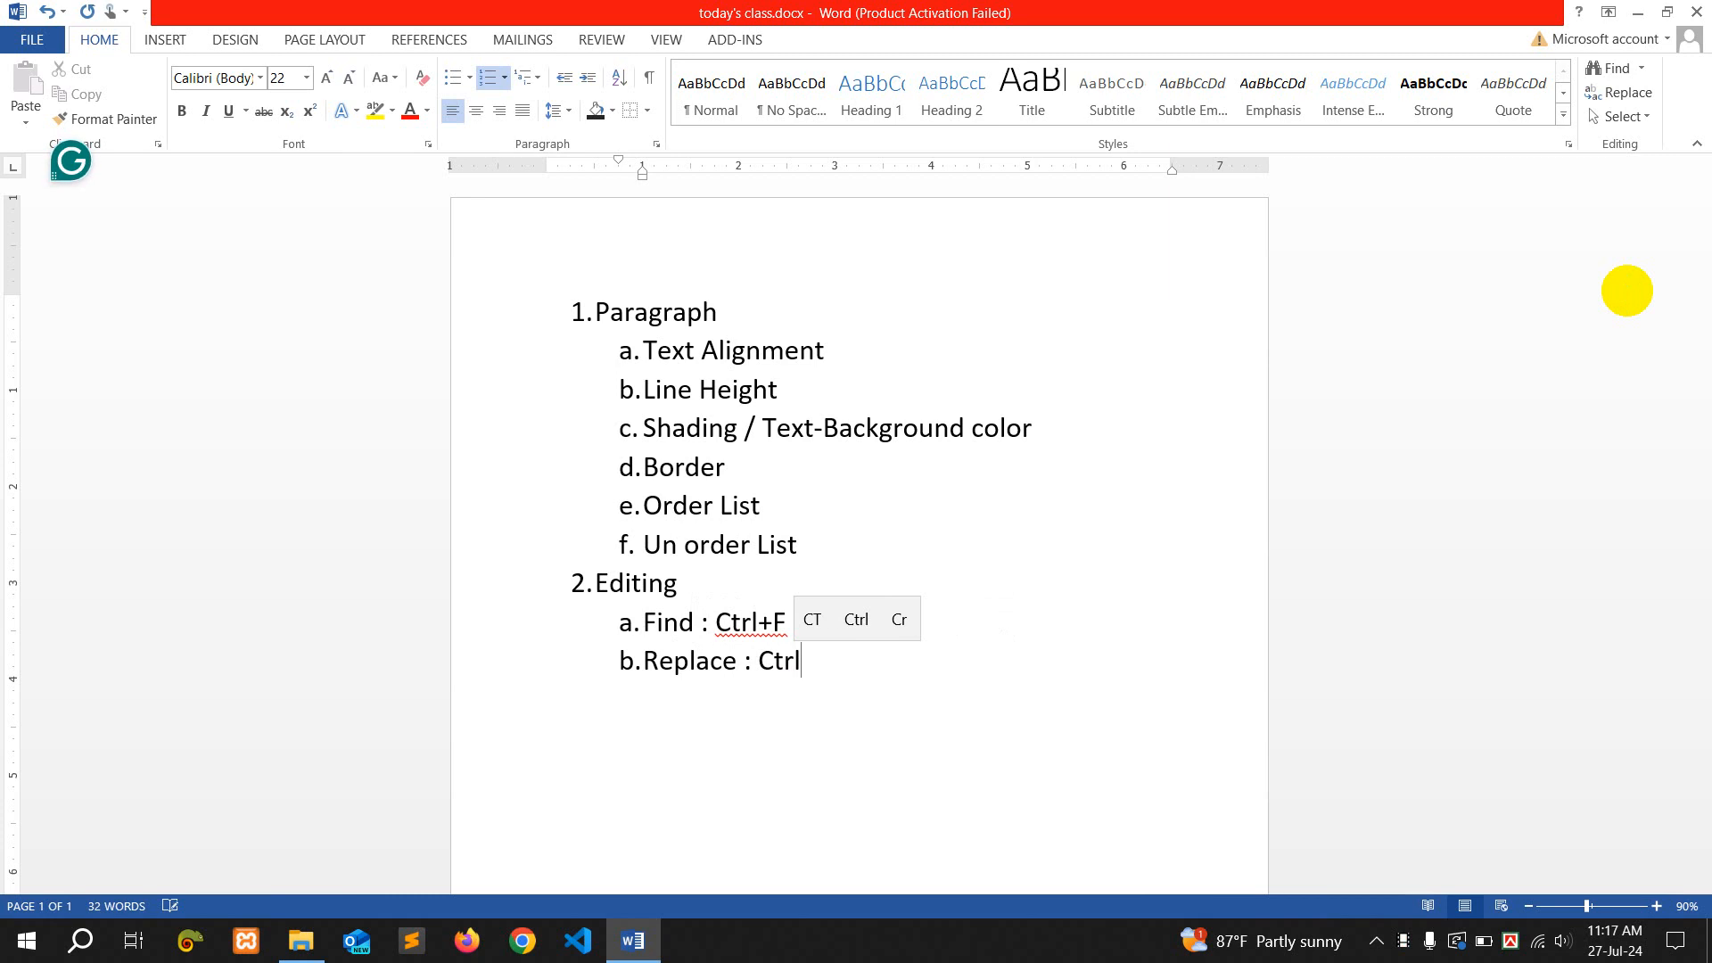
{"action": "type", "text": "+H"}
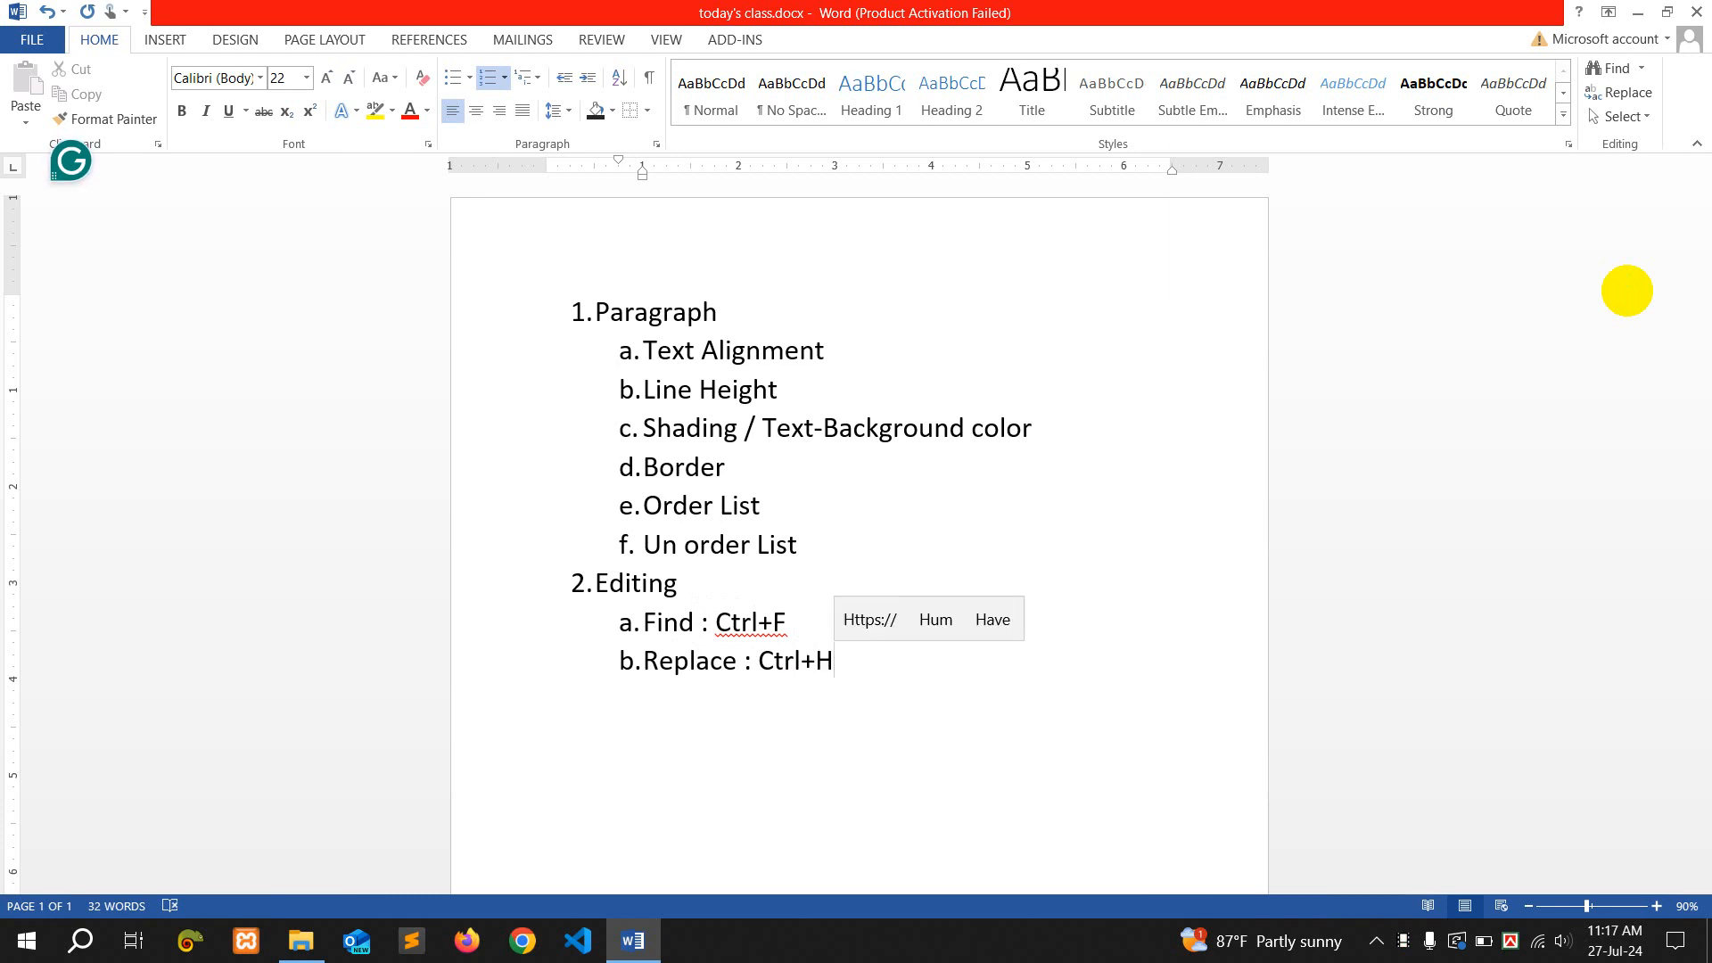
{"action": "key", "text": "Return"}
Add the sub-item "Select All : Ctrl+A" below the Replace entry and end the multilevel list with a plain paragraph
{"action": "type", "text": "Se"}
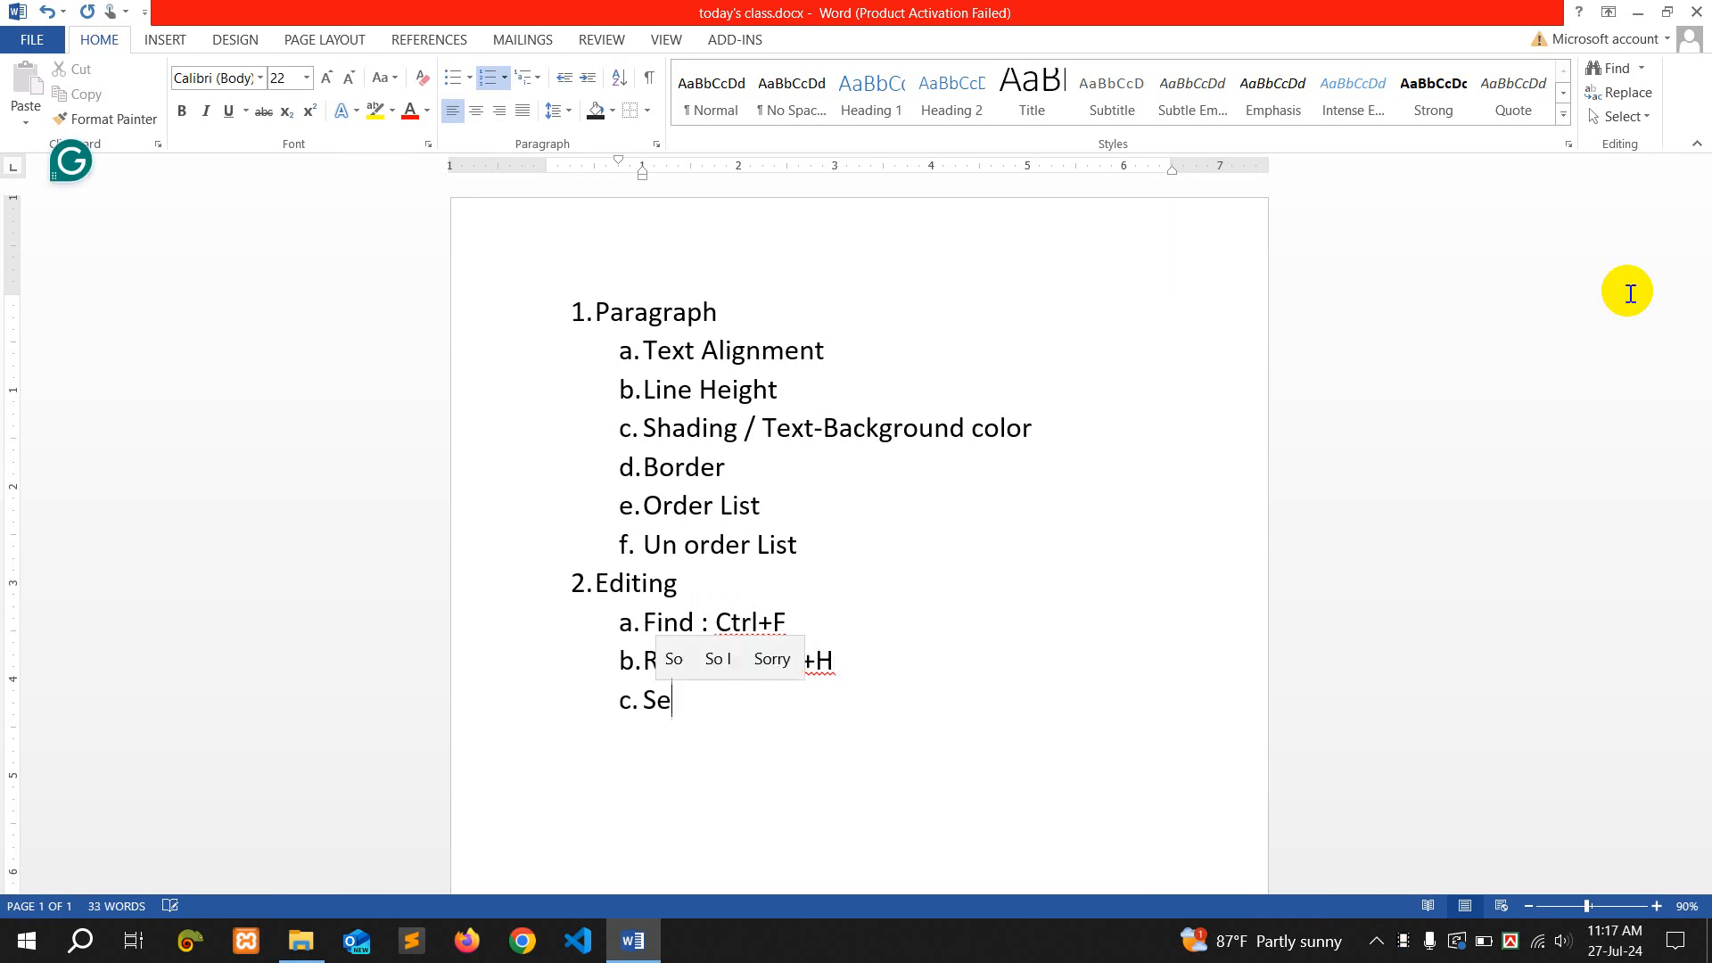
{"action": "type", "text": "lect A"}
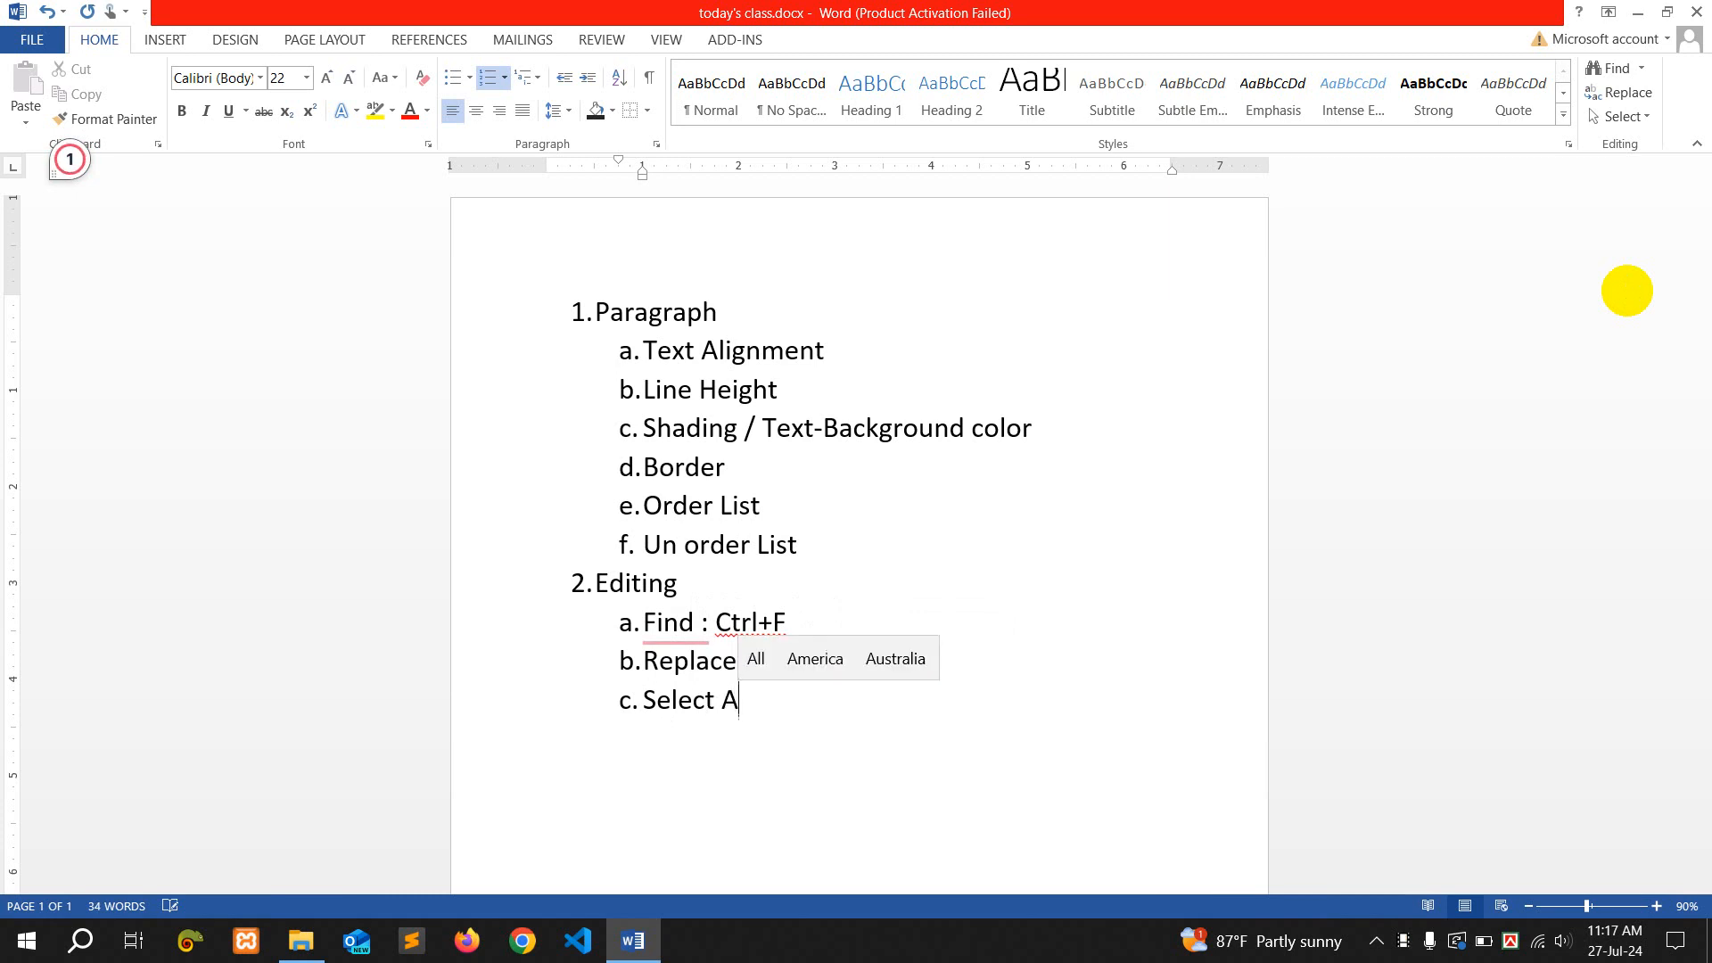
{"action": "type", "text": "ll : "}
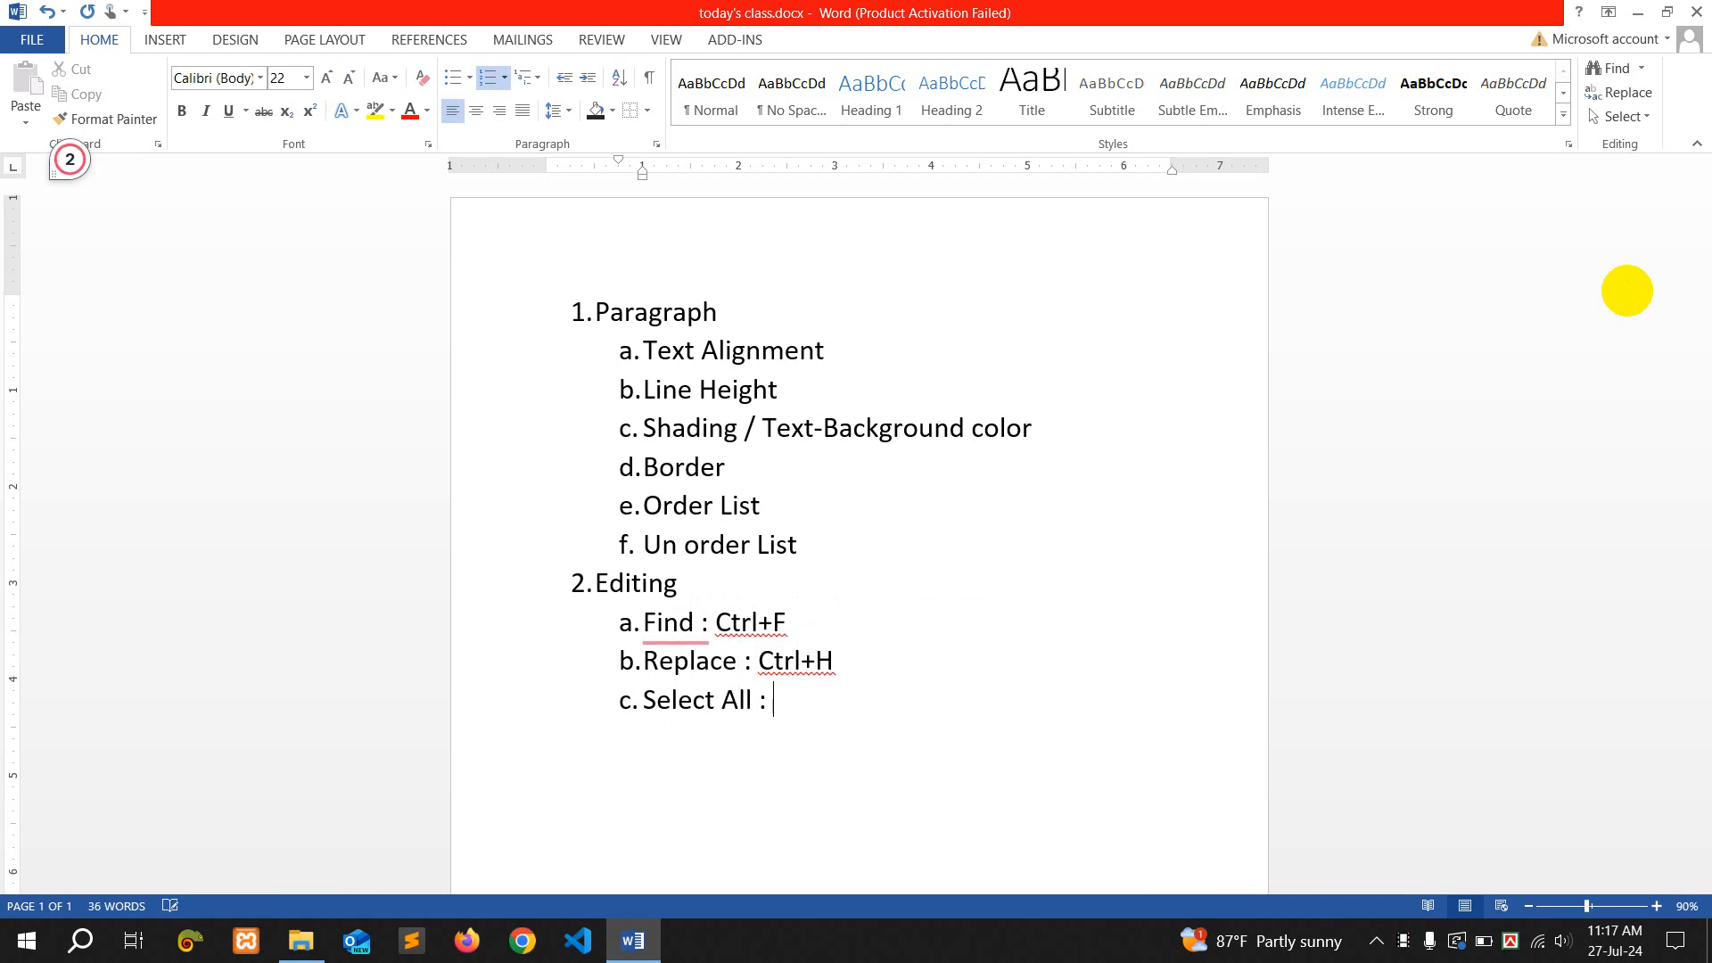
{"action": "type", "text": "Ctrl"}
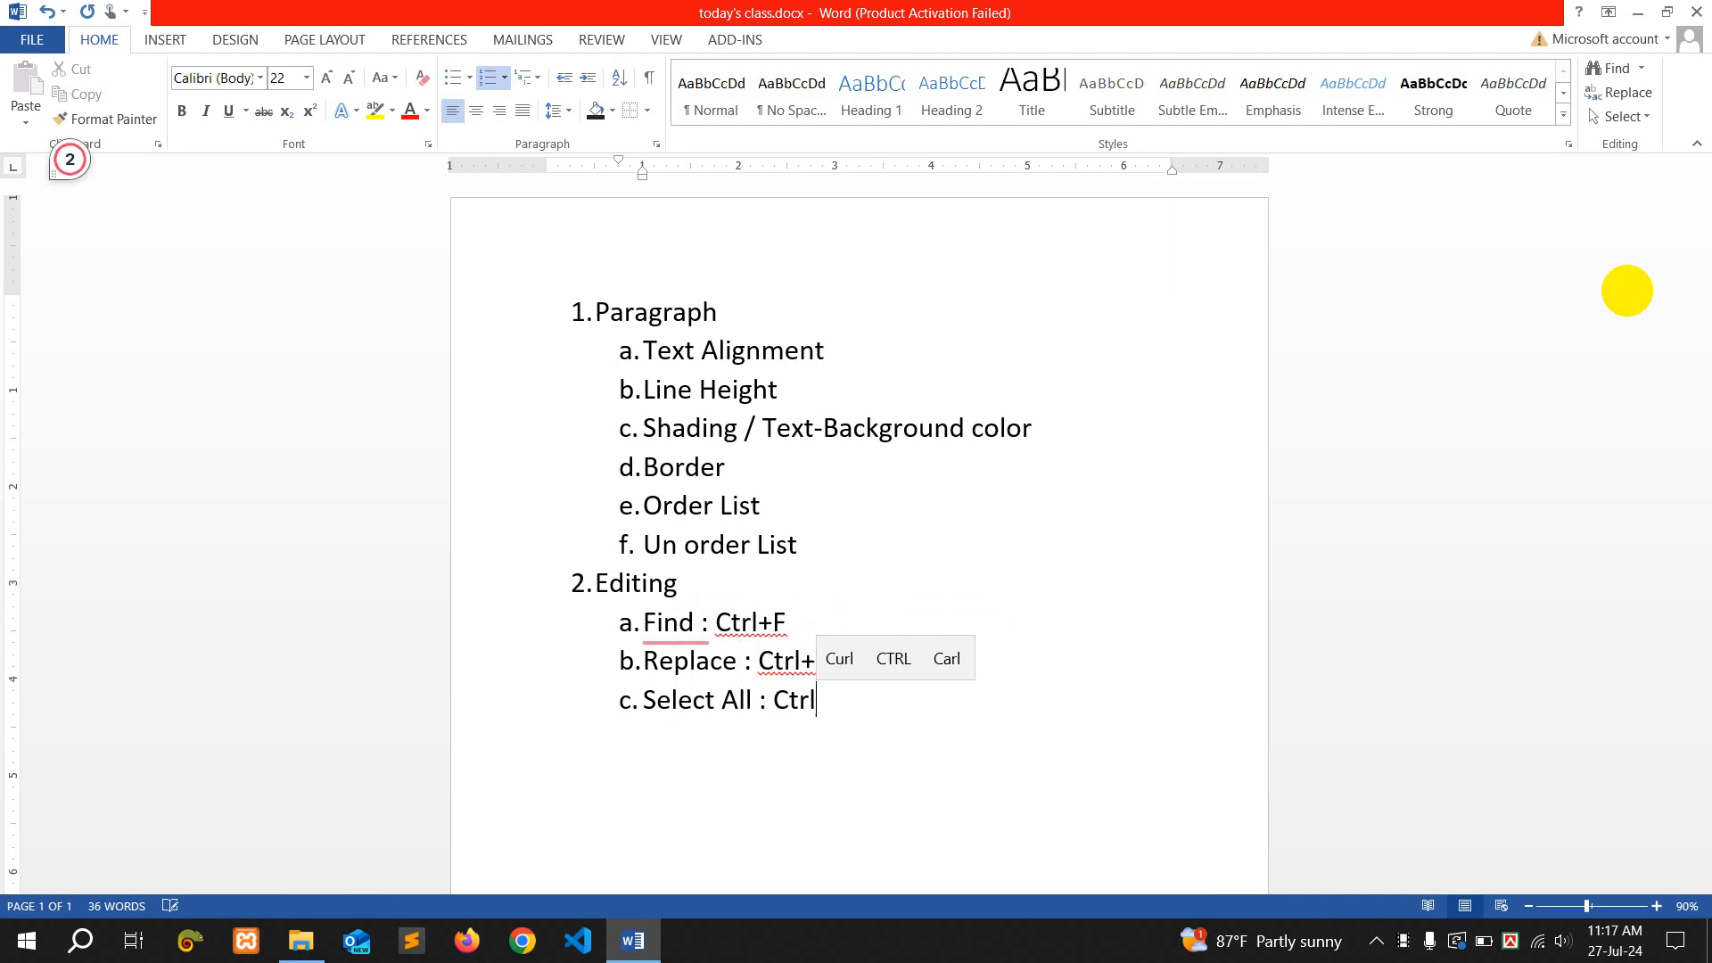
{"action": "type", "text": "+A"}
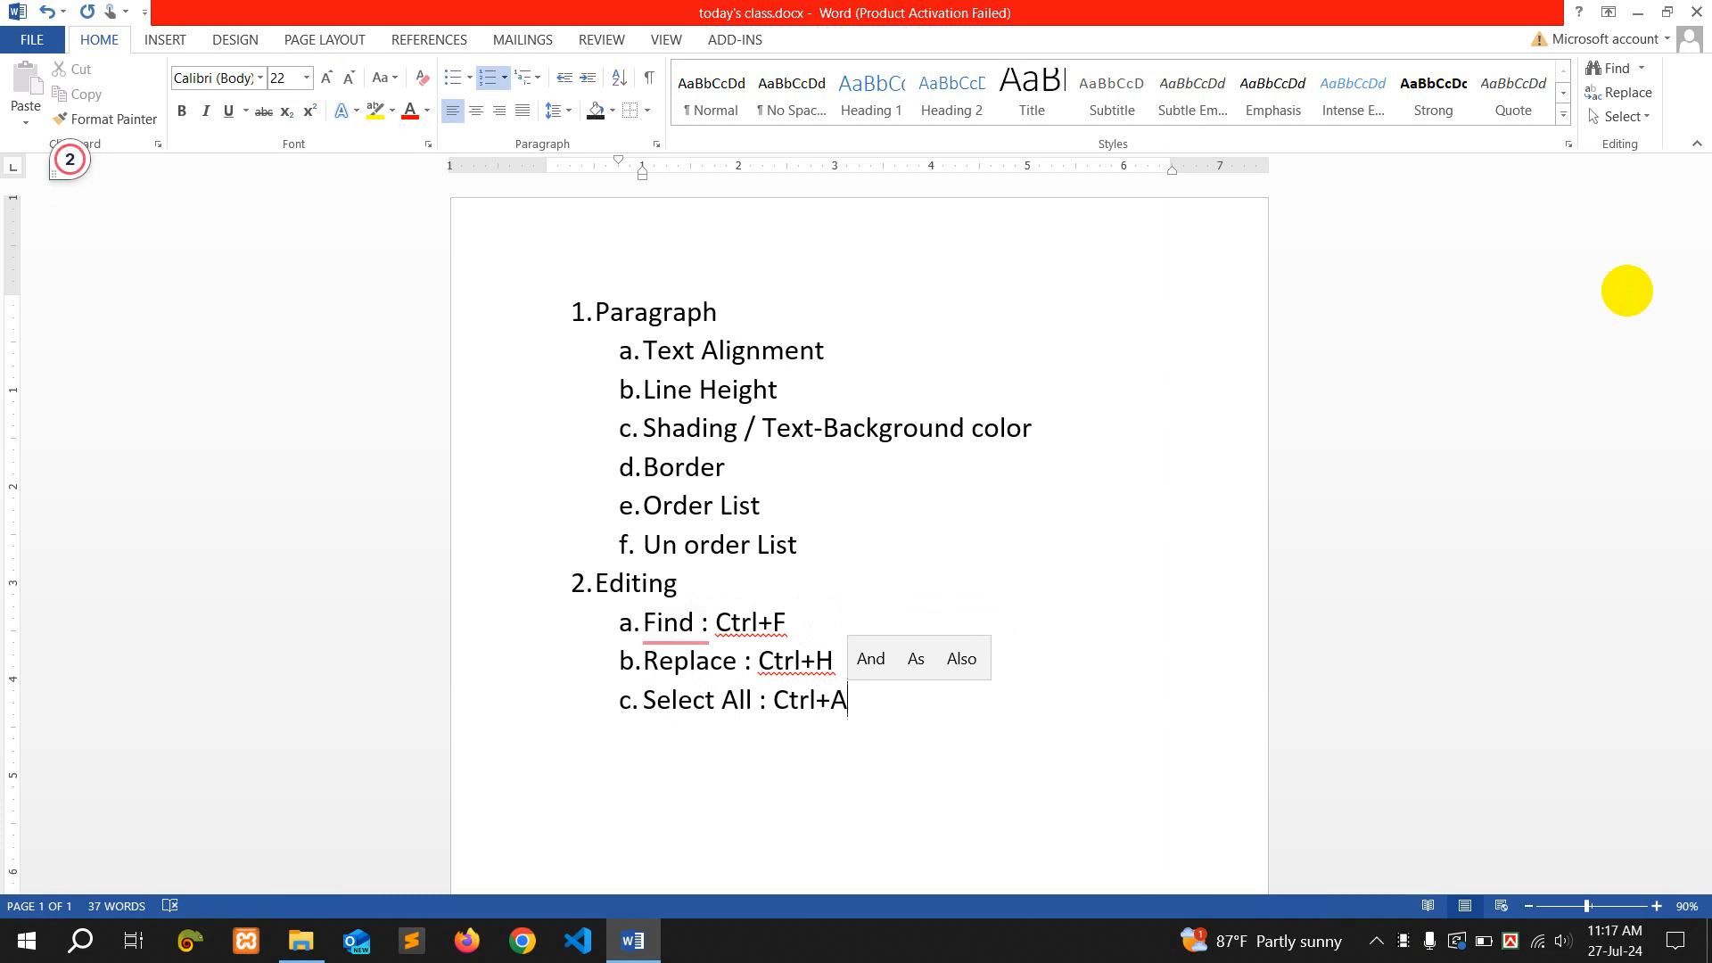
{"action": "key", "text": "Return"}
{"action": "key", "text": "Return"}
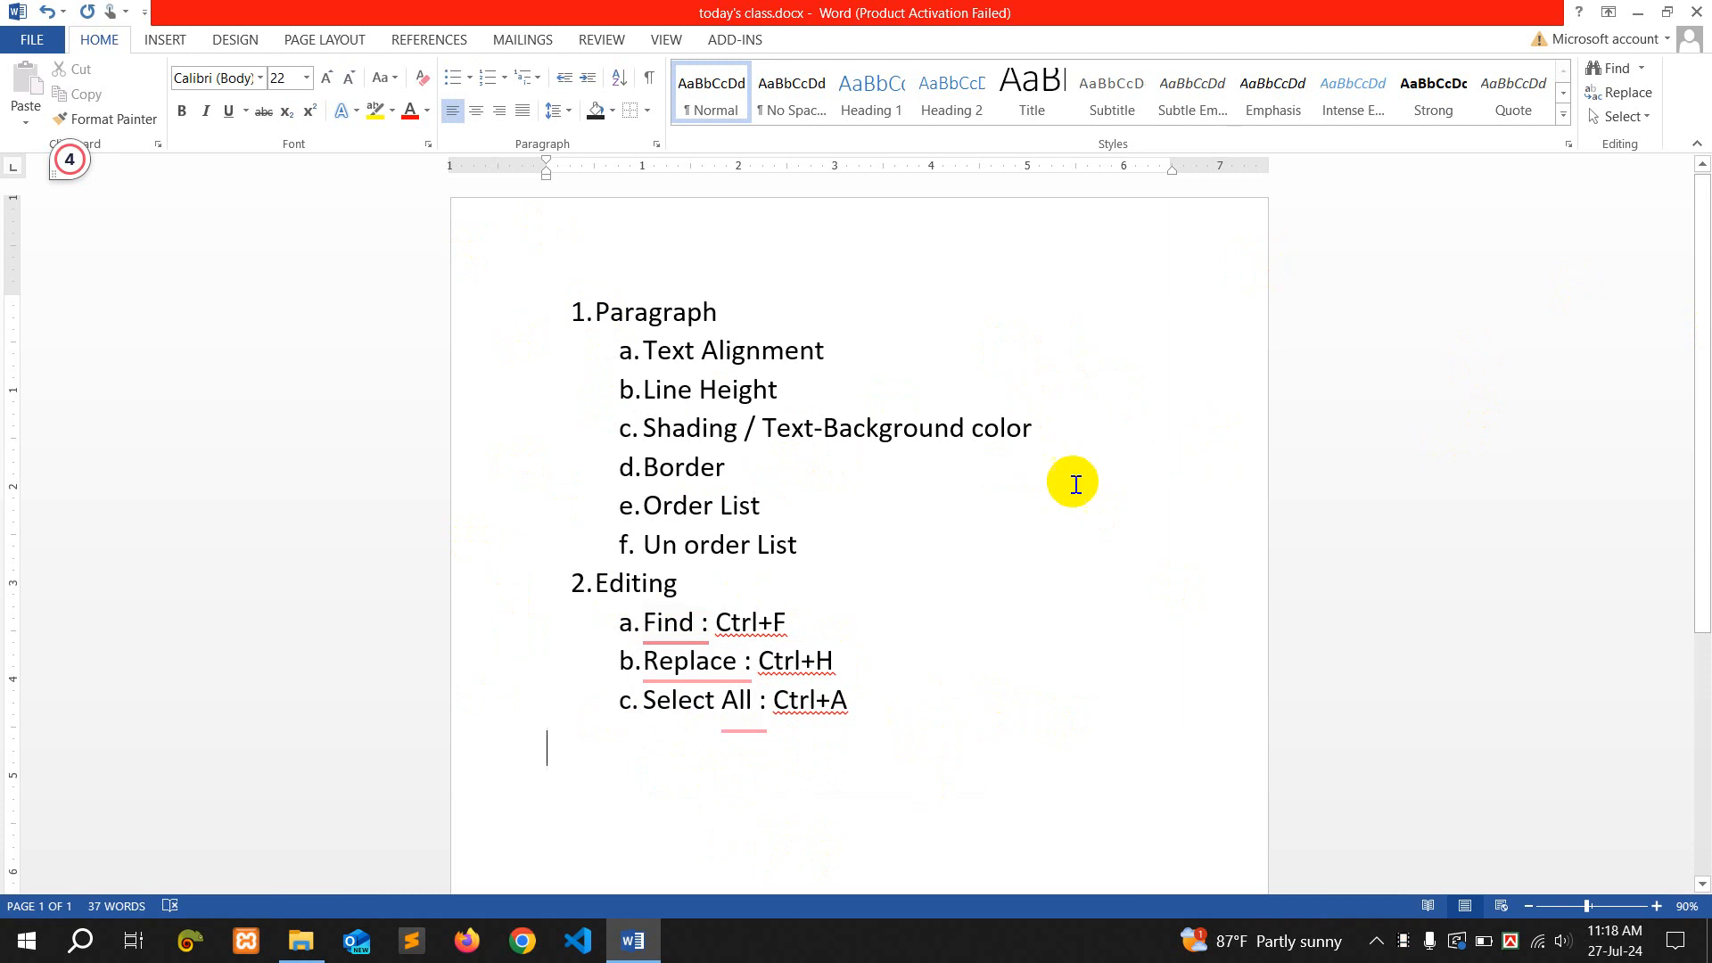
Search the document for "List", go to each match in turn, and close the search
{"action": "left_click", "coordinate": [1613, 69]}
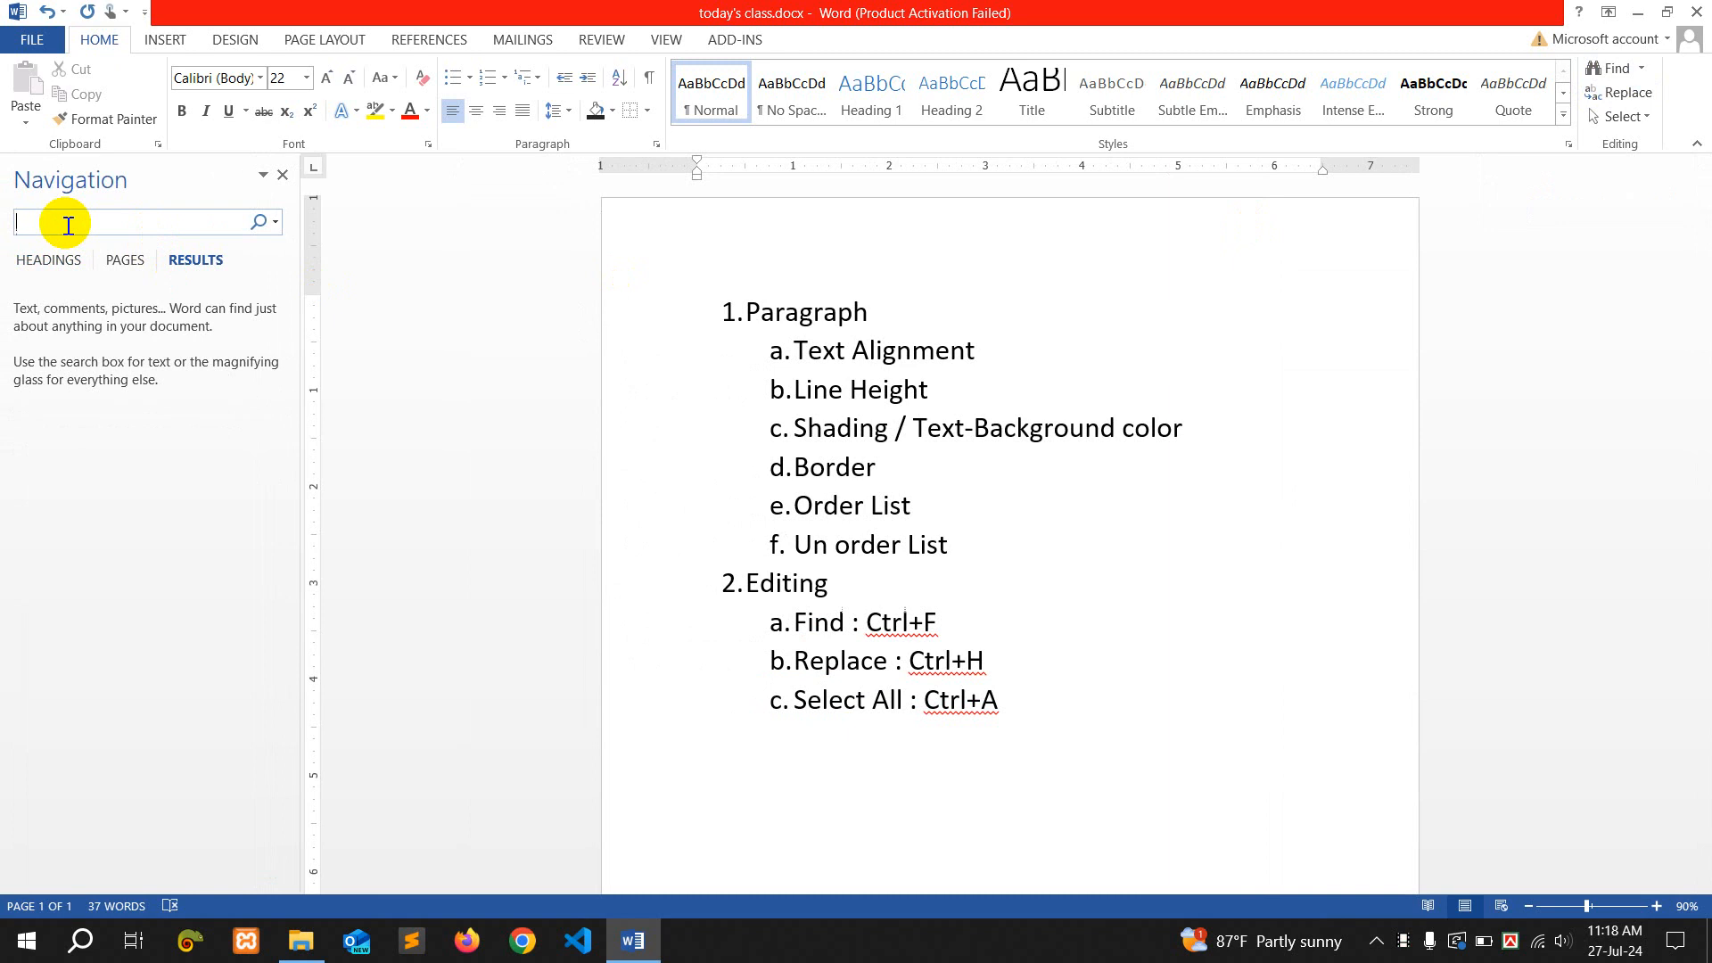
{"action": "type", "text": "List"}
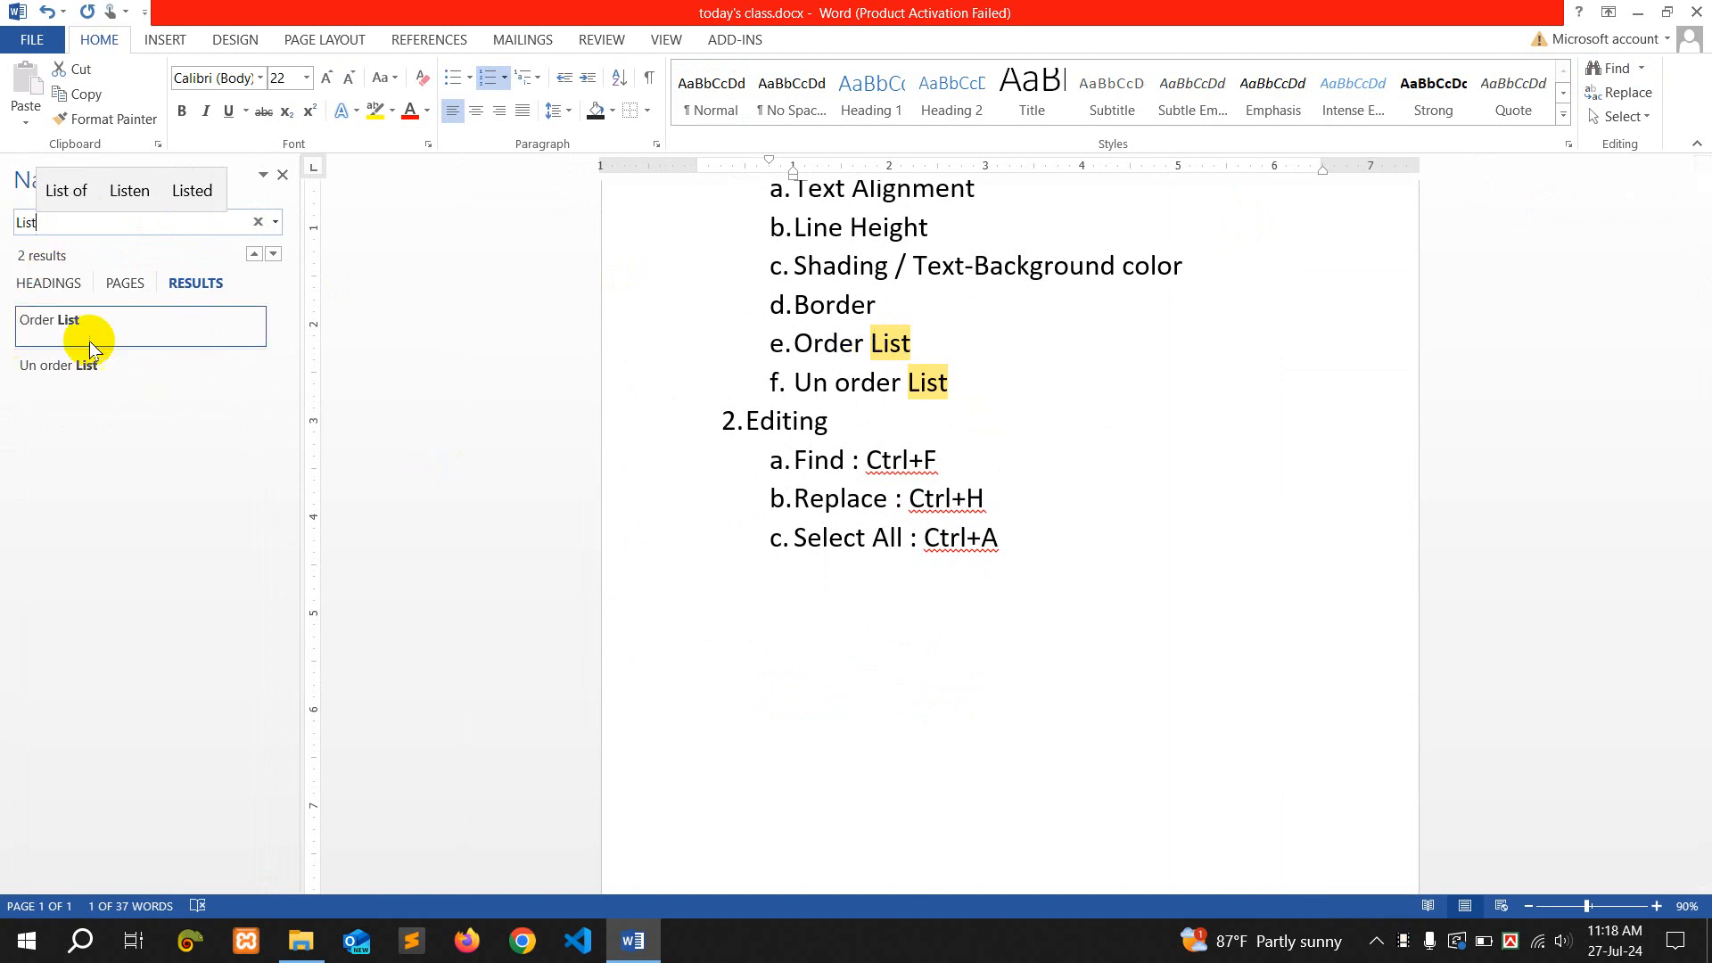
{"action": "left_click", "coordinate": [152, 330]}
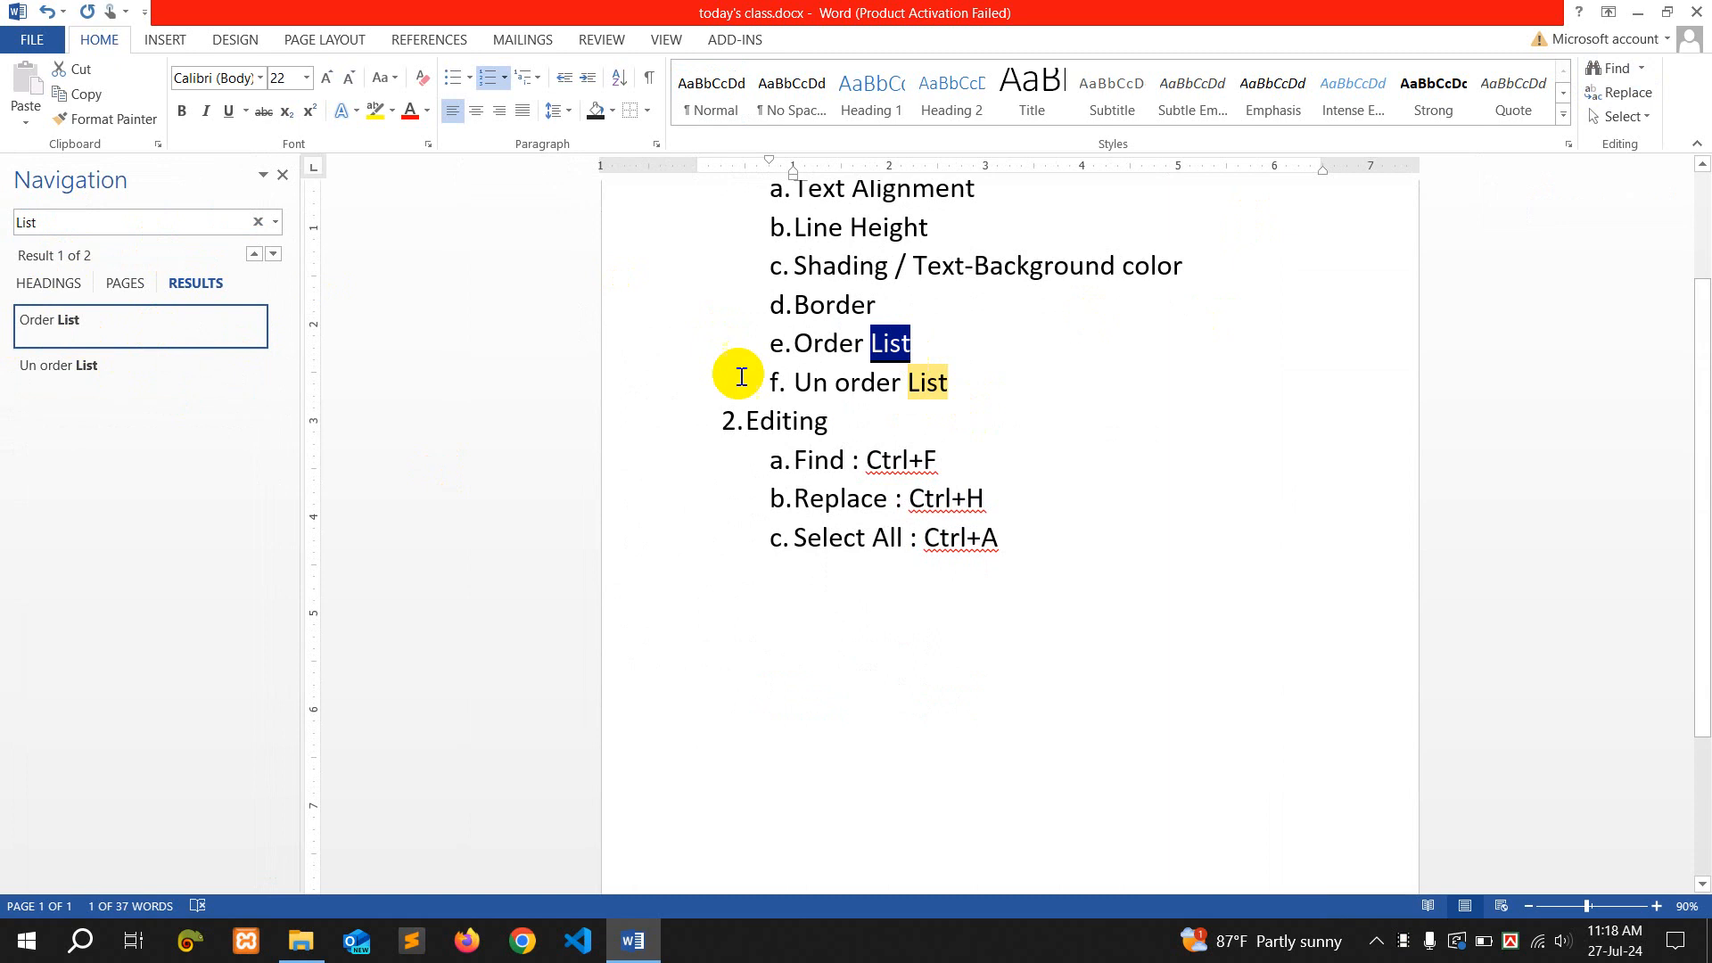
{"action": "left_click", "coordinate": [168, 367]}
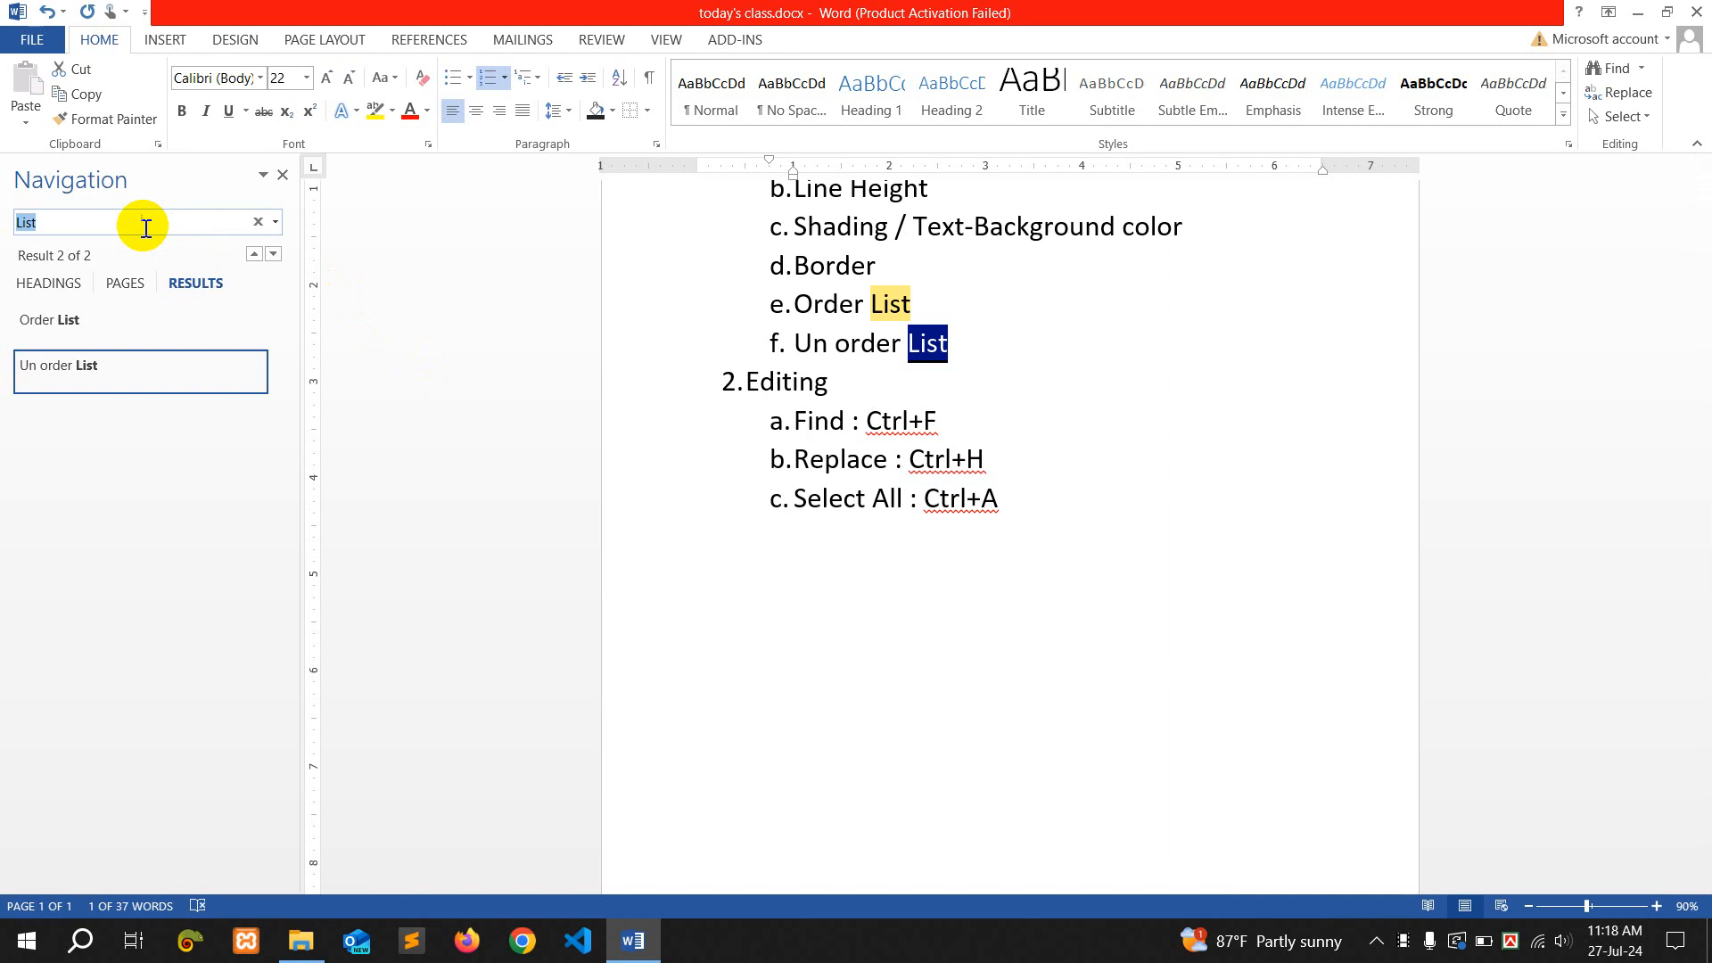
{"action": "left_click", "coordinate": [282, 175]}
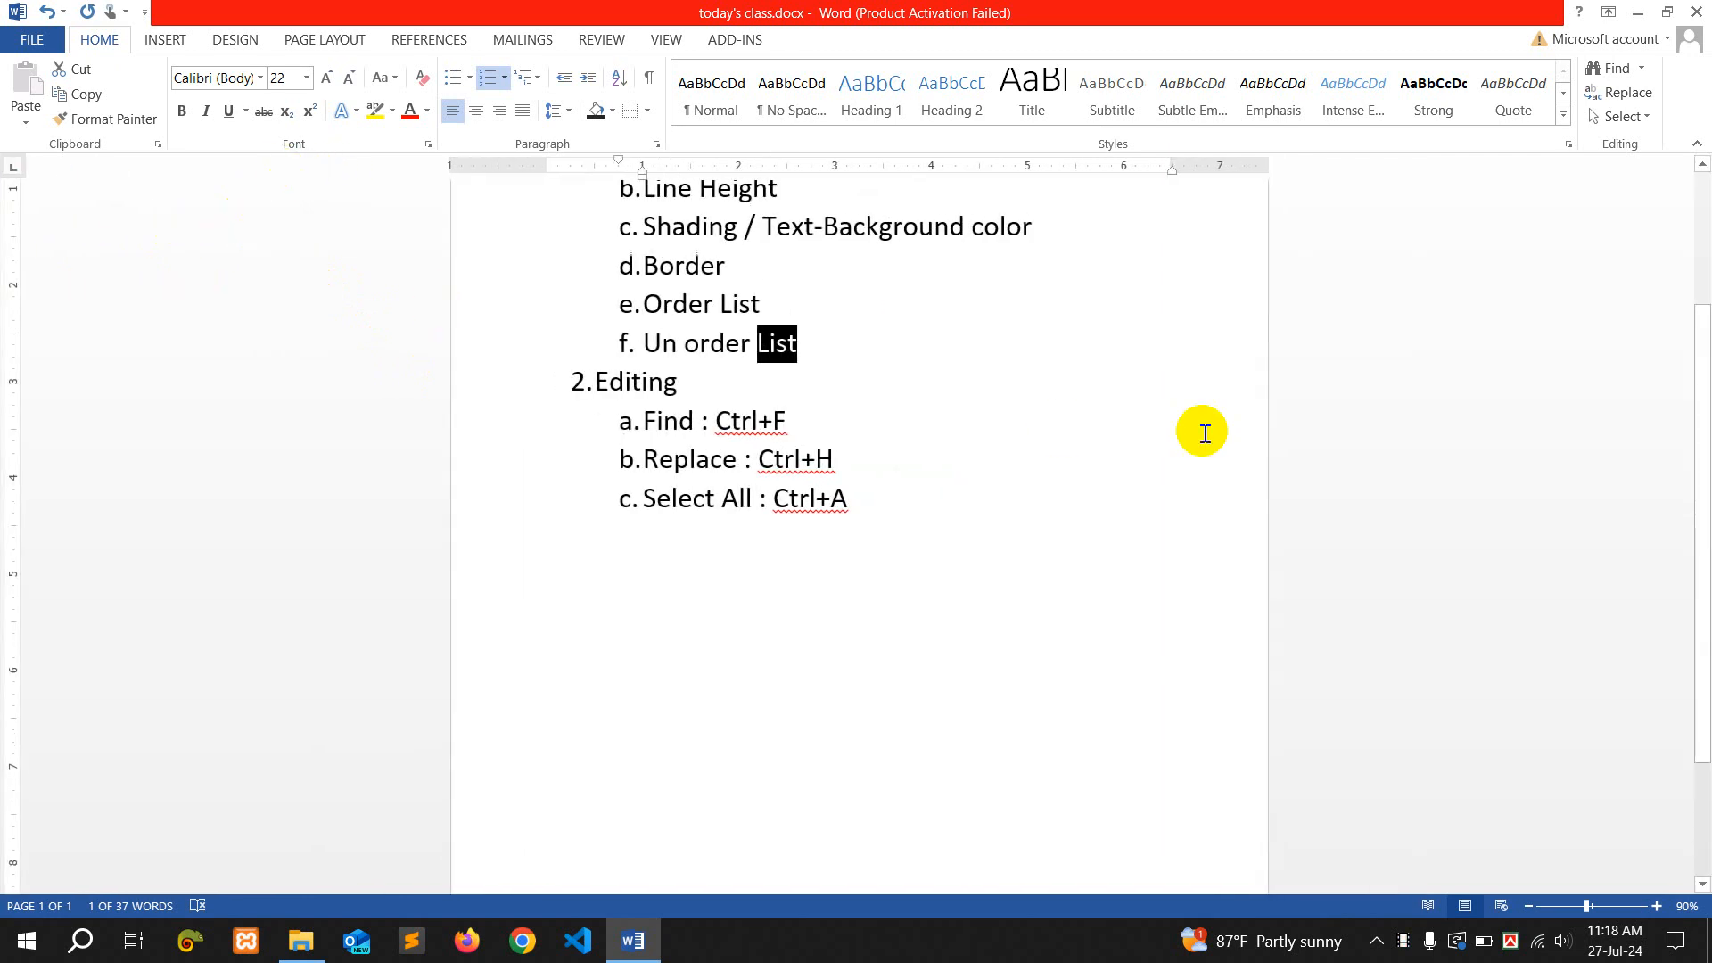
Start a new left-aligned paragraph below the list, leaving an empty line after the Select All entry
{"action": "left_click", "coordinate": [1121, 478]}
{"action": "scroll", "coordinate": [1078, 497], "scroll_direction": "up", "scroll_amount": 2}
{"action": "left_click", "coordinate": [894, 759]}
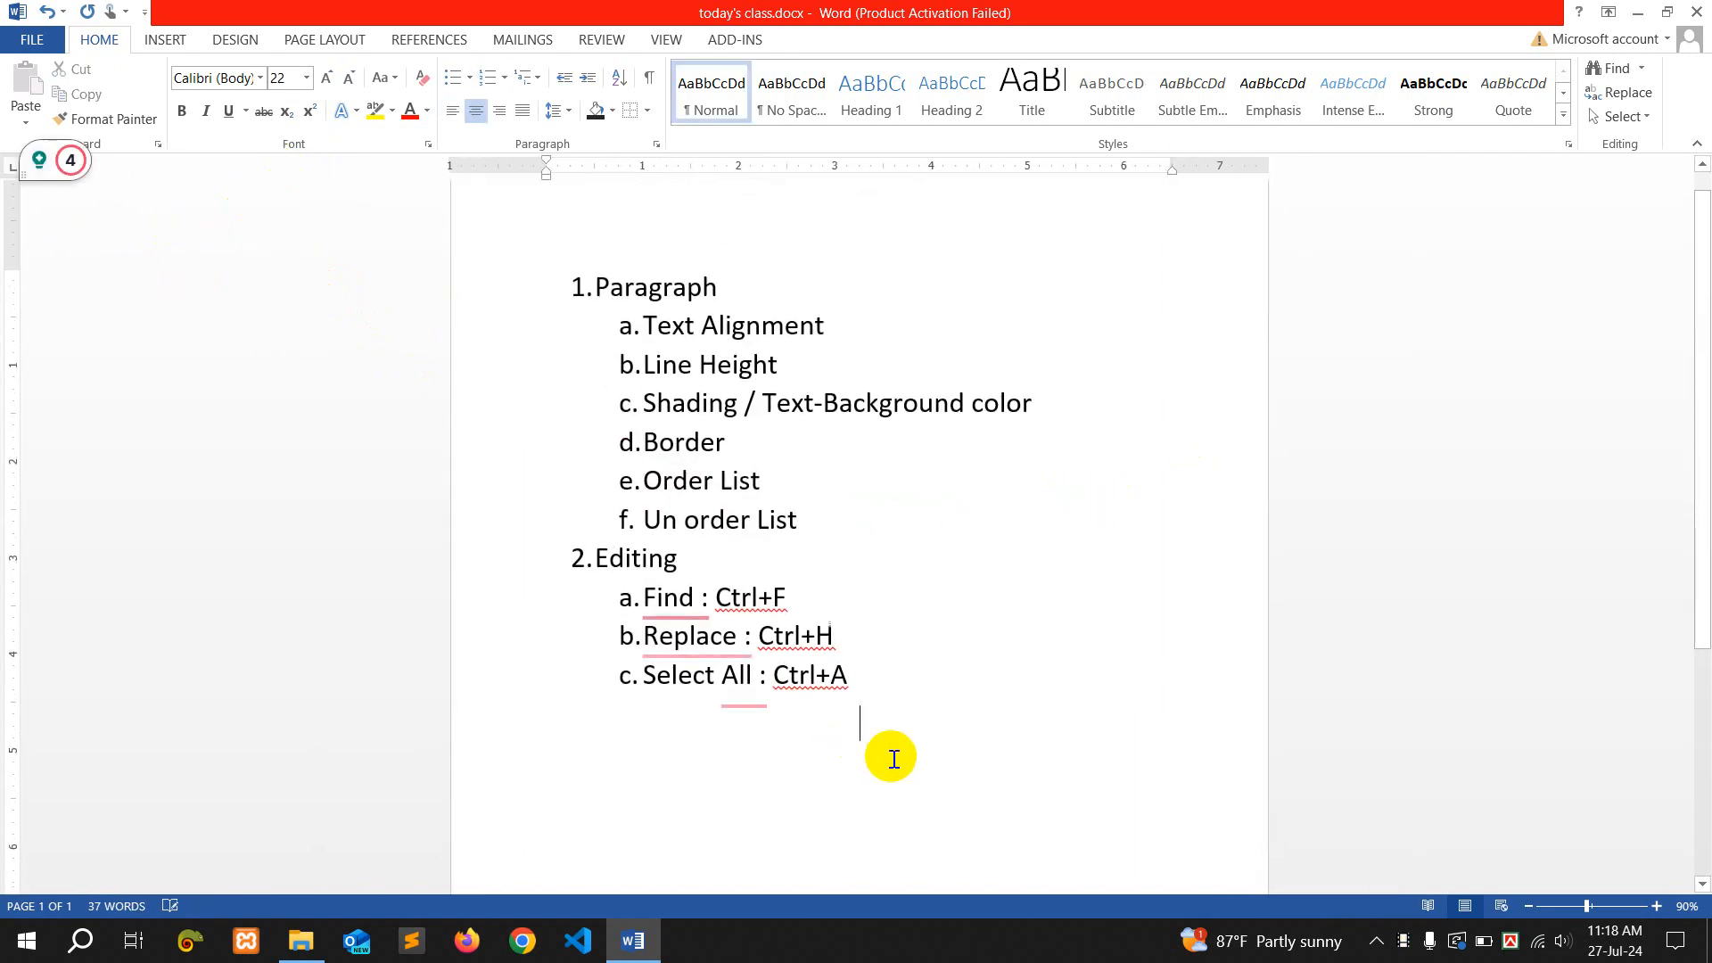
{"action": "key", "text": "Return"}
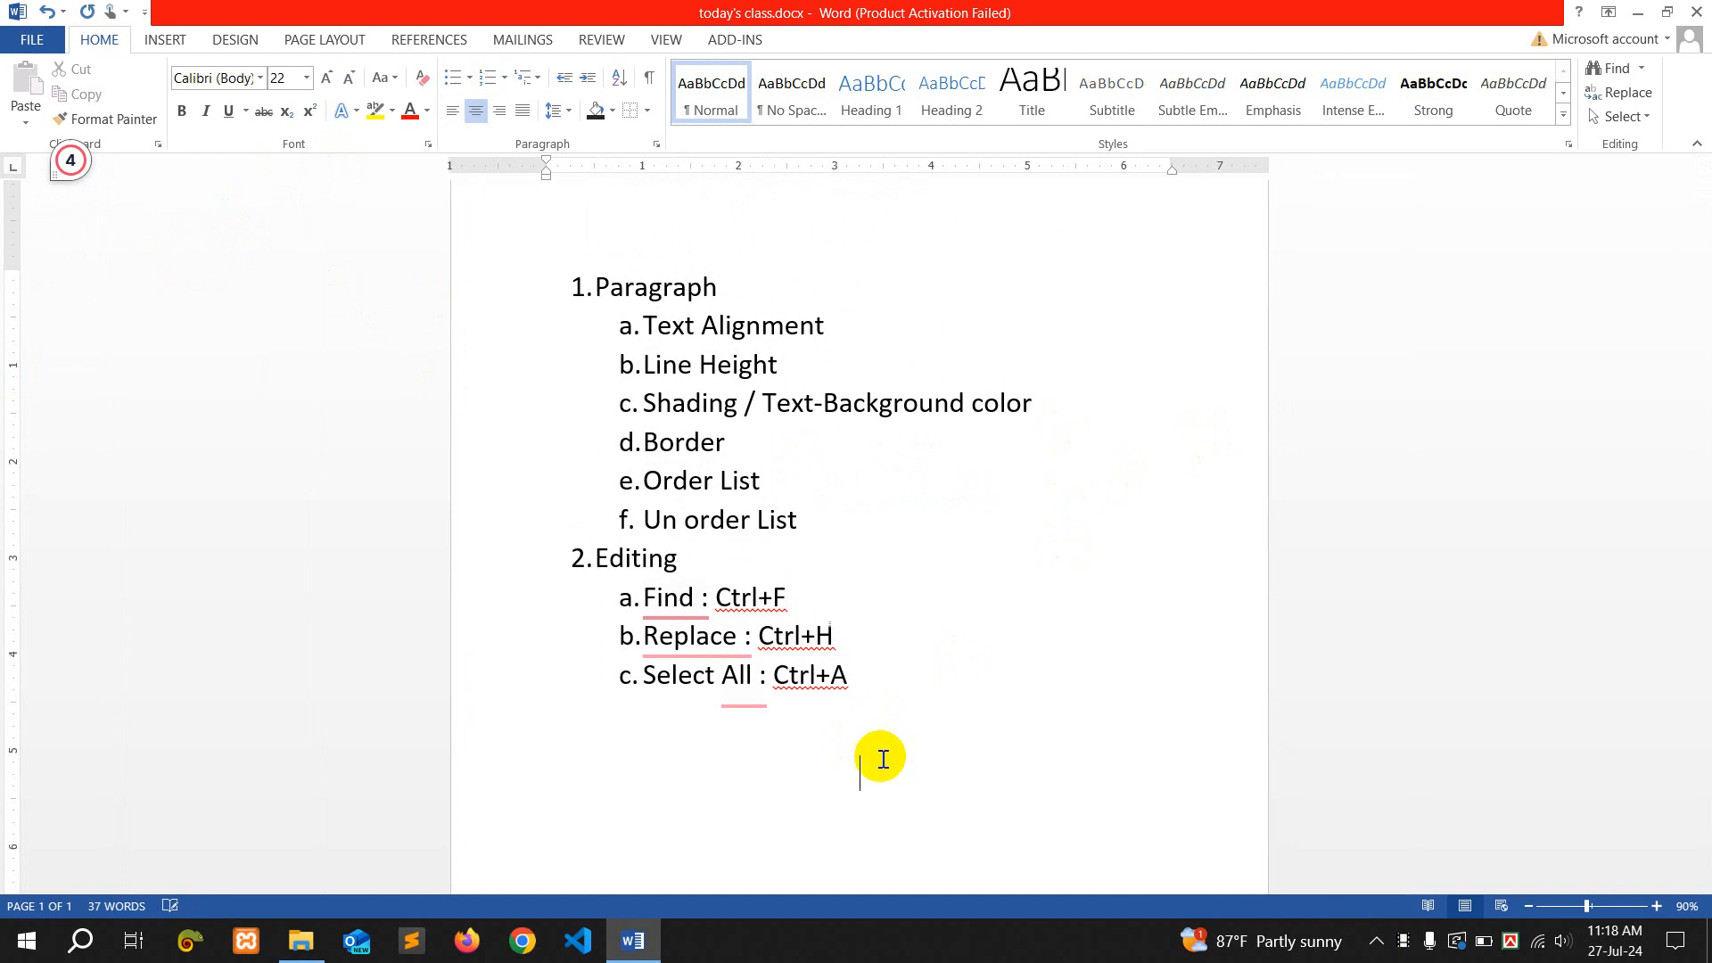
{"action": "left_click", "coordinate": [453, 110]}
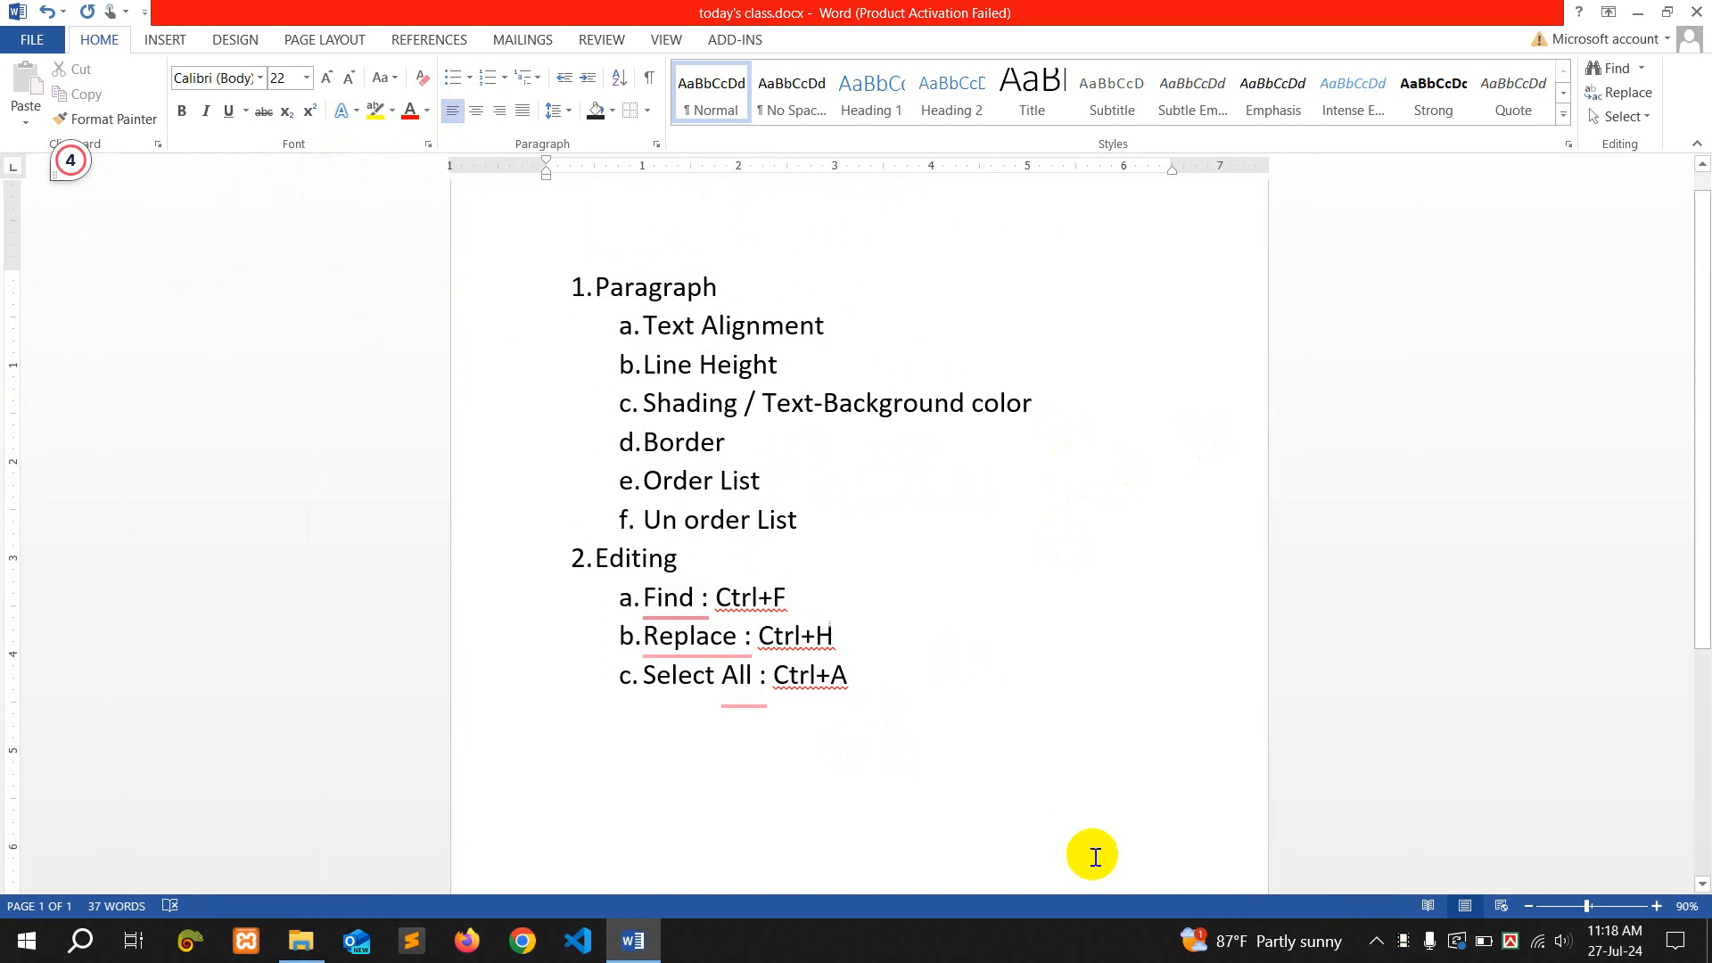
{"action": "type", "text": "=ra"}
{"action": "key", "text": "BackSpace"}
{"action": "key", "text": "BackSpace"}
{"action": "key", "text": "BackSpace"}
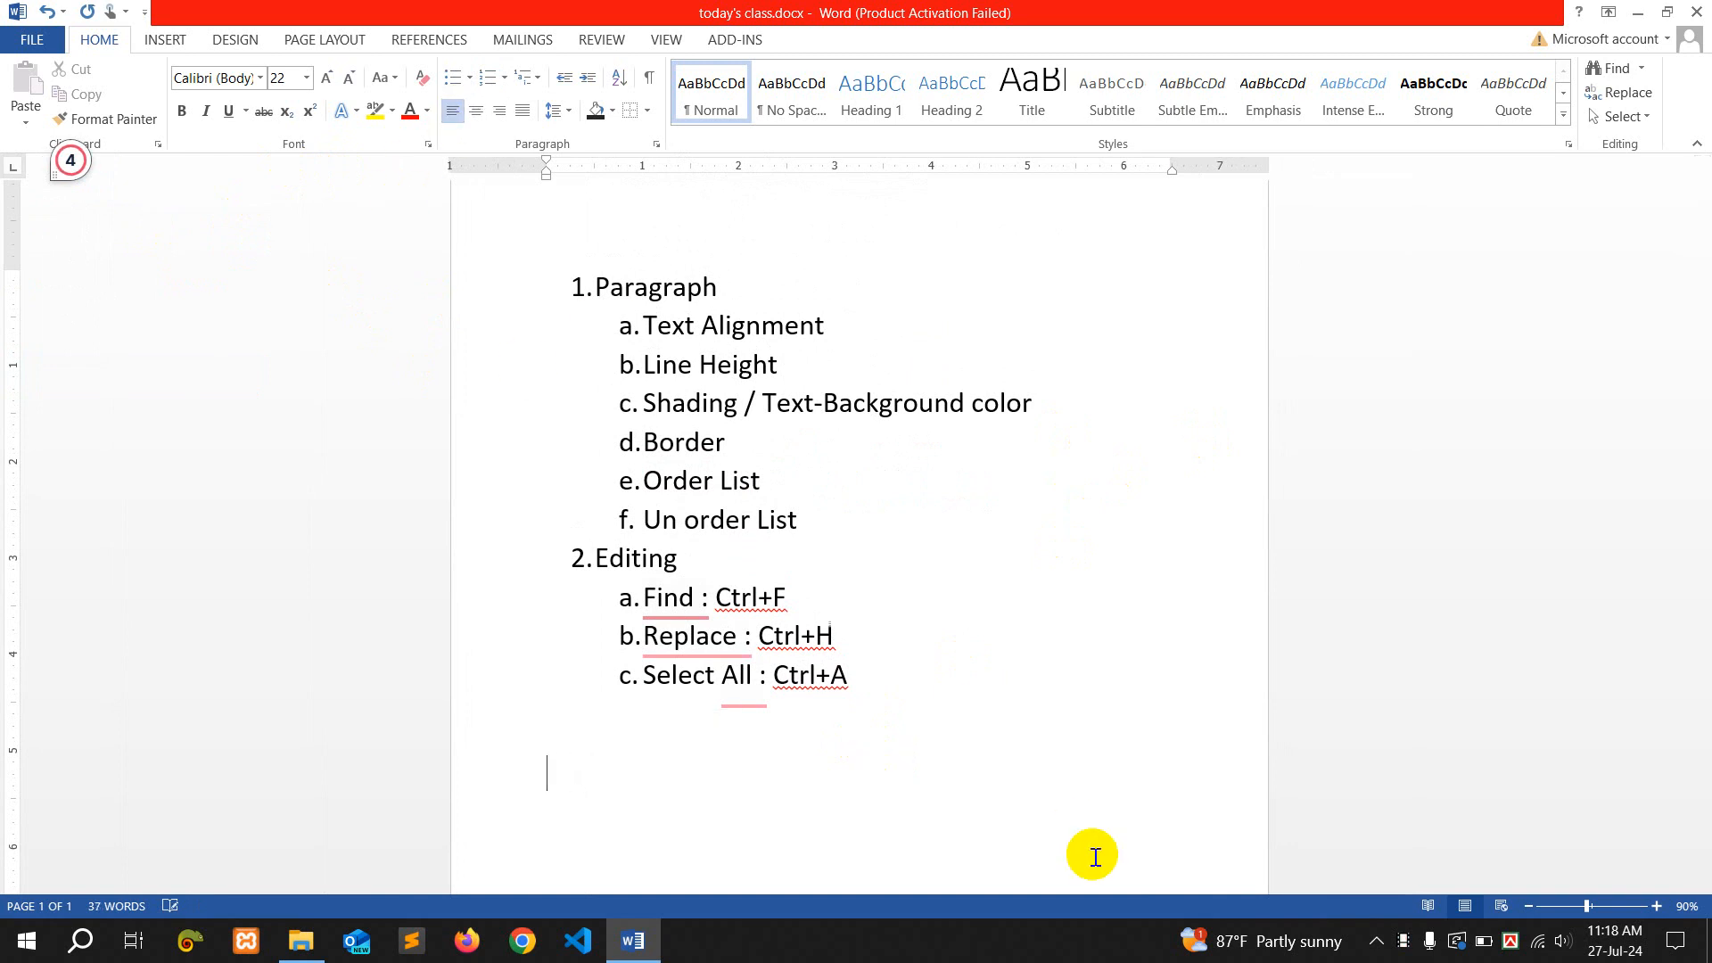
Write the sample sentence "Hi, Bangladesh. What about you?" in the empty paragraph below the list
{"action": "type", "text": "Ho"}
{"action": "key", "text": "BackSpace"}
{"action": "type", "text": "i"}
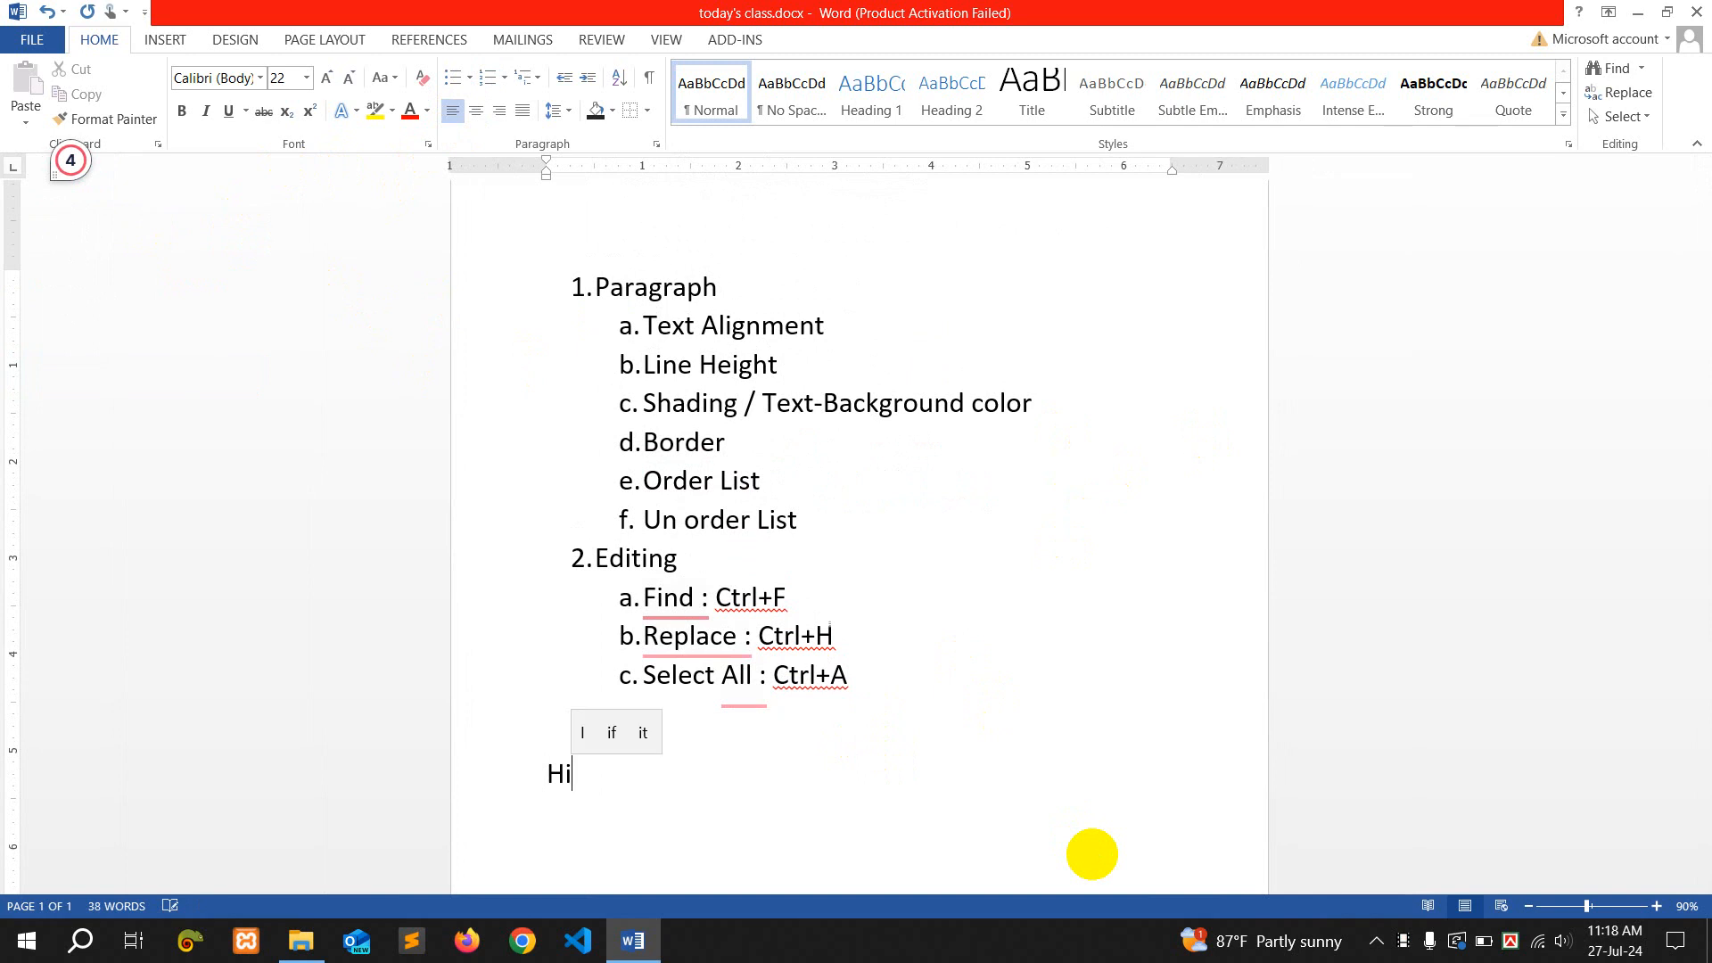
{"action": "type", "text": ", Ba"}
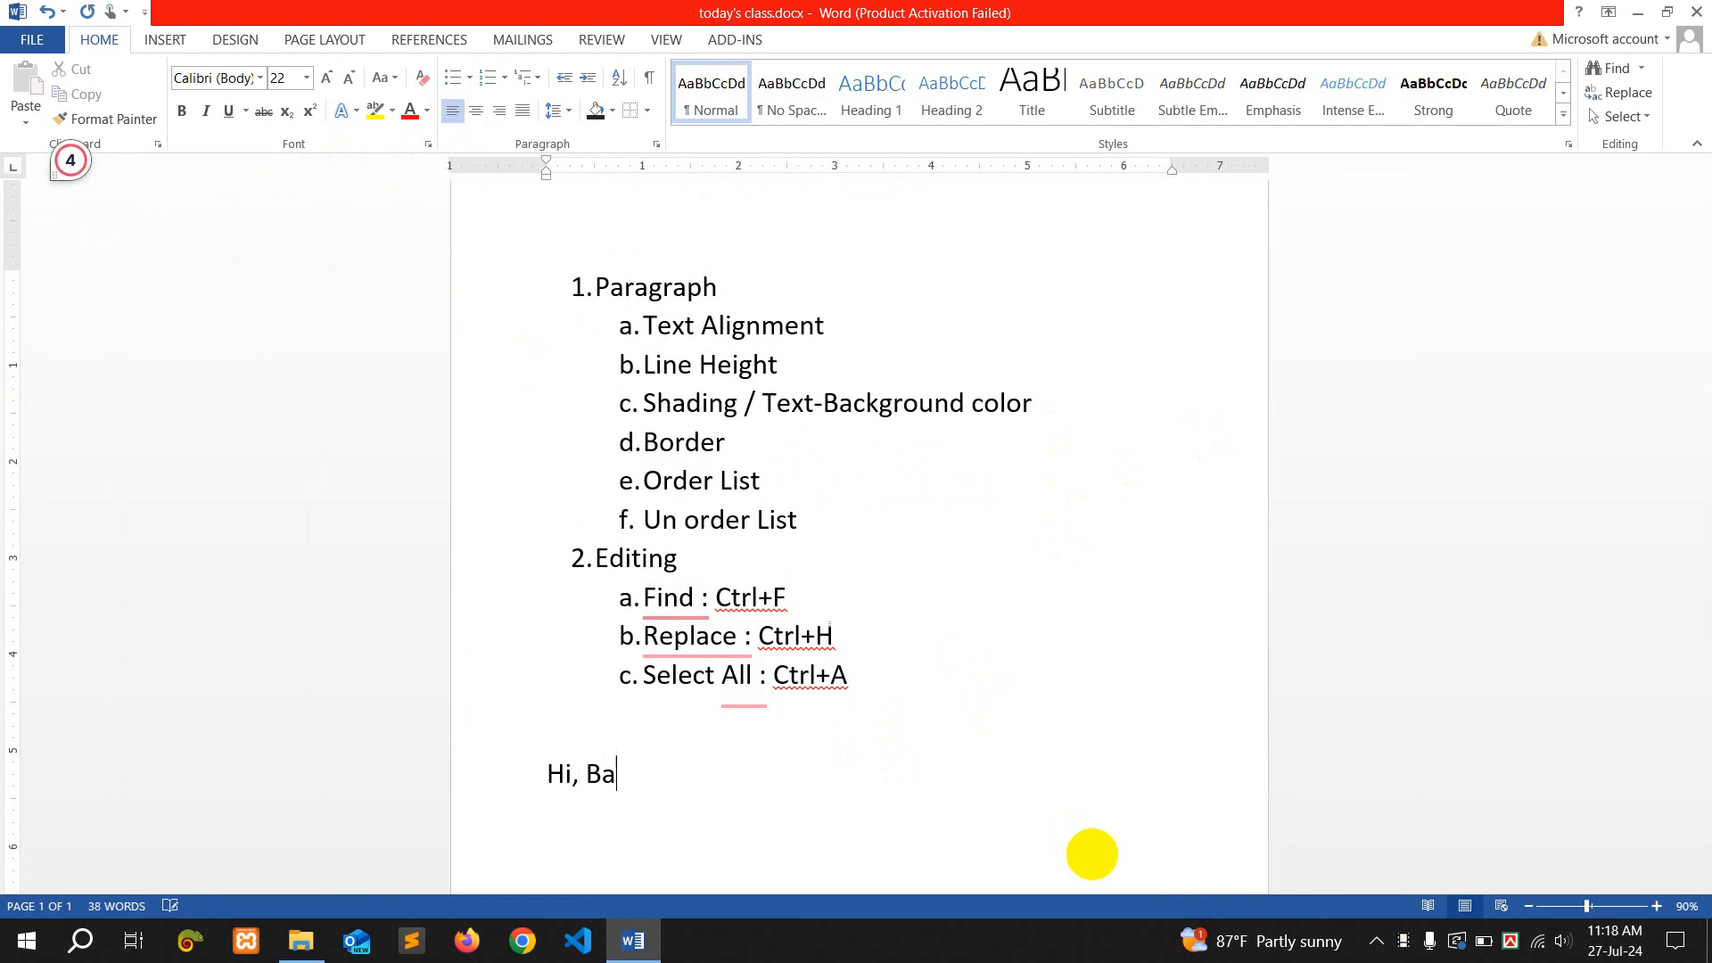
{"action": "type", "text": "n"}
{"action": "key", "text": "BackSpace"}
{"action": "type", "text": "ng"}
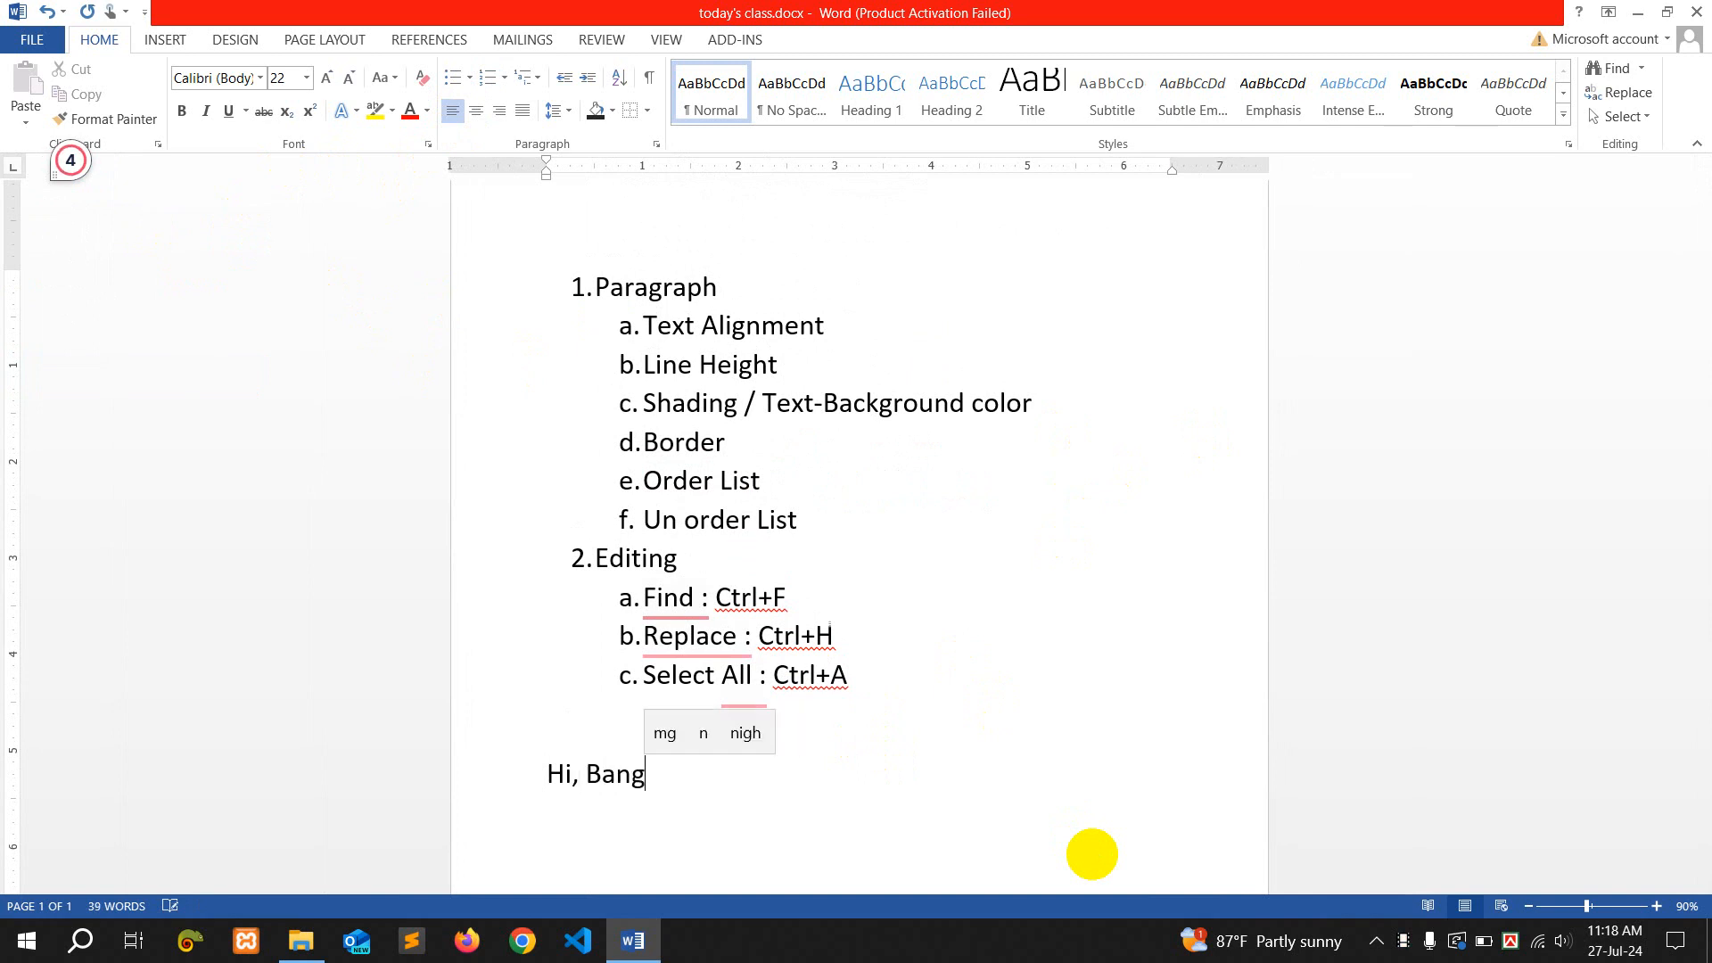
{"action": "type", "text": "ladesh"}
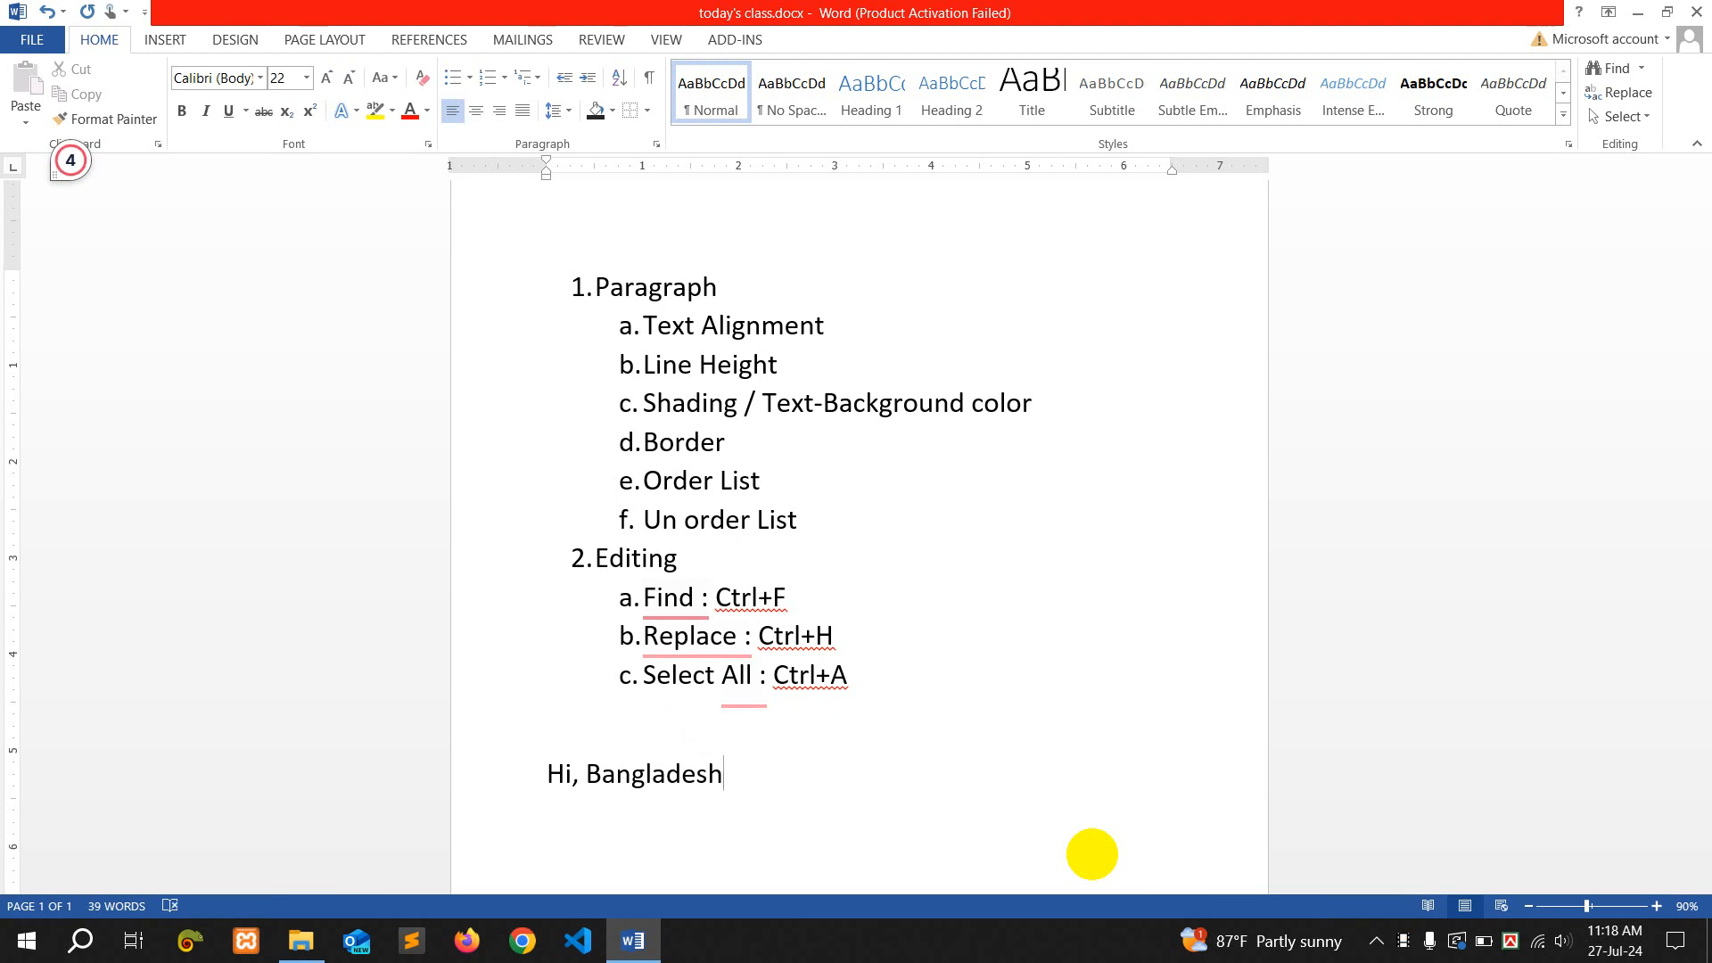
{"action": "type", "text": ". H"}
{"action": "key", "text": "BackSpace"}
{"action": "type", "text": "W"}
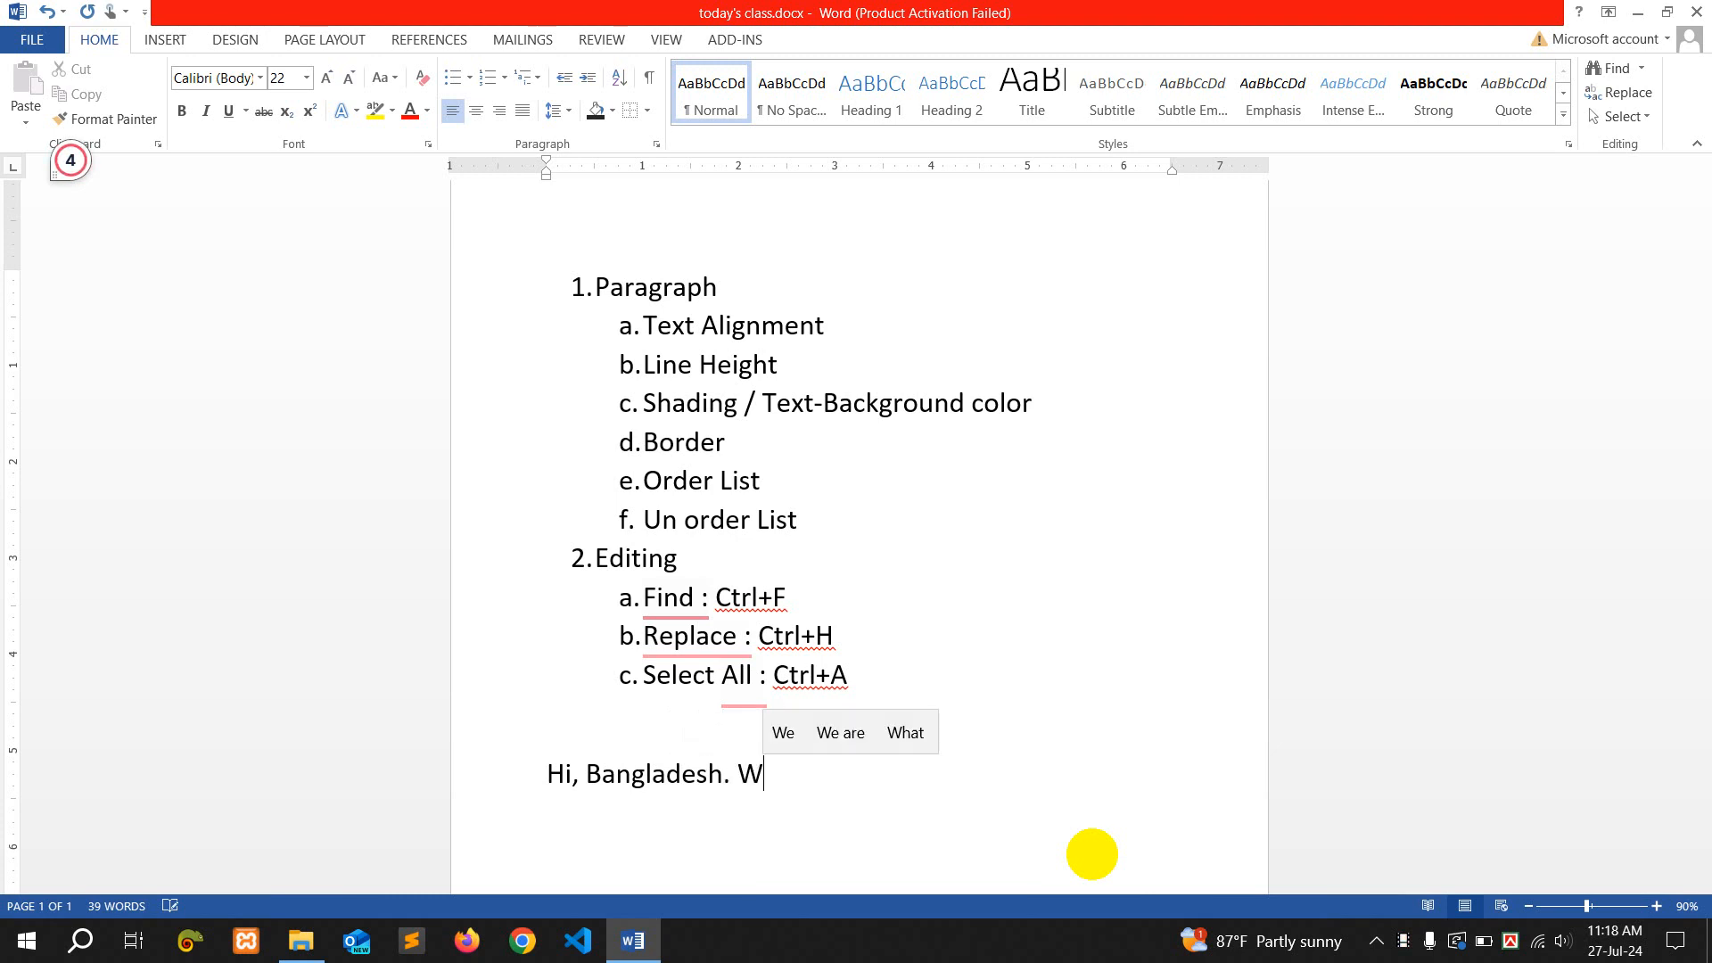
{"action": "type", "text": "hat about "}
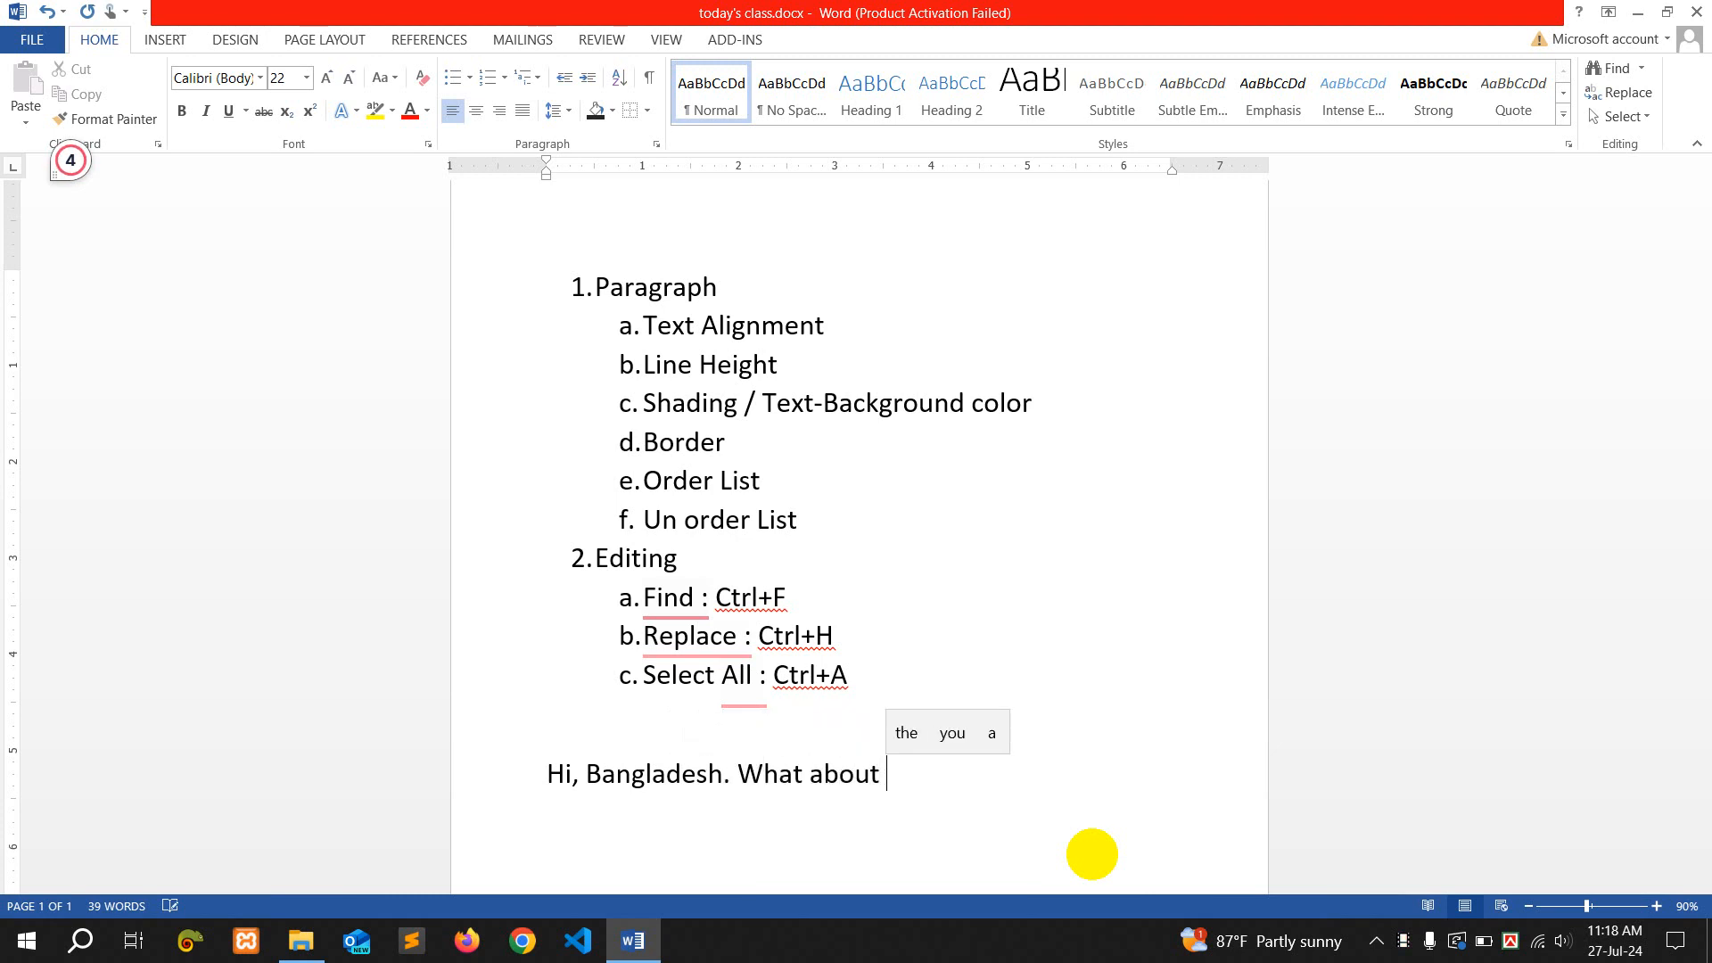
{"action": "type", "text": "you?"}
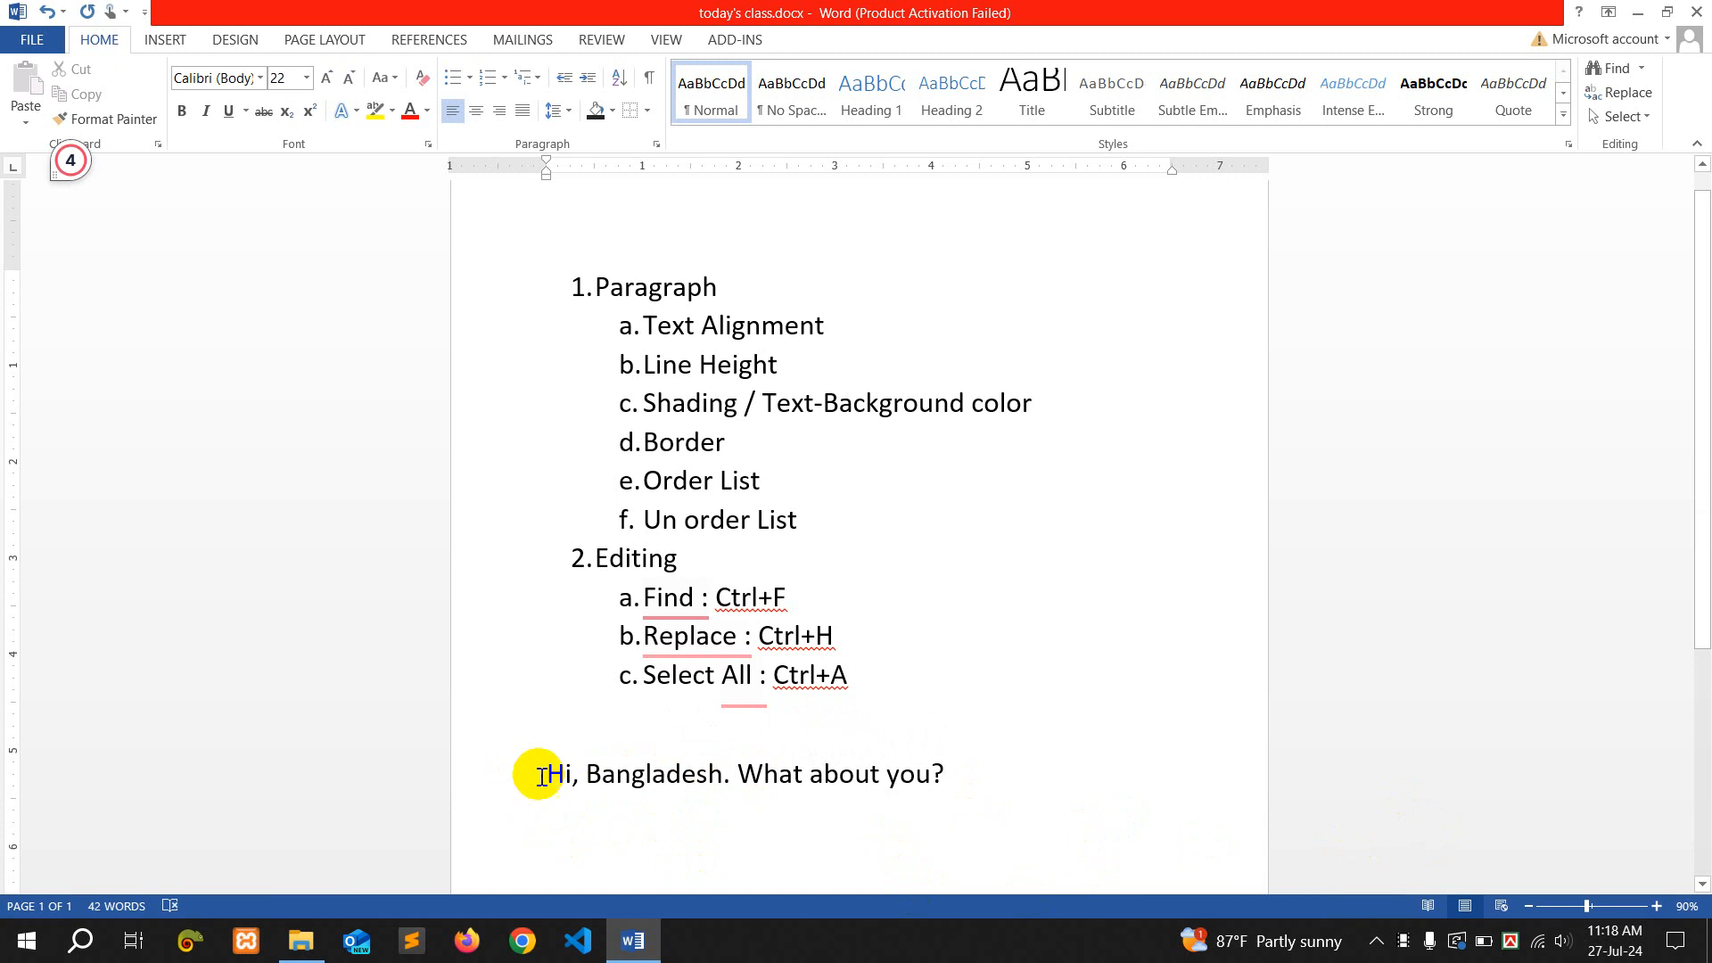
Copy the "Hi, Bangladesh. What about you?" line and paste it three times below the original
{"action": "left_click_drag", "start_coordinate": [546, 774], "coordinate": [975, 773]}
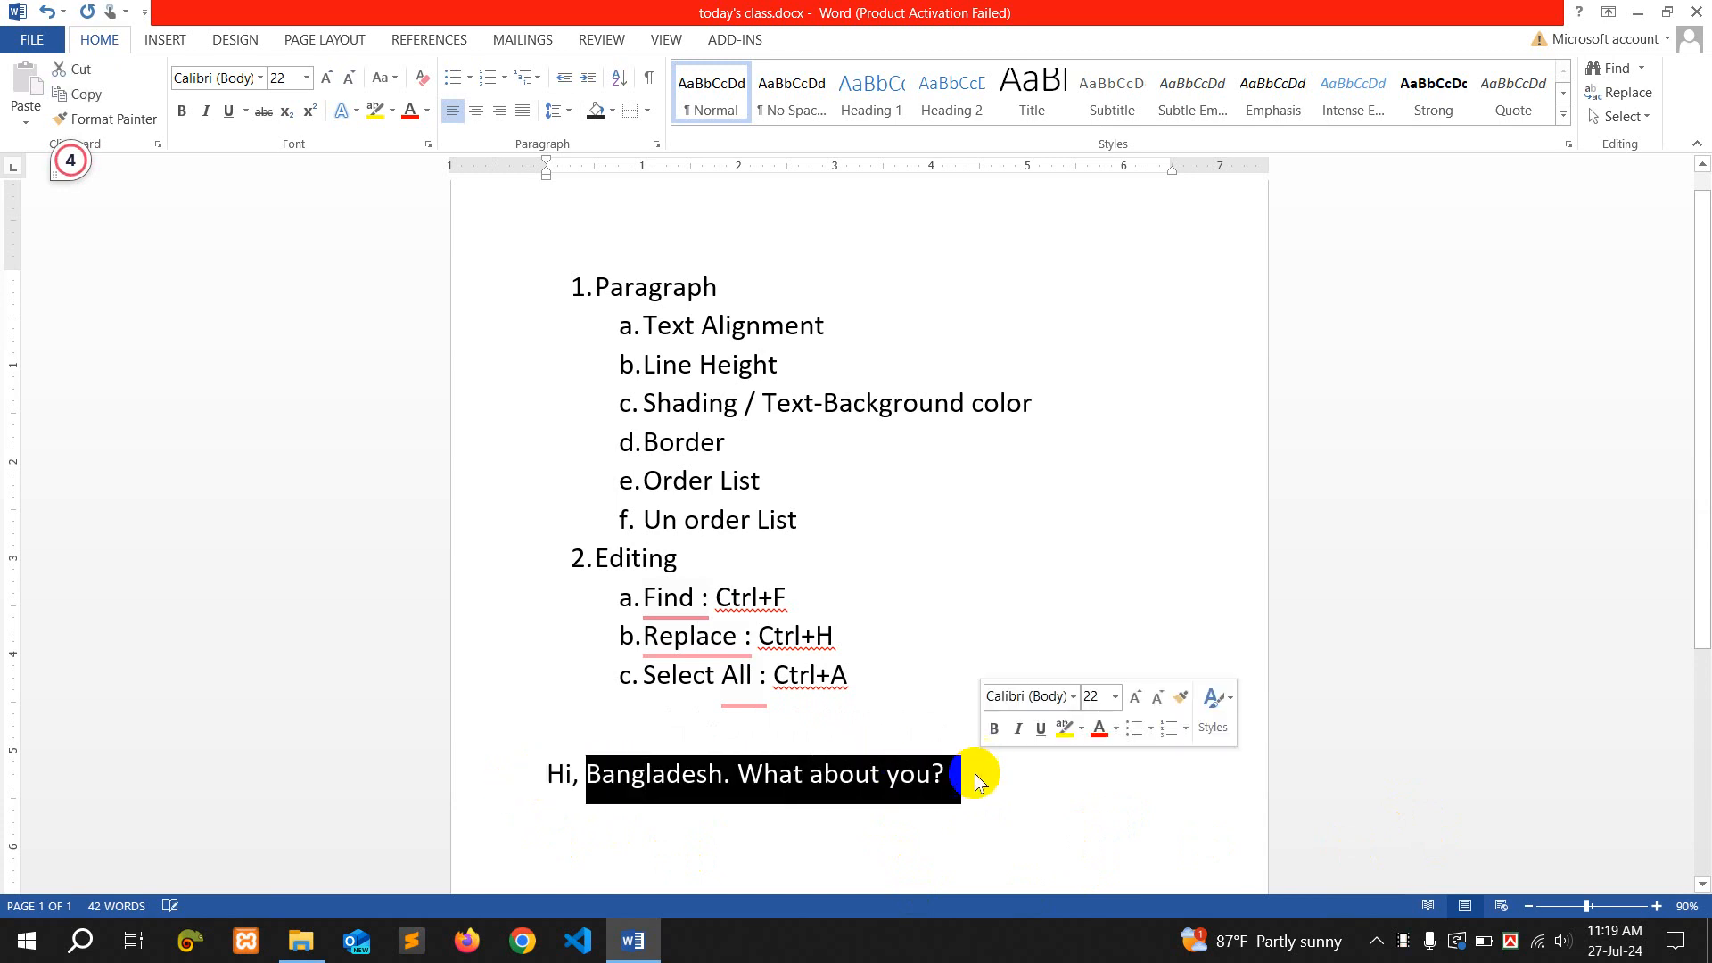
{"action": "left_click", "coordinate": [969, 780]}
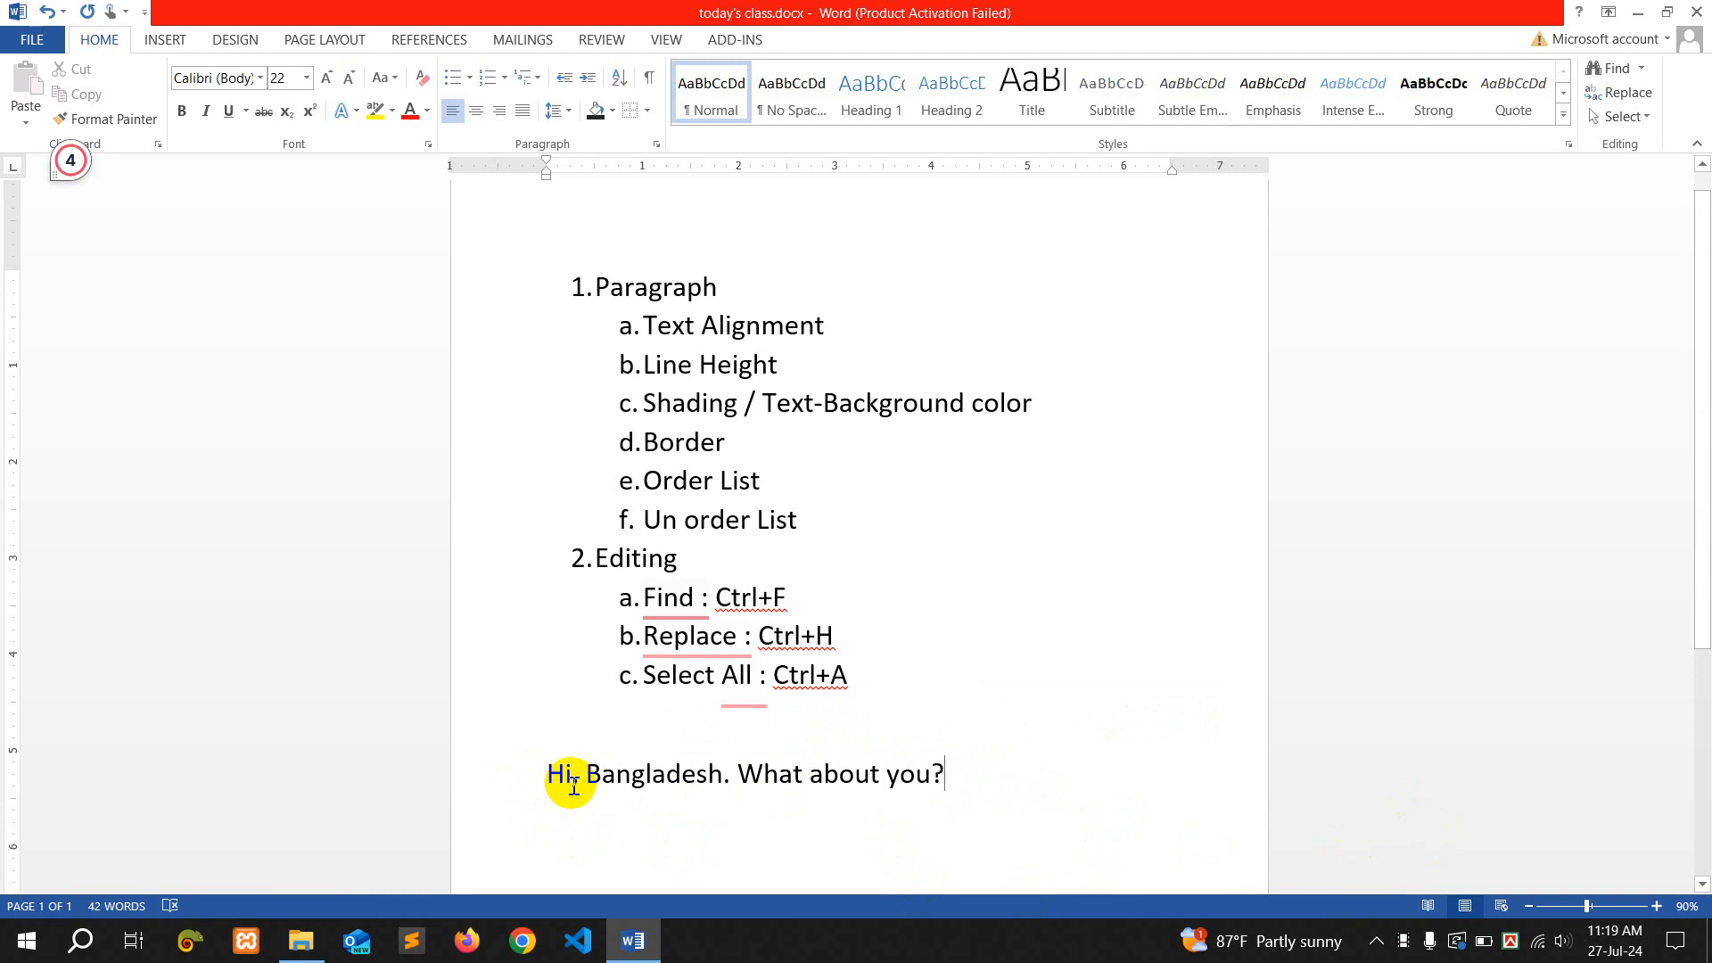
{"action": "left_click_drag", "start_coordinate": [948, 776], "coordinate": [535, 776]}
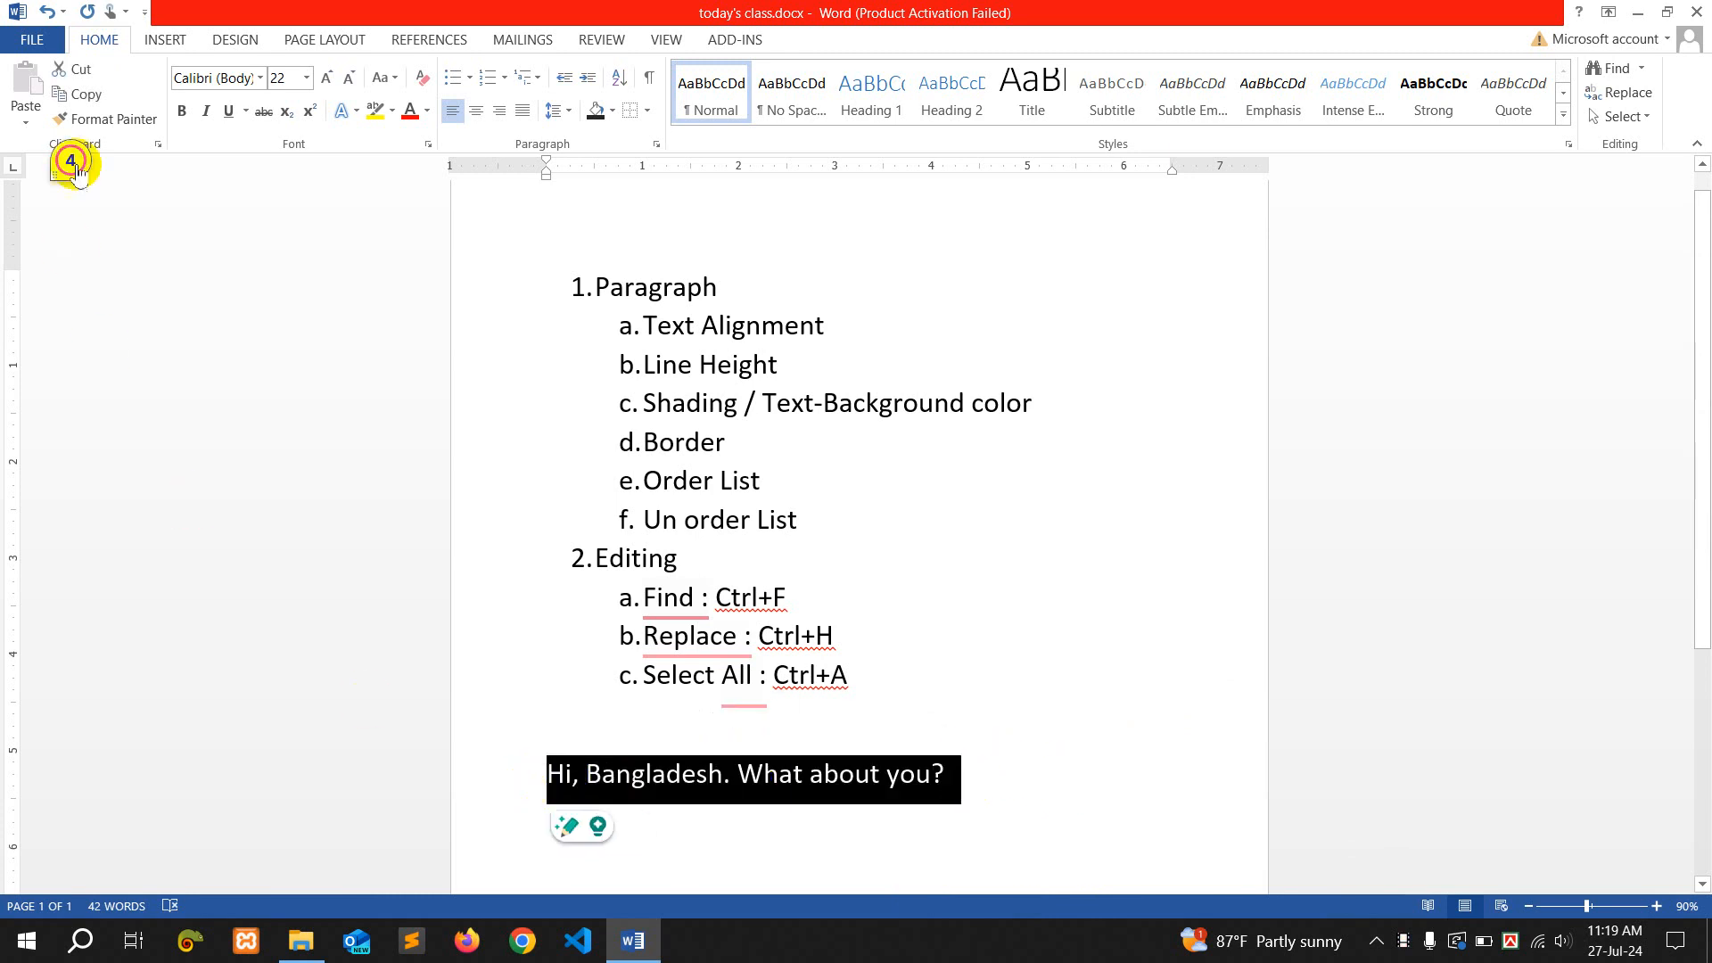
{"action": "left_click", "coordinate": [87, 97]}
{"action": "left_click", "coordinate": [996, 809]}
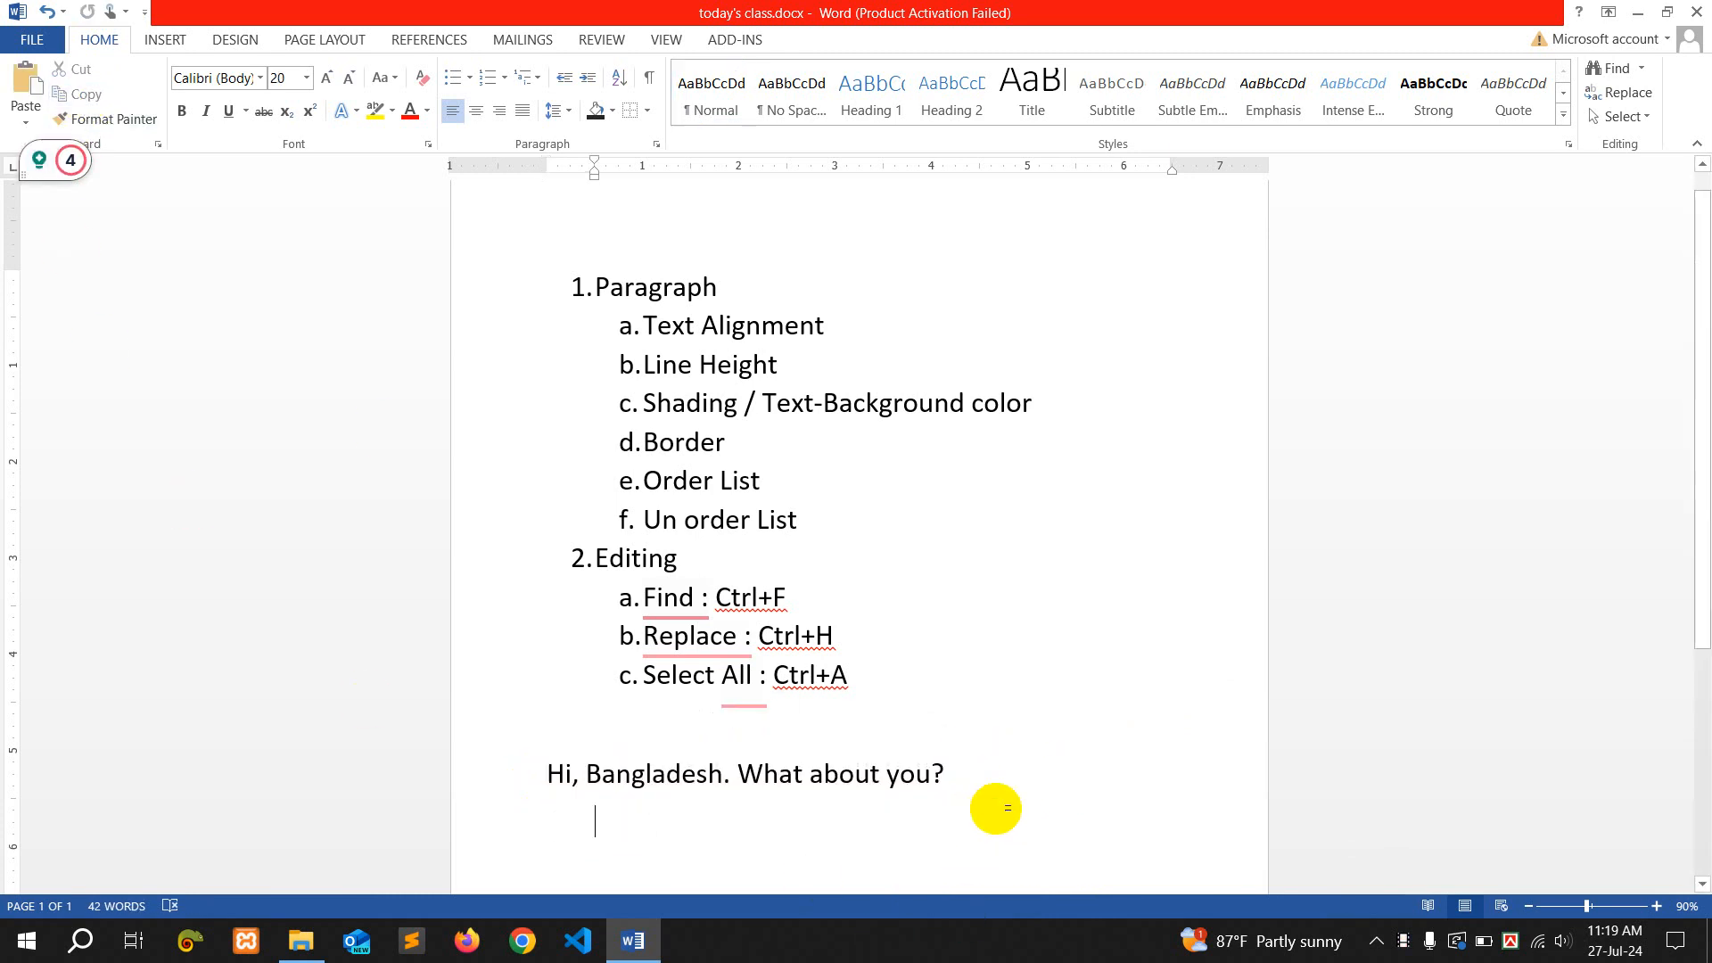
{"action": "key", "text": "ctrl+v"}
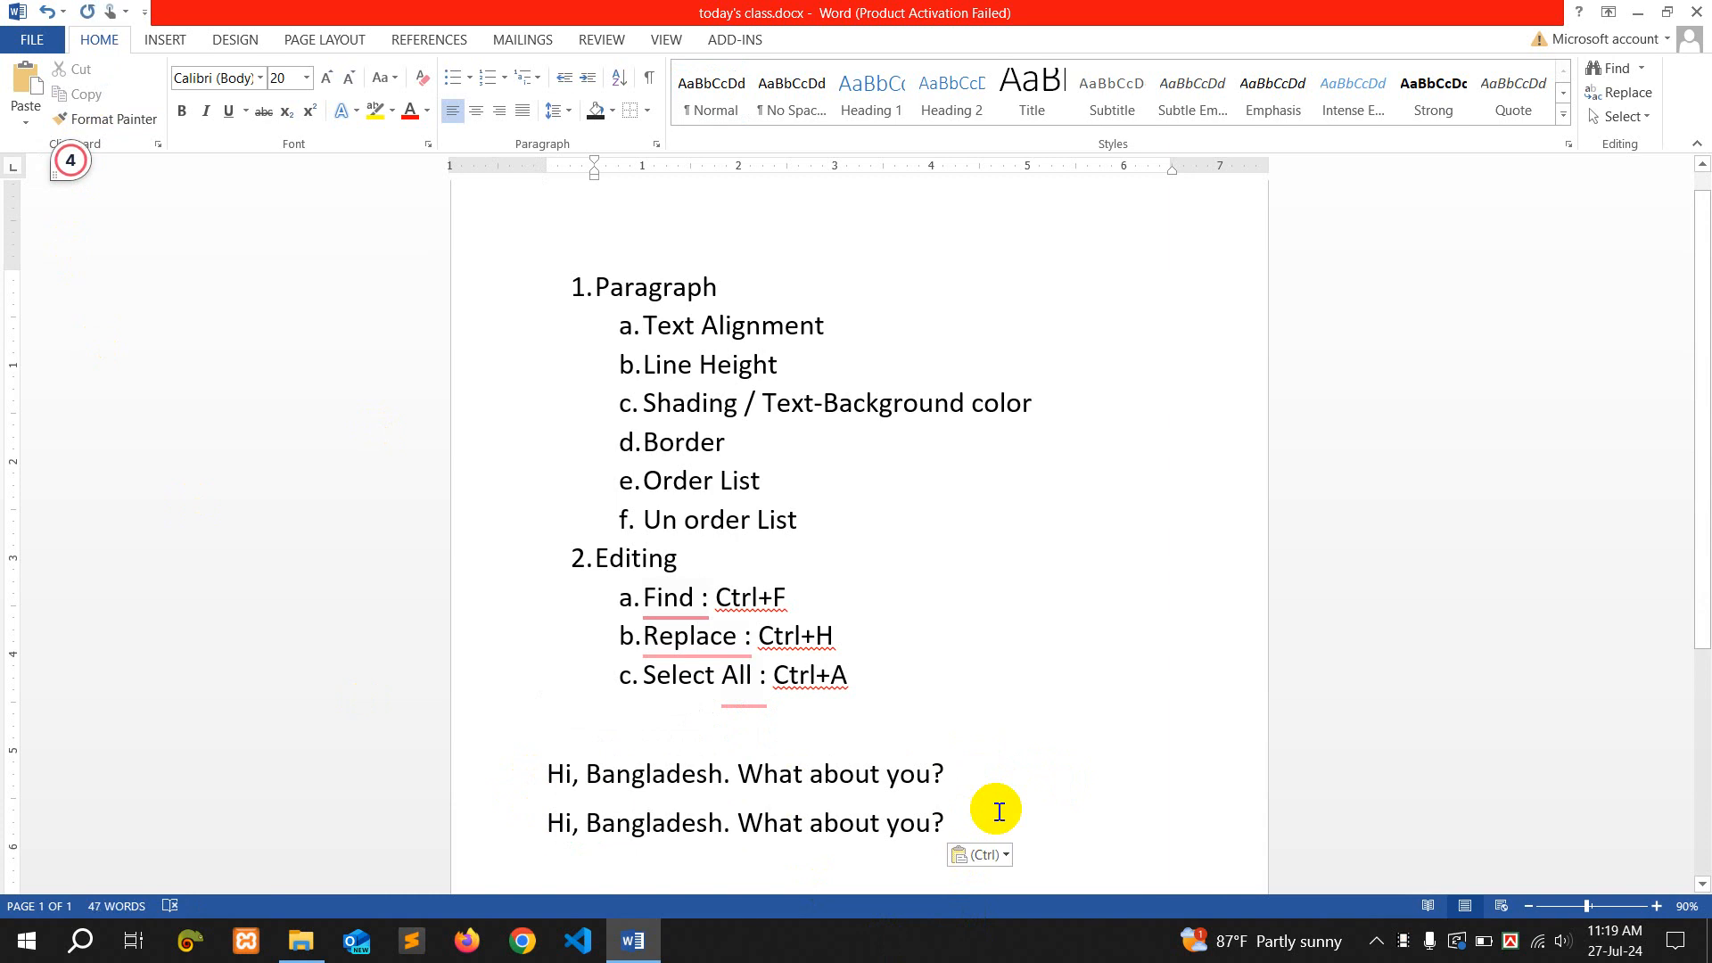
{"action": "key", "text": "ctrl+v"}
{"action": "key", "text": "ctrl+v"}
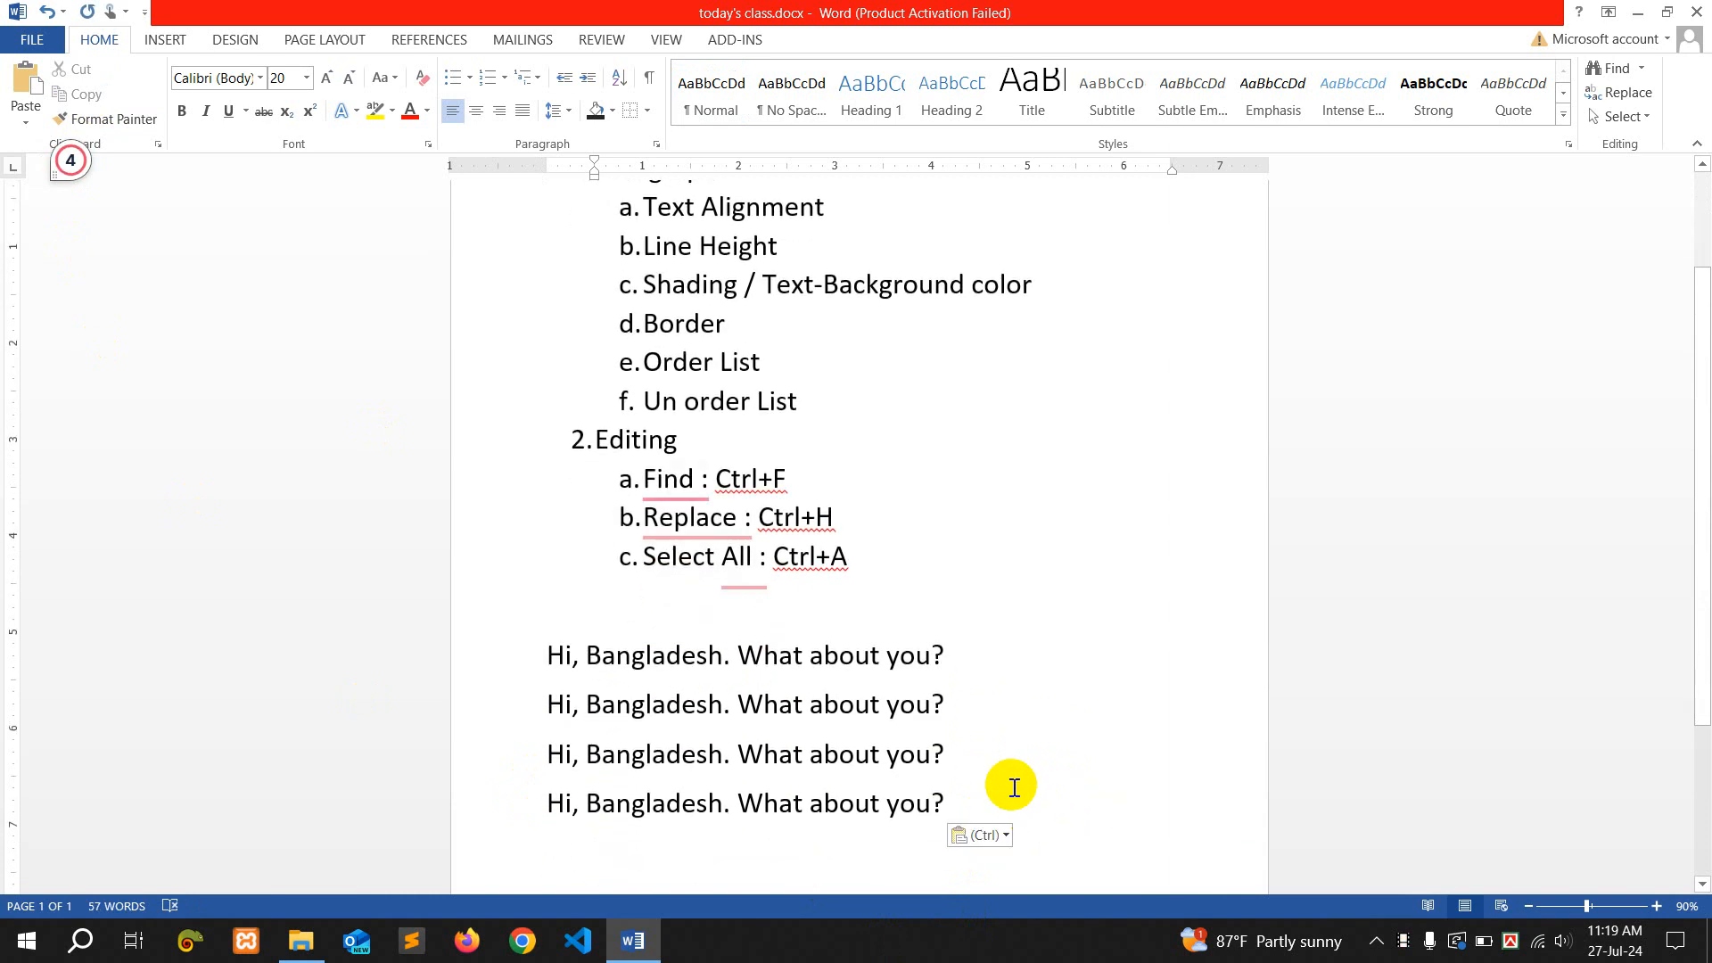
Replace every "Bangladesh" in the document with "Japan" and close the Find and Replace dialog
{"action": "left_click", "coordinate": [1014, 787]}
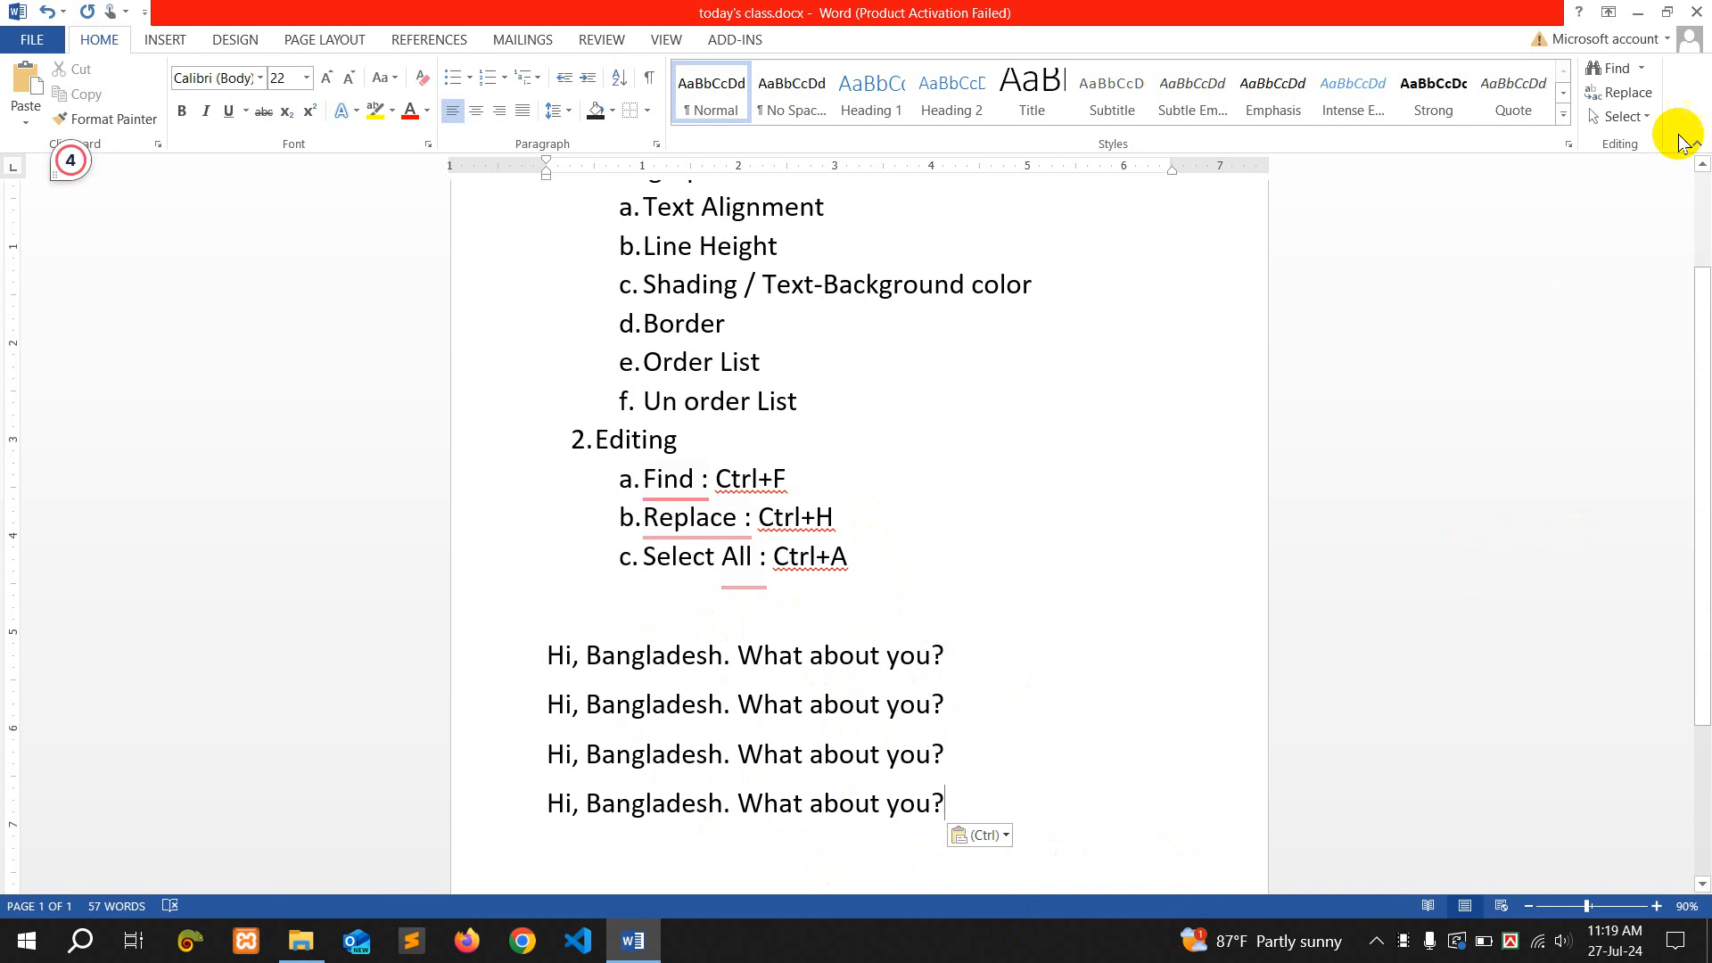
{"action": "left_click", "coordinate": [1645, 90]}
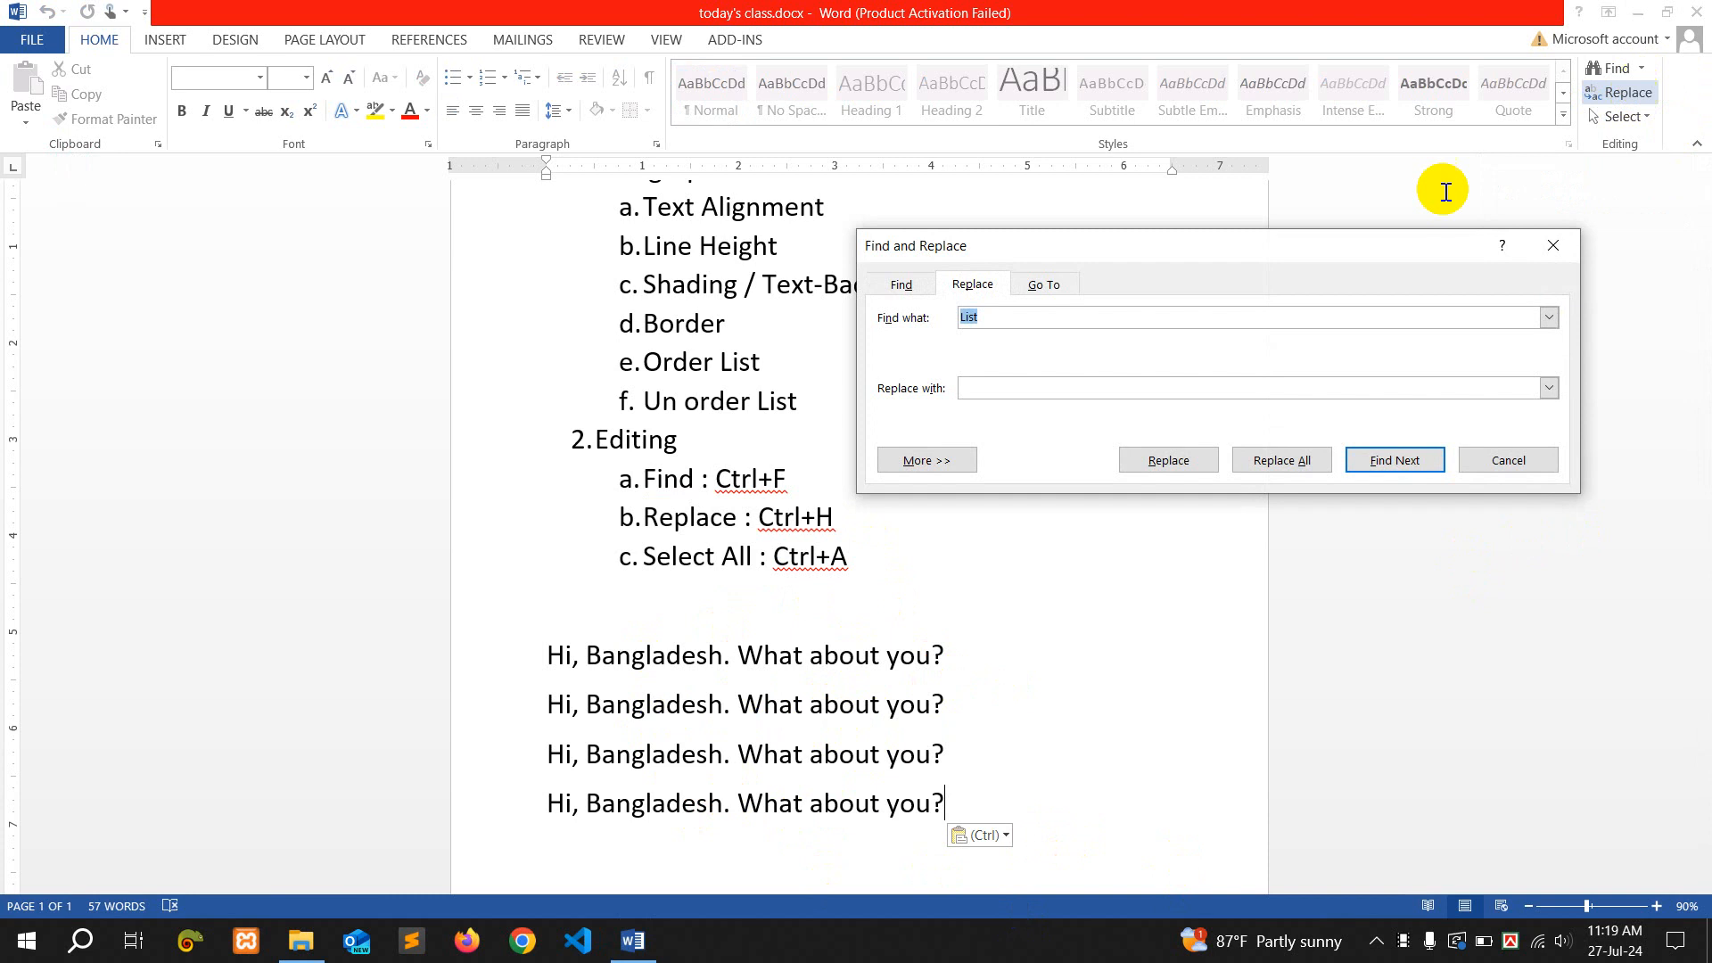
{"action": "left_click_drag", "start_coordinate": [1151, 254], "coordinate": [956, 219]}
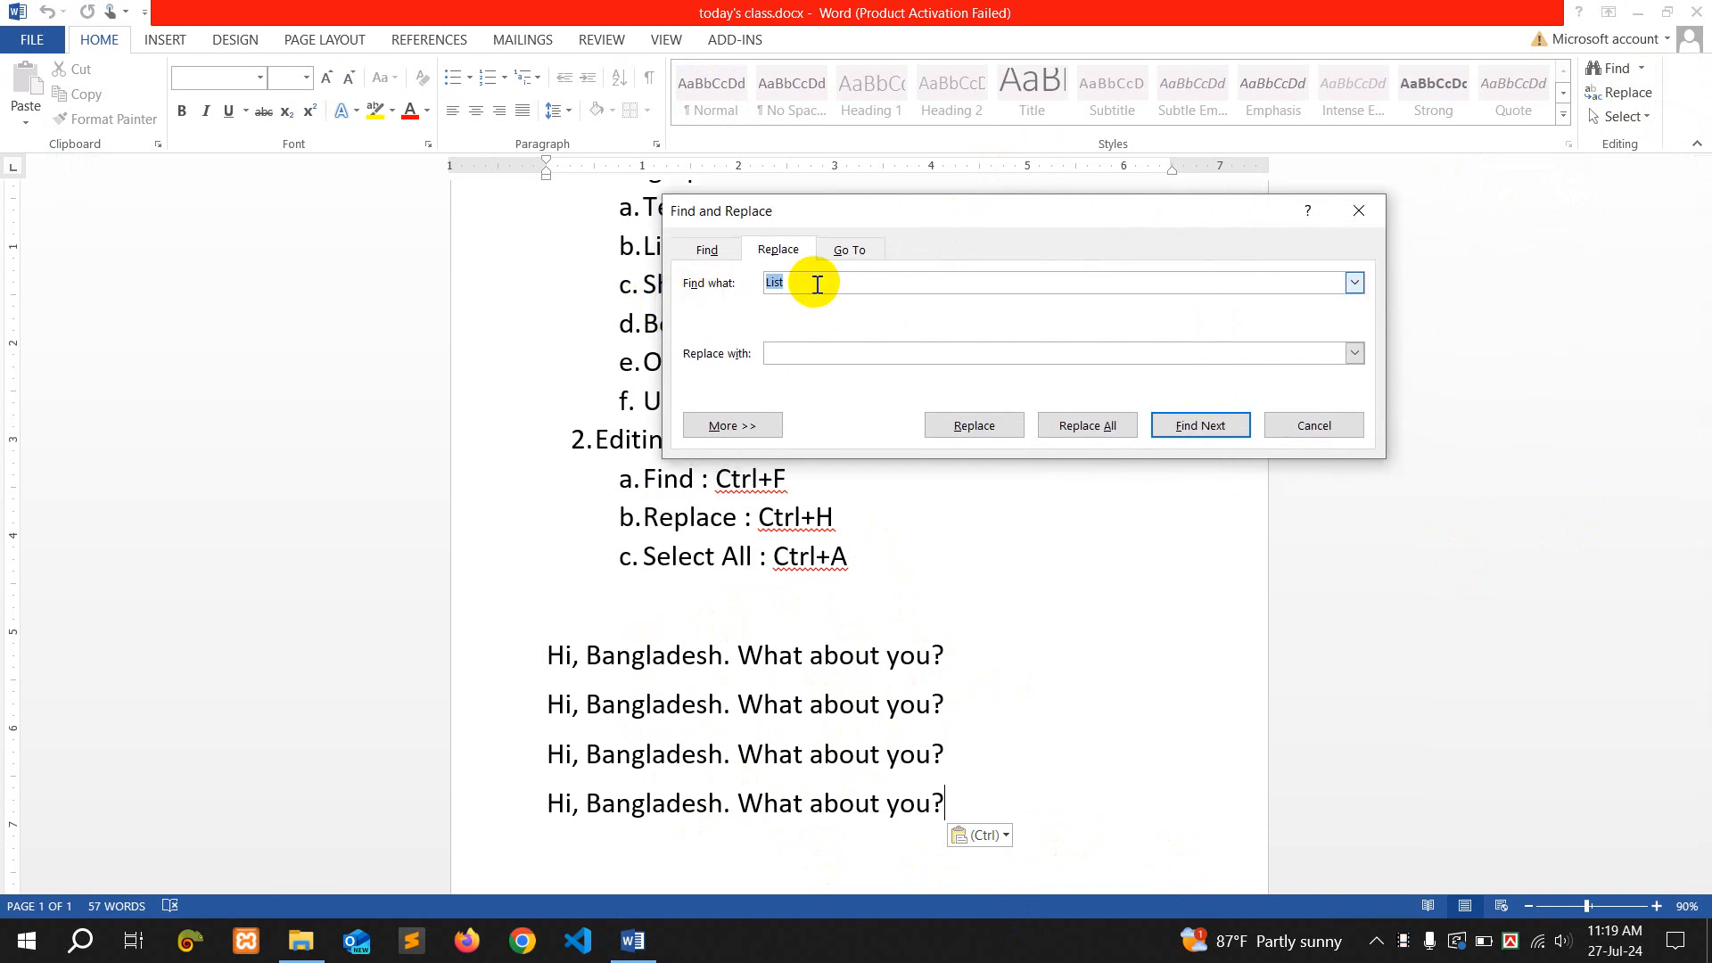
{"action": "left_click_drag", "start_coordinate": [814, 282], "coordinate": [746, 285]}
{"action": "type", "text": "Ba"}
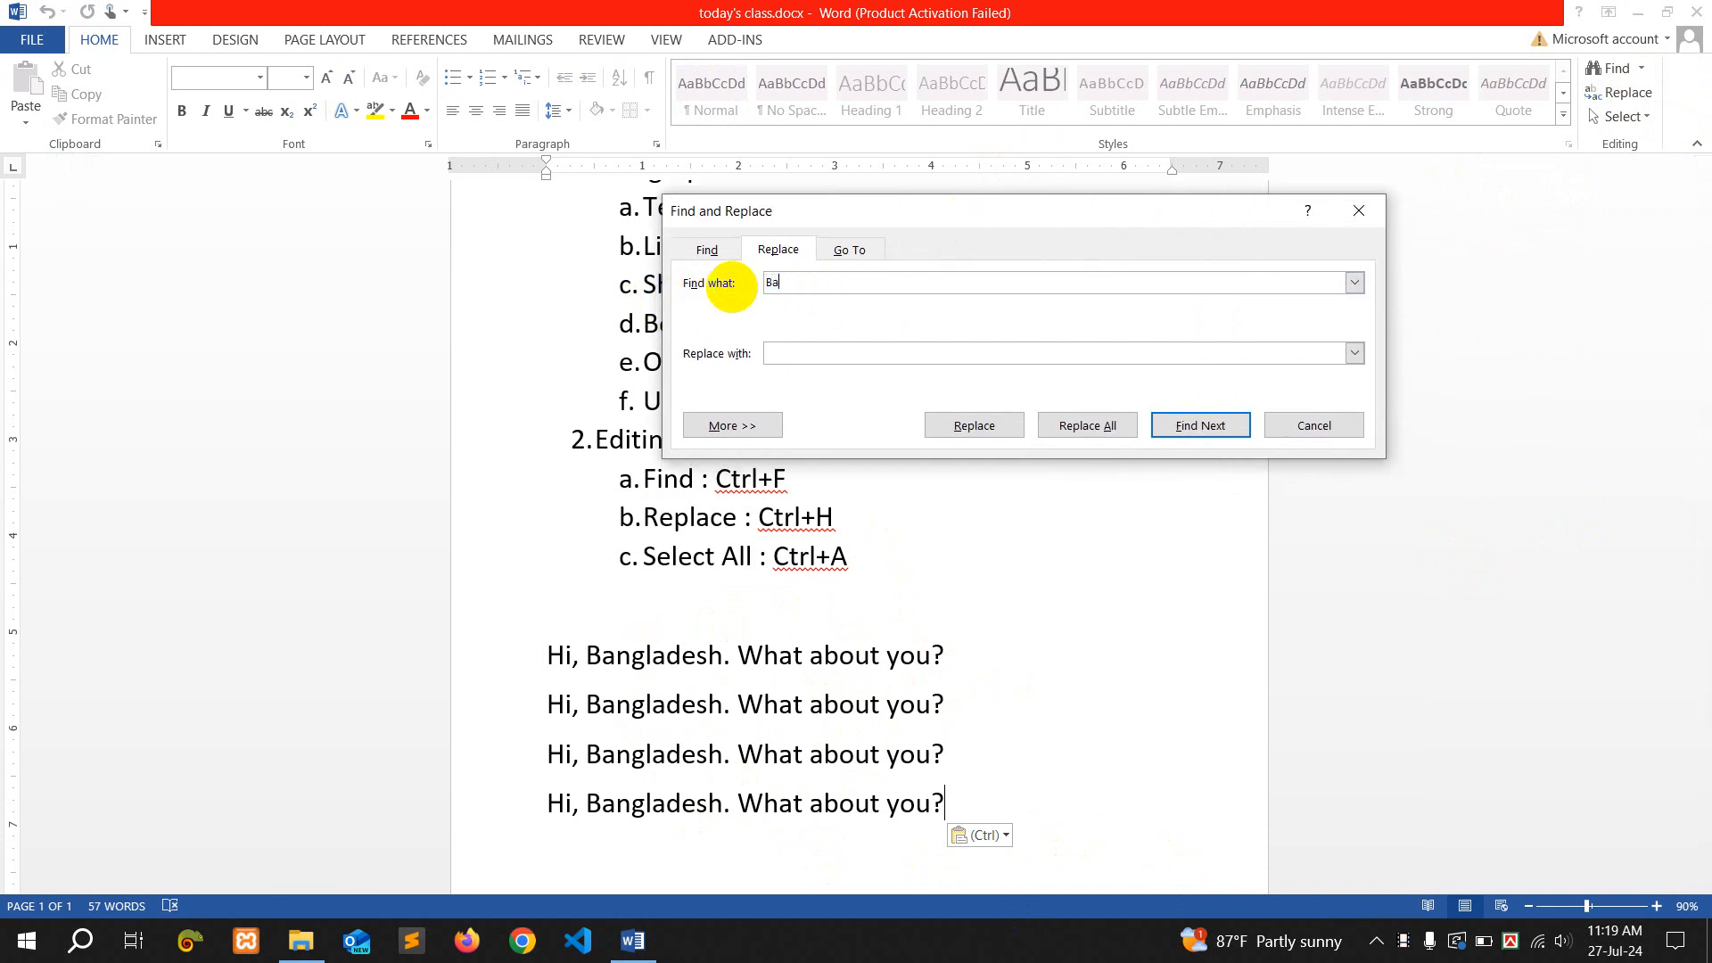
{"action": "type", "text": "ngladesh"}
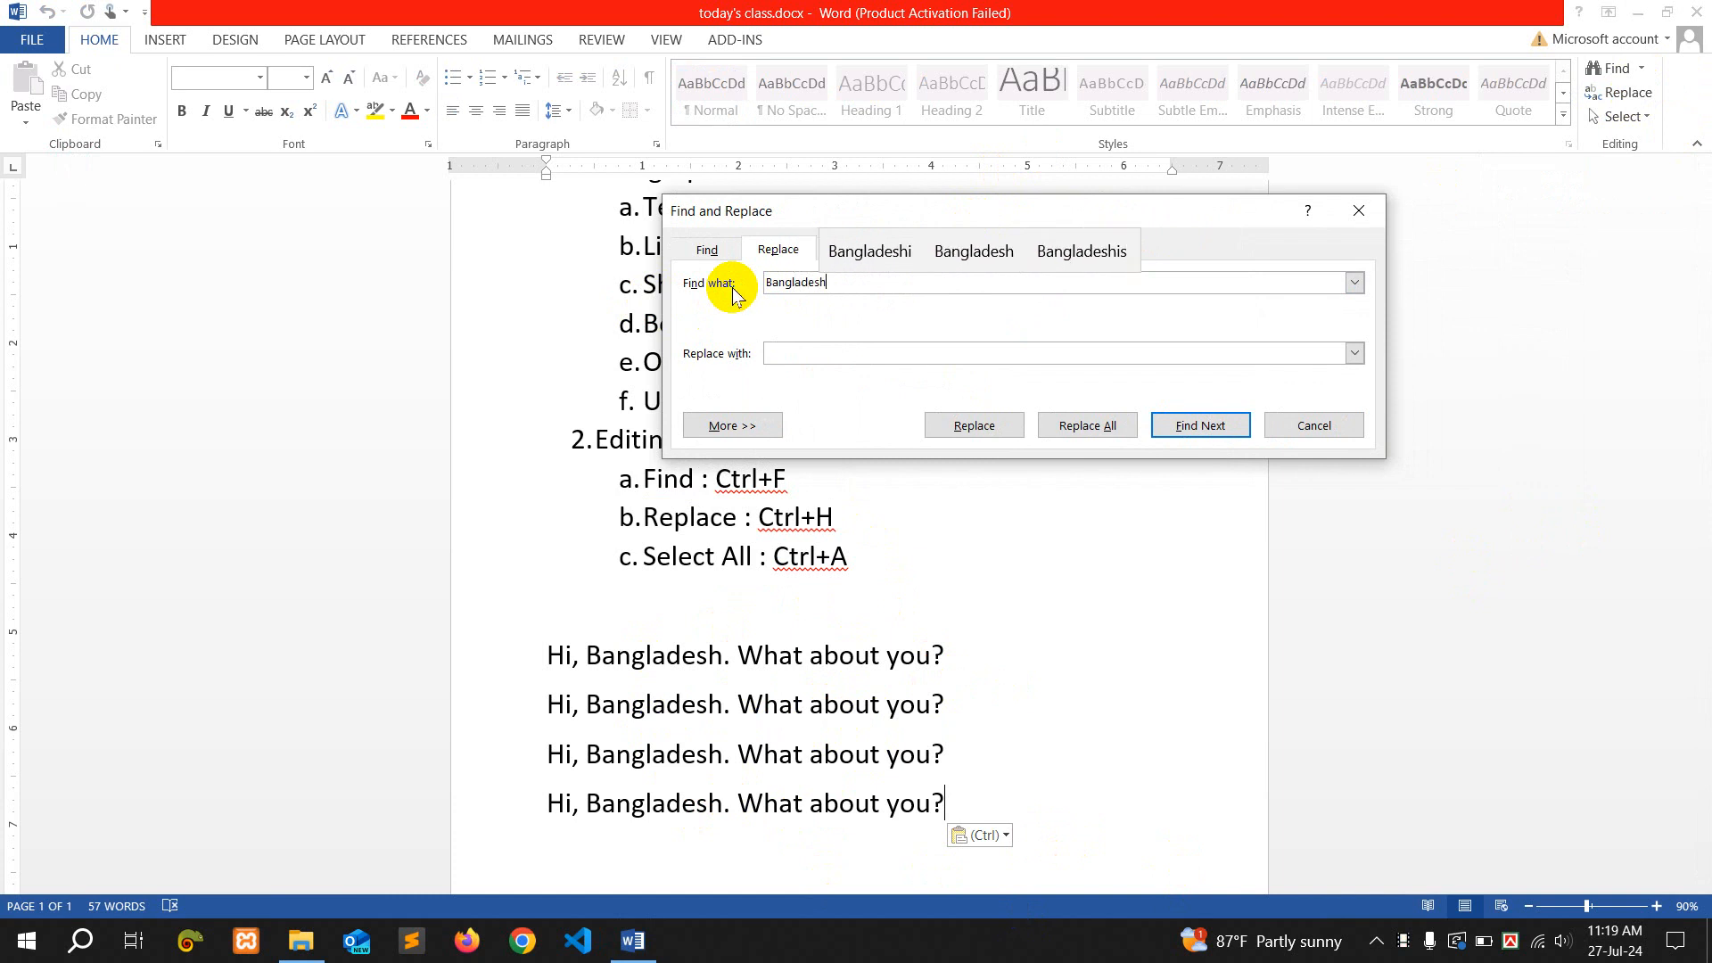
{"action": "left_click", "coordinate": [820, 347]}
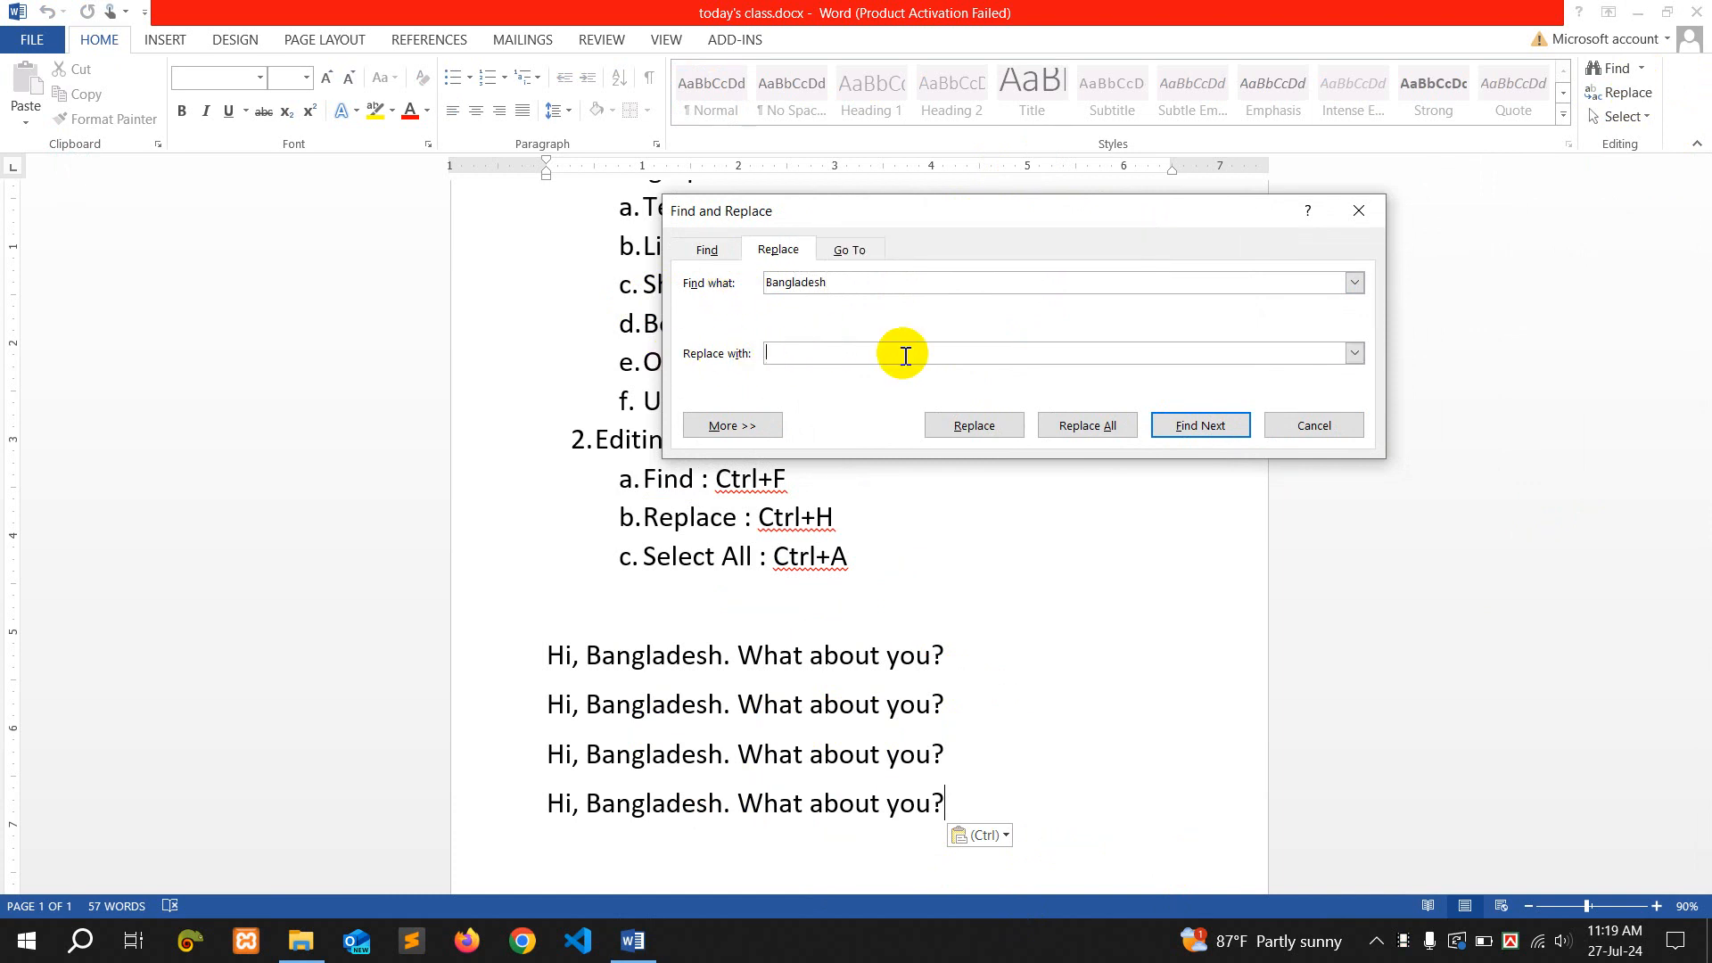
{"action": "type", "text": "Japan"}
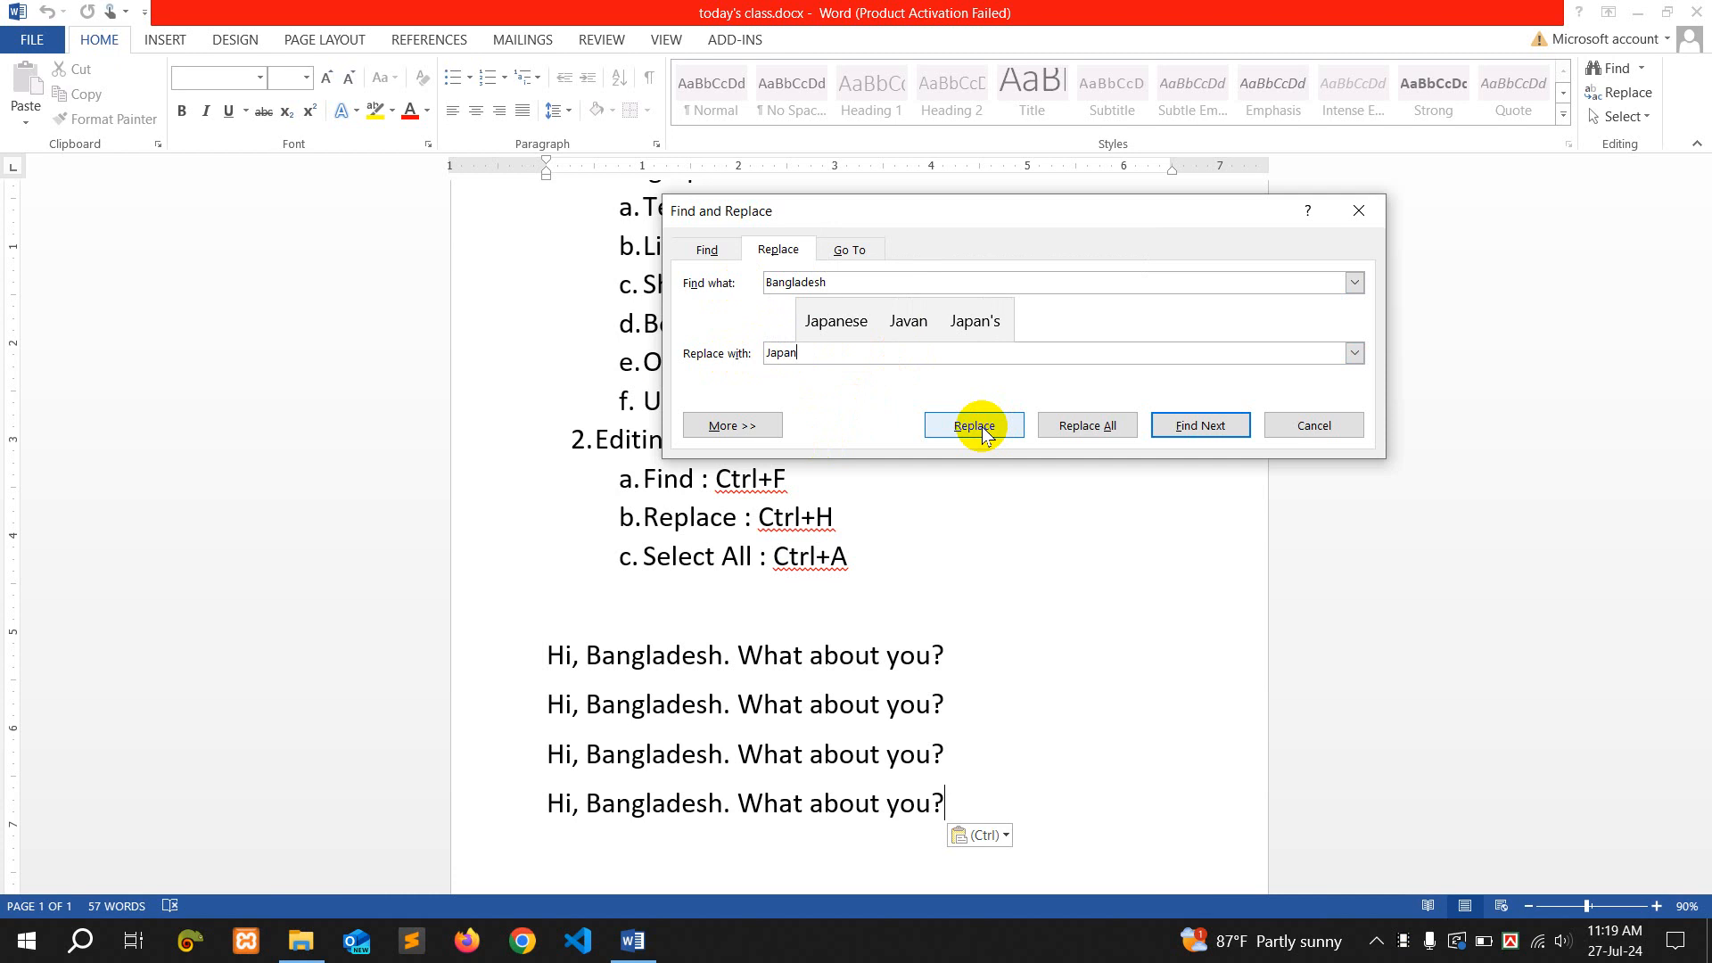
{"action": "left_click", "coordinate": [1102, 428]}
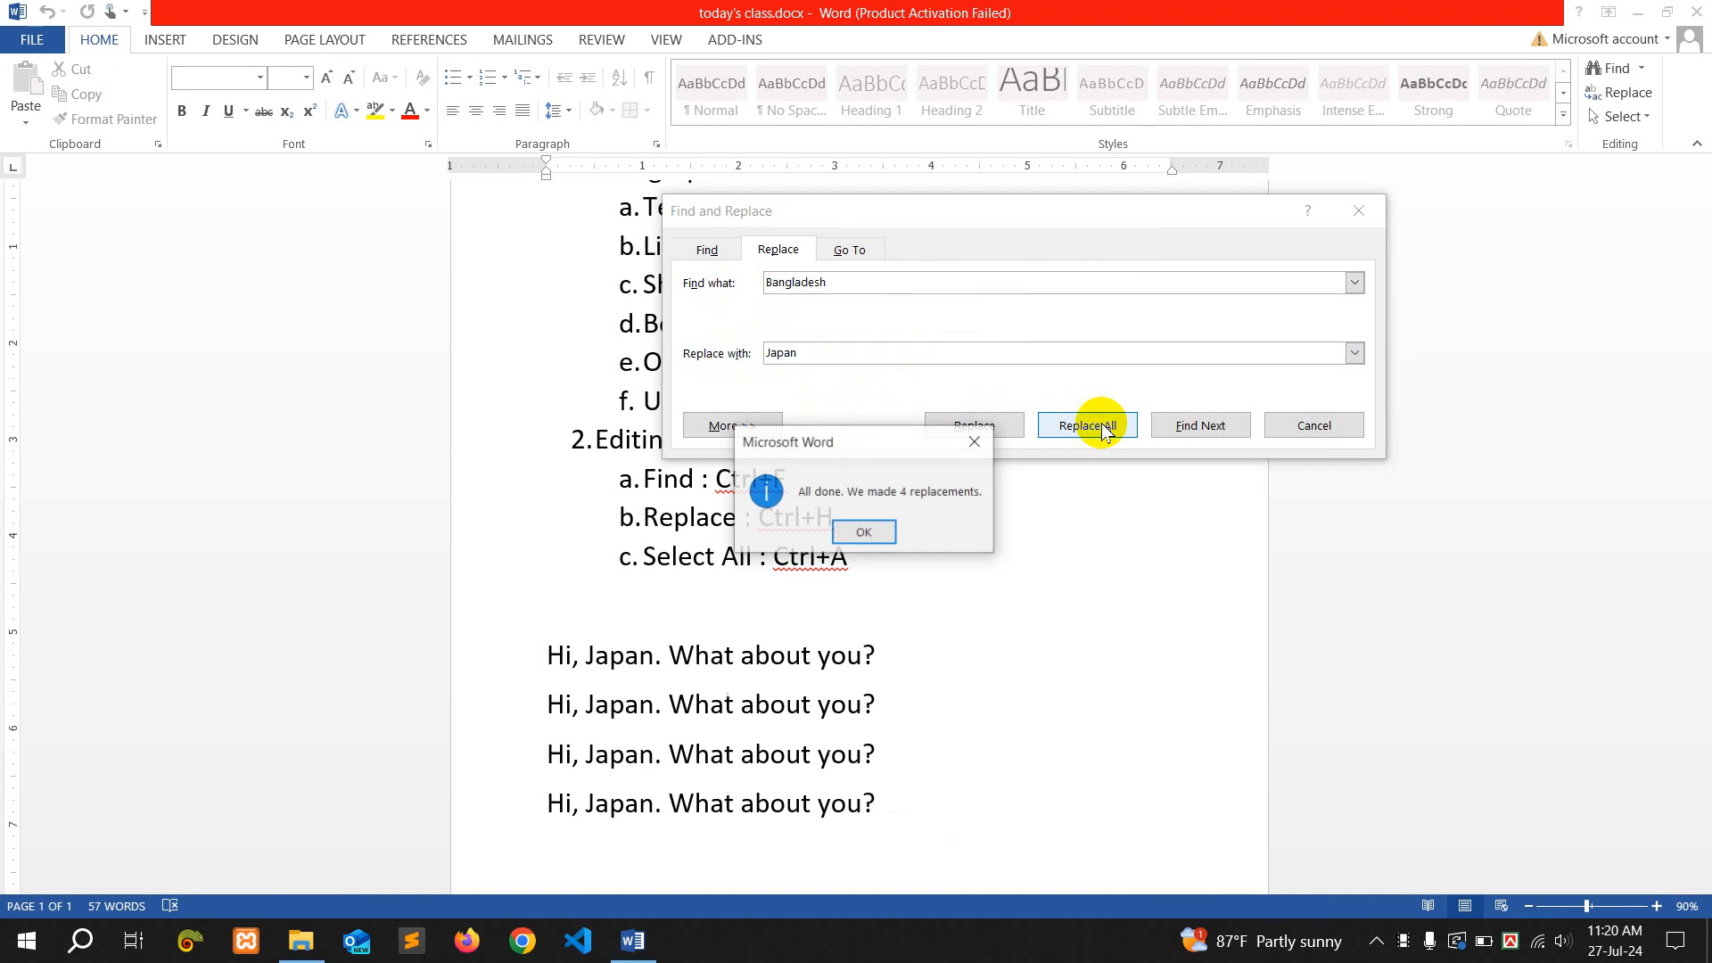
{"action": "left_click", "coordinate": [874, 530]}
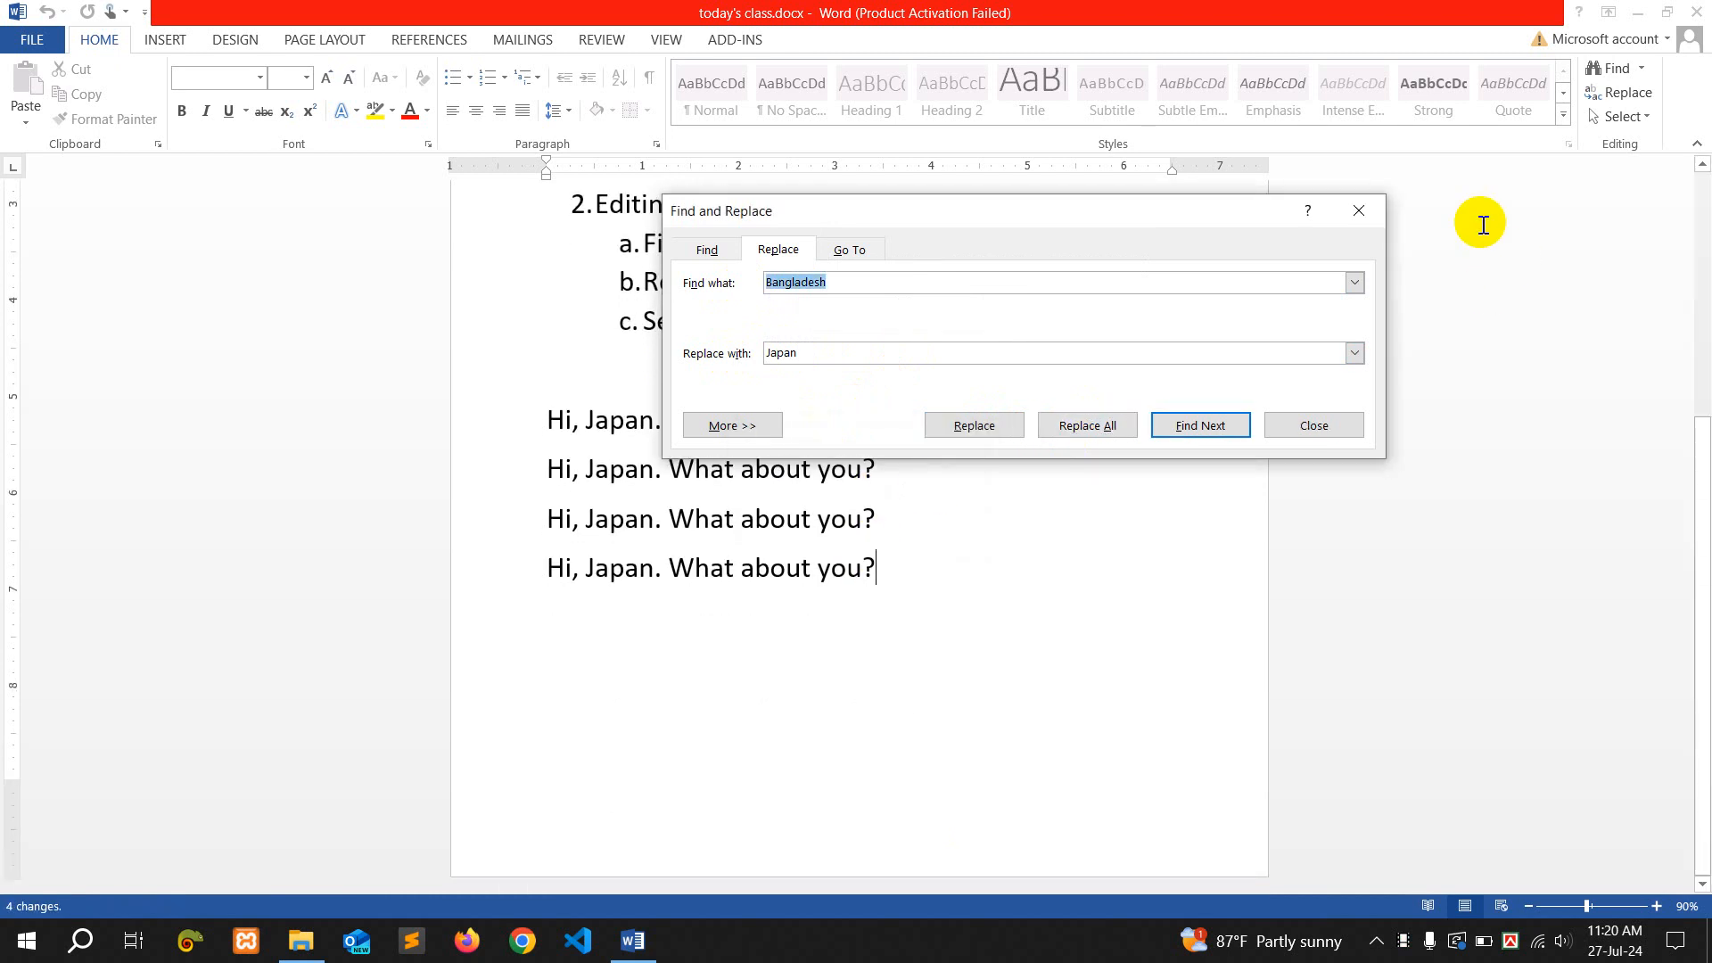
{"action": "left_click", "coordinate": [1359, 210]}
{"action": "left_click_drag", "start_coordinate": [585, 425], "coordinate": [609, 435]}
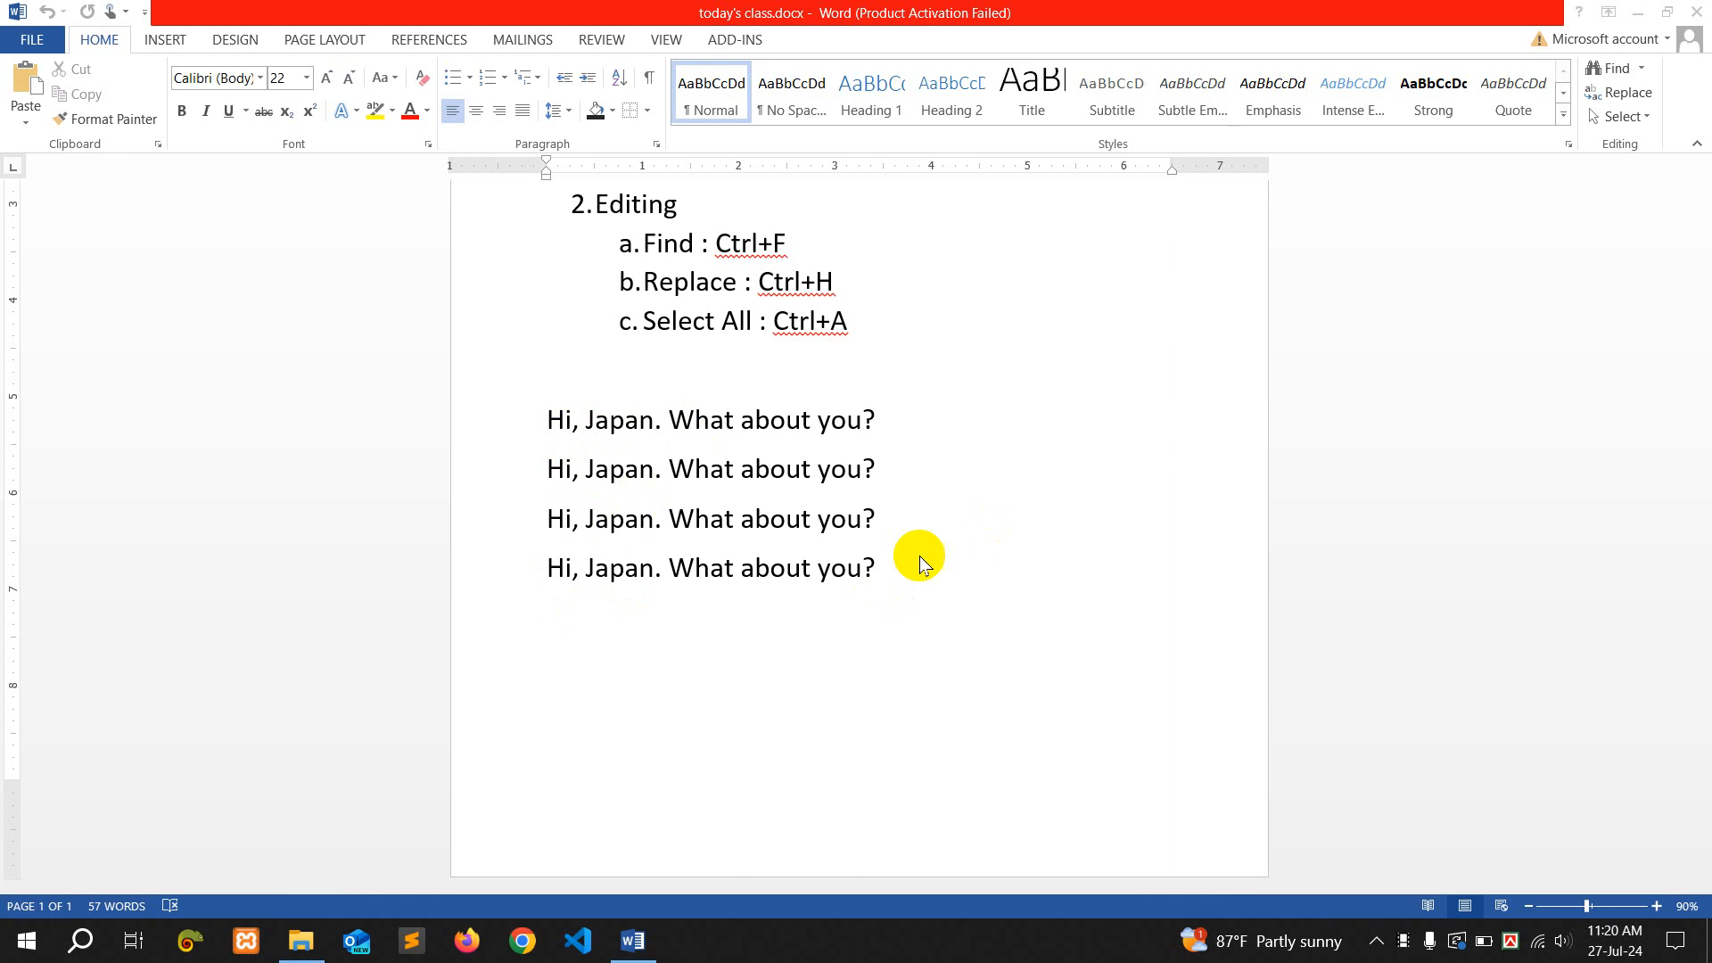
Select the first sample line, then select the first two sample lines as one range and clear the selection
{"action": "left_click", "coordinate": [867, 570]}
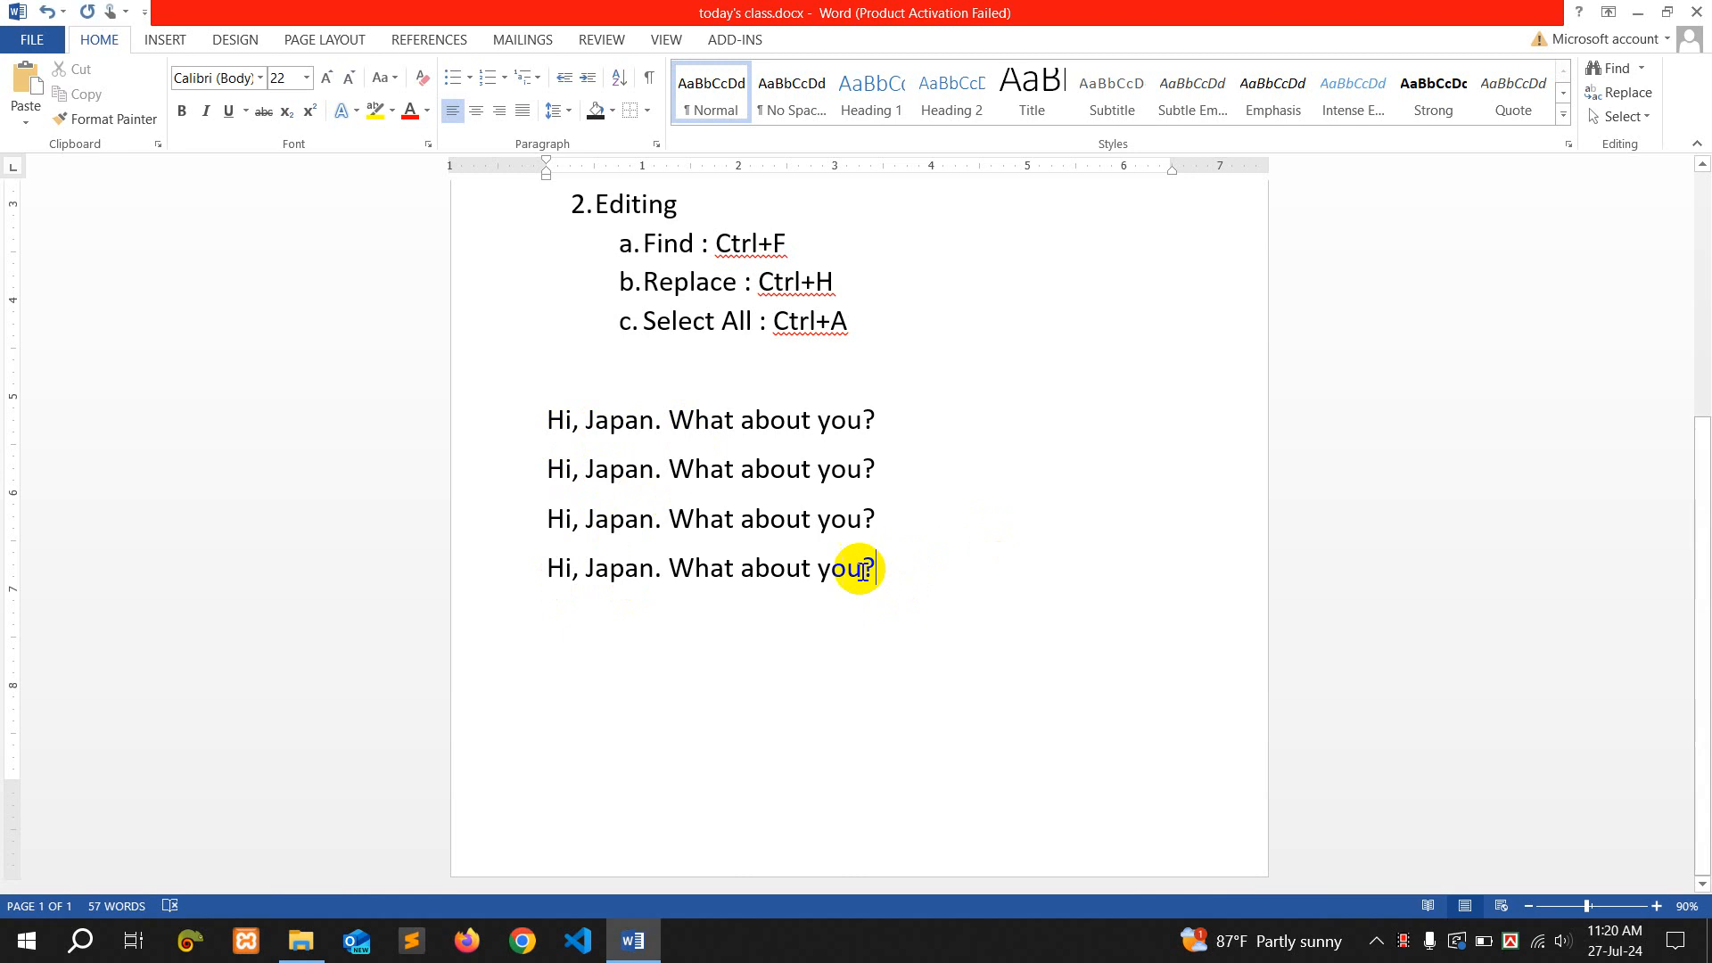
{"action": "left_click", "coordinate": [1650, 121]}
{"action": "left_click", "coordinate": [1557, 495]}
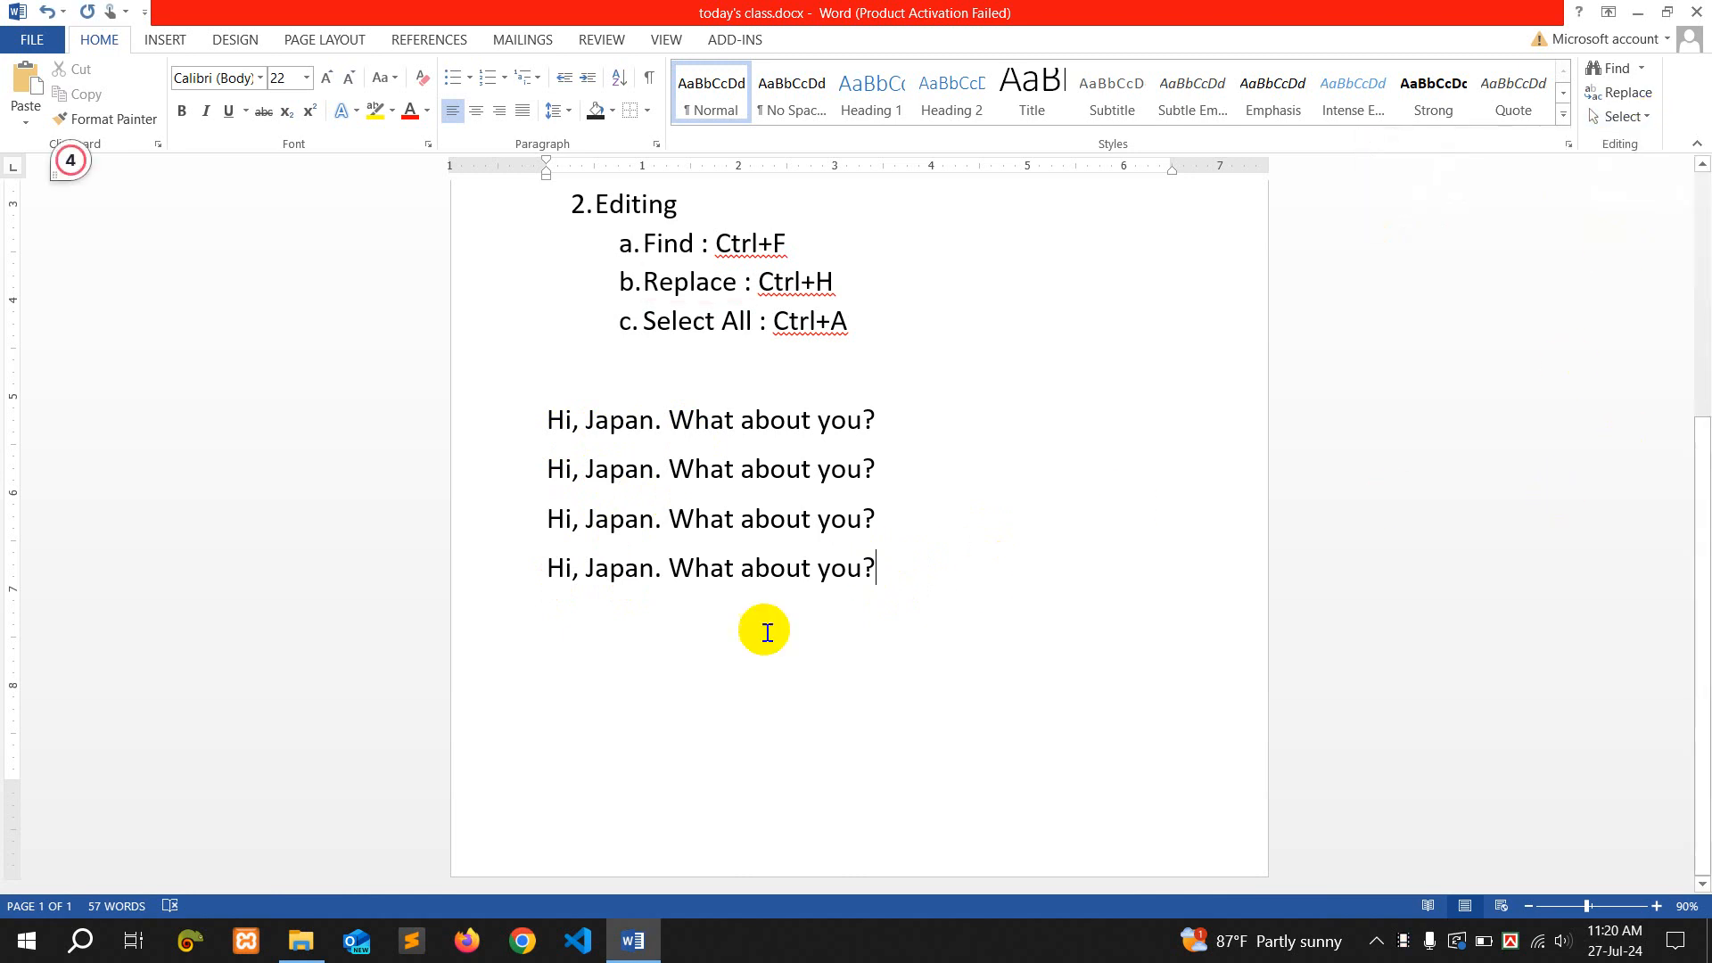
{"action": "scroll", "coordinate": [794, 611], "scroll_direction": "up", "scroll_amount": 3}
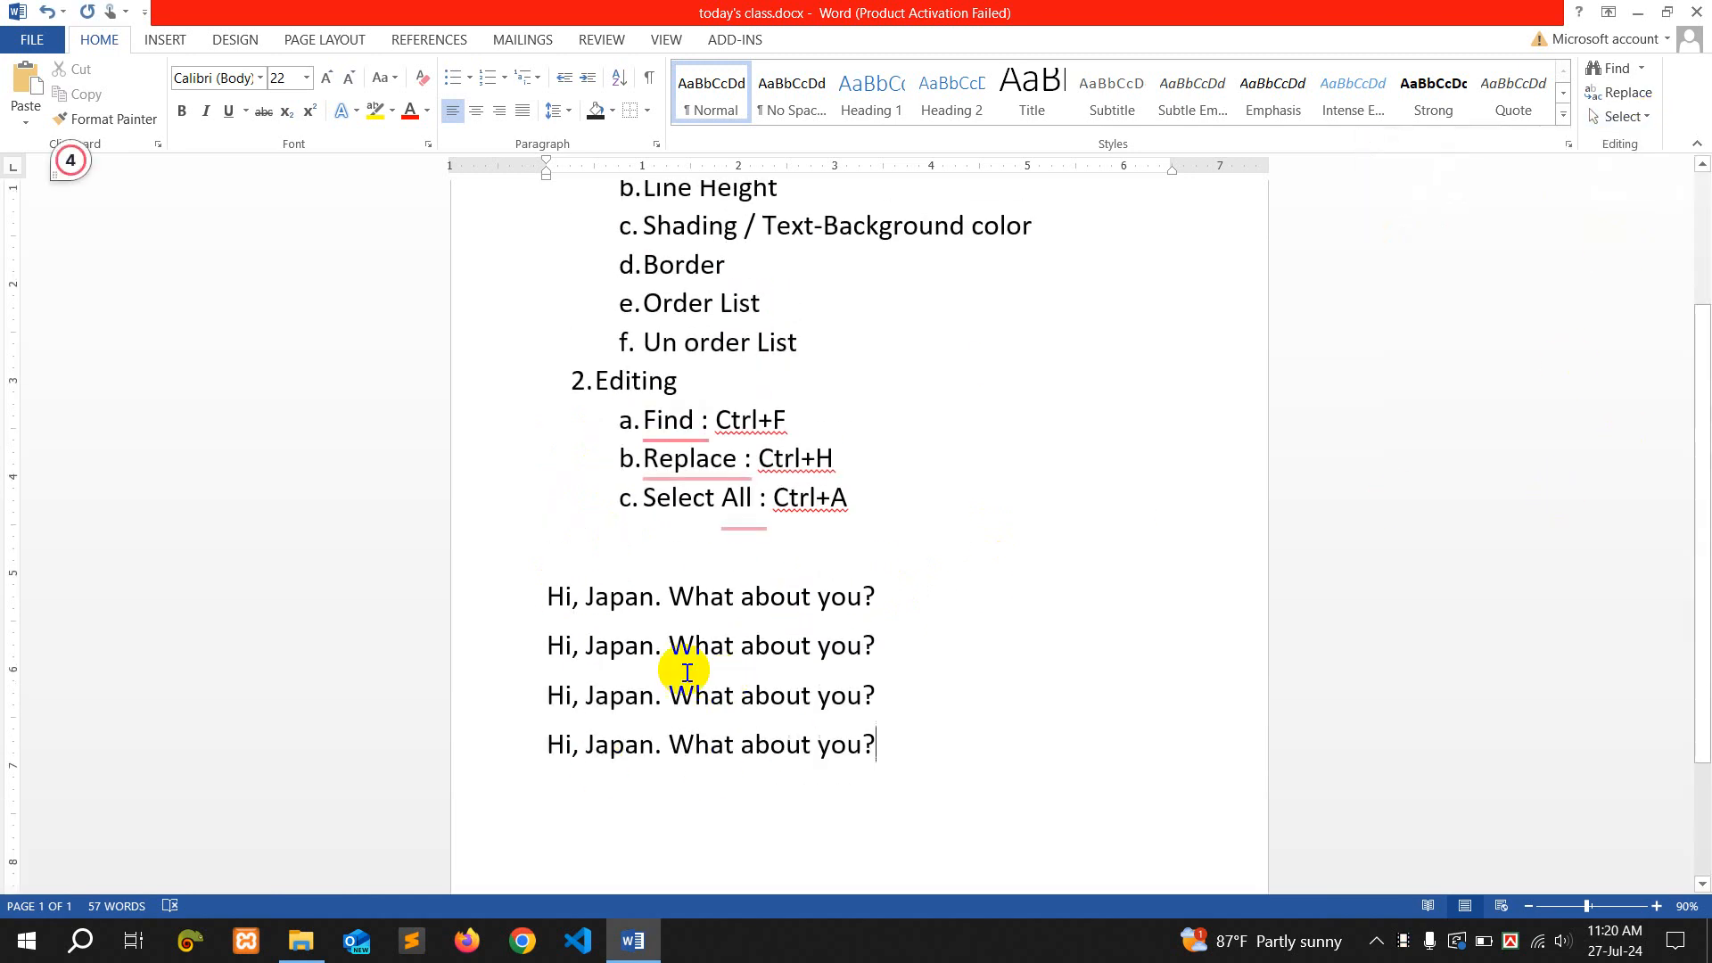
{"action": "left_click", "coordinate": [516, 591]}
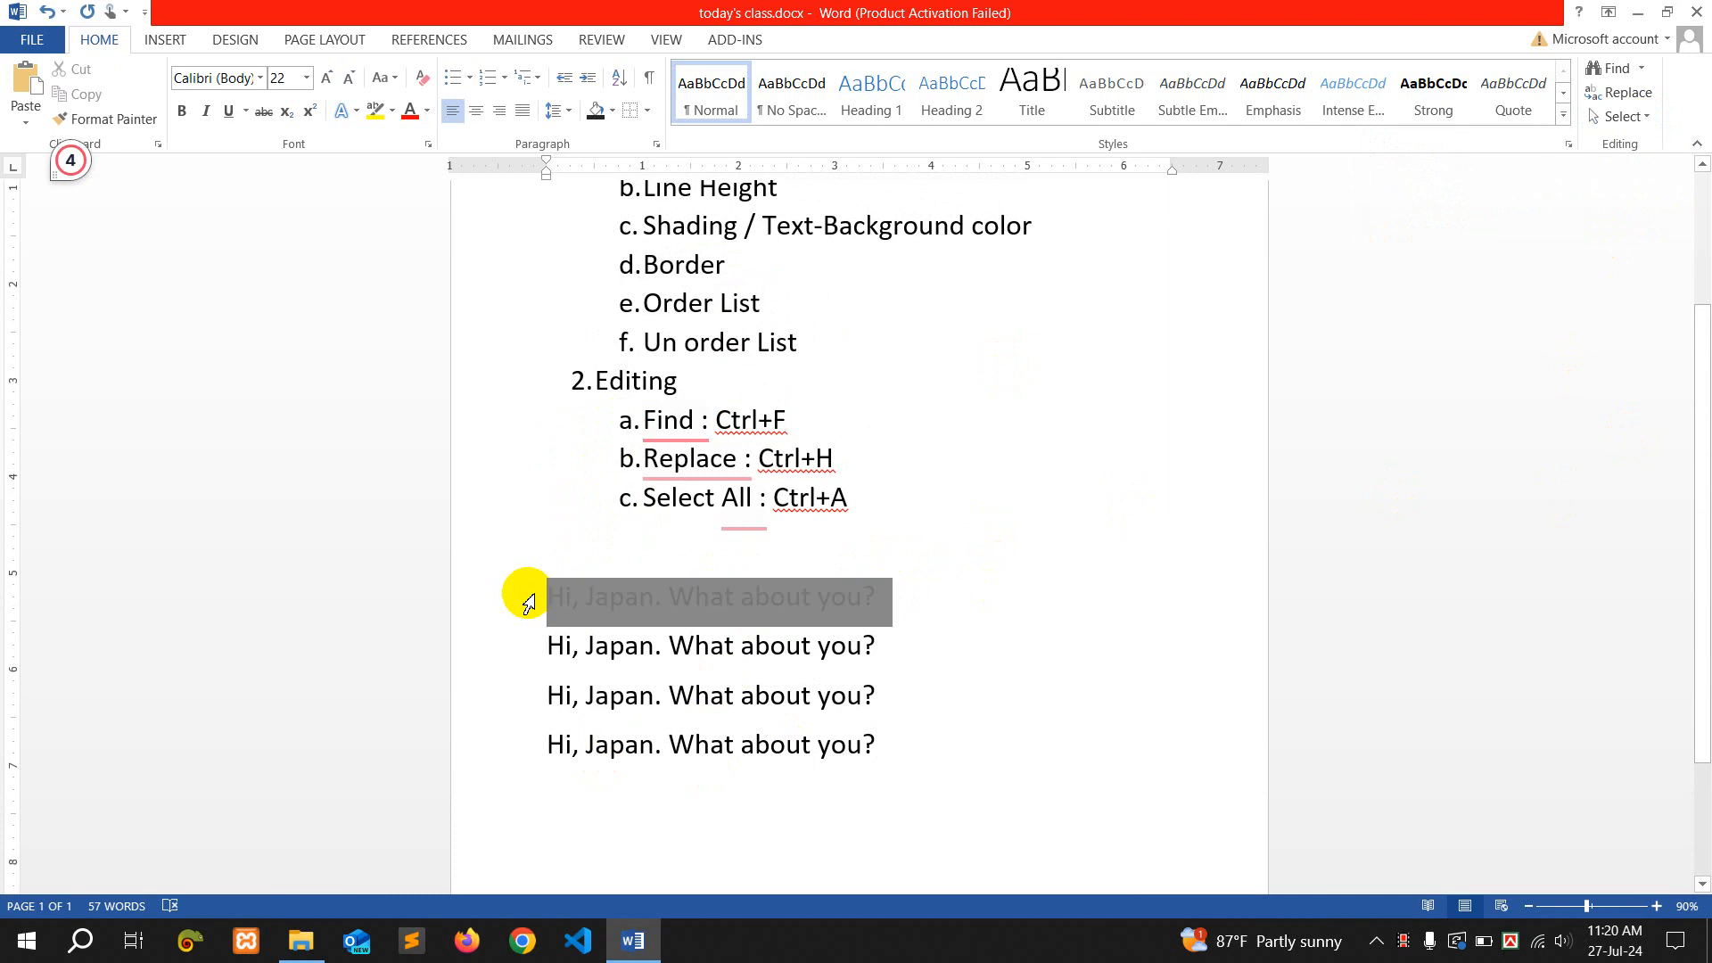
{"action": "left_click", "coordinate": [831, 696]}
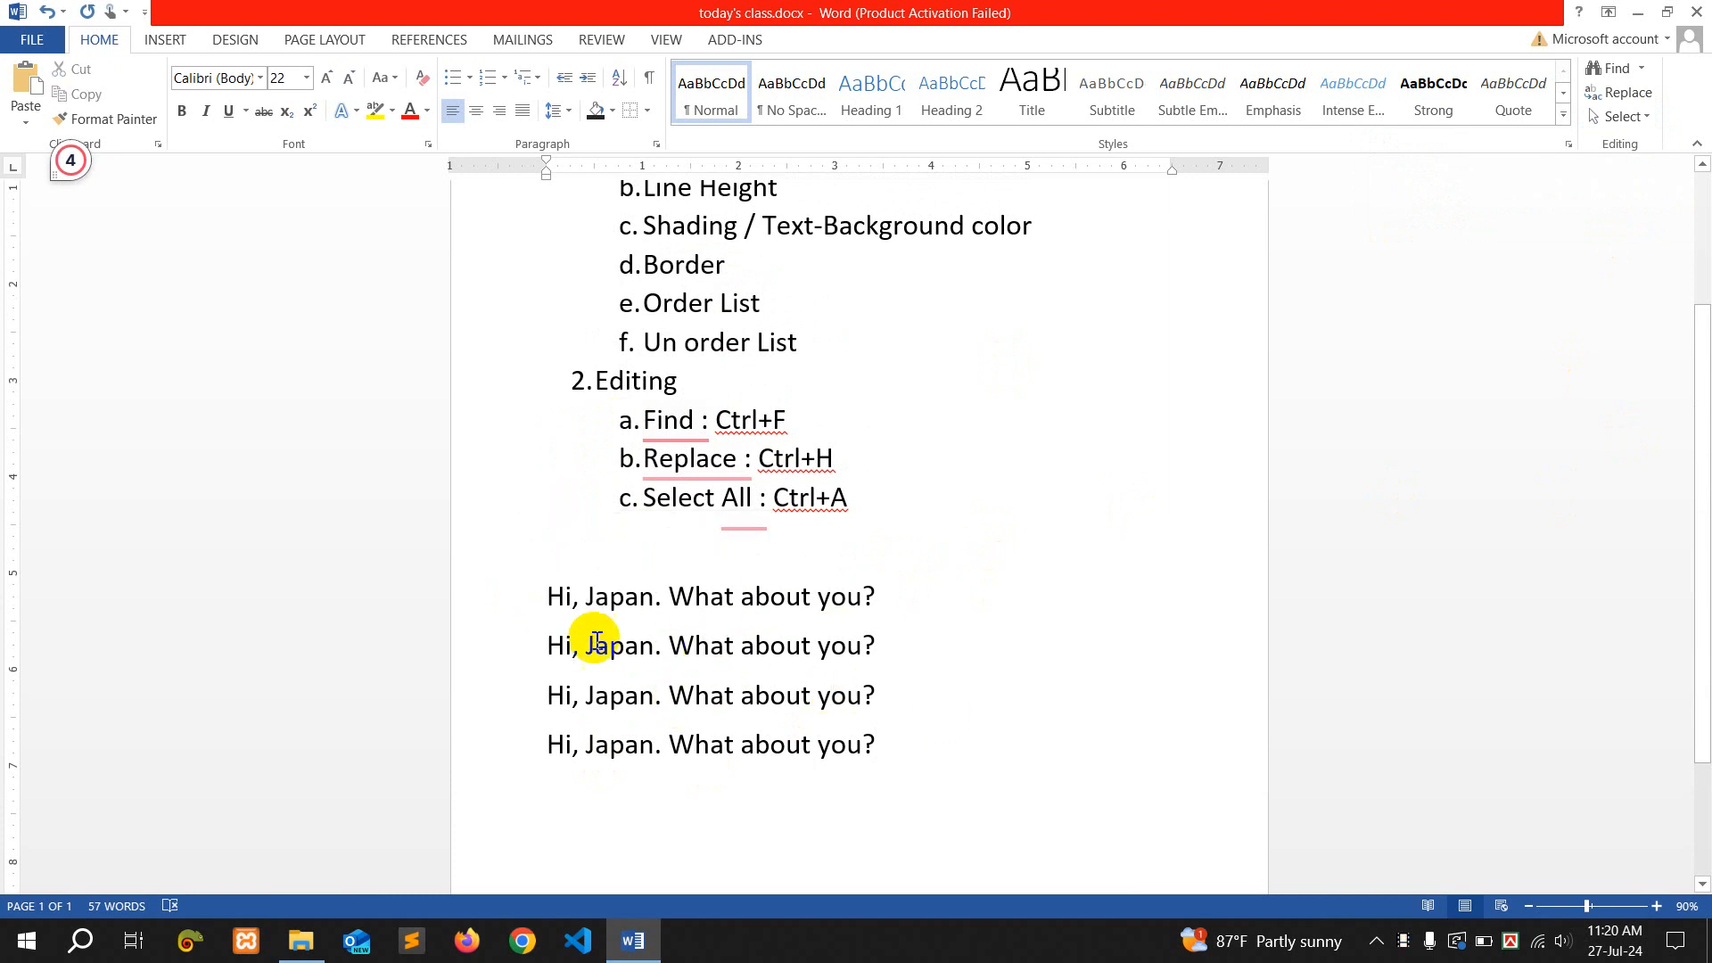
{"action": "left_click", "coordinate": [553, 596]}
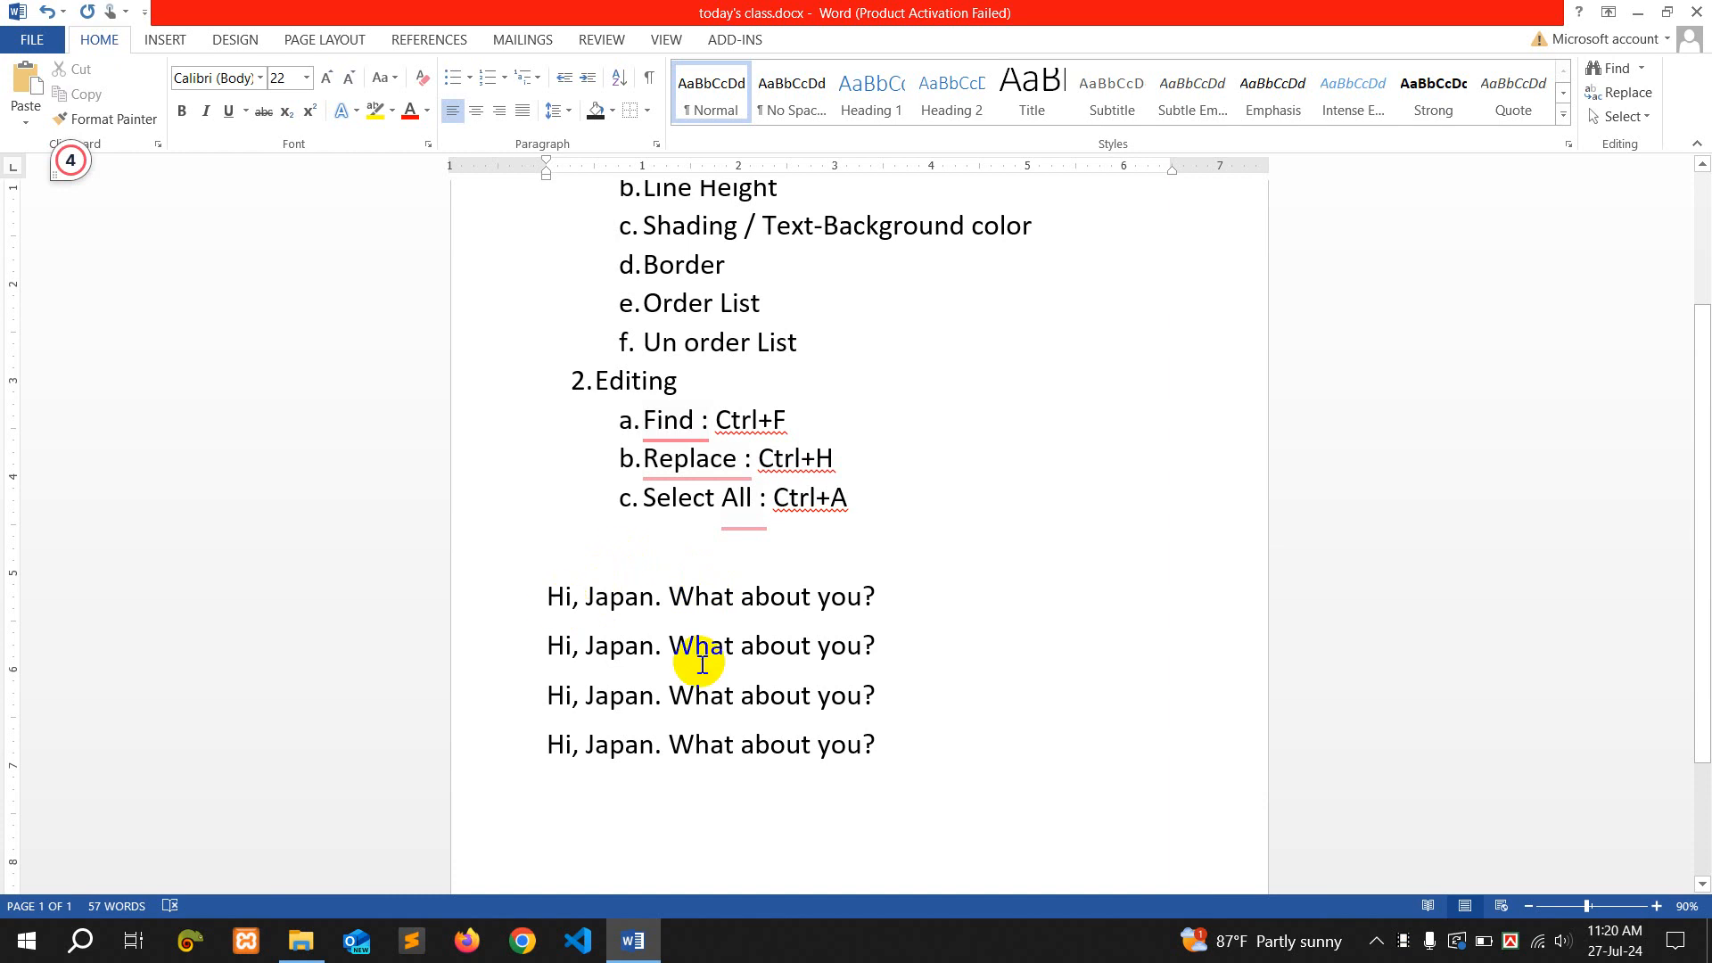
{"action": "left_click", "coordinate": [876, 645], "text": "shift"}
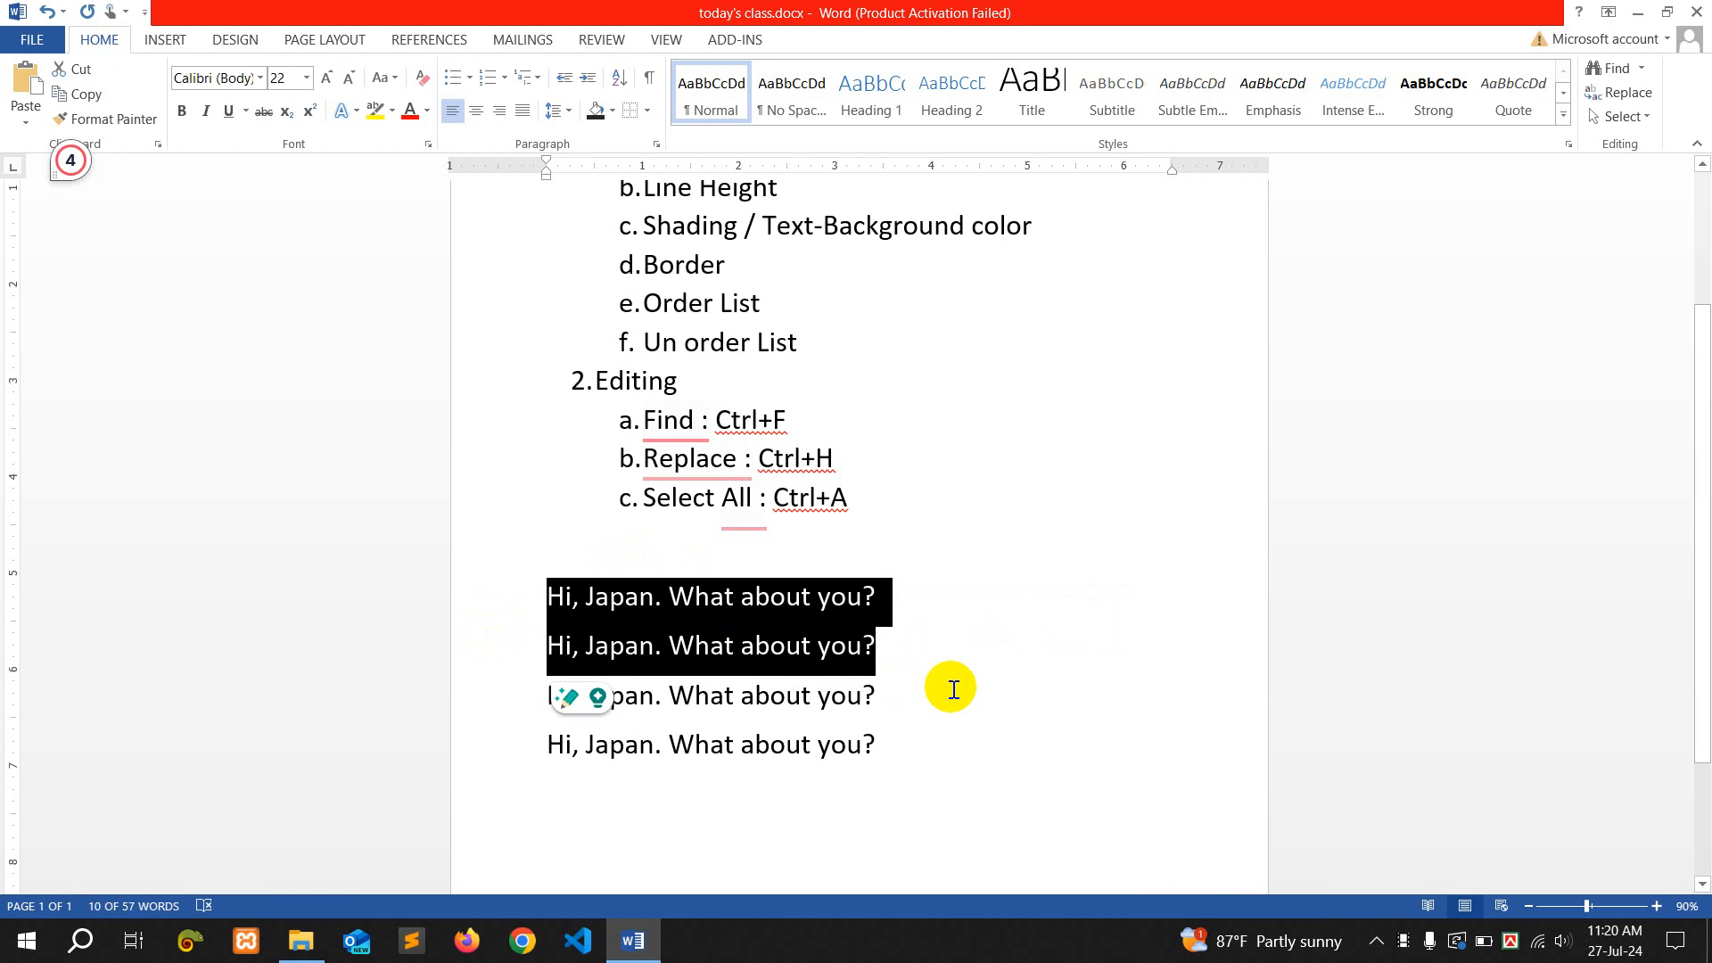
{"action": "left_click", "coordinate": [932, 673]}
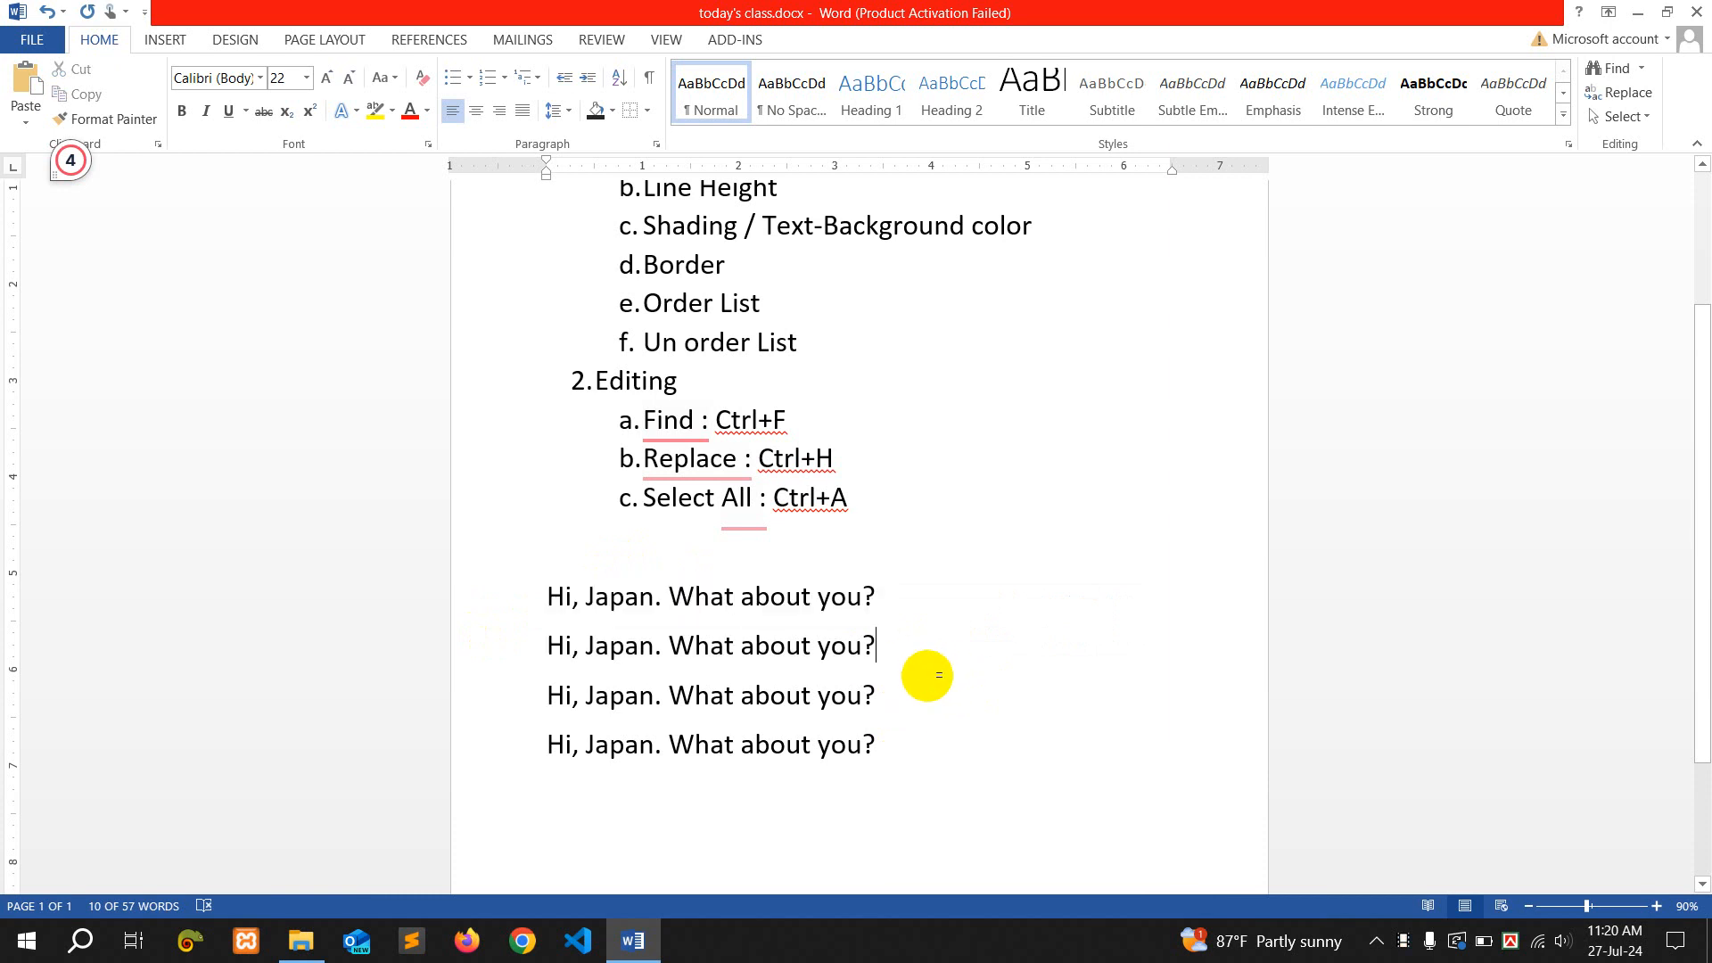
Select all four "Hi, Japan. What about you?" lines below the list and delete them
{"action": "left_click", "coordinate": [544, 595]}
{"action": "left_click", "coordinate": [934, 763], "text": "shift"}
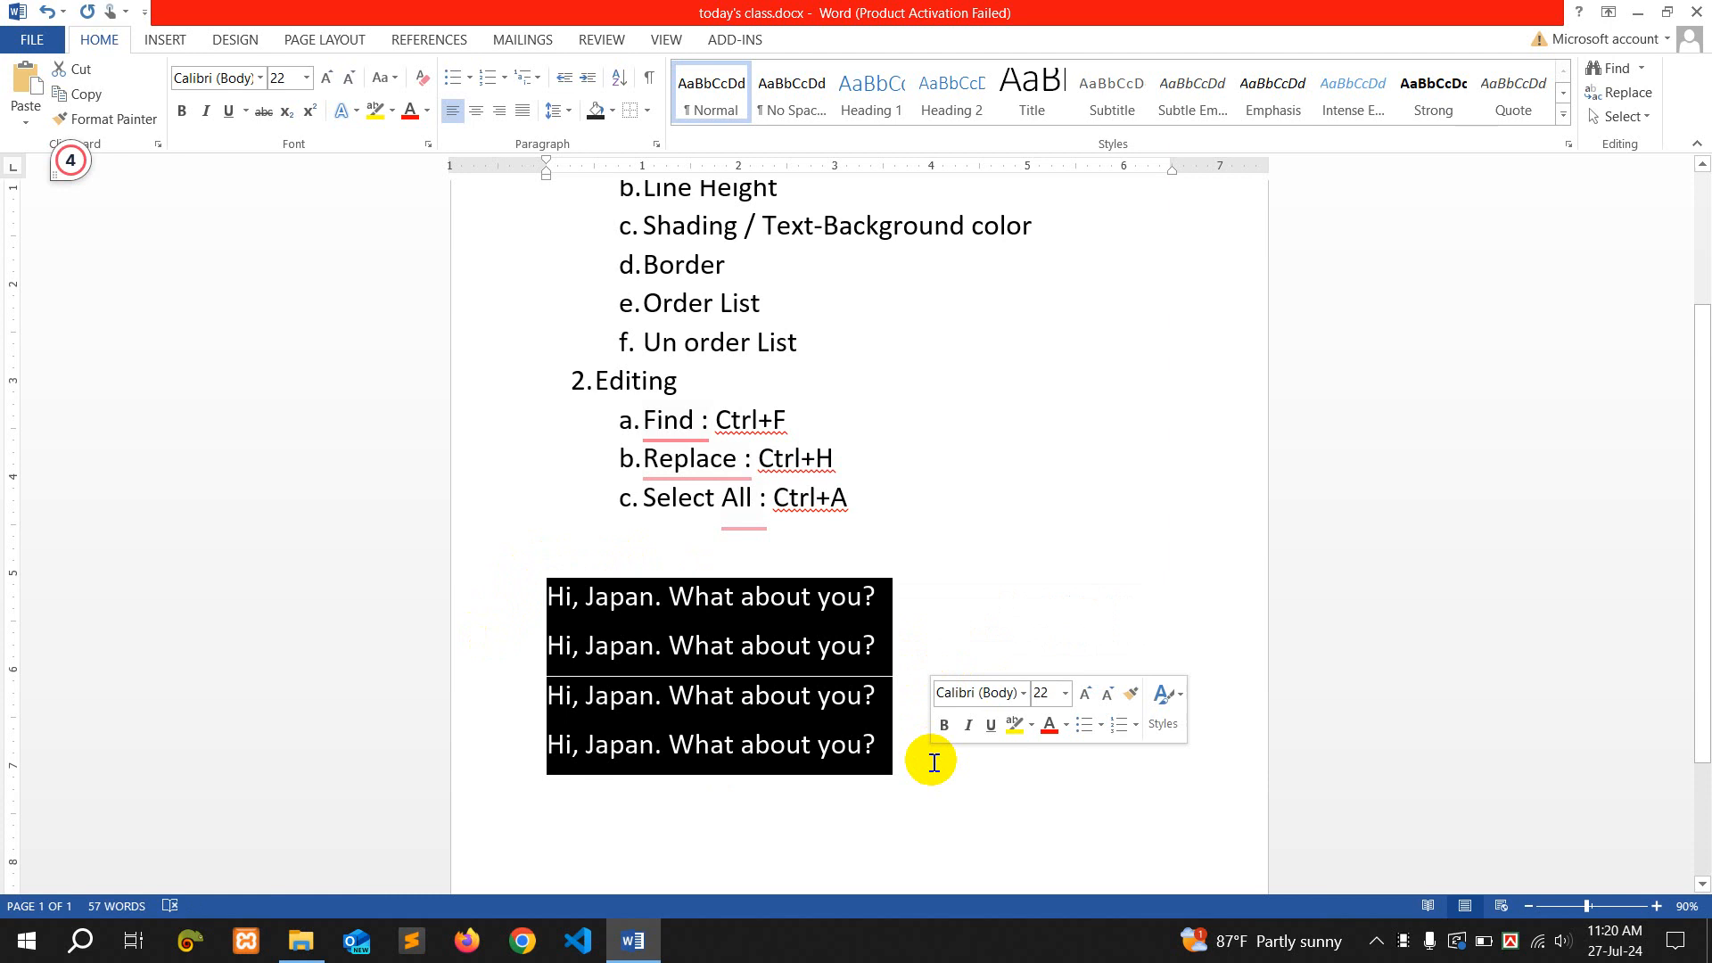
{"action": "key", "text": "Delete"}
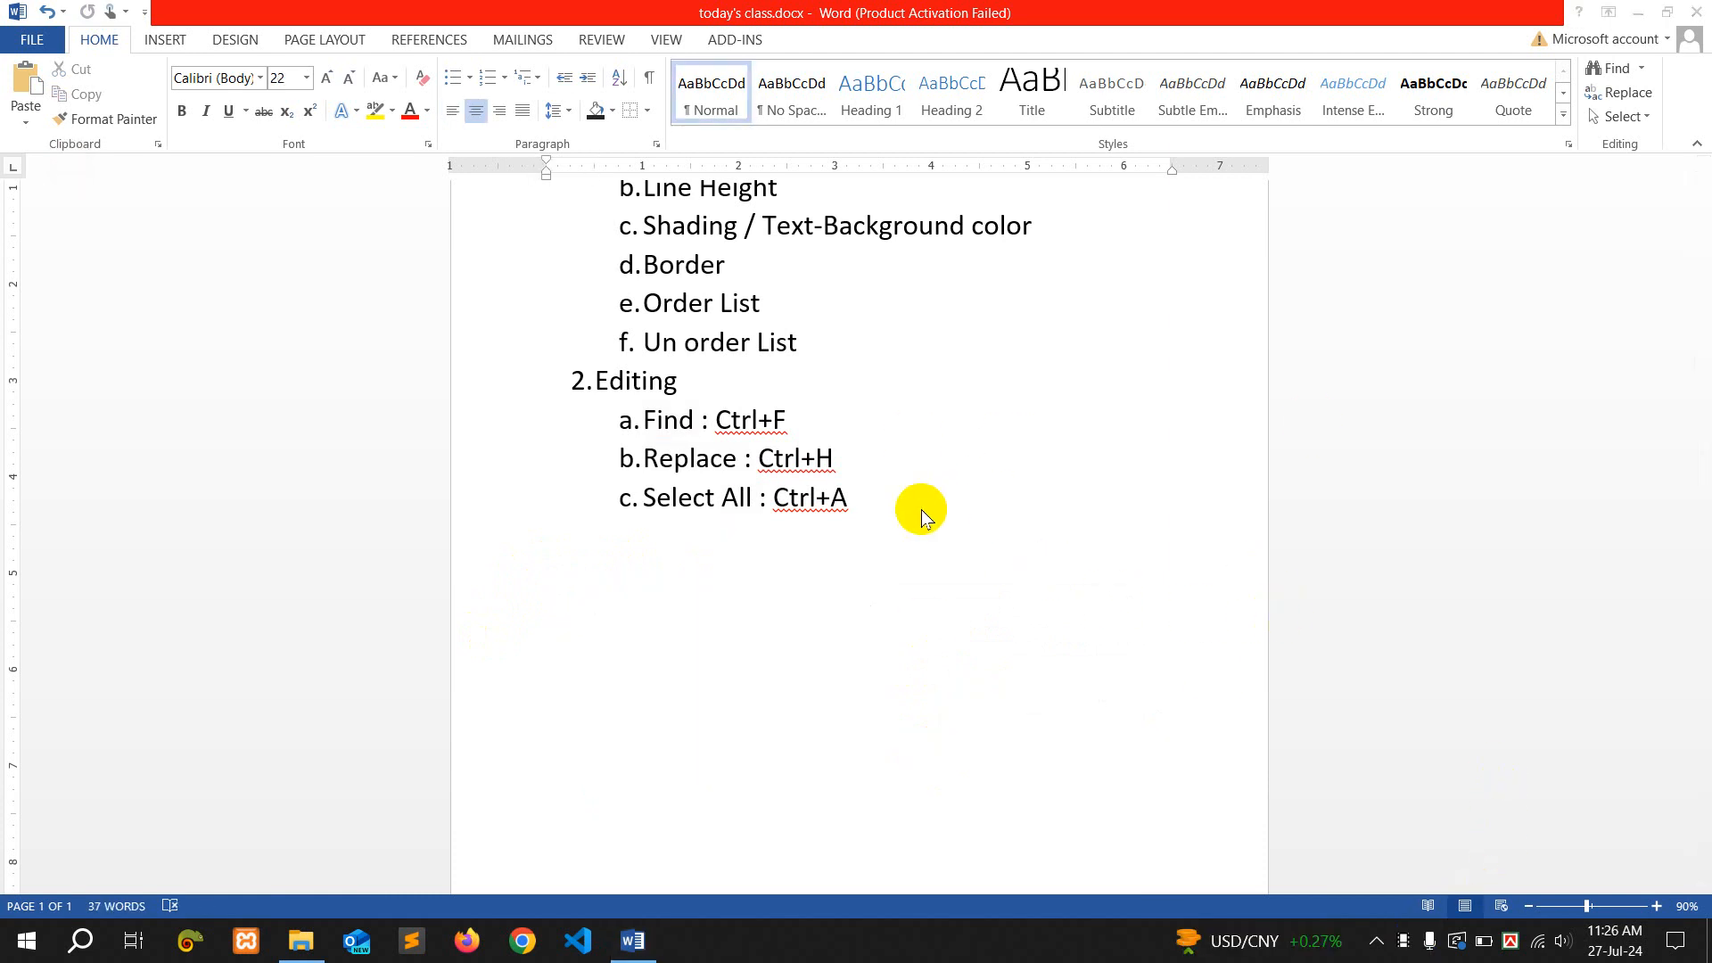
Left-align the empty paragraph below the Select All entry and write "Insert >" in it
{"action": "scroll", "coordinate": [922, 511], "scroll_direction": "up", "scroll_amount": 3}
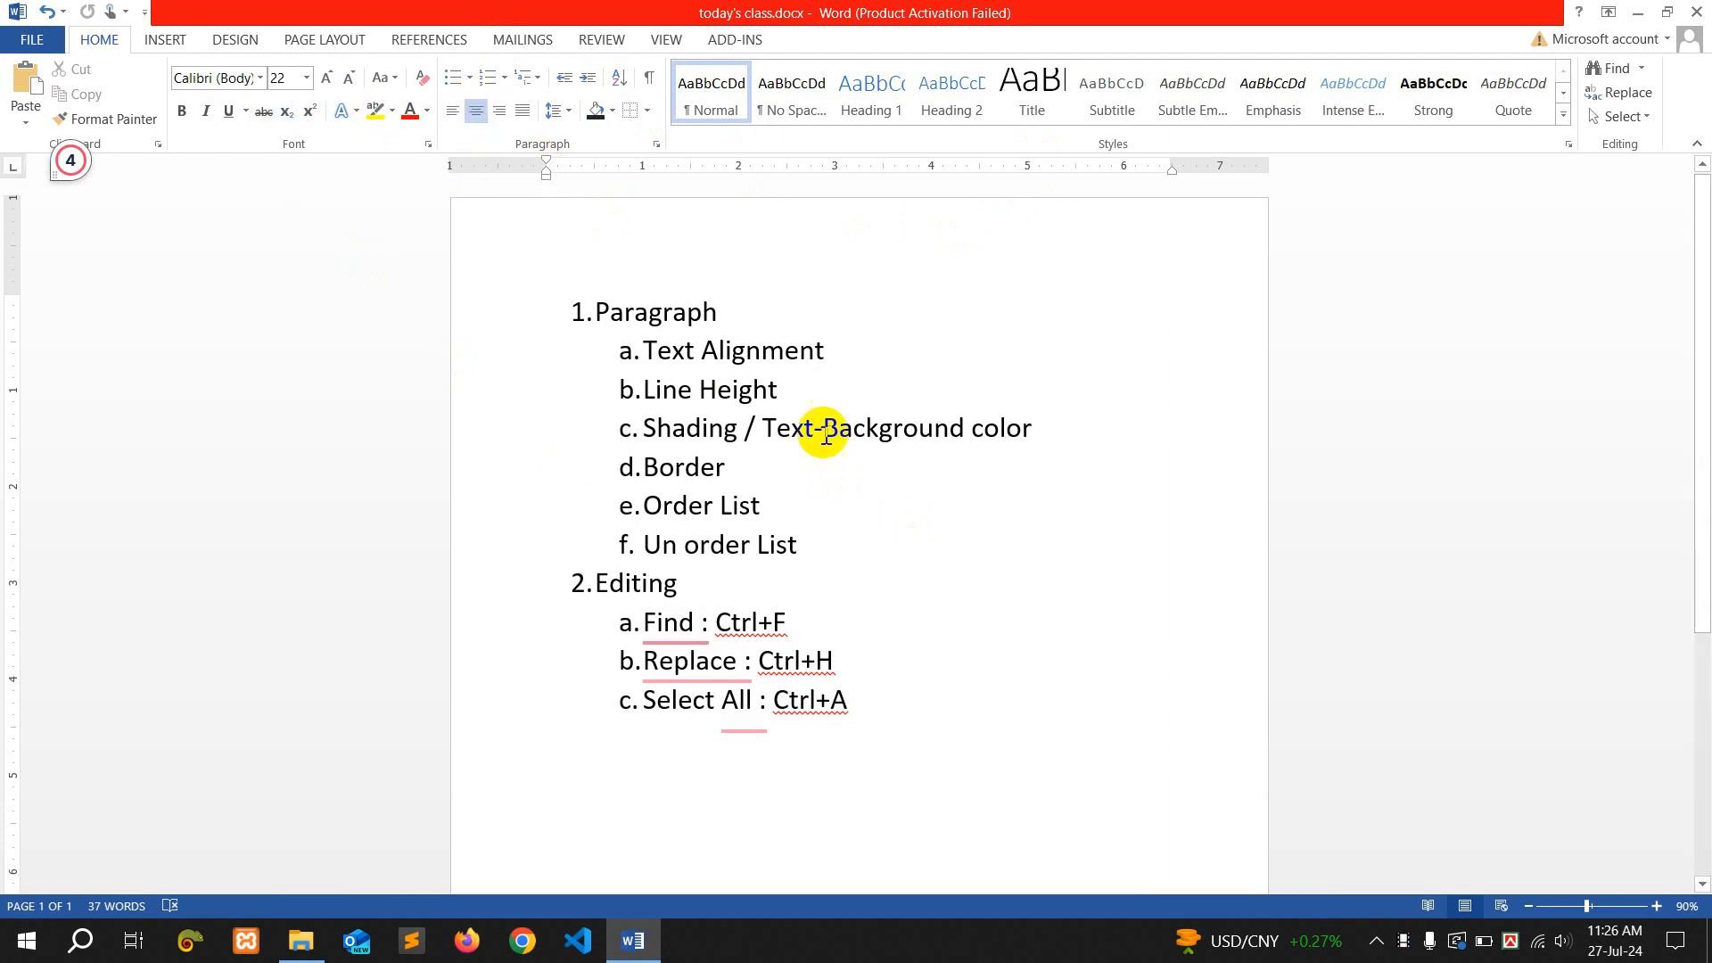
{"action": "left_click", "coordinate": [162, 41]}
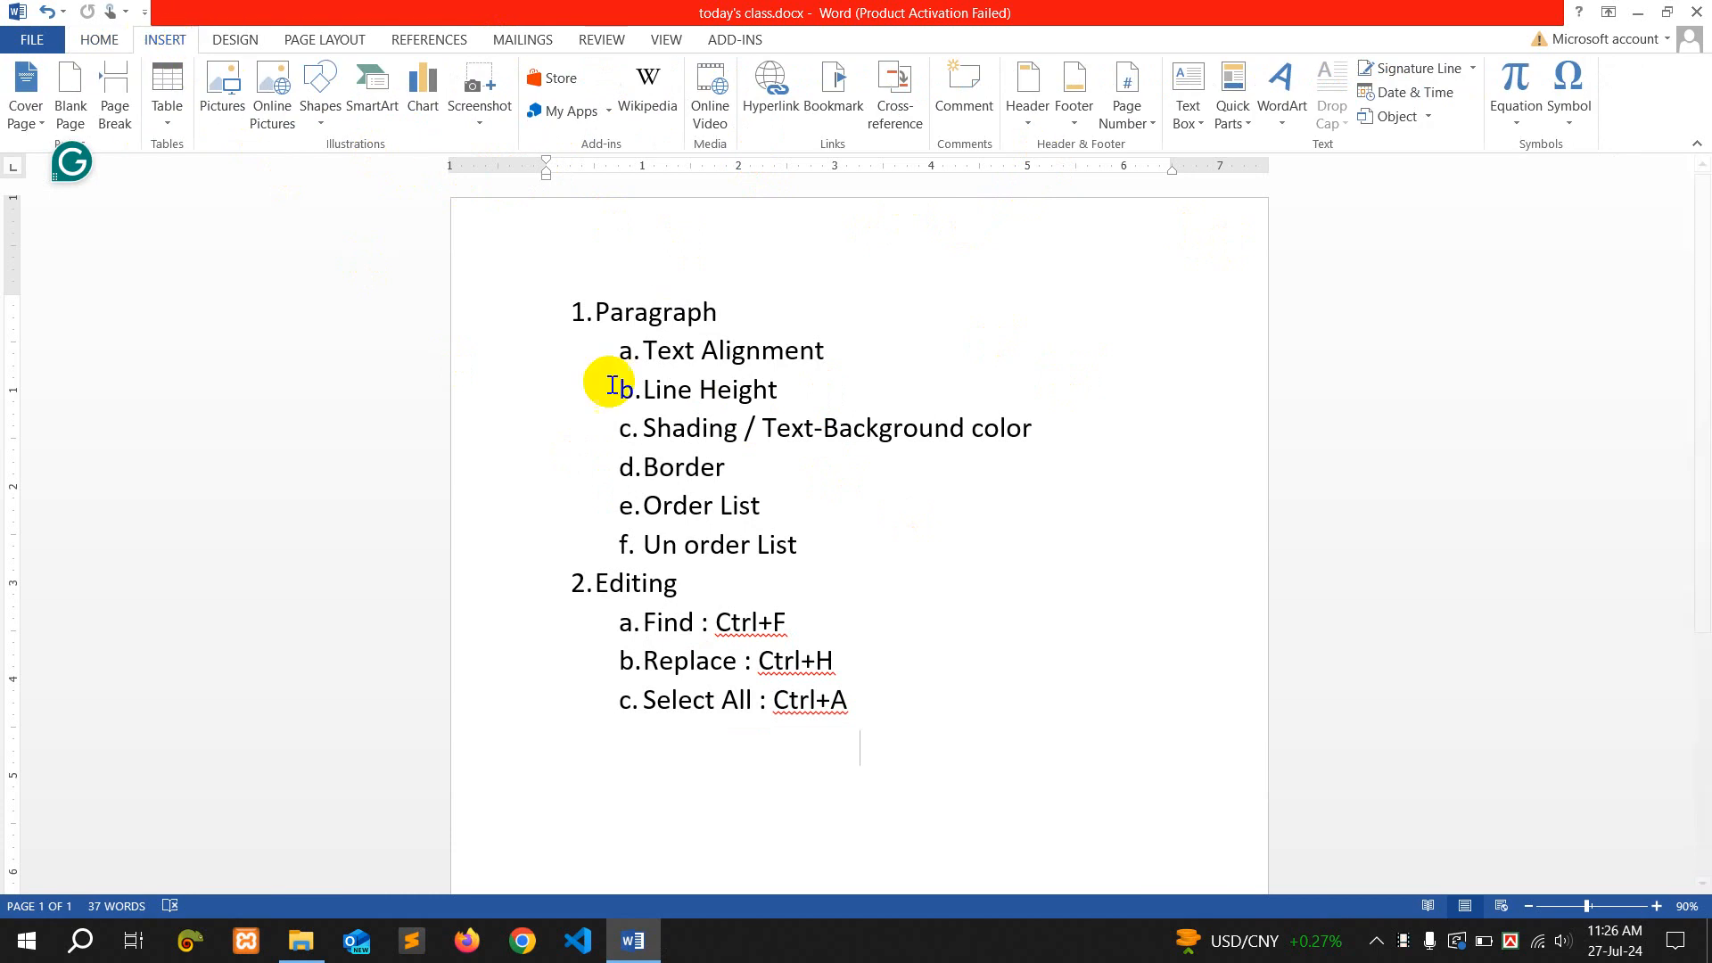
{"action": "left_click", "coordinate": [872, 700]}
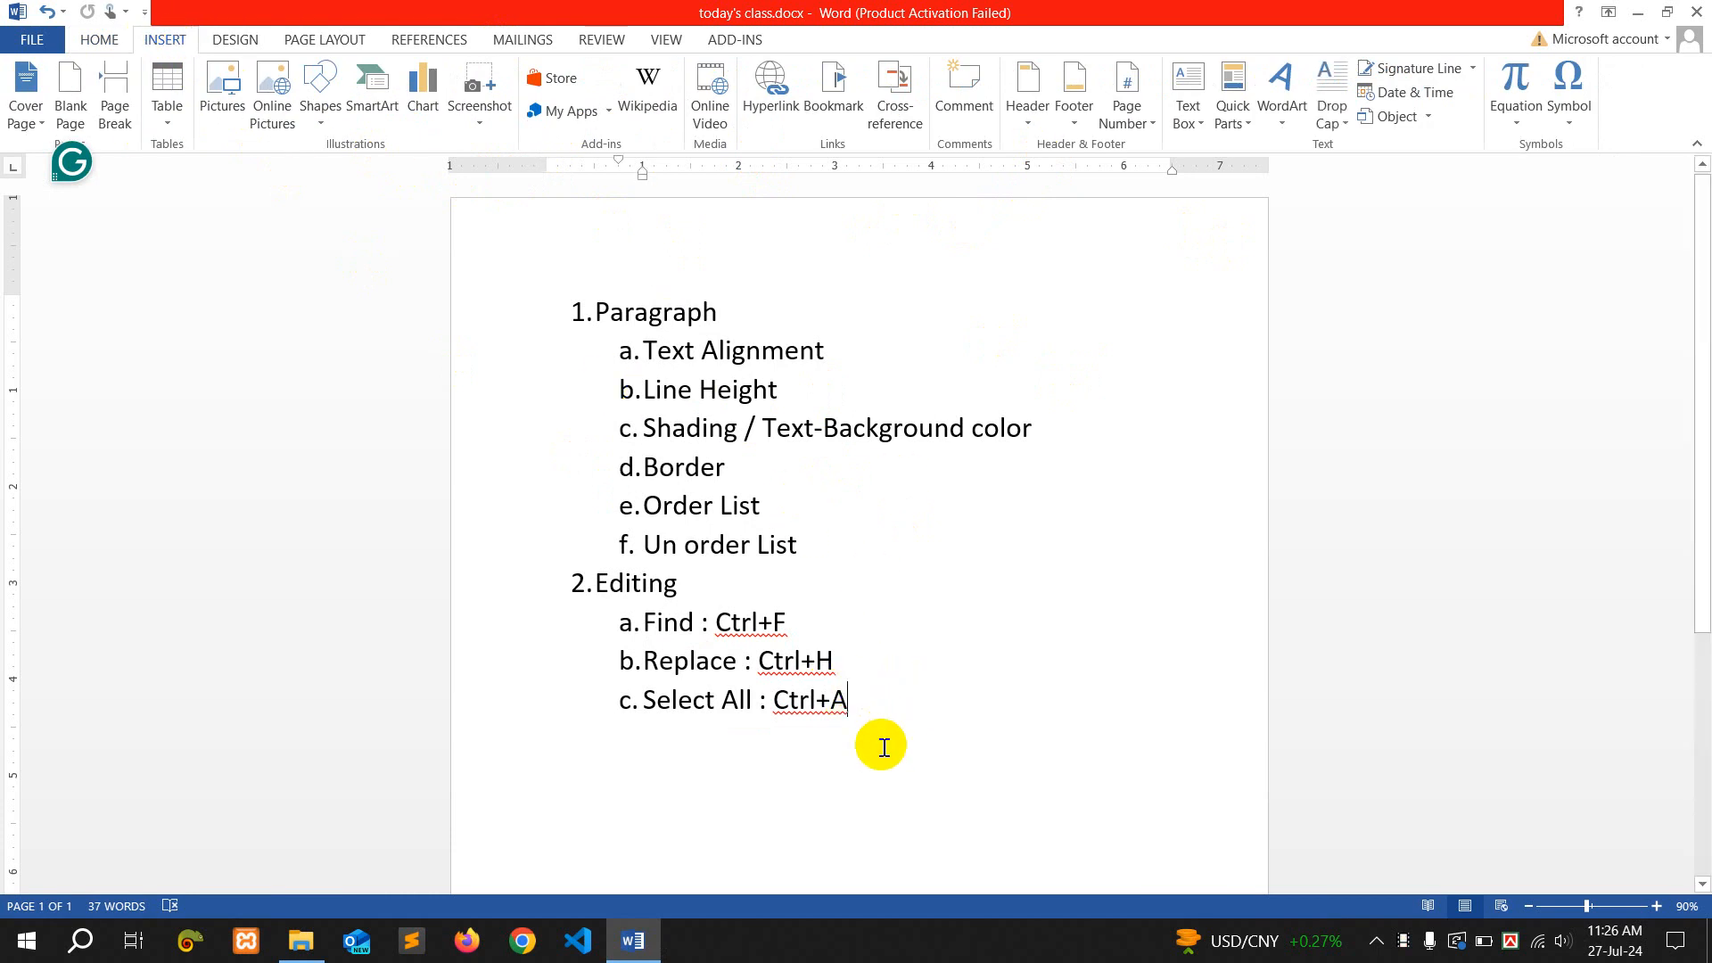
{"action": "left_click", "coordinate": [883, 748]}
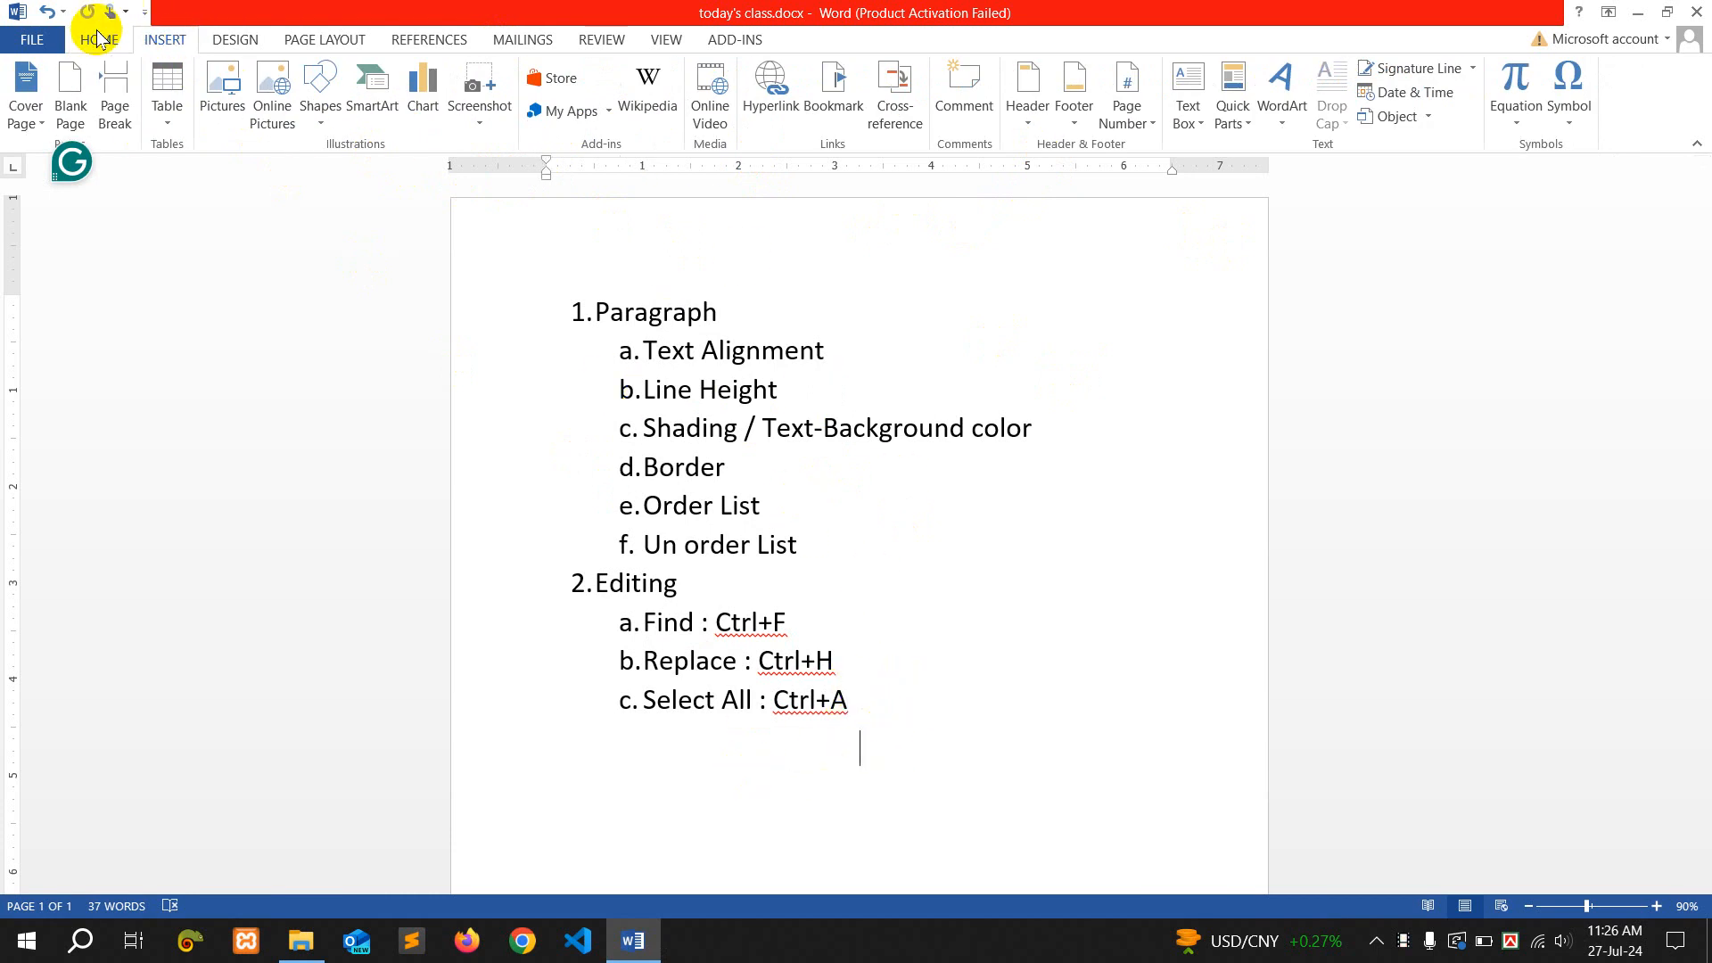
{"action": "left_click", "coordinate": [99, 39]}
{"action": "left_click", "coordinate": [450, 111]}
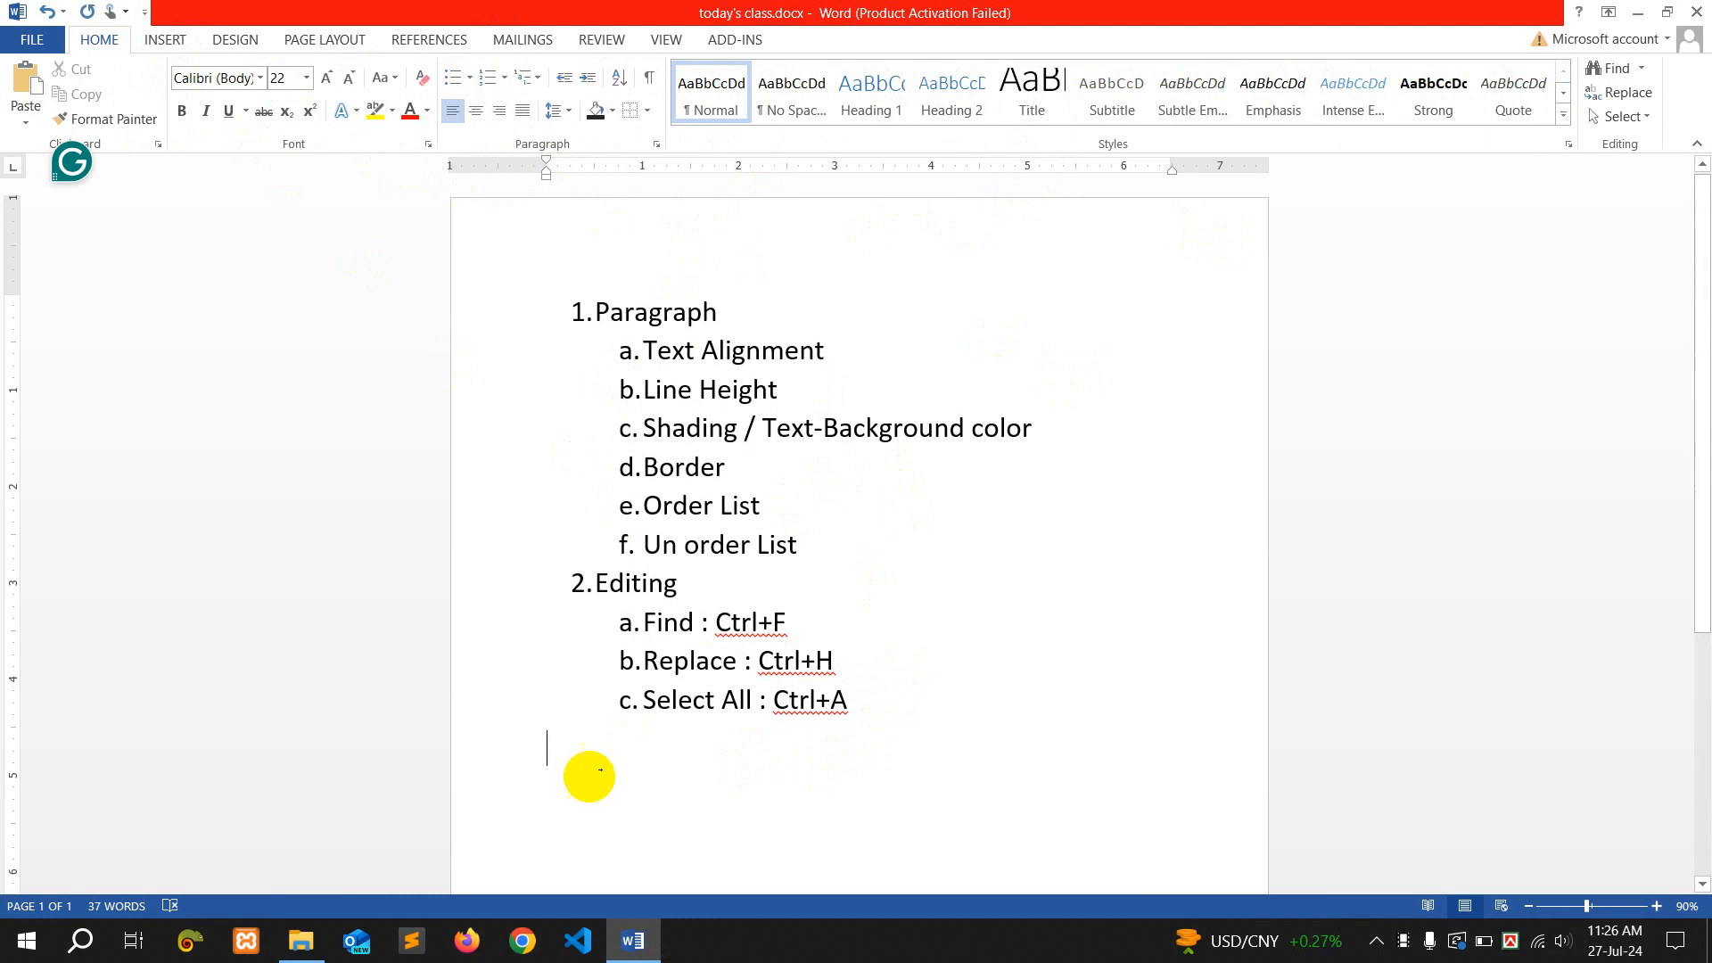
{"action": "type", "text": "In"}
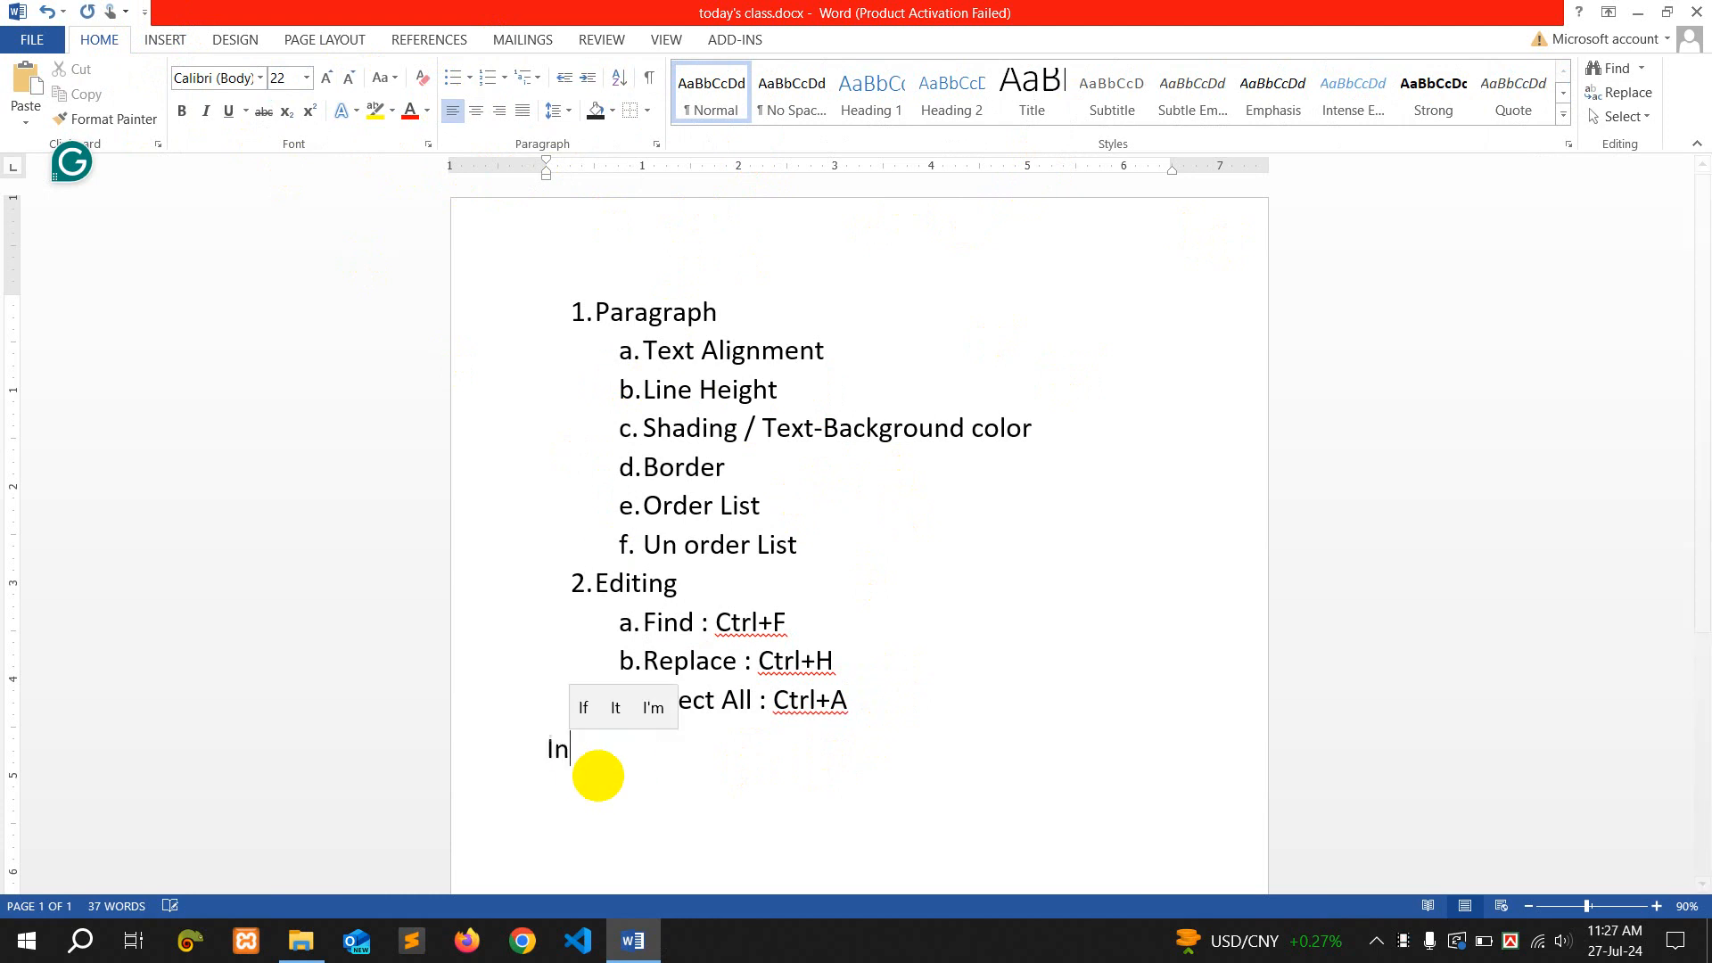
{"action": "type", "text": "sert >"}
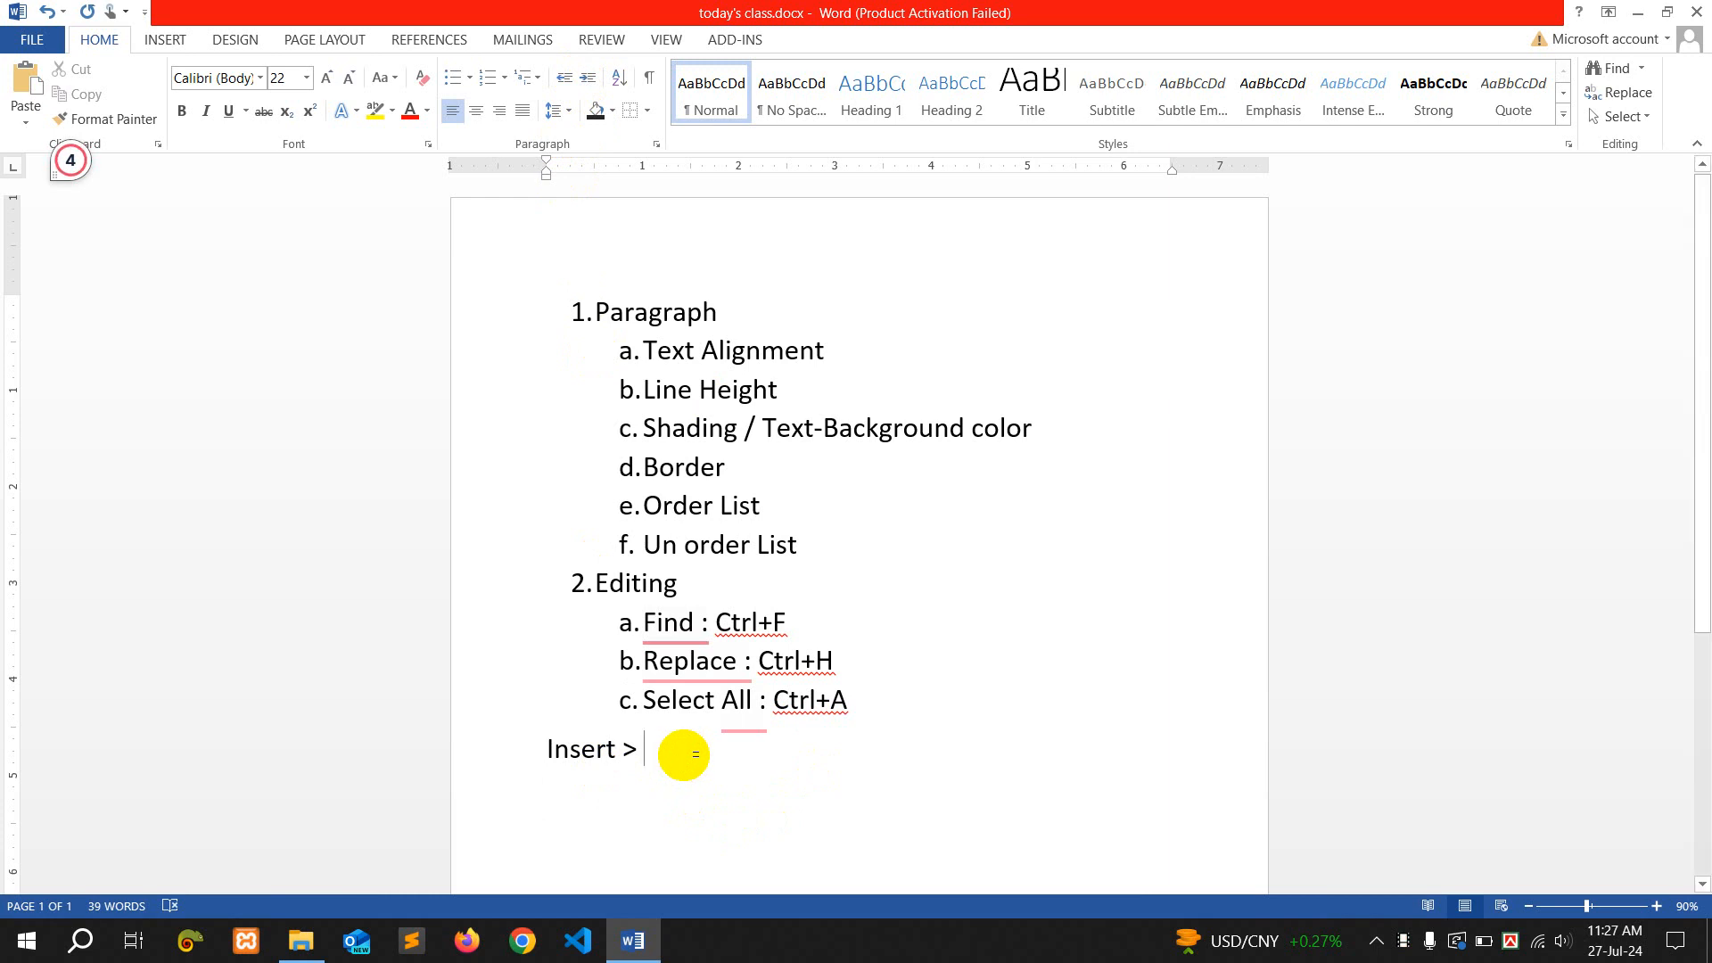
Start an indented numbered list in the 1) format on a new line below "Insert >"
{"action": "key", "text": "Return"}
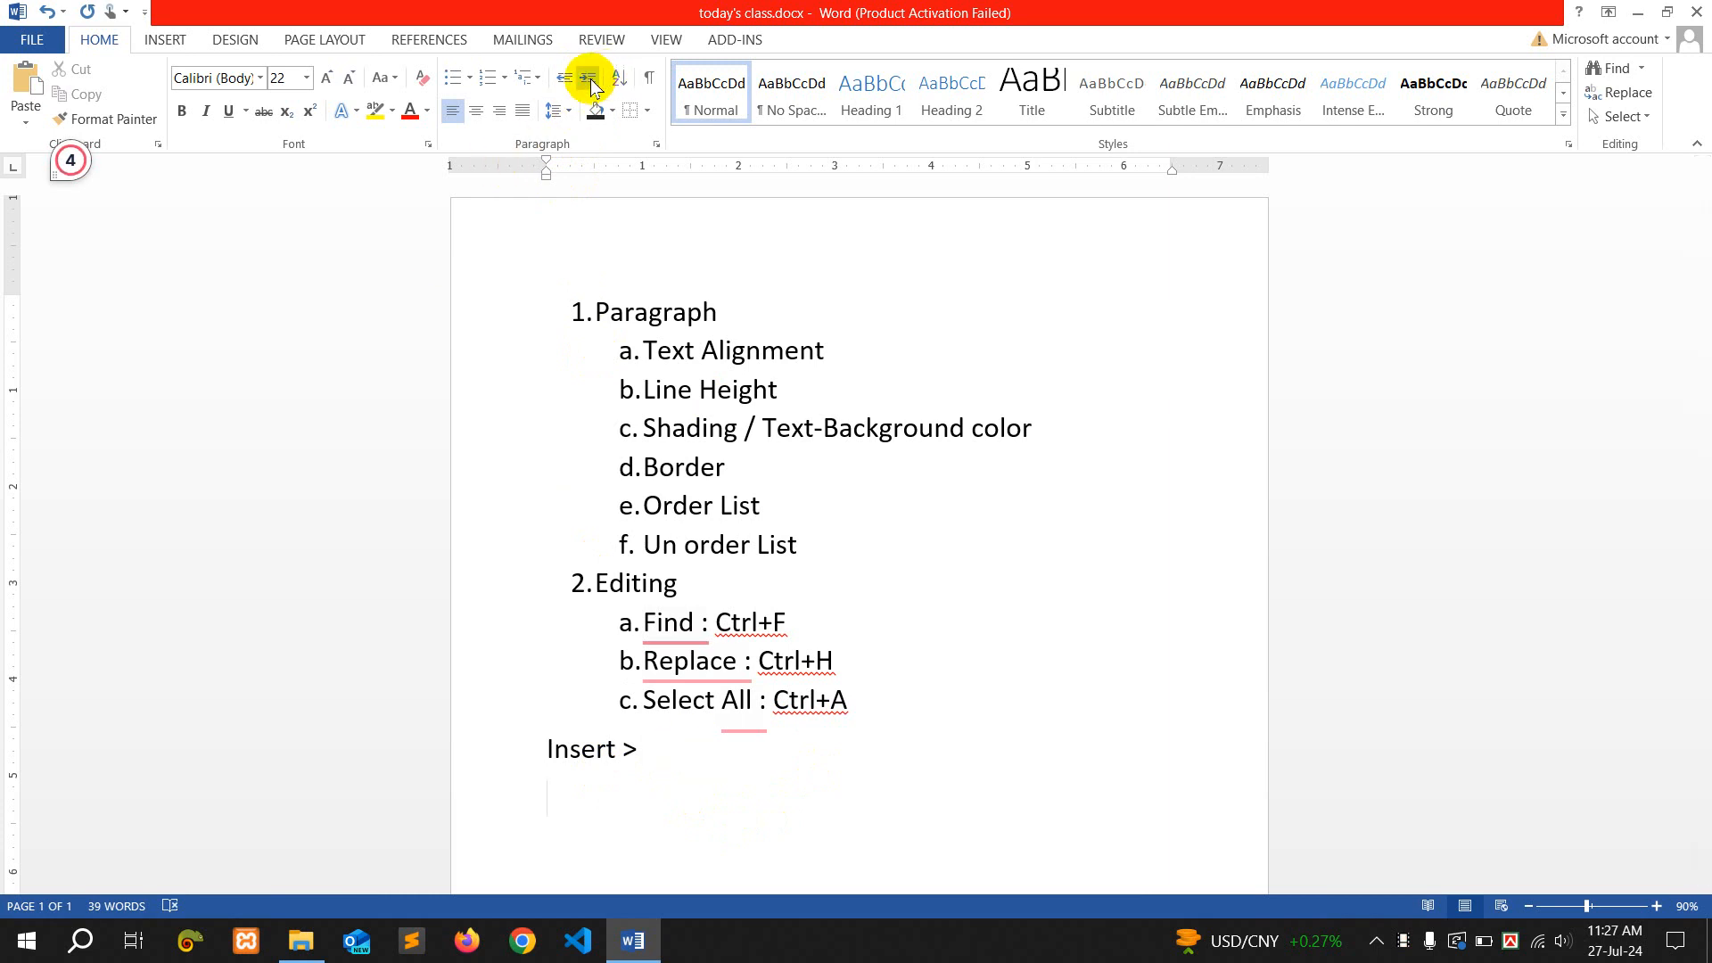
{"action": "left_click", "coordinate": [588, 78]}
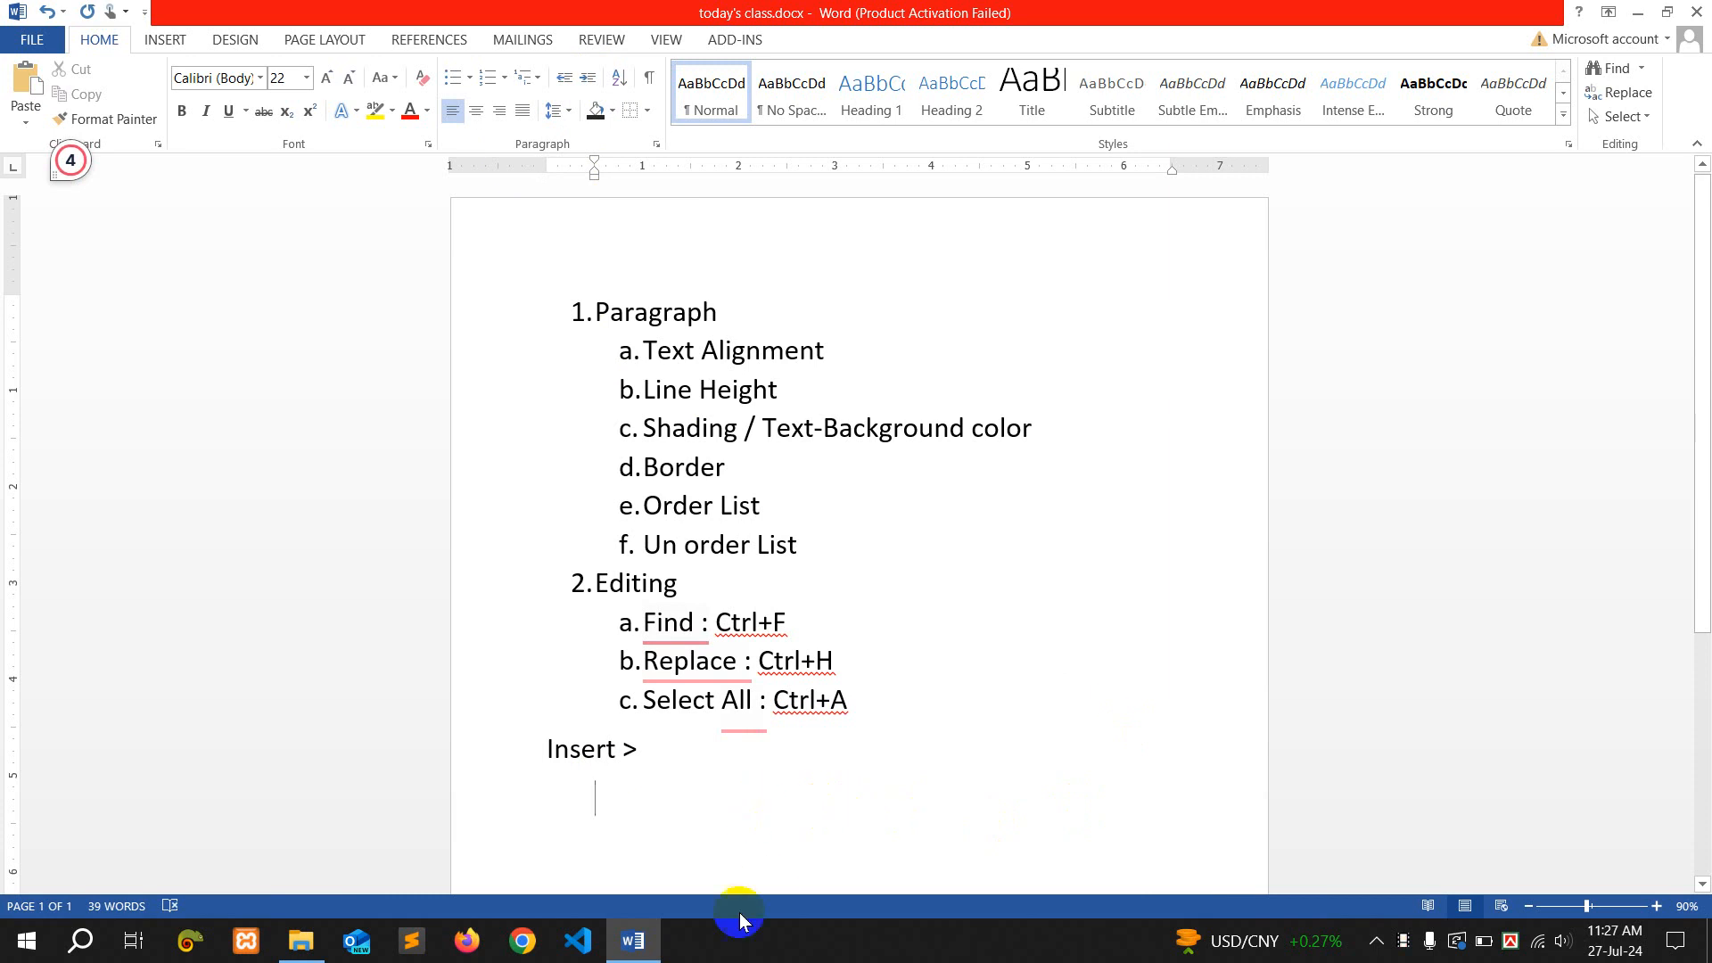
{"action": "mouse_move", "coordinate": [764, 735]}
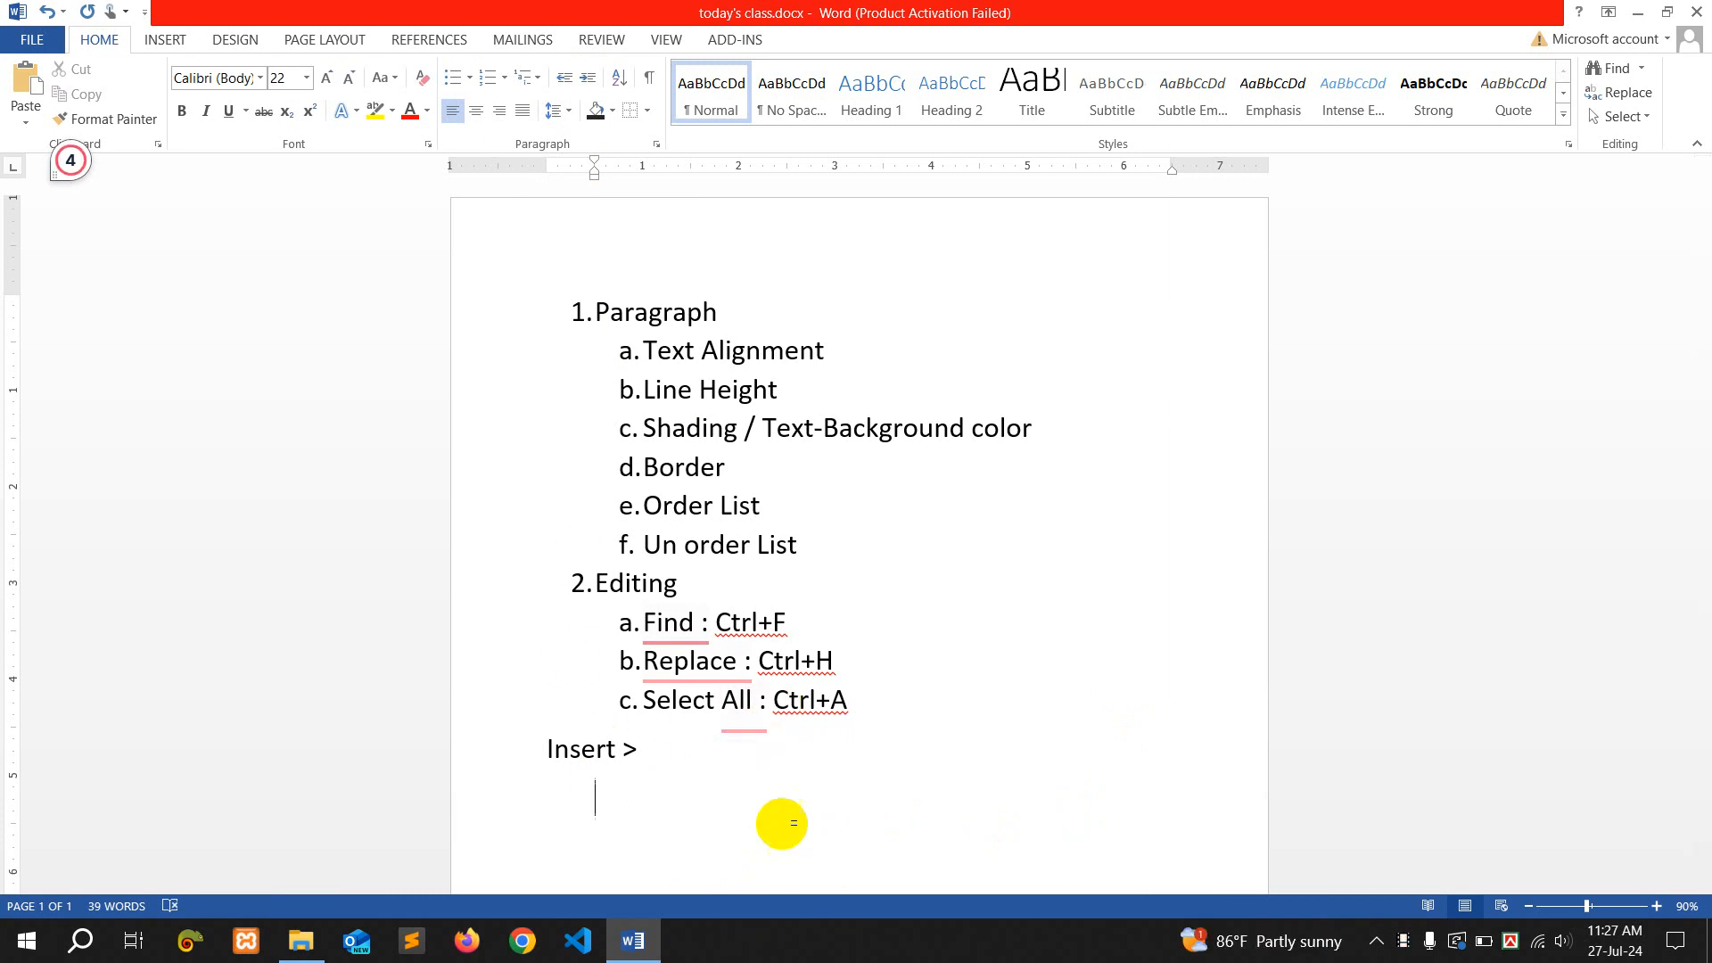
{"action": "left_click", "coordinate": [482, 81]}
Write "Page" as item 1) under "Insert >" and add "Cover Page" as its lettered sub-item a
{"action": "left_click", "coordinate": [165, 40]}
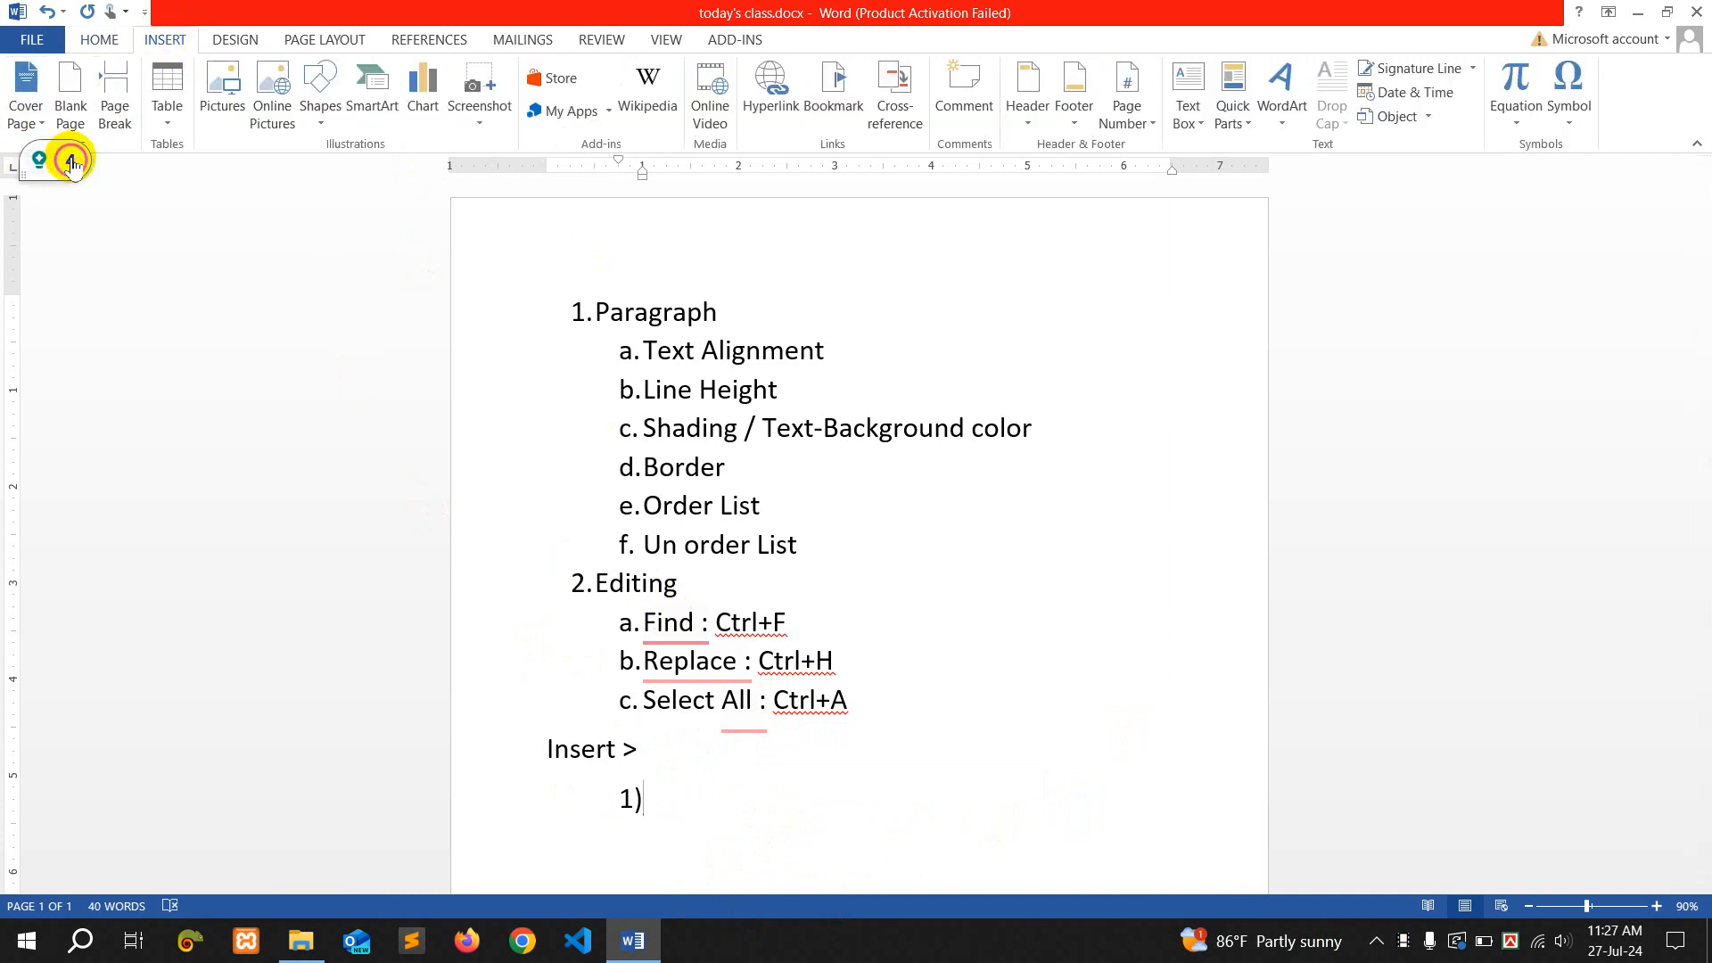
{"action": "left_click", "coordinate": [145, 227]}
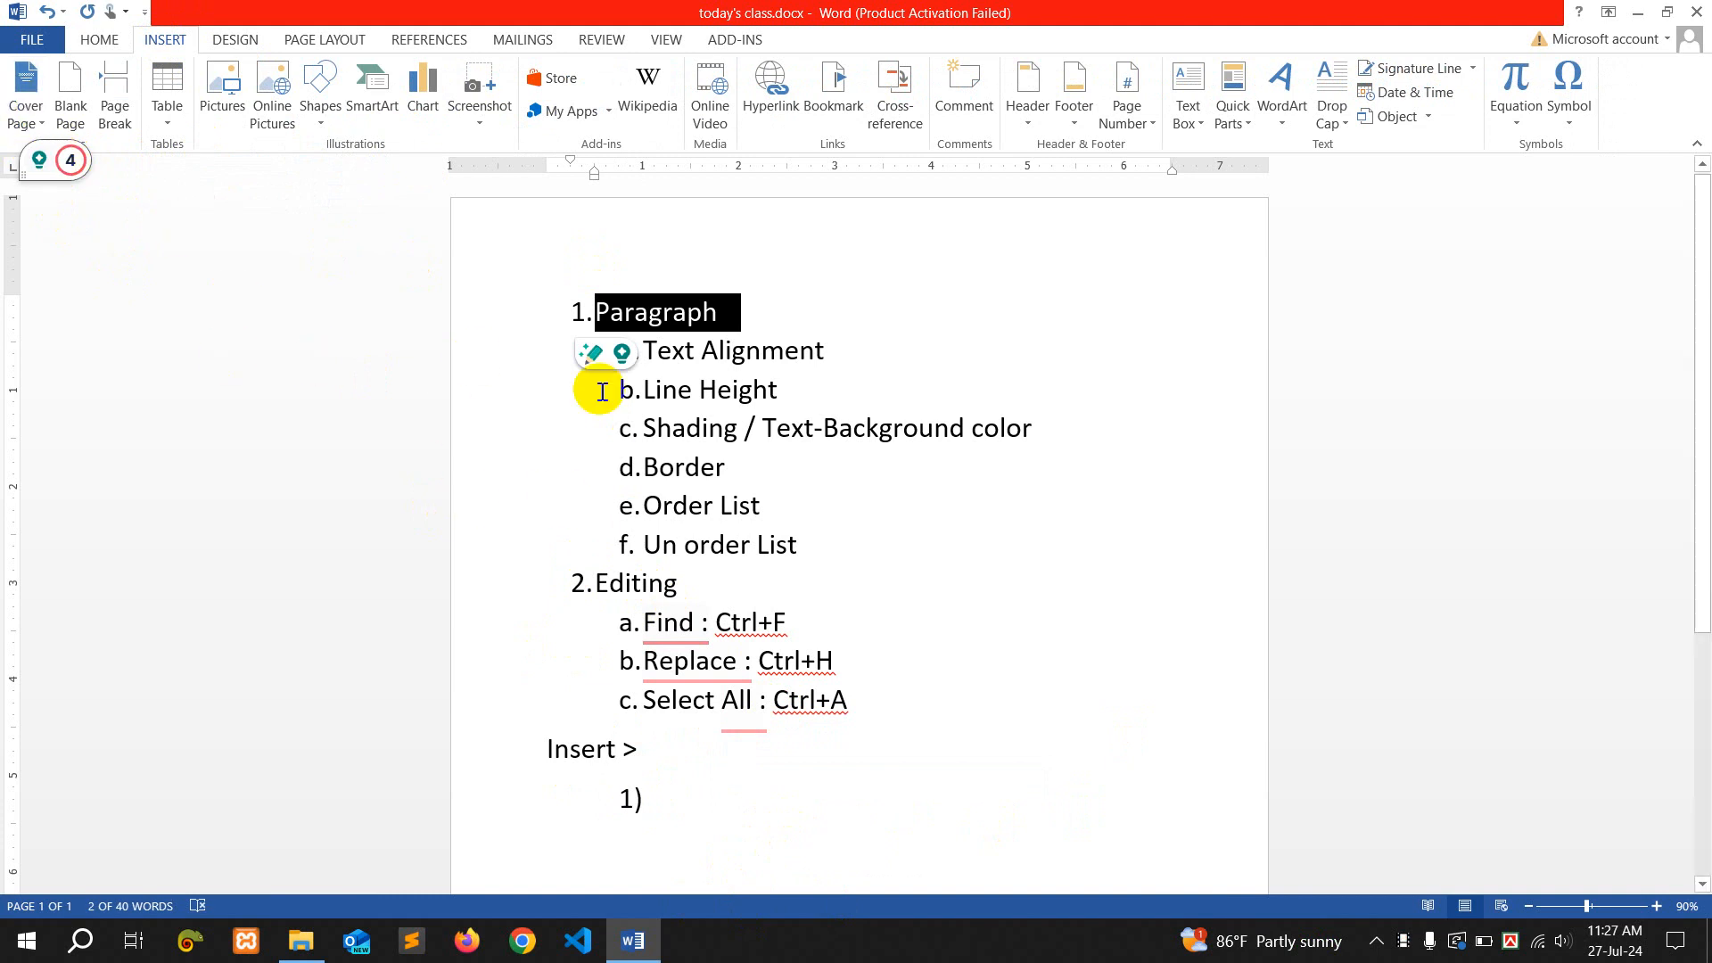
{"action": "left_click", "coordinate": [672, 804]}
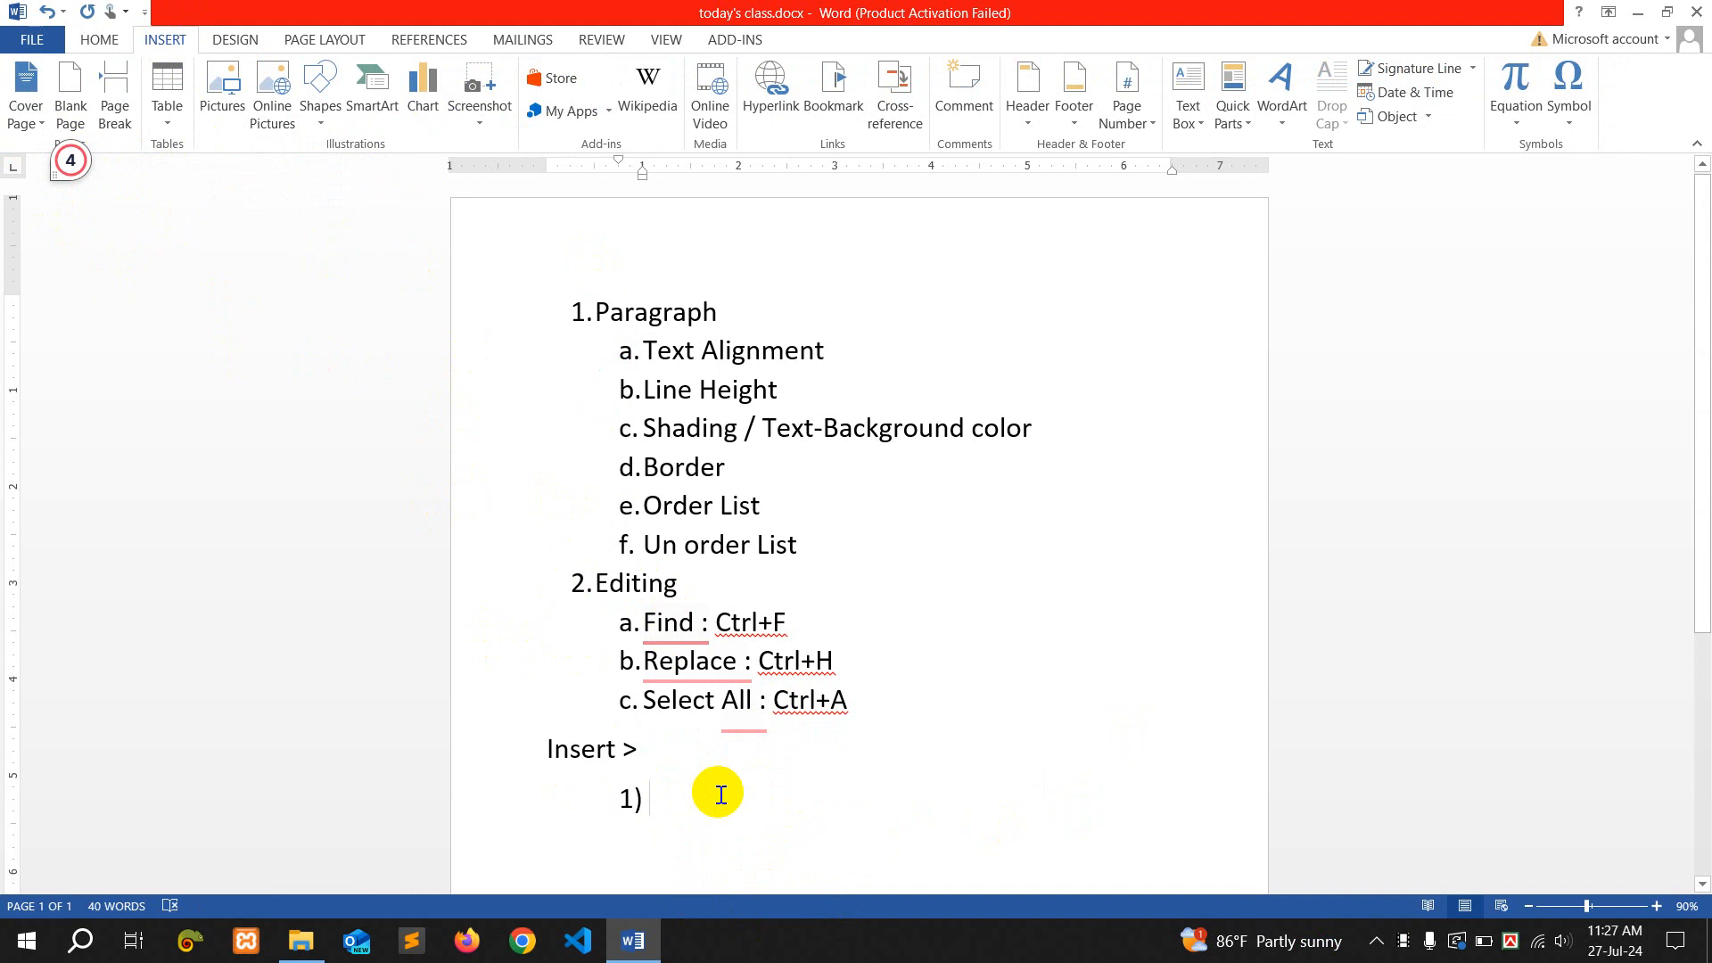
{"action": "key", "text": "Caps_Lock"}
{"action": "type", "text": "Page"}
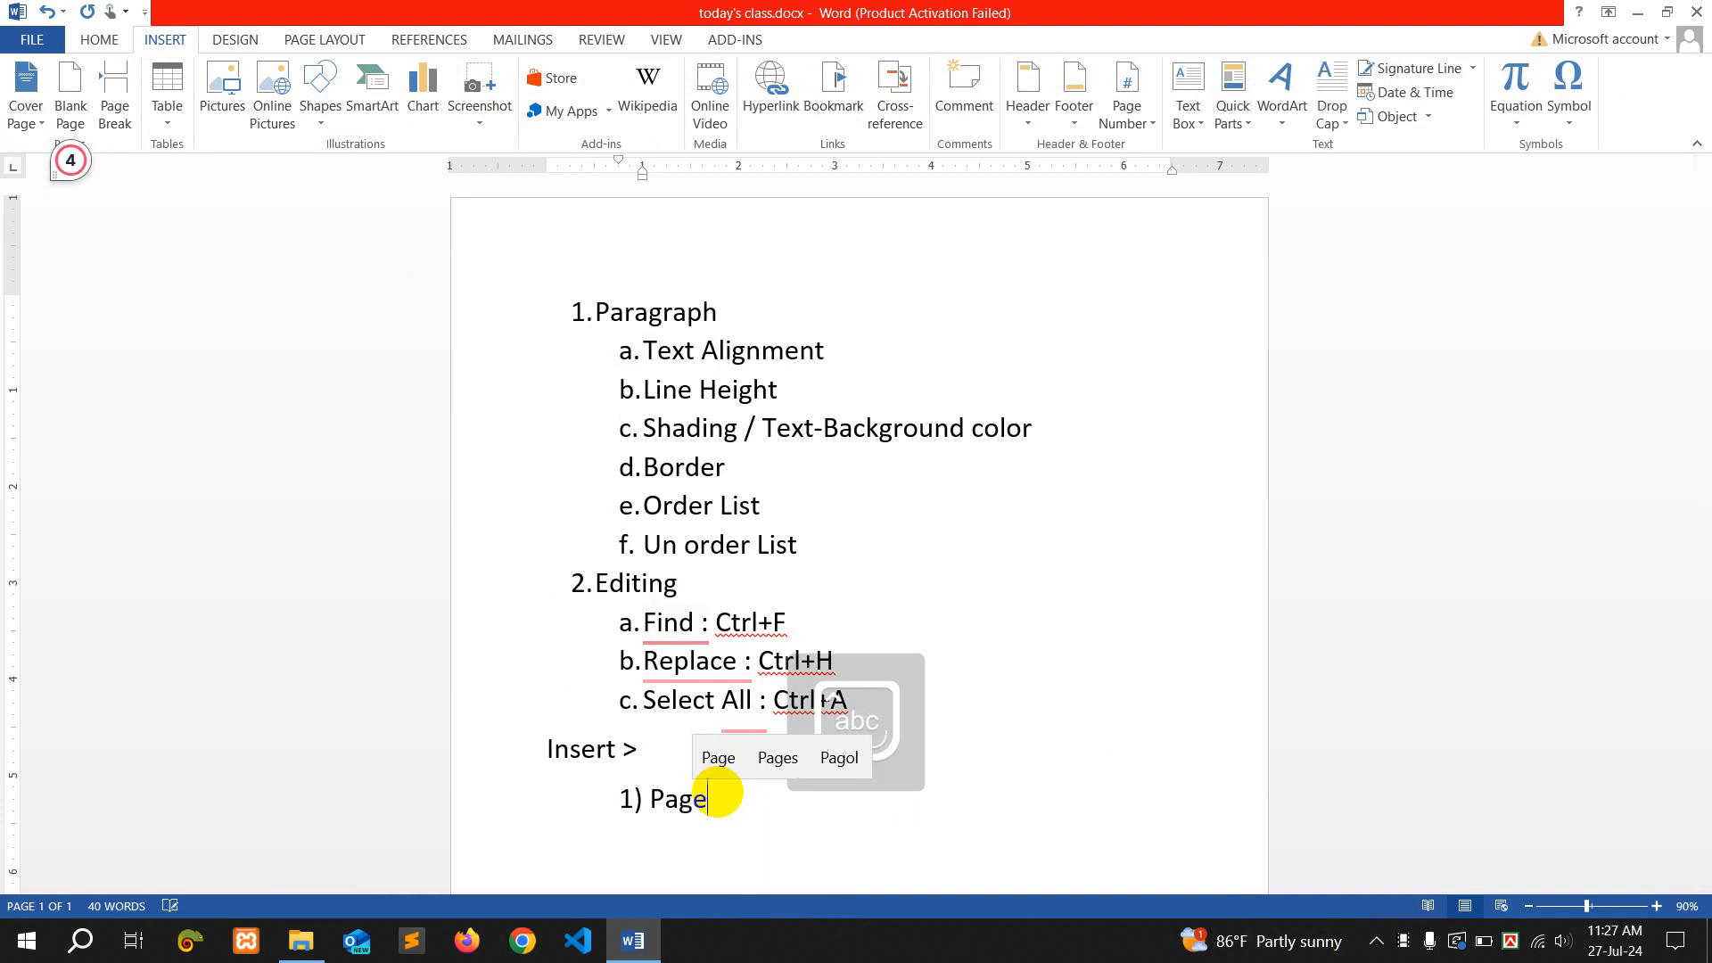
{"action": "key", "text": "Return"}
{"action": "type", "text": "C"}
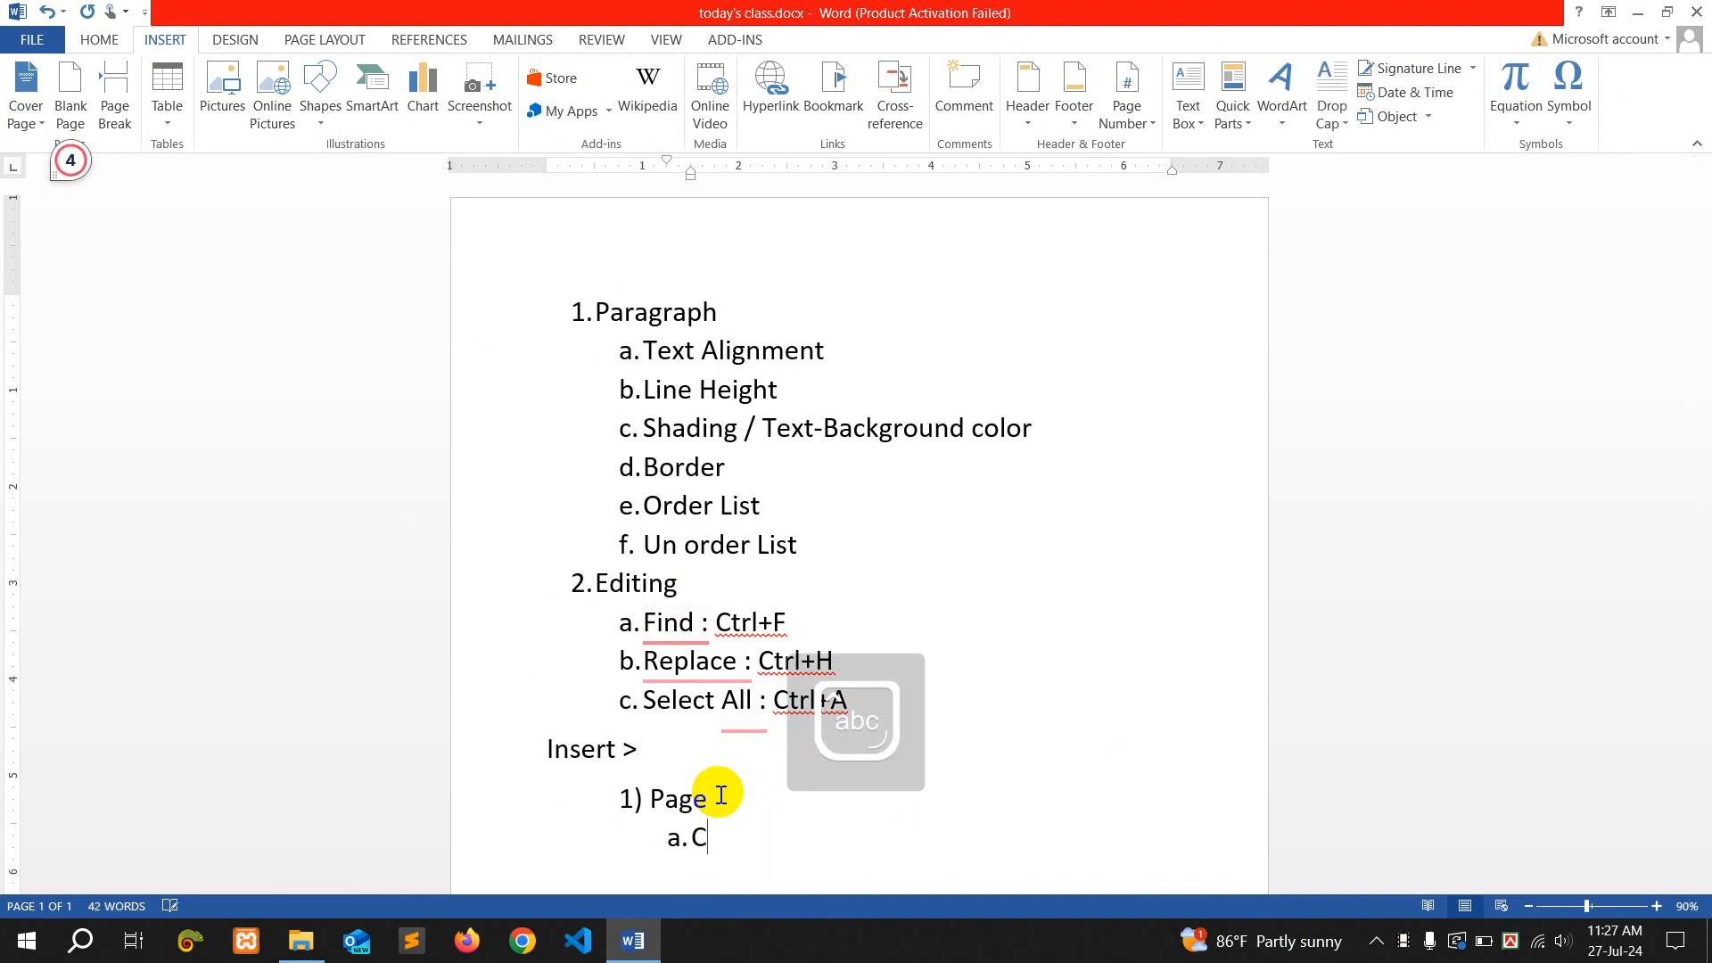
{"action": "type", "text": "over Page"}
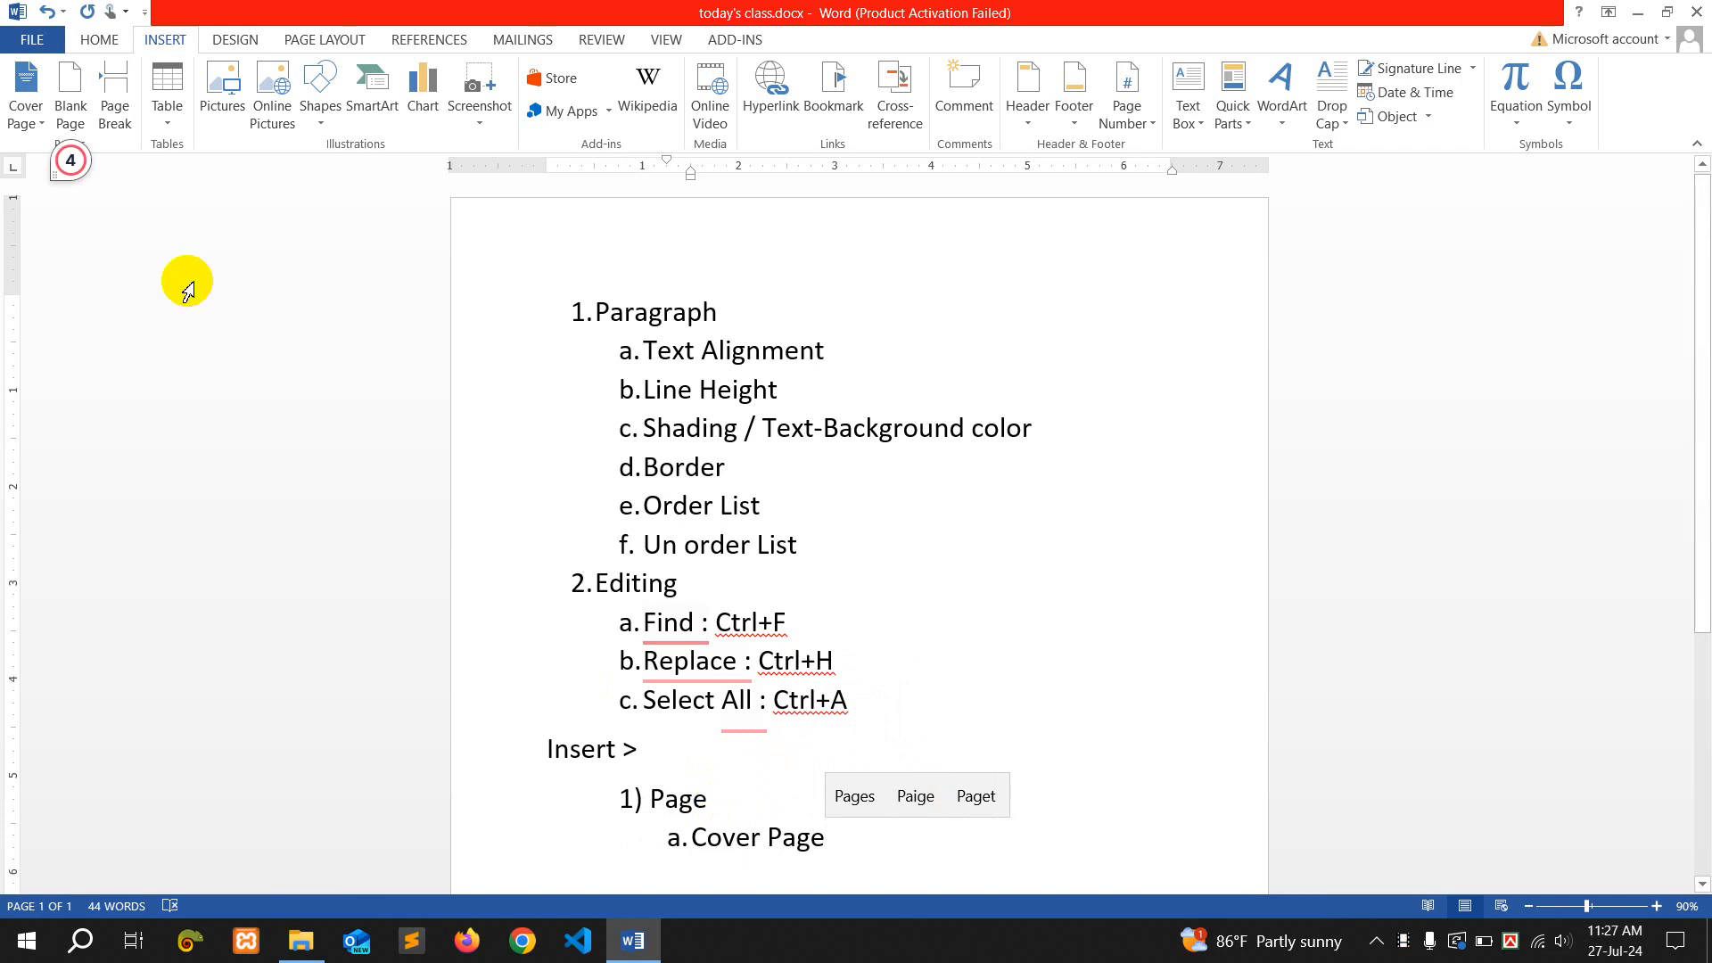
Insert the built-in Filigree cover page at the front of the document
{"action": "left_click", "coordinate": [21, 121]}
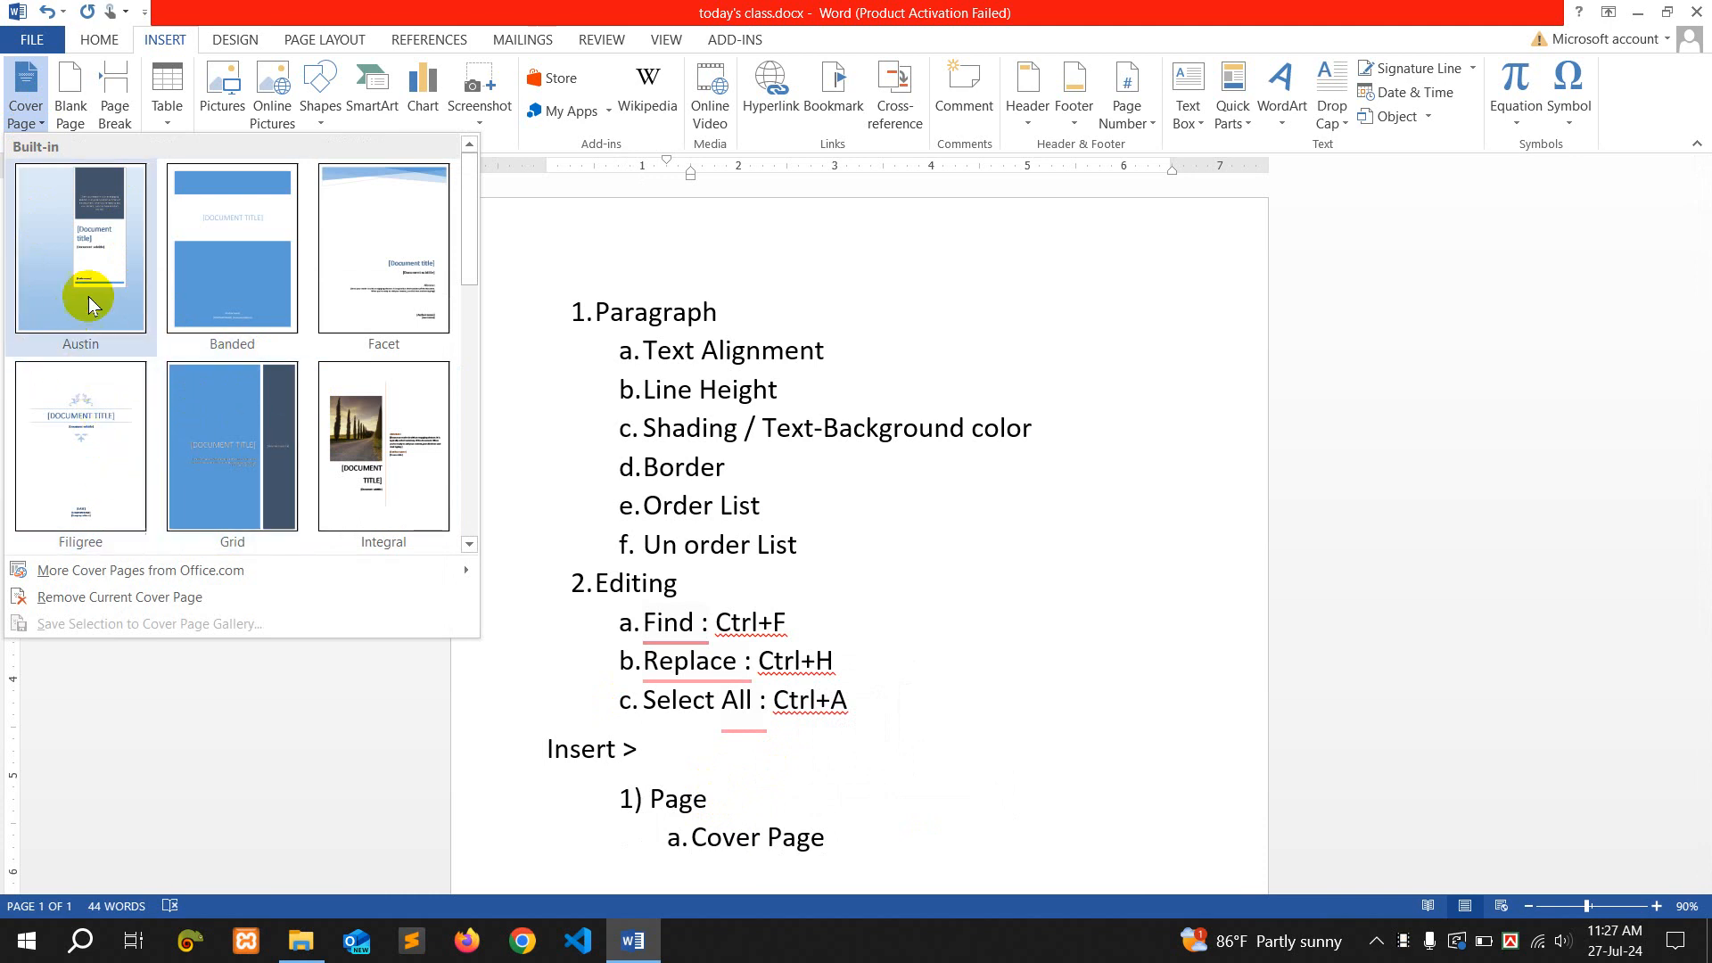
{"action": "left_click", "coordinate": [98, 427]}
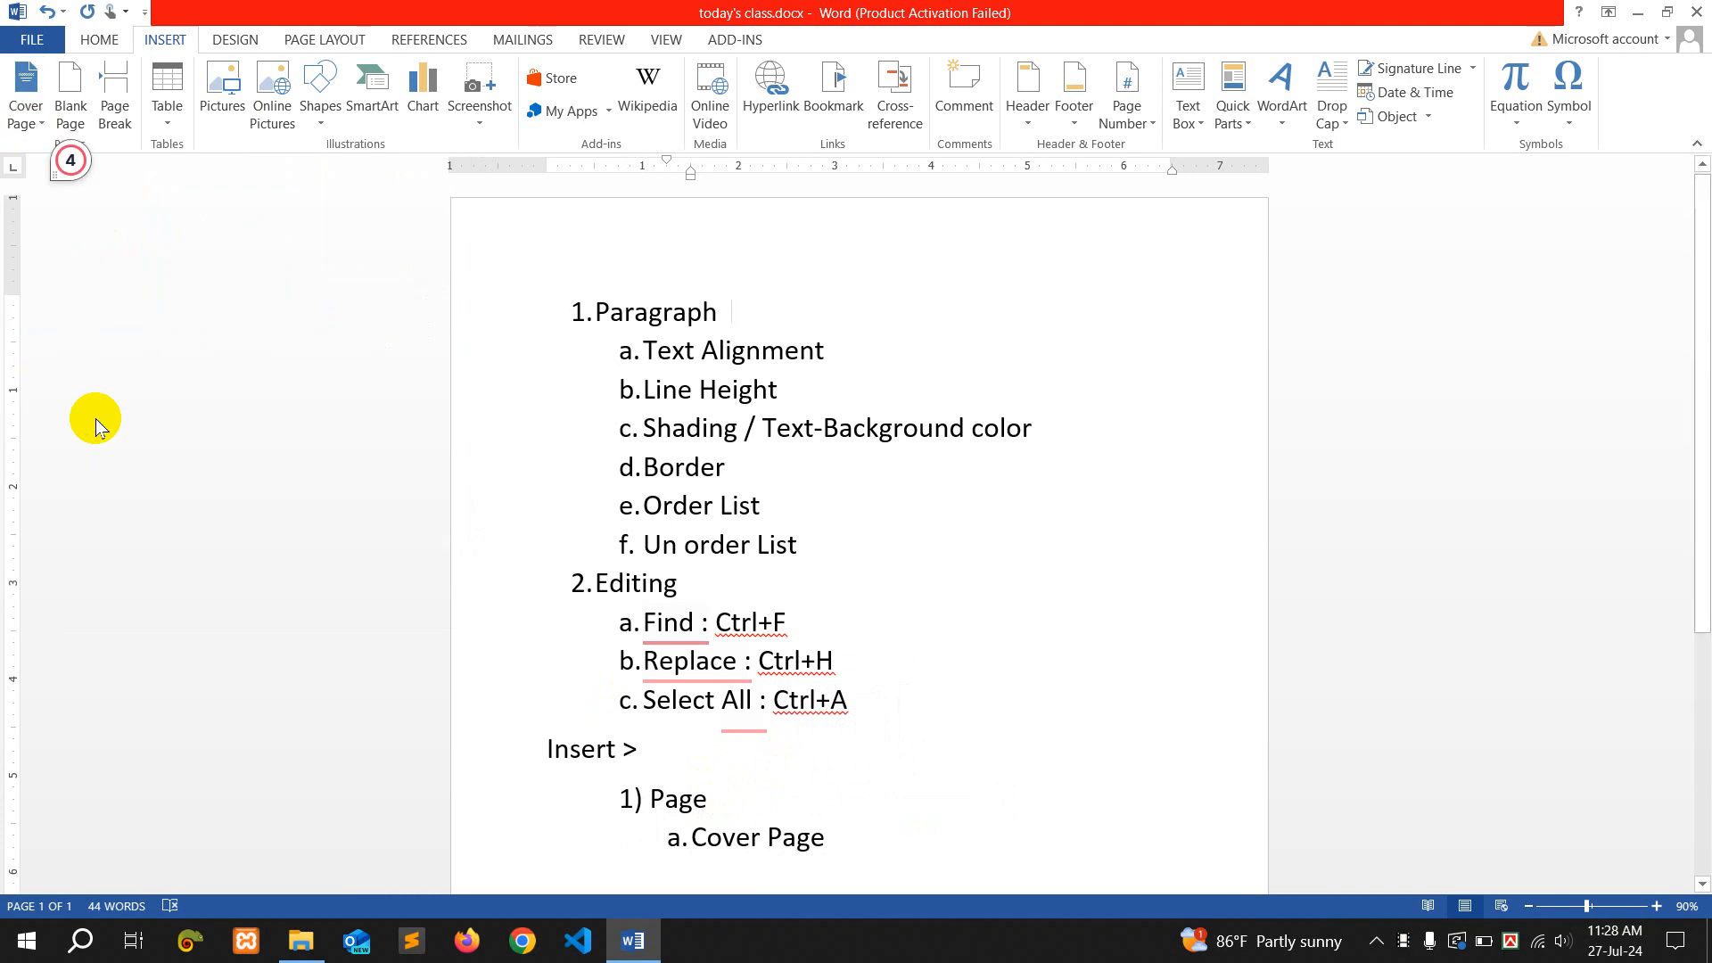
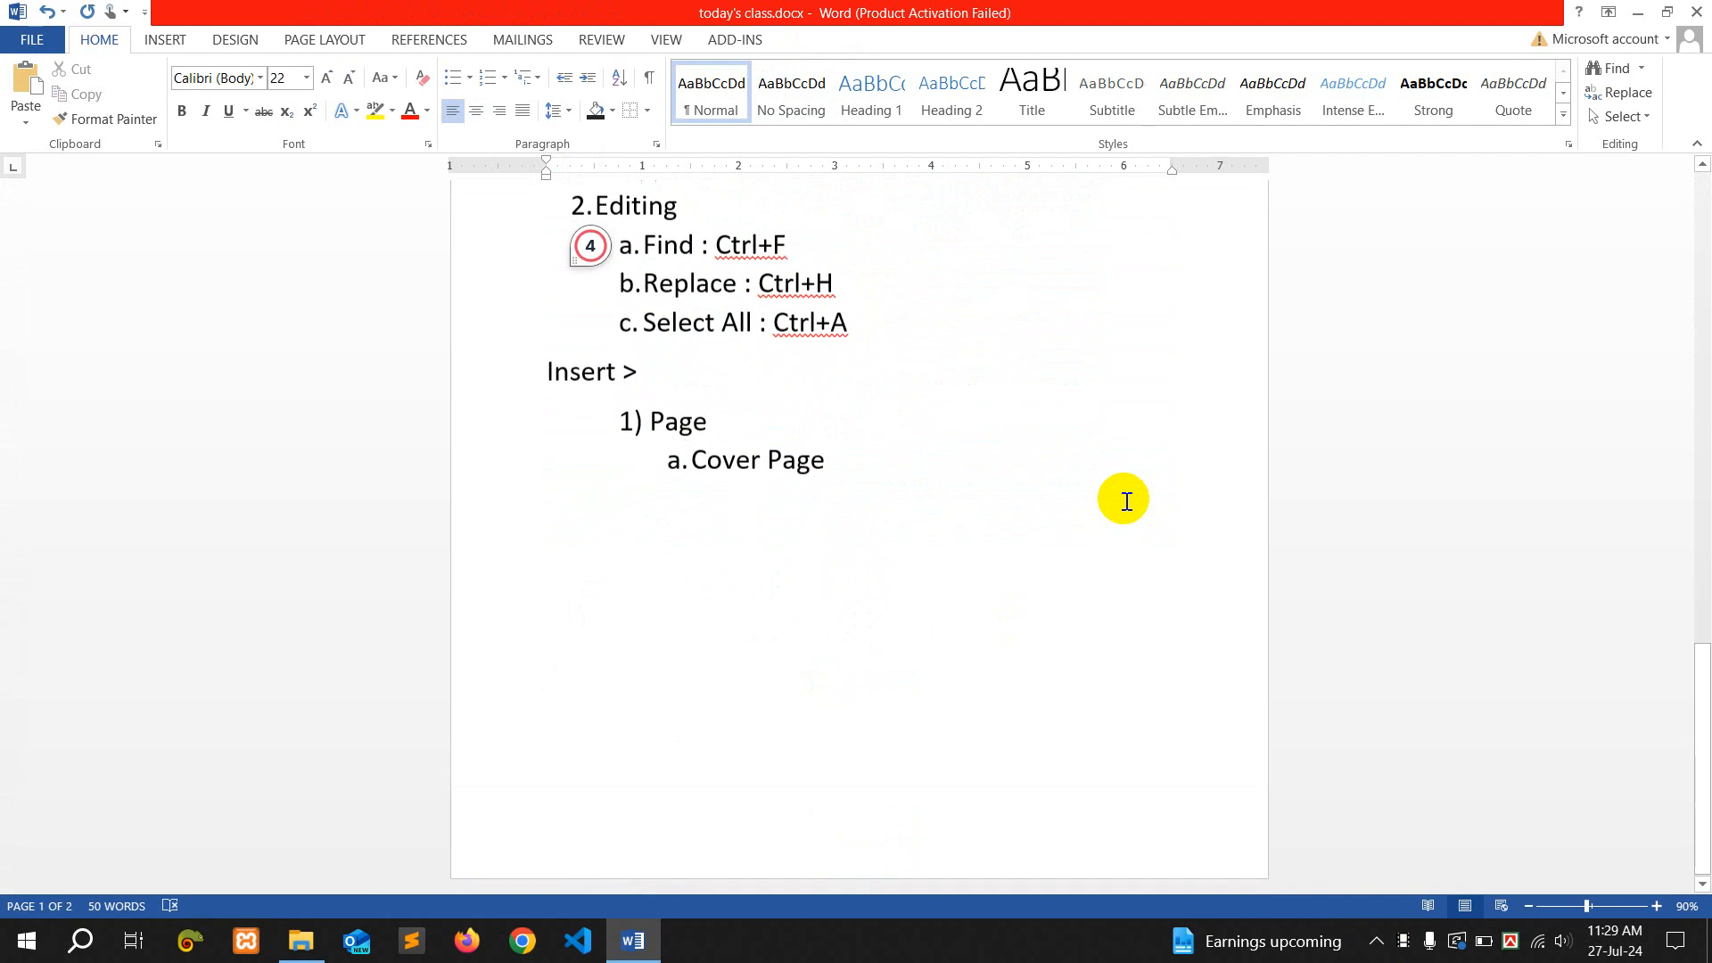
Look at the built-in cover page designs and the option for more cover pages from Office.com without choosing one
{"action": "scroll", "coordinate": [1128, 501], "scroll_direction": "up", "scroll_amount": 14}
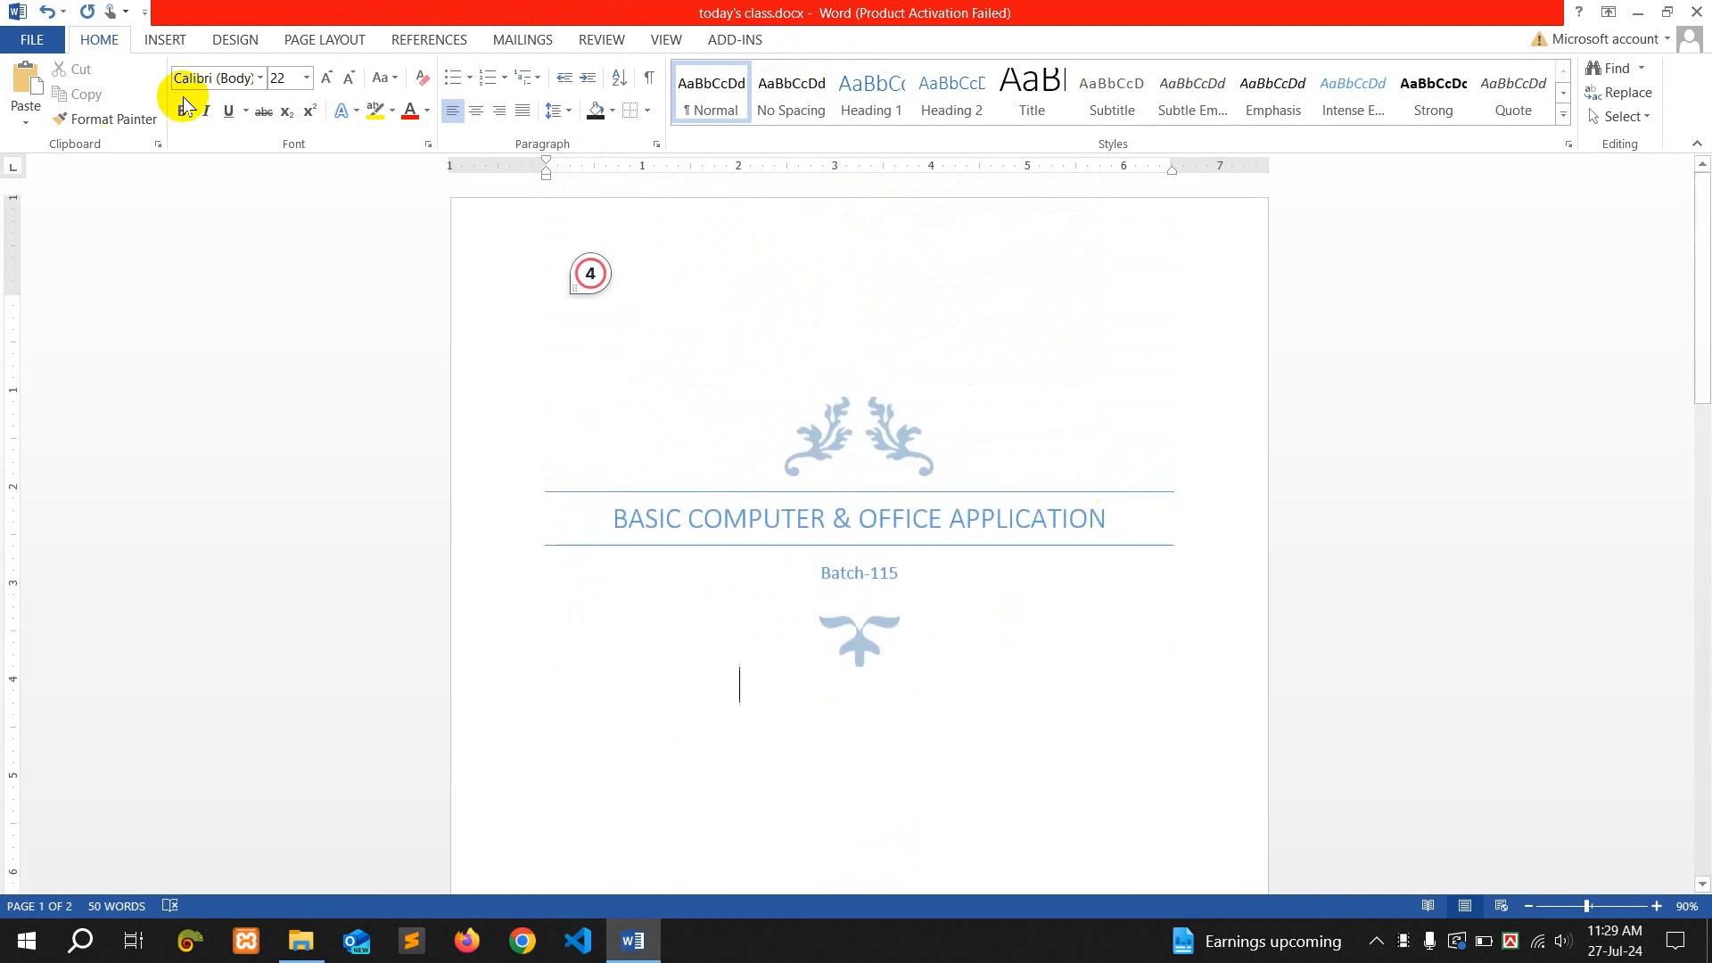
{"action": "left_click", "coordinate": [173, 51]}
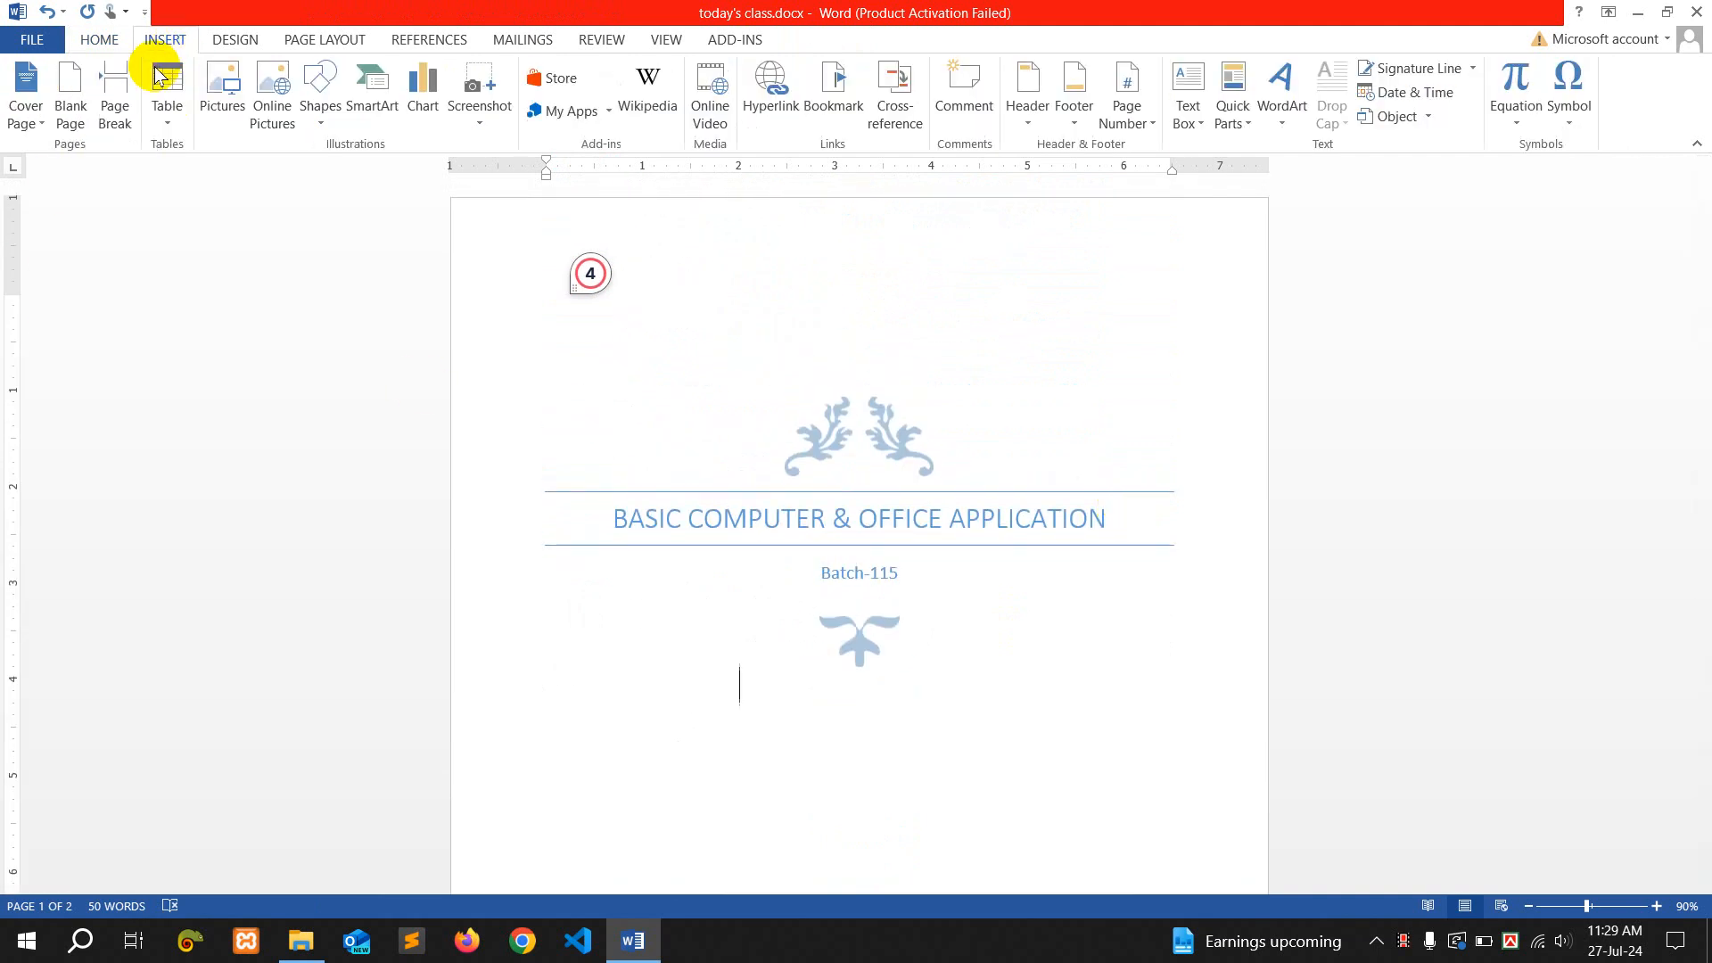
{"action": "left_click", "coordinate": [22, 111]}
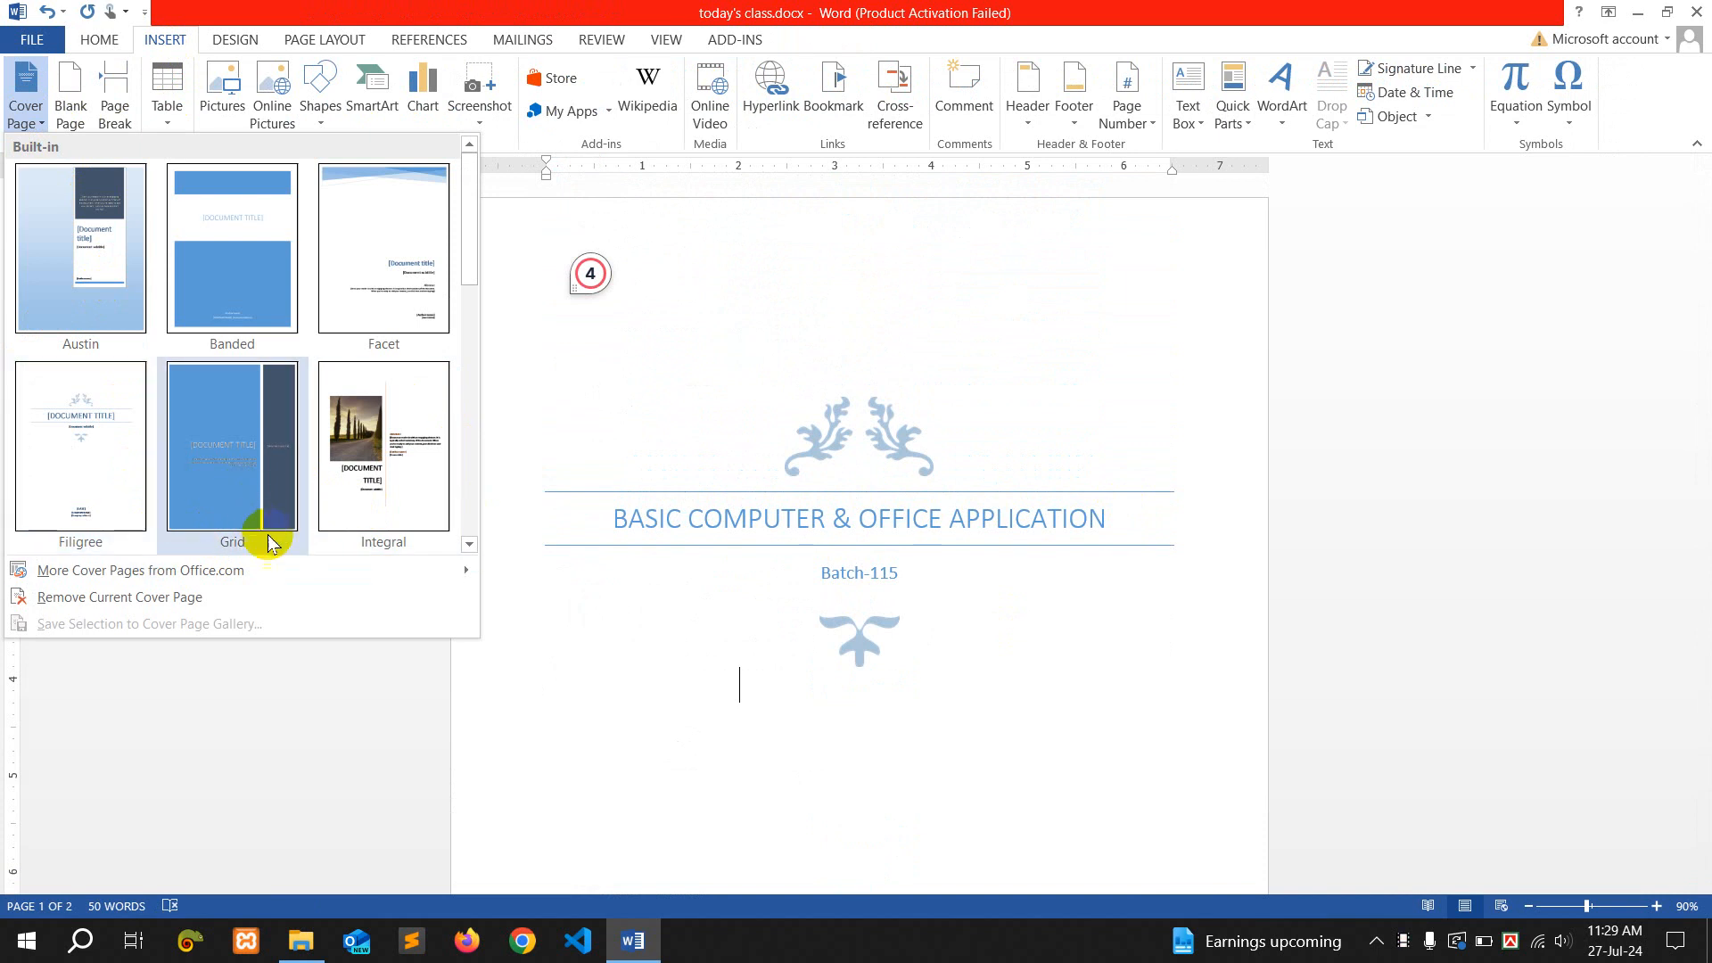
{"action": "mouse_move", "coordinate": [86, 575]}
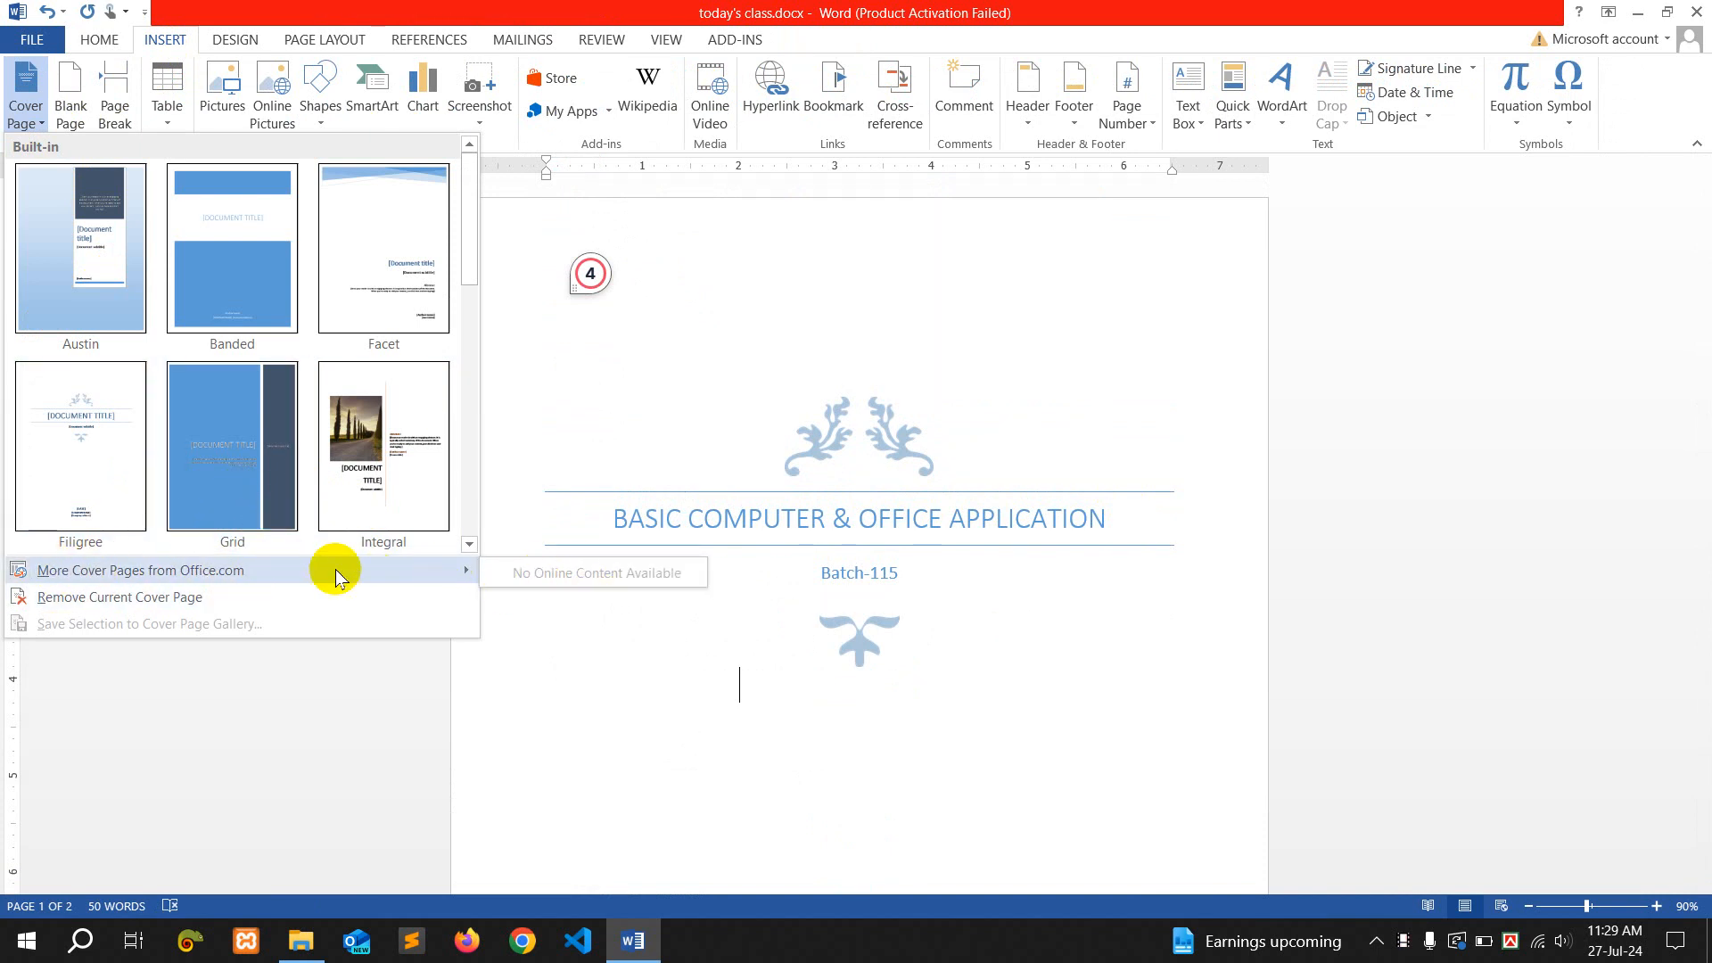
{"action": "left_click", "coordinate": [976, 586]}
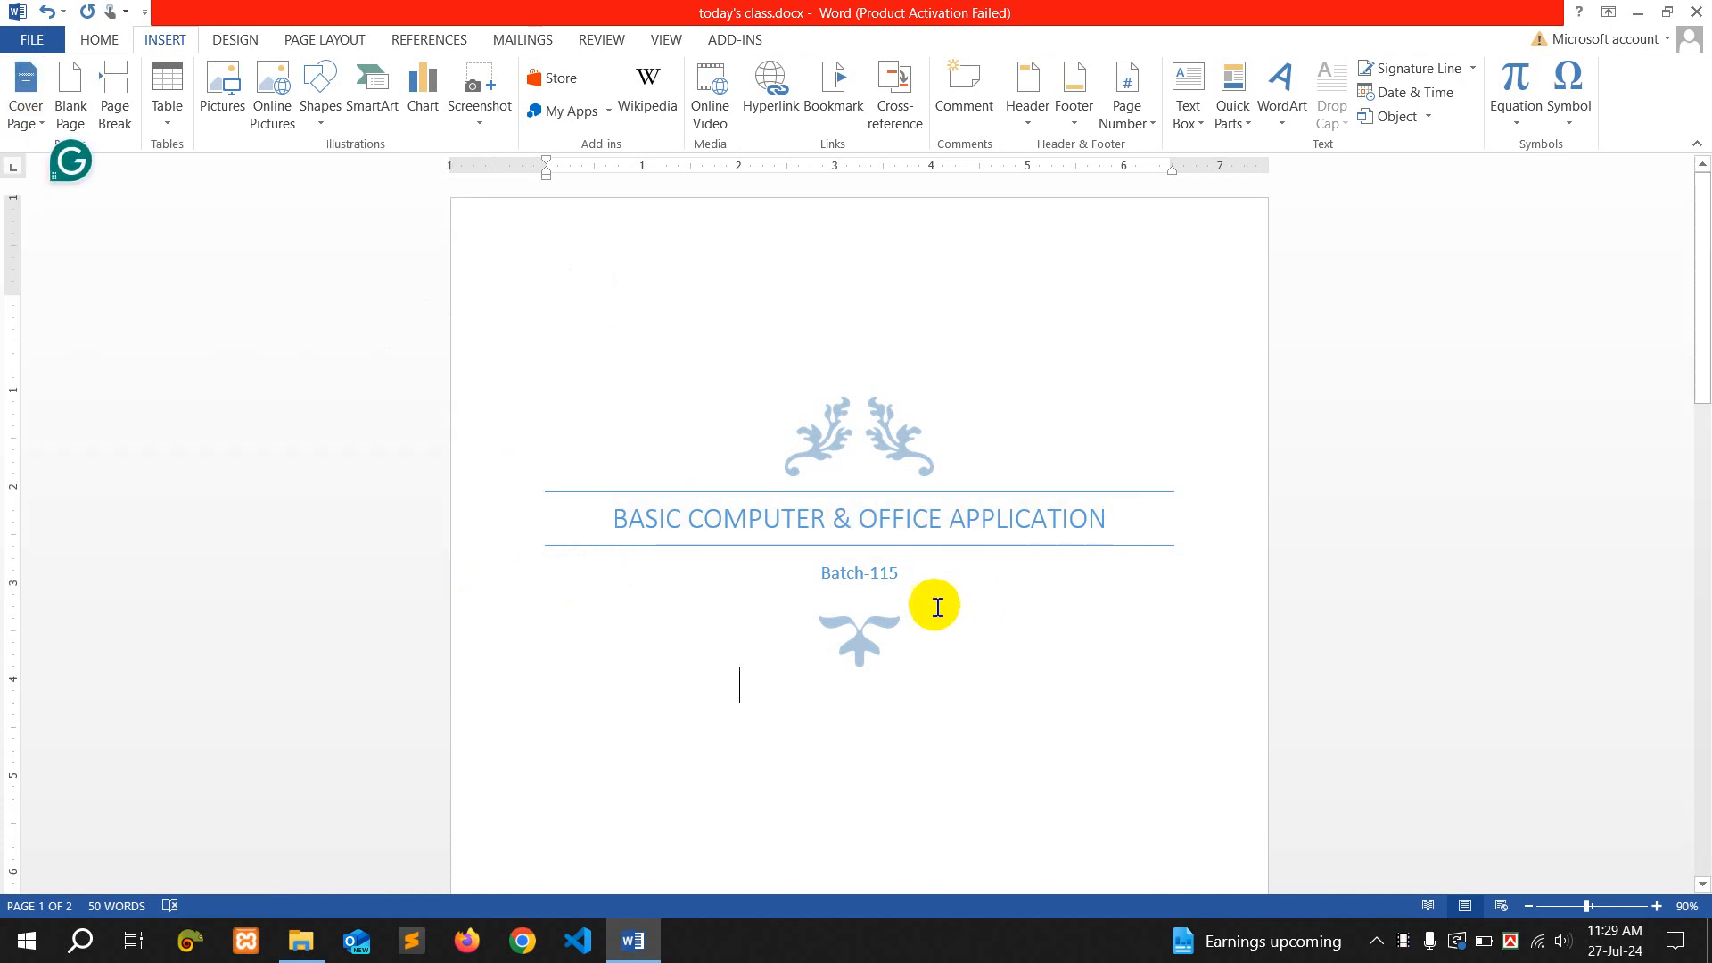
Insert a blank page below the "Cover Page" entry at the end of the outline and place the cursor at its start
{"action": "scroll", "coordinate": [968, 621], "scroll_direction": "down", "scroll_amount": 4}
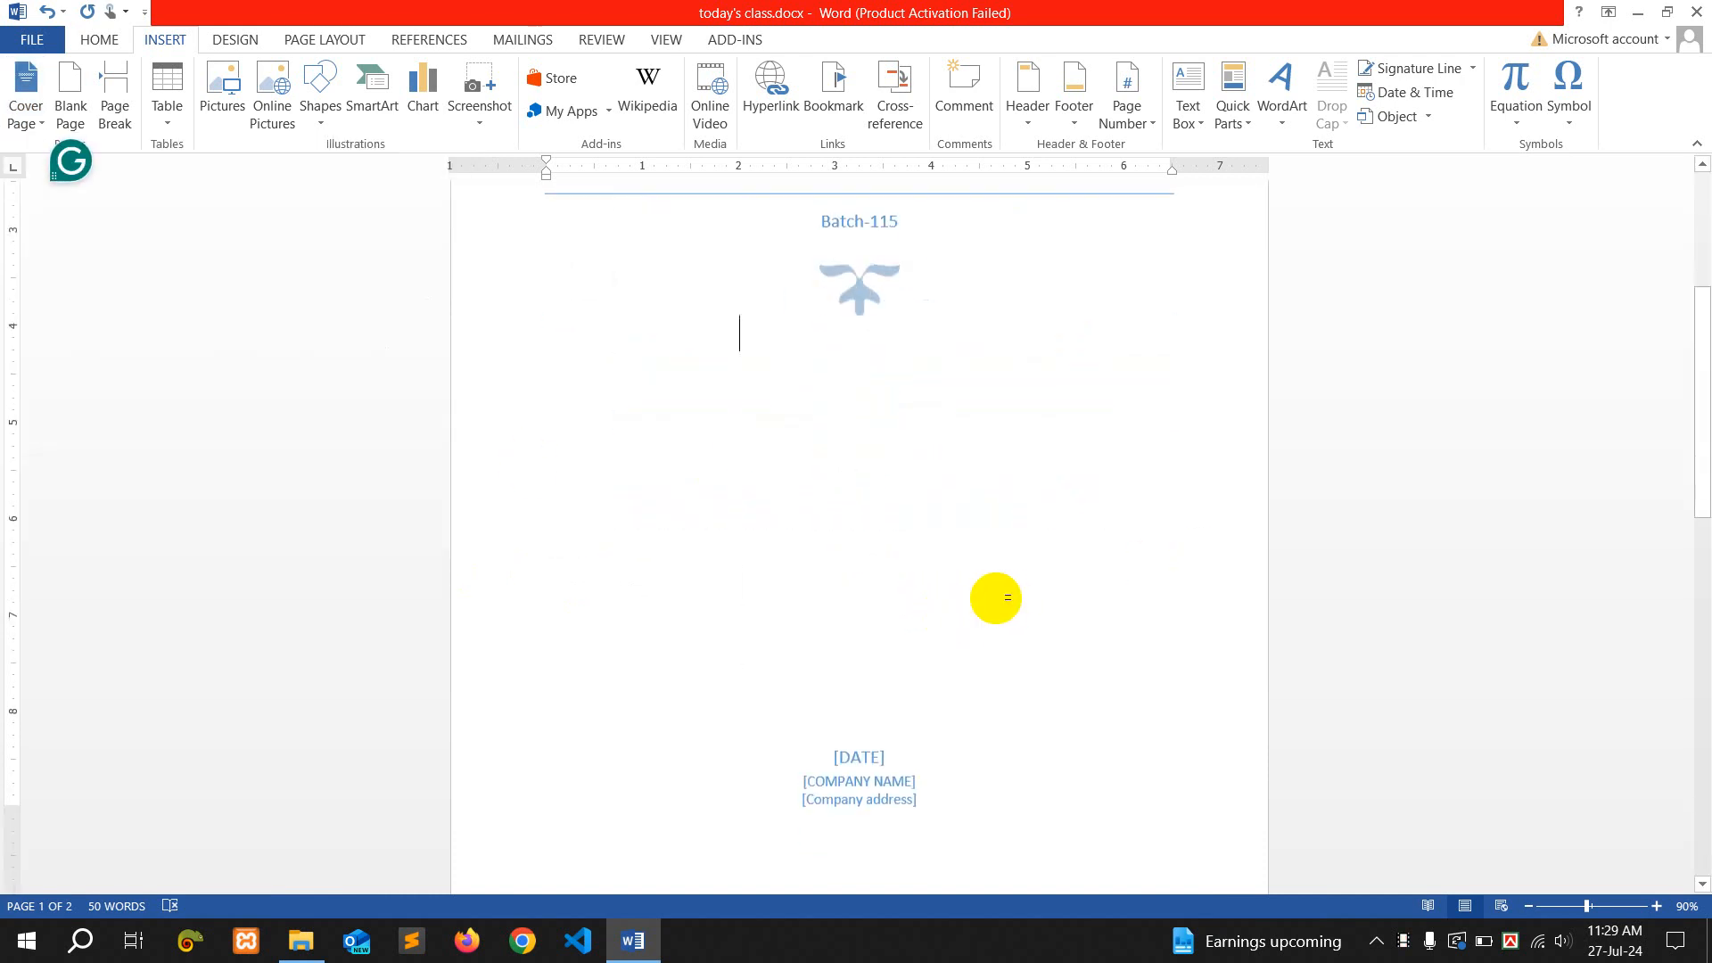
{"action": "scroll", "coordinate": [998, 600], "scroll_direction": "down", "scroll_amount": 2}
{"action": "scroll", "coordinate": [998, 600], "scroll_direction": "down", "scroll_amount": 2}
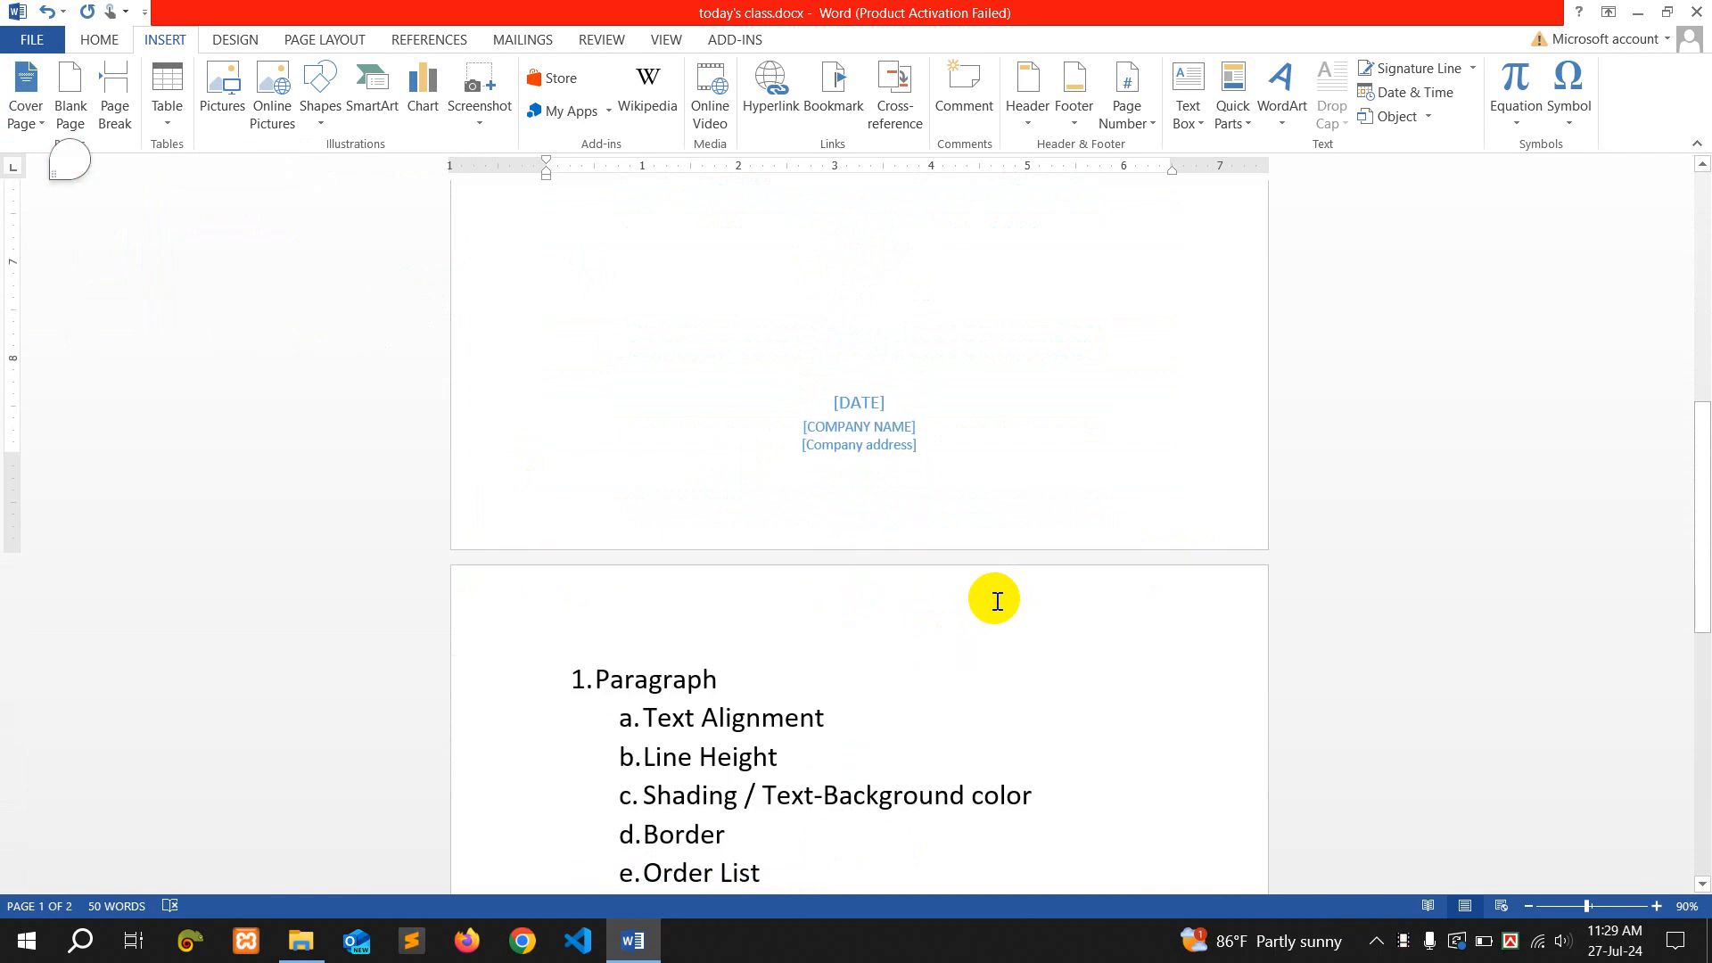
{"action": "scroll", "coordinate": [994, 593], "scroll_direction": "down", "scroll_amount": 4}
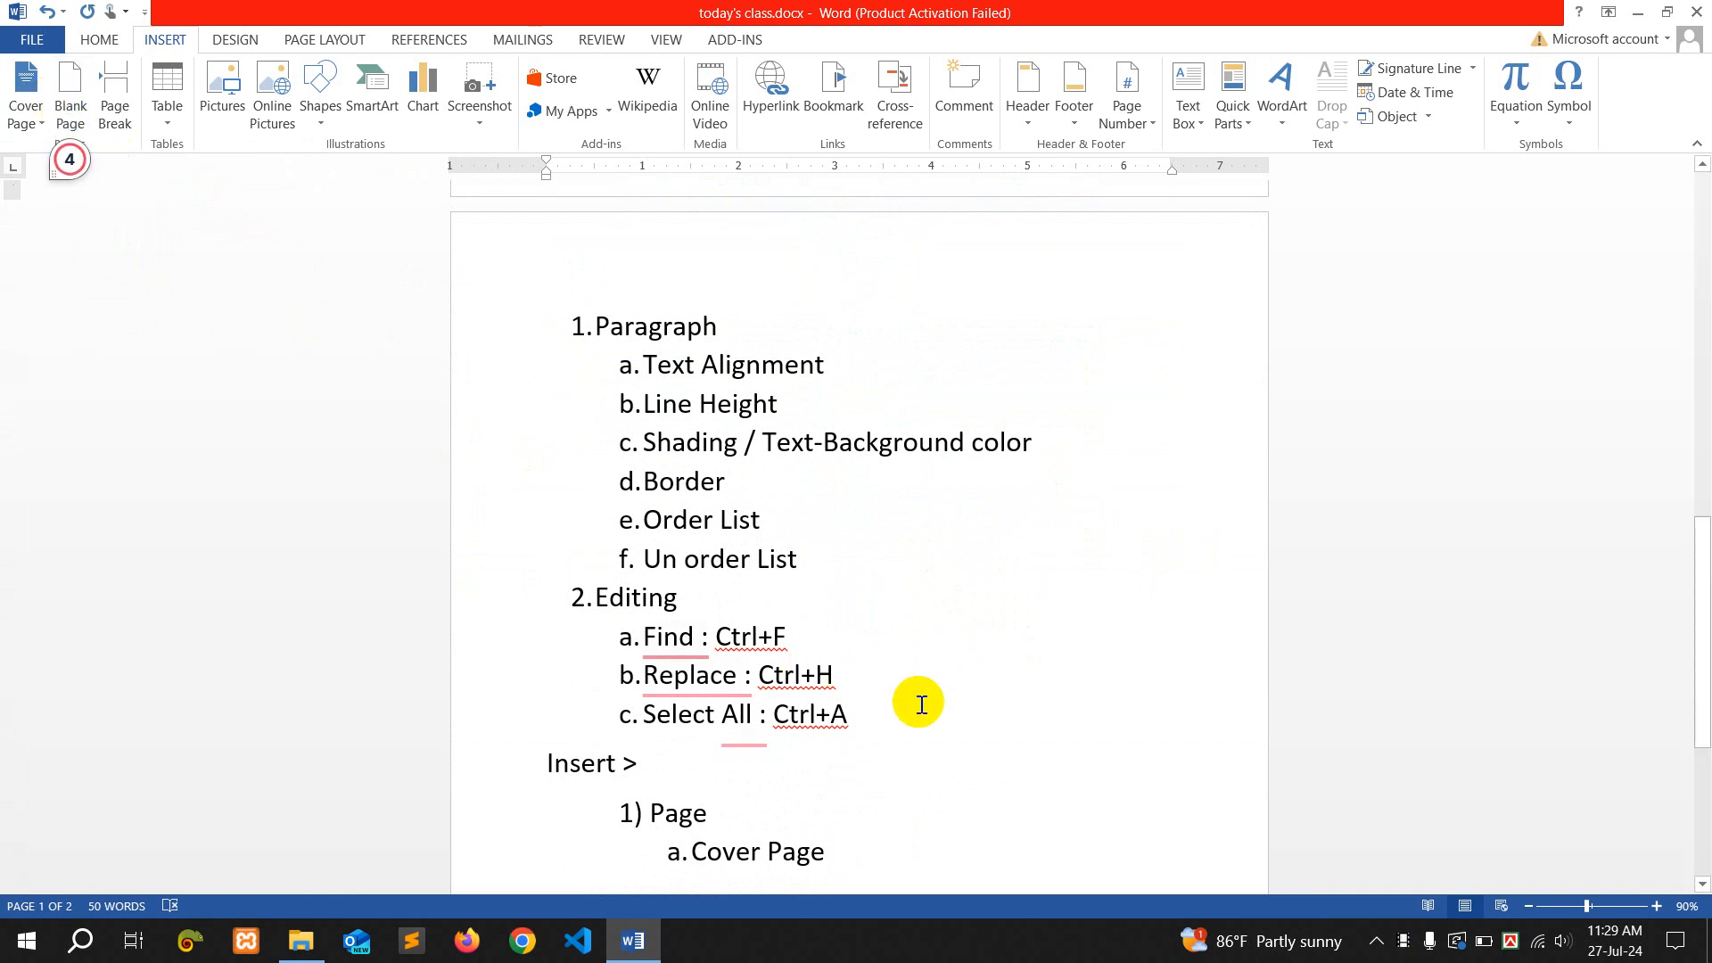
{"action": "scroll", "coordinate": [921, 704], "scroll_direction": "down", "scroll_amount": 4}
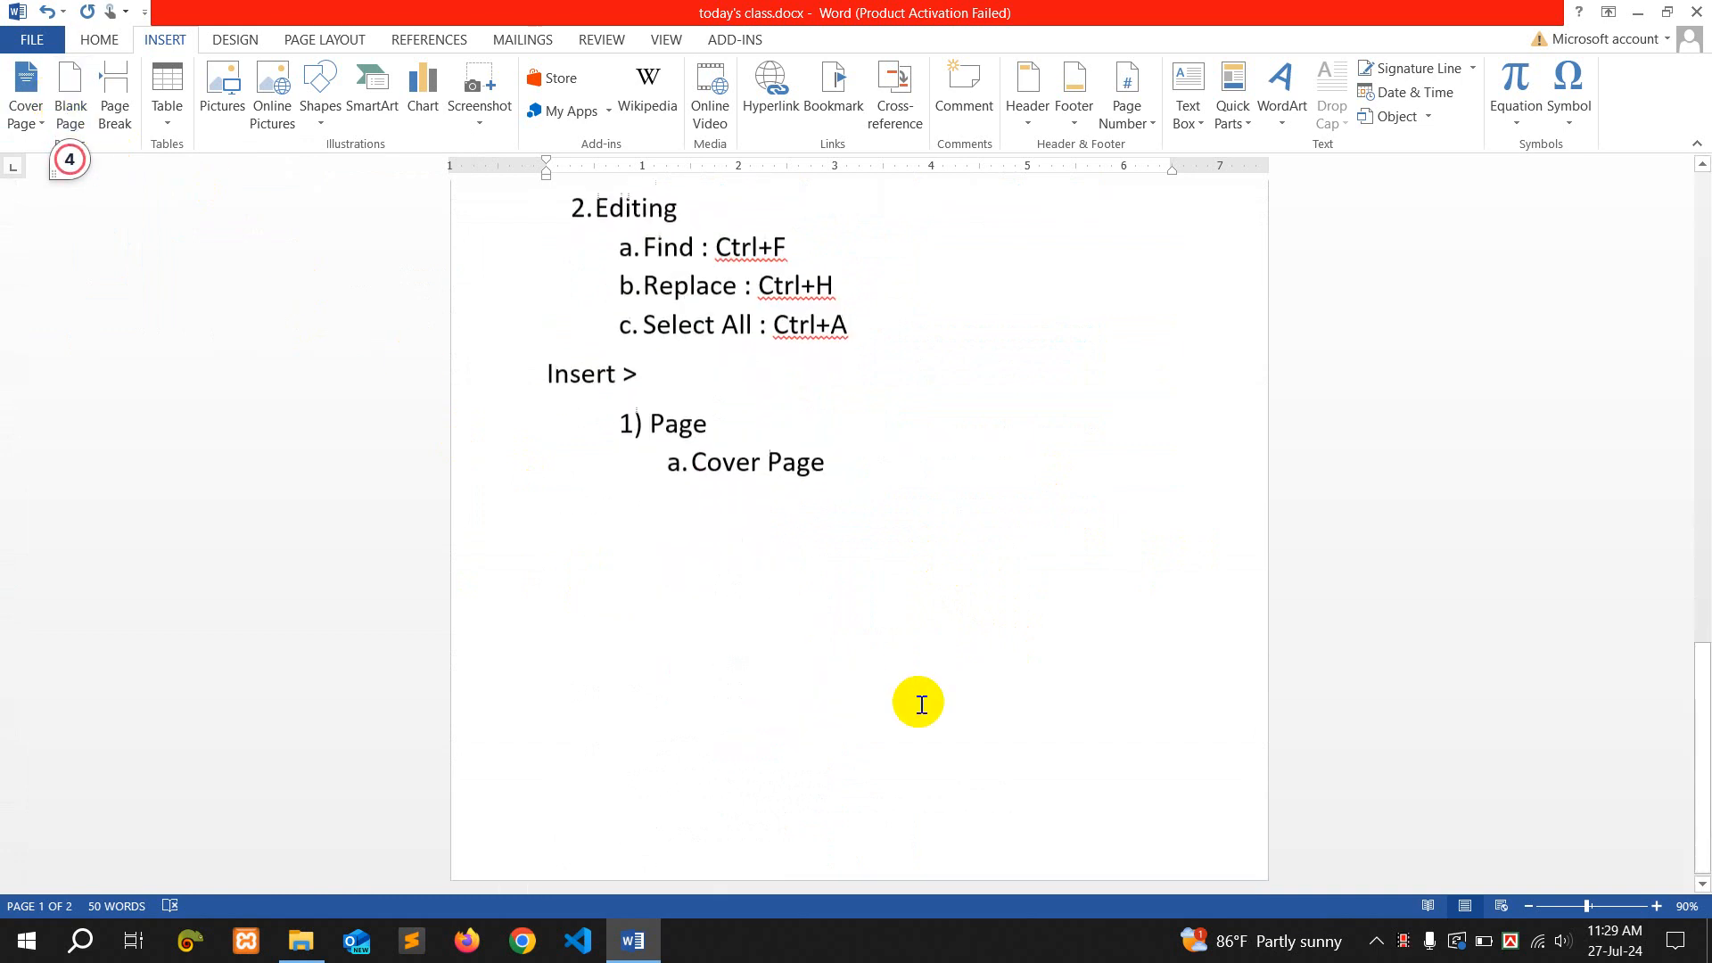
{"action": "left_click", "coordinate": [754, 611]}
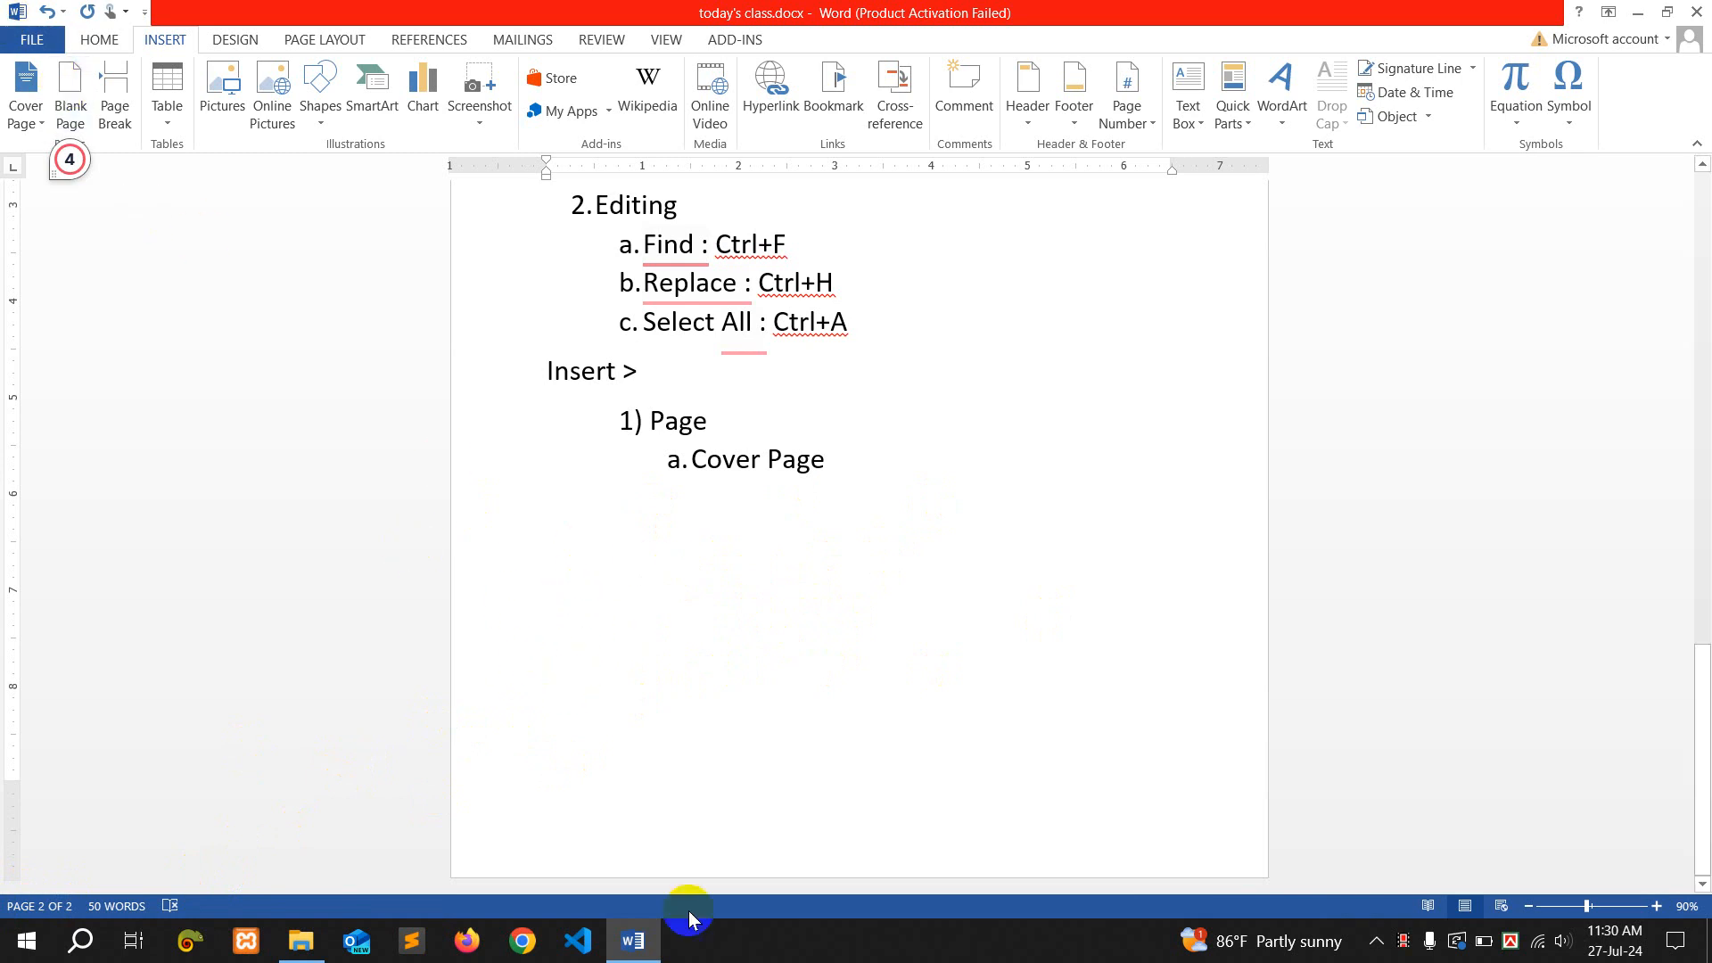
{"action": "left_click", "coordinate": [65, 107]}
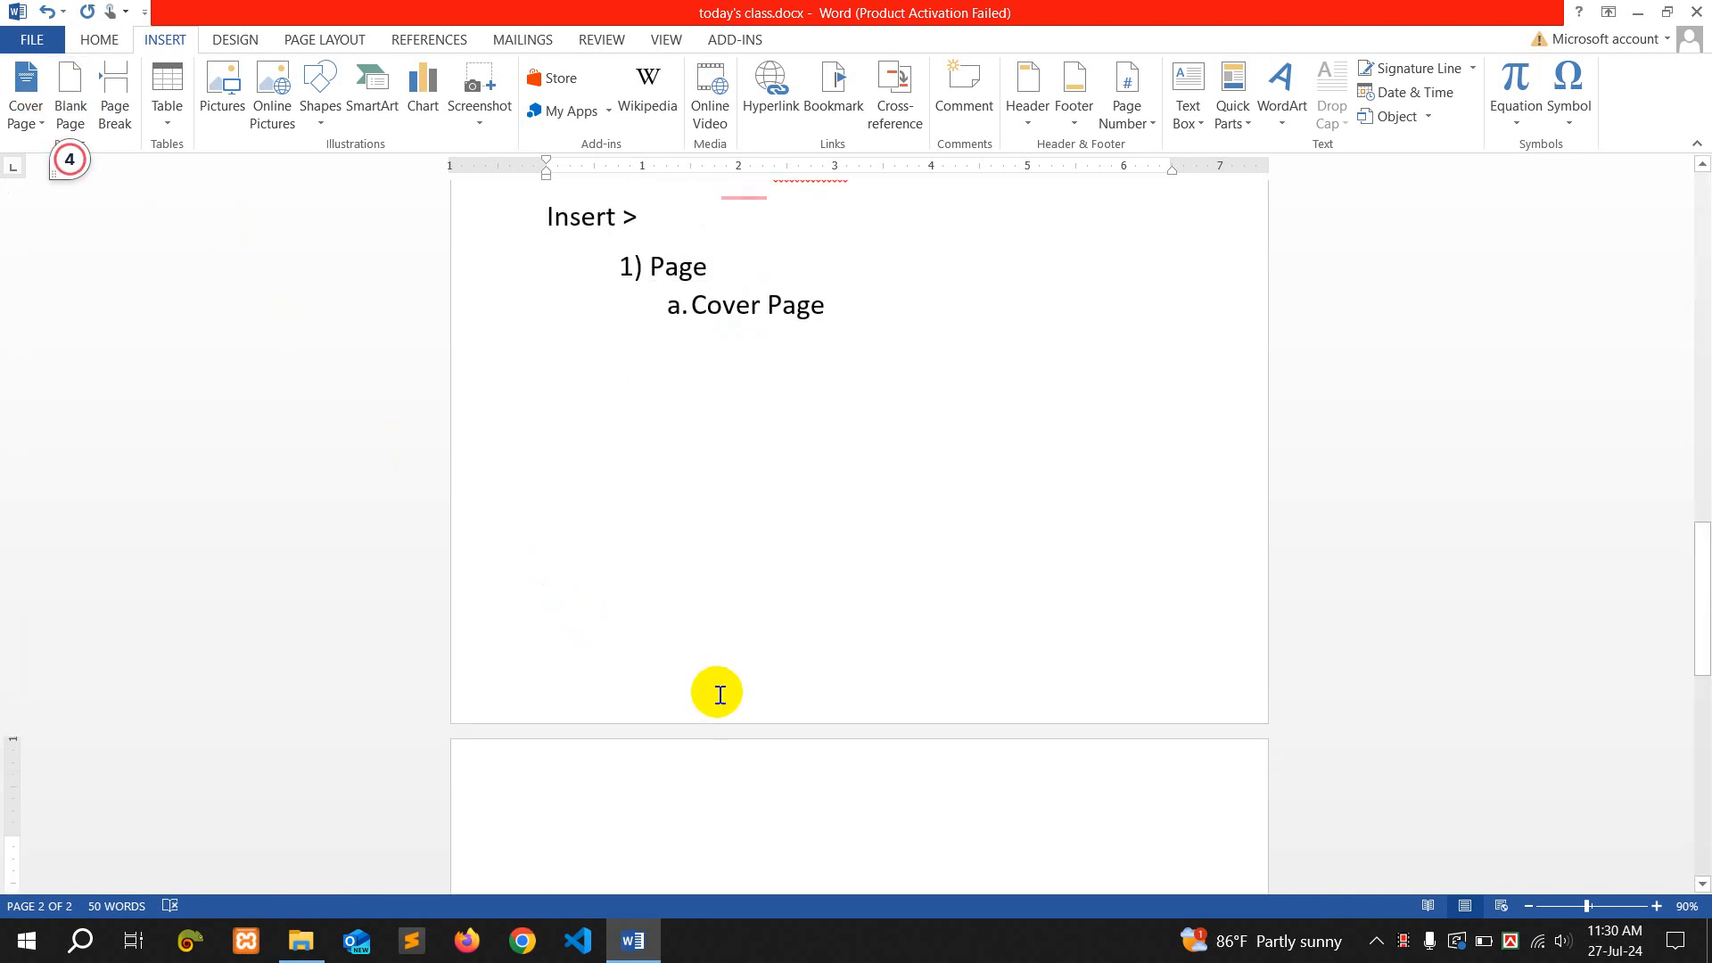
{"action": "scroll", "coordinate": [719, 692], "scroll_direction": "down", "scroll_amount": 2}
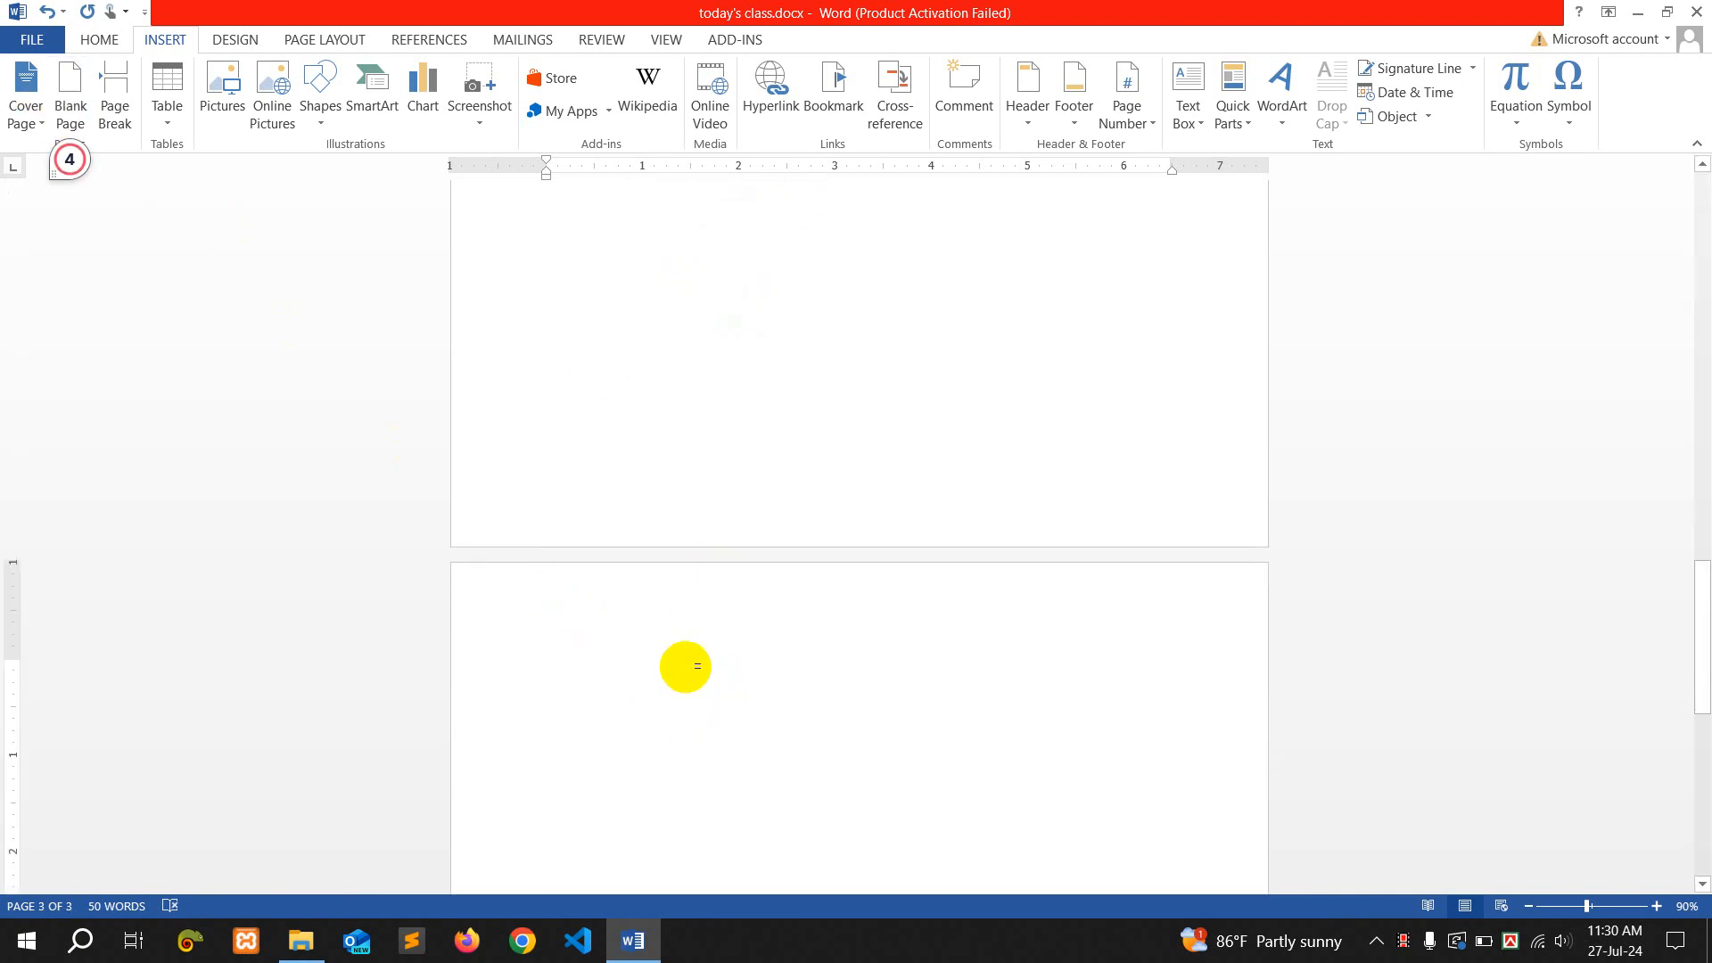
{"action": "scroll", "coordinate": [681, 665], "scroll_direction": "down", "scroll_amount": 3}
{"action": "right_click", "coordinate": [681, 665]}
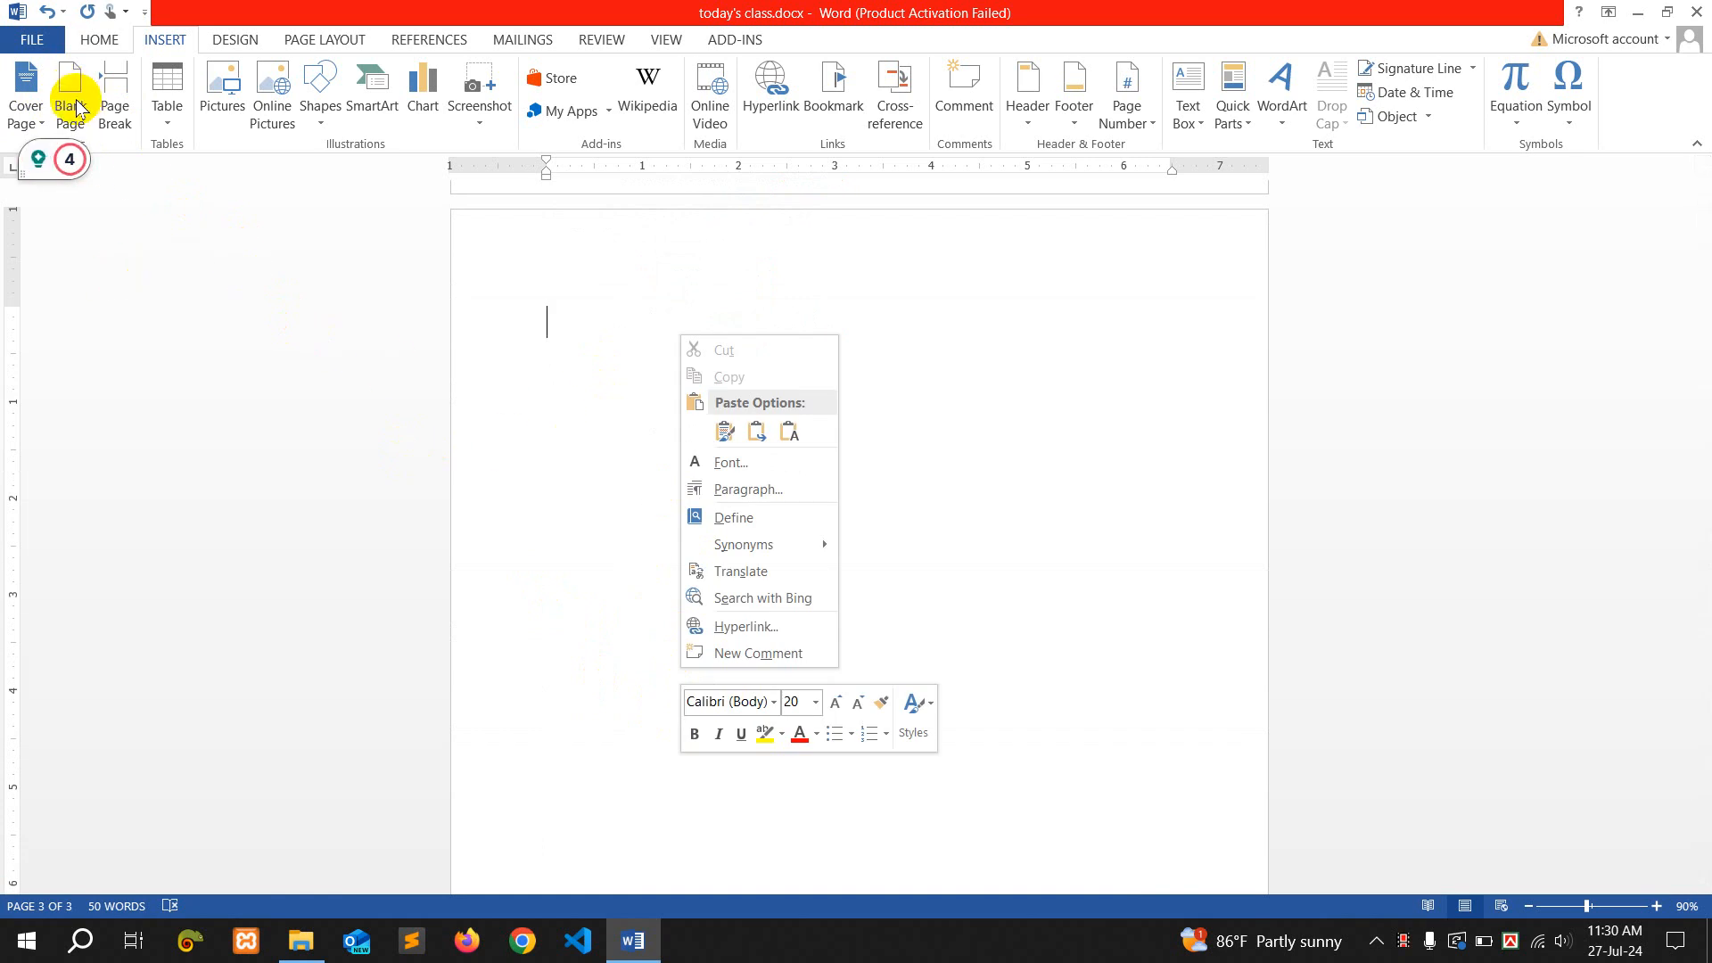
{"action": "left_click", "coordinate": [575, 337]}
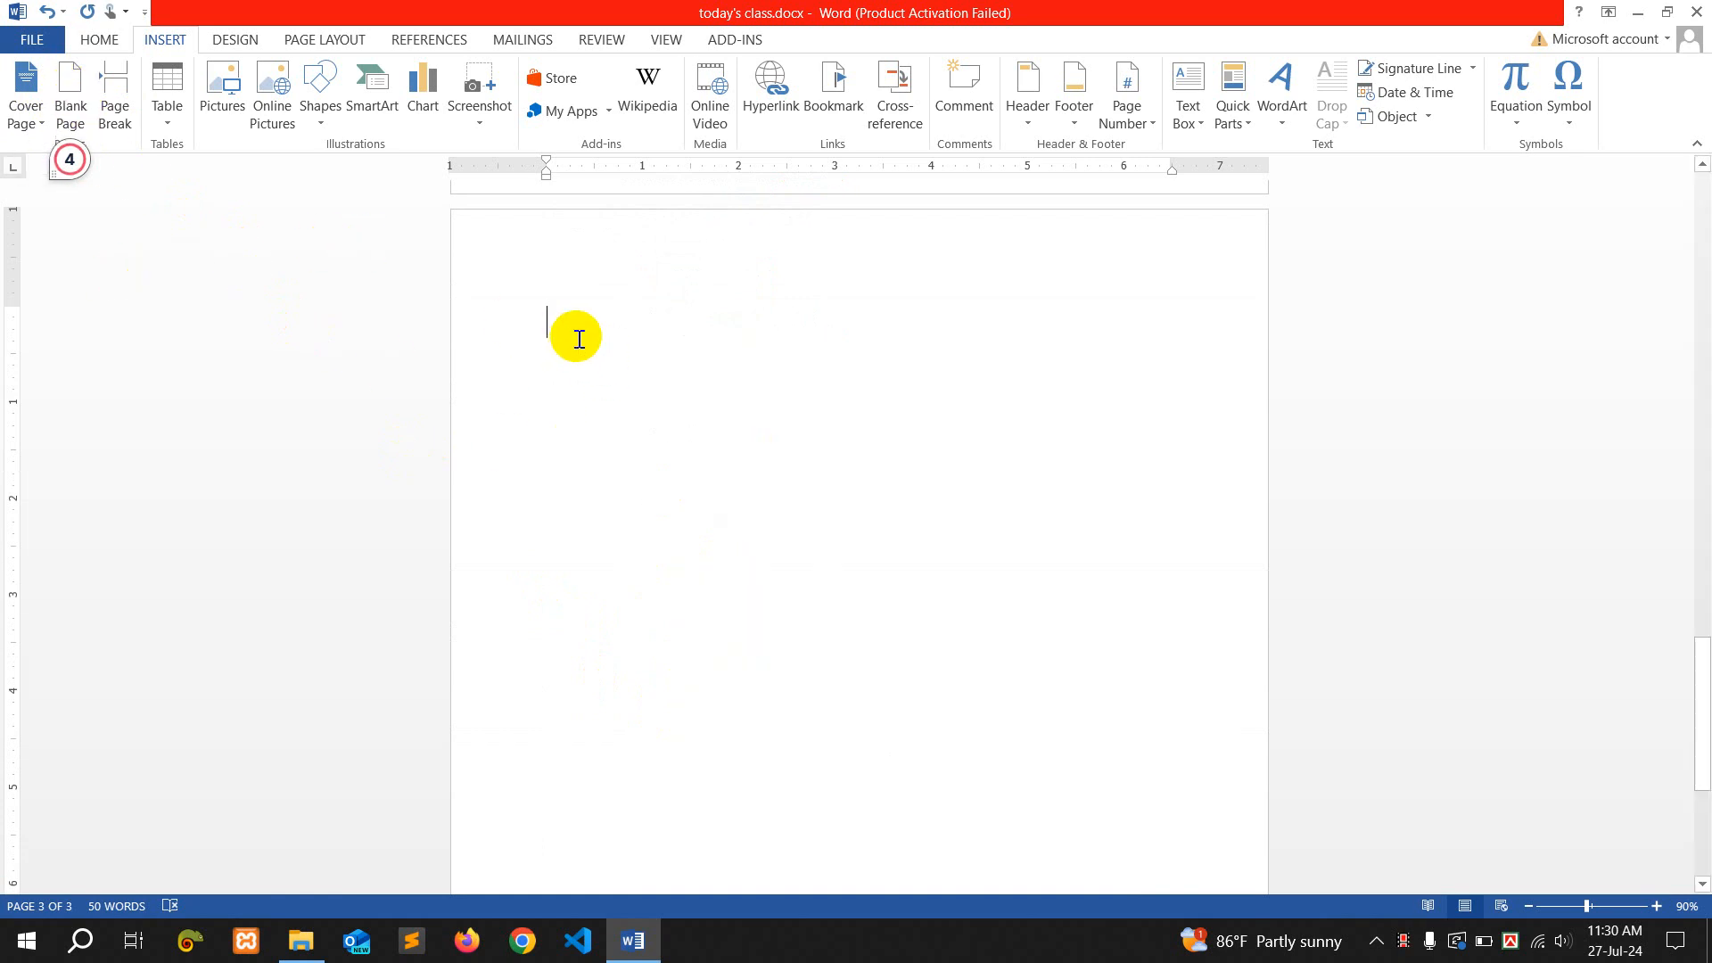
Add "Black Page" and "Page Break" as sub-items b and c below "Cover Page" in the outline
{"action": "scroll", "coordinate": [613, 356], "scroll_direction": "up", "scroll_amount": 6}
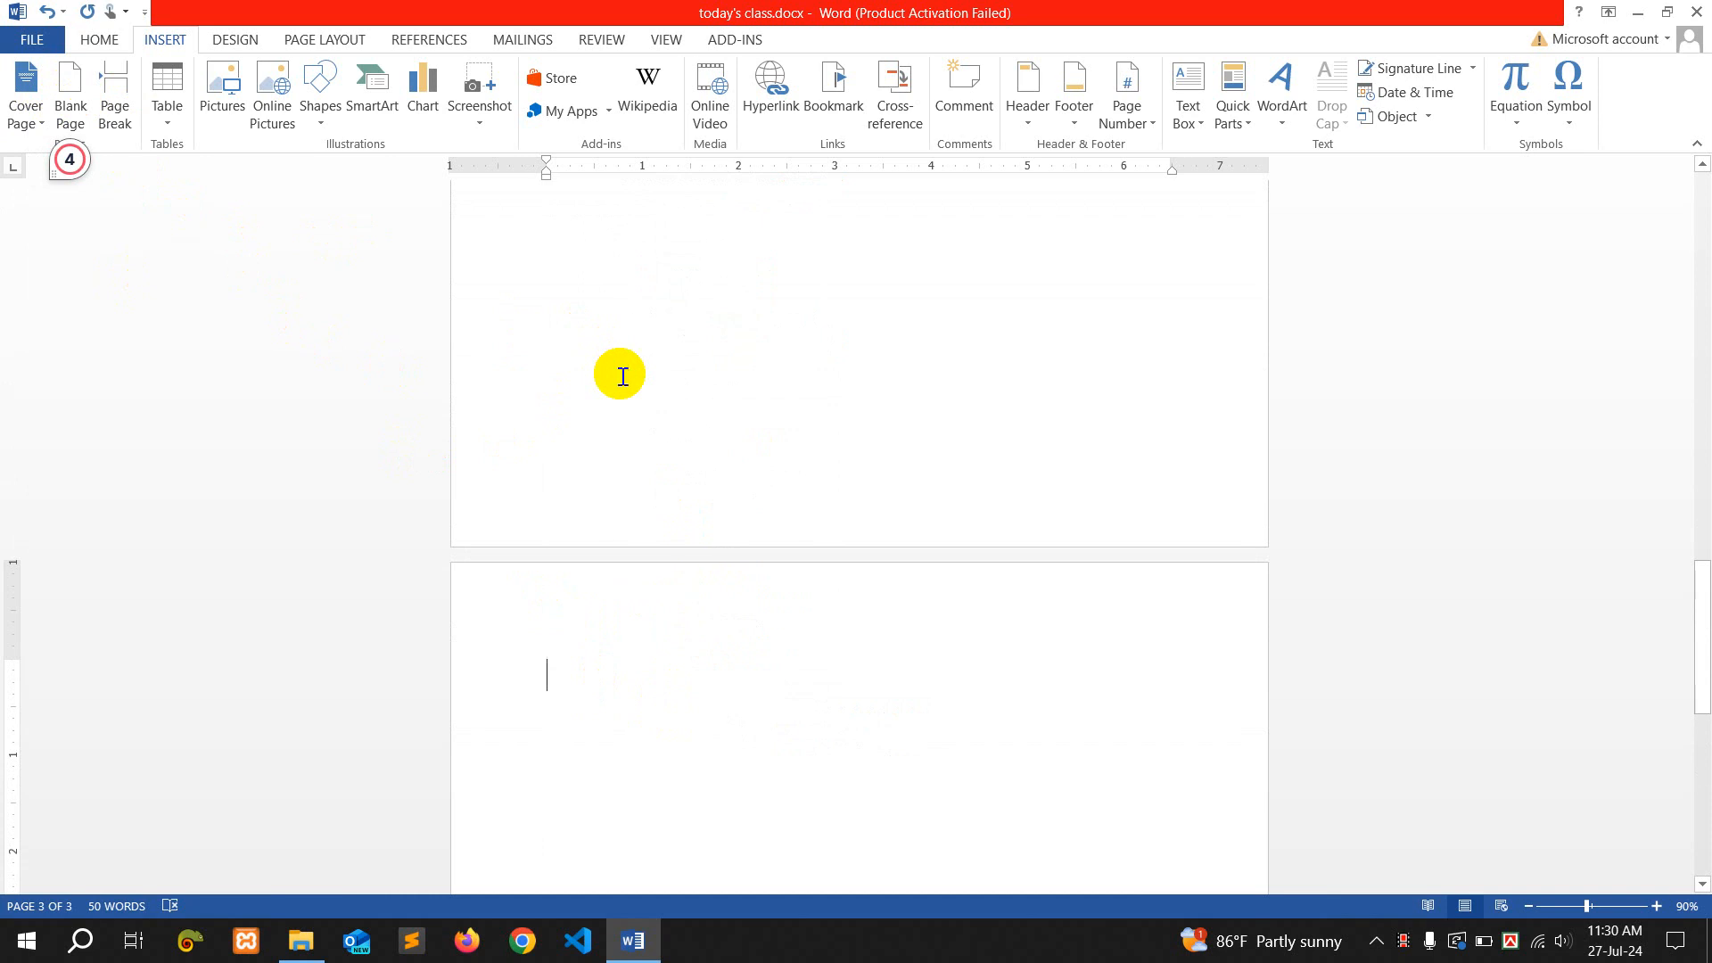
{"action": "left_click", "coordinate": [845, 304]}
{"action": "key", "text": "Return"}
{"action": "type", "text": "\\"}
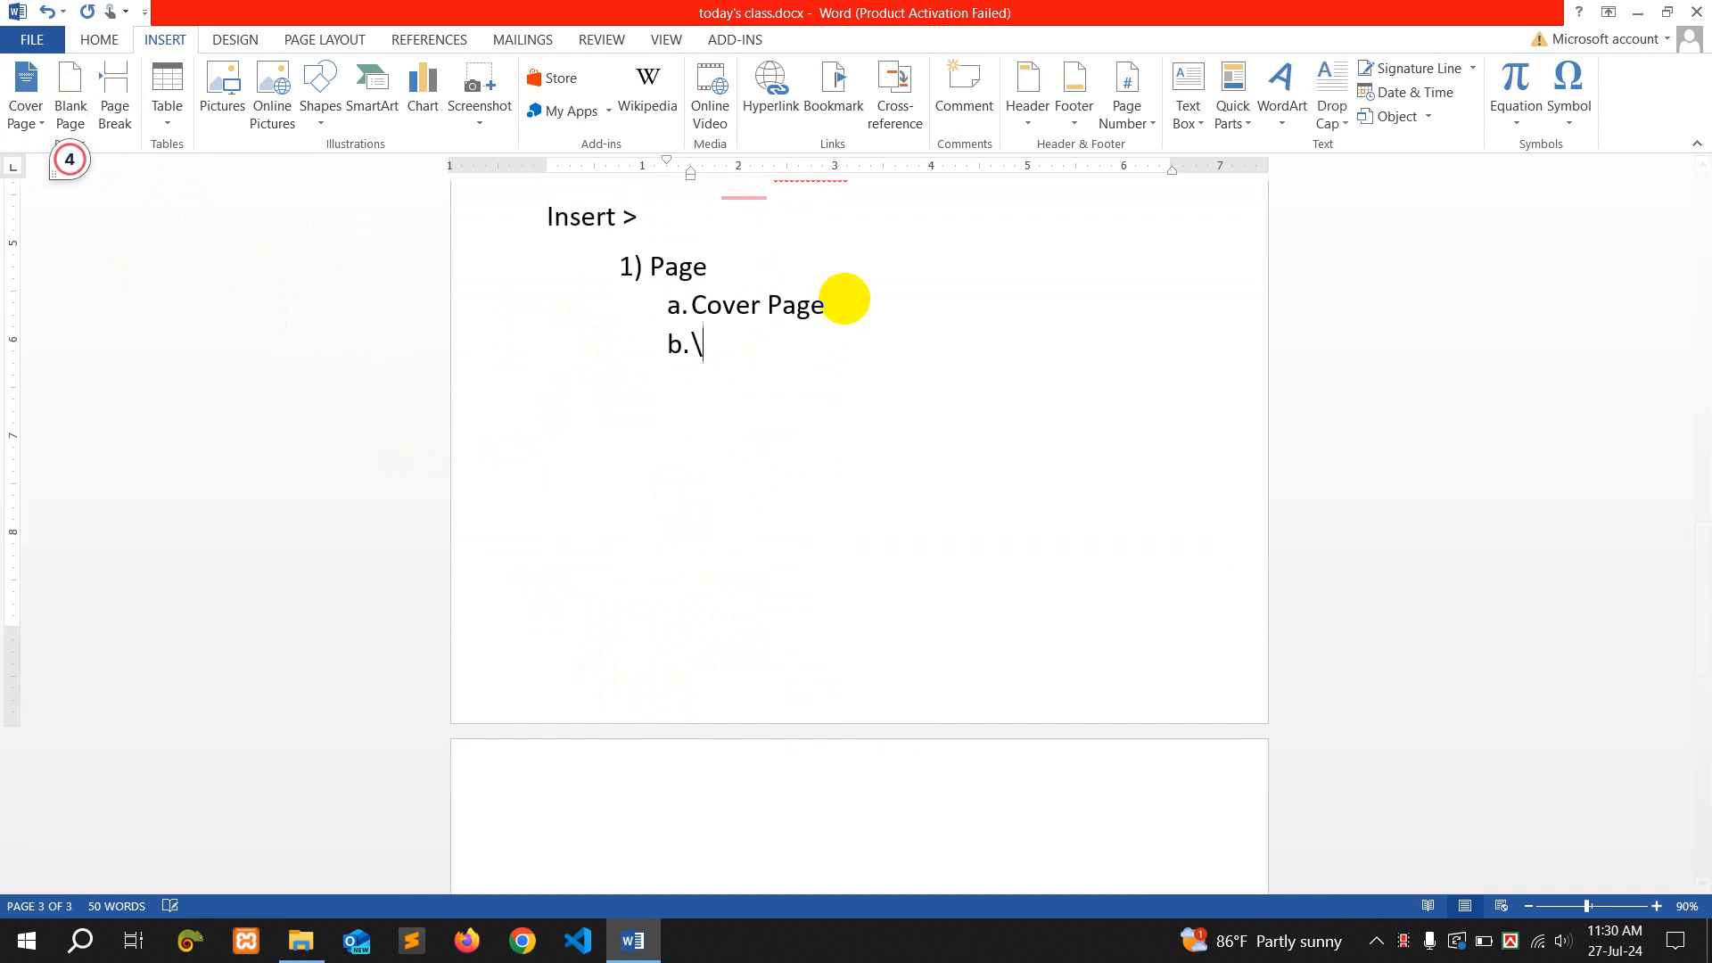
{"action": "type", "text": "Bla"}
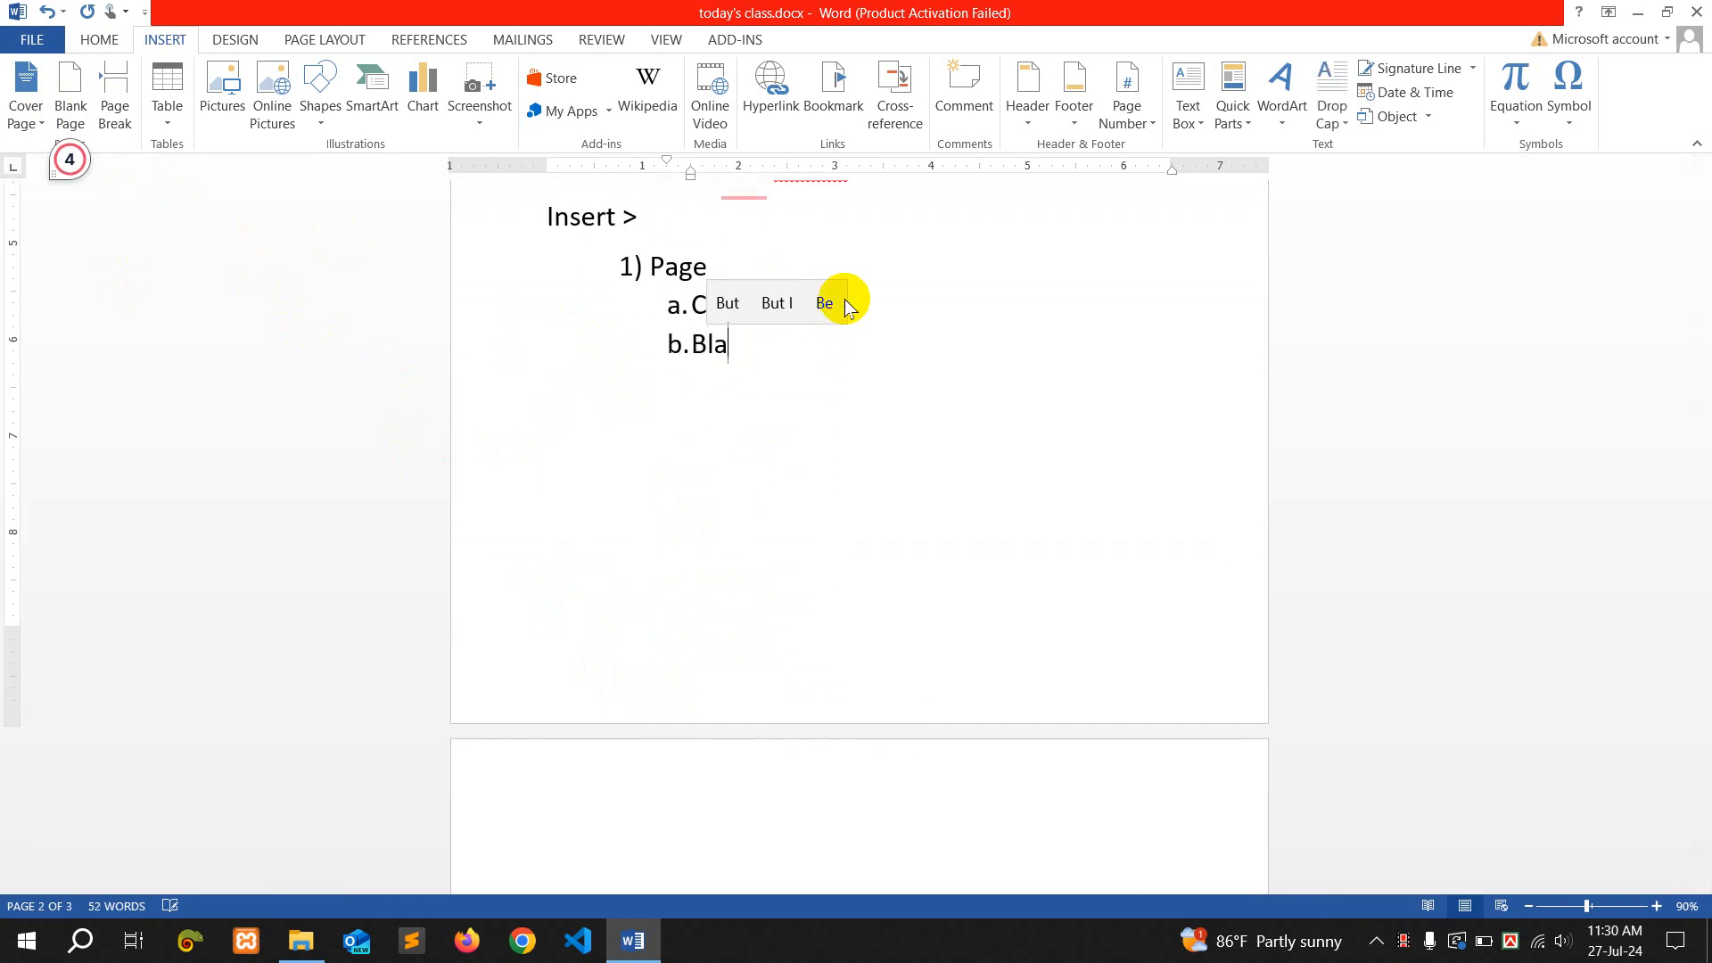
{"action": "type", "text": "ck -"}
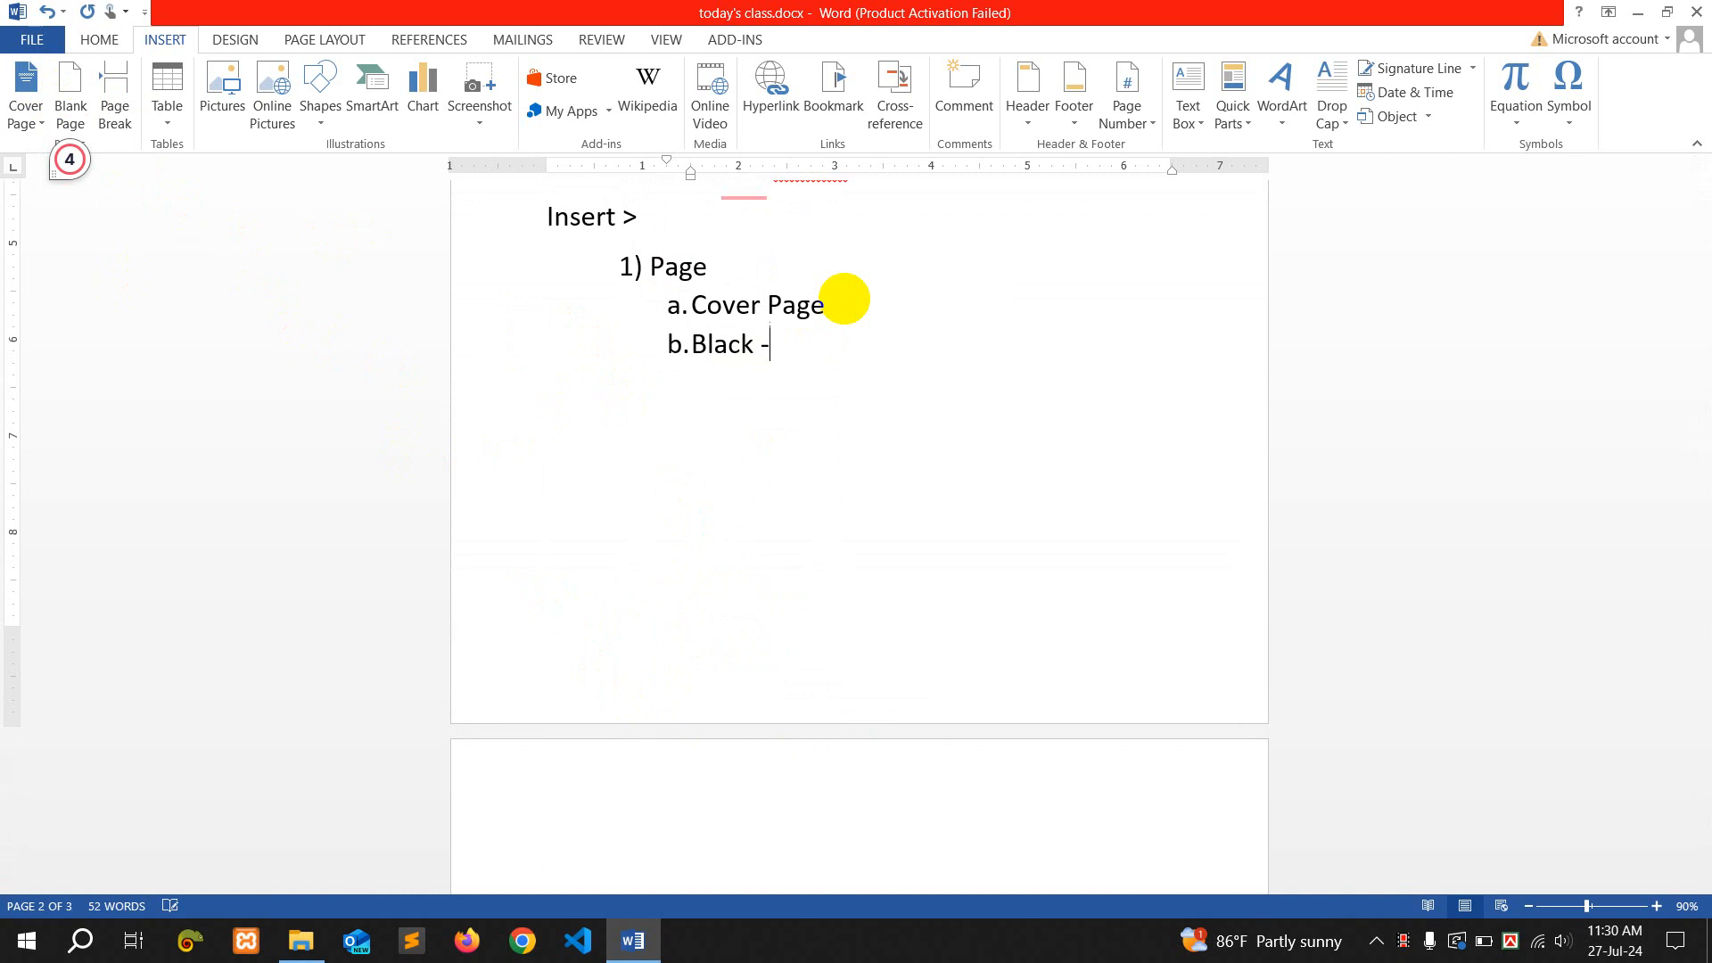
{"action": "key", "text": "BackSpace"}
{"action": "type", "text": "Page"}
{"action": "key", "text": "Return"}
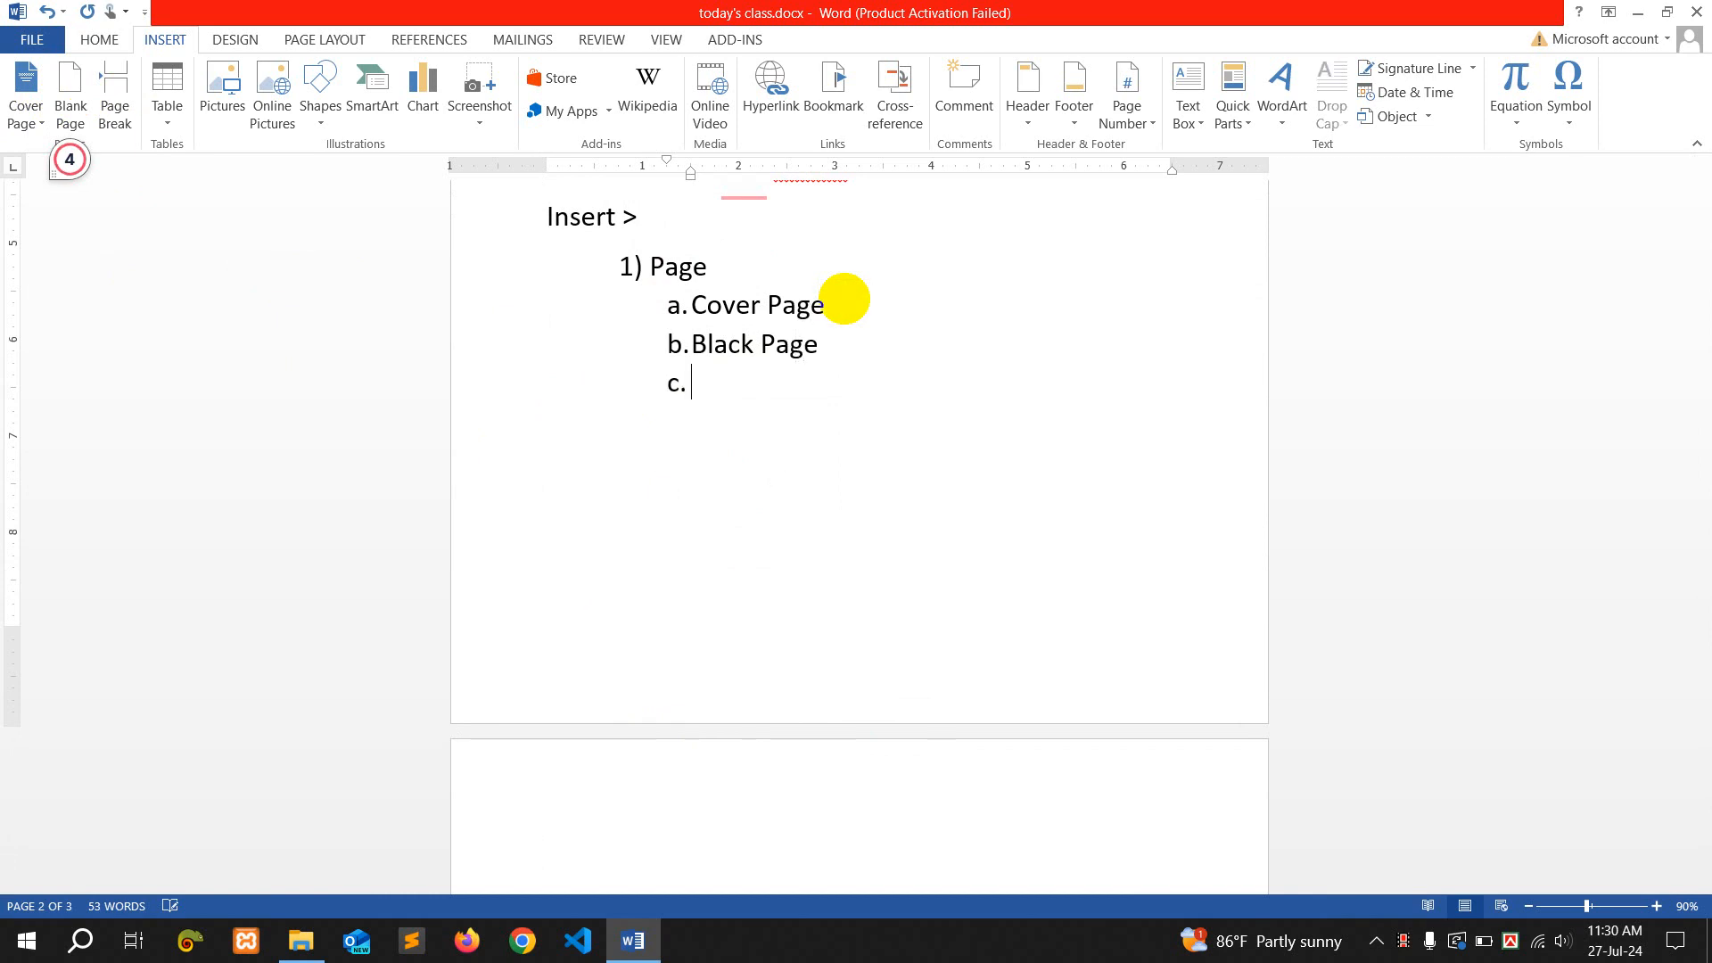
{"action": "type", "text": "Page "}
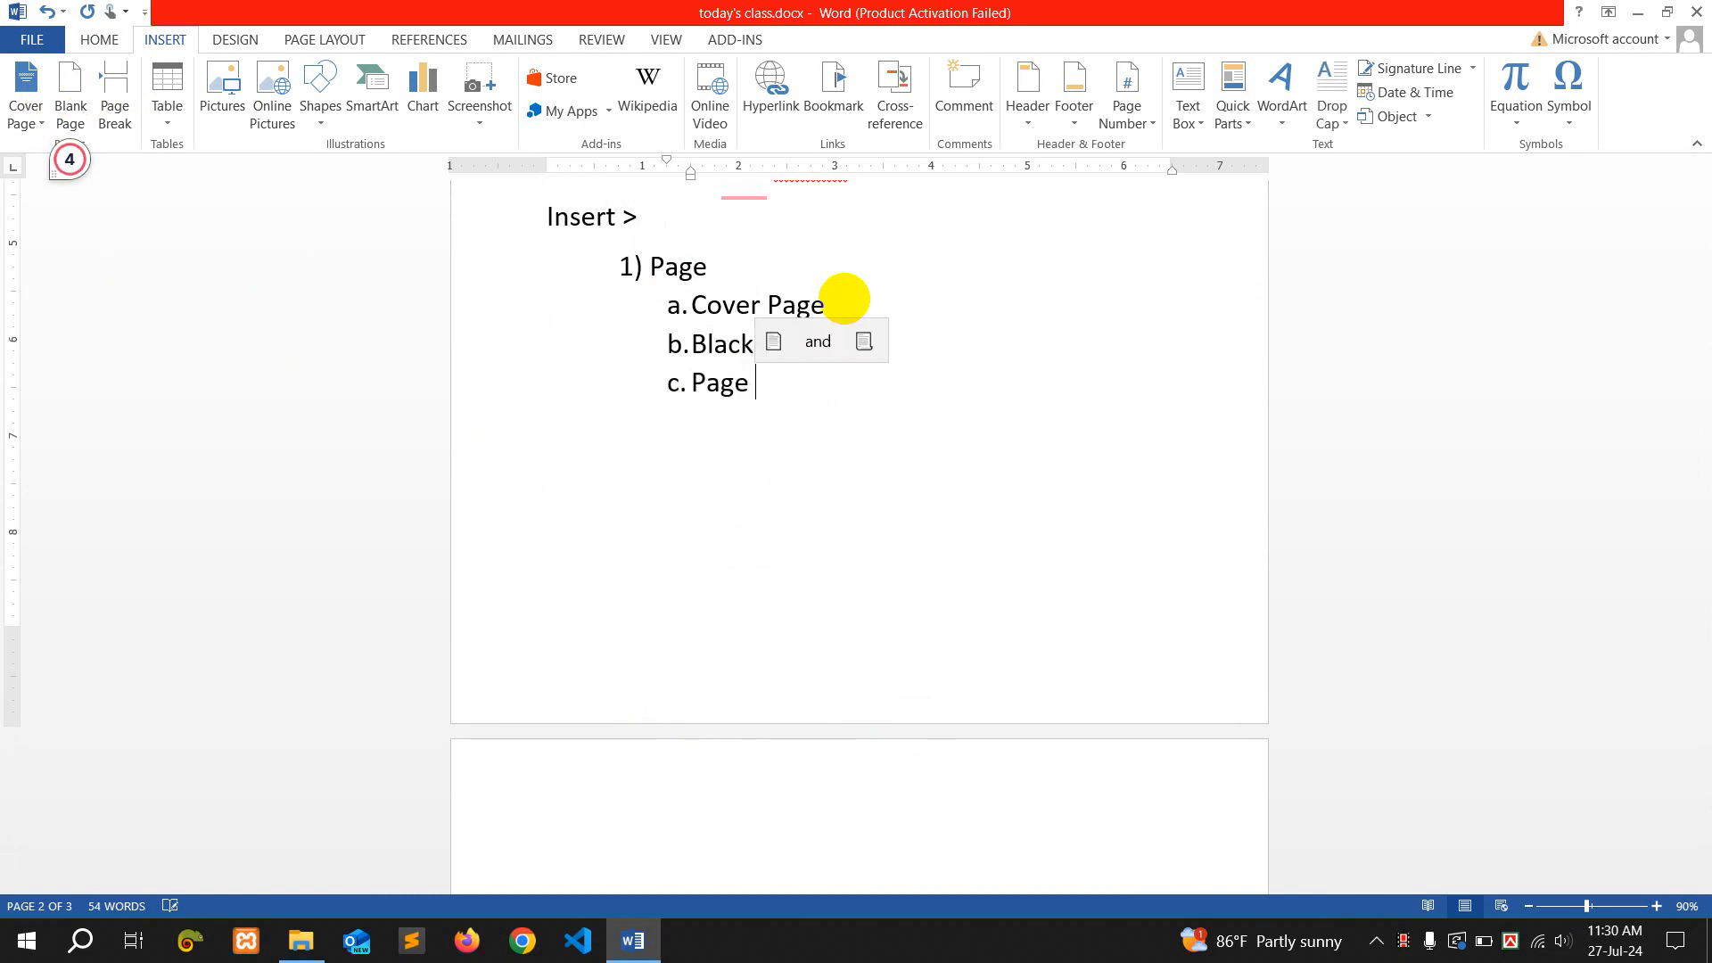
{"action": "type", "text": "Bre"}
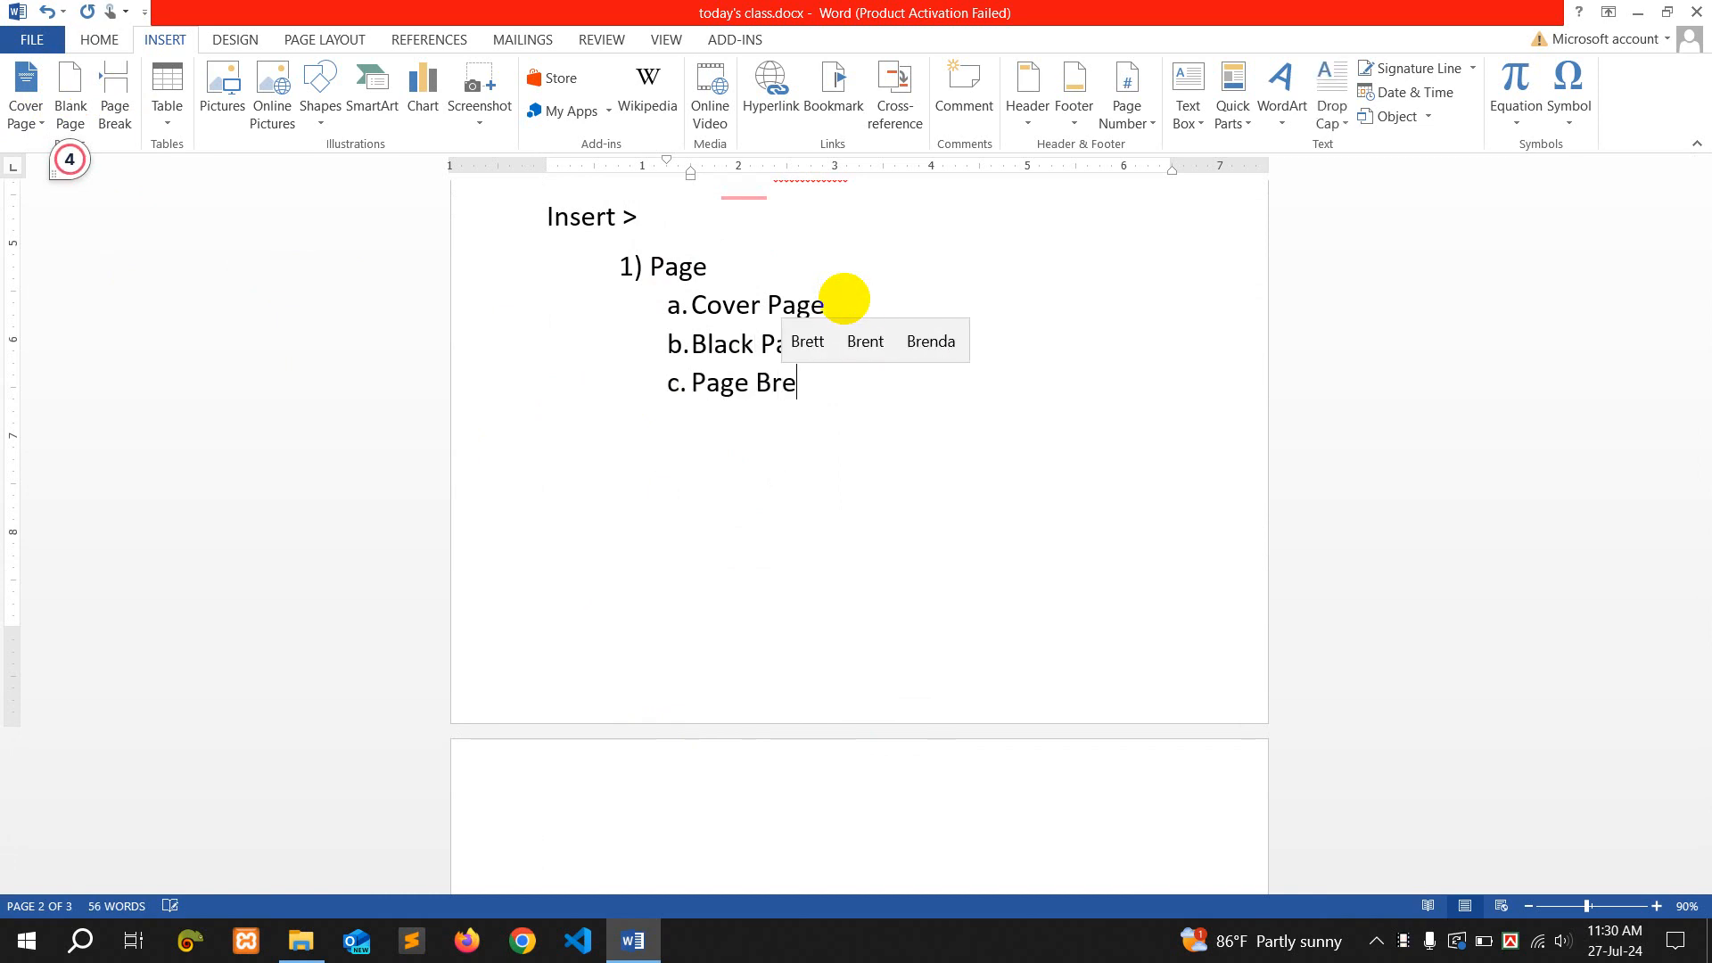
{"action": "type", "text": "ak"}
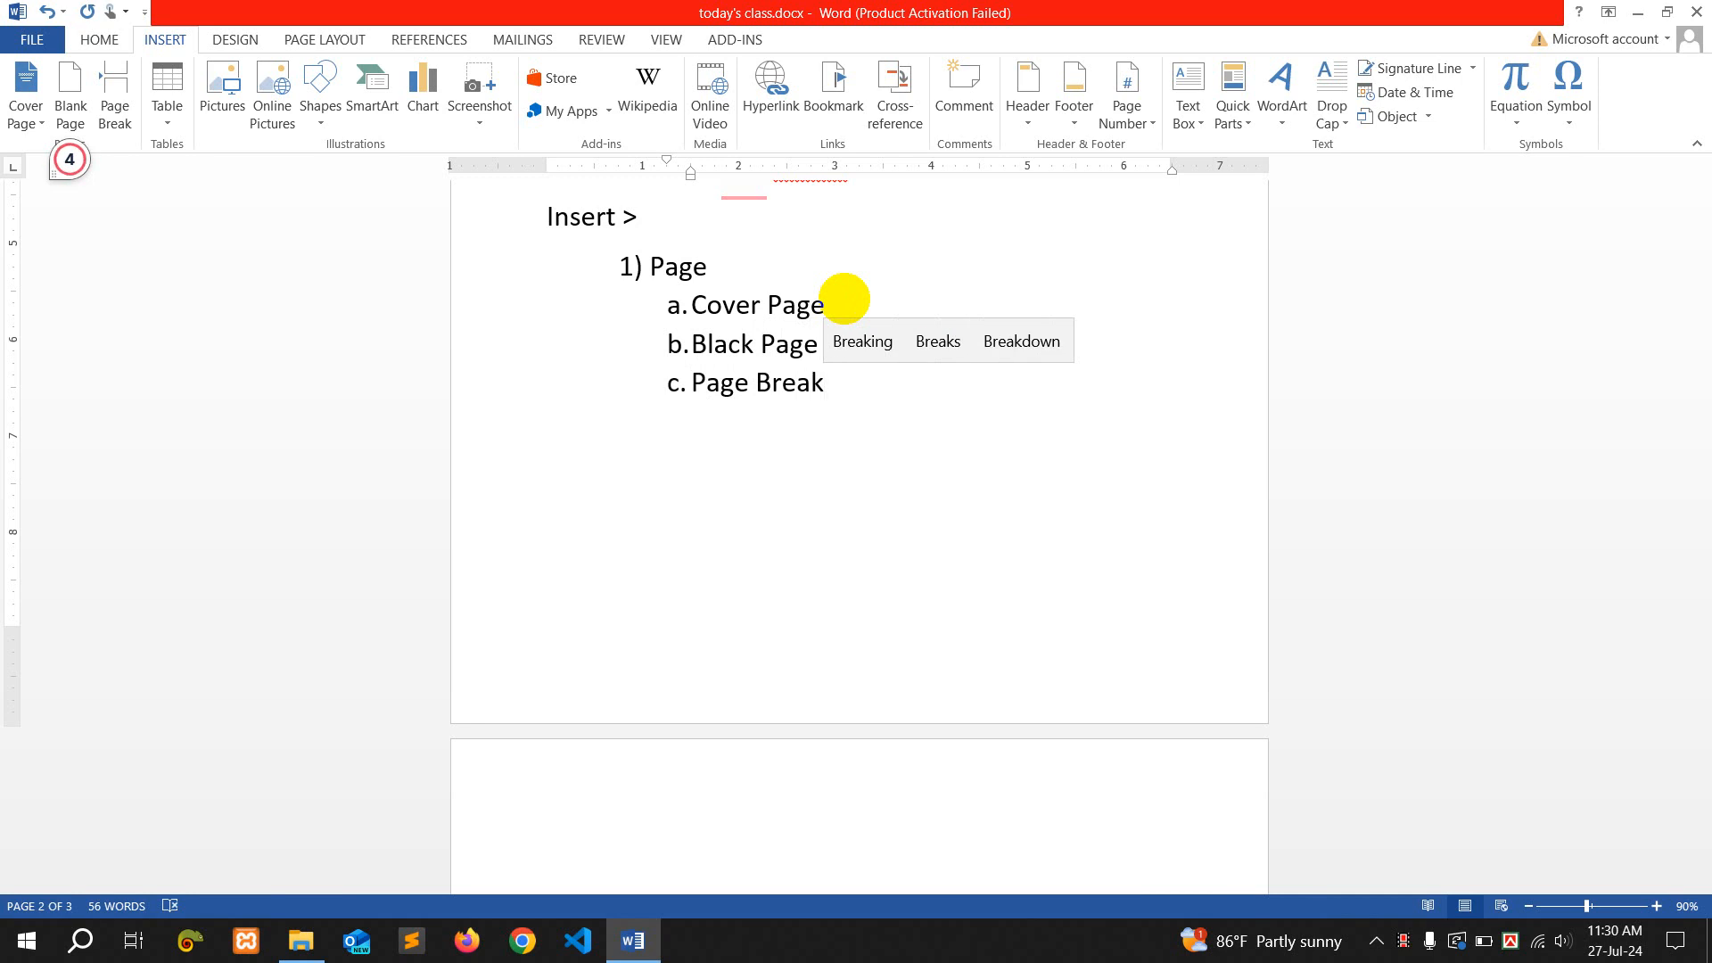
Generate random sample paragraphs at the start of the empty third page with =rand()
{"action": "scroll", "coordinate": [998, 459], "scroll_direction": "down", "scroll_amount": 4}
{"action": "left_click", "coordinate": [848, 558]}
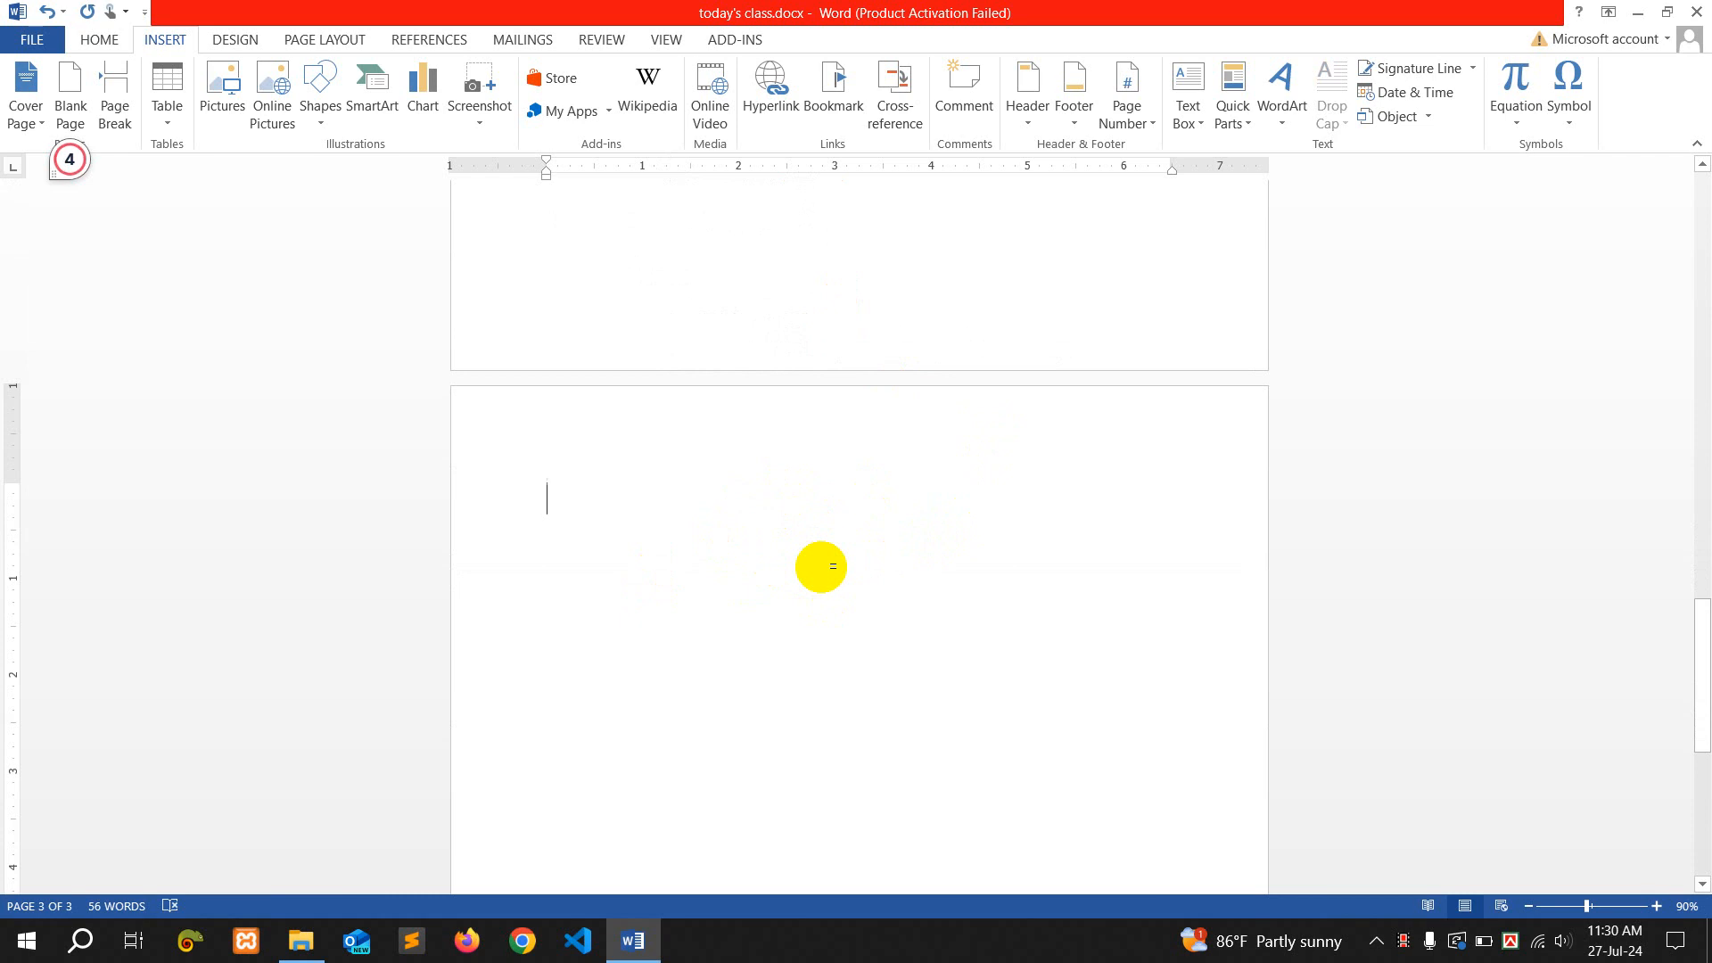
{"action": "type", "text": "=ran"}
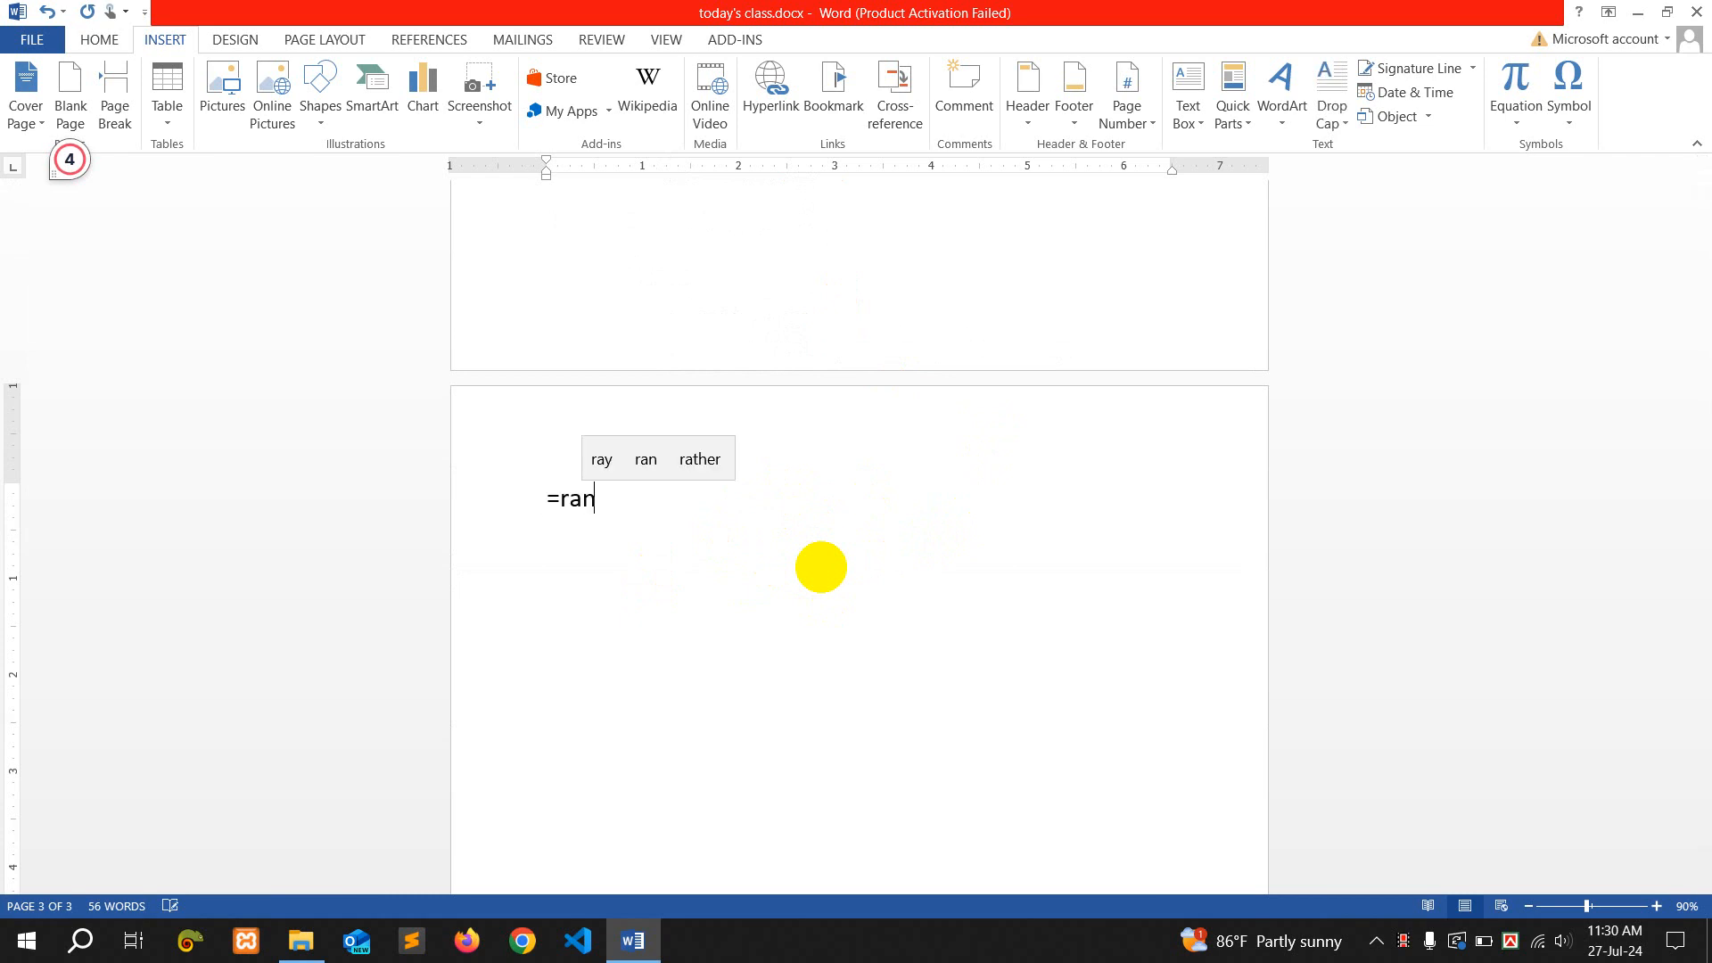
{"action": "type", "text": "d()"}
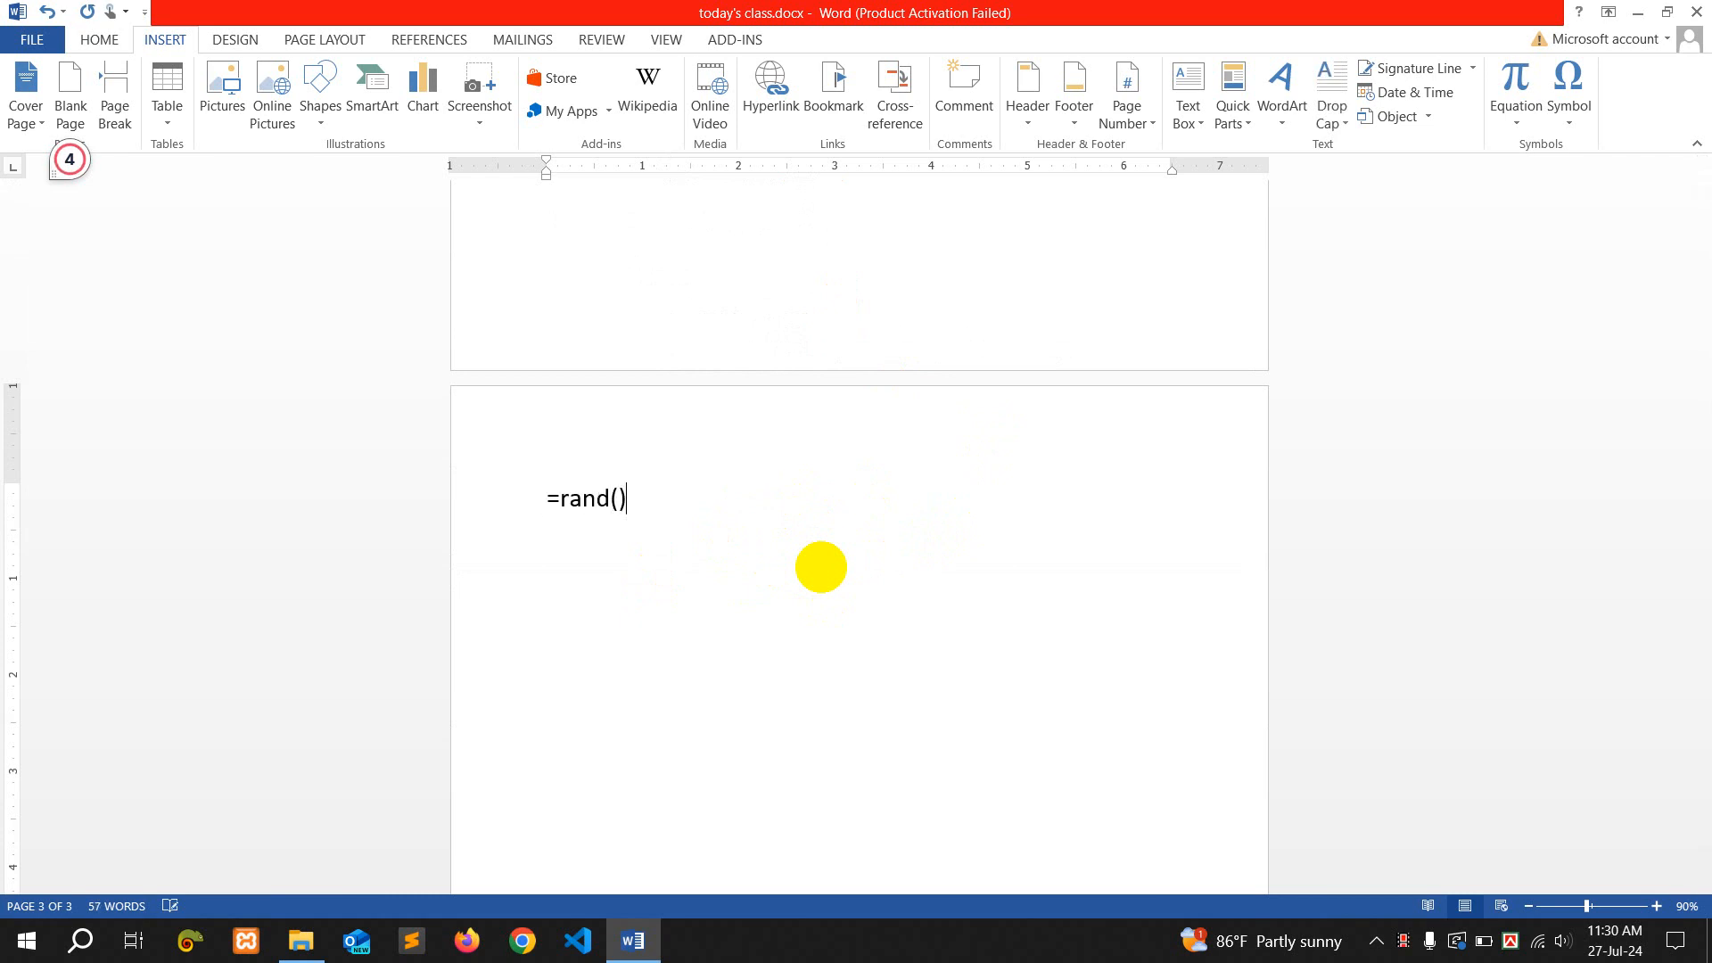
{"action": "key", "text": "Return"}
Delete the last generated sample paragraph, starting "Reading is easier", so the sample text ends at "plus sign."
{"action": "left_click", "coordinate": [716, 370], "text": "shift"}
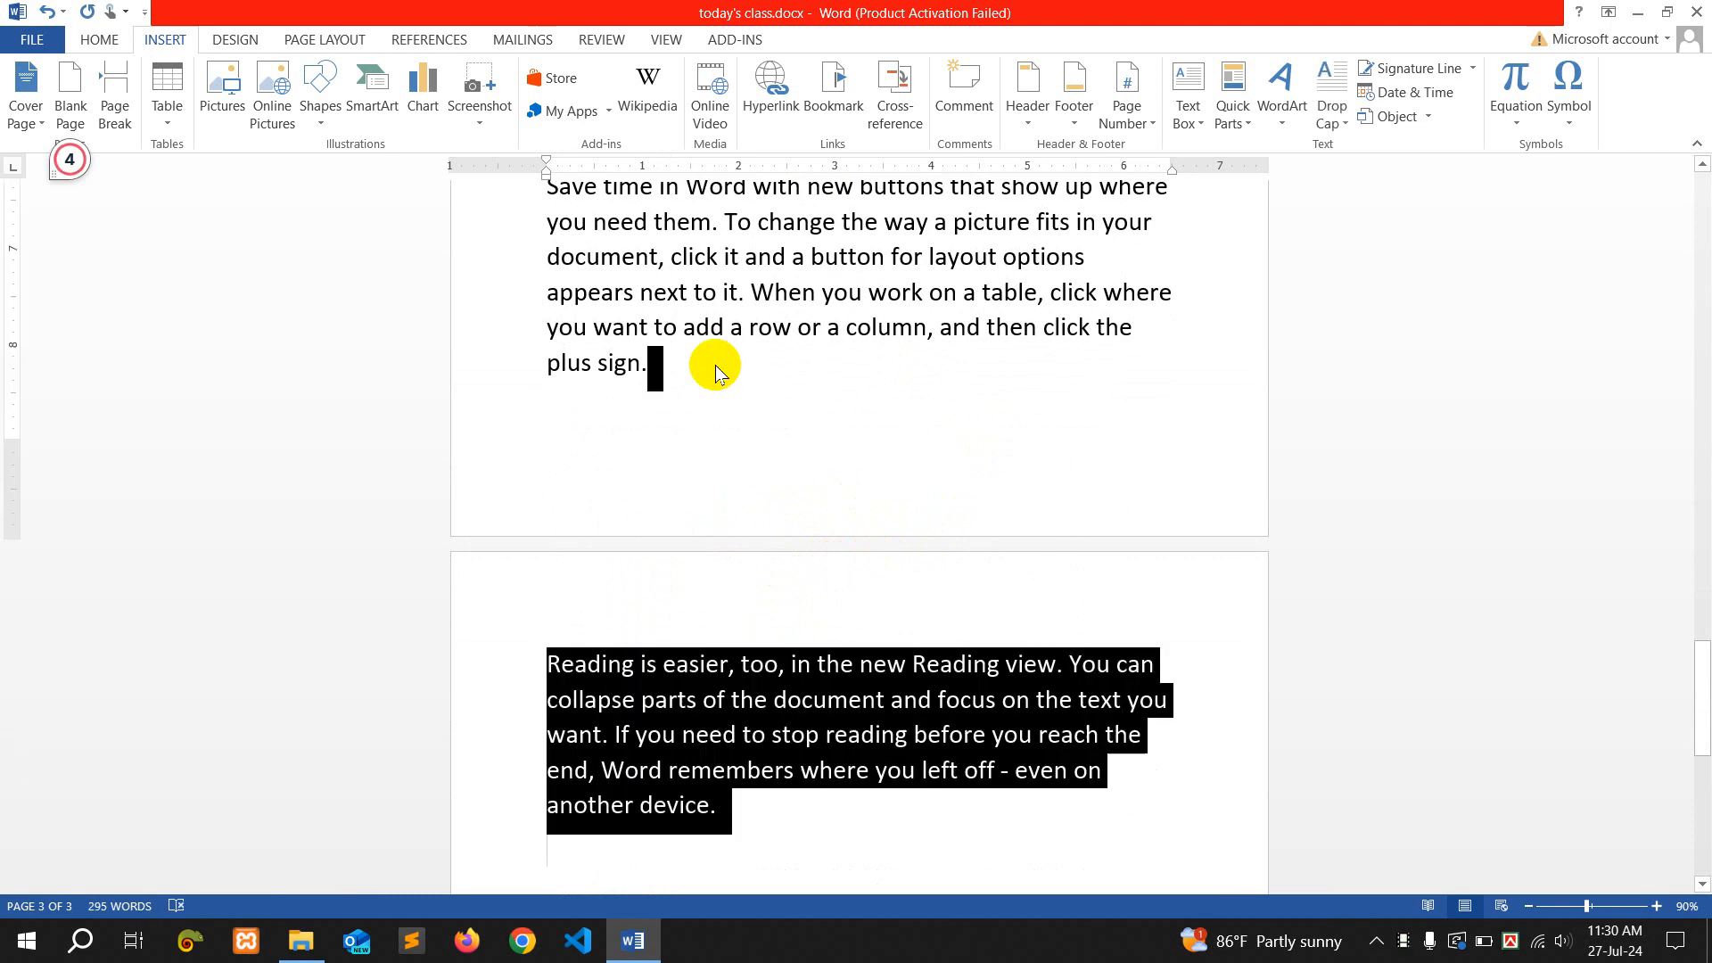
{"action": "key", "text": "Delete"}
{"action": "scroll", "coordinate": [718, 367], "scroll_direction": "up", "scroll_amount": 7}
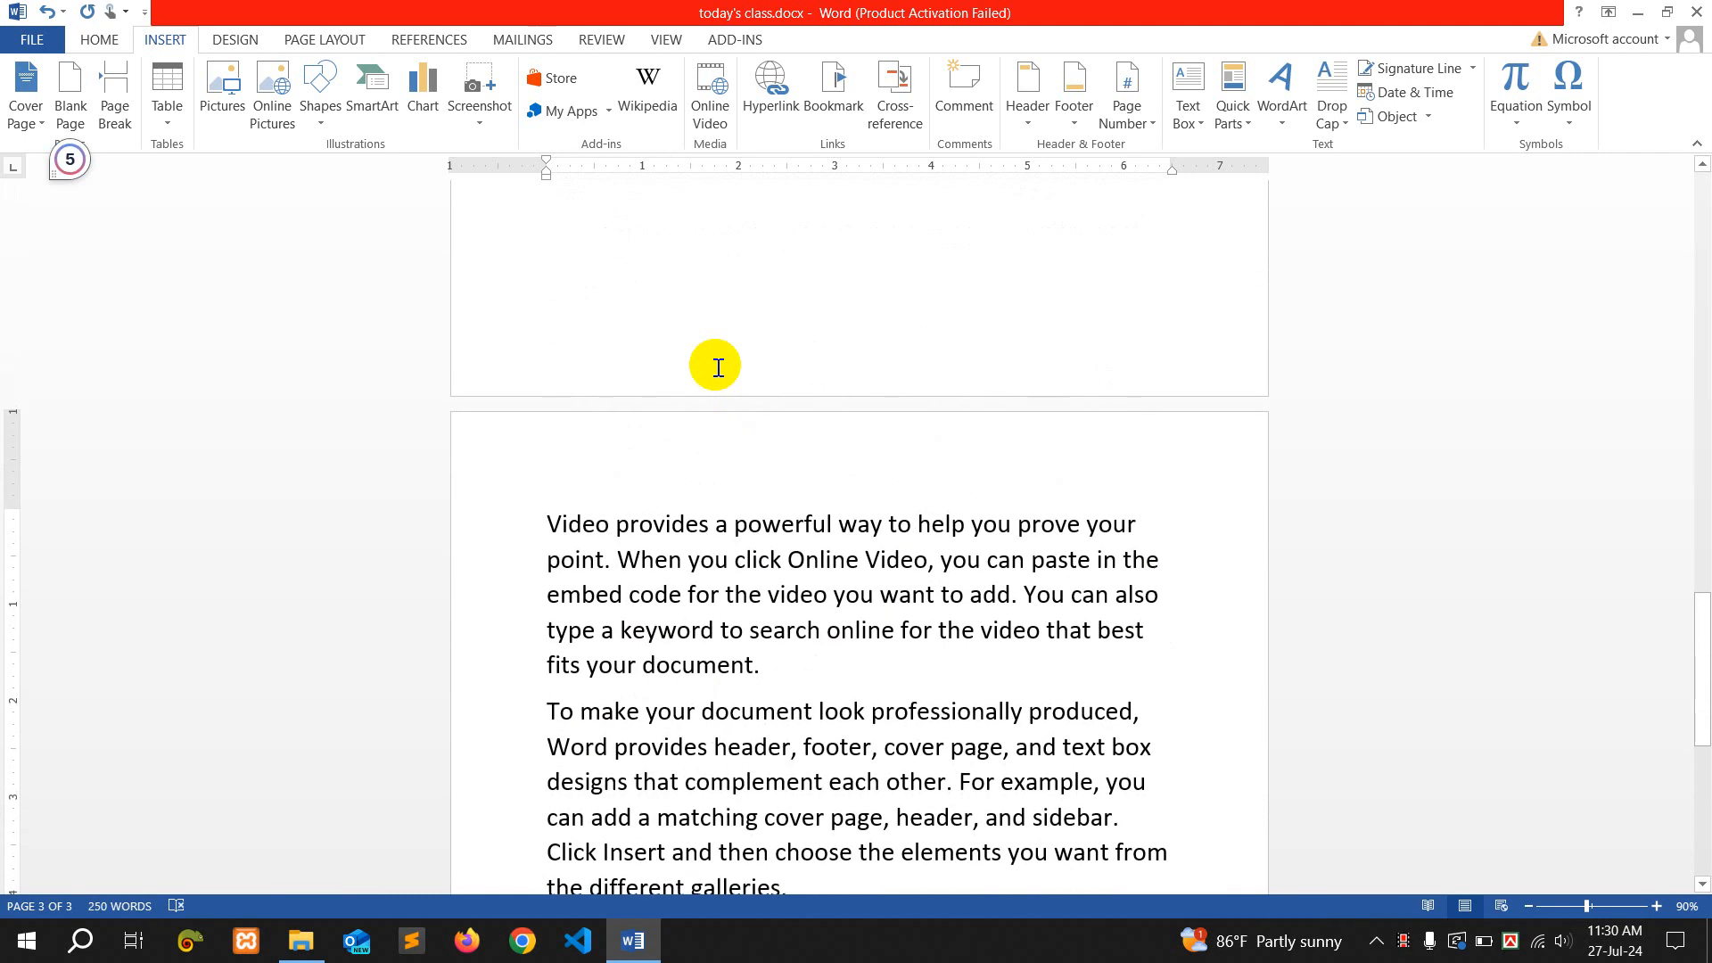
{"action": "scroll", "coordinate": [718, 368], "scroll_direction": "down", "scroll_amount": 1}
{"action": "scroll", "coordinate": [753, 543], "scroll_direction": "down", "scroll_amount": 4}
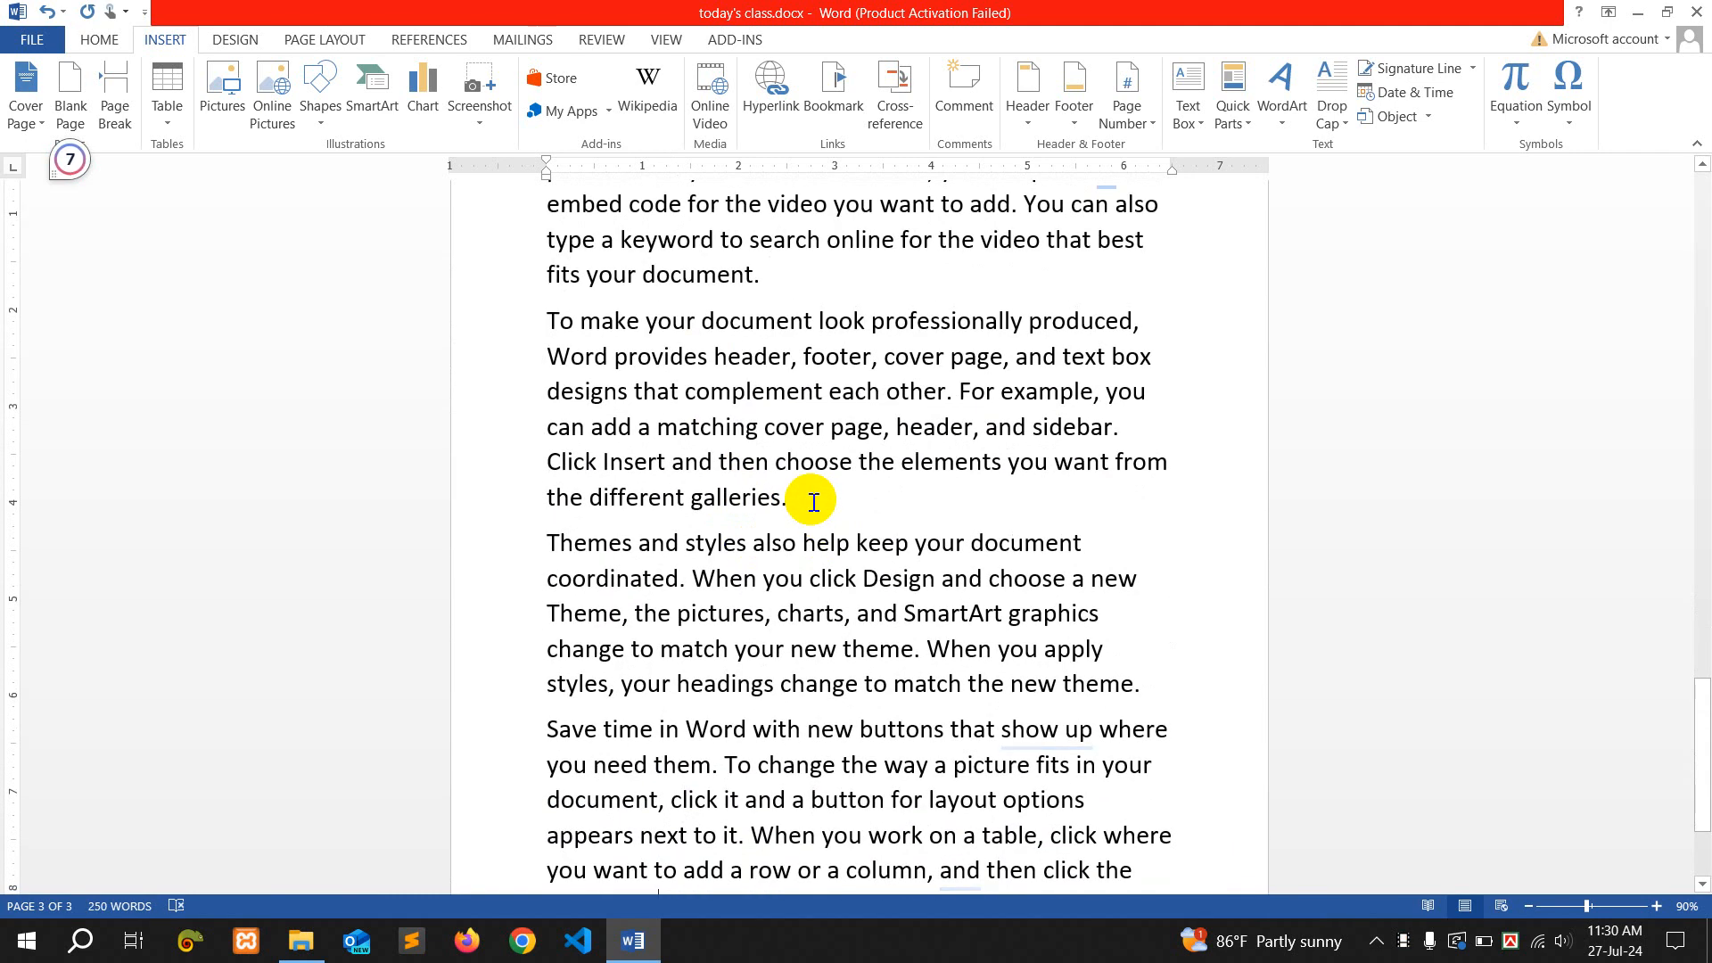
Insert a page break after the second sample paragraph, which ends with "the different galleries."
{"action": "left_click_drag", "start_coordinate": [813, 502], "coordinate": [658, 359]}
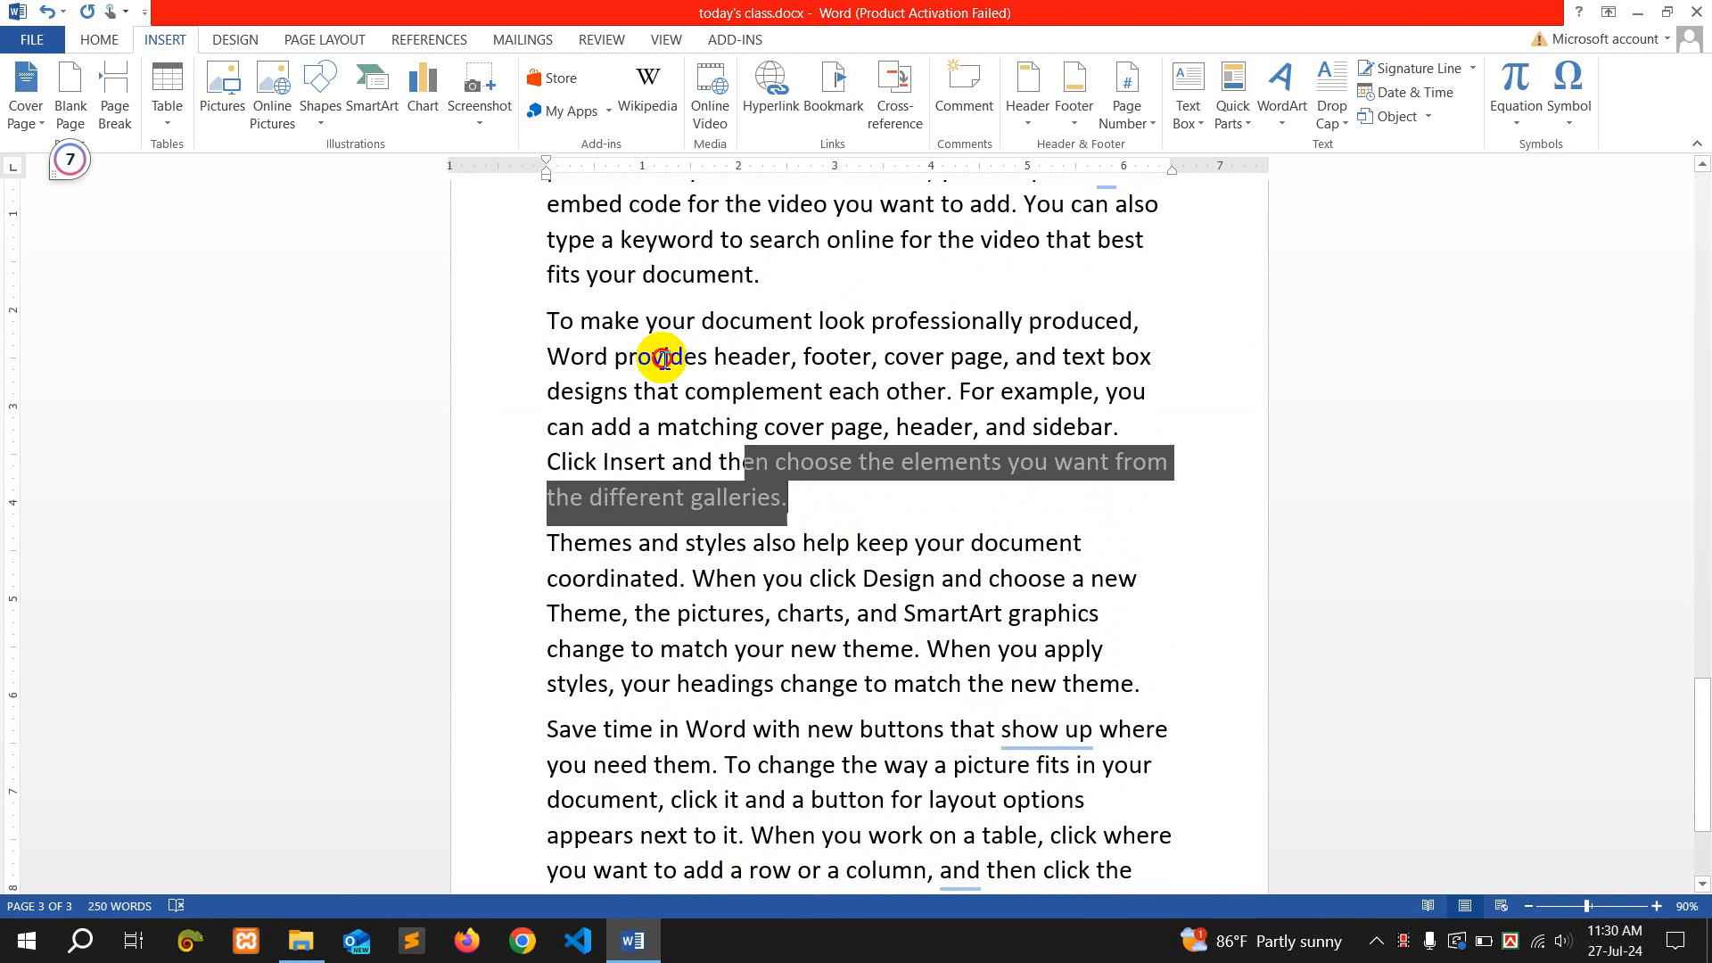
{"action": "left_click", "coordinate": [830, 497]}
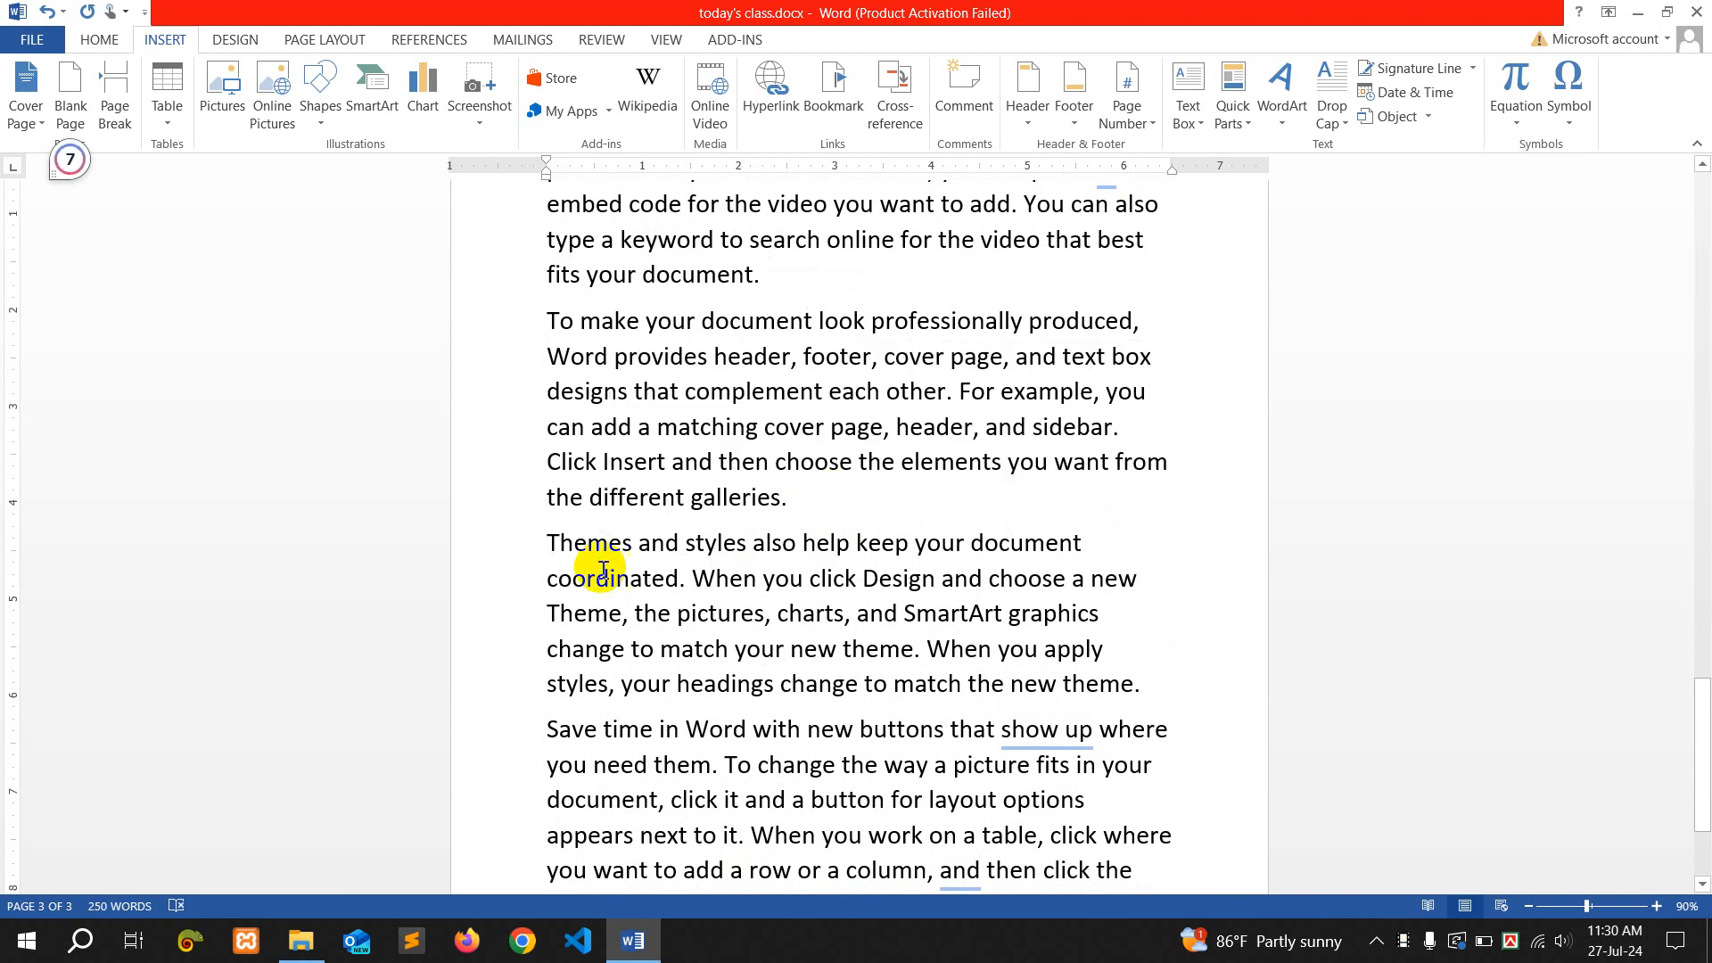
{"action": "left_click", "coordinate": [548, 544]}
{"action": "left_click", "coordinate": [945, 729], "text": "shift"}
{"action": "left_click", "coordinate": [822, 507]}
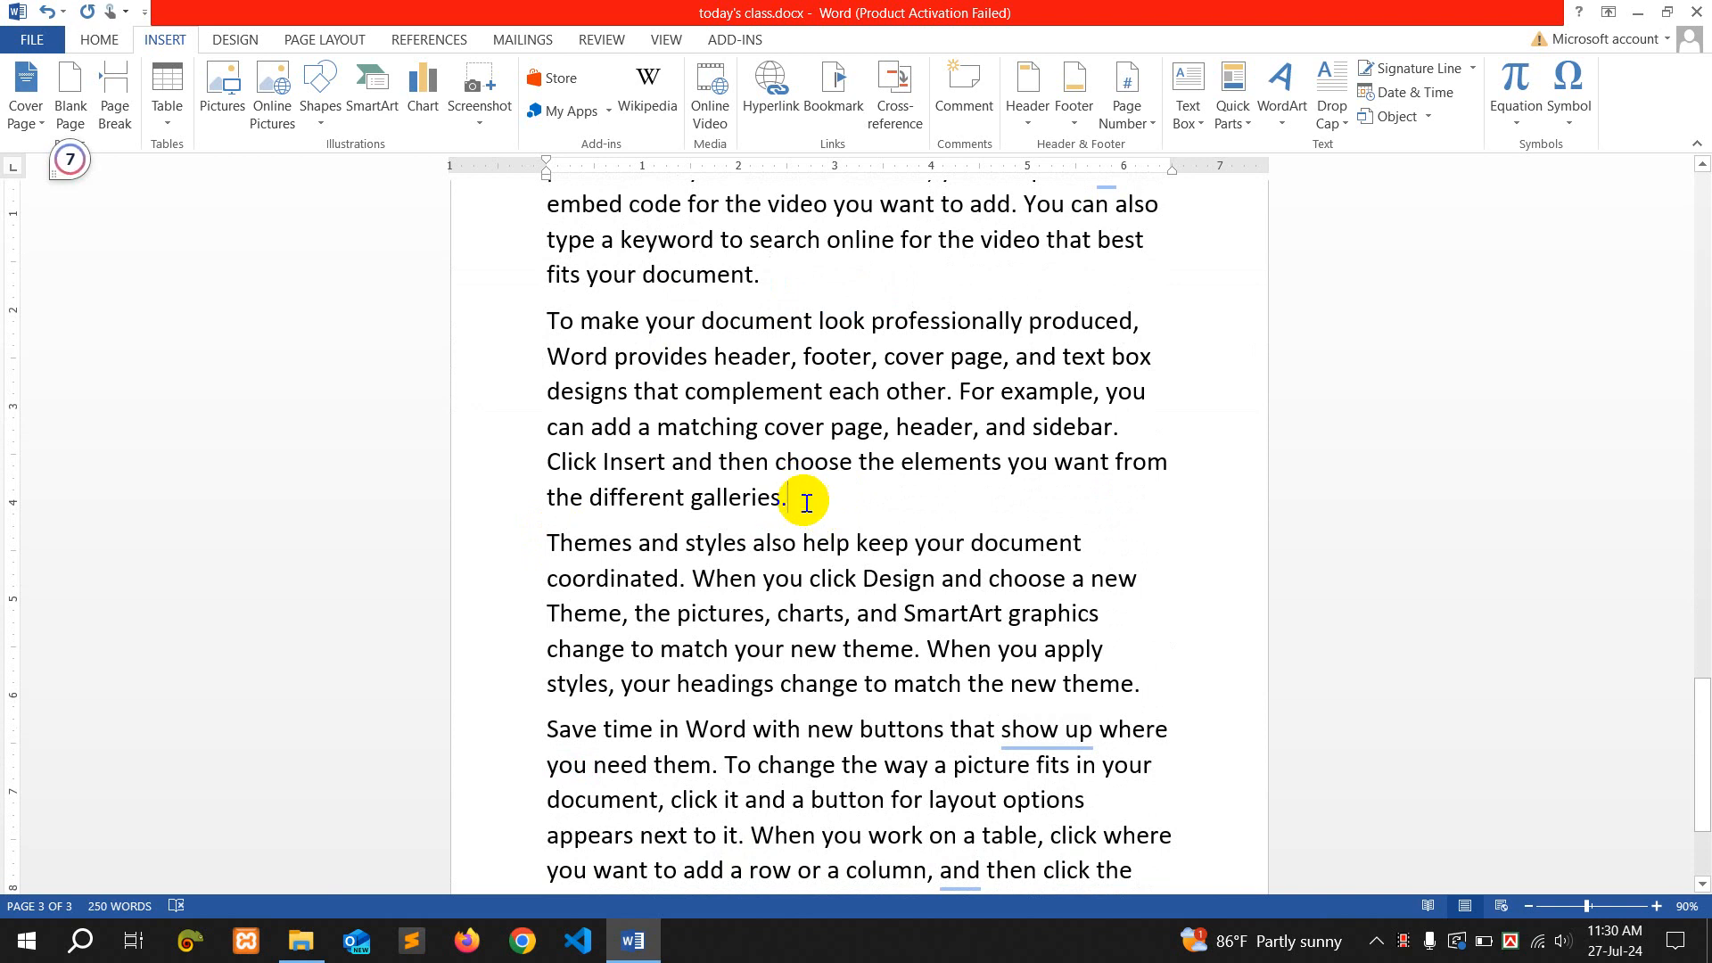
{"action": "left_click", "coordinate": [120, 106]}
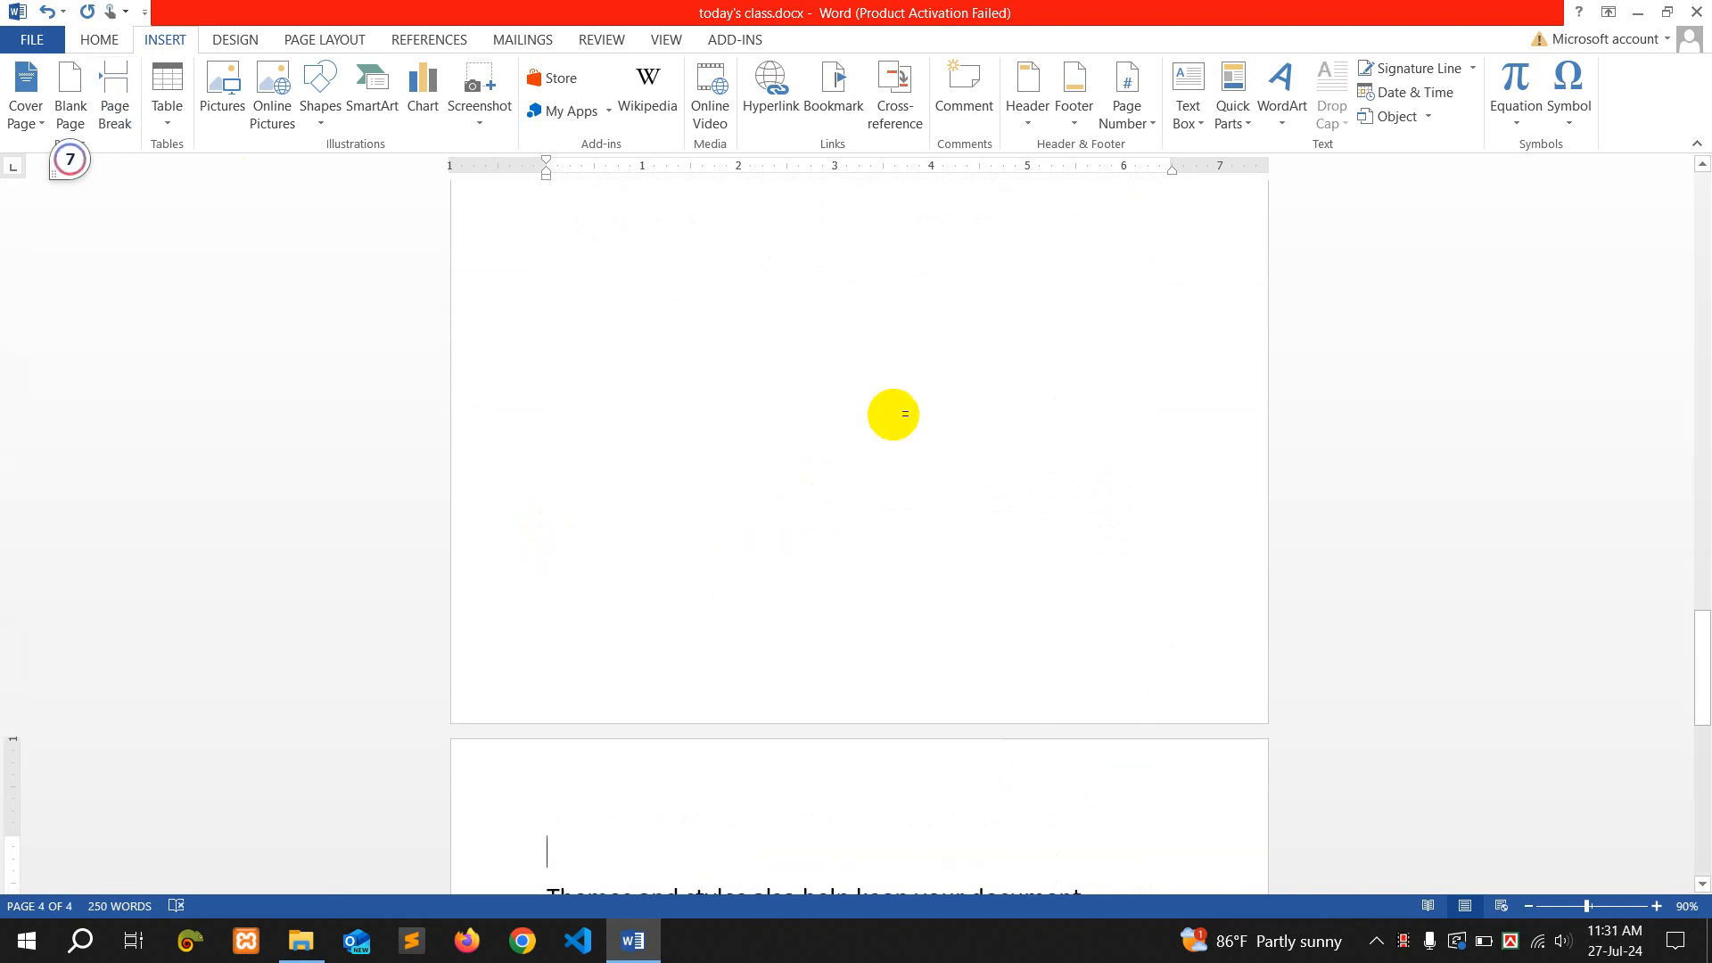
Examine how the page break splits the sample paragraphs across the two pages
{"action": "scroll", "coordinate": [905, 414], "scroll_direction": "up", "scroll_amount": 2}
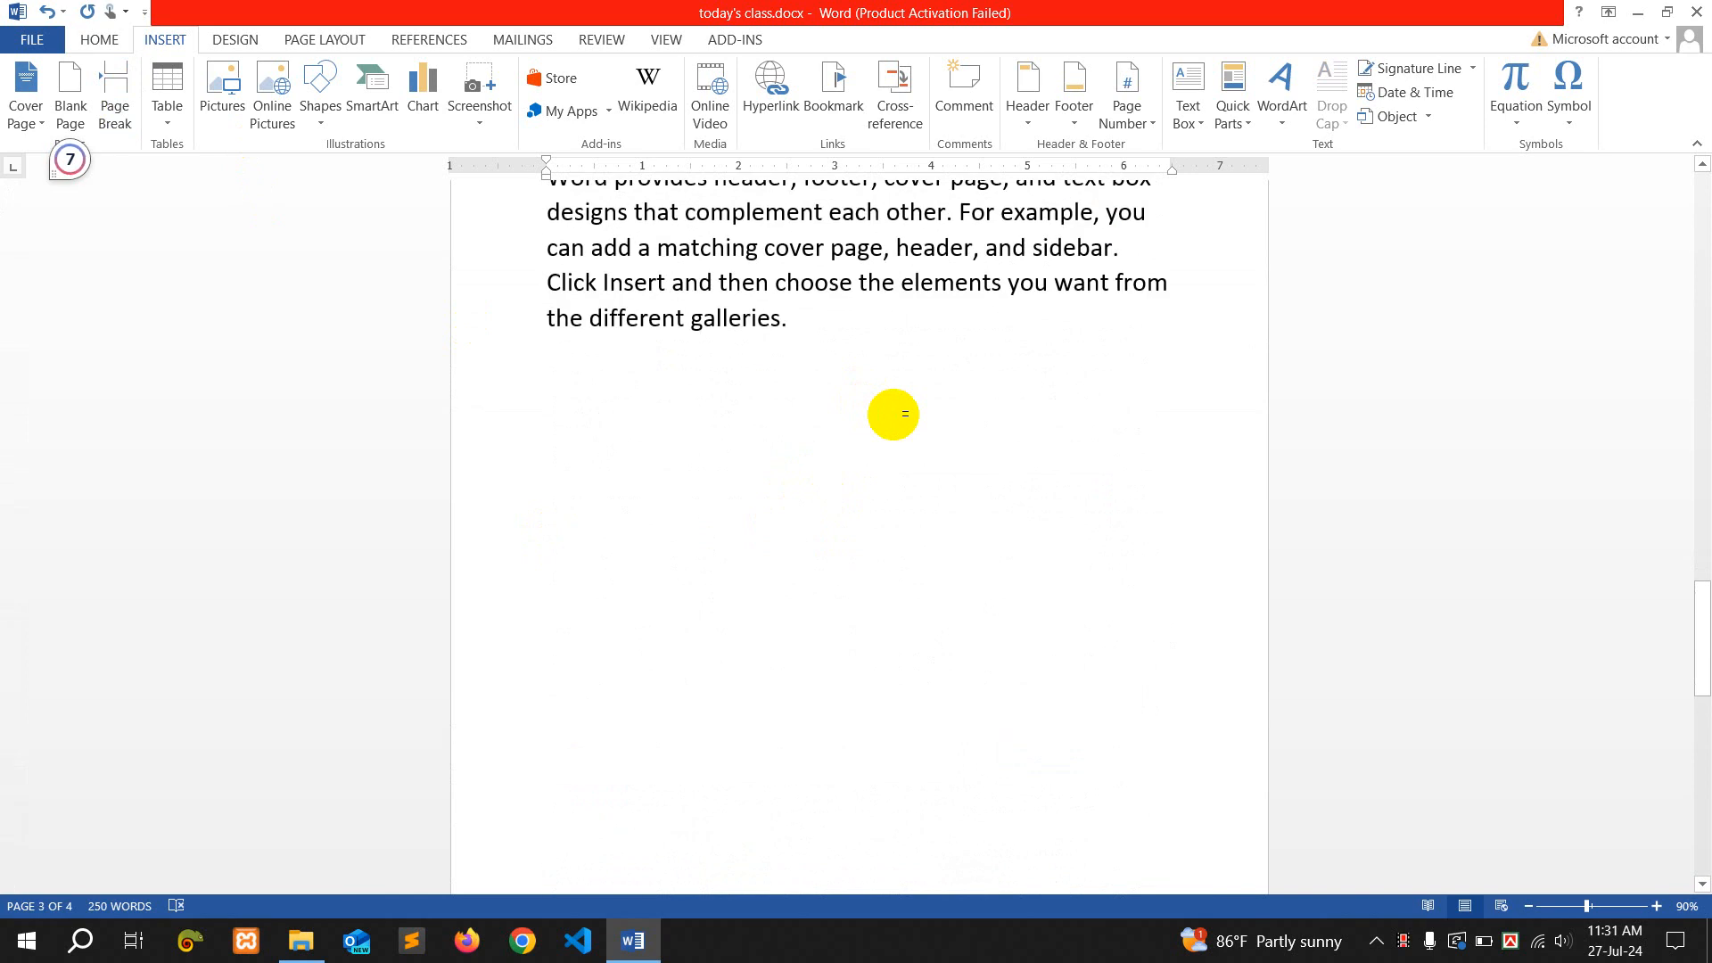
{"action": "scroll", "coordinate": [906, 414], "scroll_direction": "up", "scroll_amount": 4}
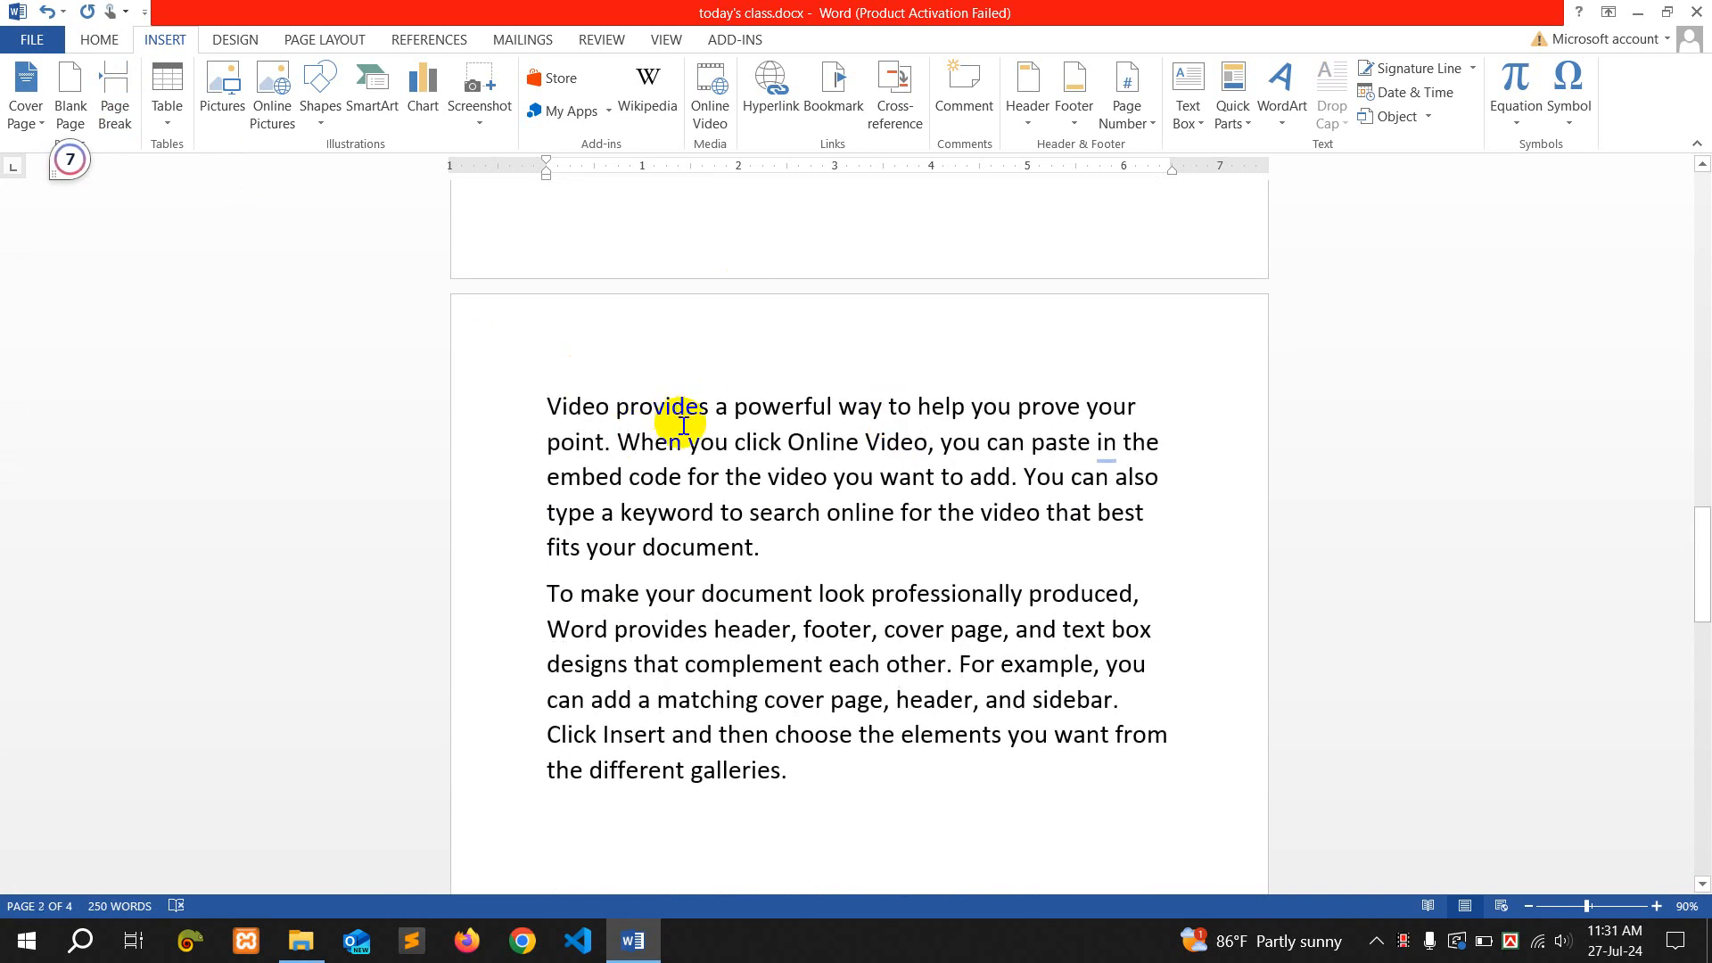
{"action": "scroll", "coordinate": [684, 426], "scroll_direction": "down", "scroll_amount": 8}
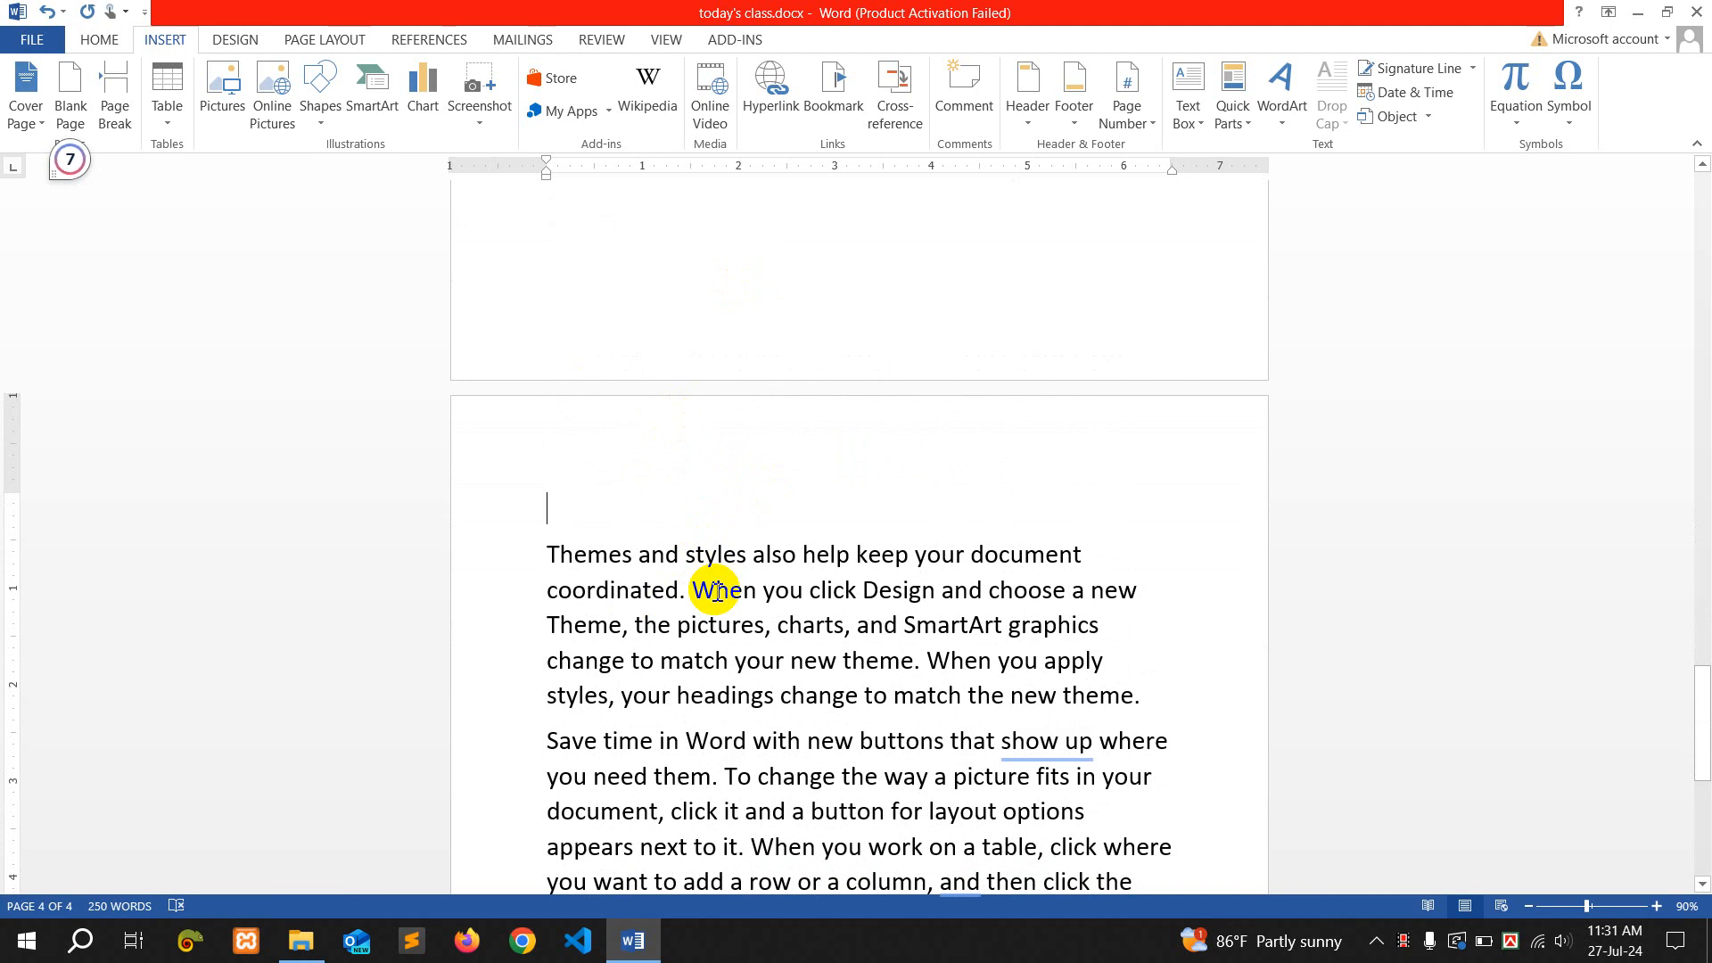
{"action": "scroll", "coordinate": [716, 591], "scroll_direction": "up", "scroll_amount": 4}
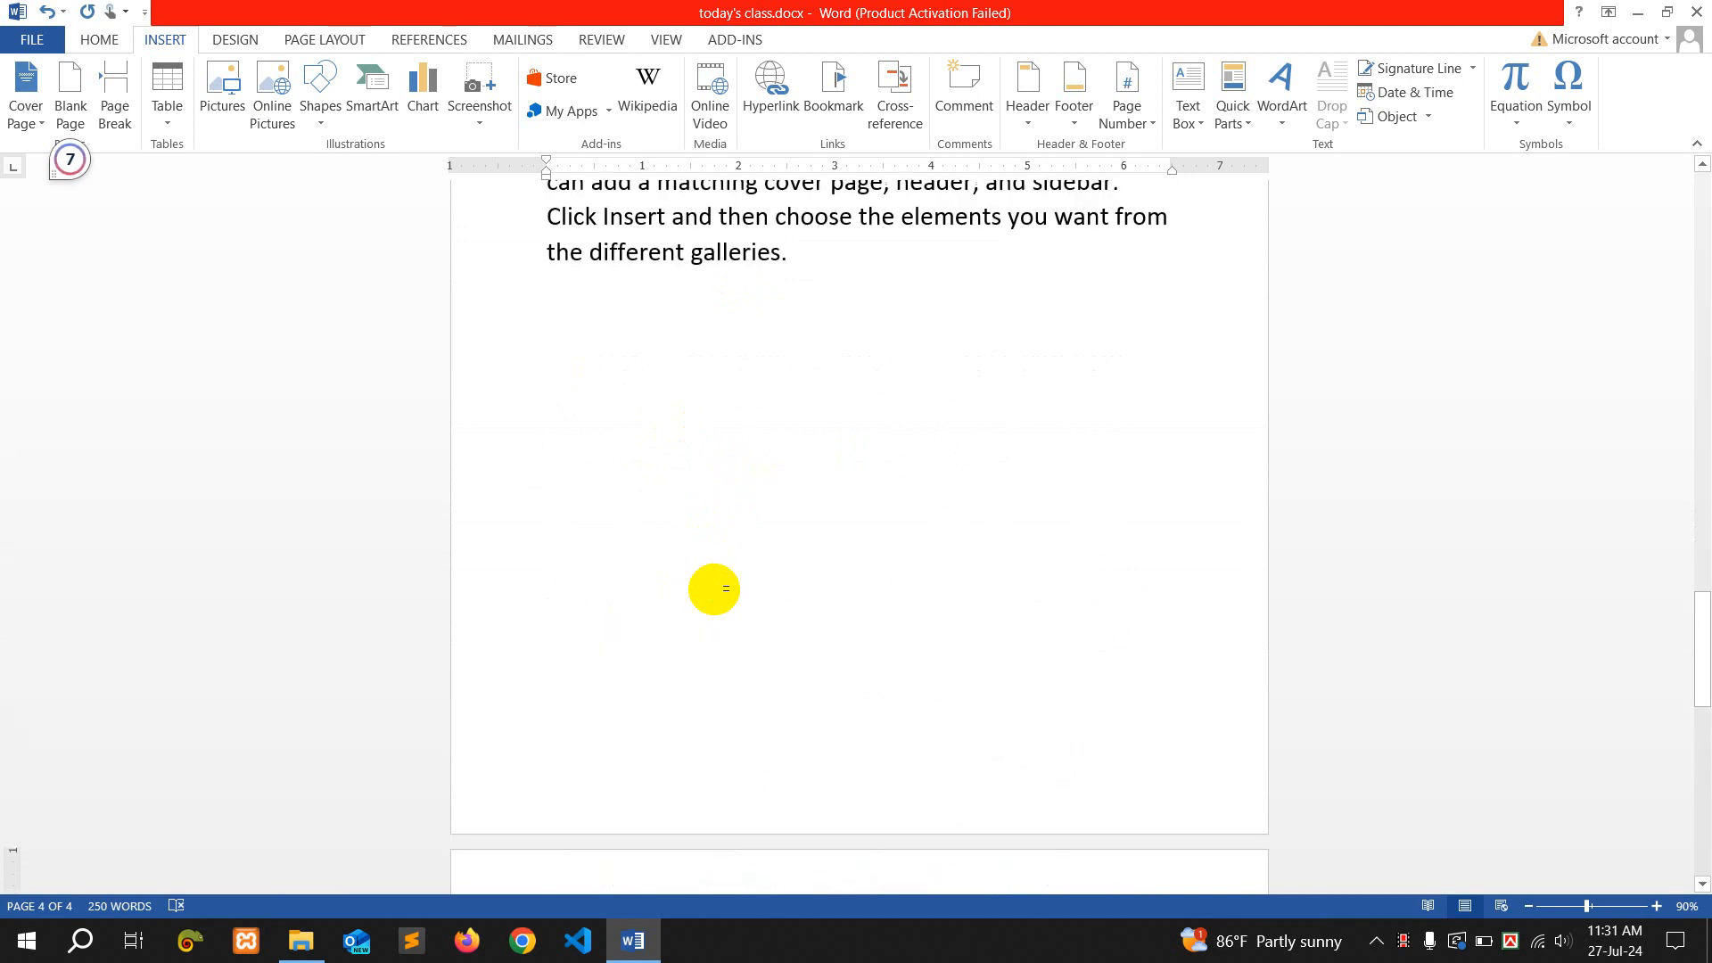
{"action": "scroll", "coordinate": [716, 592], "scroll_direction": "down", "scroll_amount": 4}
{"action": "scroll", "coordinate": [716, 592], "scroll_direction": "down", "scroll_amount": 4}
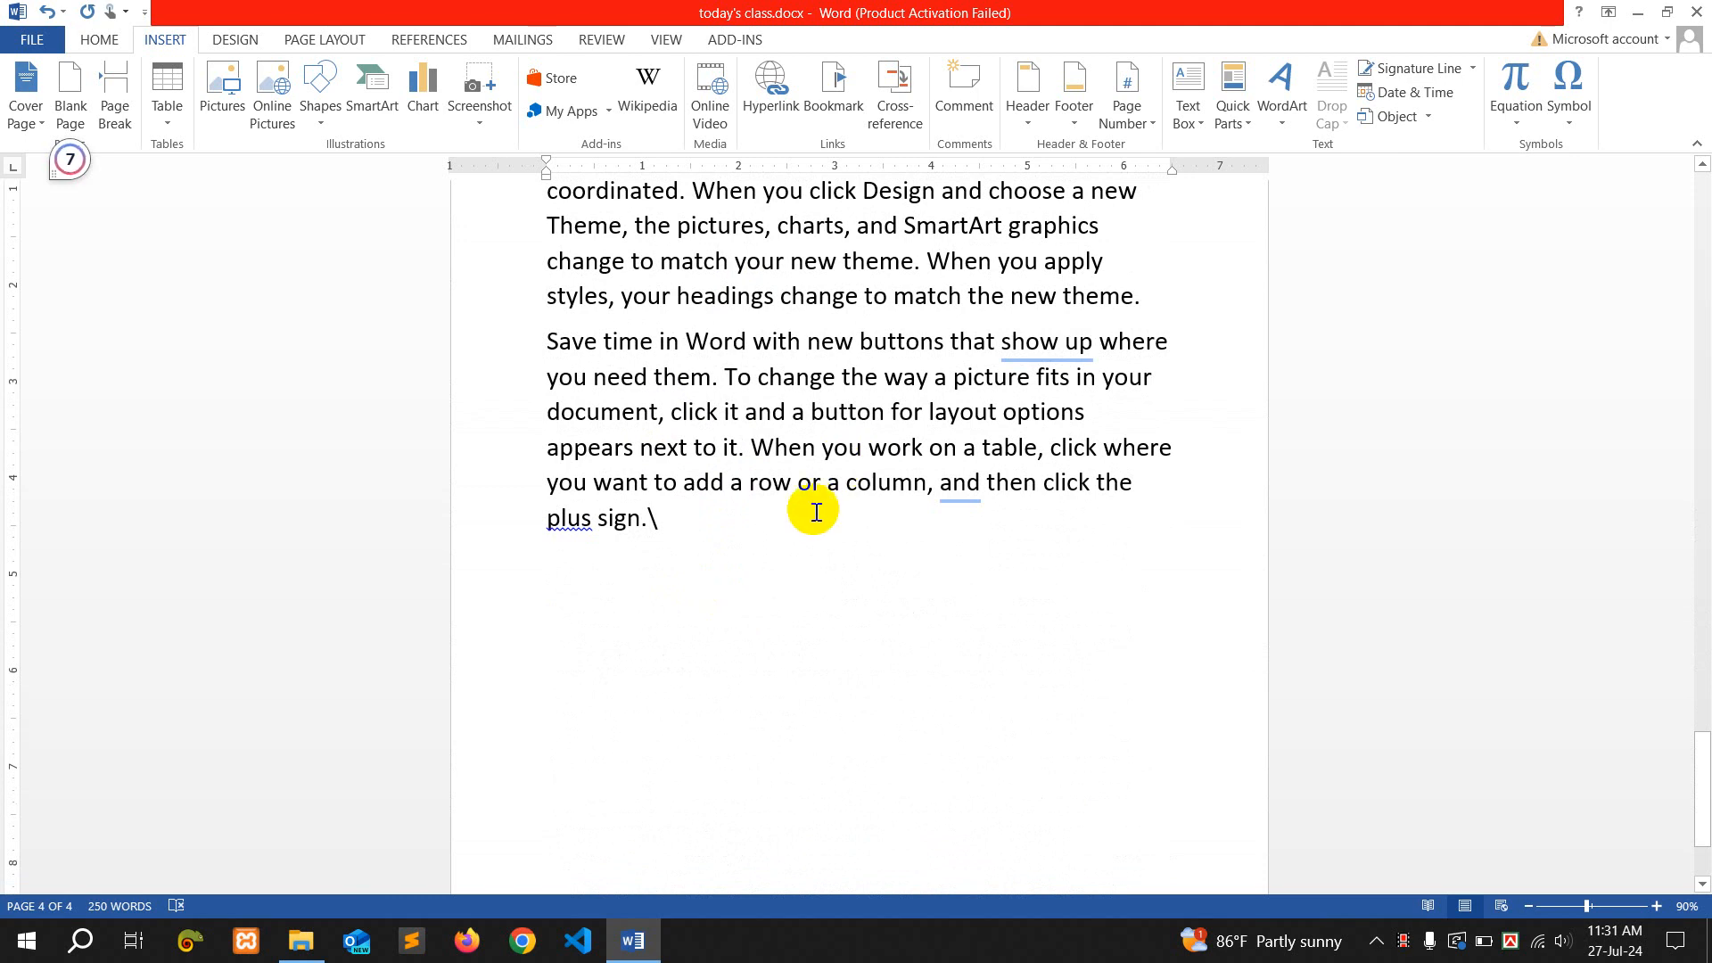
{"action": "scroll", "coordinate": [812, 508], "scroll_direction": "up", "scroll_amount": 3}
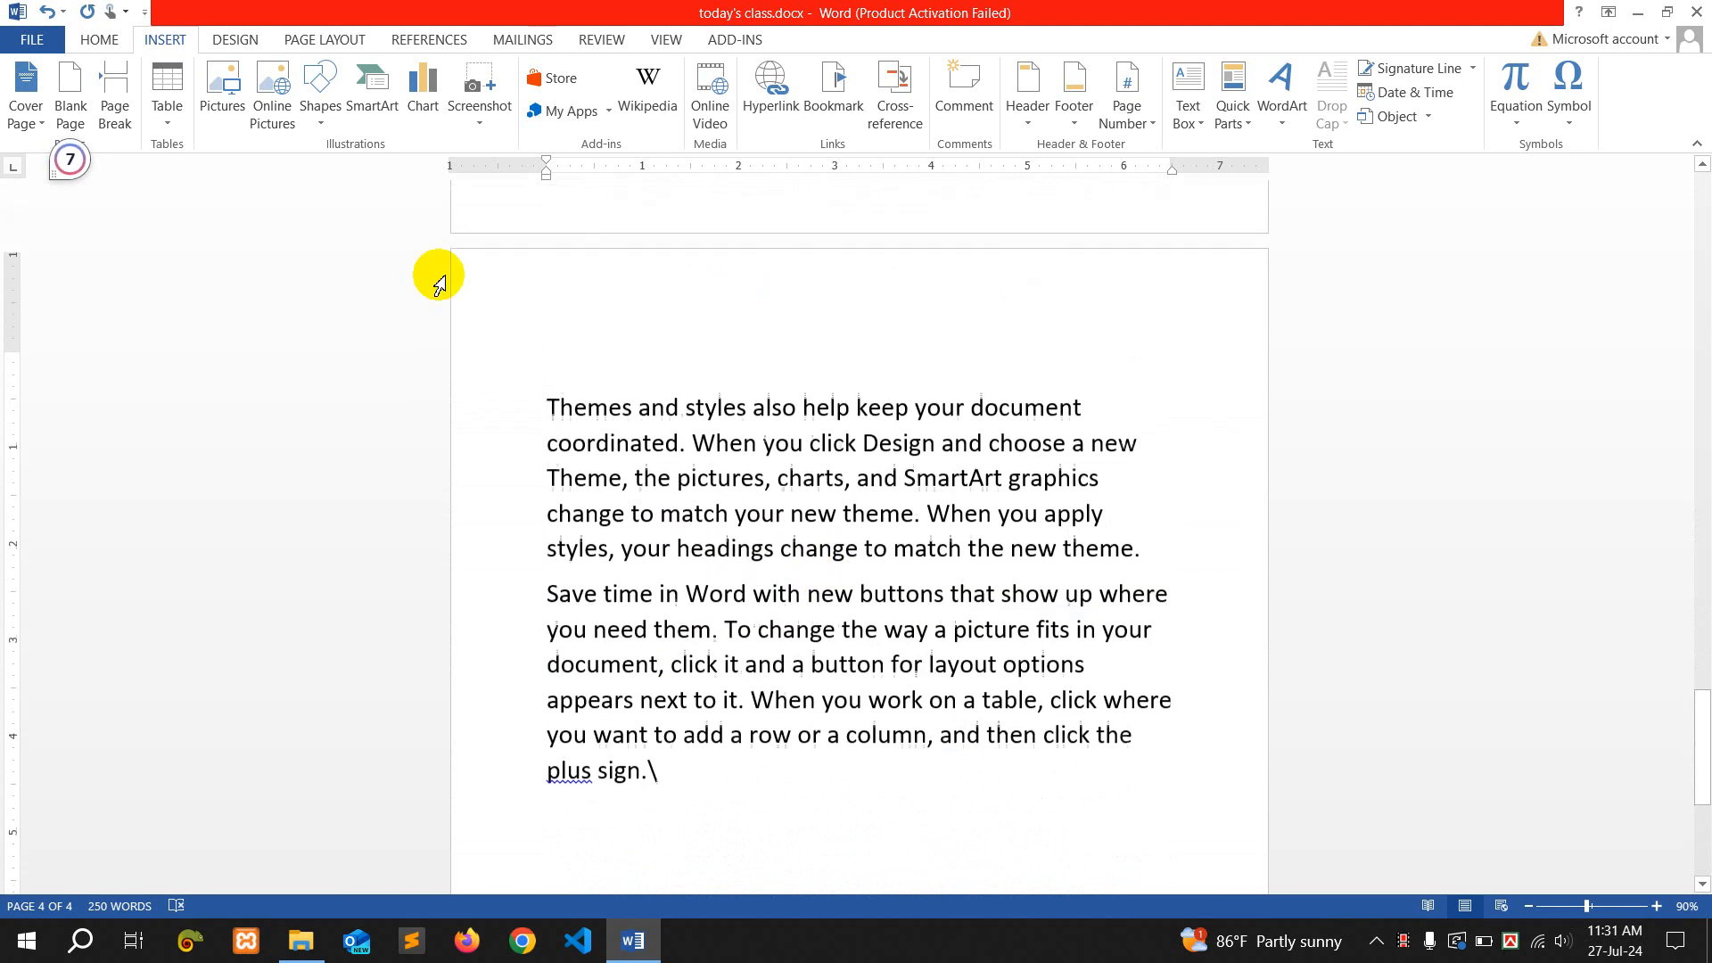
Delete all the sample paragraphs along with the page break, keeping the class topic outline
{"action": "scroll", "coordinate": [783, 362], "scroll_direction": "up", "scroll_amount": 12}
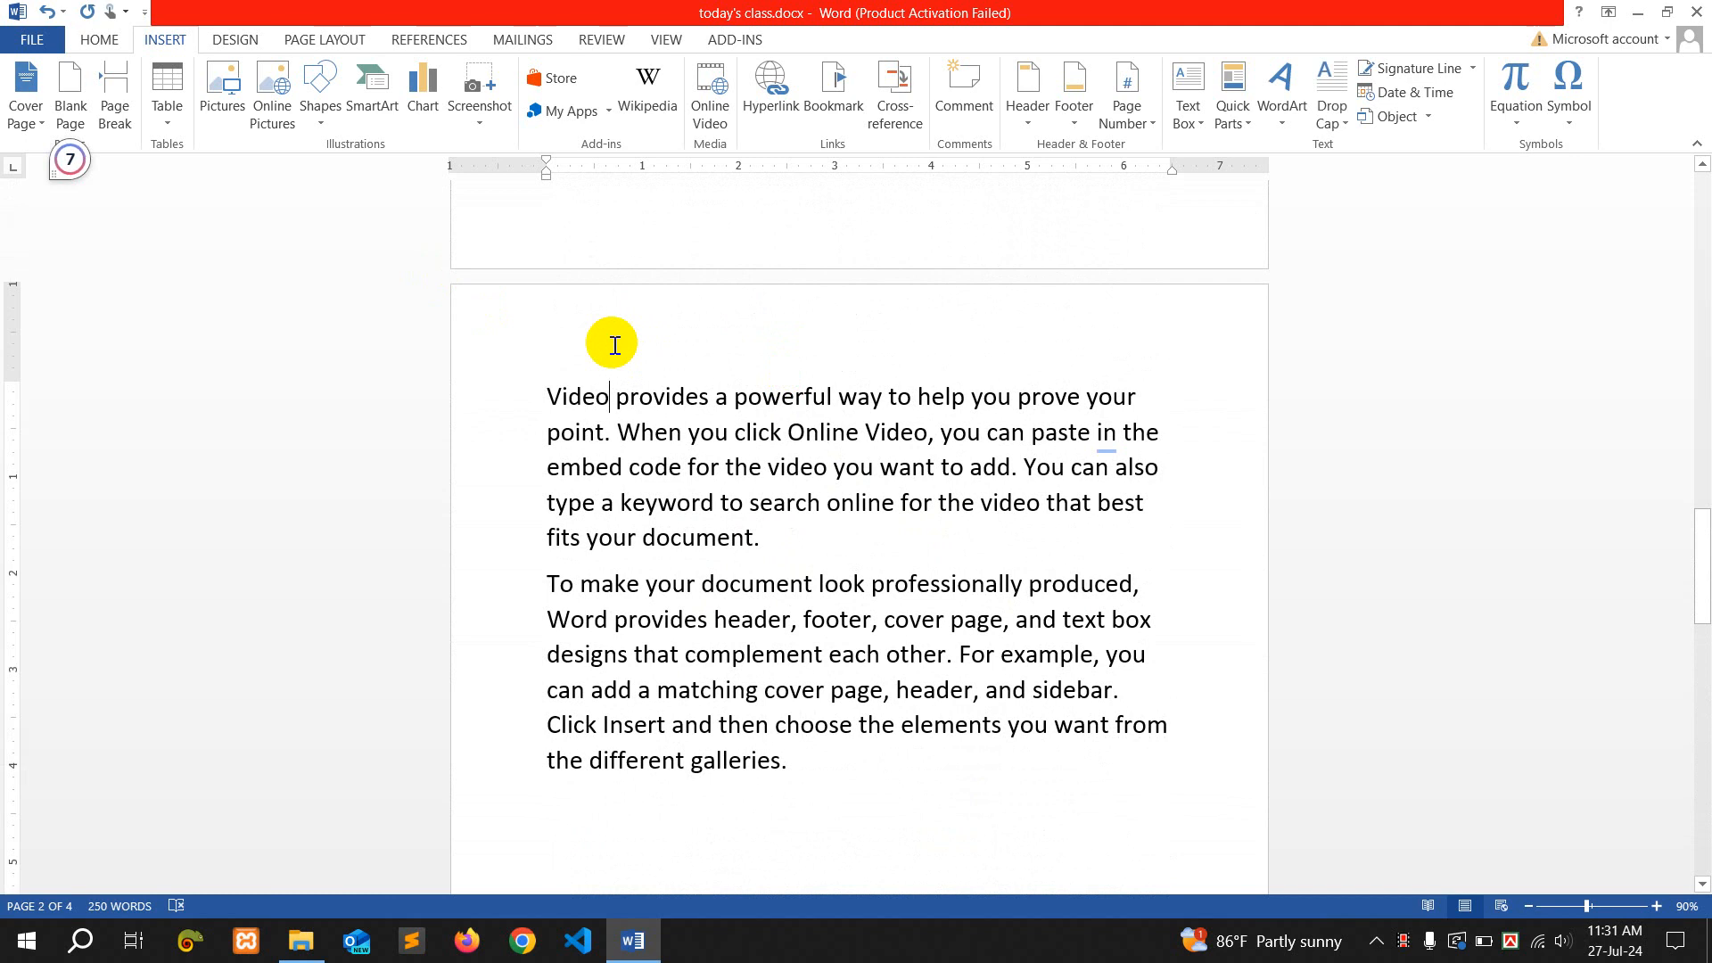
{"action": "scroll", "coordinate": [611, 344], "scroll_direction": "up", "scroll_amount": 10}
{"action": "scroll", "coordinate": [612, 345], "scroll_direction": "down", "scroll_amount": 8}
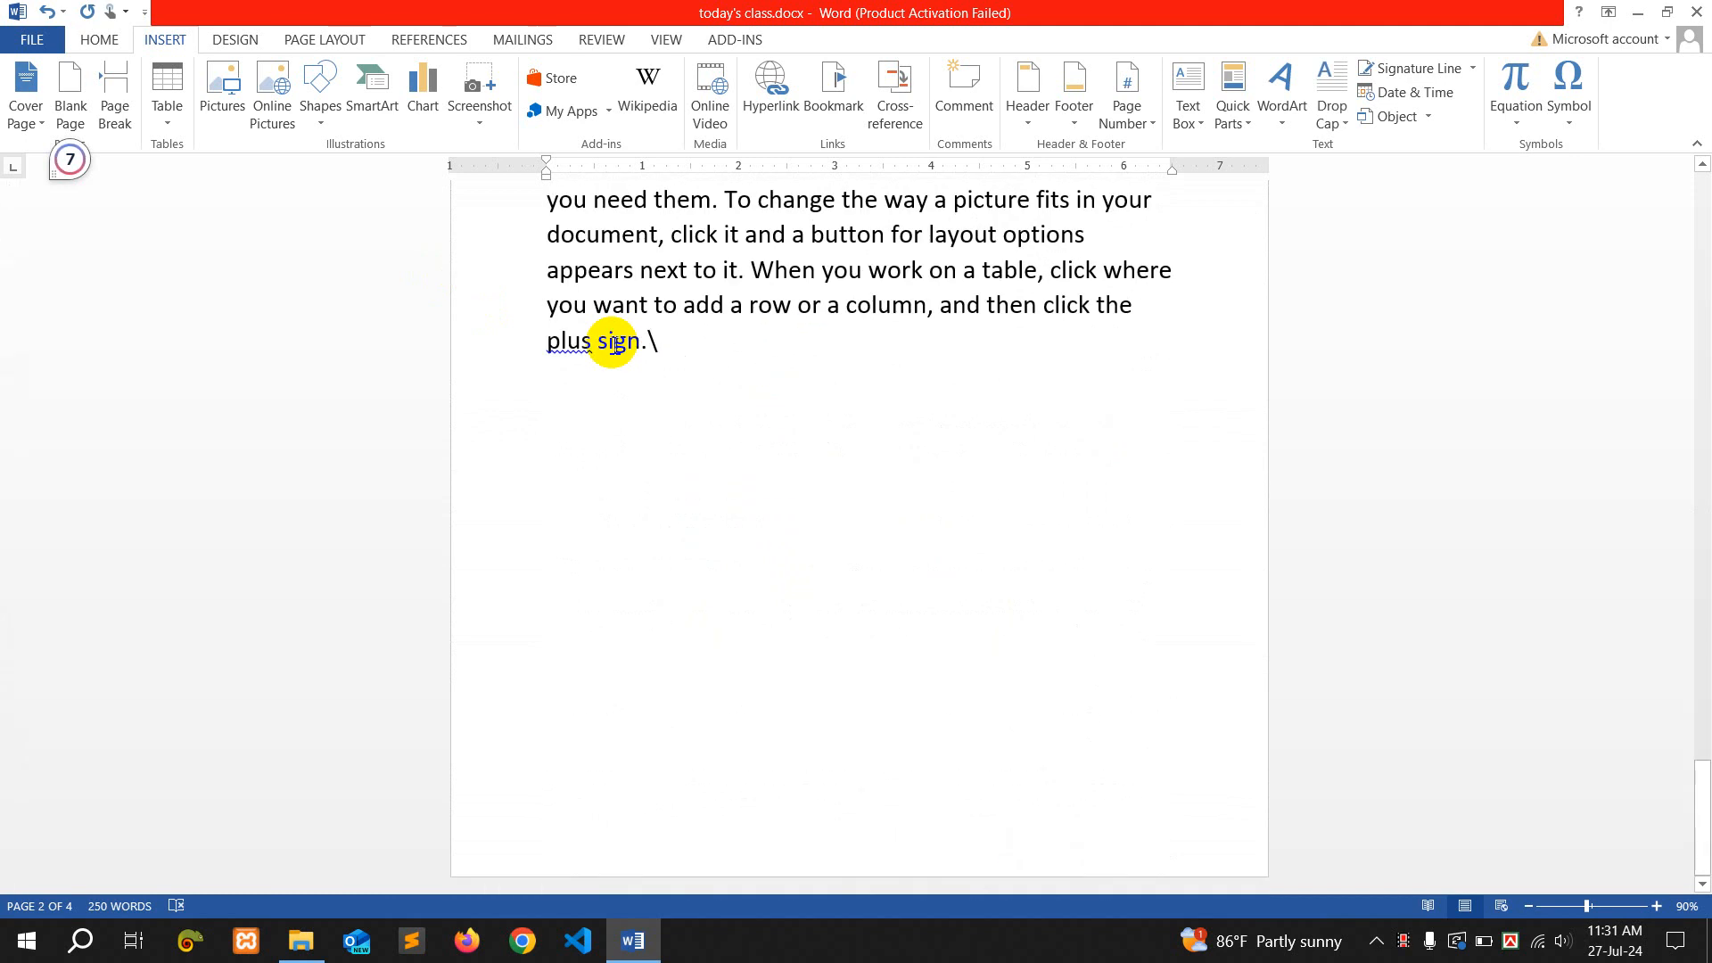
{"action": "key", "text": "ctrl+a"}
{"action": "key", "text": "Delete"}
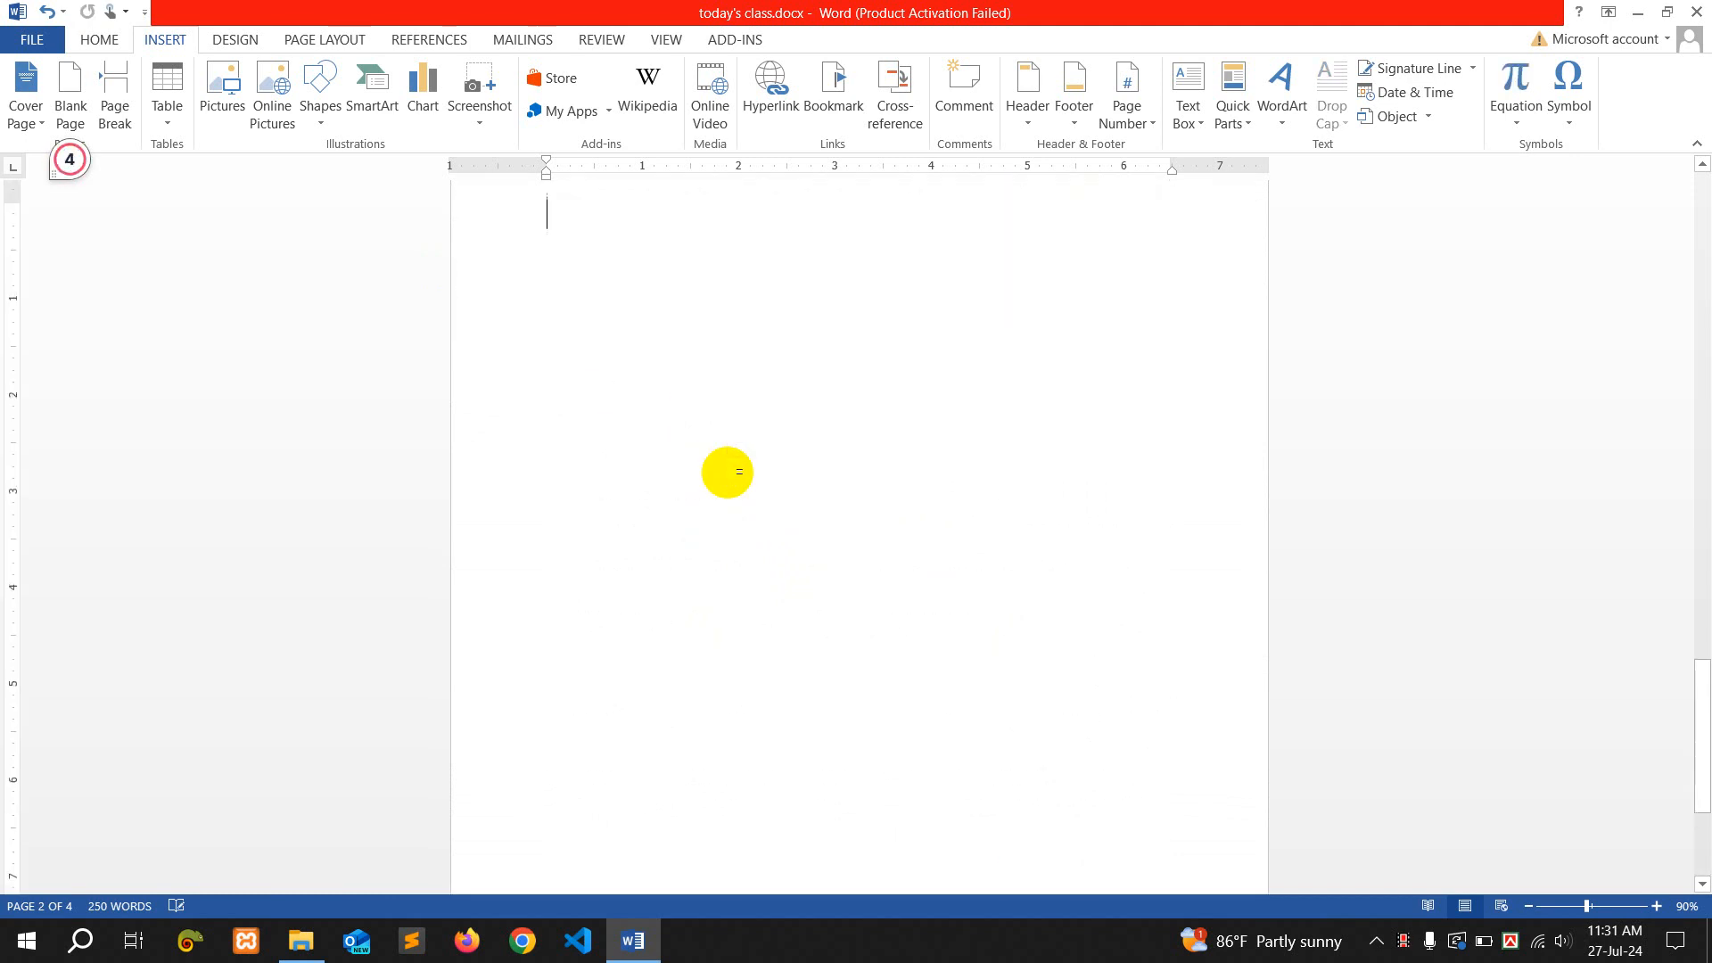
{"action": "scroll", "coordinate": [730, 476], "scroll_direction": "up", "scroll_amount": 3}
{"action": "scroll", "coordinate": [731, 476], "scroll_direction": "down", "scroll_amount": 7}
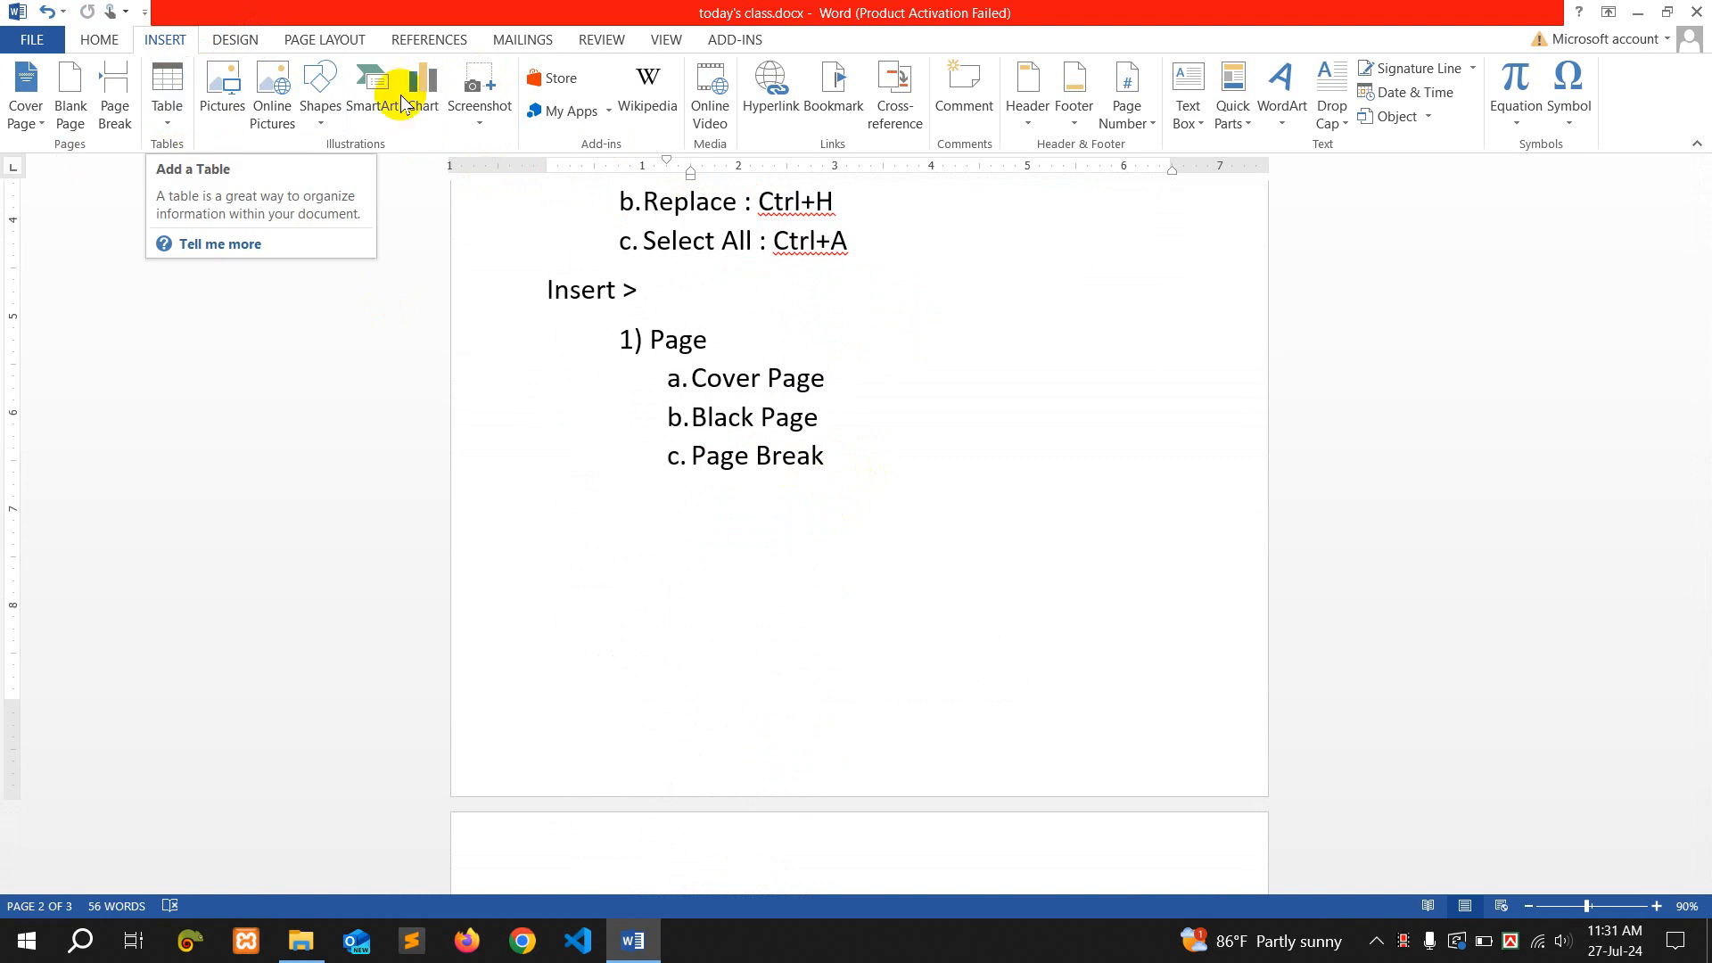
Look over the design, page layout, references, mailings, review and view tools in turn
{"action": "left_click", "coordinate": [222, 39]}
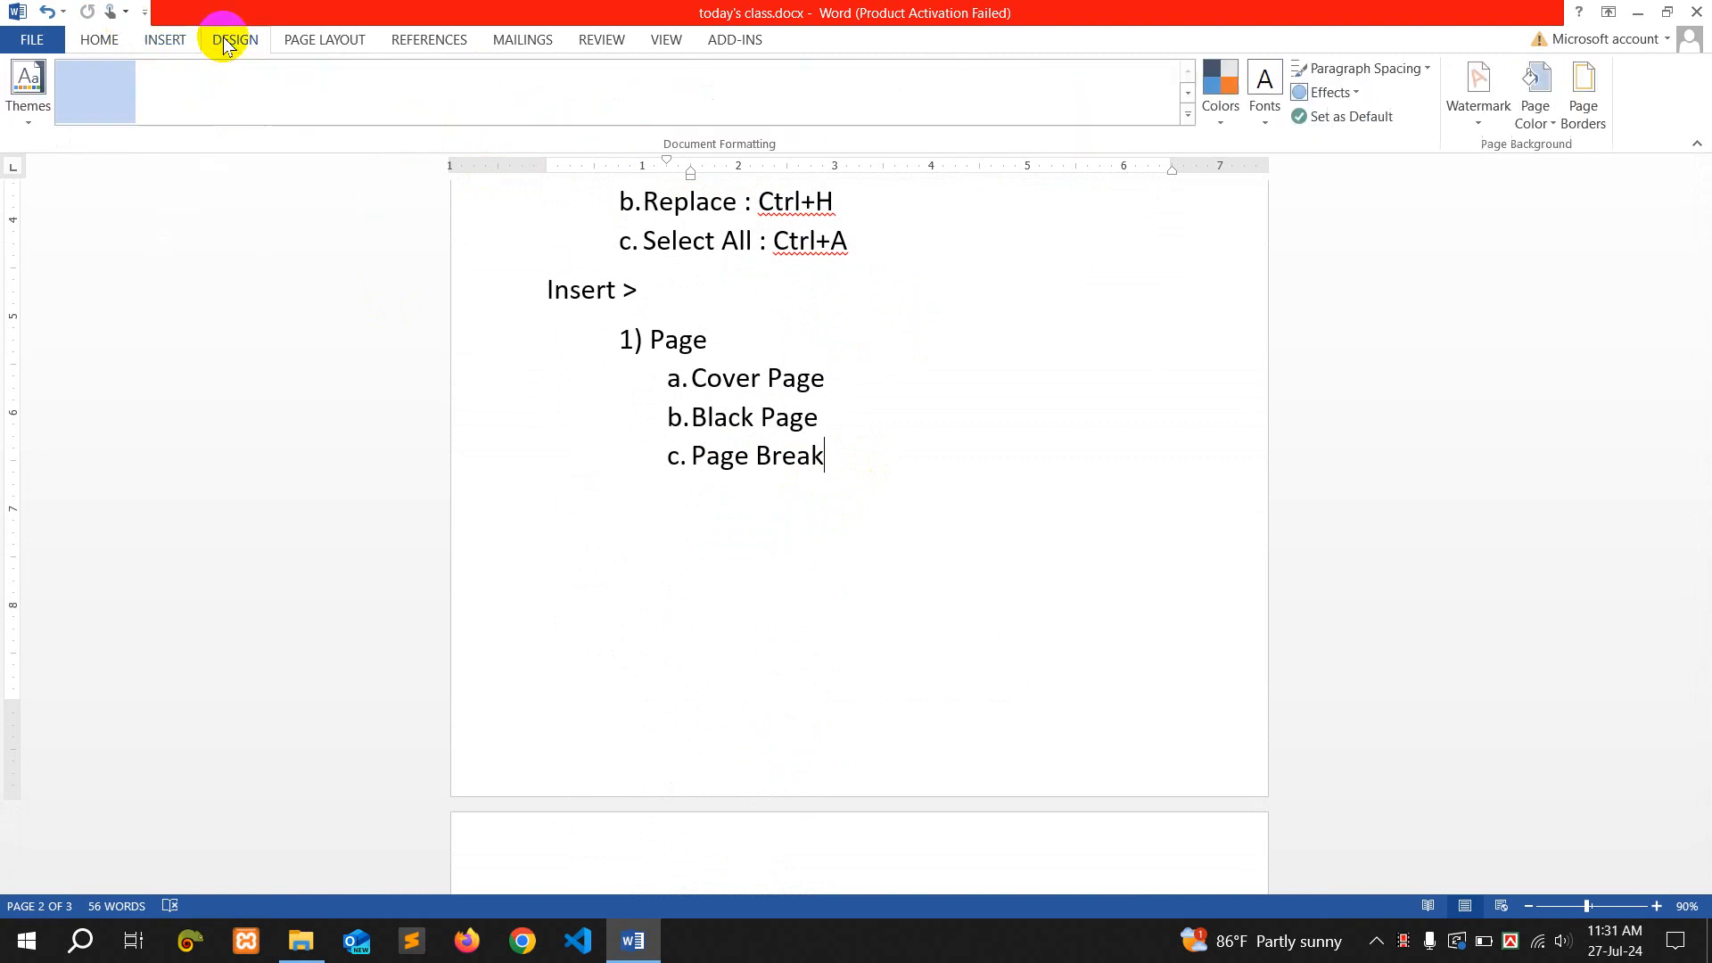
{"action": "left_click", "coordinate": [324, 50]}
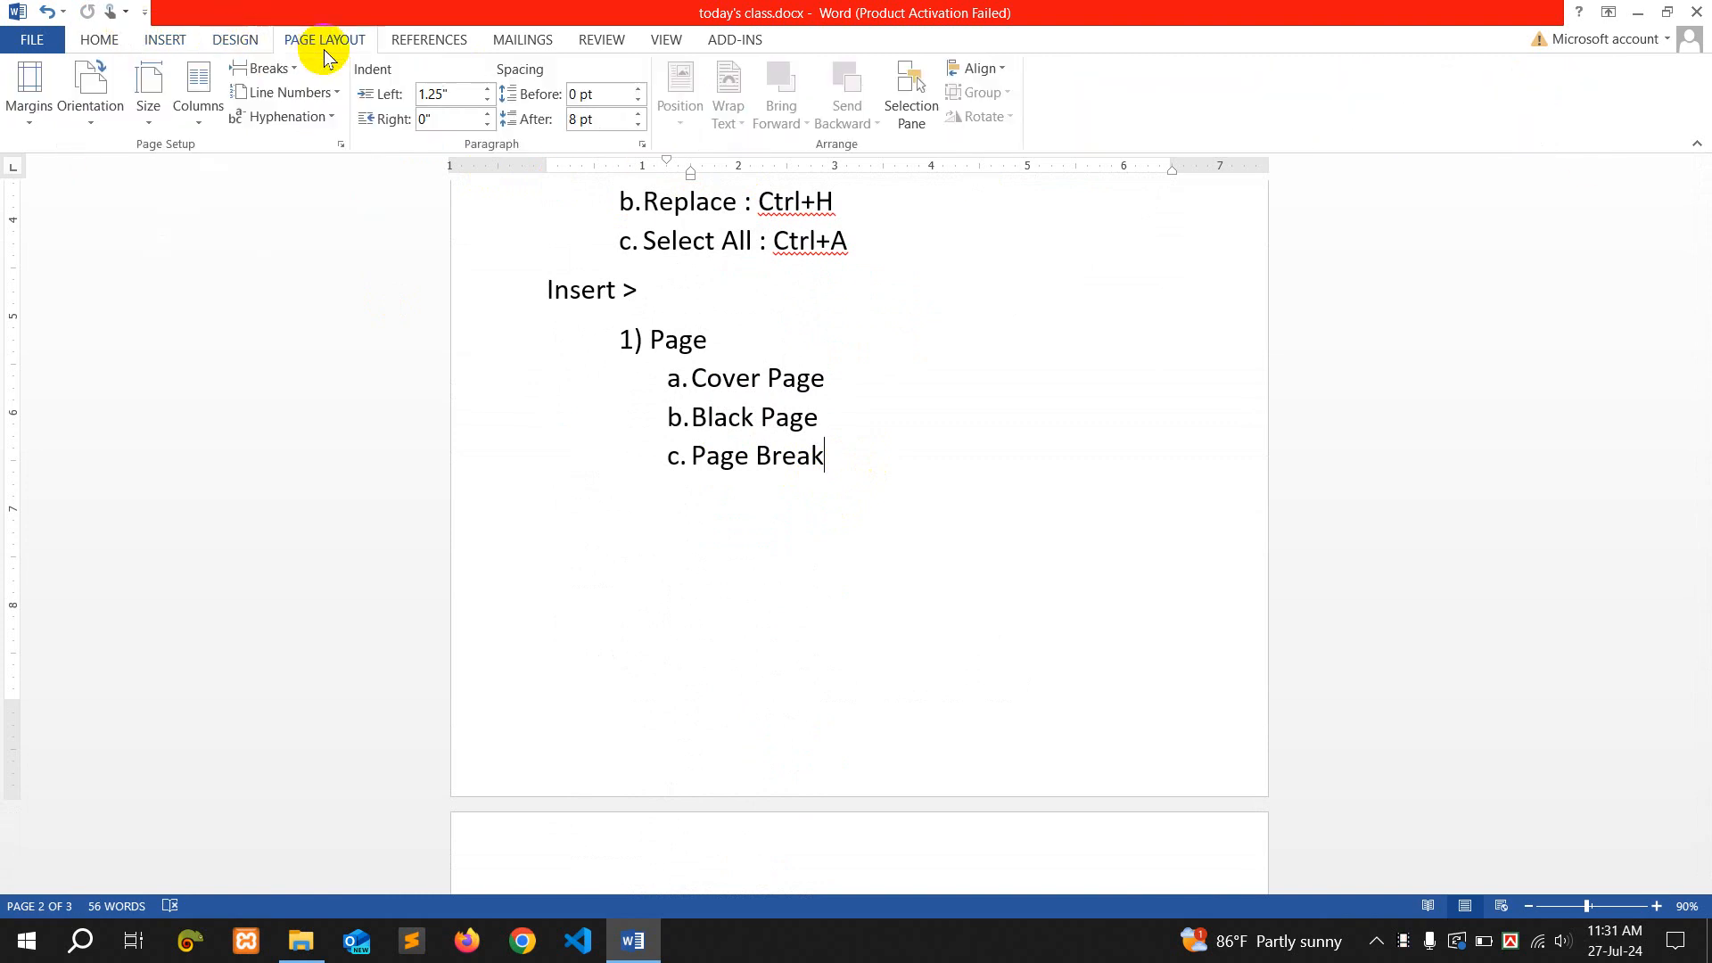
{"action": "left_click", "coordinate": [443, 44]}
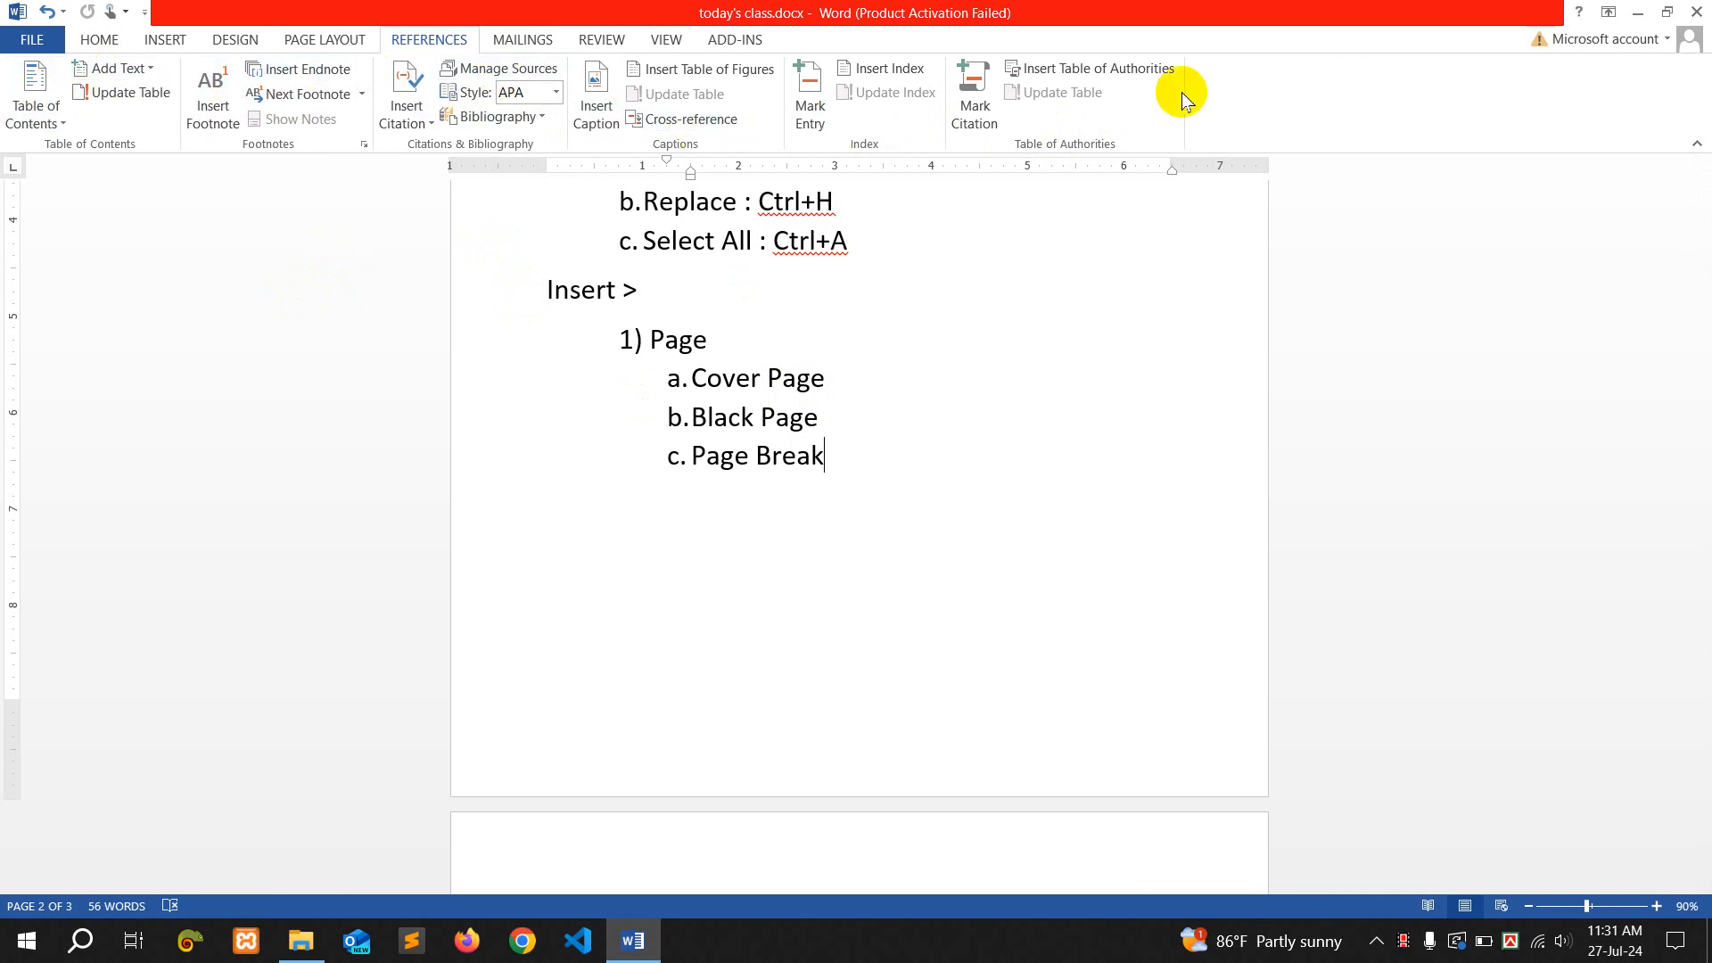
{"action": "left_click", "coordinate": [524, 39]}
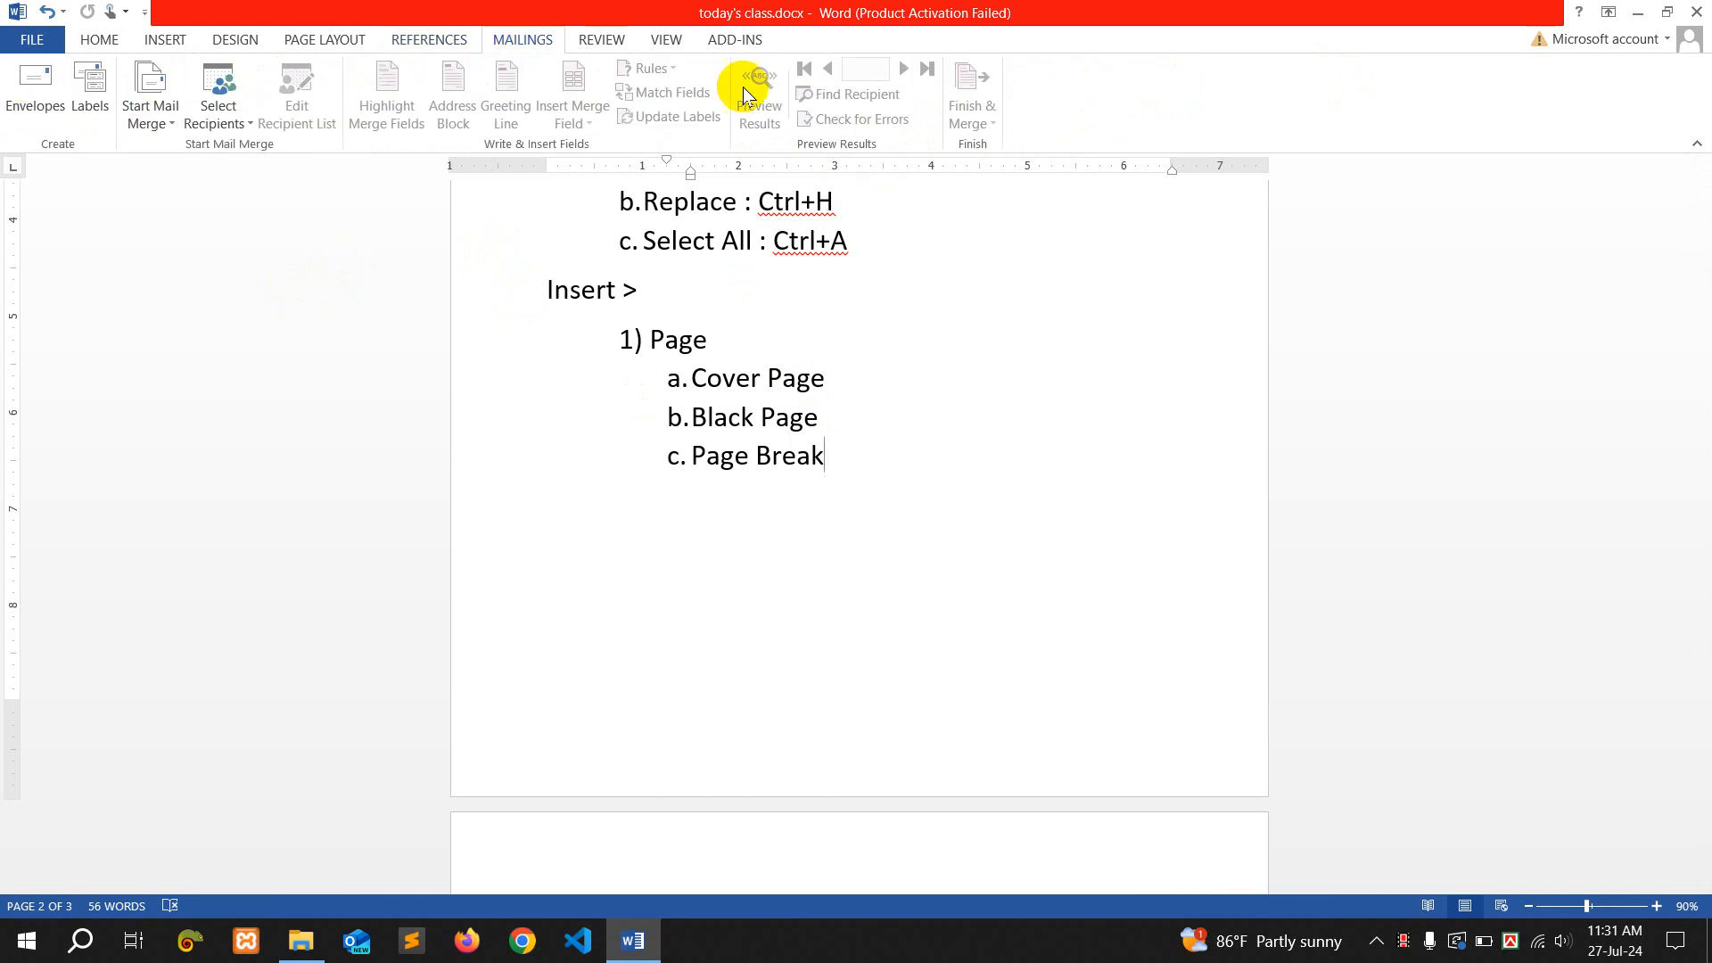
{"action": "left_click", "coordinate": [602, 39]}
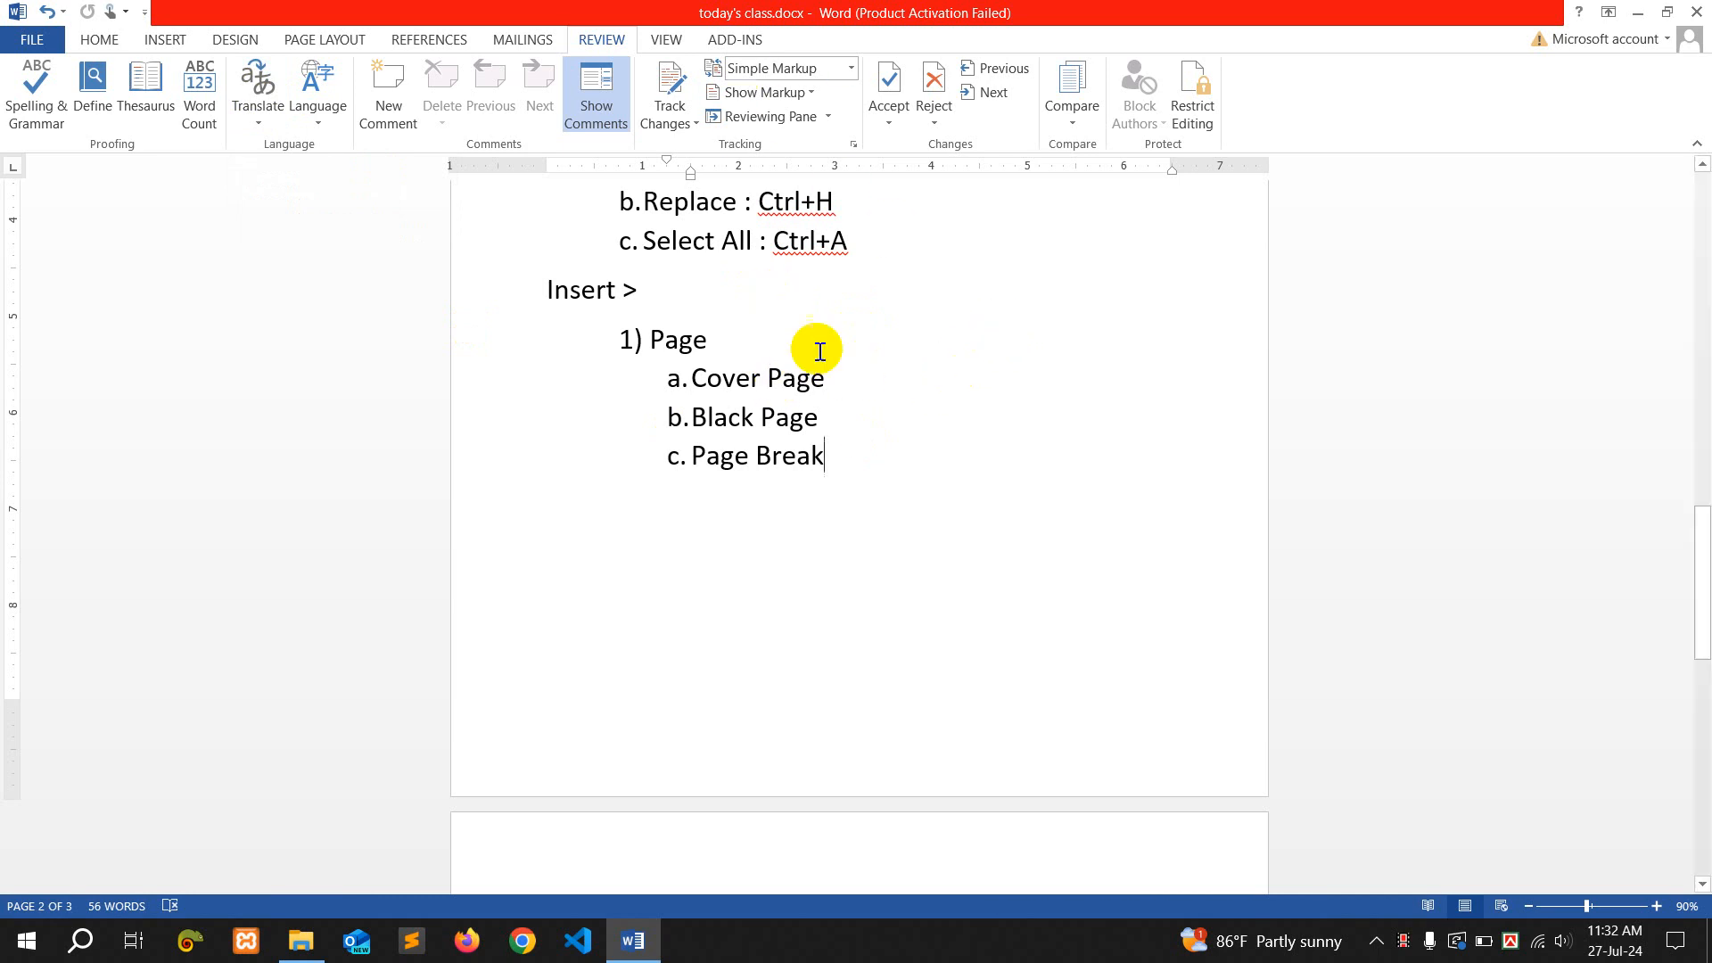
{"action": "left_click", "coordinate": [655, 46]}
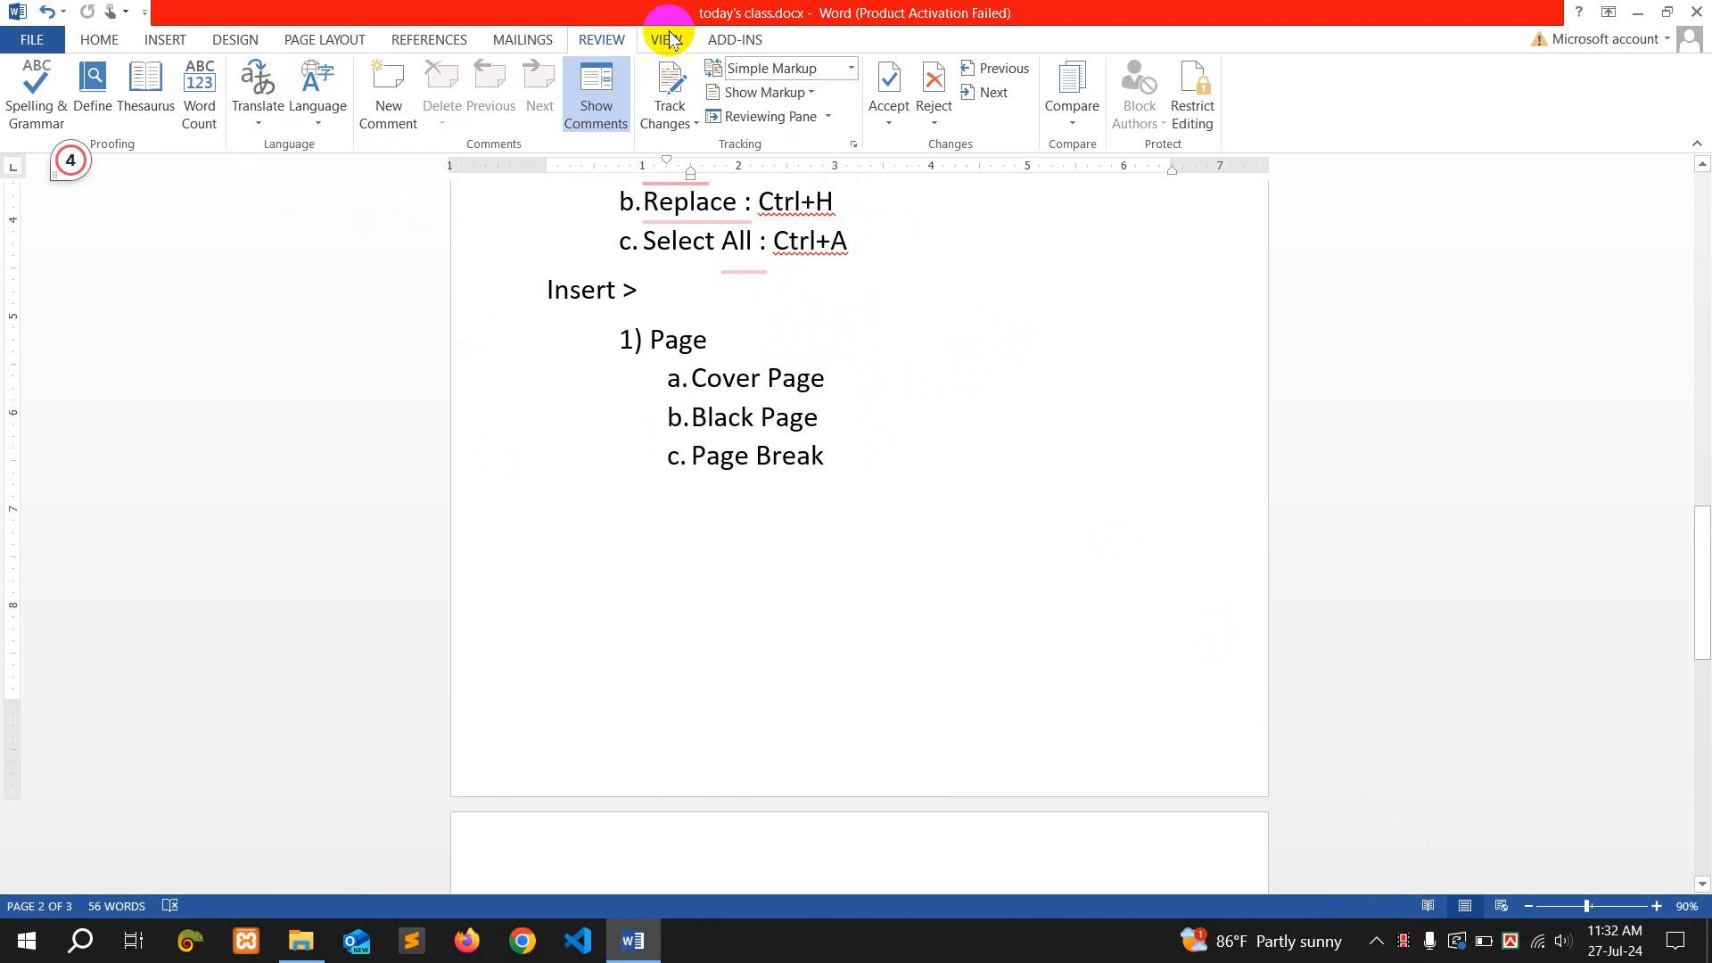
{"action": "left_click", "coordinate": [662, 41]}
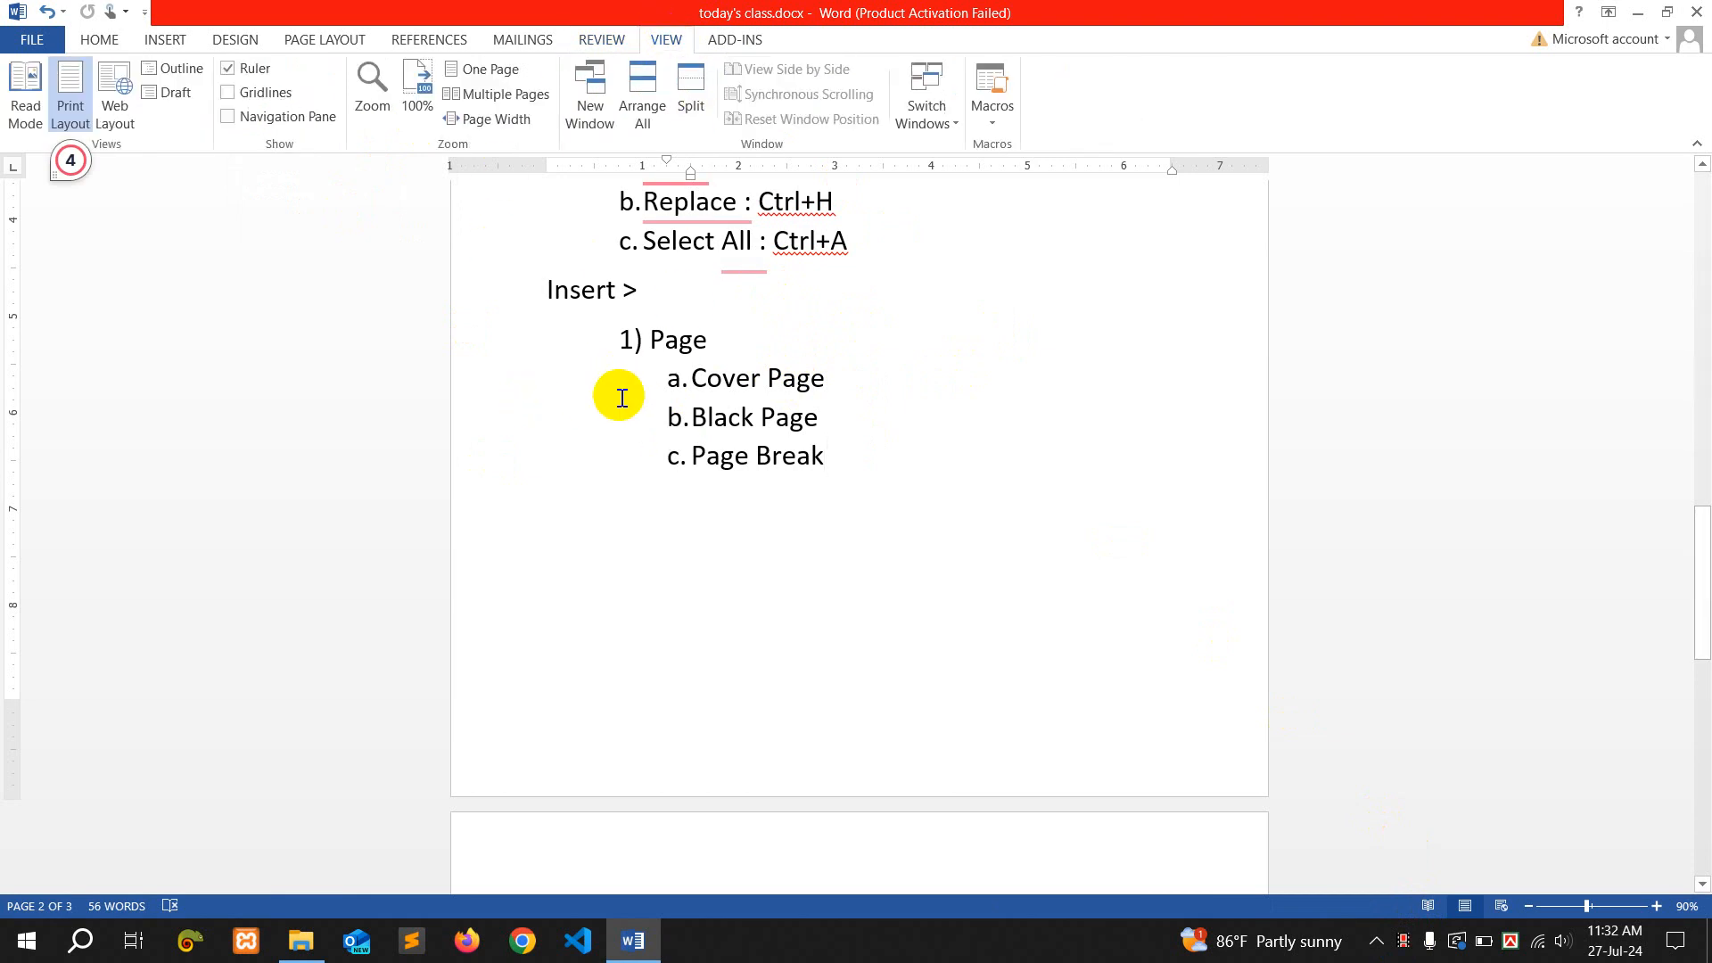
Hide the ruler, check the outline pages without it, and show the ruler again
{"action": "scroll", "coordinate": [622, 397], "scroll_direction": "up", "scroll_amount": 2}
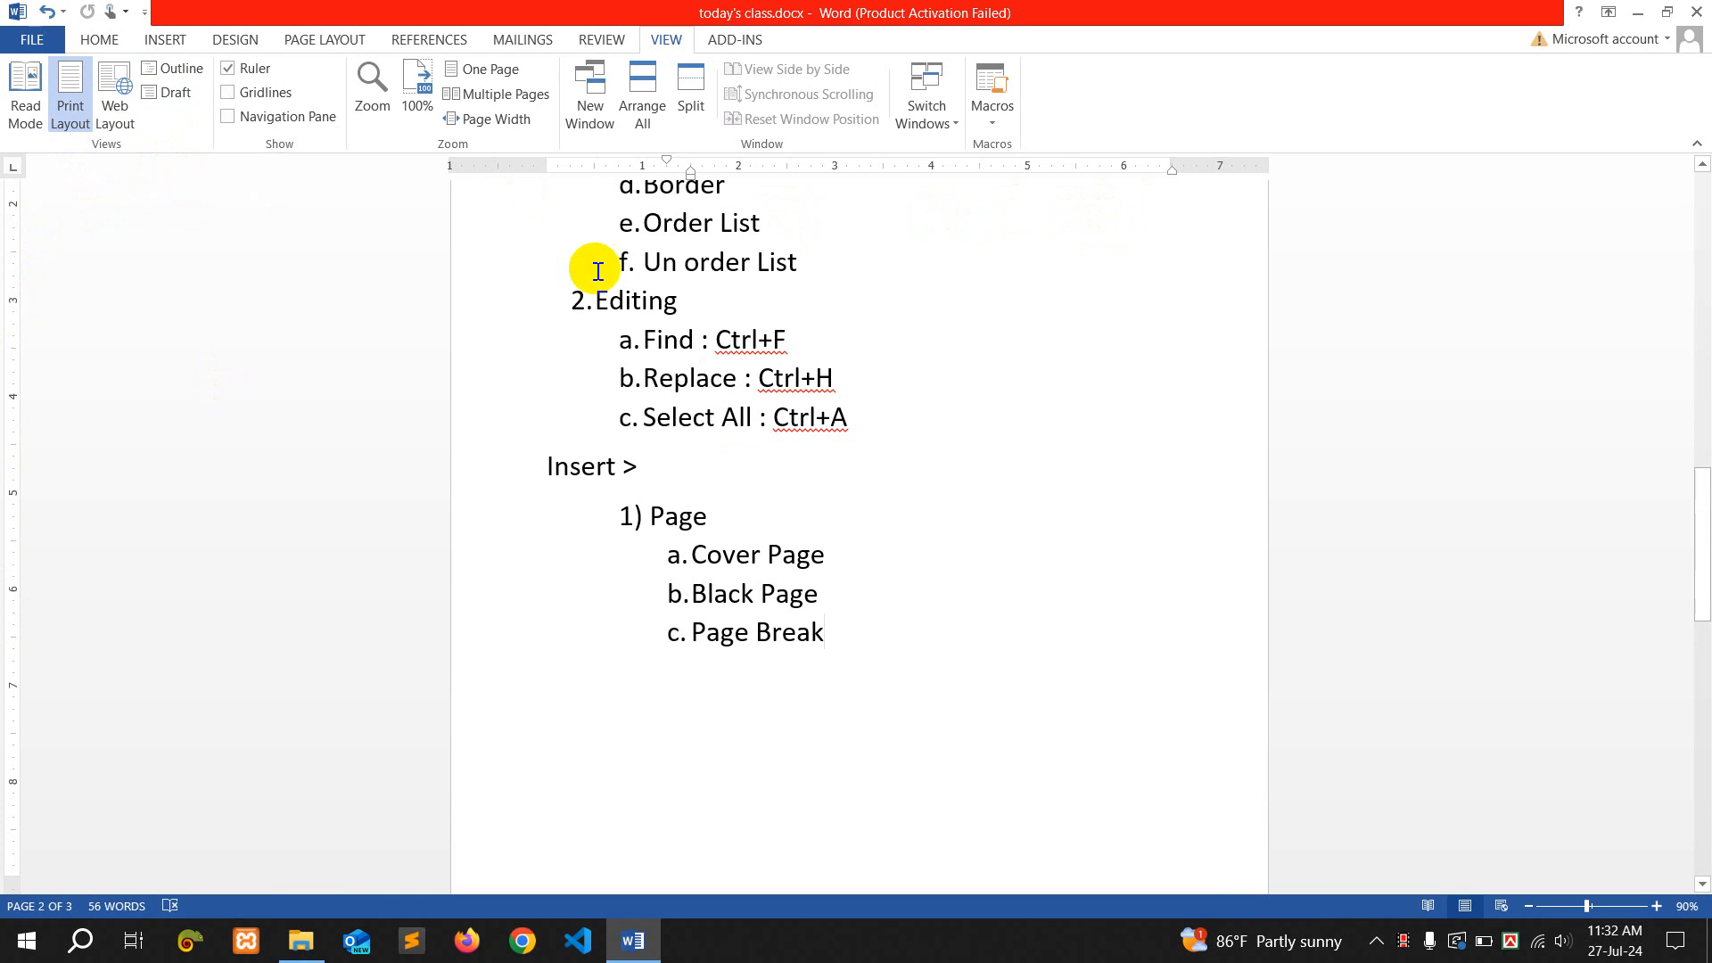
{"action": "left_click", "coordinate": [230, 70]}
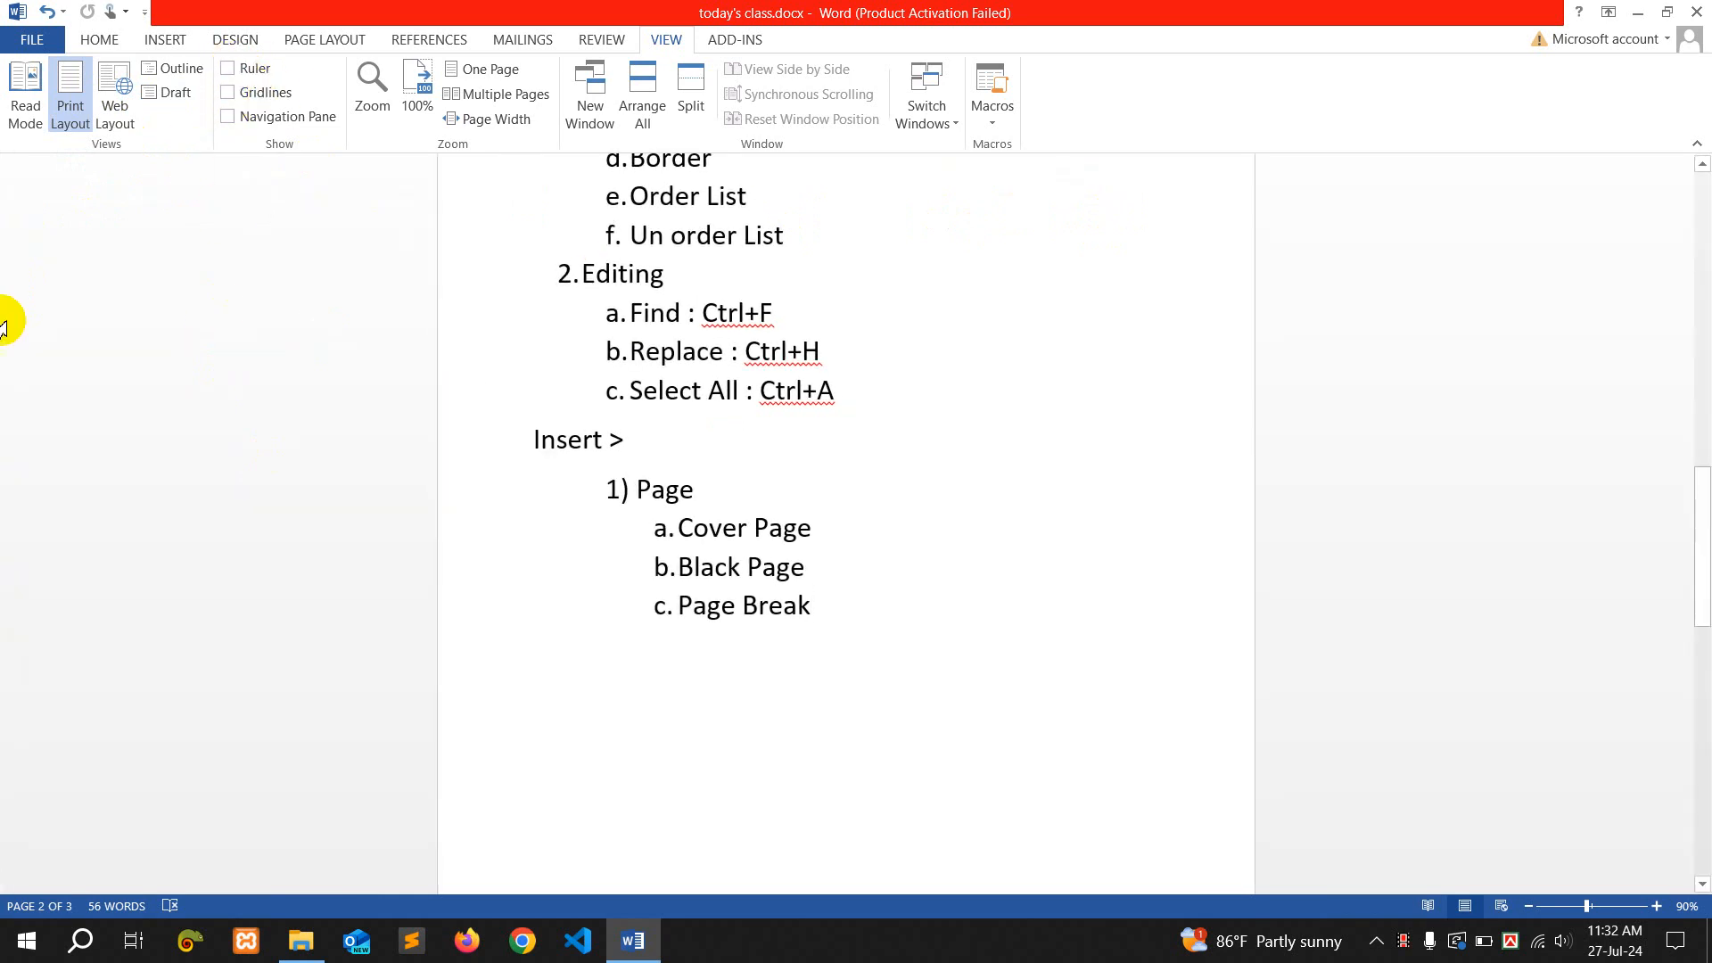
{"action": "scroll", "coordinate": [847, 397], "scroll_direction": "up", "scroll_amount": 4}
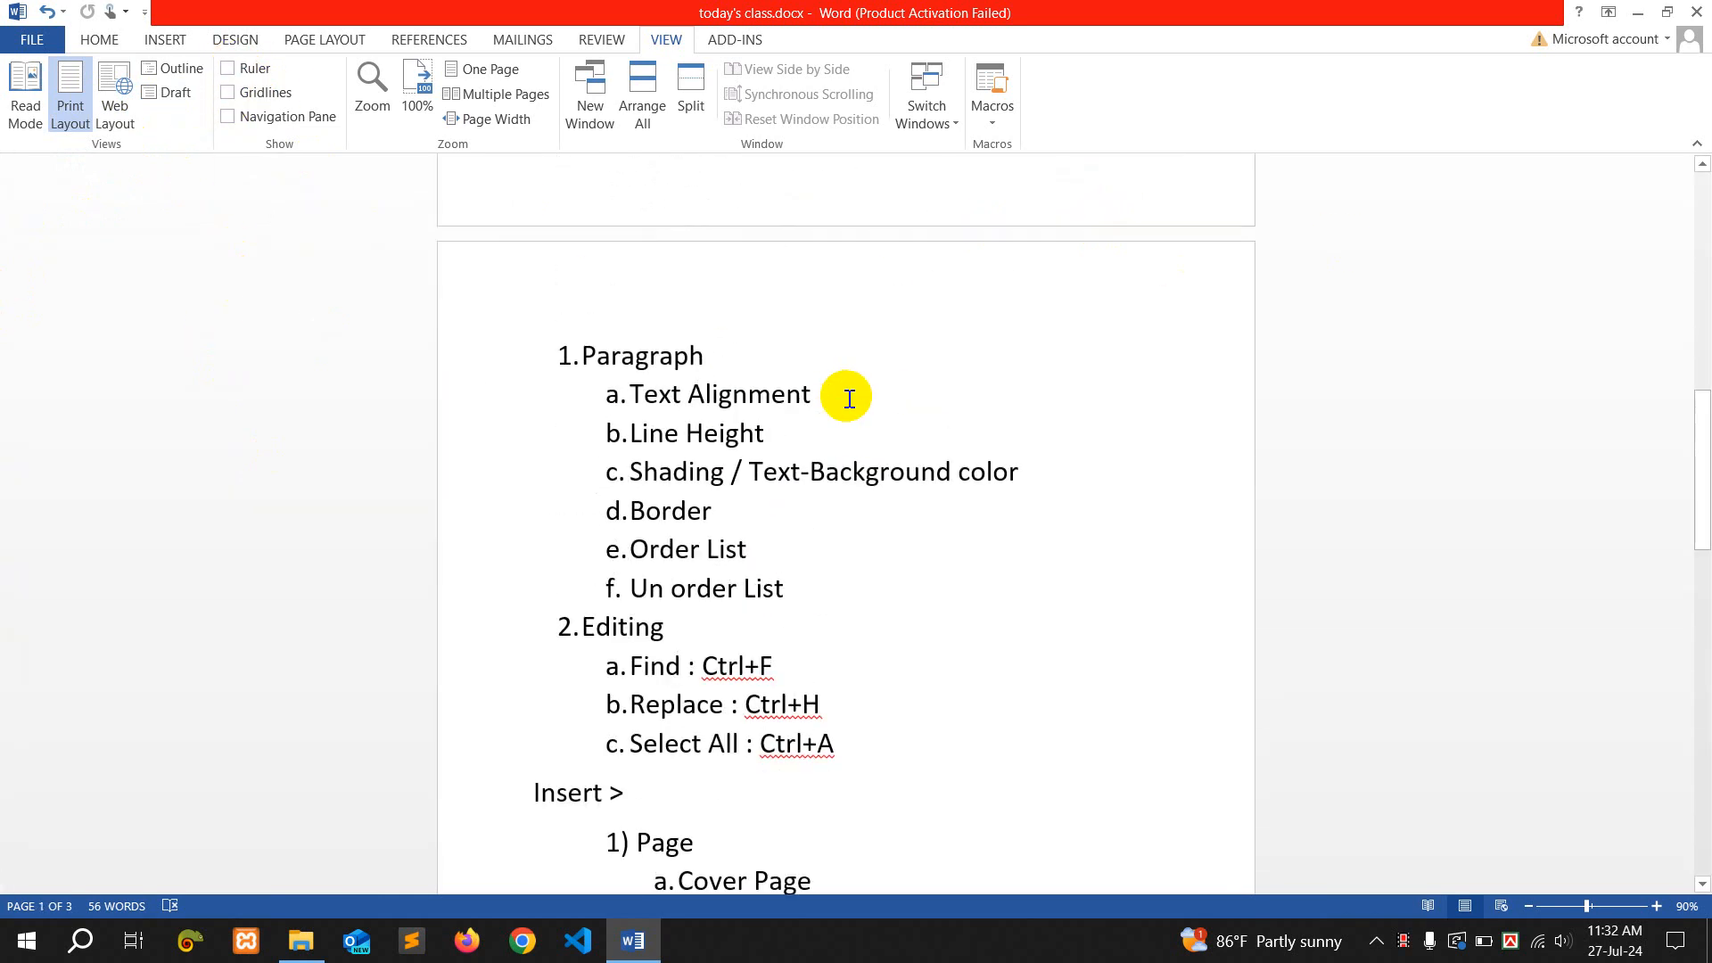
{"action": "left_click", "coordinate": [246, 72]}
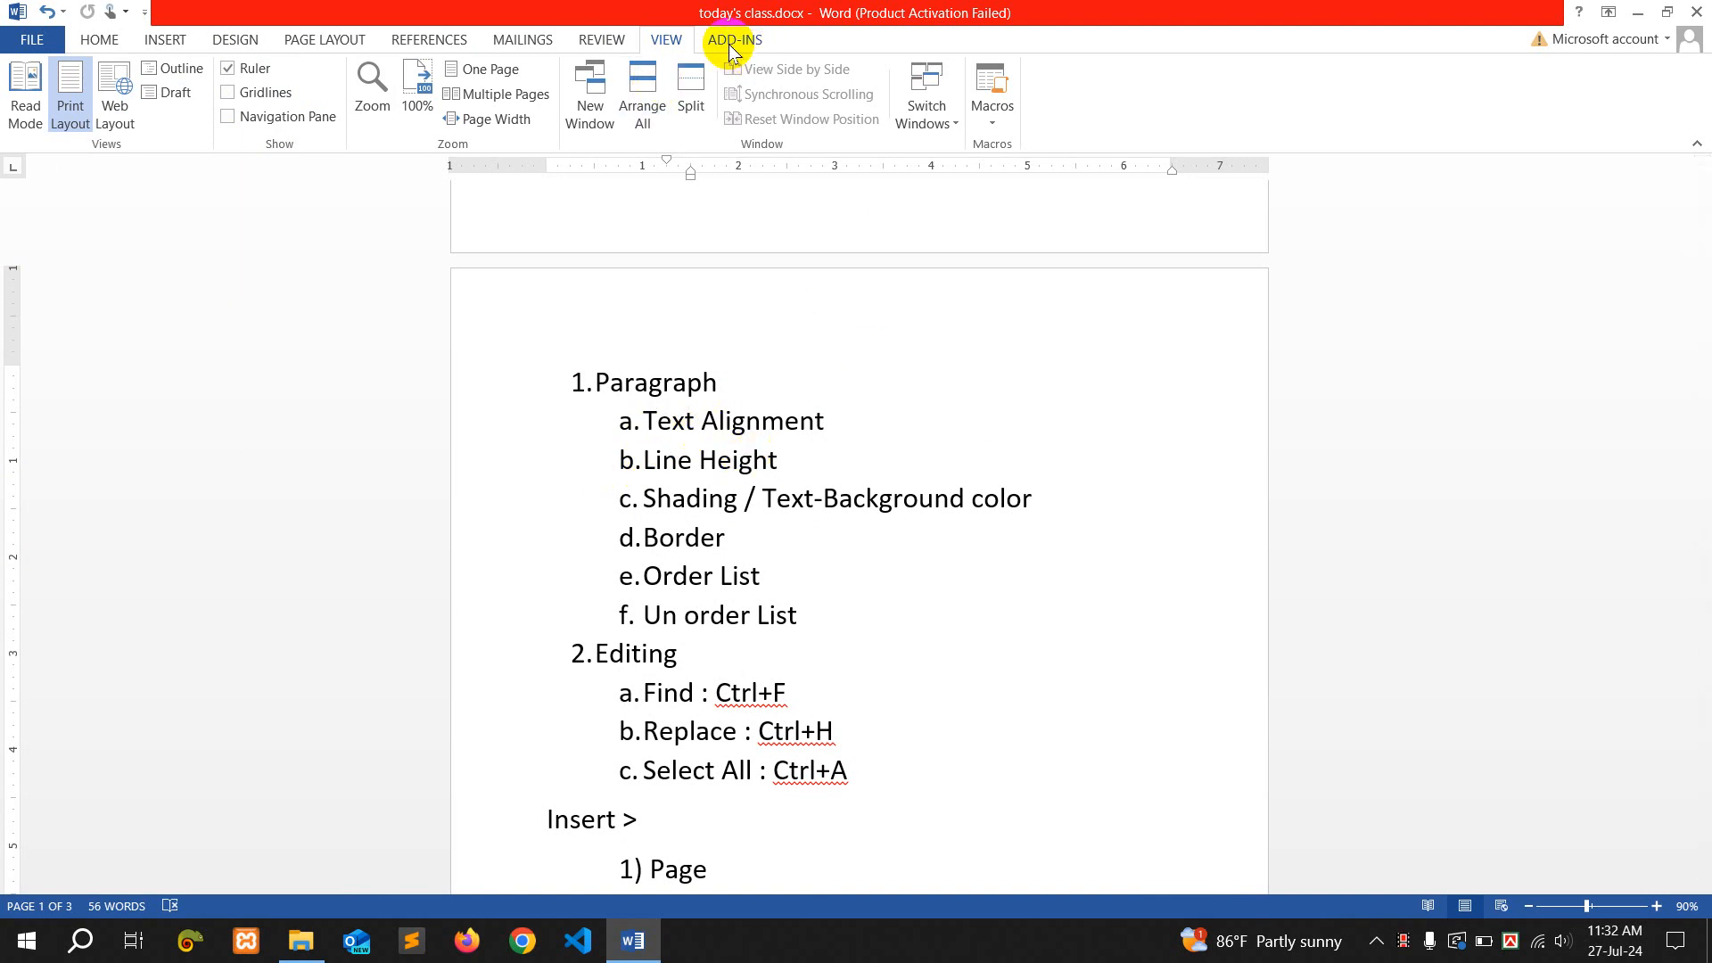
Apply the Narrow margin preset, 0.5" on all four sides, to the document
{"action": "left_click", "coordinate": [668, 41]}
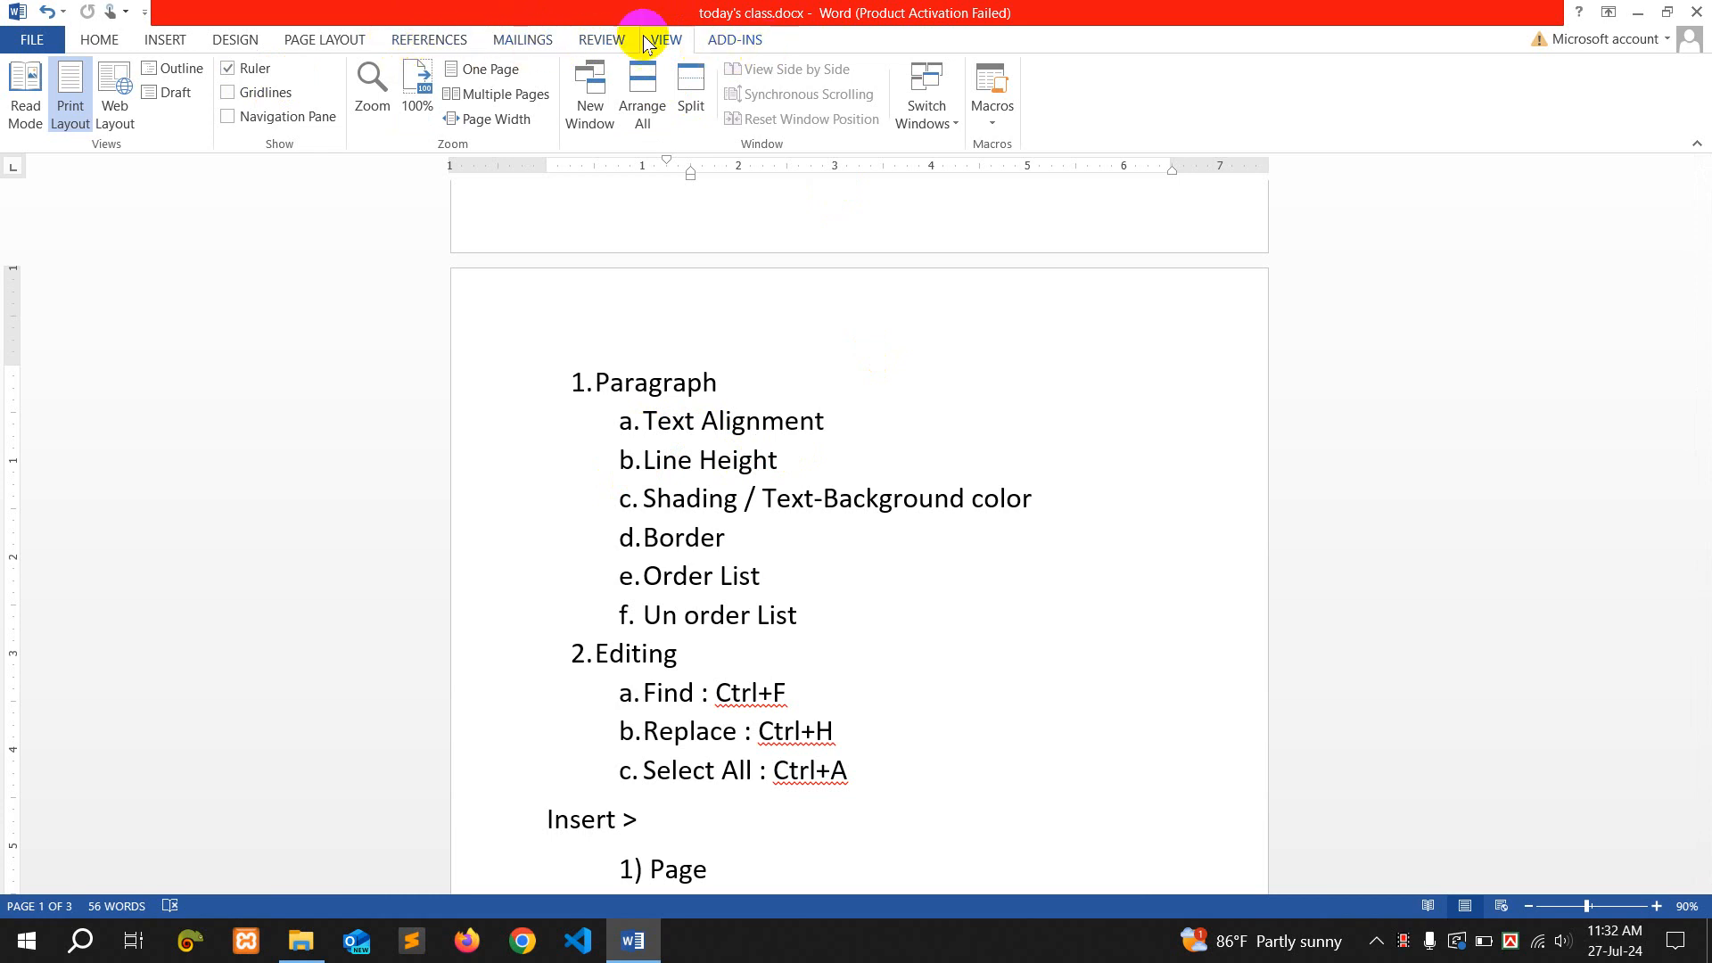
{"action": "left_click", "coordinate": [331, 40]}
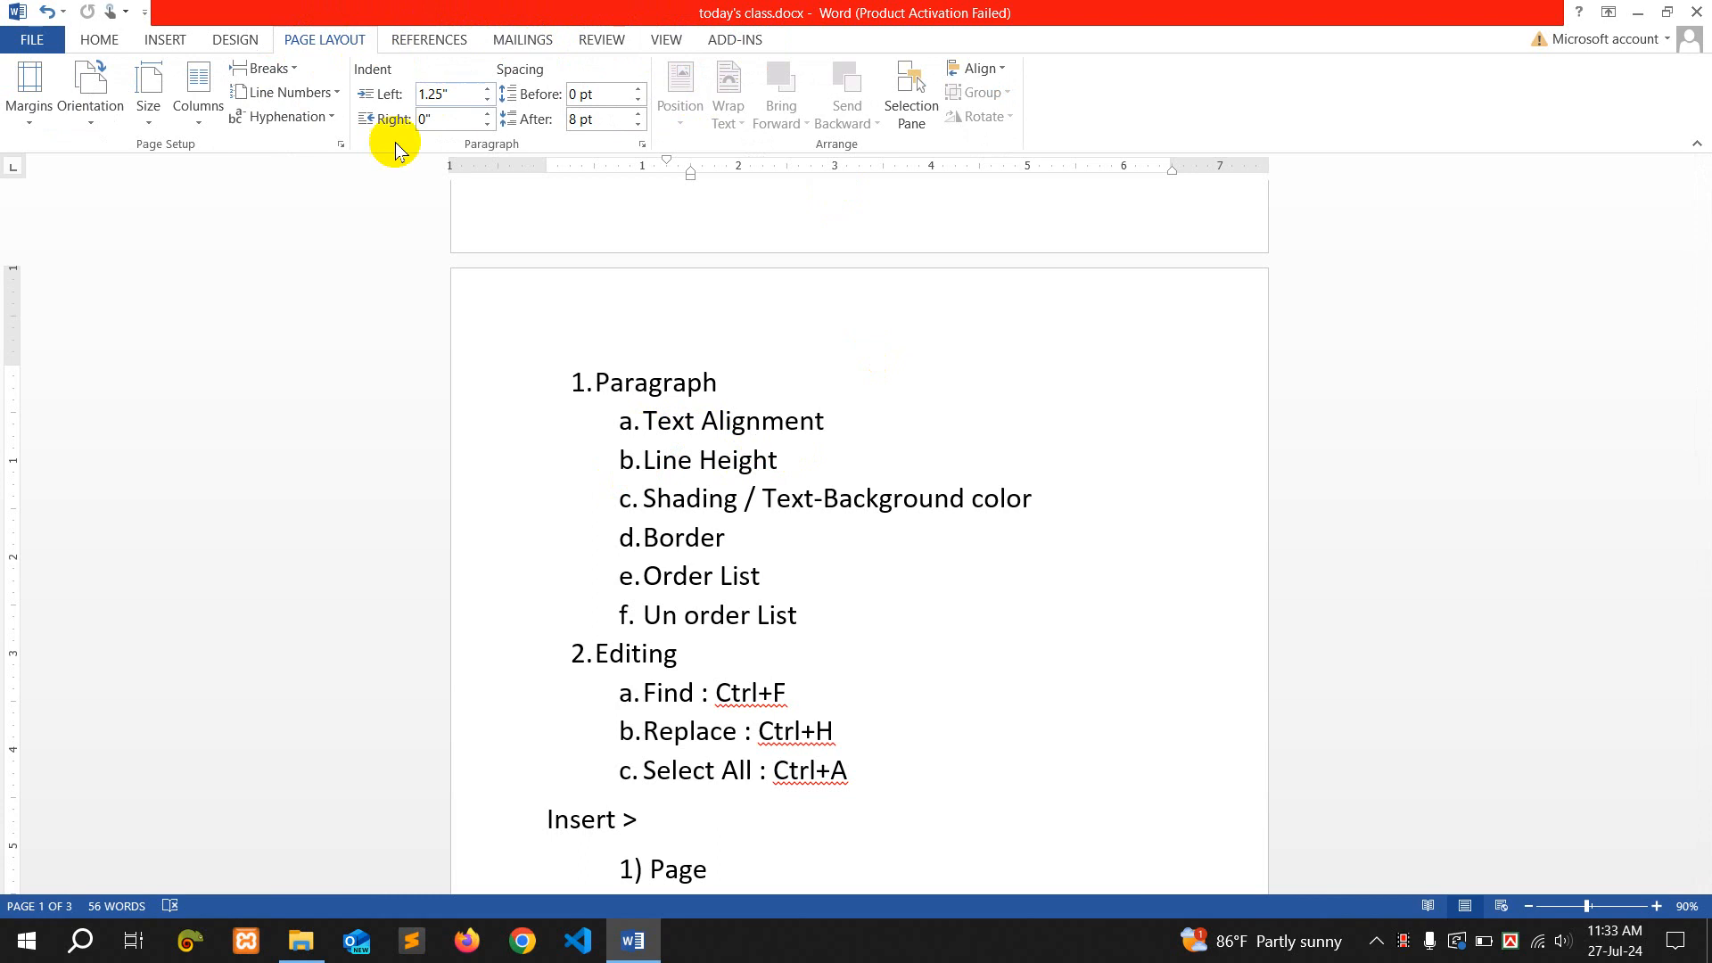
{"action": "scroll", "coordinate": [625, 410], "scroll_direction": "down", "scroll_amount": 2}
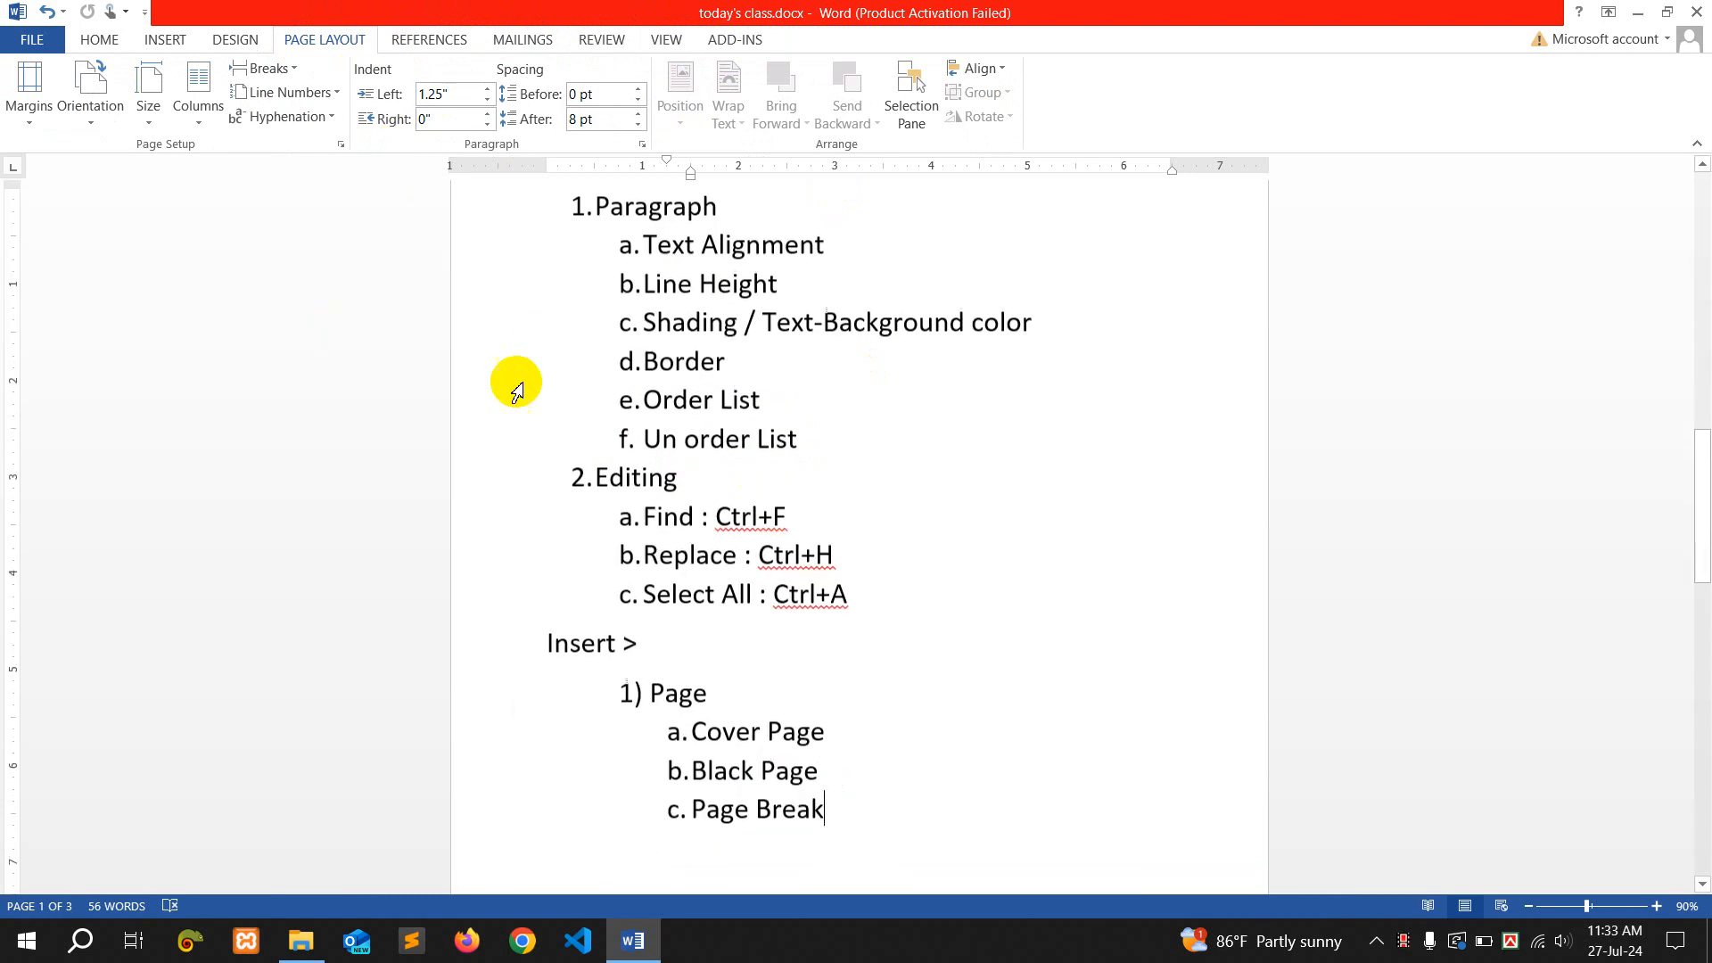
{"action": "scroll", "coordinate": [482, 258], "scroll_direction": "up", "scroll_amount": 2}
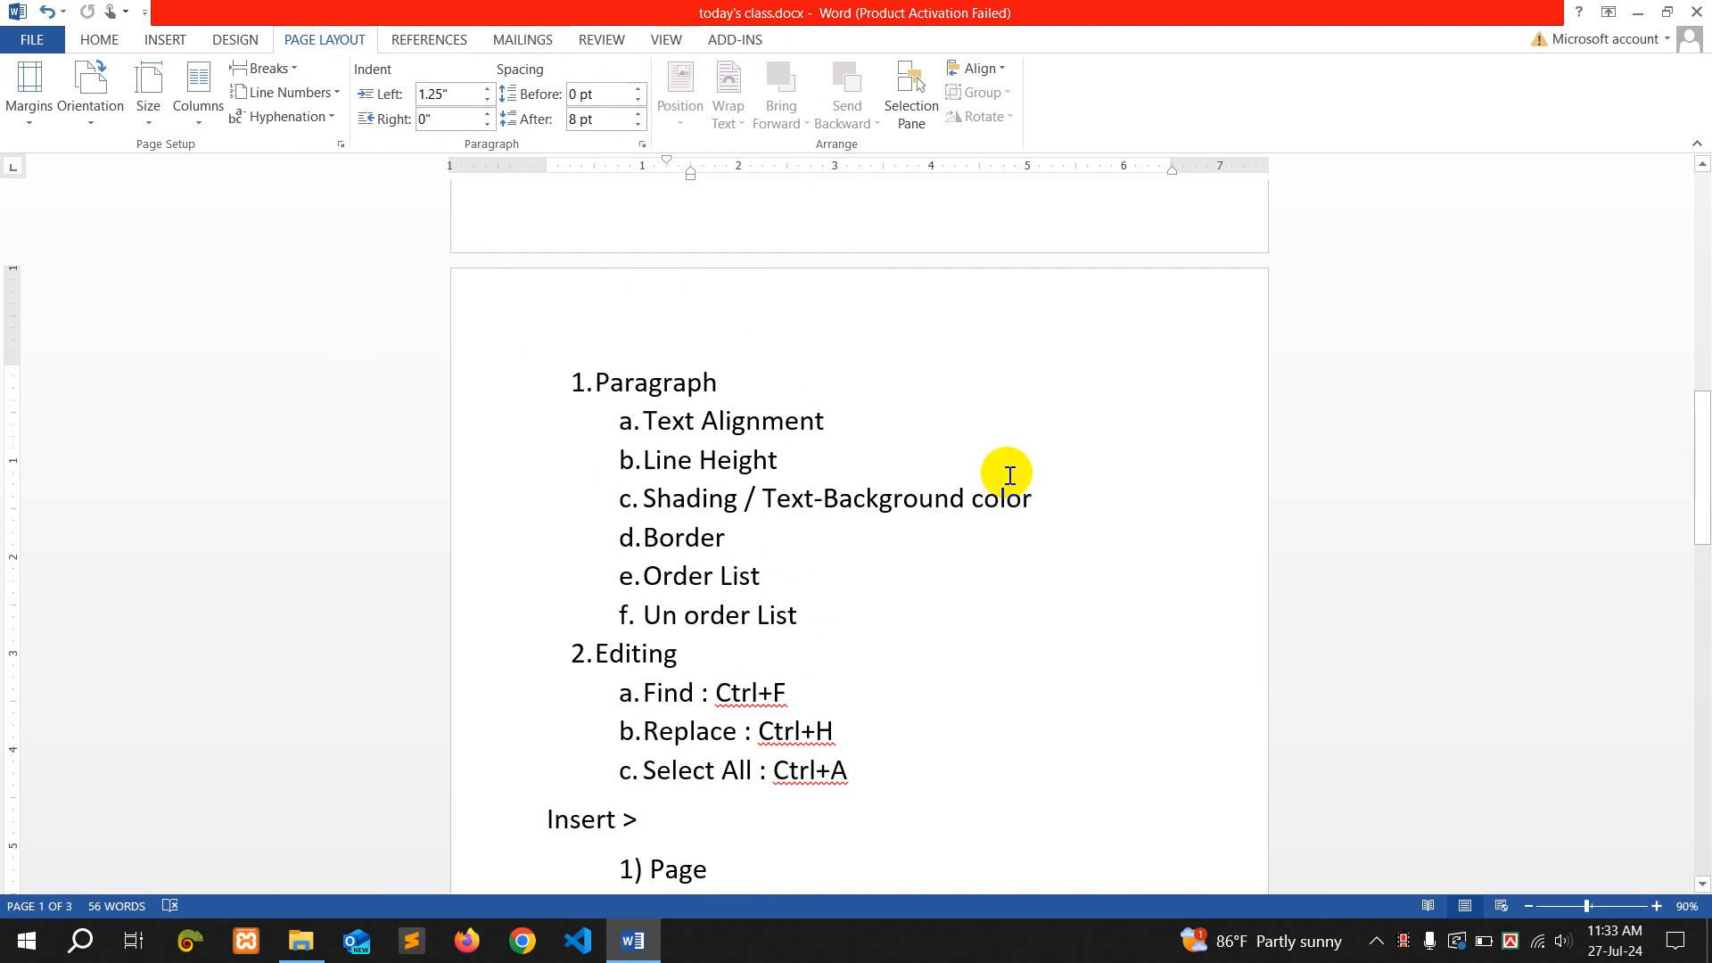
{"action": "left_click", "coordinate": [355, 49]}
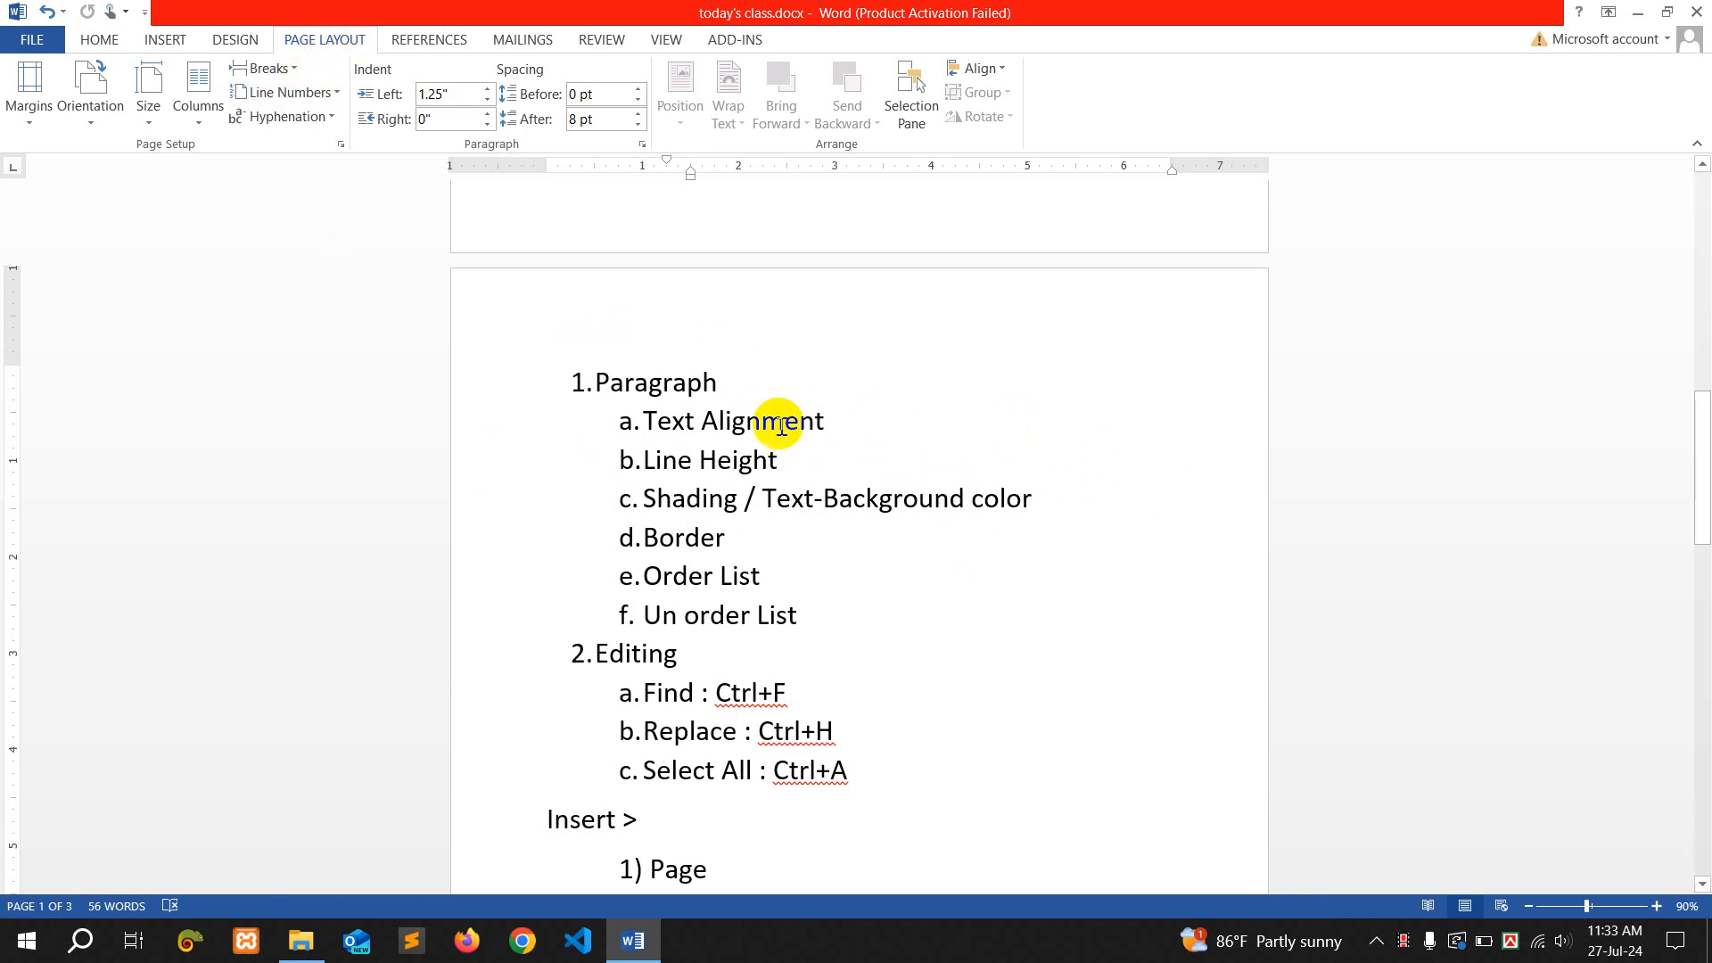
{"action": "left_click", "coordinate": [41, 125]}
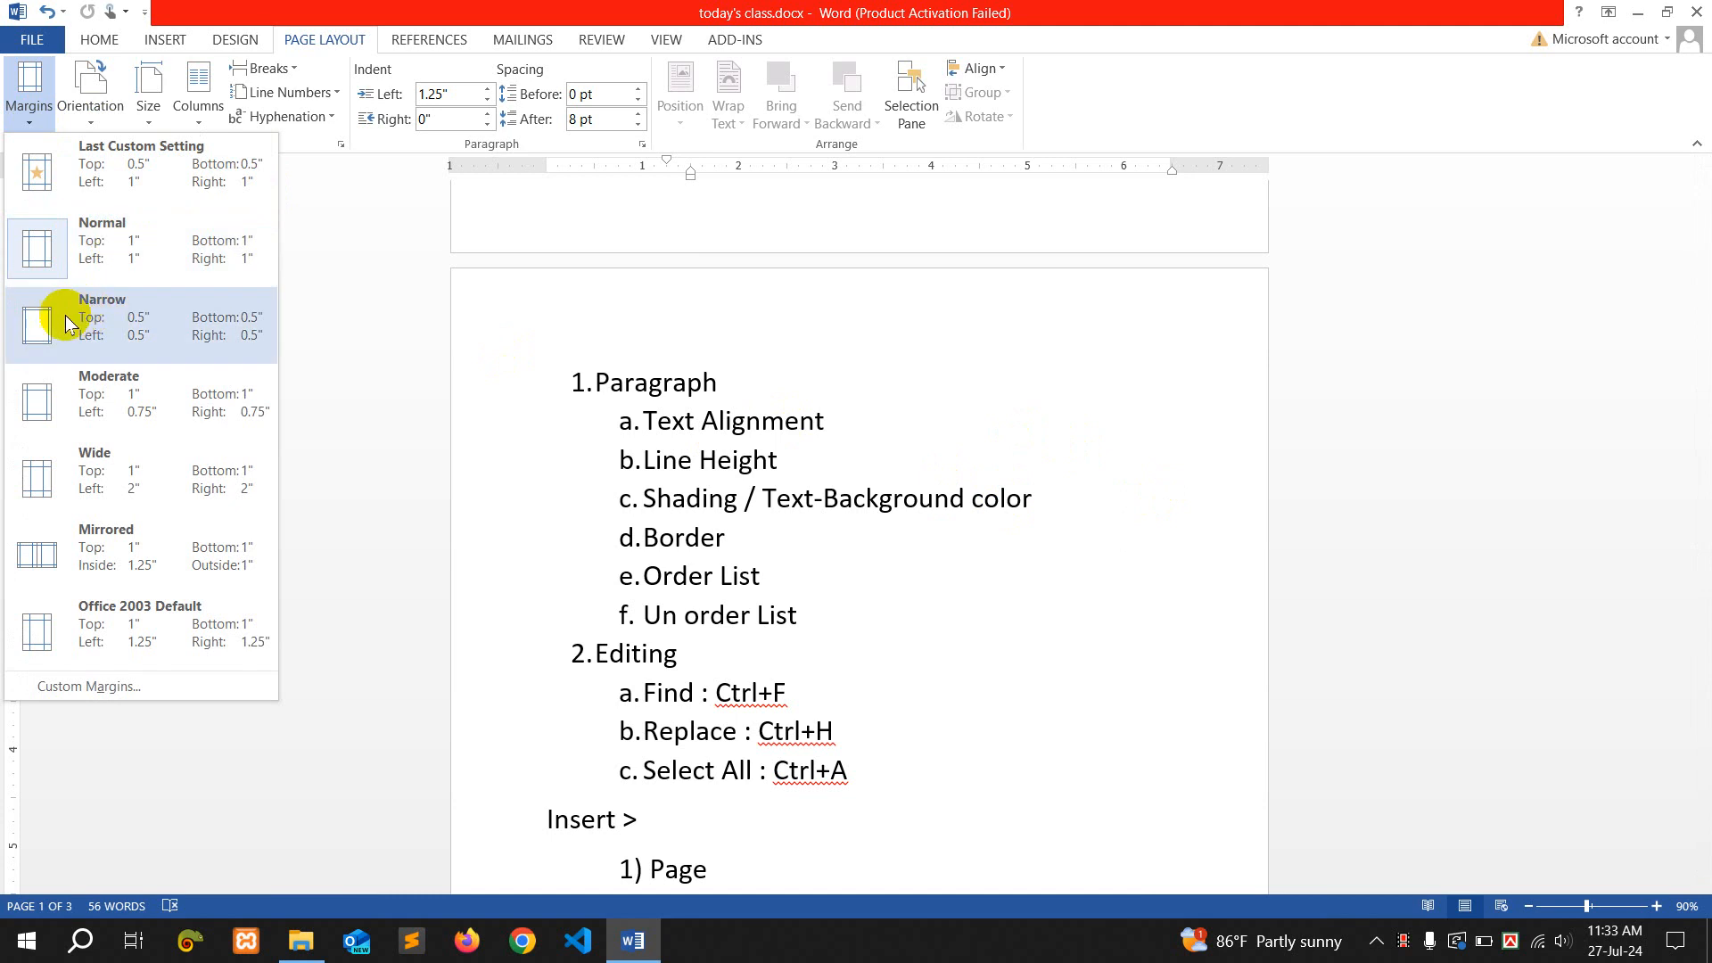
{"action": "left_click", "coordinate": [130, 327]}
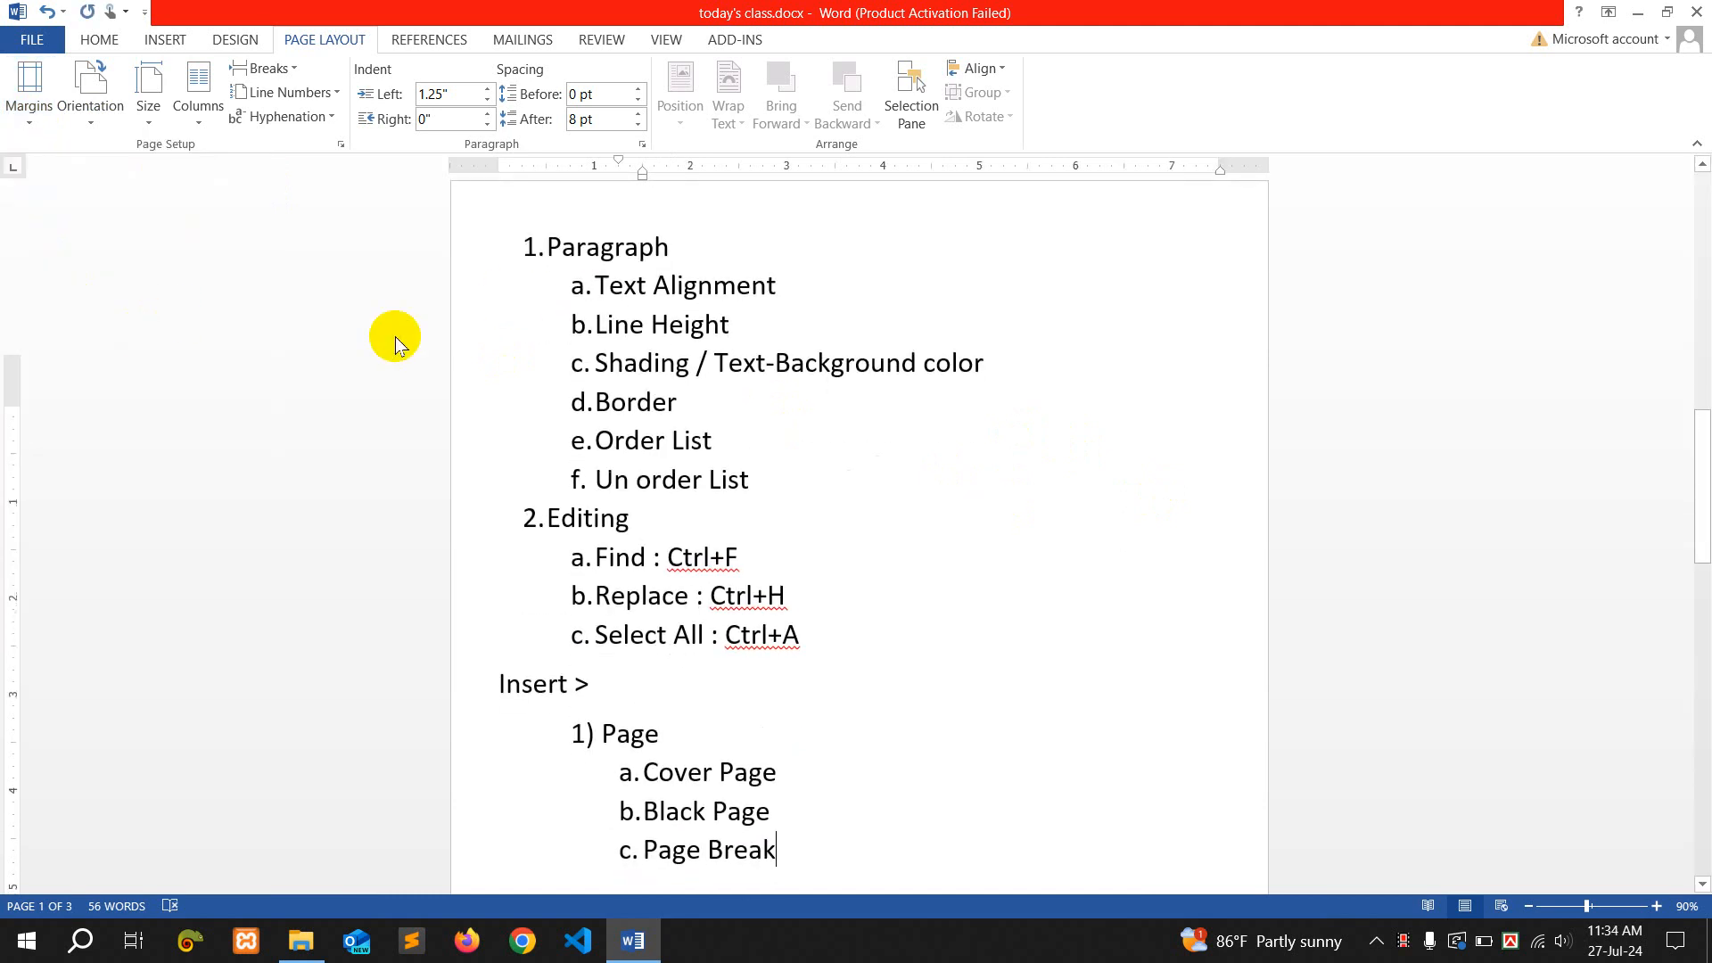
Set custom top and bottom page margins of 1" for the whole document
{"action": "scroll", "coordinate": [535, 549], "scroll_direction": "up", "scroll_amount": 4}
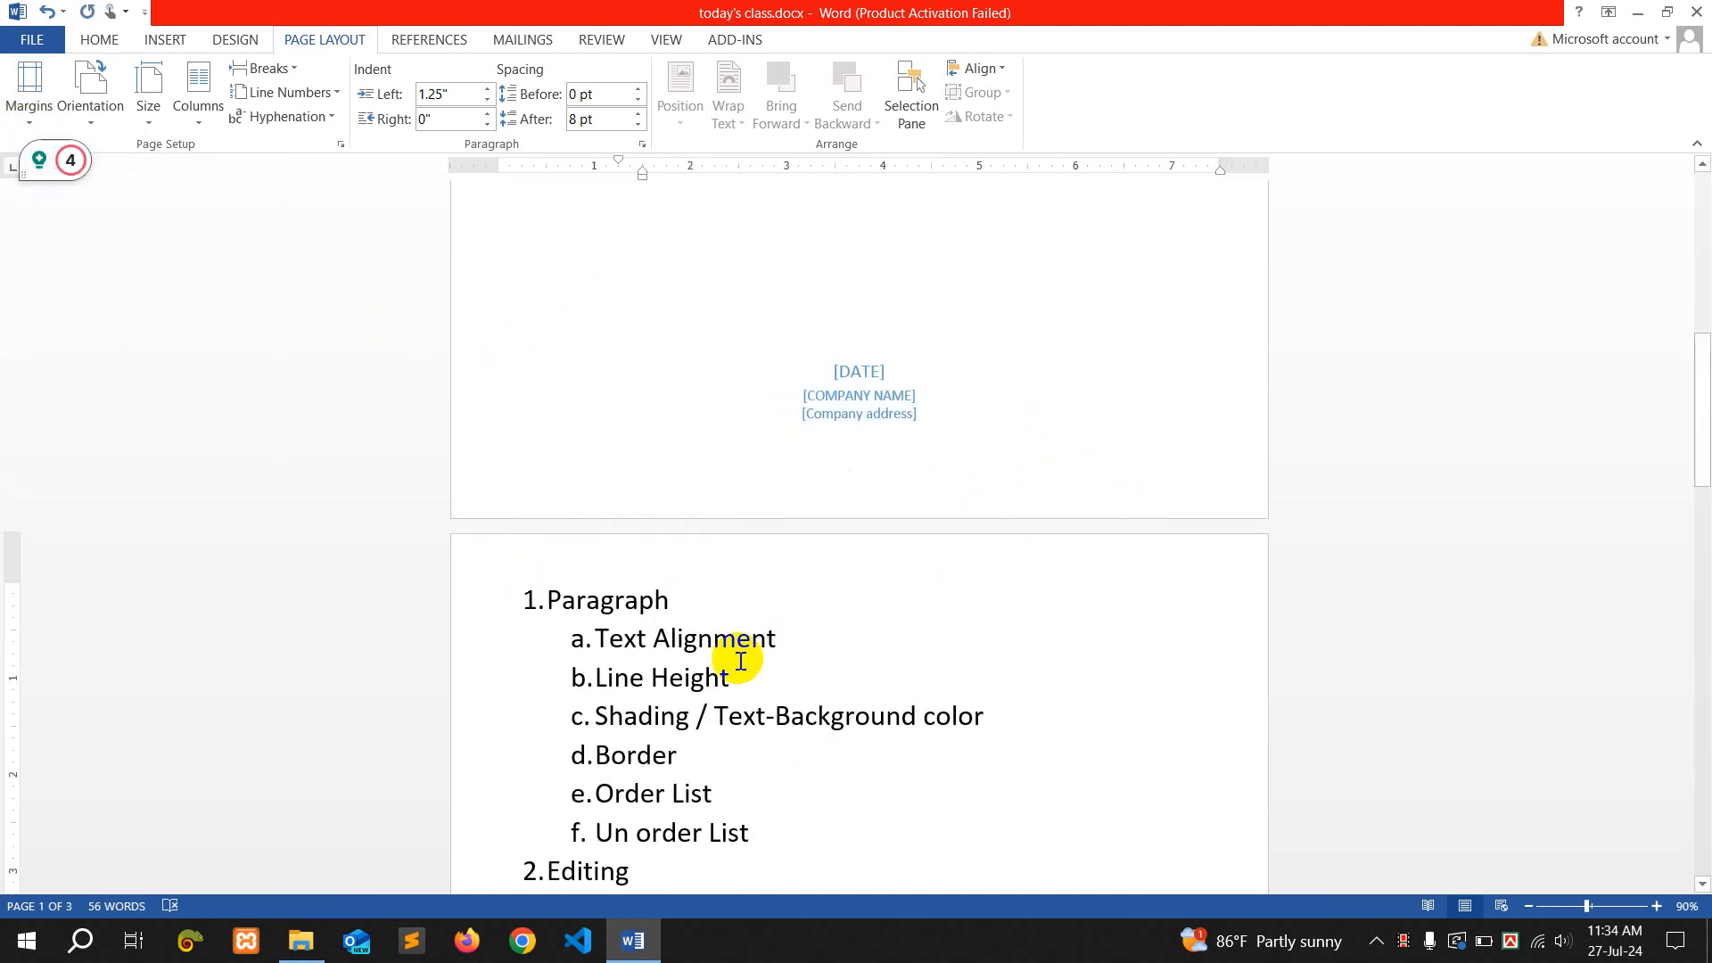
{"action": "left_click", "coordinate": [29, 96]}
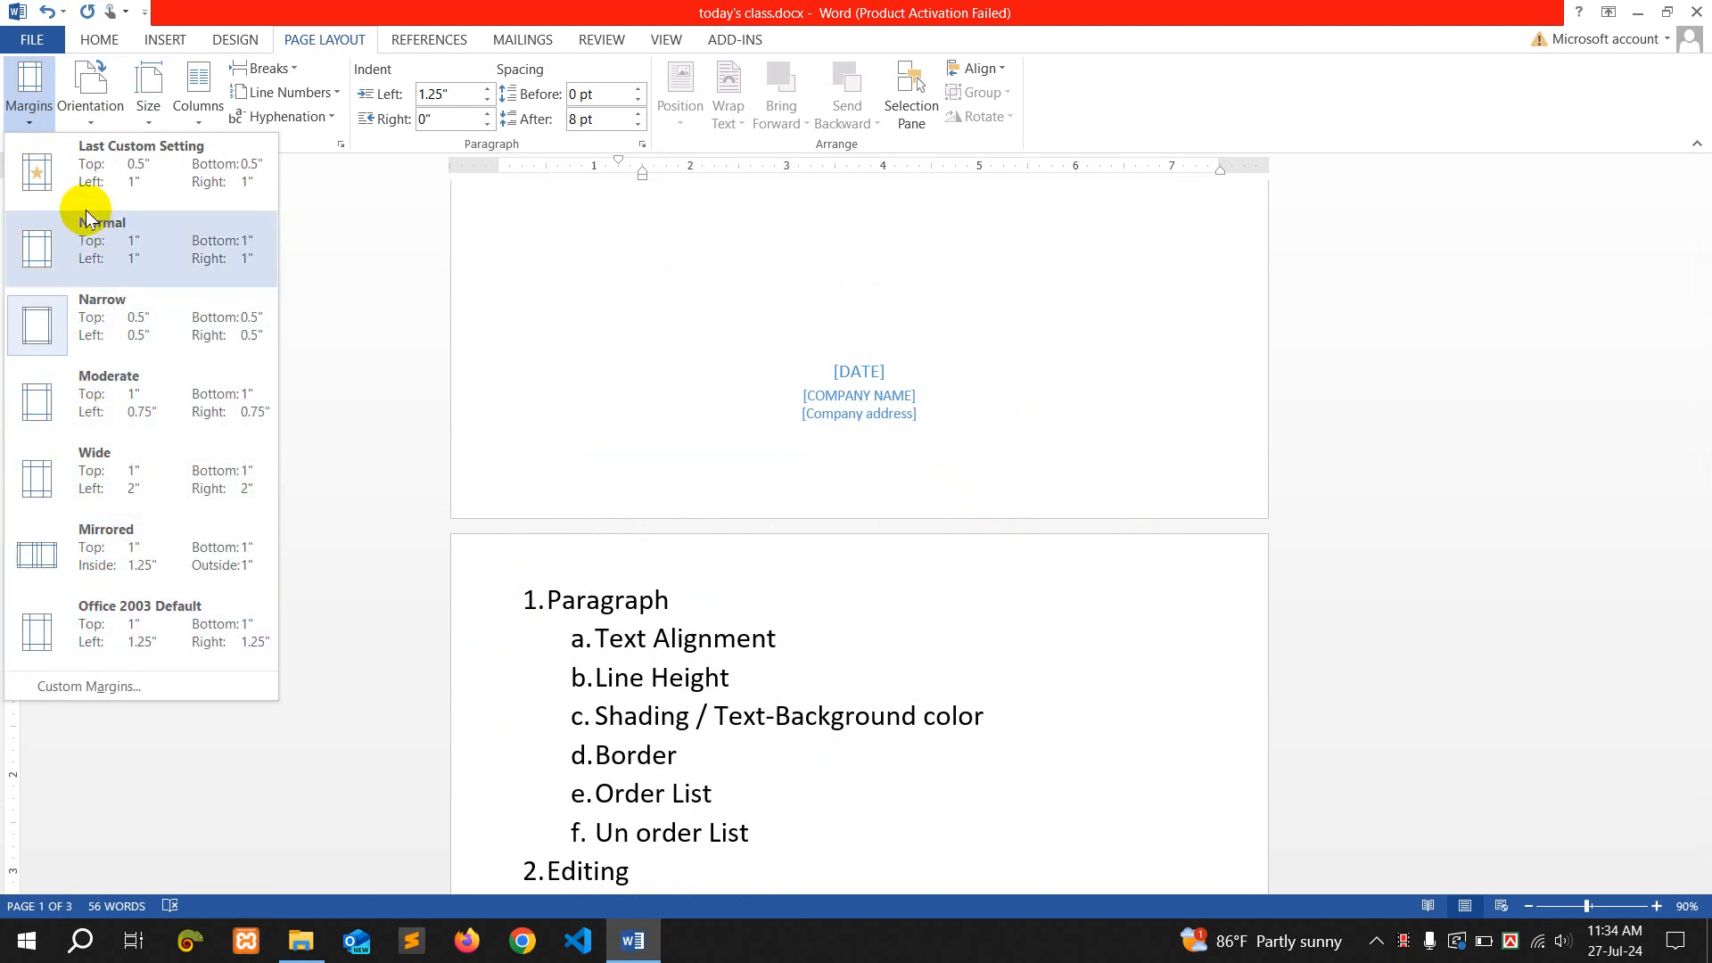
{"action": "left_click", "coordinate": [101, 689]}
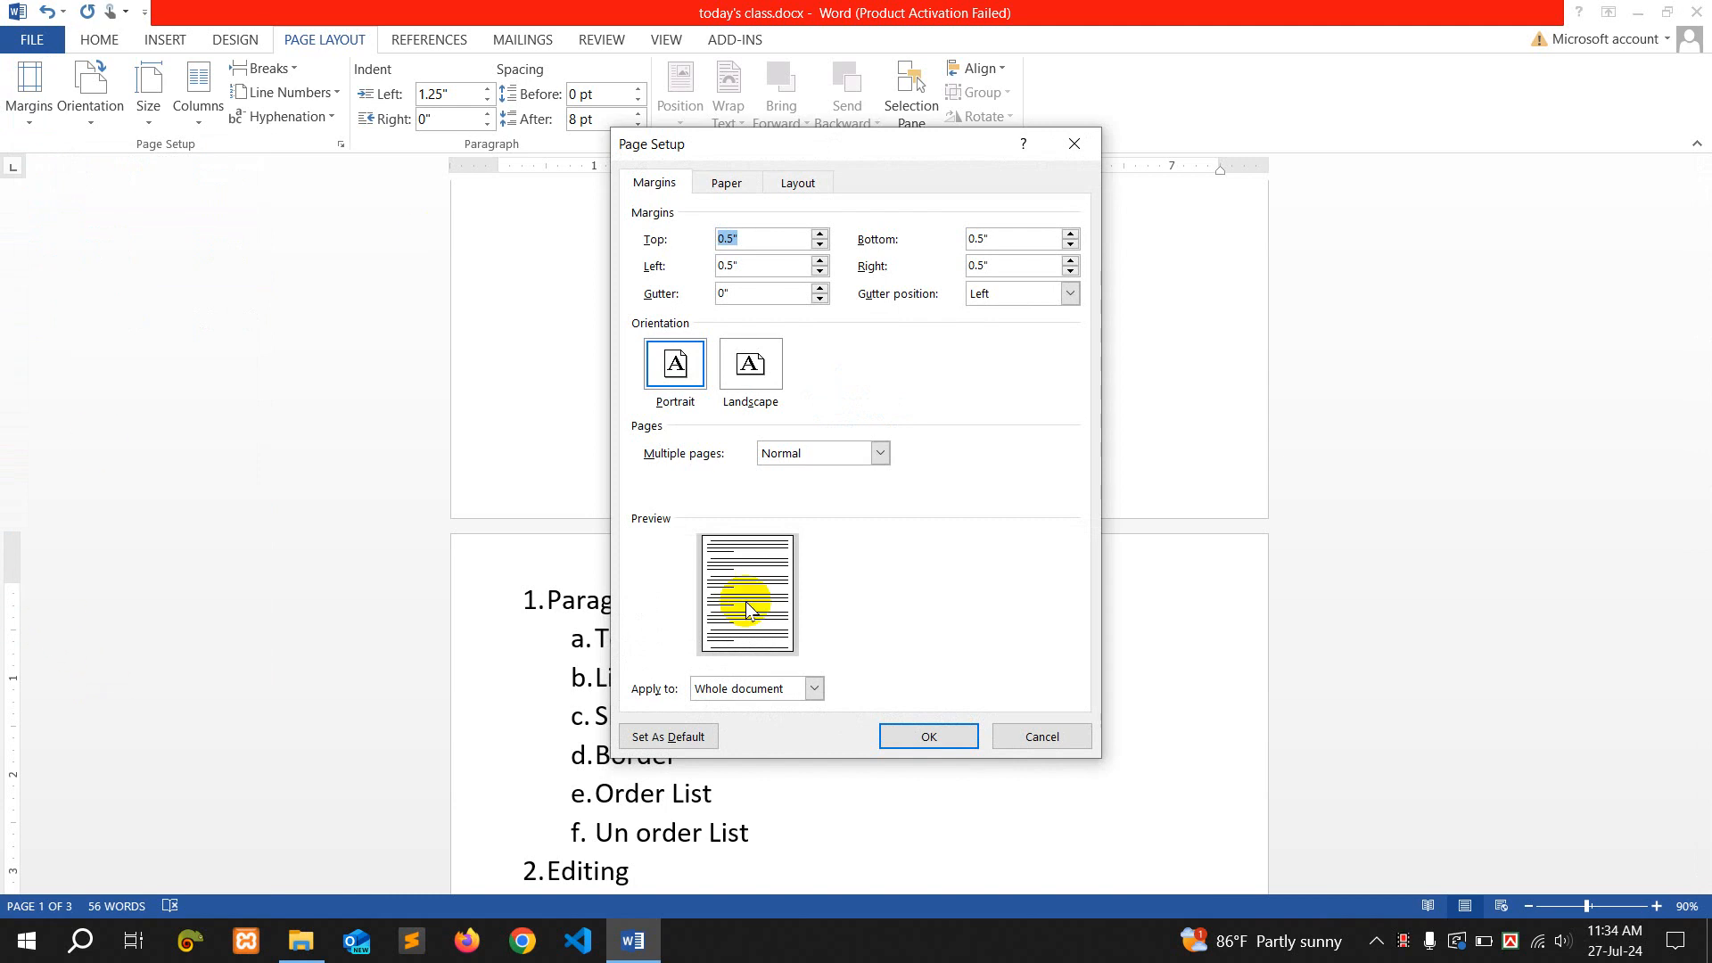
{"action": "left_click", "coordinate": [754, 240]}
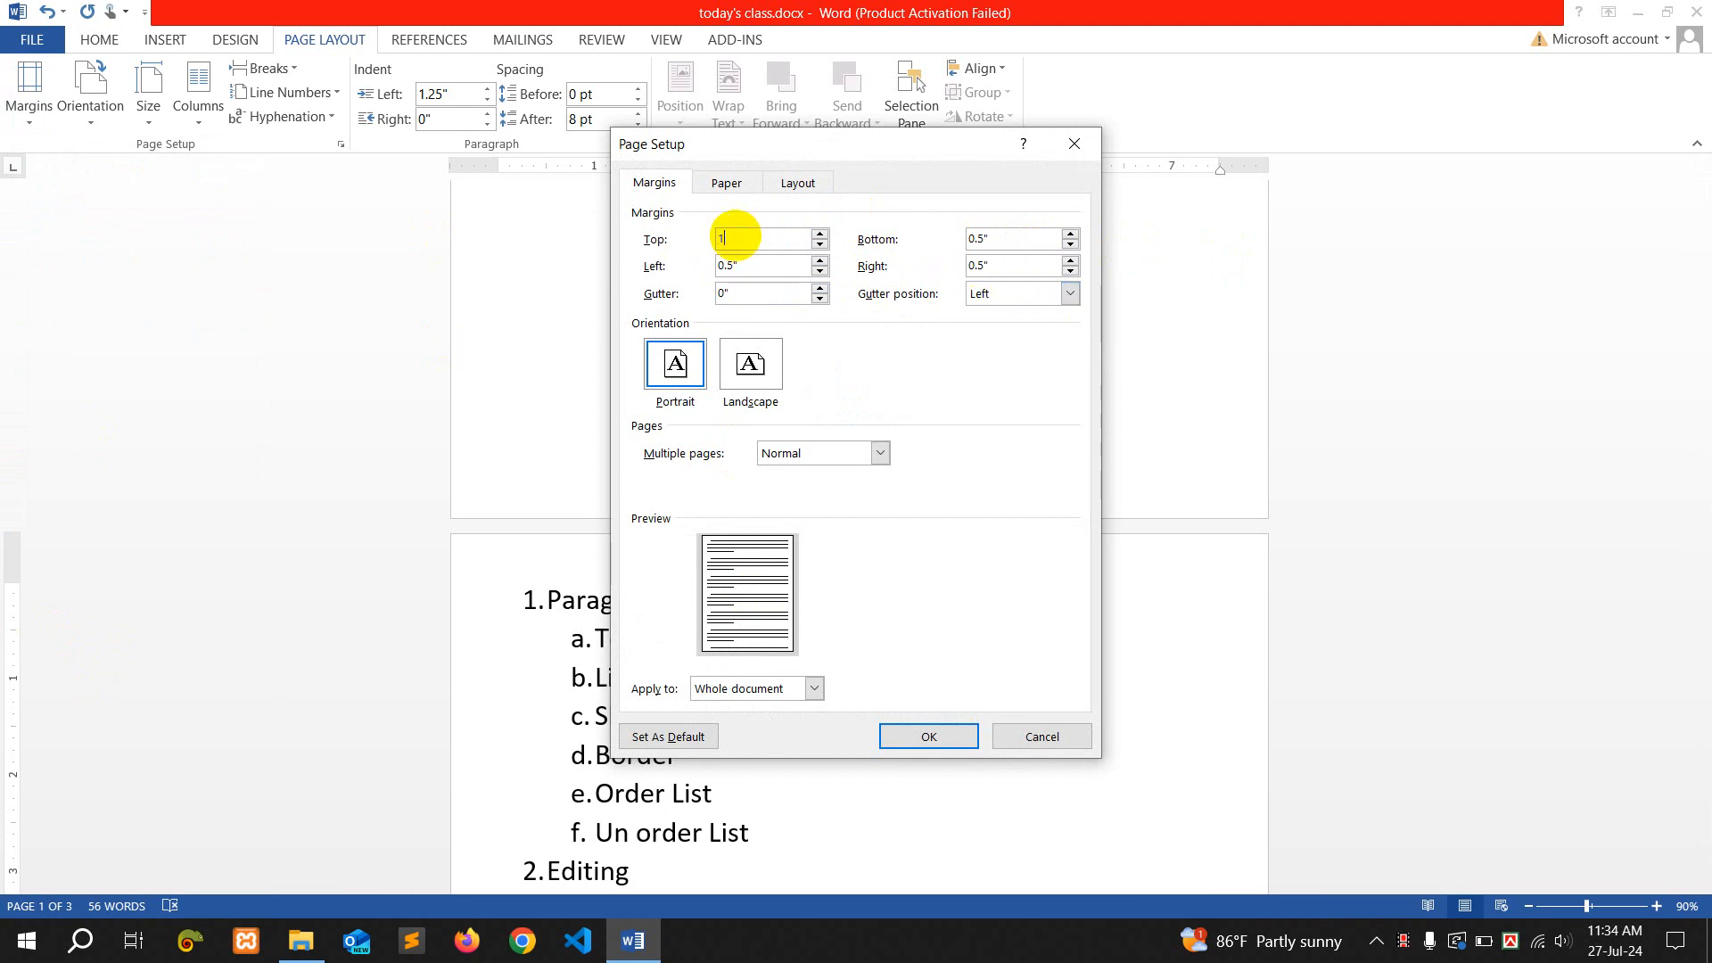
{"action": "left_click", "coordinate": [972, 237]}
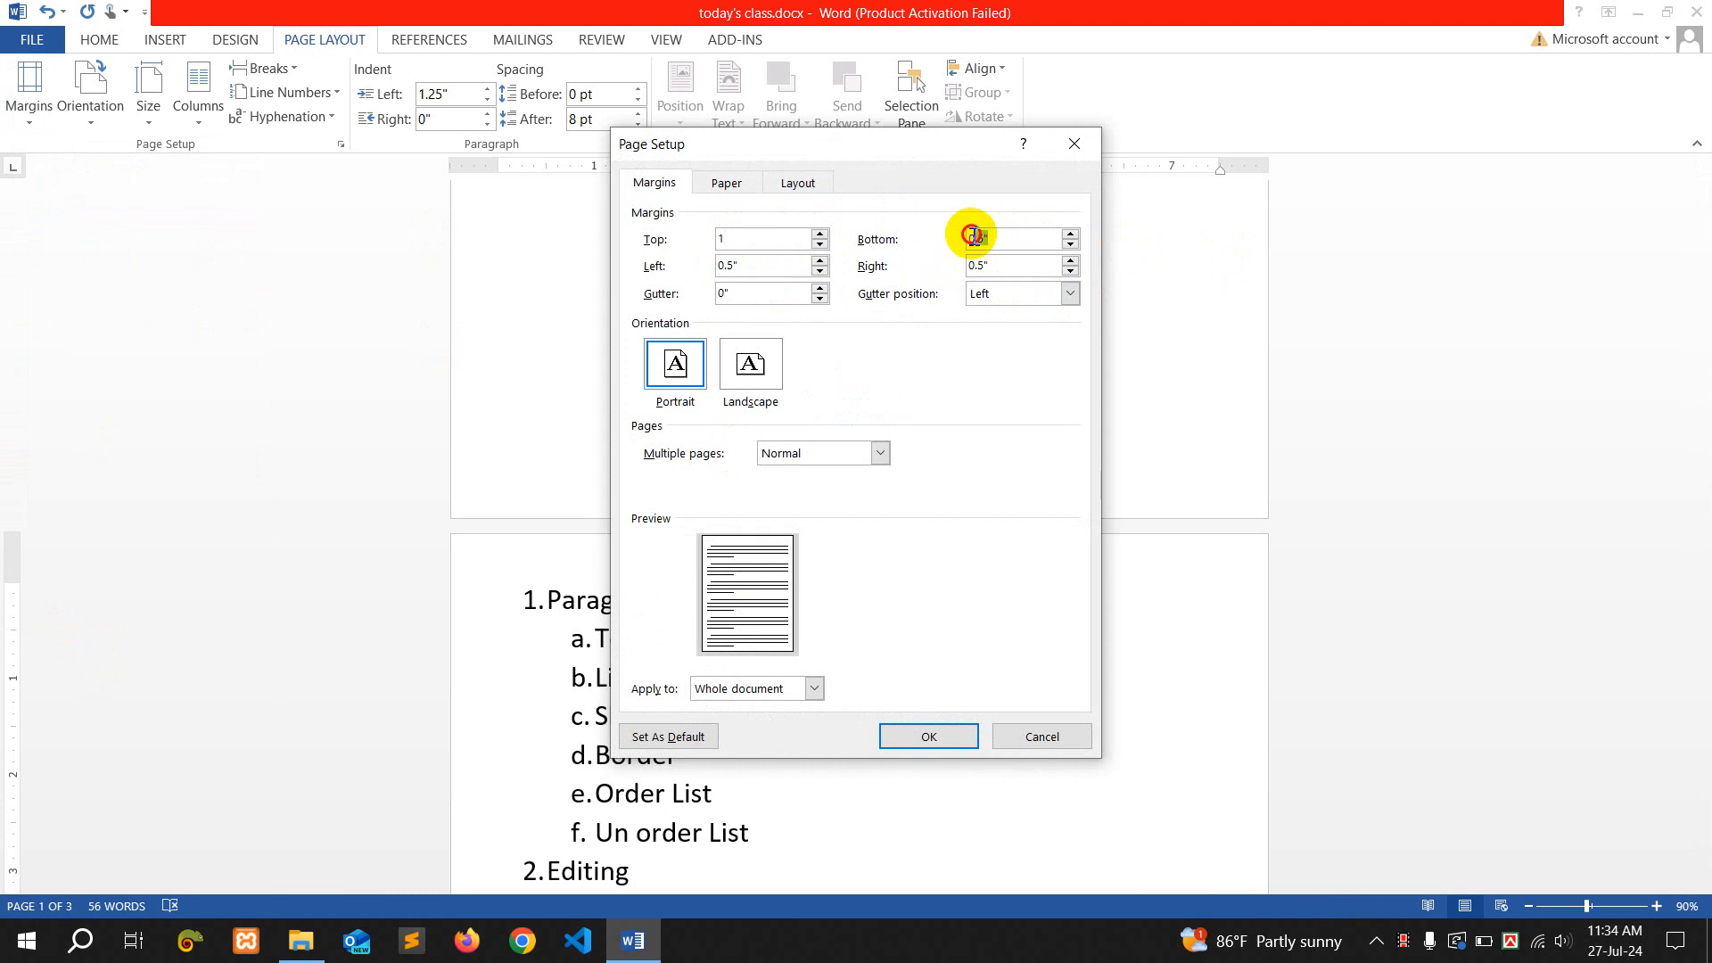
{"action": "double_click", "coordinate": [959, 239]}
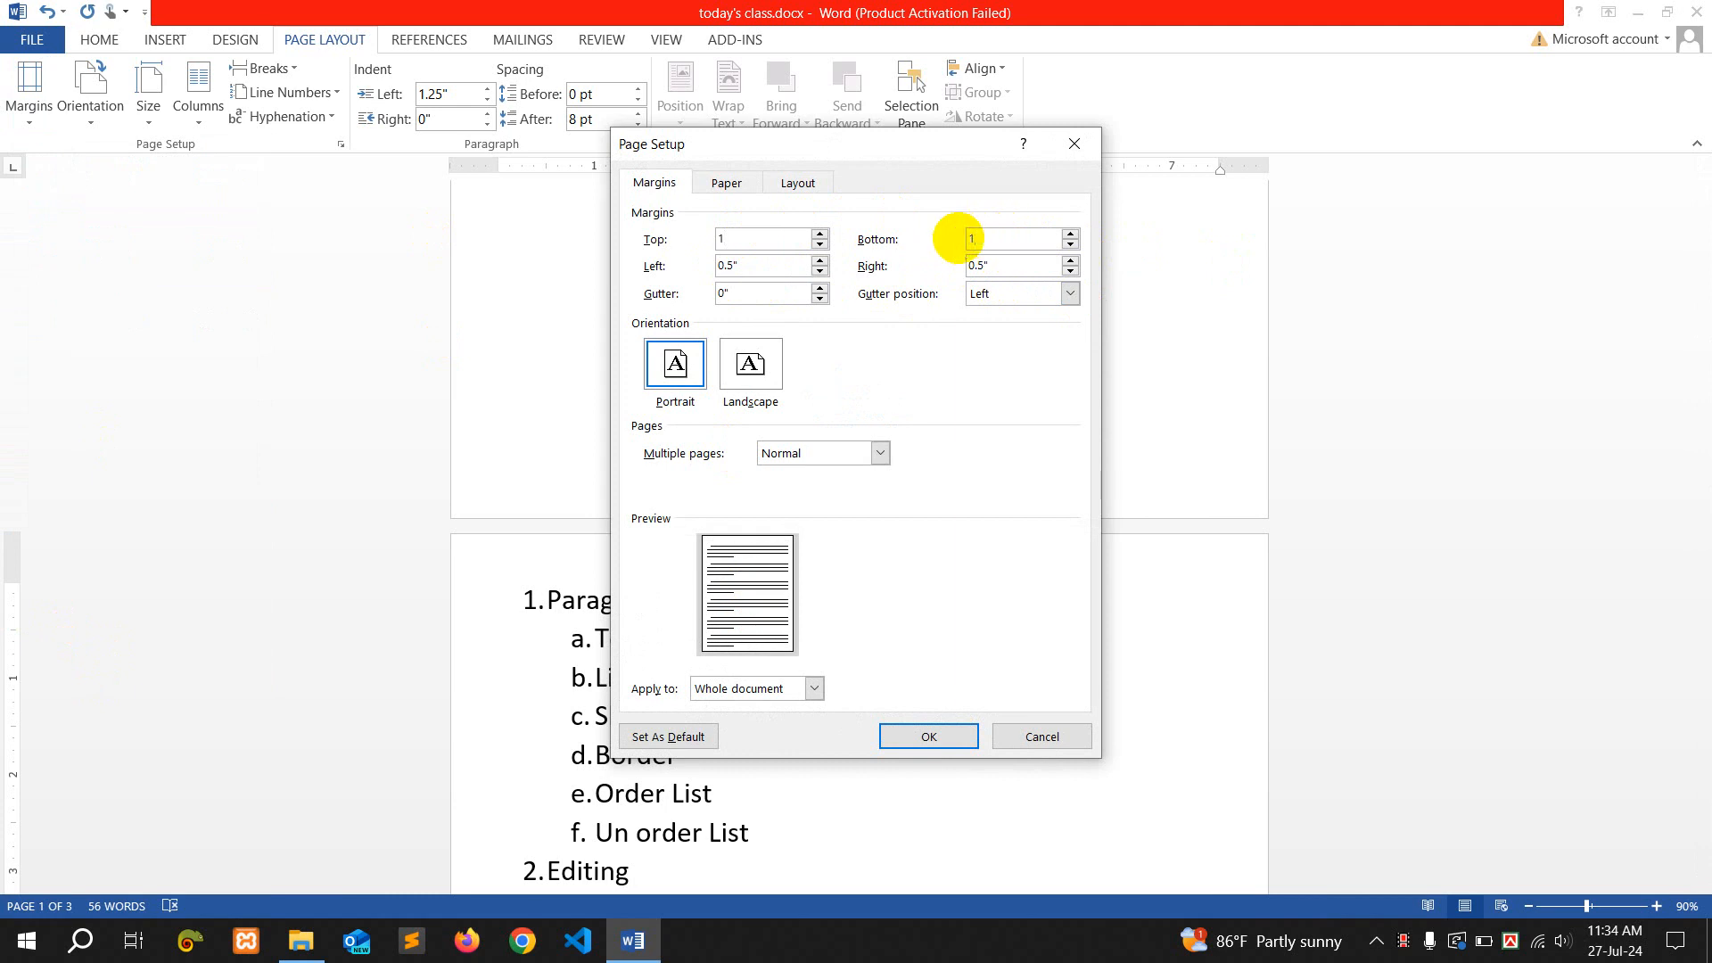
{"action": "type", "text": "1"}
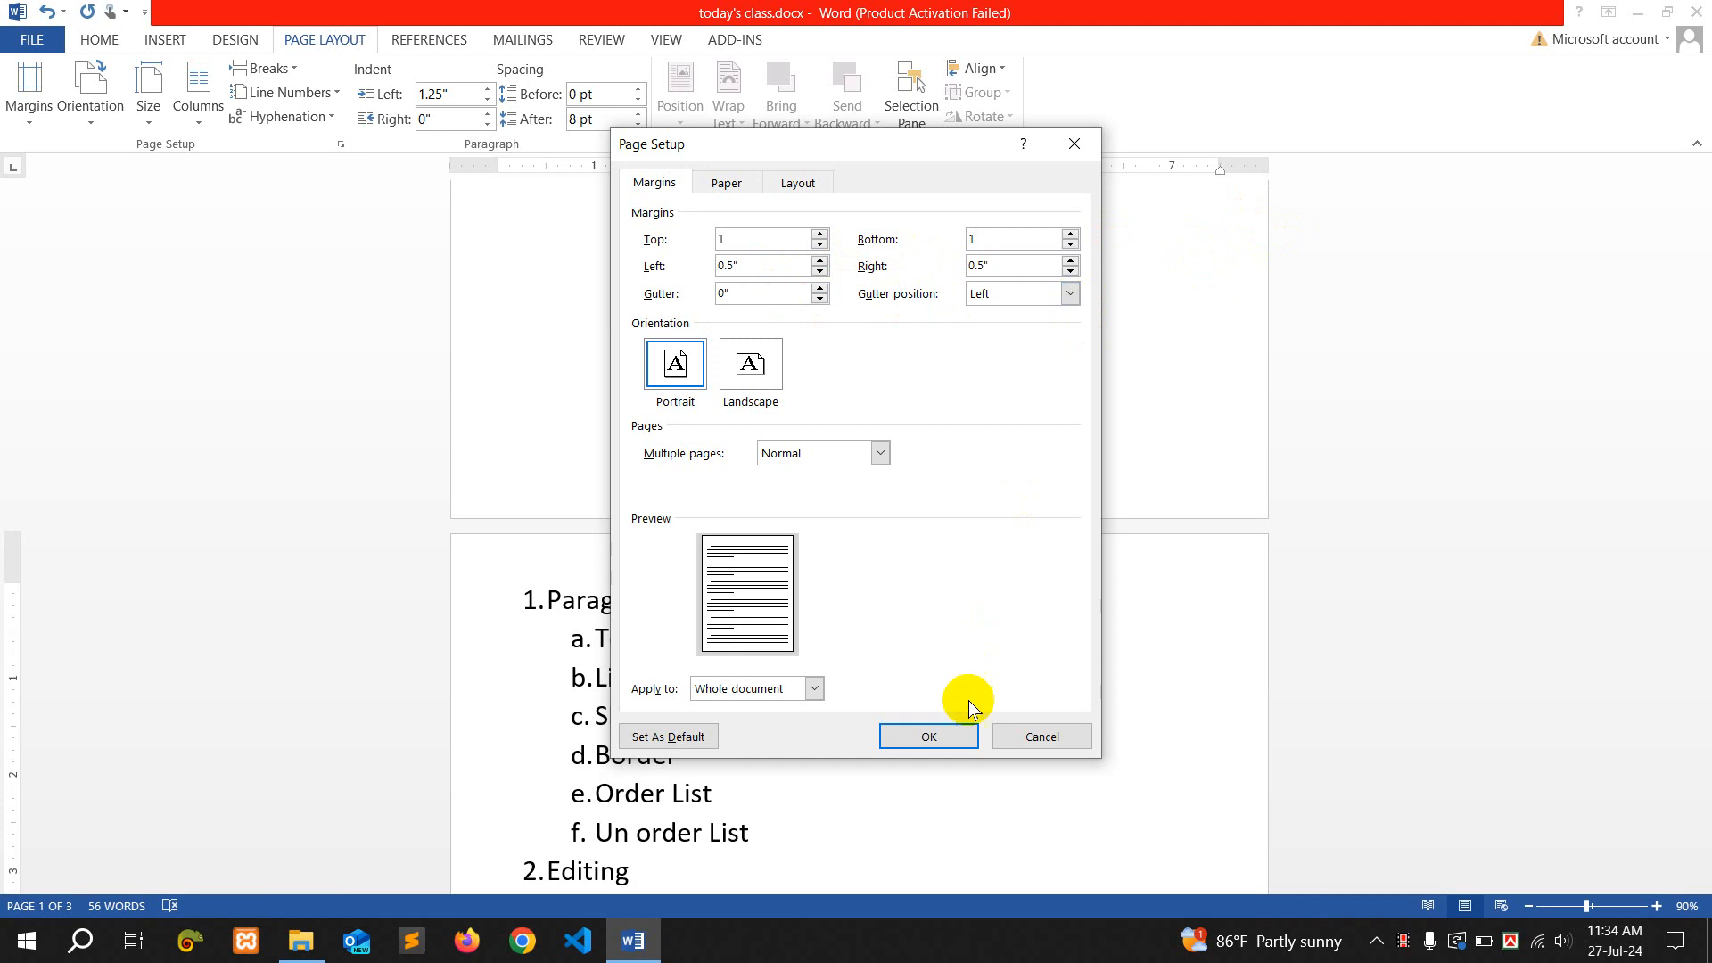
{"action": "left_click", "coordinate": [967, 739]}
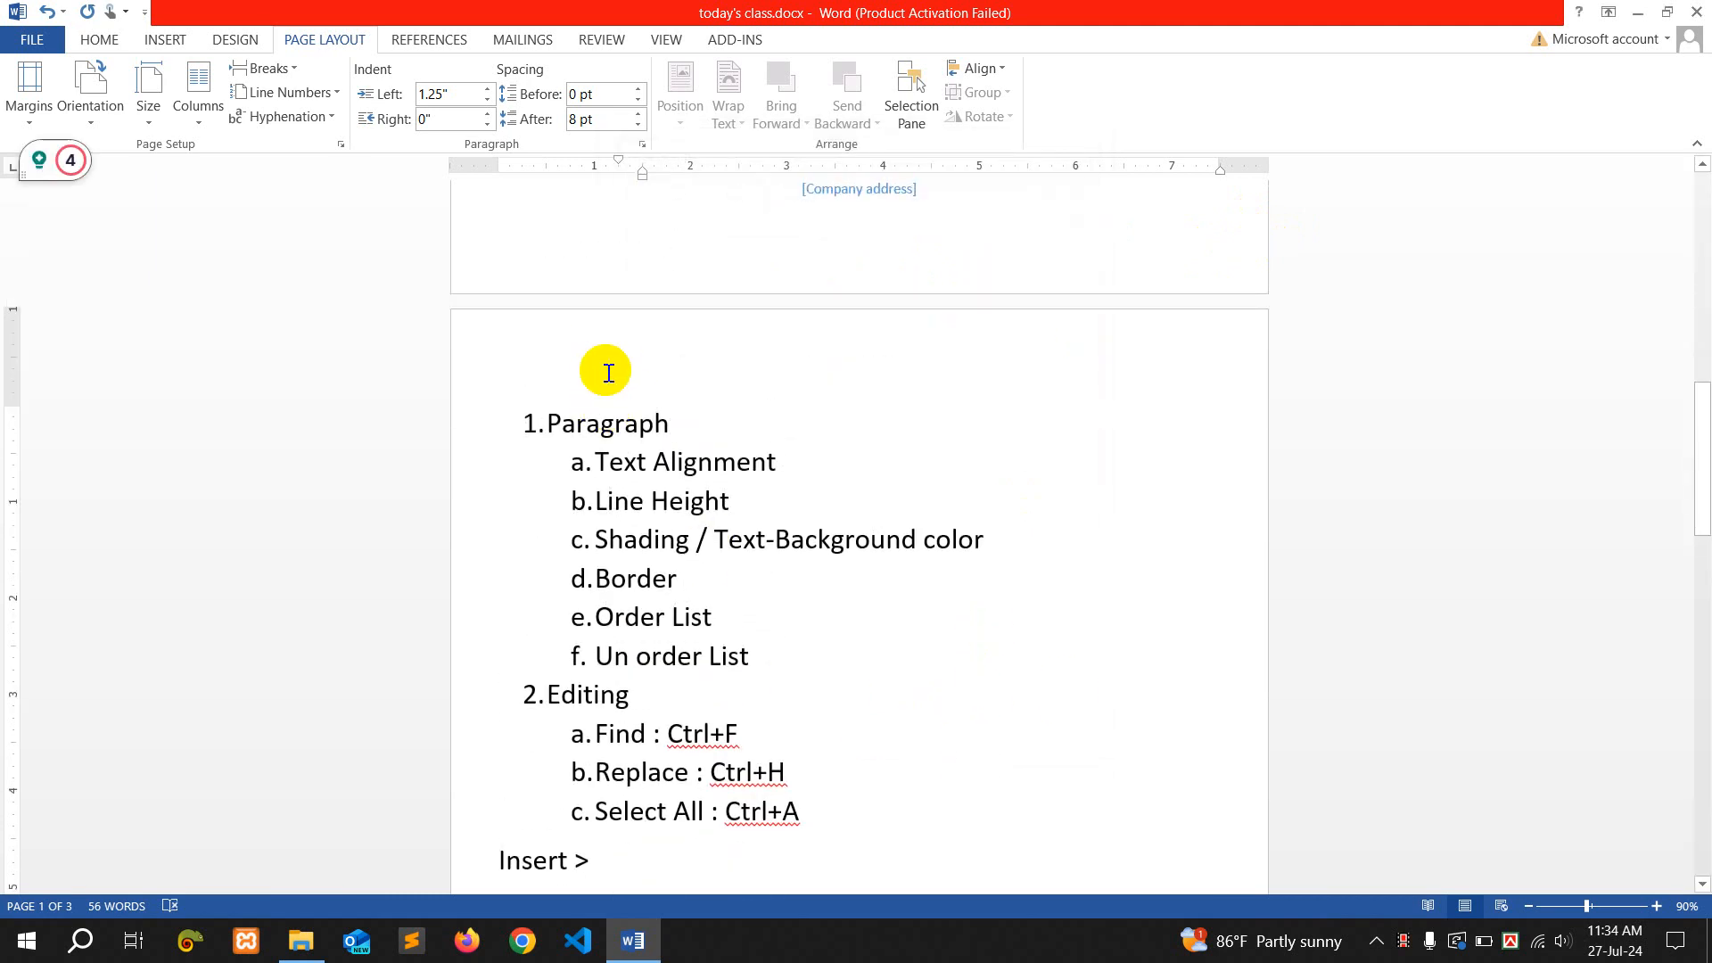
Remove the blank last page that follows the class topic outline
{"action": "scroll", "coordinate": [1173, 547], "scroll_direction": "down", "scroll_amount": 3}
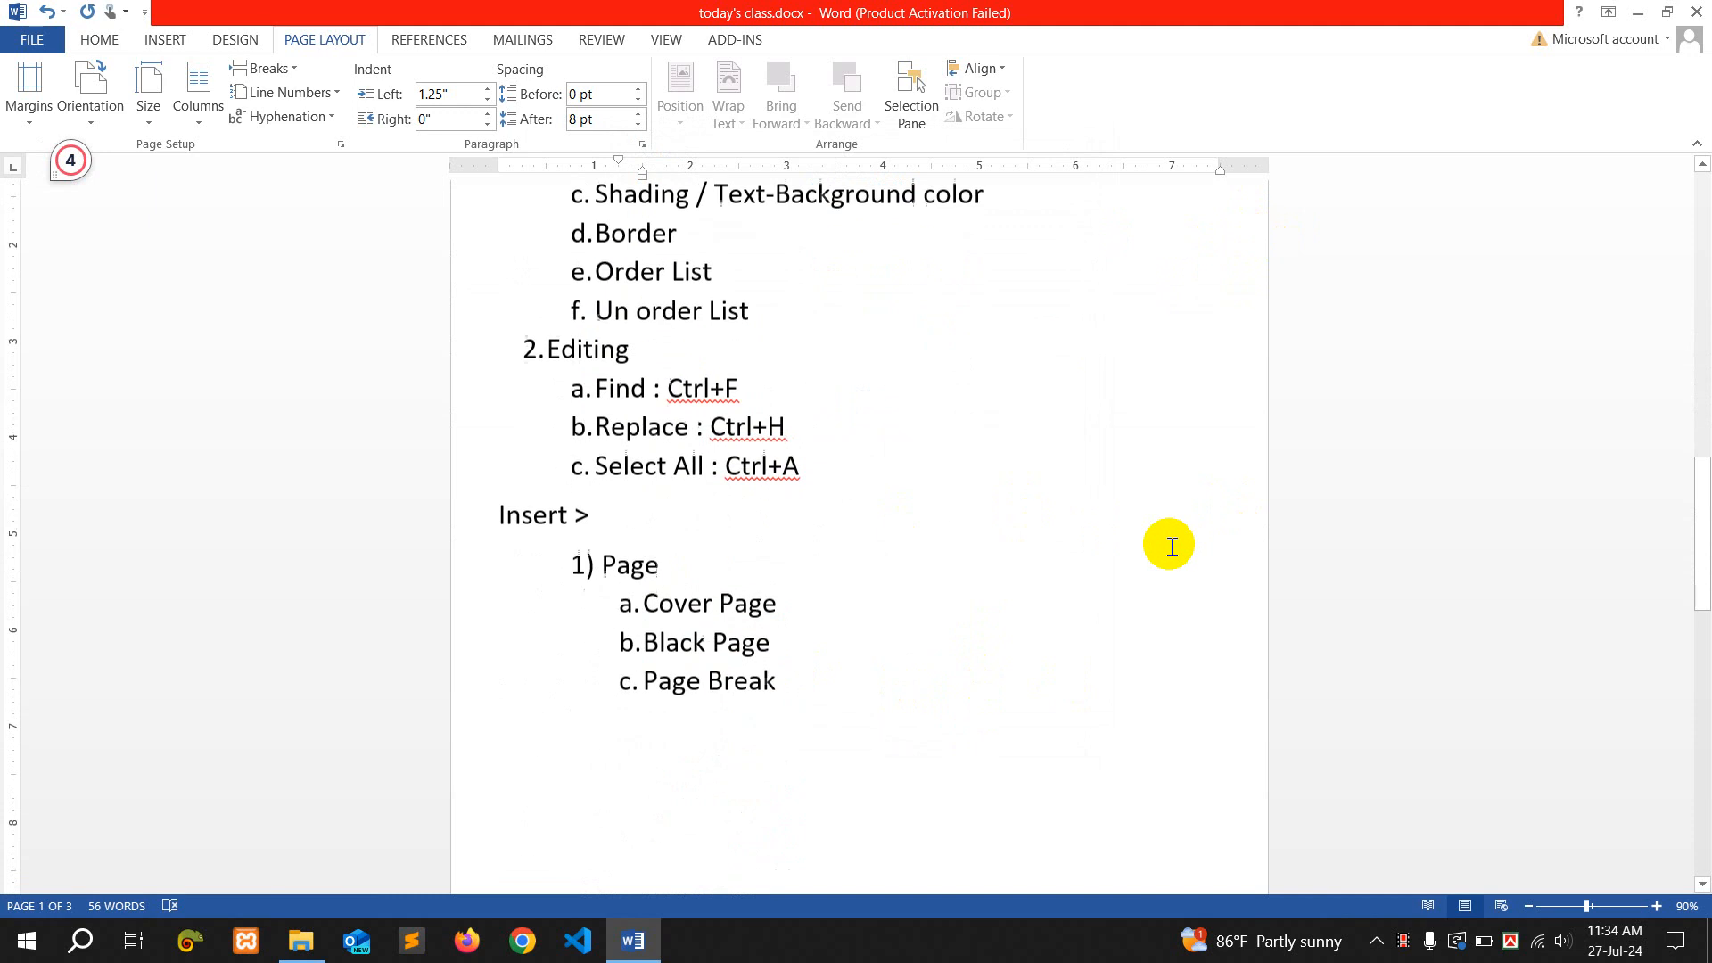
{"action": "scroll", "coordinate": [1171, 544], "scroll_direction": "down", "scroll_amount": 6}
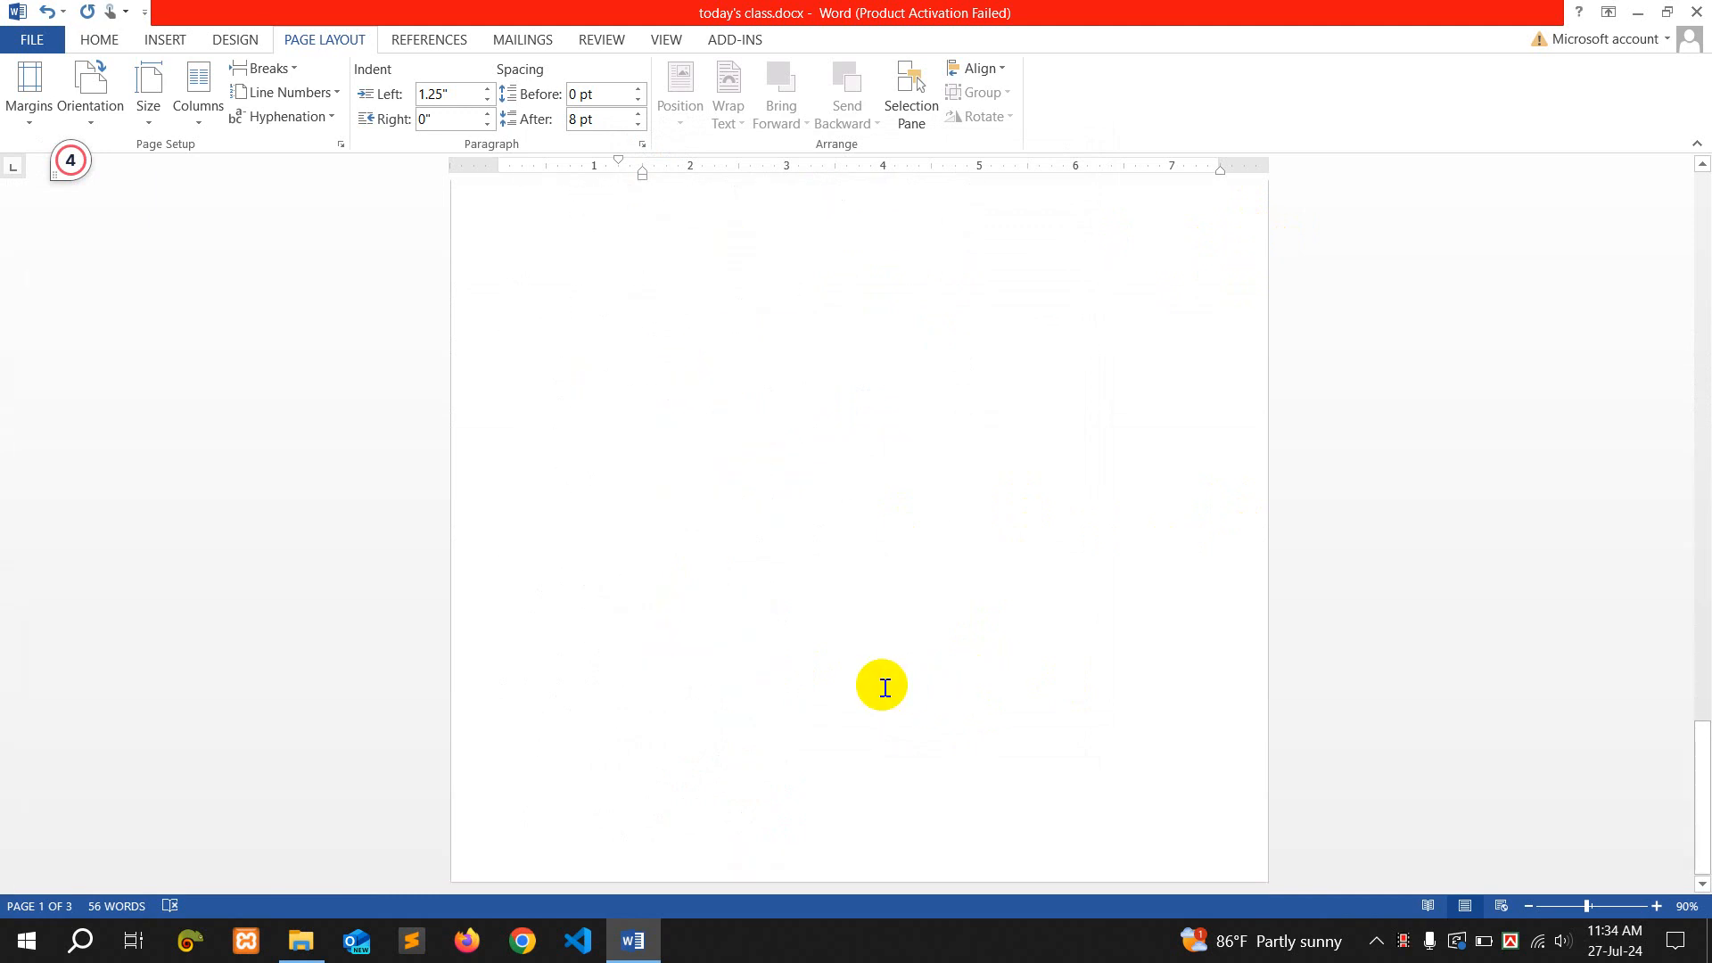
{"action": "scroll", "coordinate": [884, 686], "scroll_direction": "down", "scroll_amount": 4}
{"action": "left_click", "coordinate": [849, 675]}
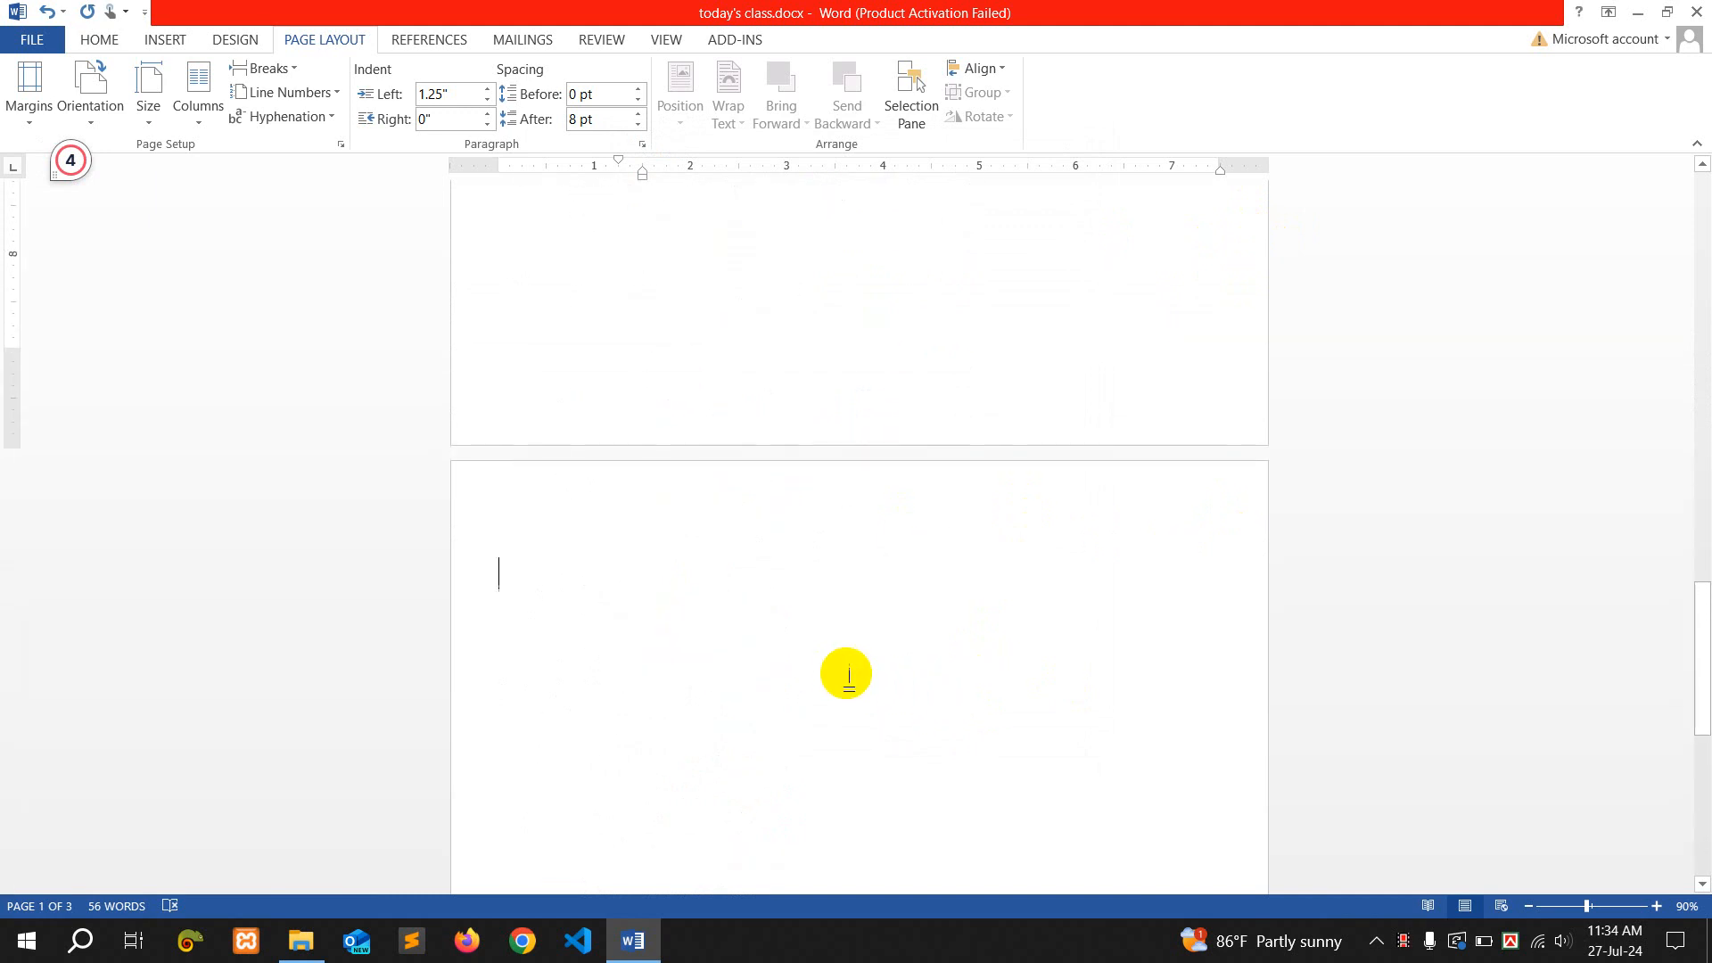
{"action": "key", "text": "BackSpace"}
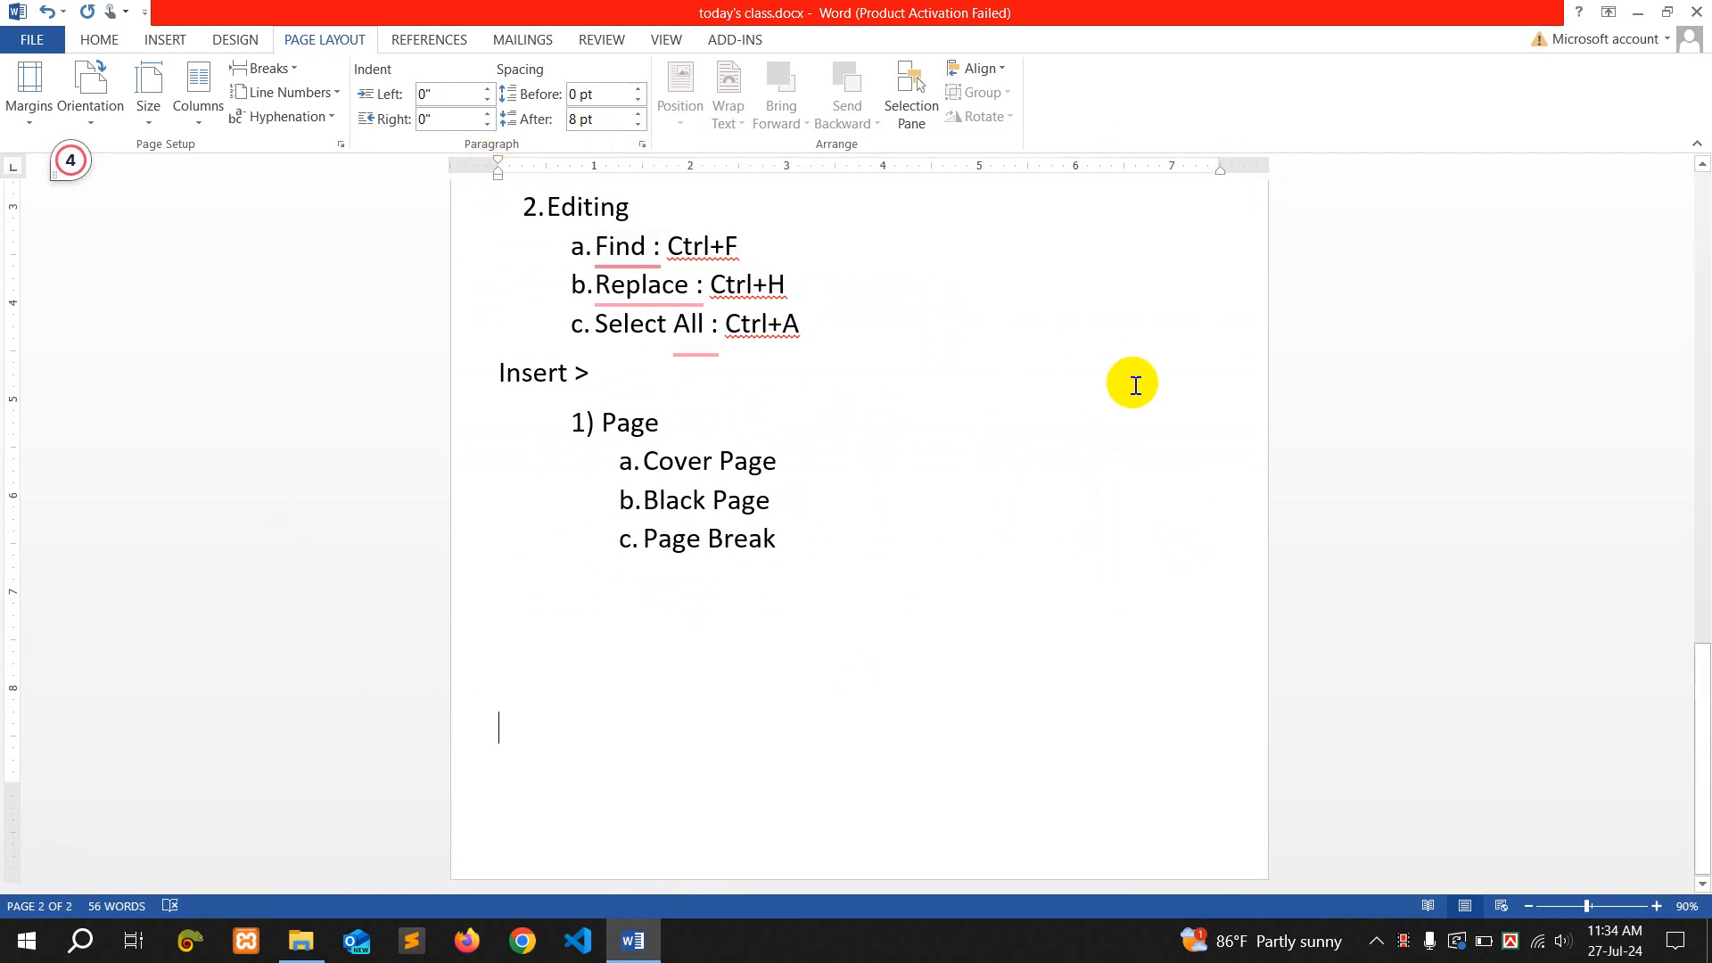
Review the custom margin settings in Page Setup and leave them without changes
{"action": "left_click", "coordinate": [29, 89]}
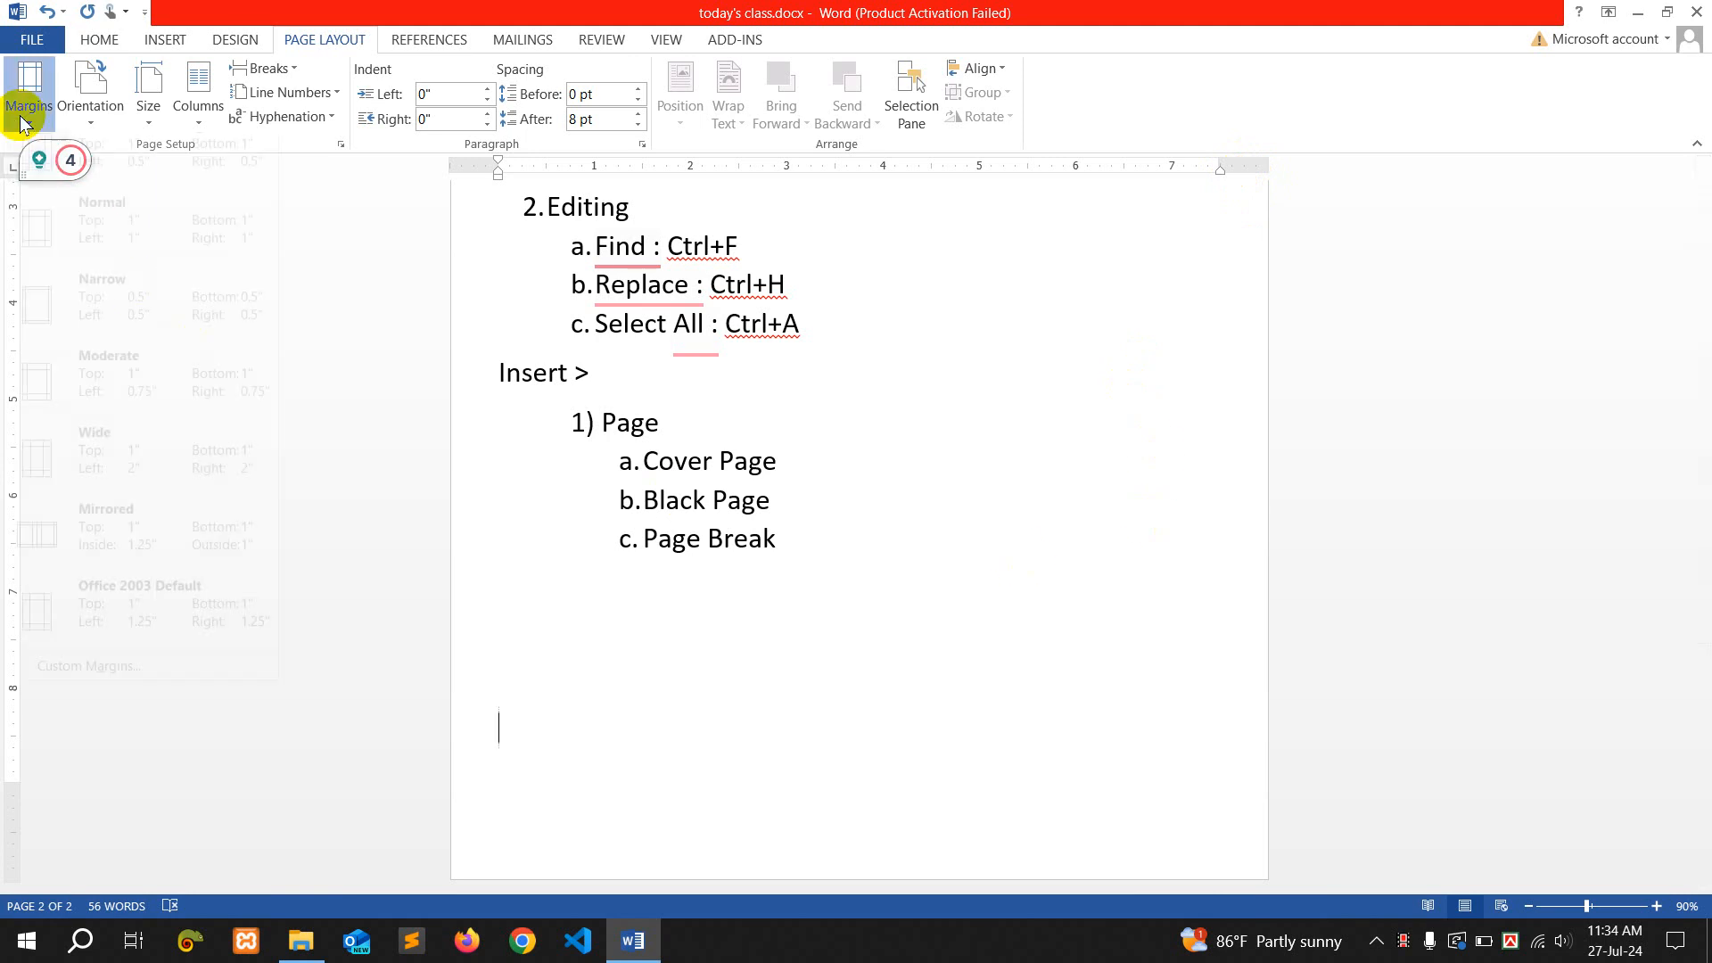
{"action": "left_click", "coordinate": [80, 685]}
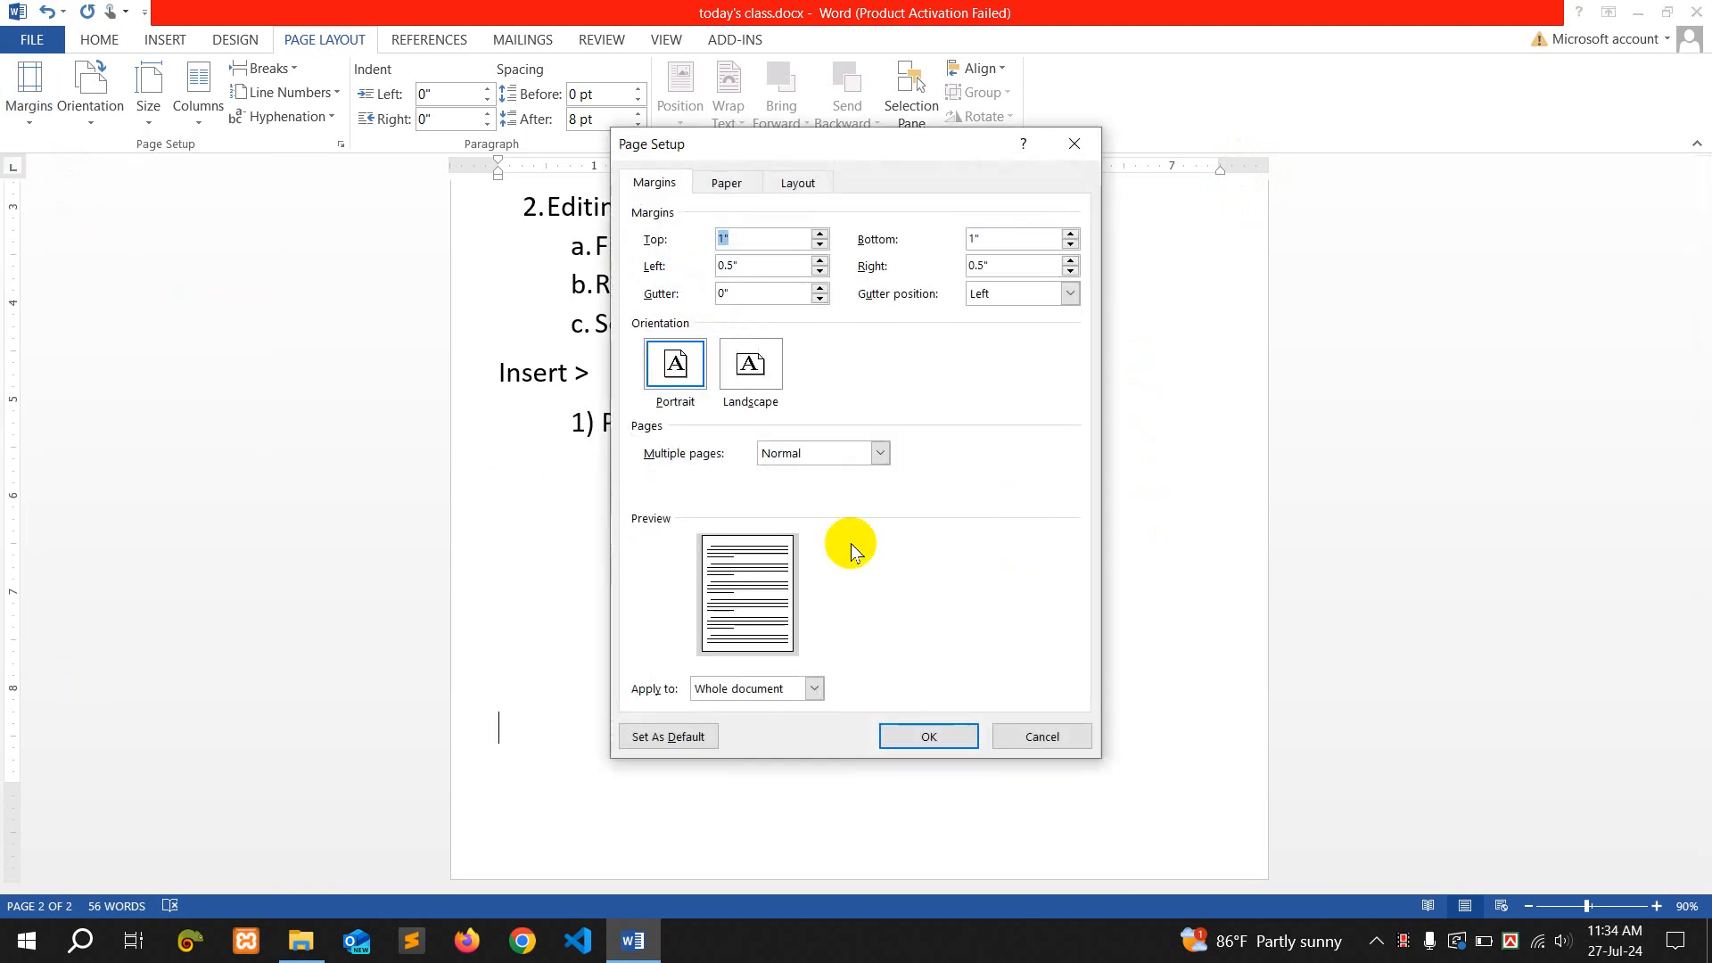
{"action": "left_click", "coordinate": [1077, 142]}
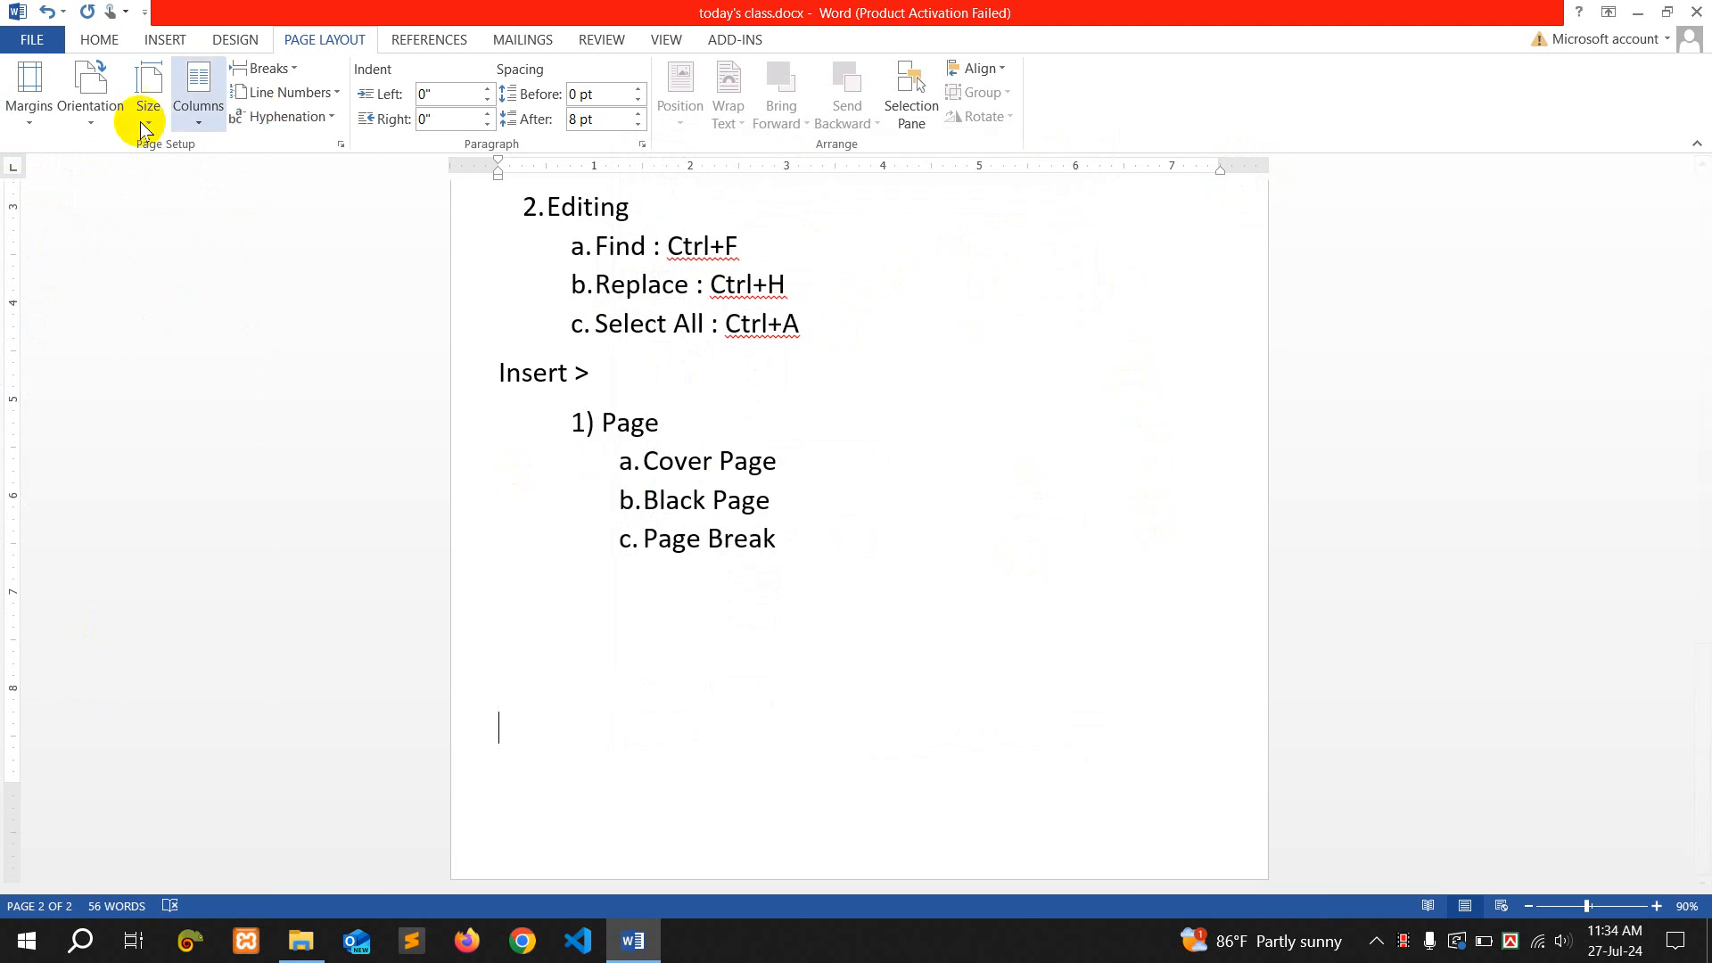
Switch the document to landscape orientation, look over the outline pages, and return to portrait
{"action": "left_click", "coordinate": [91, 125]}
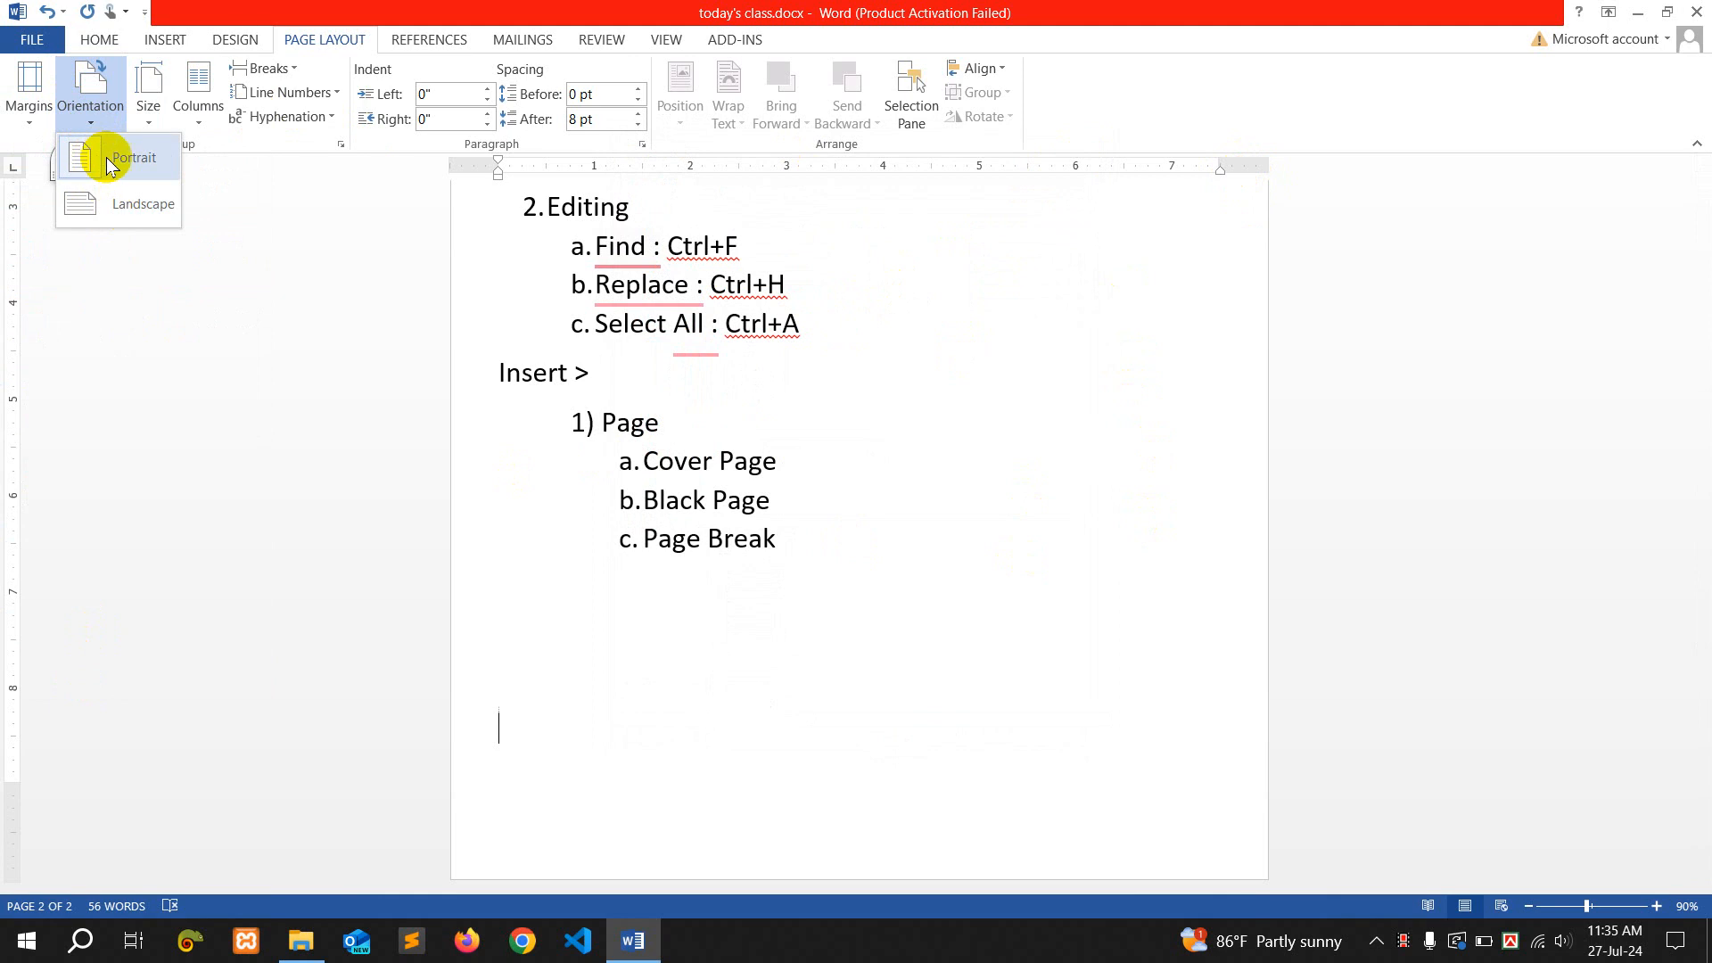
{"action": "left_click", "coordinate": [1147, 457]}
{"action": "left_click", "coordinate": [106, 90]}
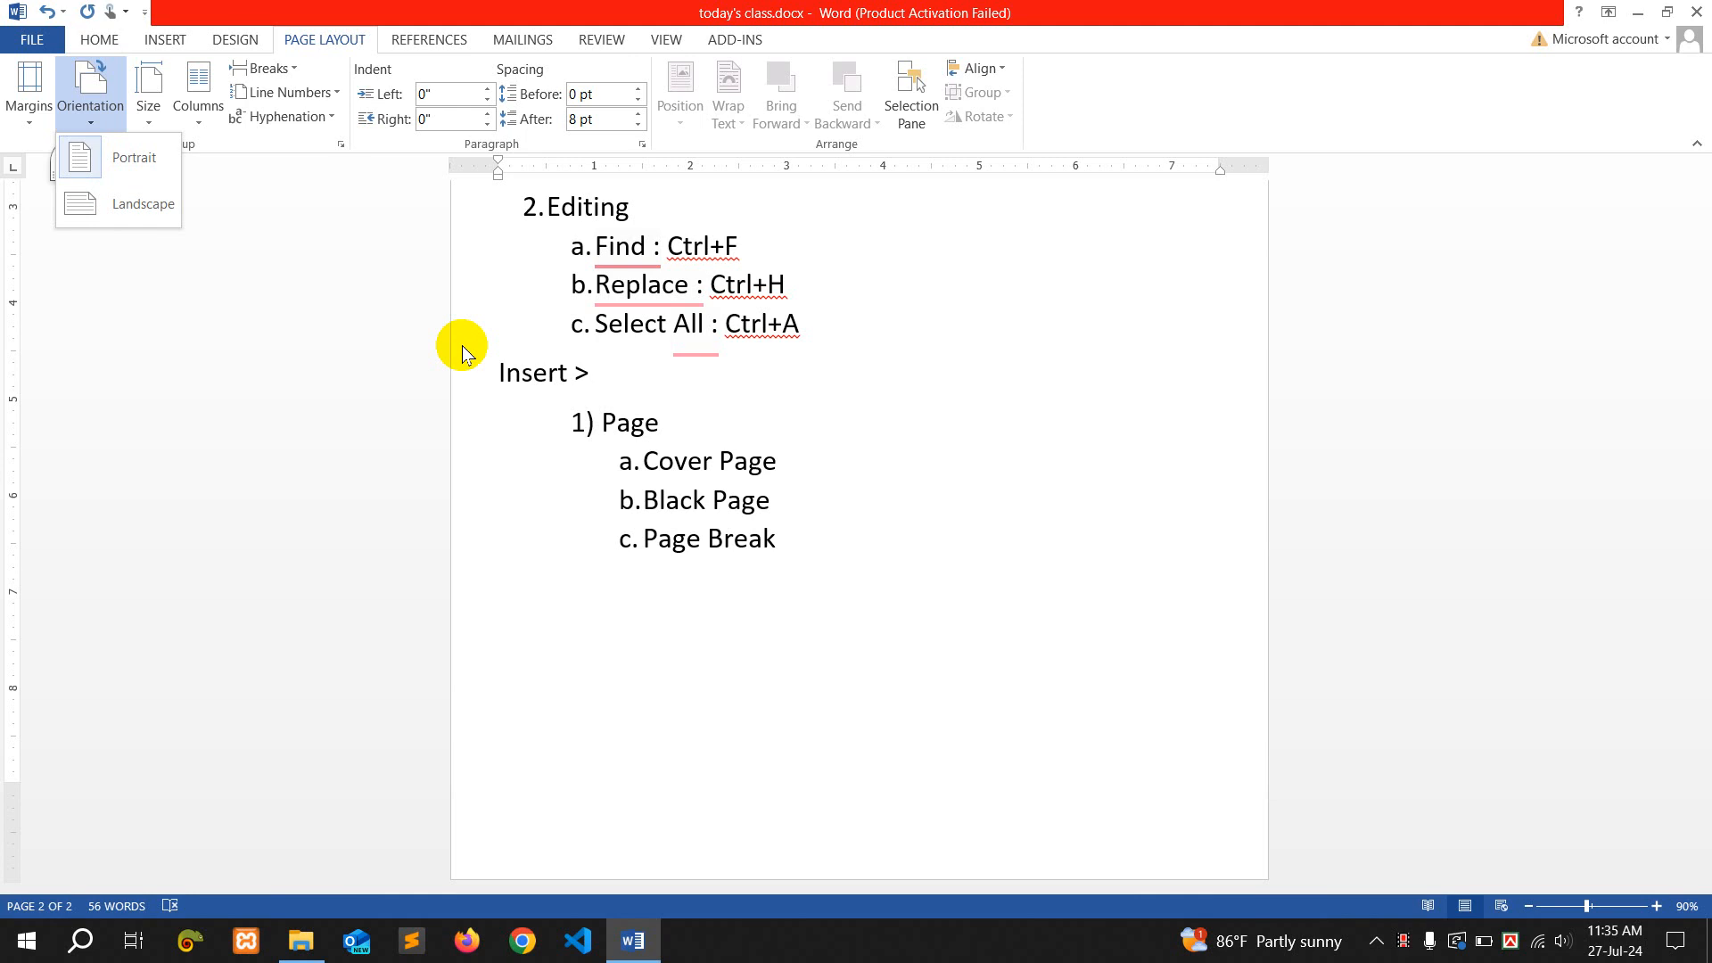
{"action": "left_click", "coordinate": [119, 207]}
{"action": "scroll", "coordinate": [772, 451], "scroll_direction": "up", "scroll_amount": 6}
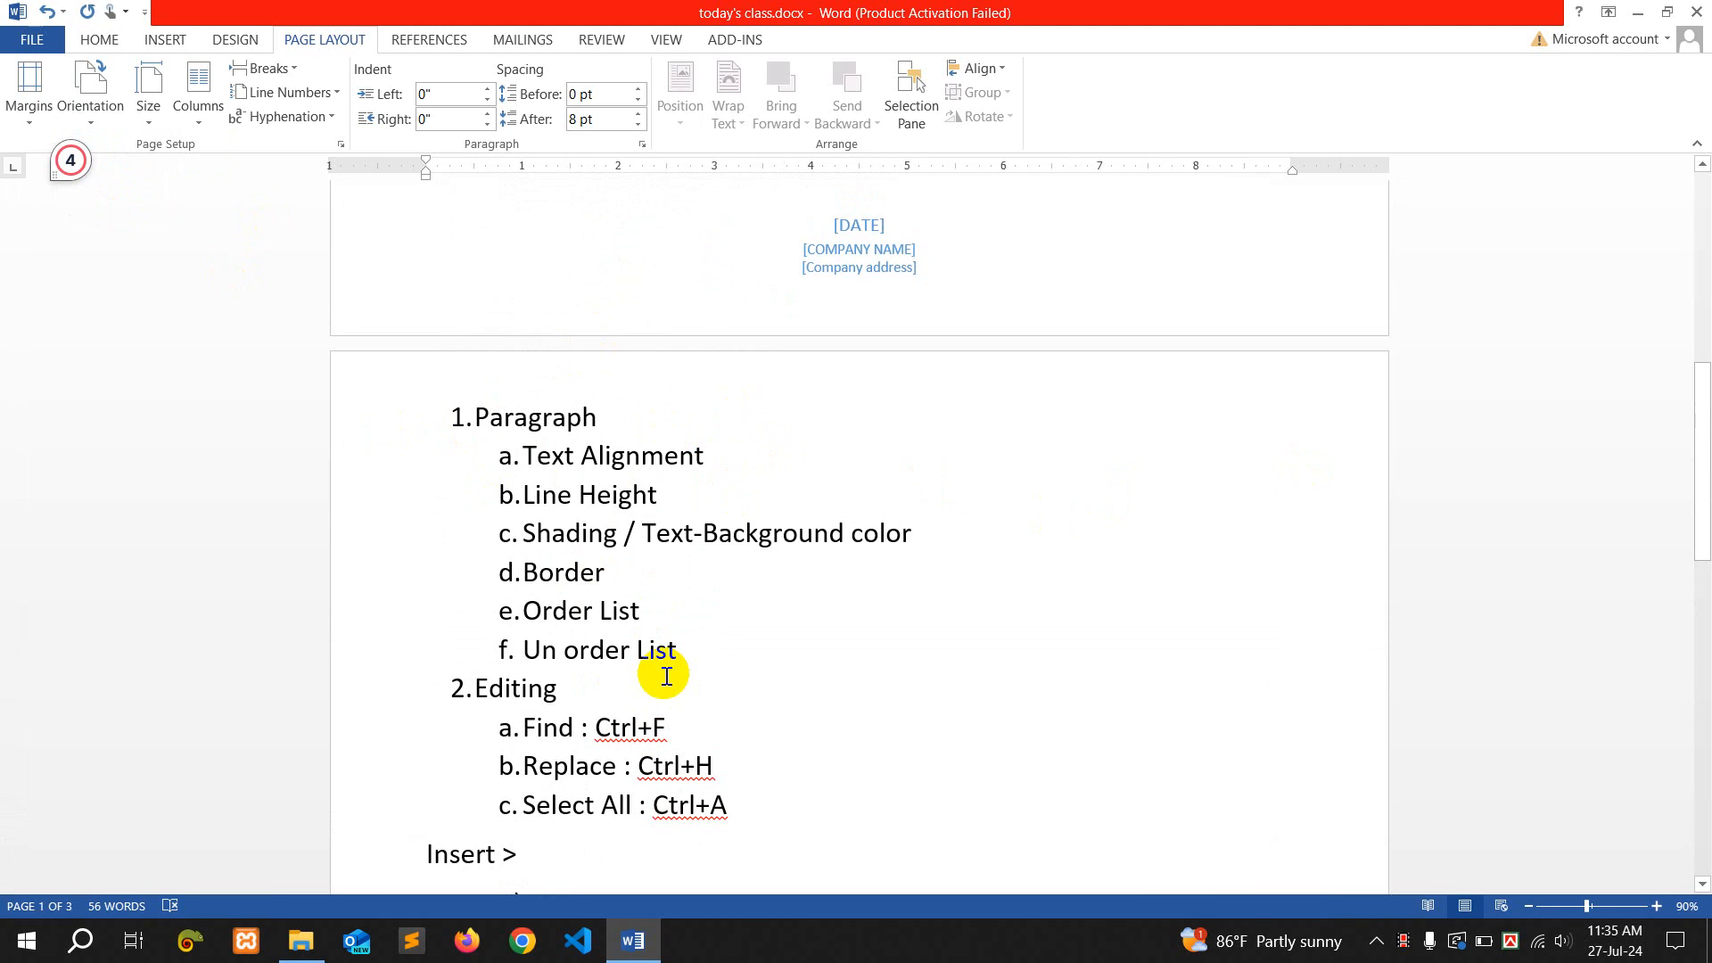
{"action": "scroll", "coordinate": [700, 652], "scroll_direction": "down", "scroll_amount": 5}
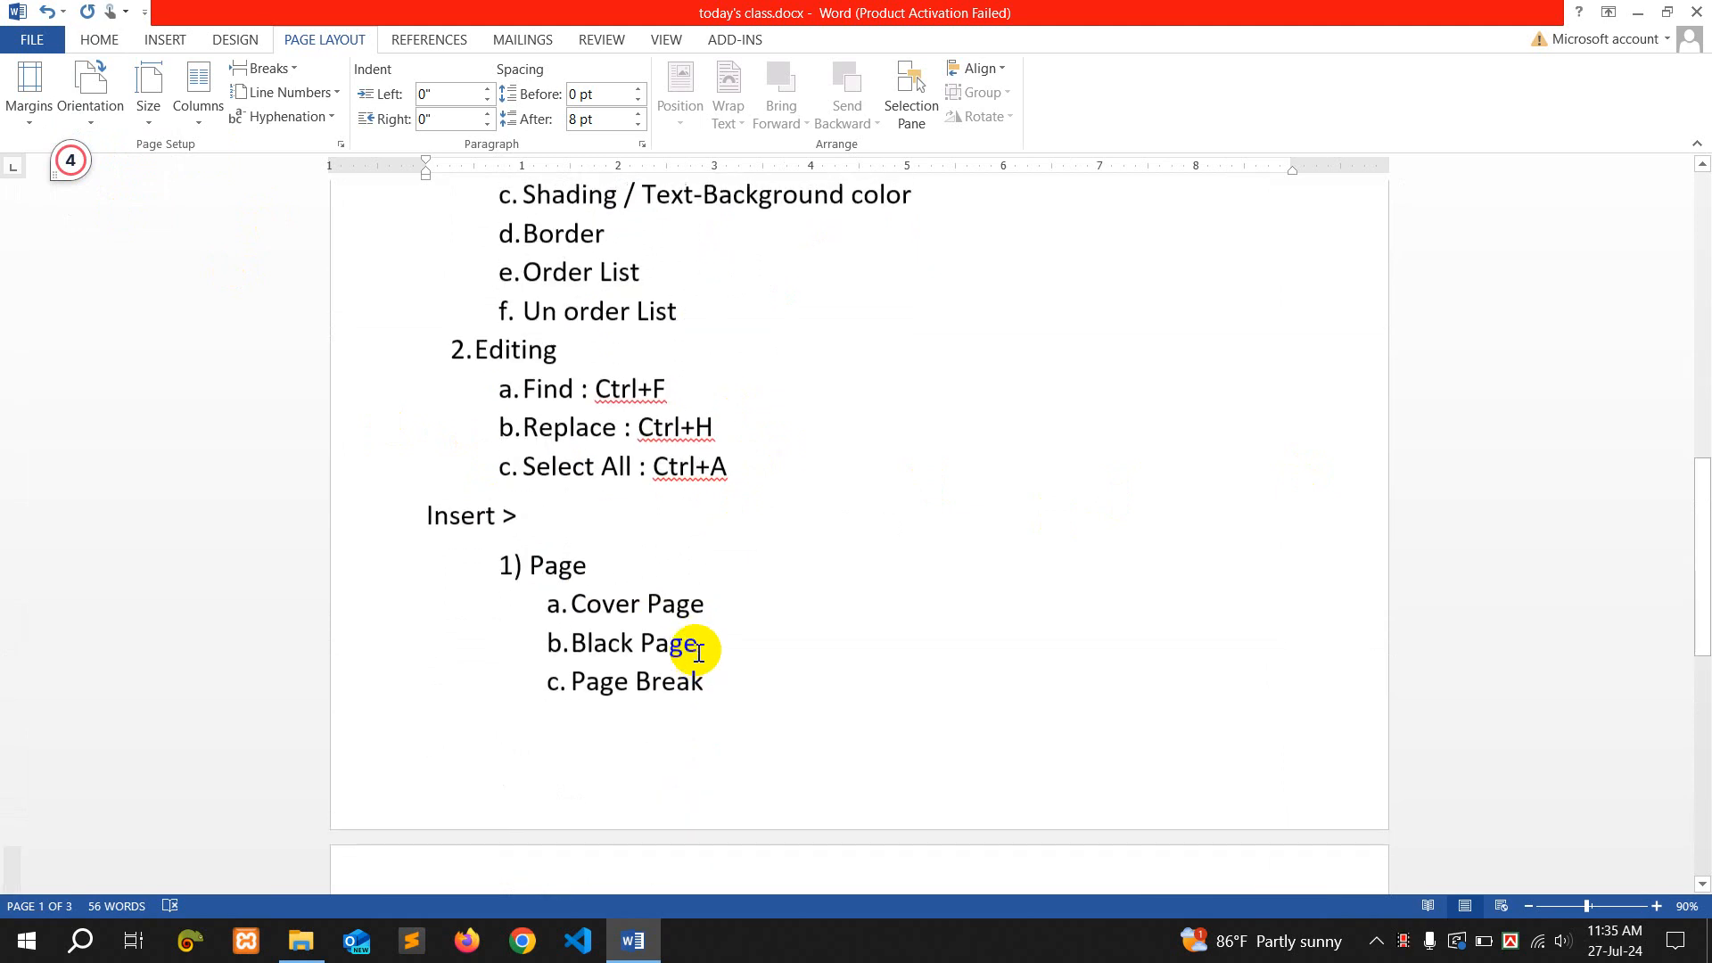
{"action": "scroll", "coordinate": [536, 464], "scroll_direction": "up", "scroll_amount": 3}
{"action": "left_click", "coordinate": [98, 103]}
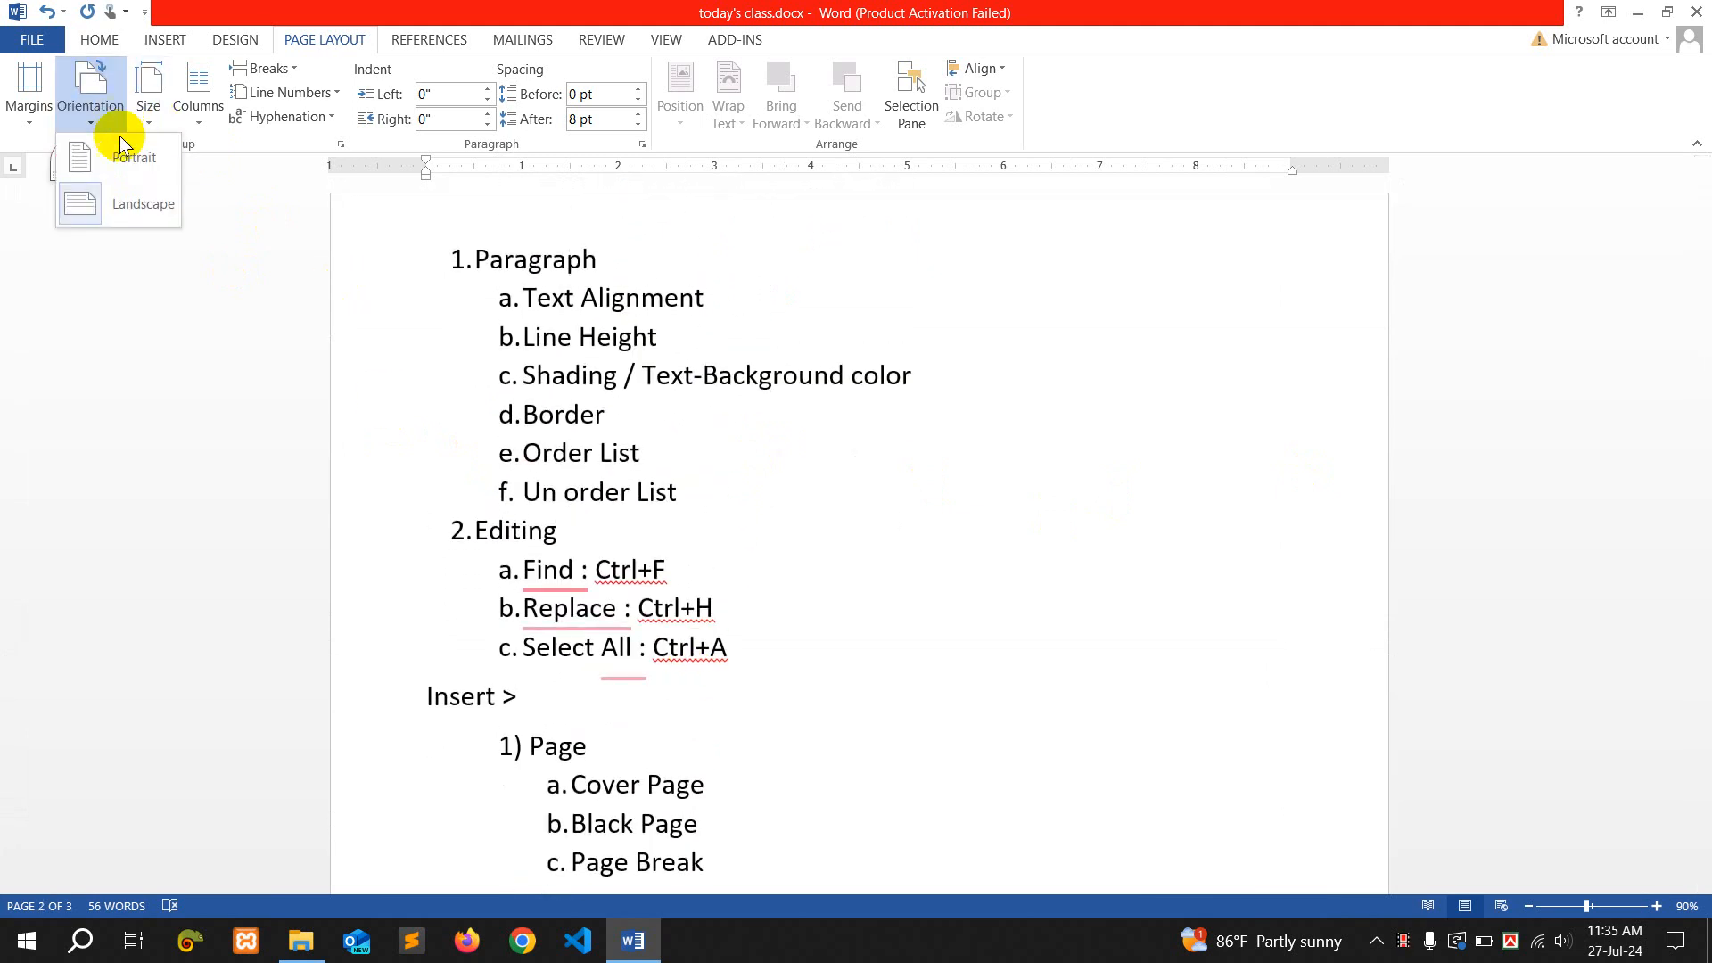
{"action": "left_click", "coordinate": [120, 145]}
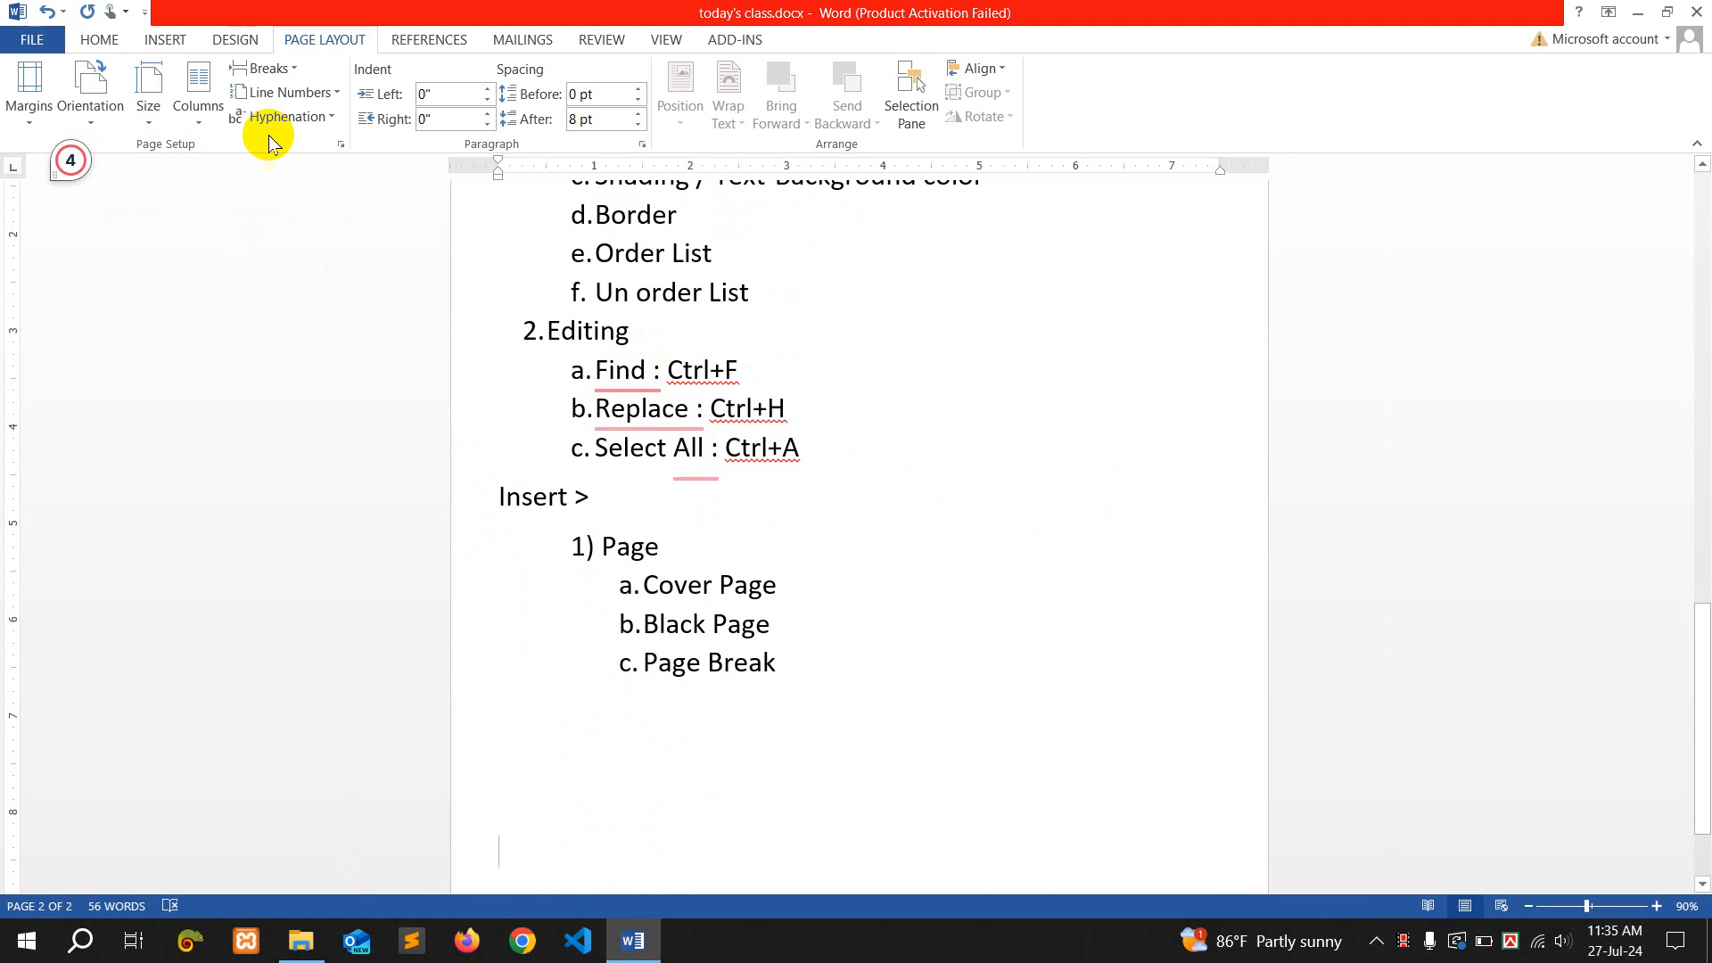
Change the paper size to A4, 8.27" x 11.69", and check the outline pages
{"action": "left_click", "coordinate": [167, 124]}
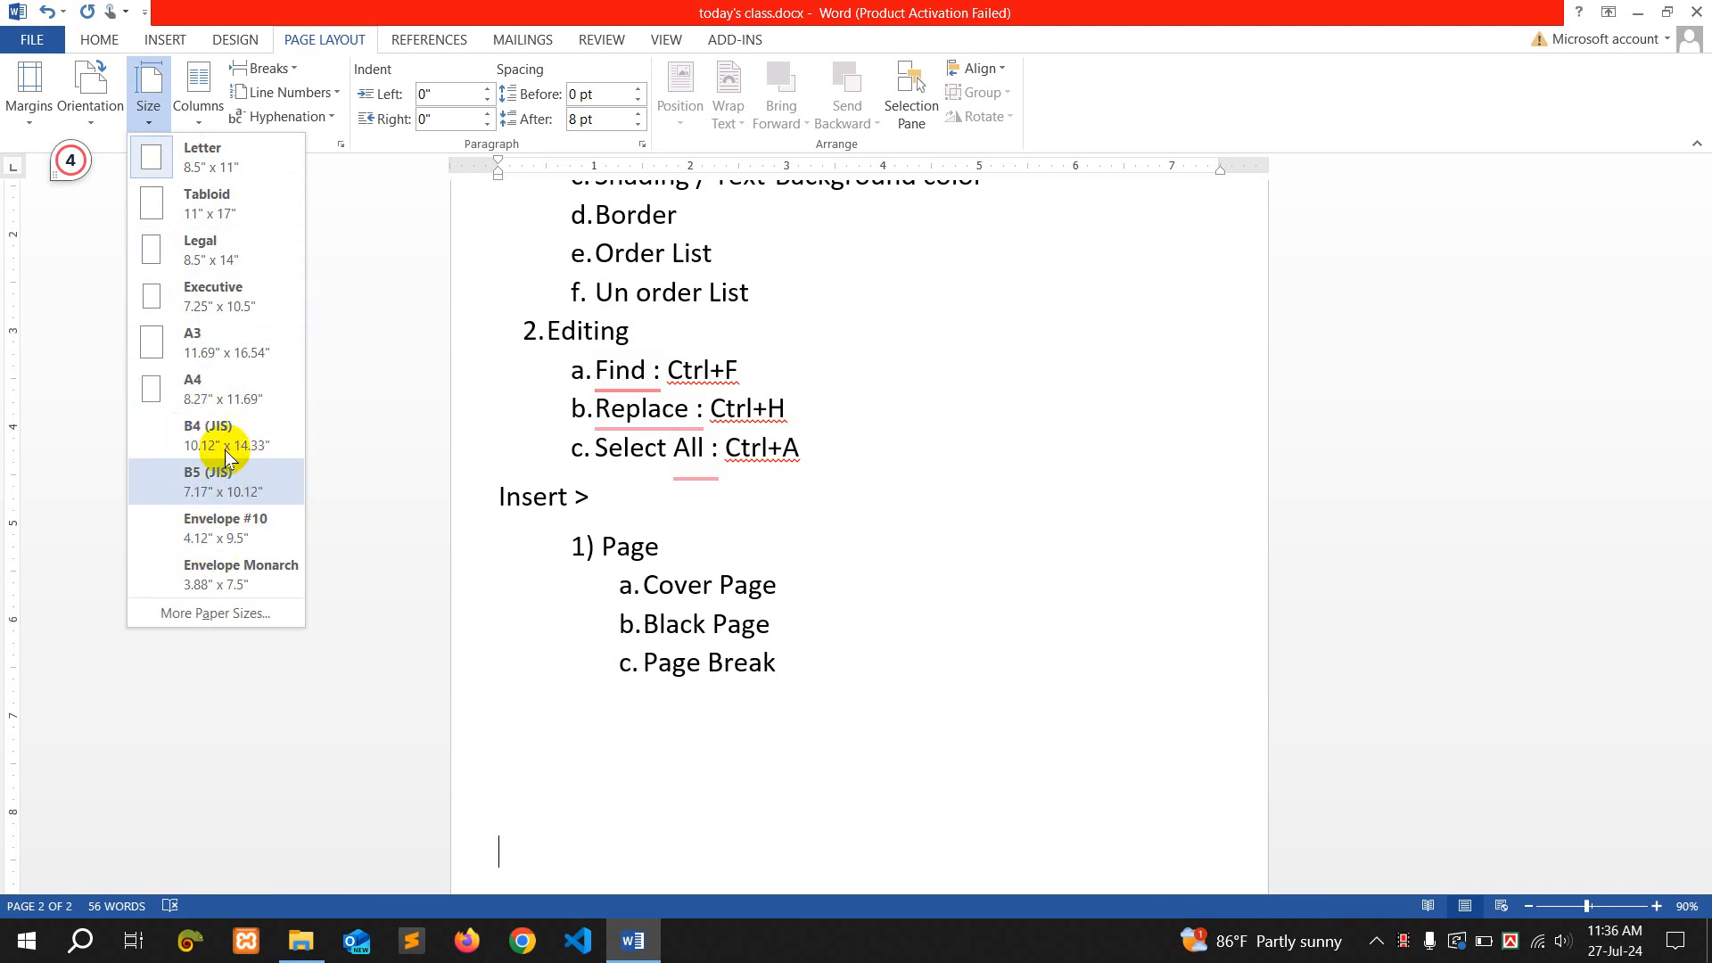
{"action": "left_click", "coordinate": [198, 399]}
{"action": "scroll", "coordinate": [626, 457], "scroll_direction": "up", "scroll_amount": 5}
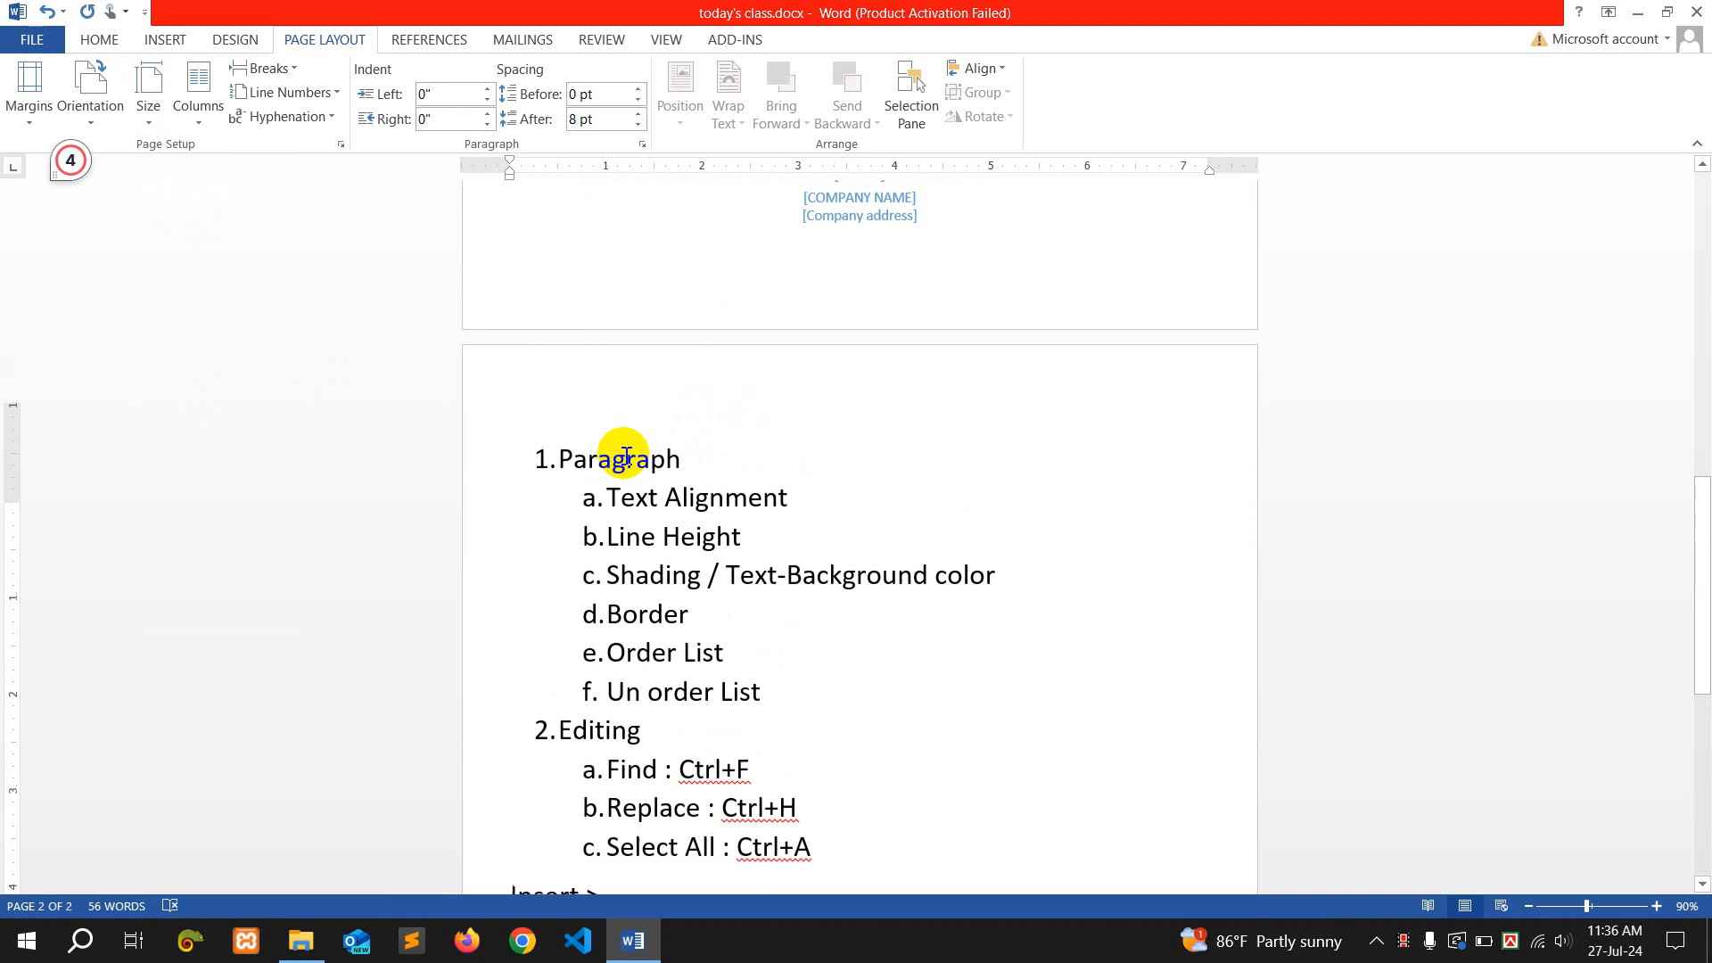
{"action": "scroll", "coordinate": [626, 457], "scroll_direction": "down", "scroll_amount": 2}
{"action": "scroll", "coordinate": [626, 456], "scroll_direction": "down", "scroll_amount": 2}
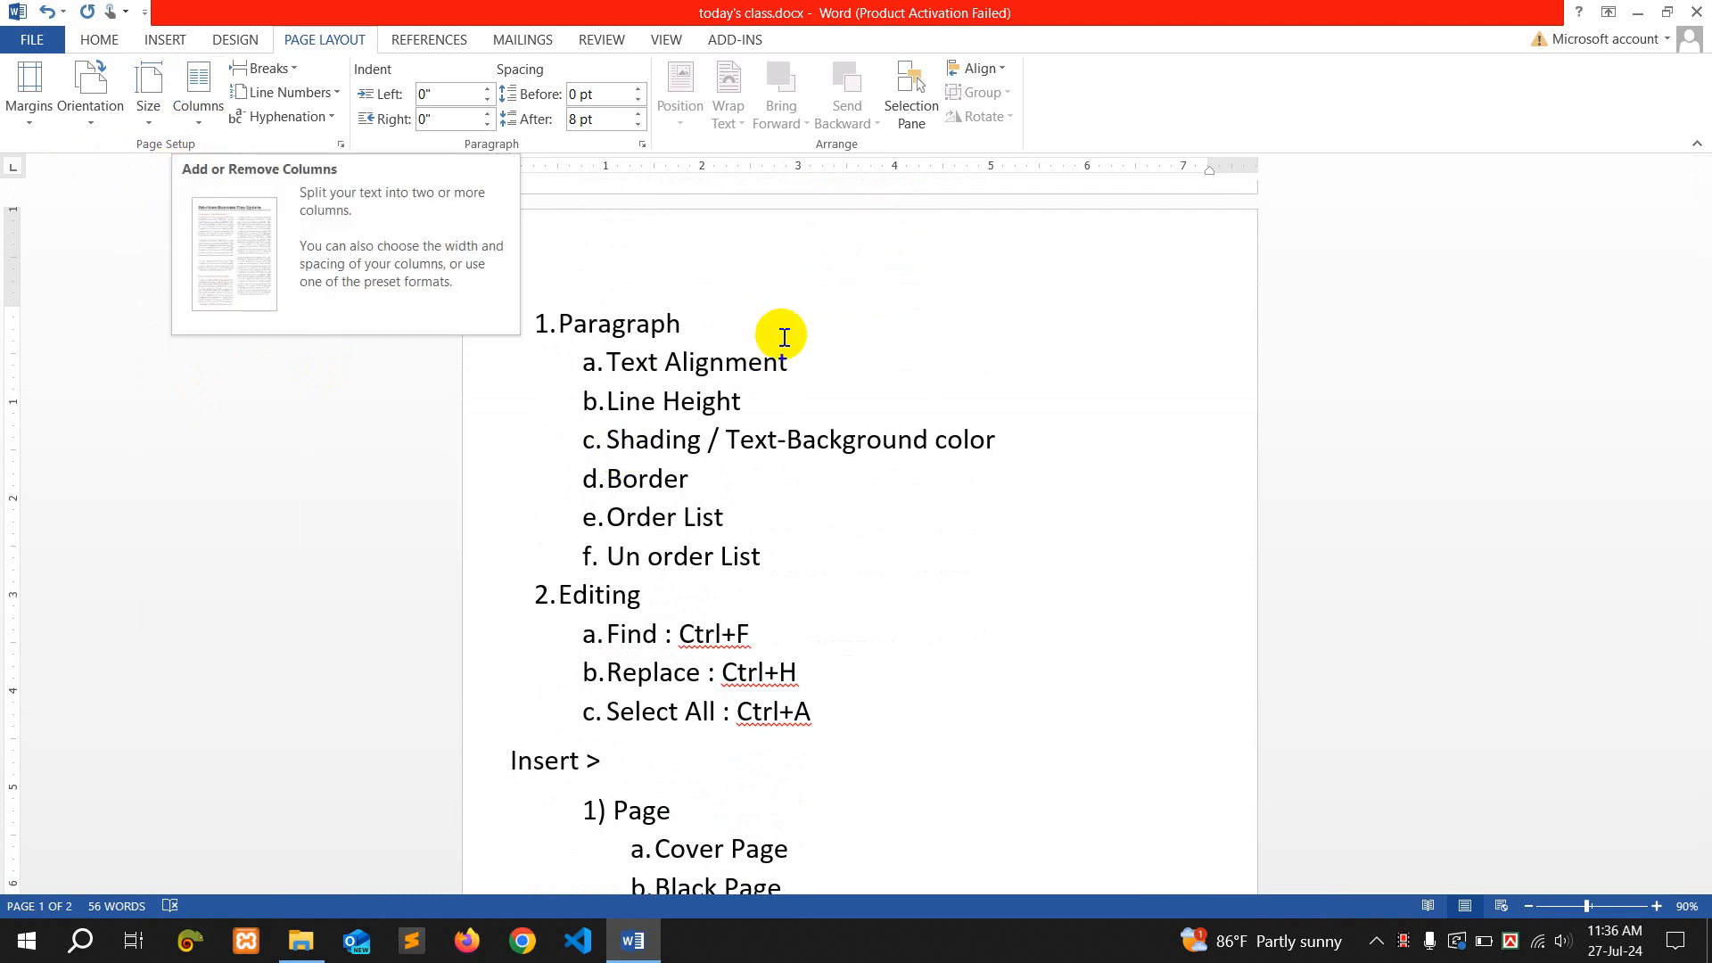
Look through the pages and lay out the document text in two columns
{"action": "scroll", "coordinate": [822, 365], "scroll_direction": "up", "scroll_amount": 11}
{"action": "scroll", "coordinate": [841, 535], "scroll_direction": "down", "scroll_amount": 15}
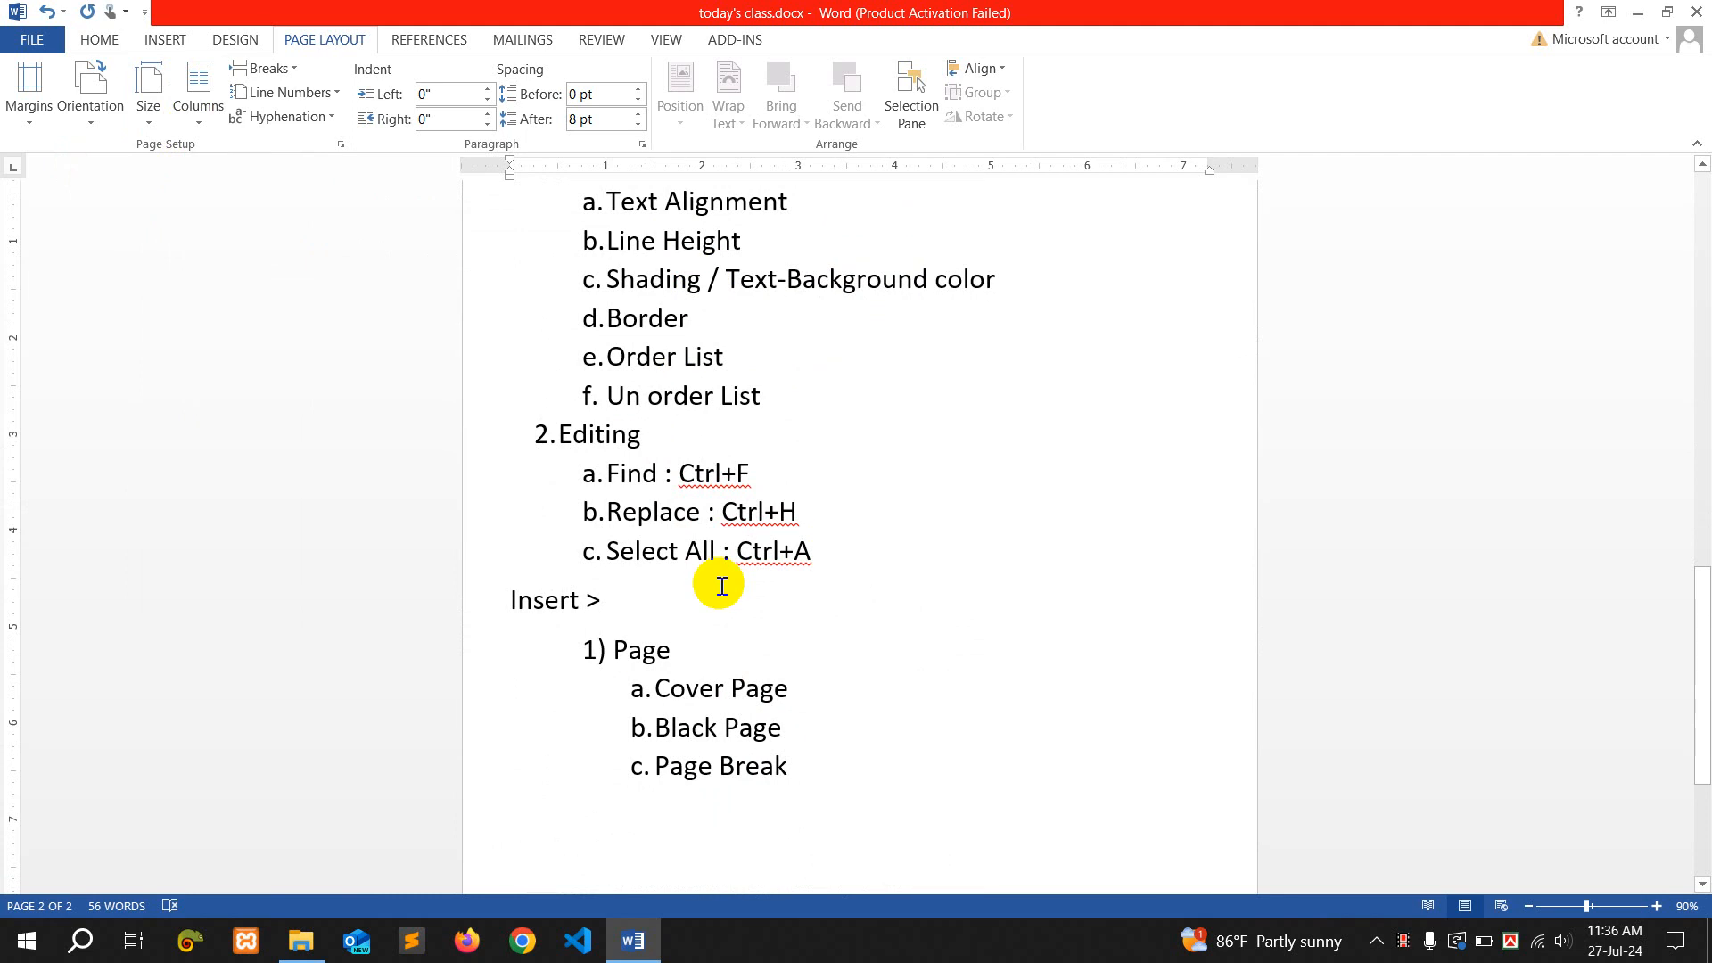
{"action": "scroll", "coordinate": [803, 538], "scroll_direction": "up", "scroll_amount": 3}
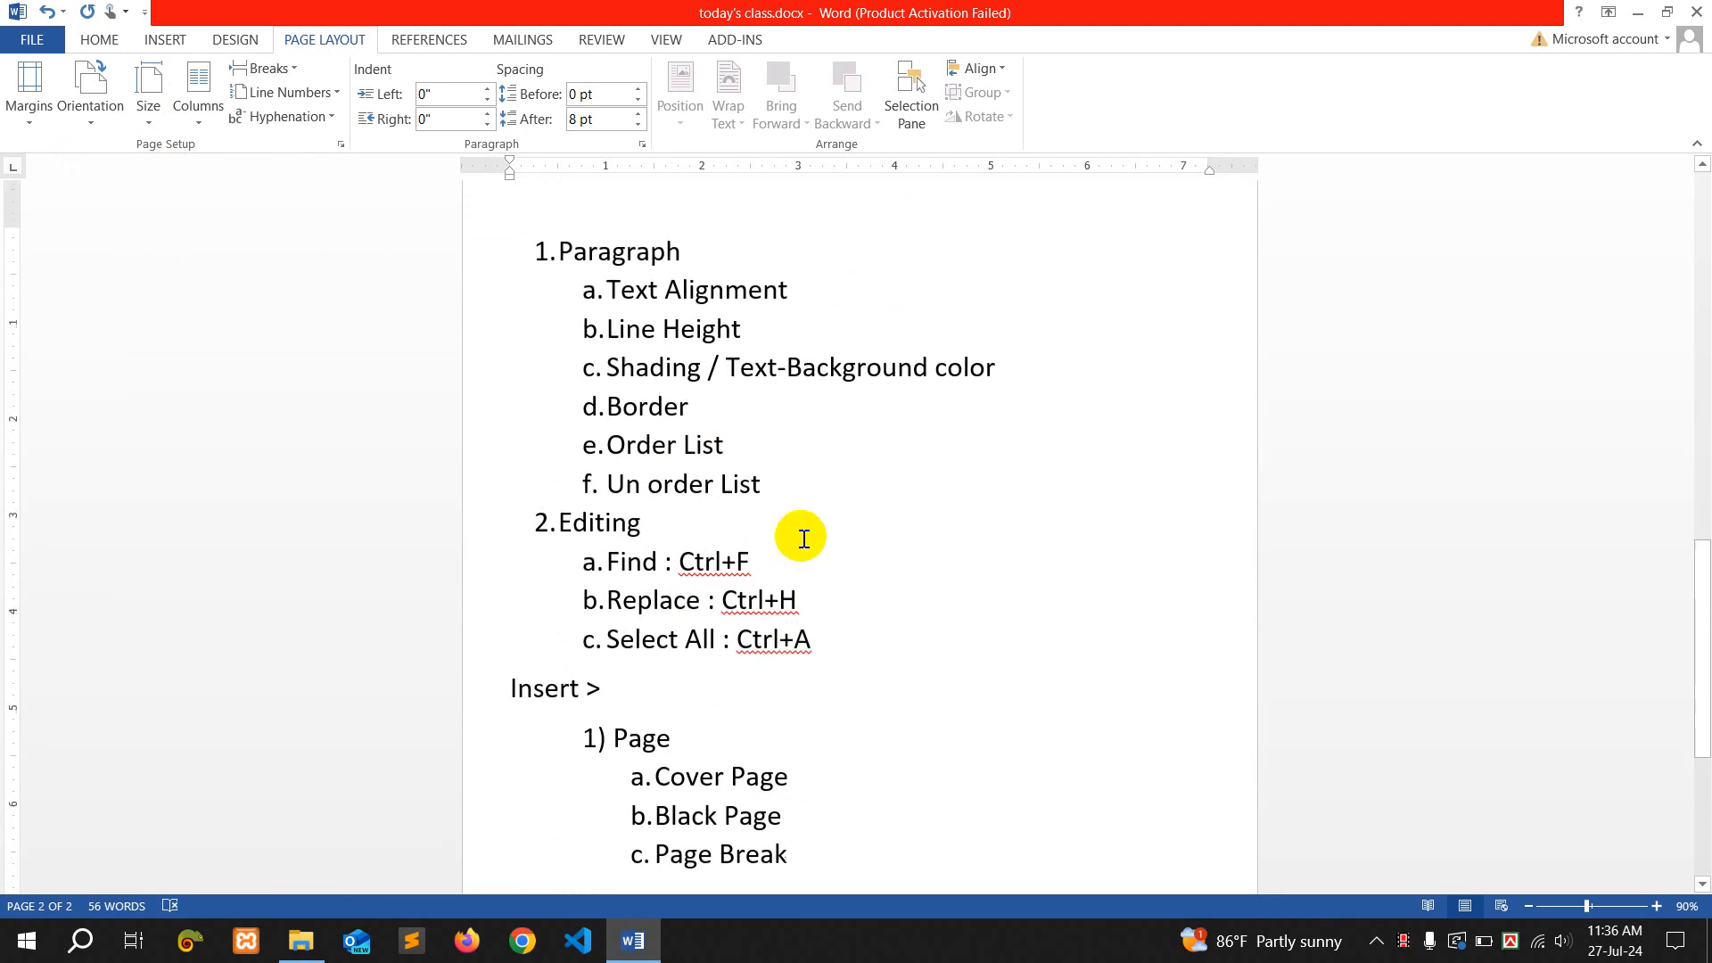
{"action": "left_click", "coordinate": [212, 127]}
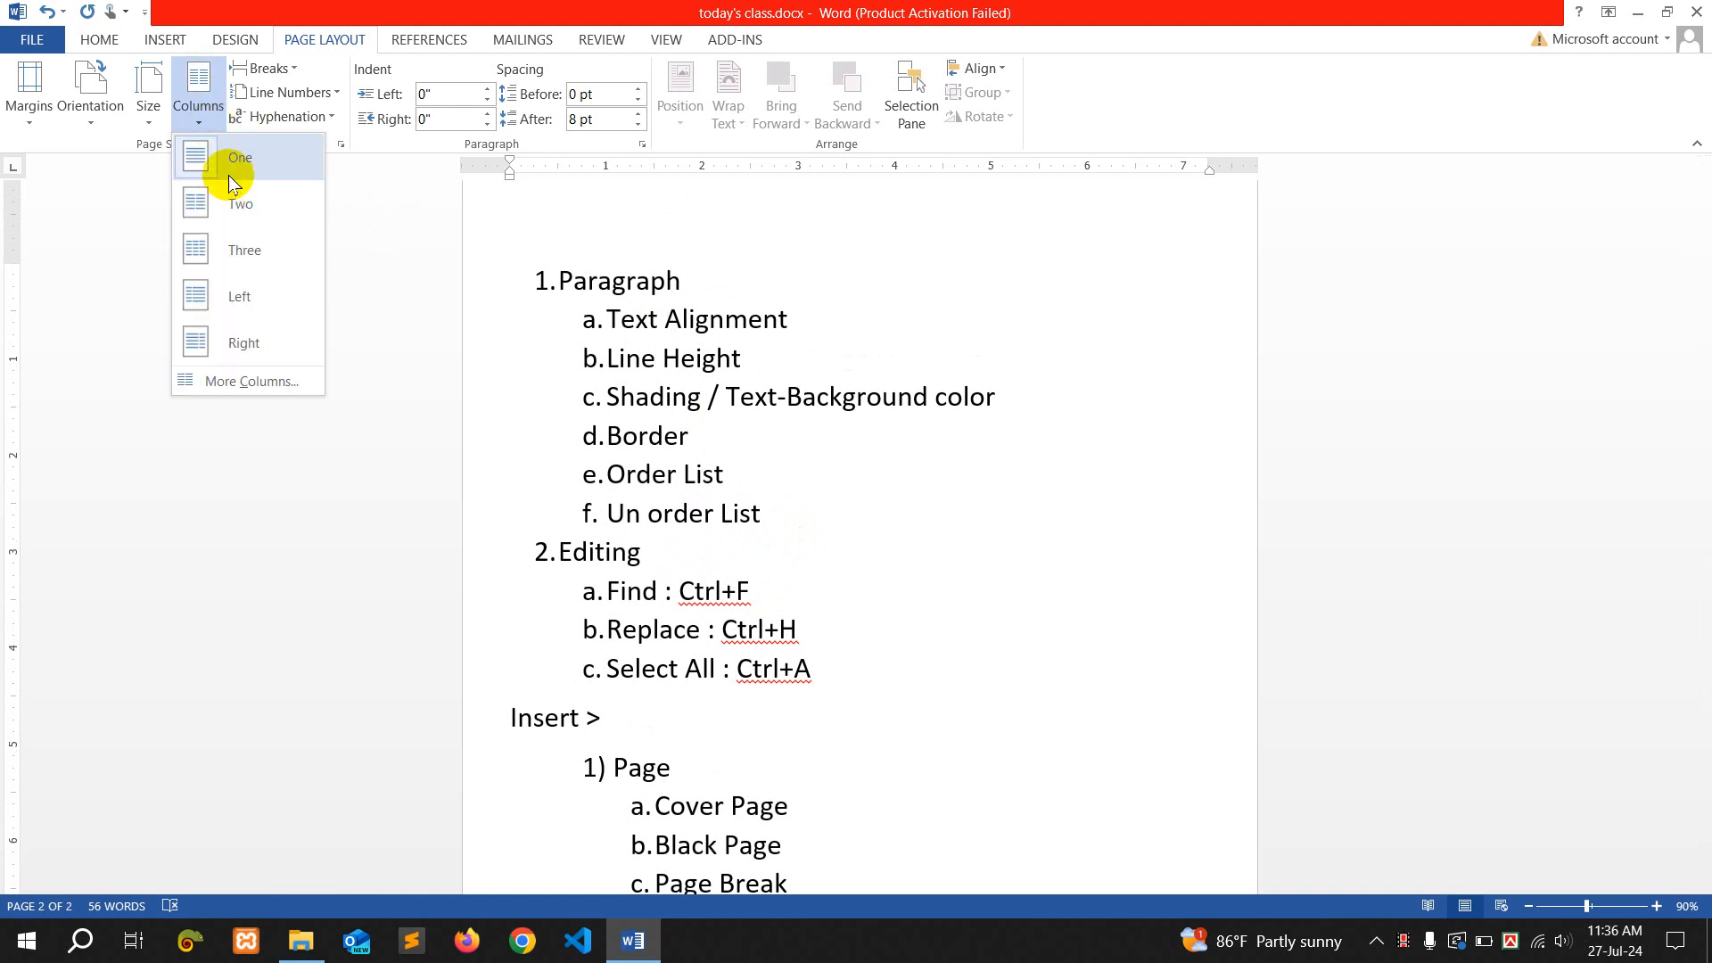
{"action": "left_click", "coordinate": [241, 207]}
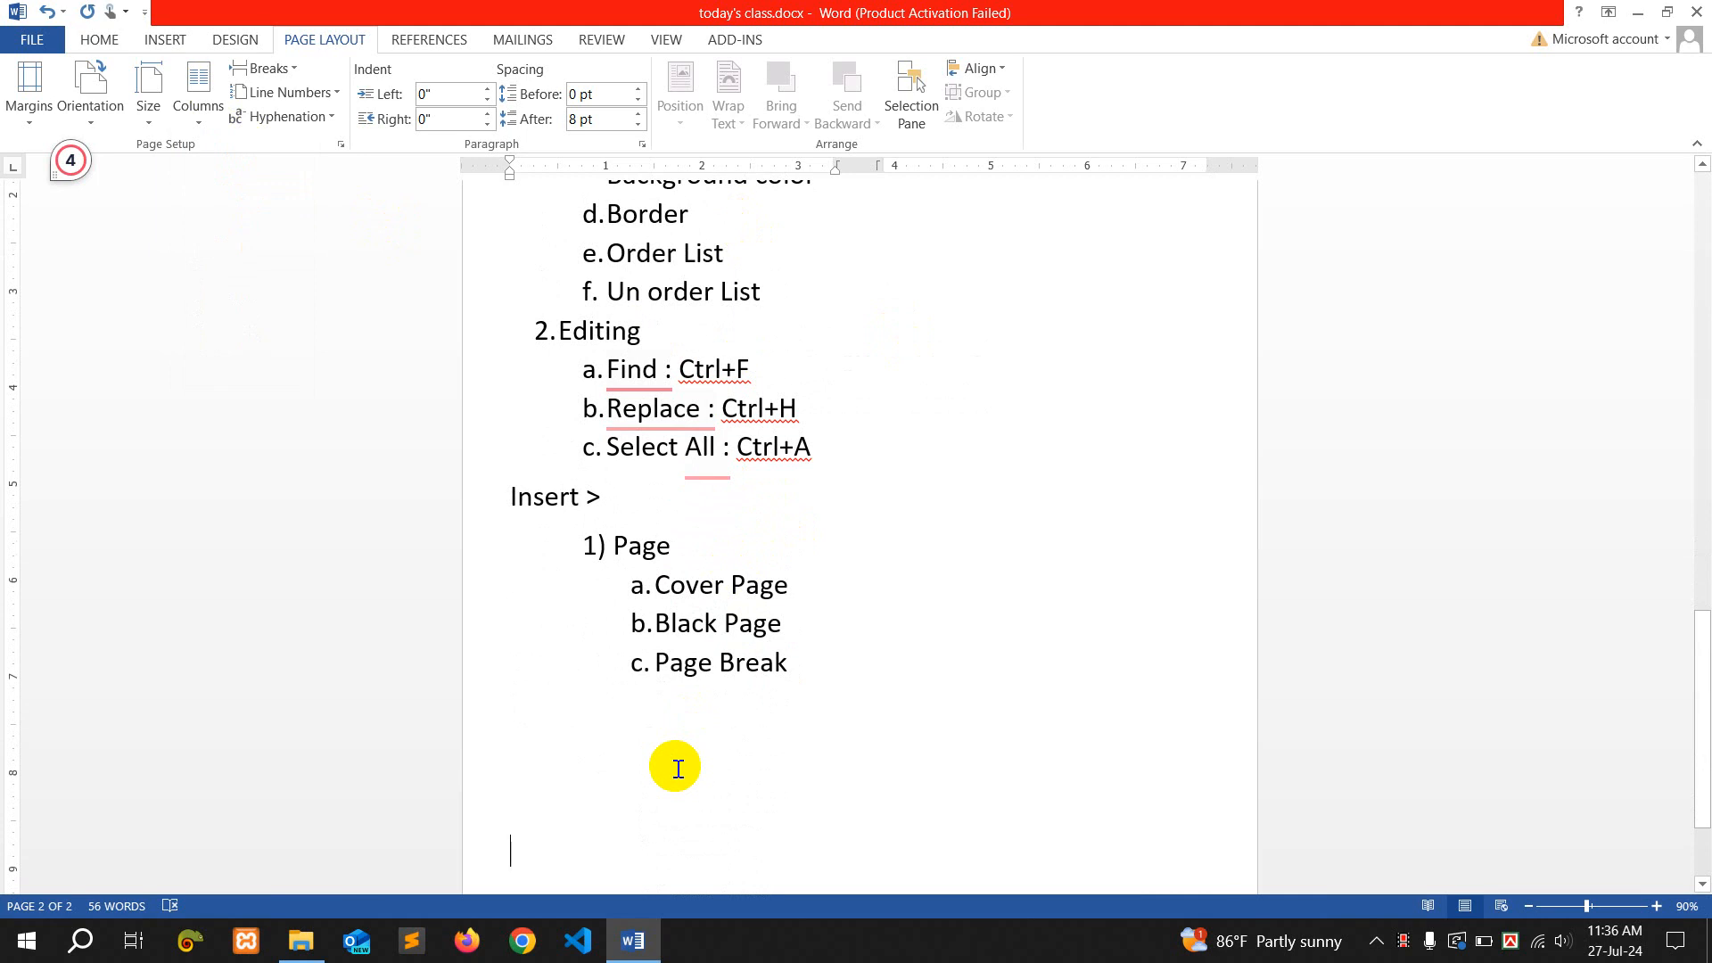
Generate sample paragraphs with =rand() below the class topic outline
{"action": "type", "text": "=rand()"}
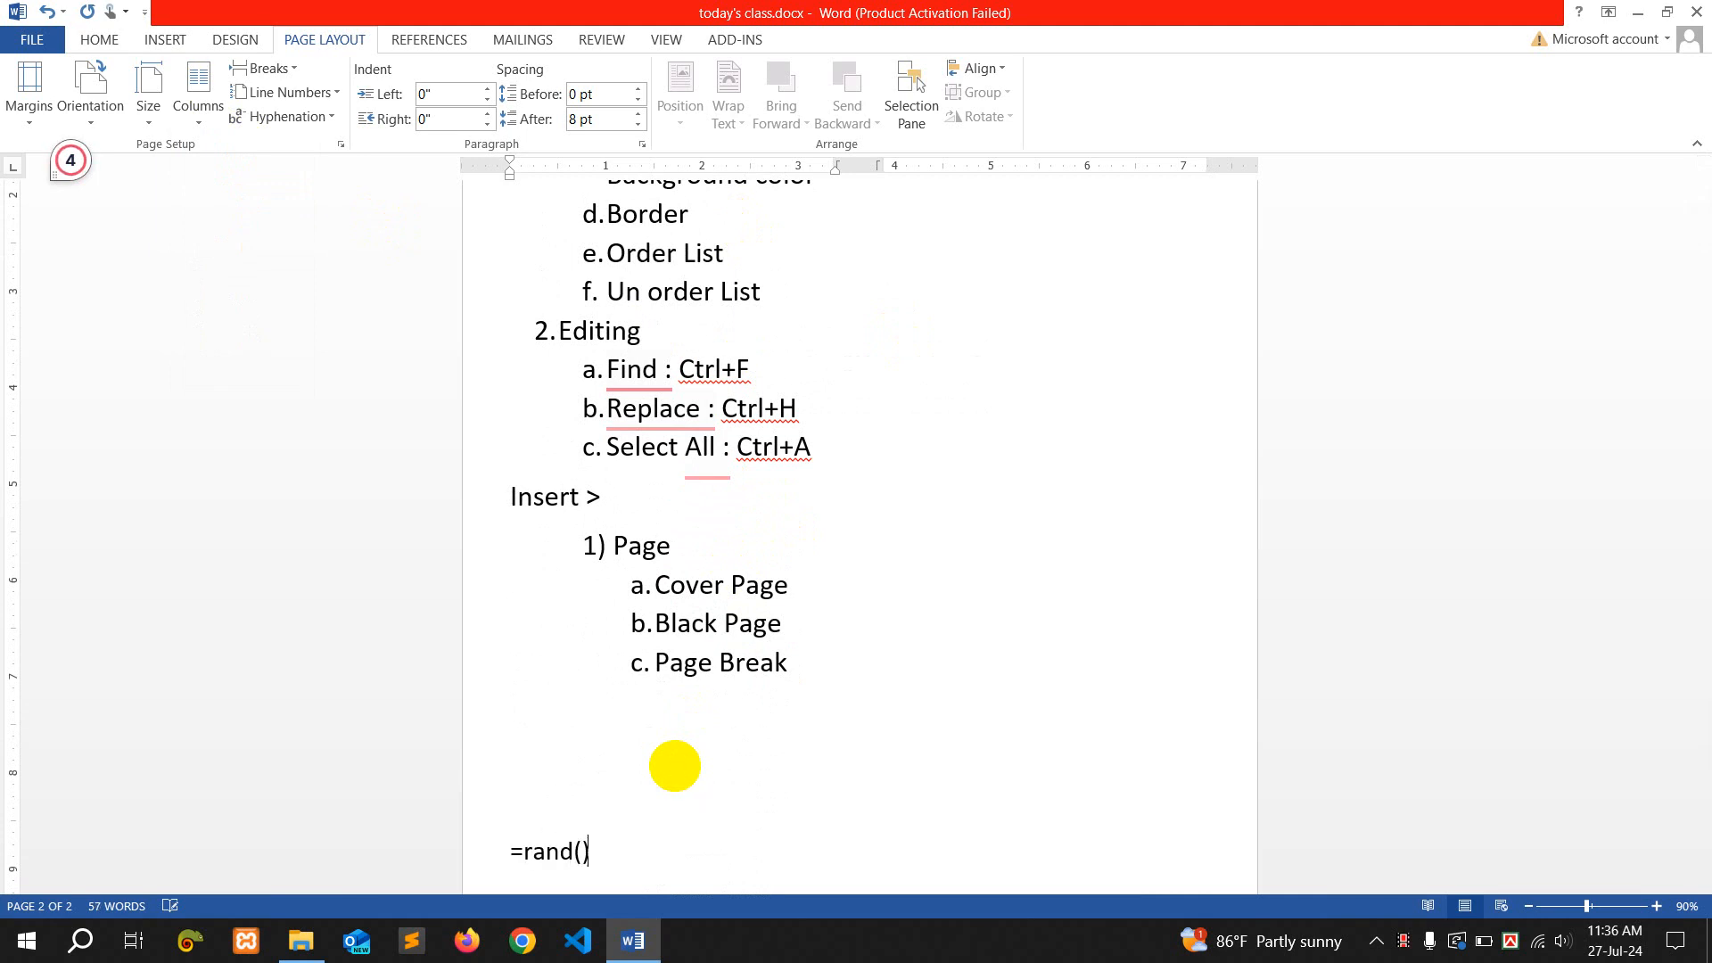
{"action": "key", "text": "Return"}
{"action": "scroll", "coordinate": [826, 688], "scroll_direction": "up", "scroll_amount": 10}
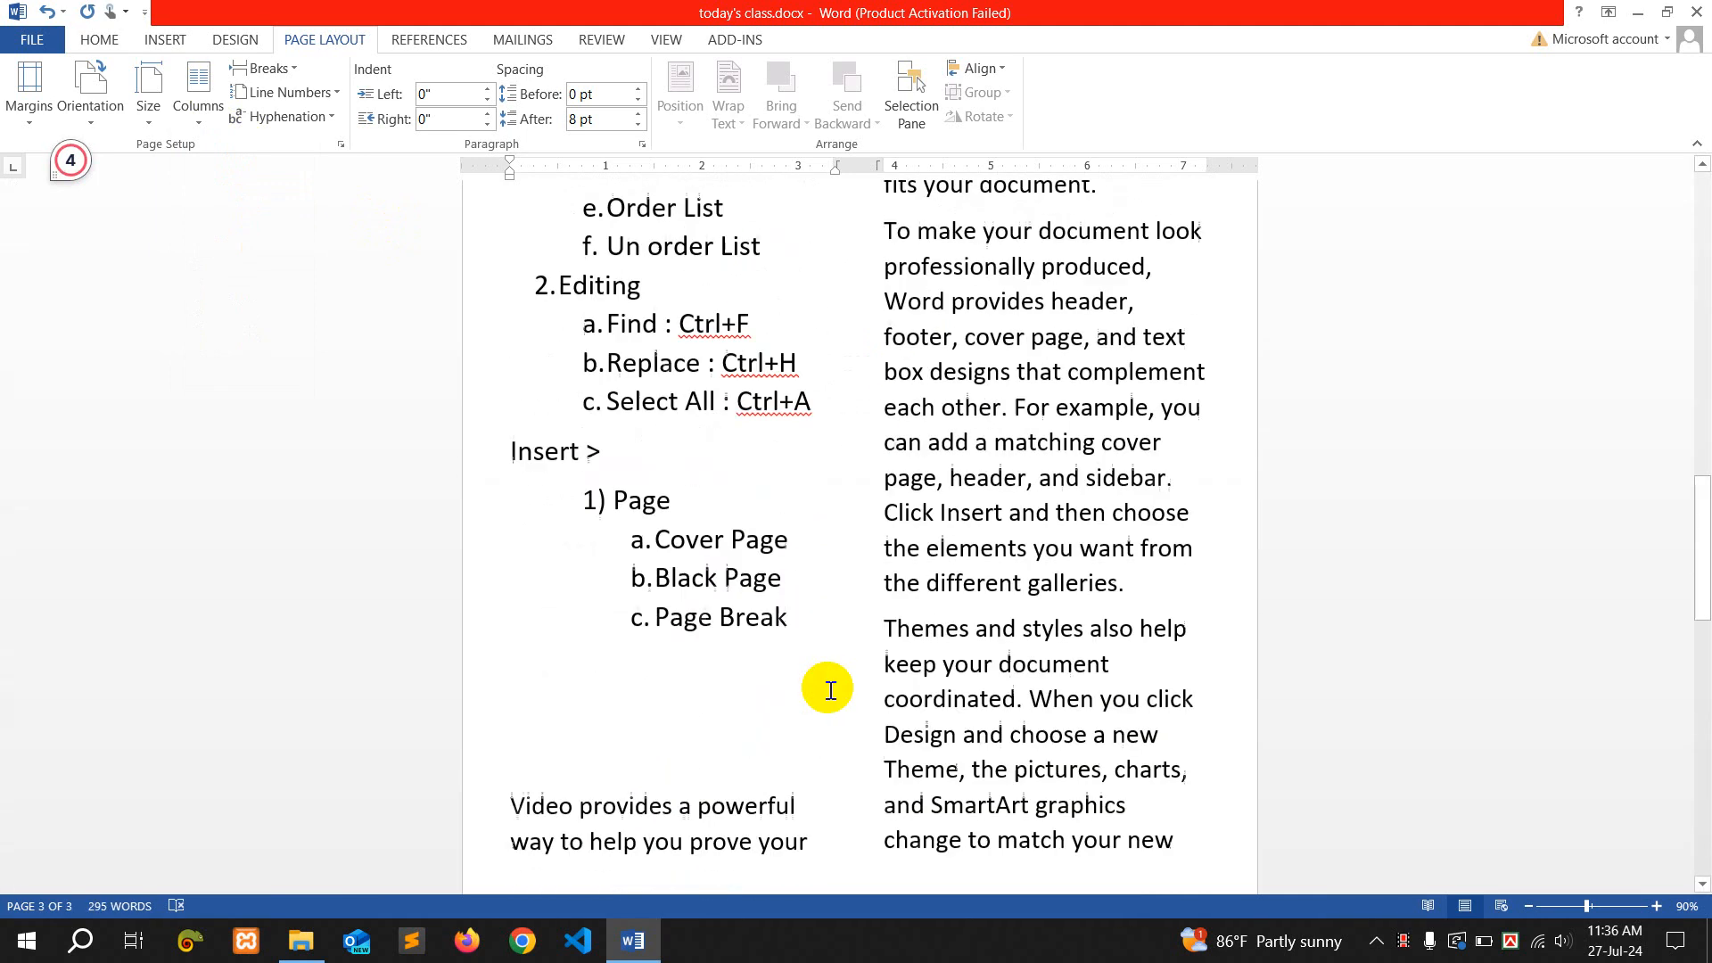
{"action": "scroll", "coordinate": [831, 691], "scroll_direction": "up", "scroll_amount": 1}
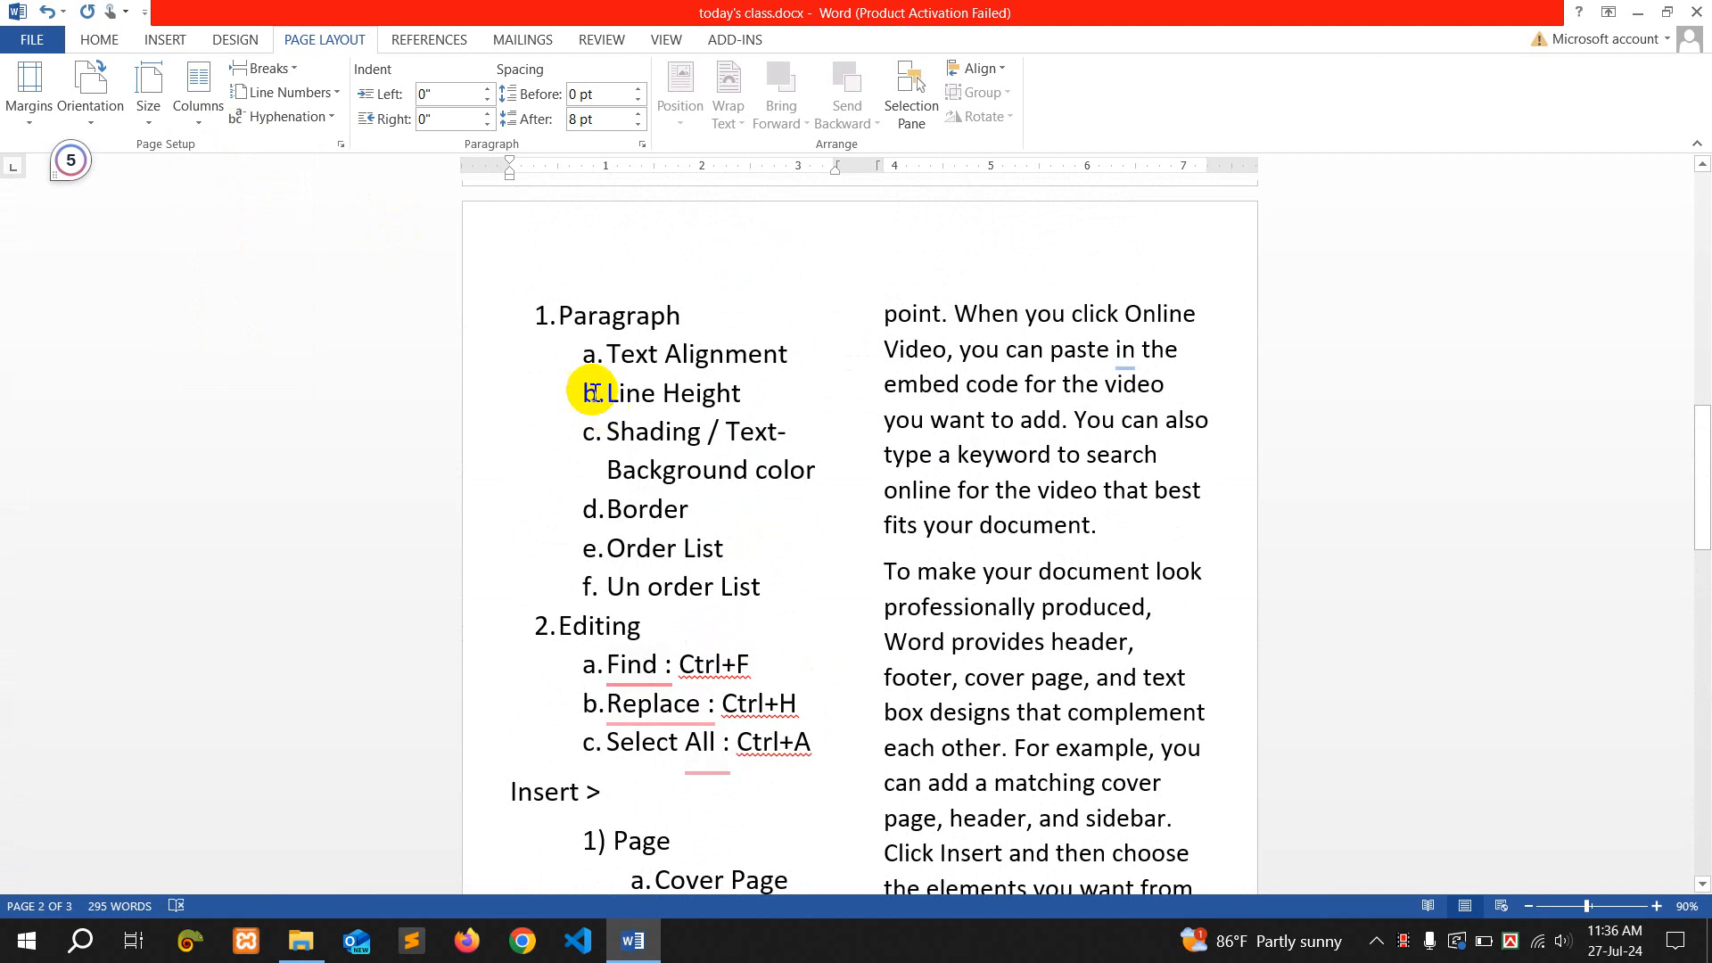
Check how the outline and sample text flow, and change the layout to three columns
{"action": "left_click", "coordinate": [694, 788]}
{"action": "scroll", "coordinate": [802, 784], "scroll_direction": "down", "scroll_amount": 3}
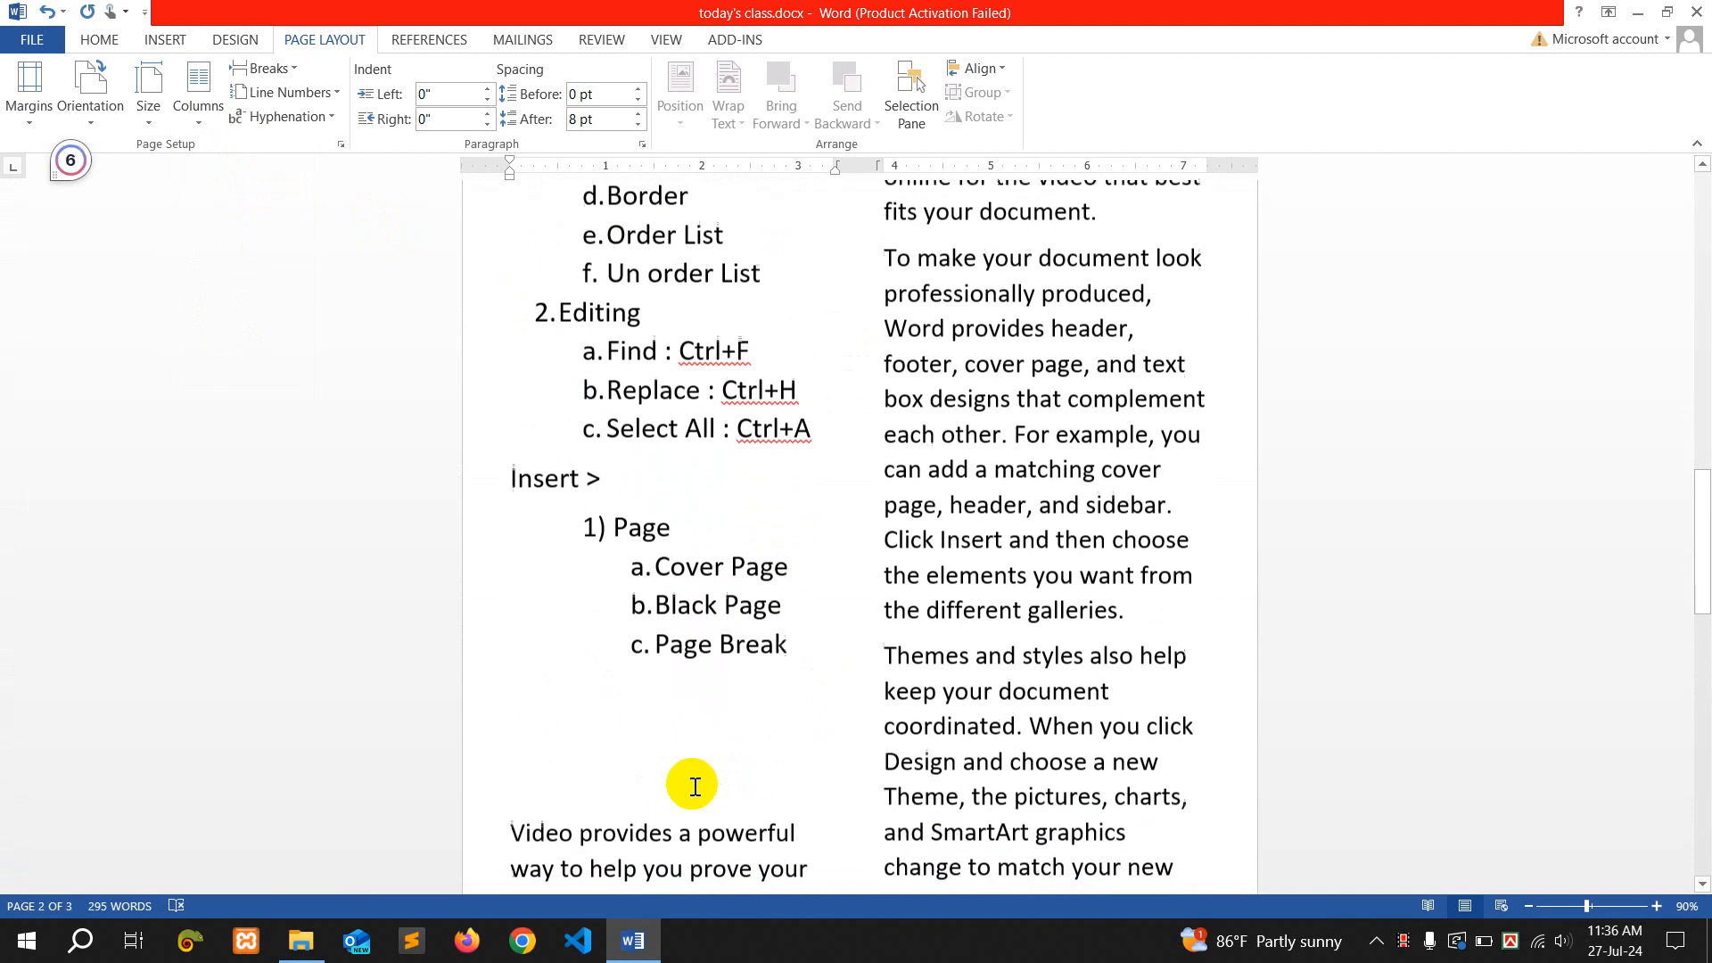
{"action": "scroll", "coordinate": [833, 806], "scroll_direction": "down", "scroll_amount": 2}
{"action": "scroll", "coordinate": [889, 660], "scroll_direction": "up", "scroll_amount": 6}
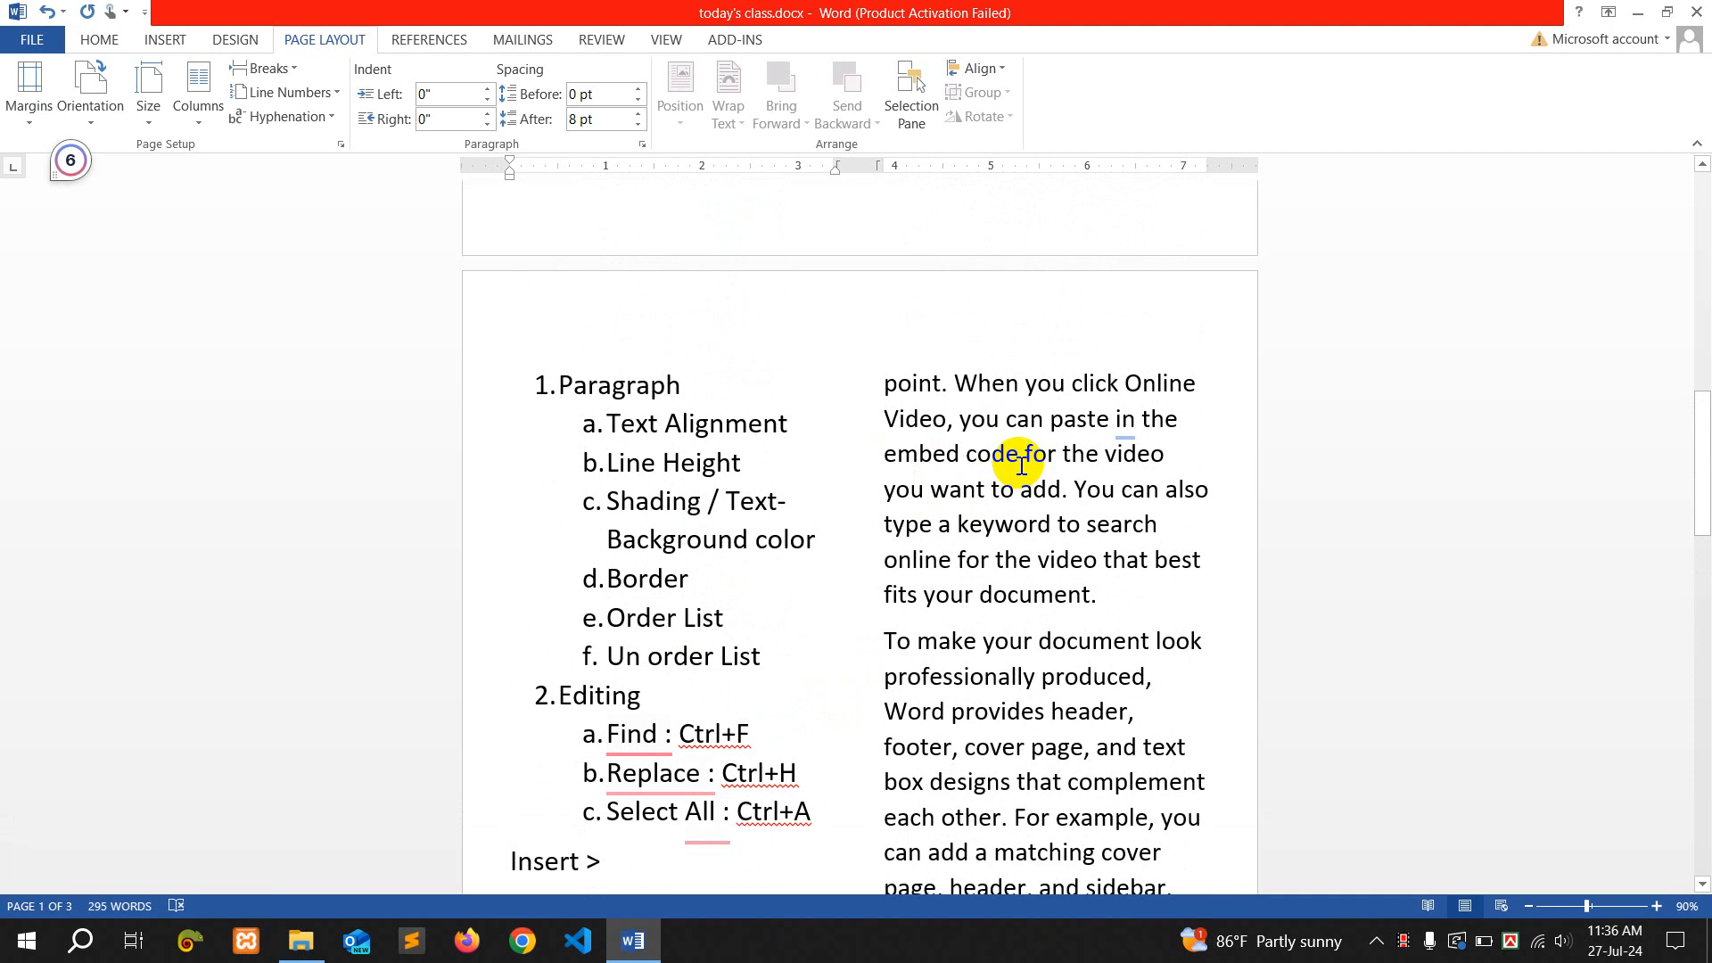
{"action": "left_click", "coordinate": [198, 114]}
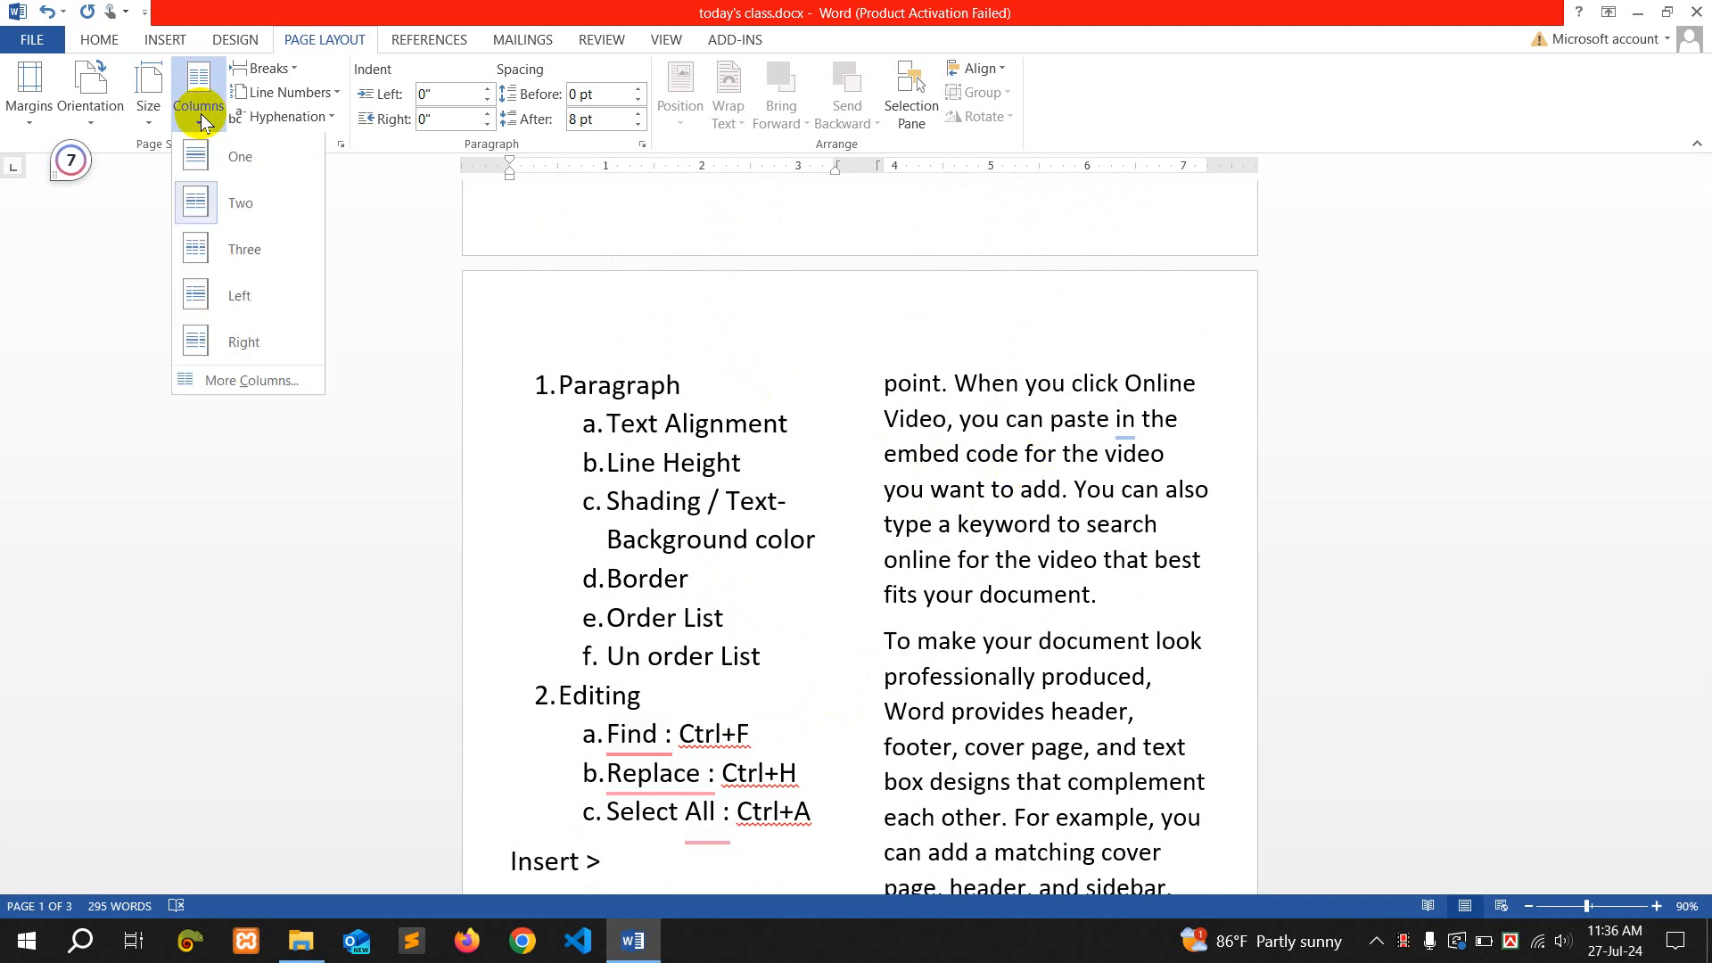
{"action": "left_click", "coordinate": [222, 250]}
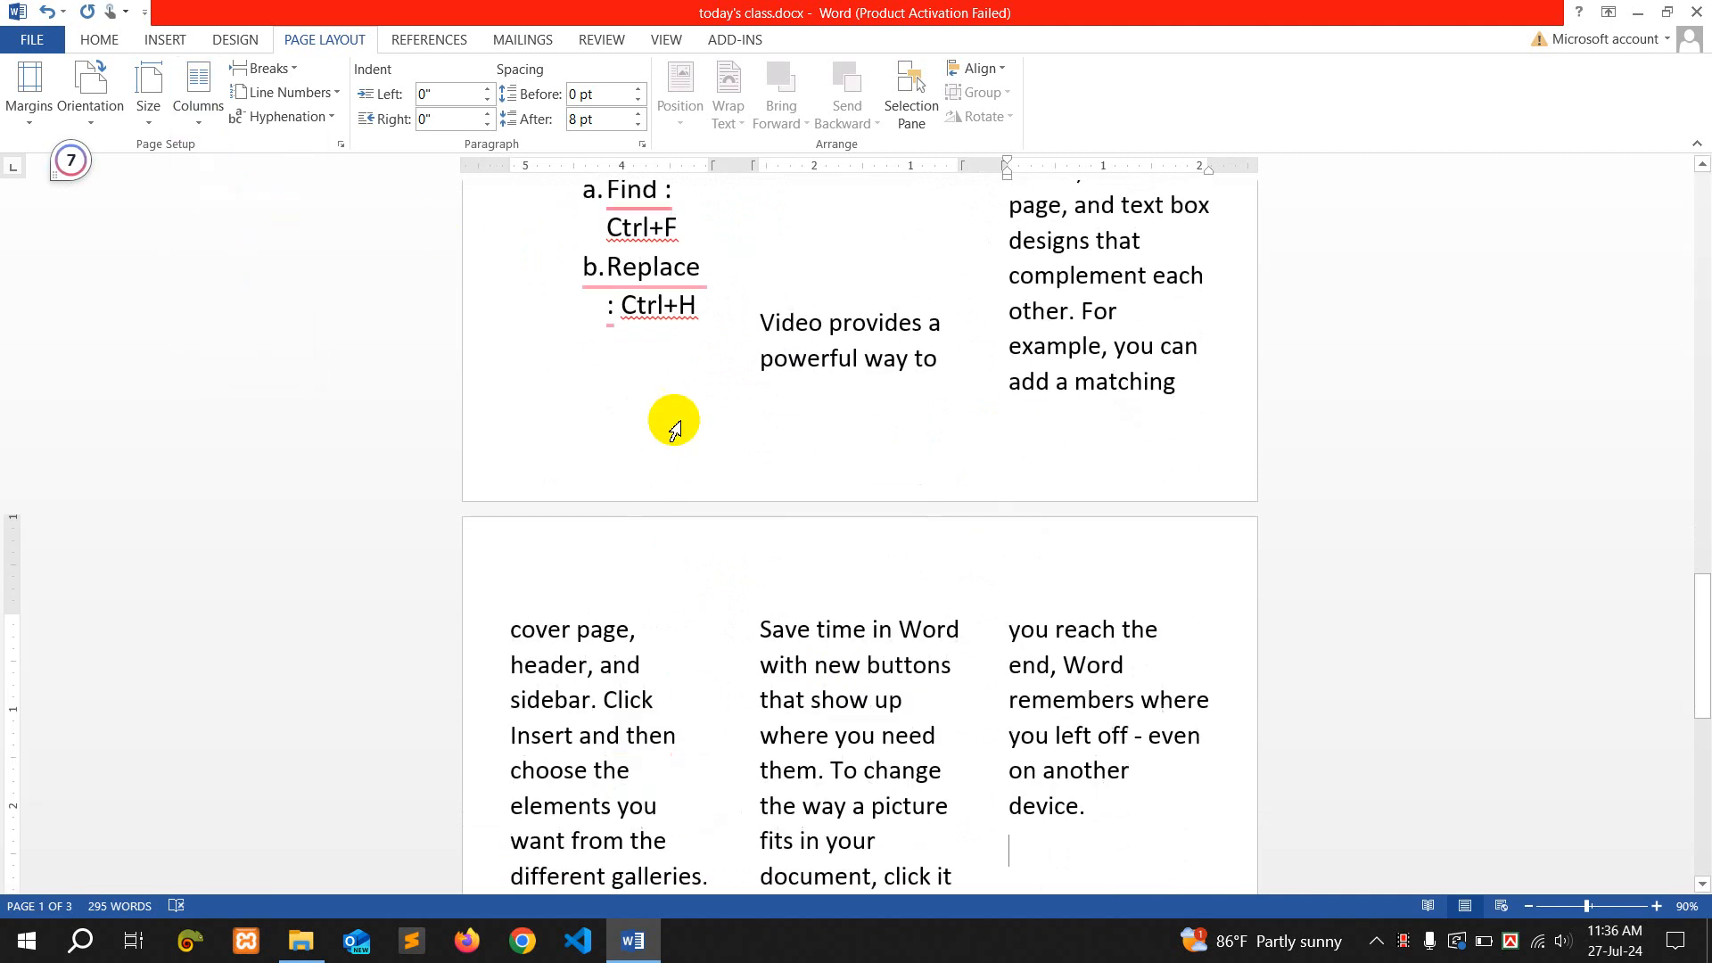
Change the text layout to the Left column preset and check how the sample paragraphs flow
{"action": "scroll", "coordinate": [677, 423], "scroll_direction": "up", "scroll_amount": 5}
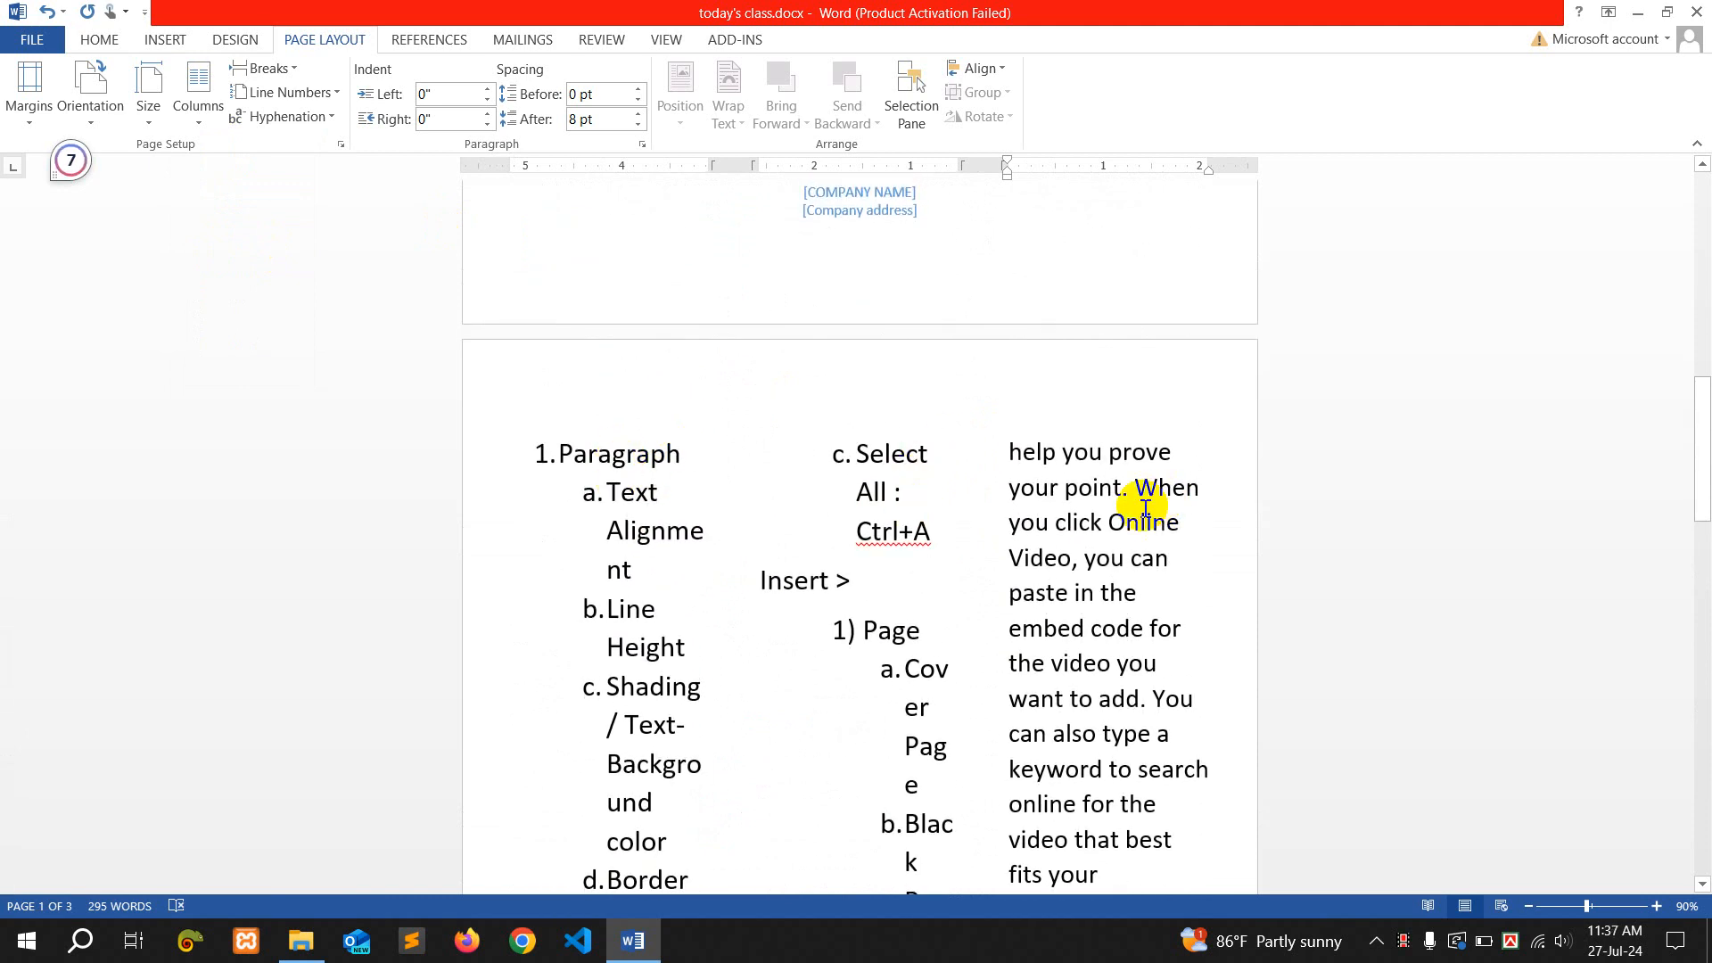
{"action": "left_click", "coordinate": [196, 98]}
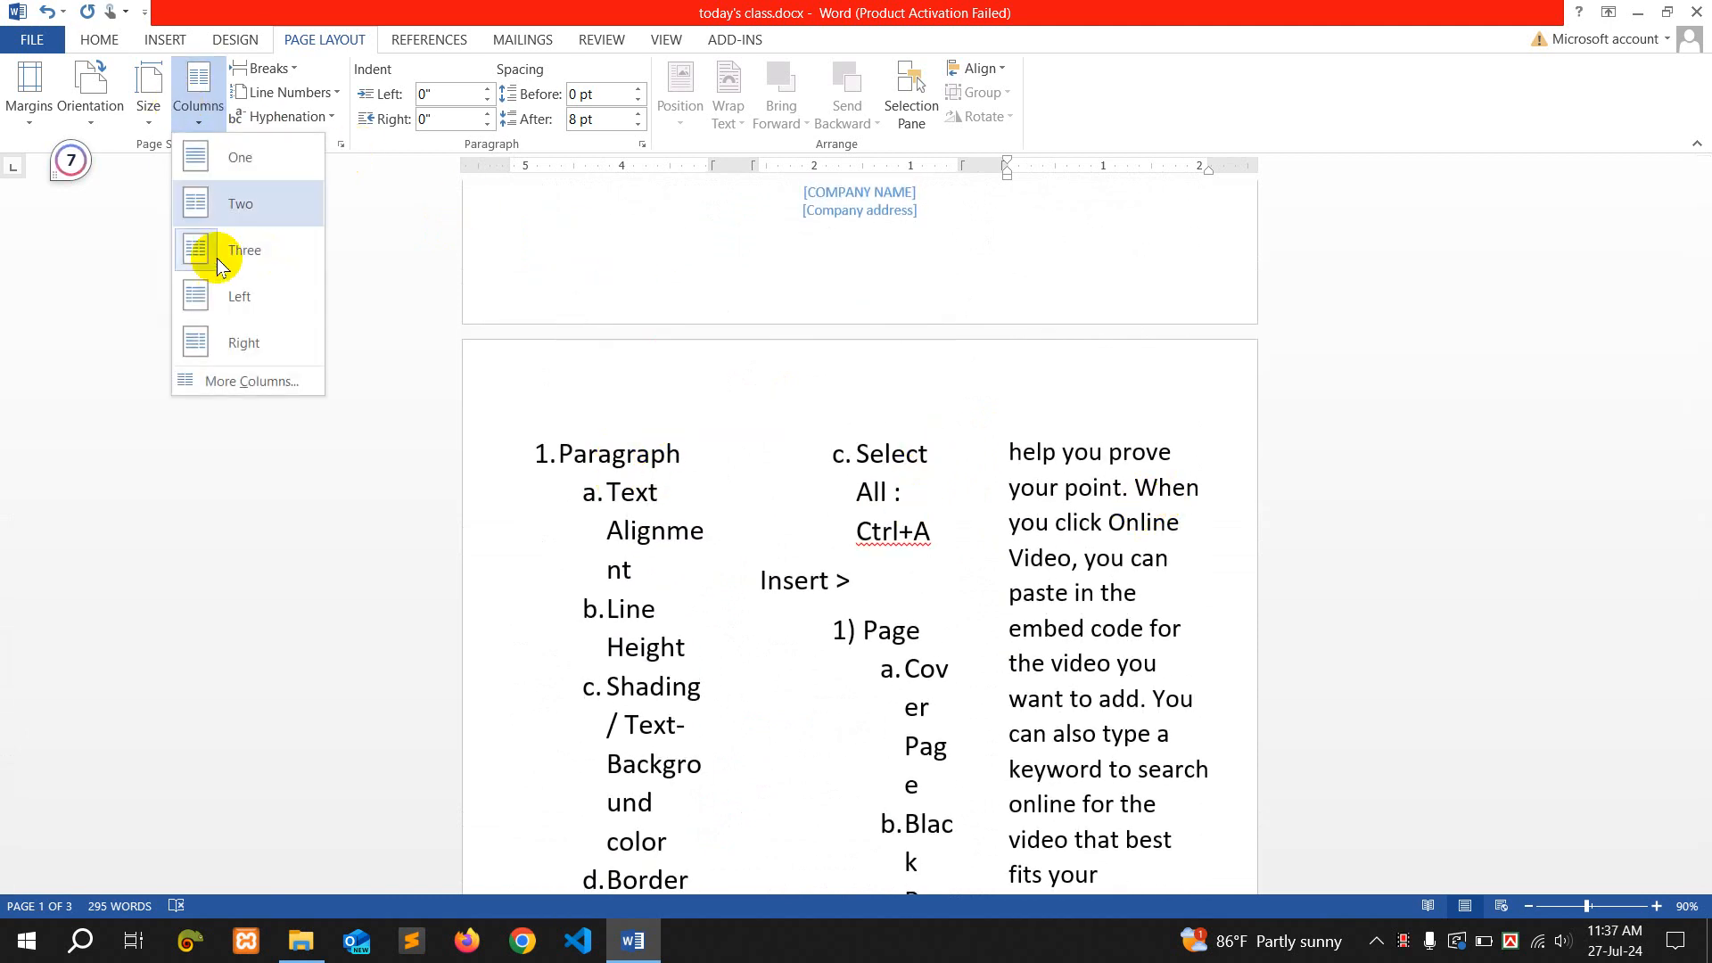
{"action": "left_click", "coordinate": [218, 294]}
{"action": "scroll", "coordinate": [562, 444], "scroll_direction": "down", "scroll_amount": 6}
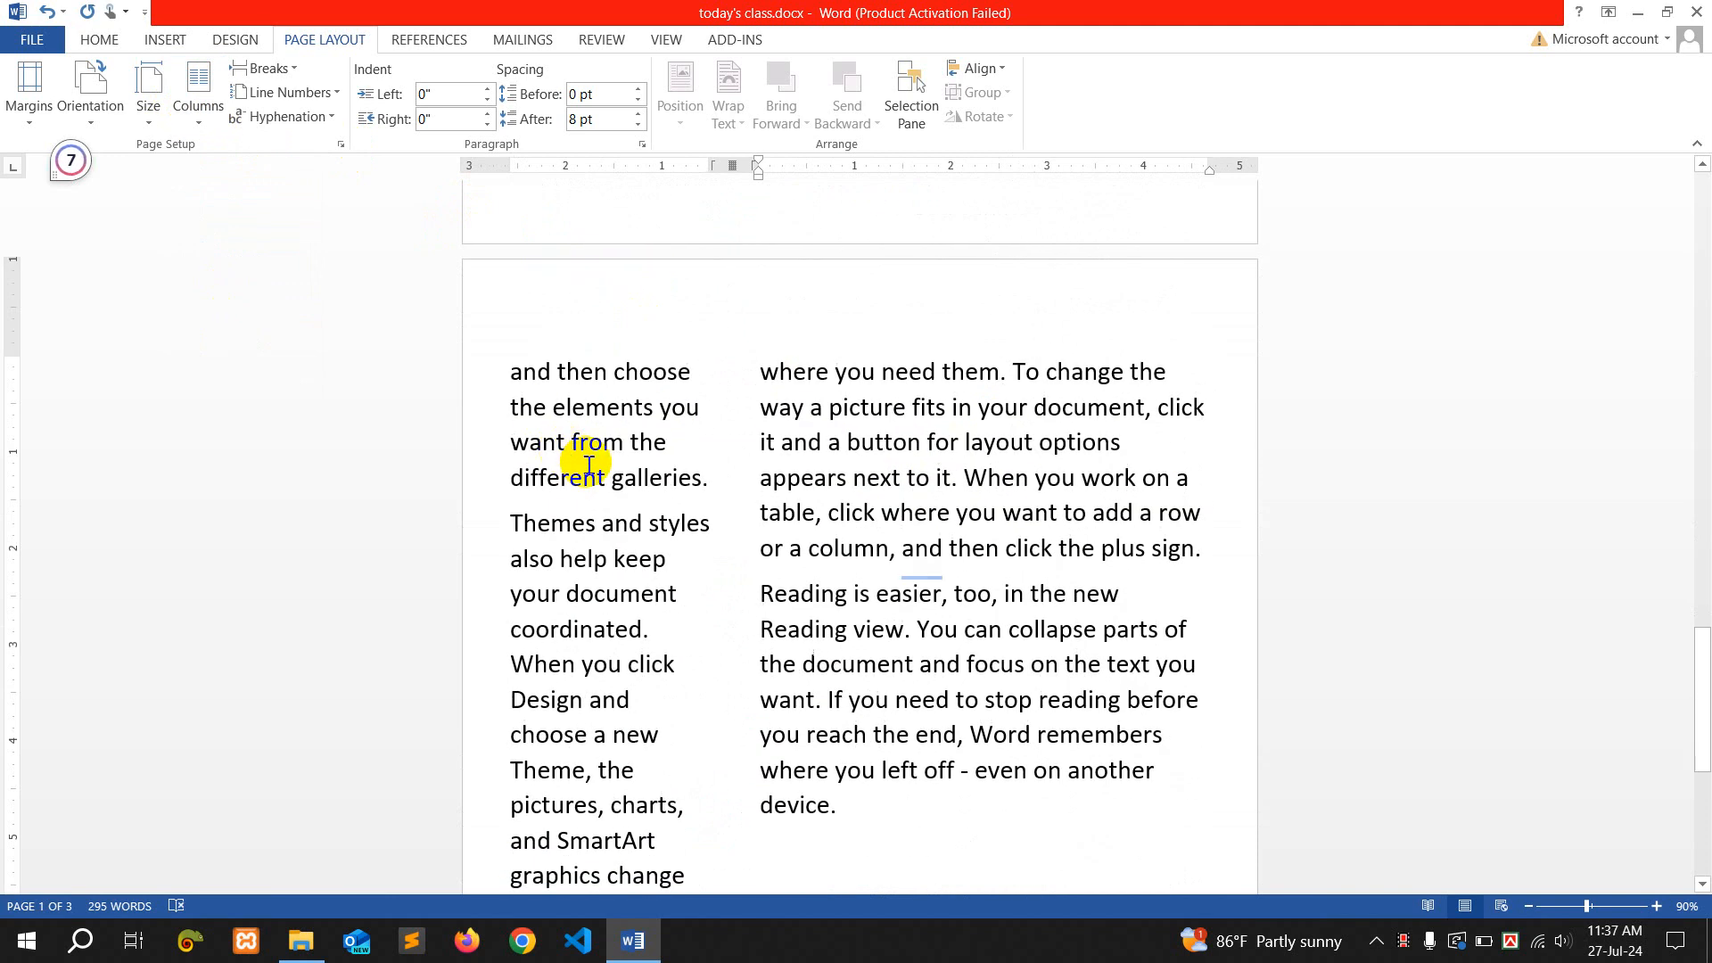
{"action": "left_click", "coordinate": [926, 441]}
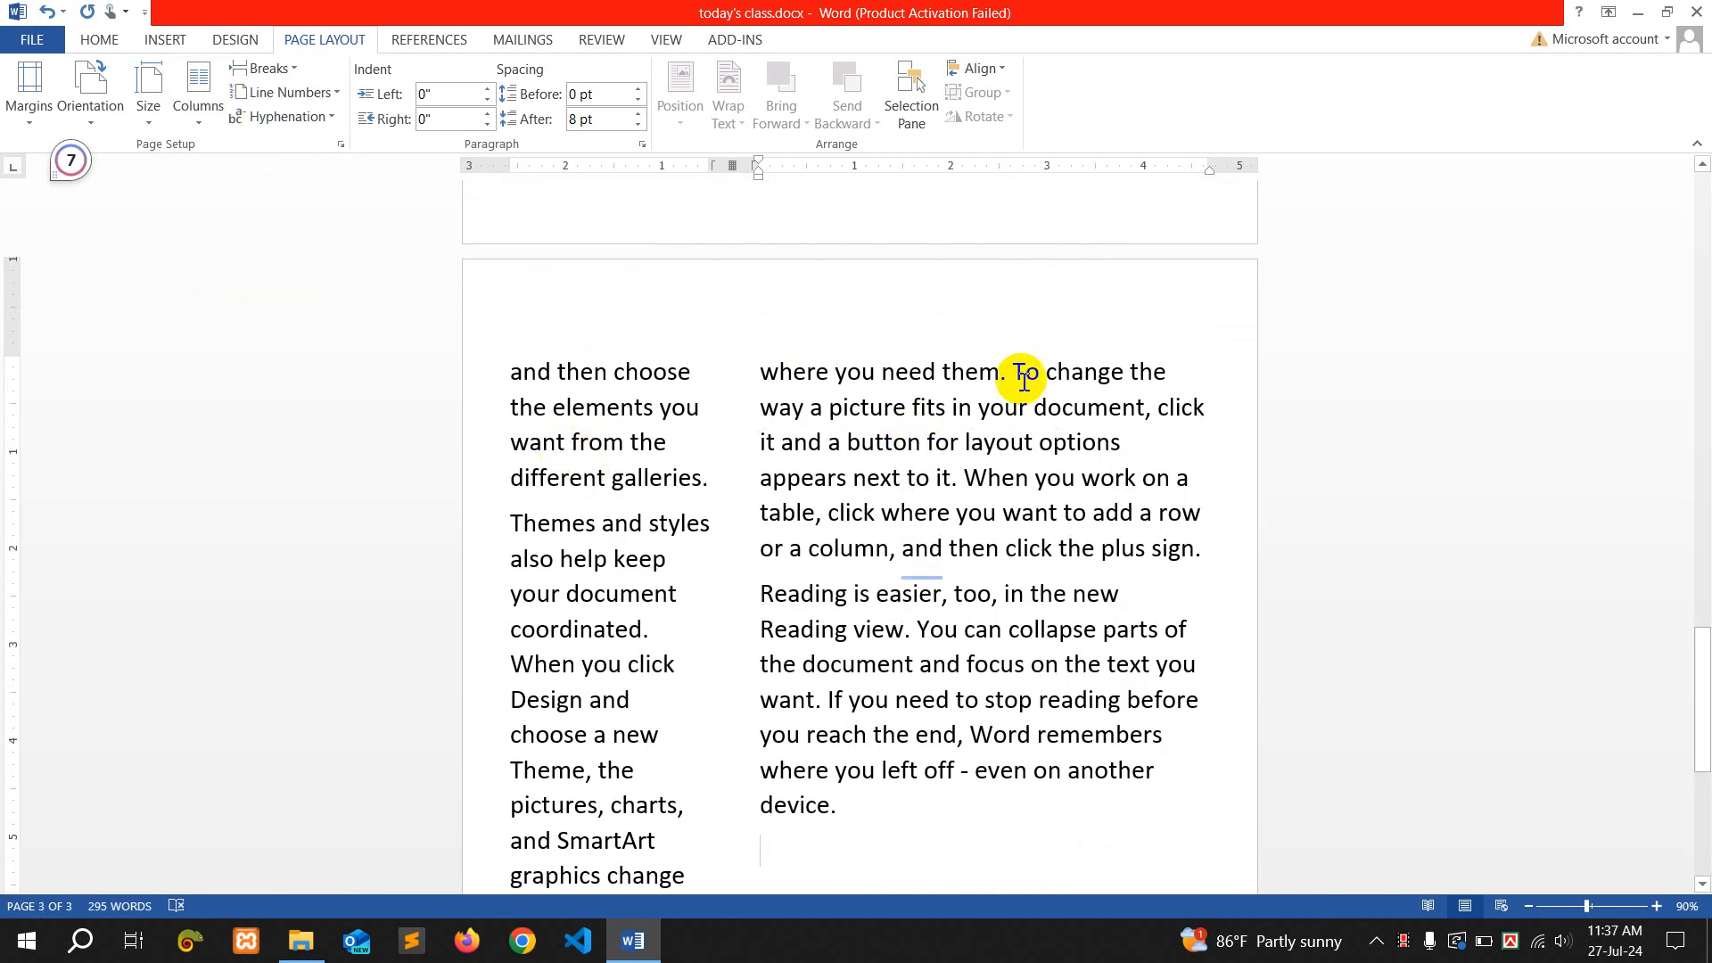
Switch the text layout to the Right column preset and review the outline and sample text
{"action": "left_click", "coordinate": [202, 122]}
{"action": "left_click", "coordinate": [217, 345]}
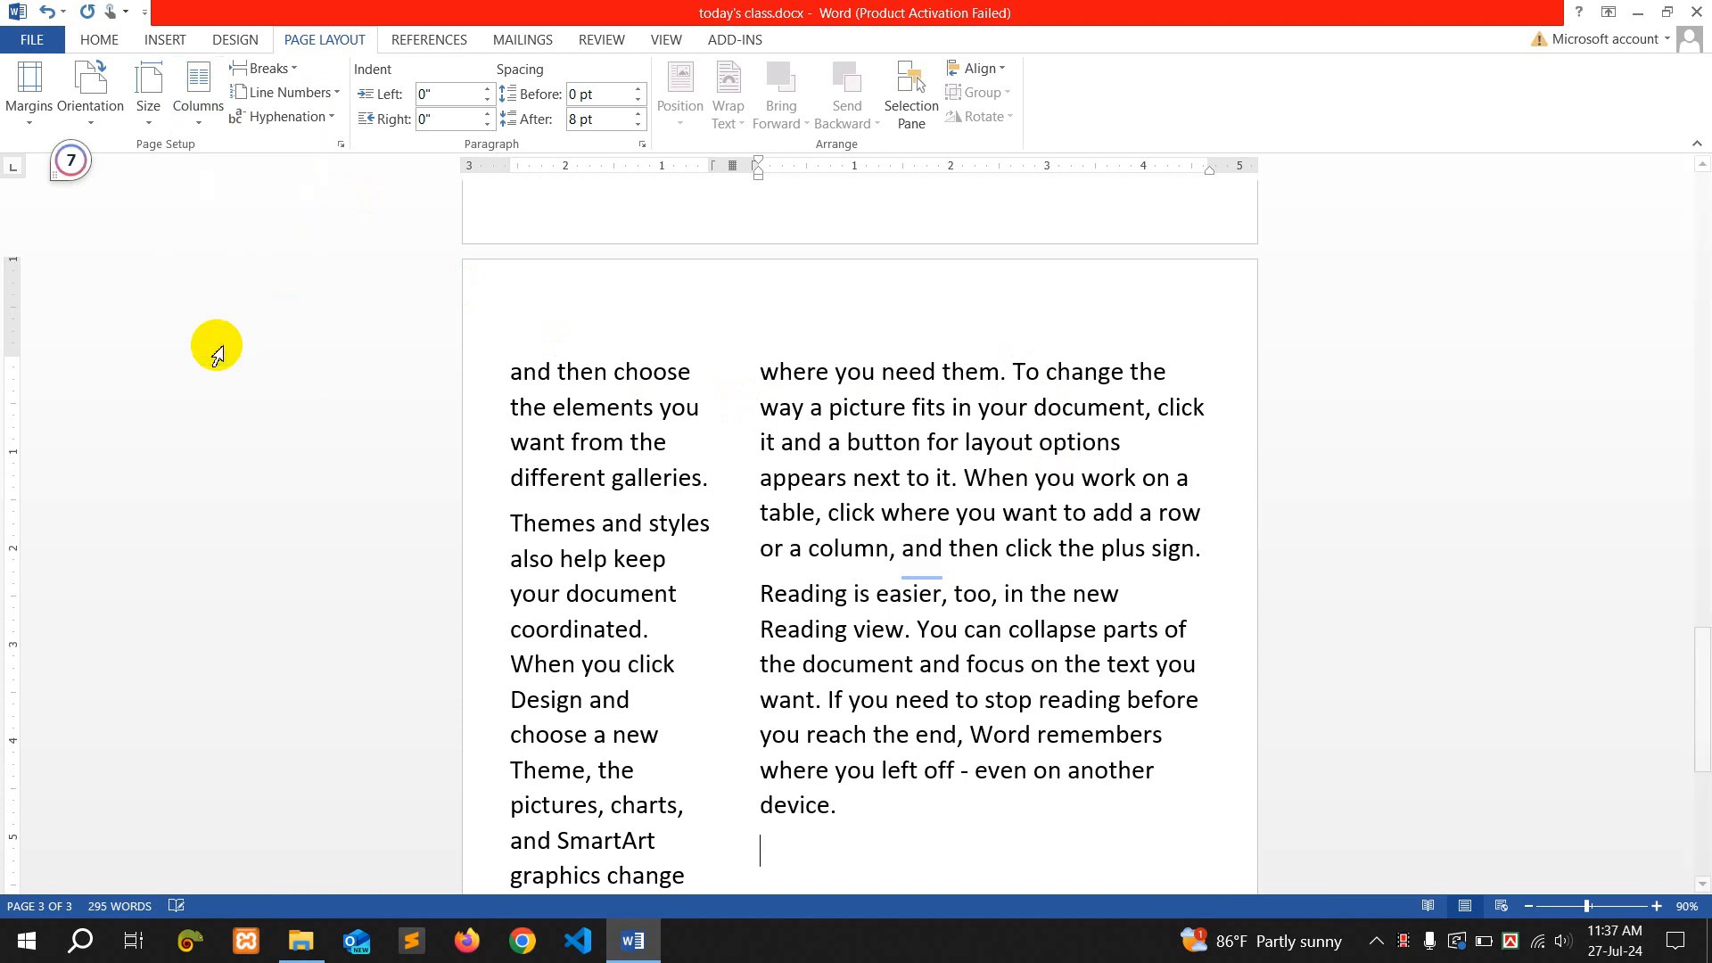
{"action": "scroll", "coordinate": [807, 444], "scroll_direction": "up", "scroll_amount": 8}
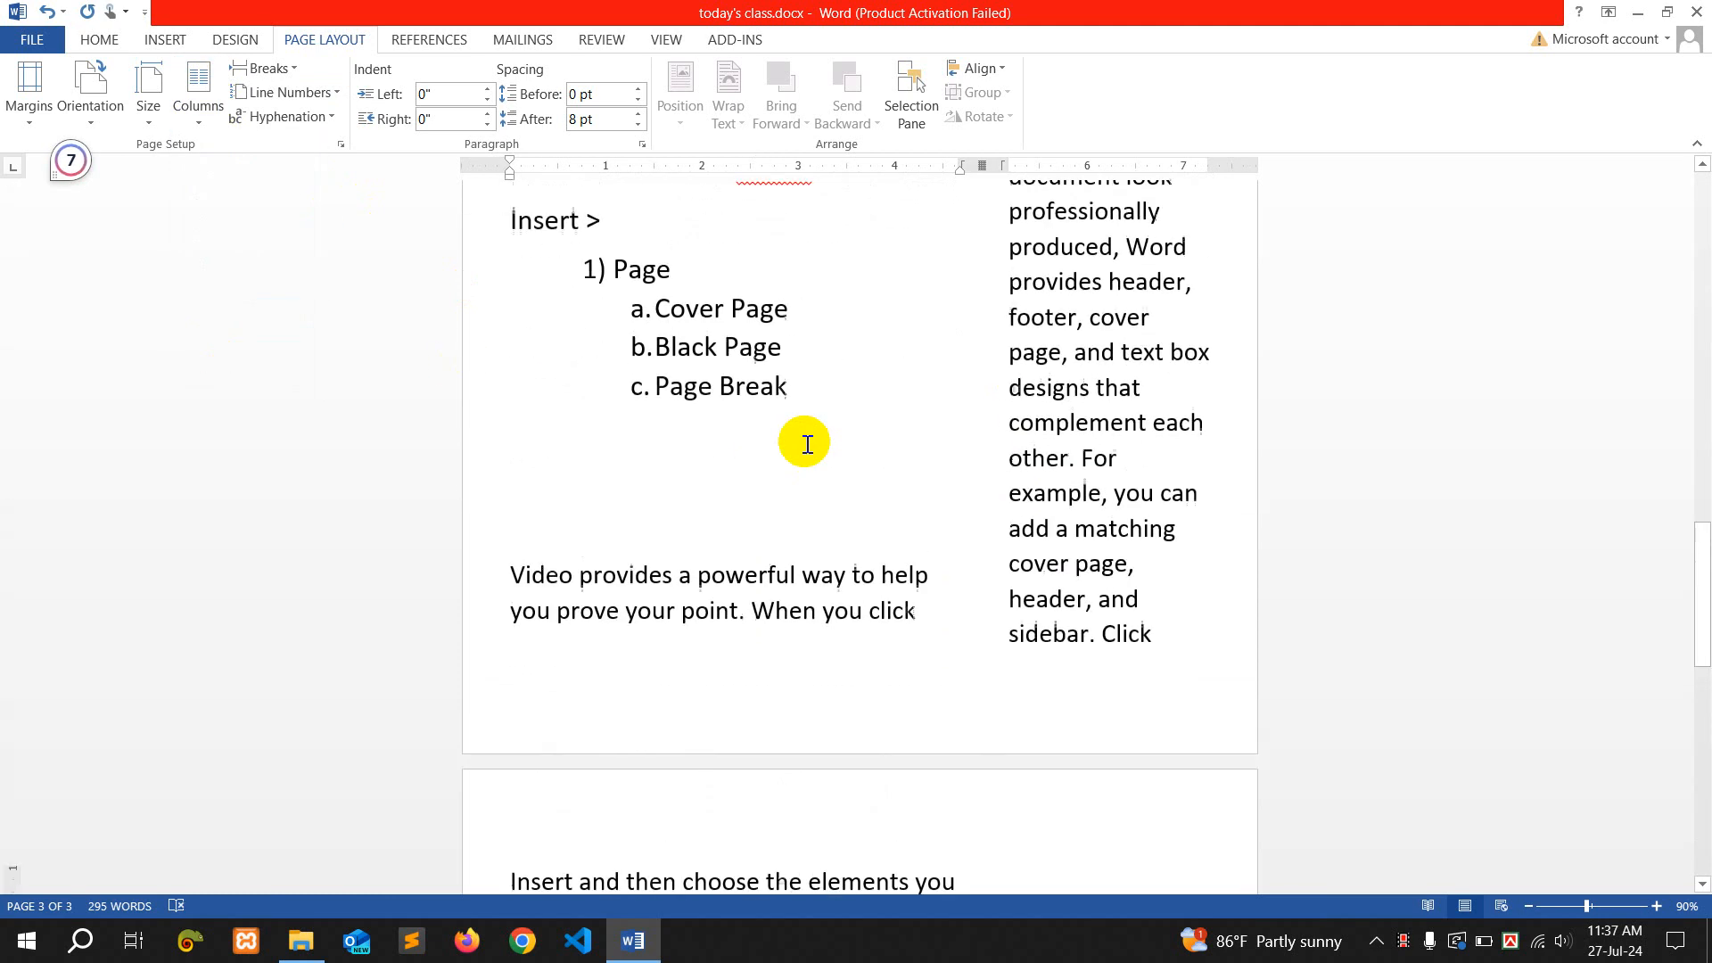
{"action": "scroll", "coordinate": [808, 444], "scroll_direction": "up", "scroll_amount": 10}
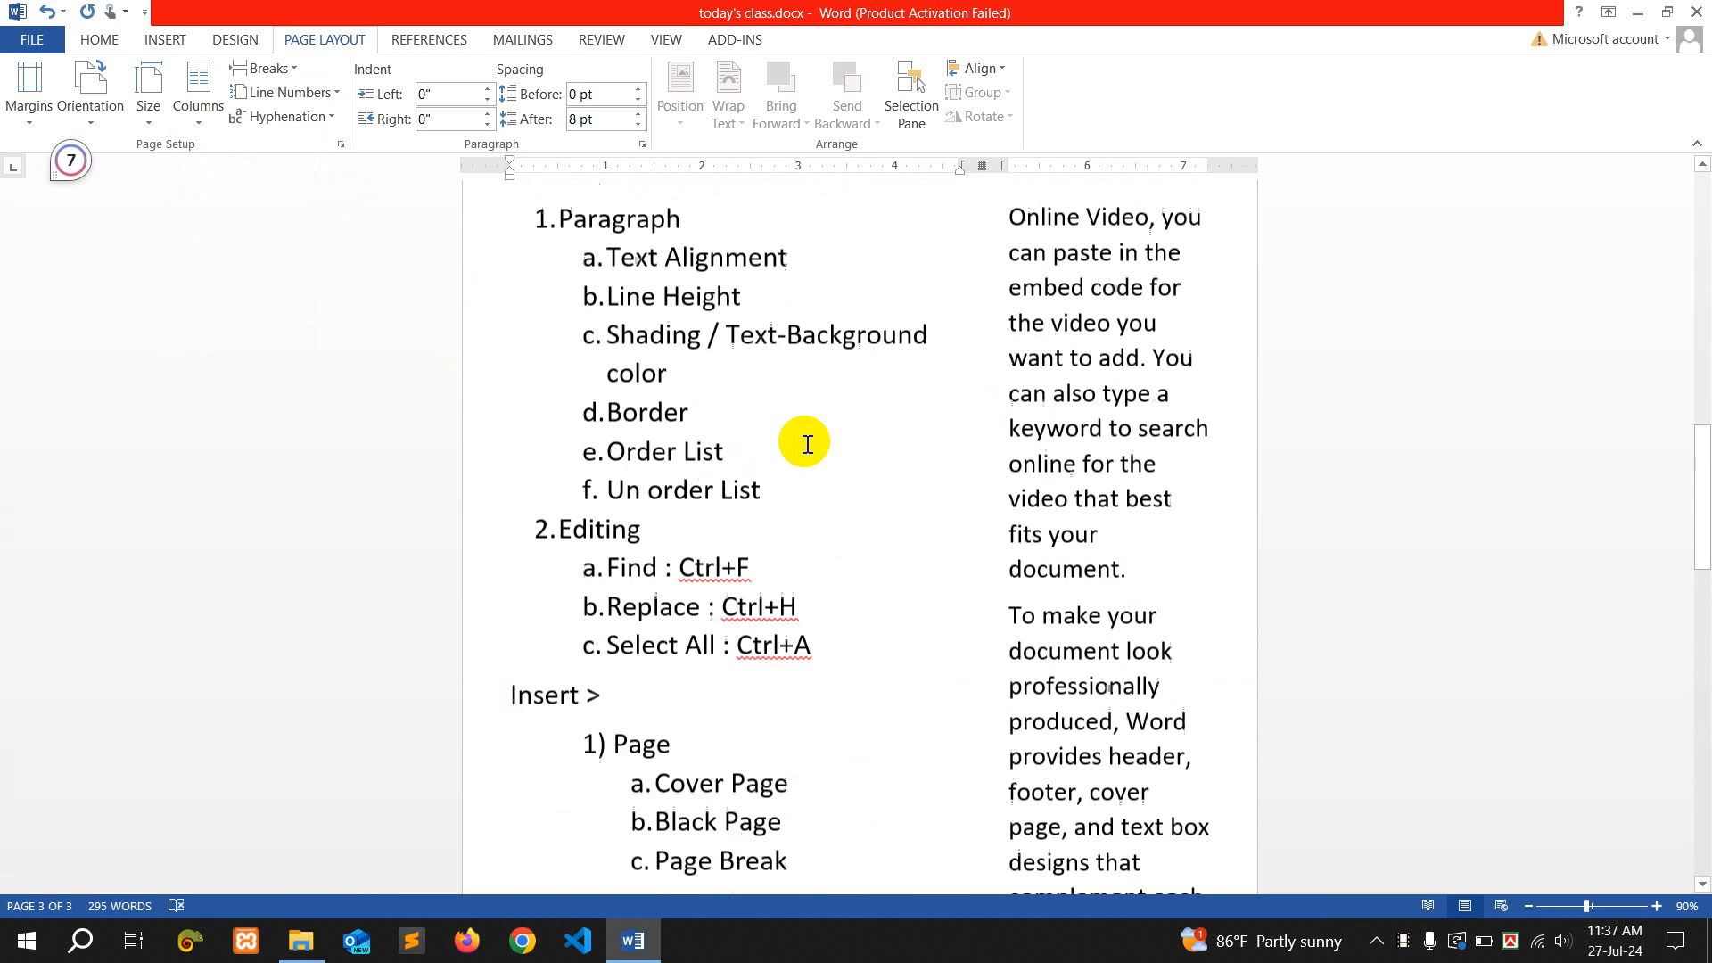
Return the document text to one column and check the pages
{"action": "left_click", "coordinate": [220, 98]}
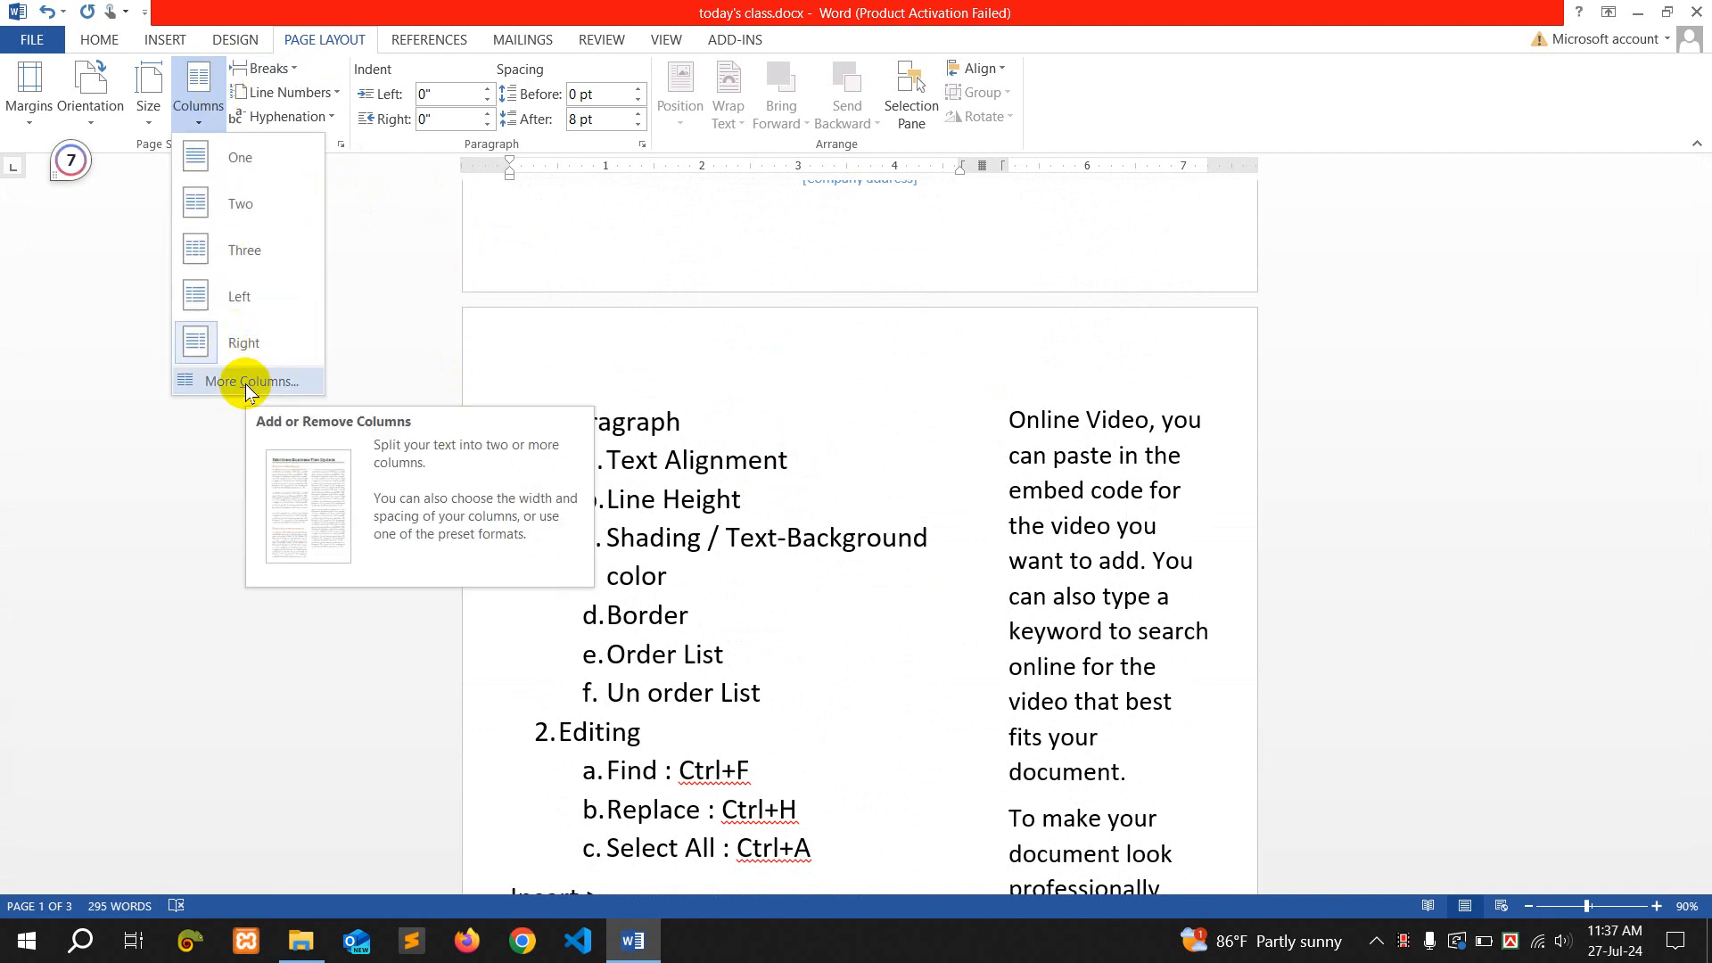
{"action": "left_click", "coordinate": [235, 169]}
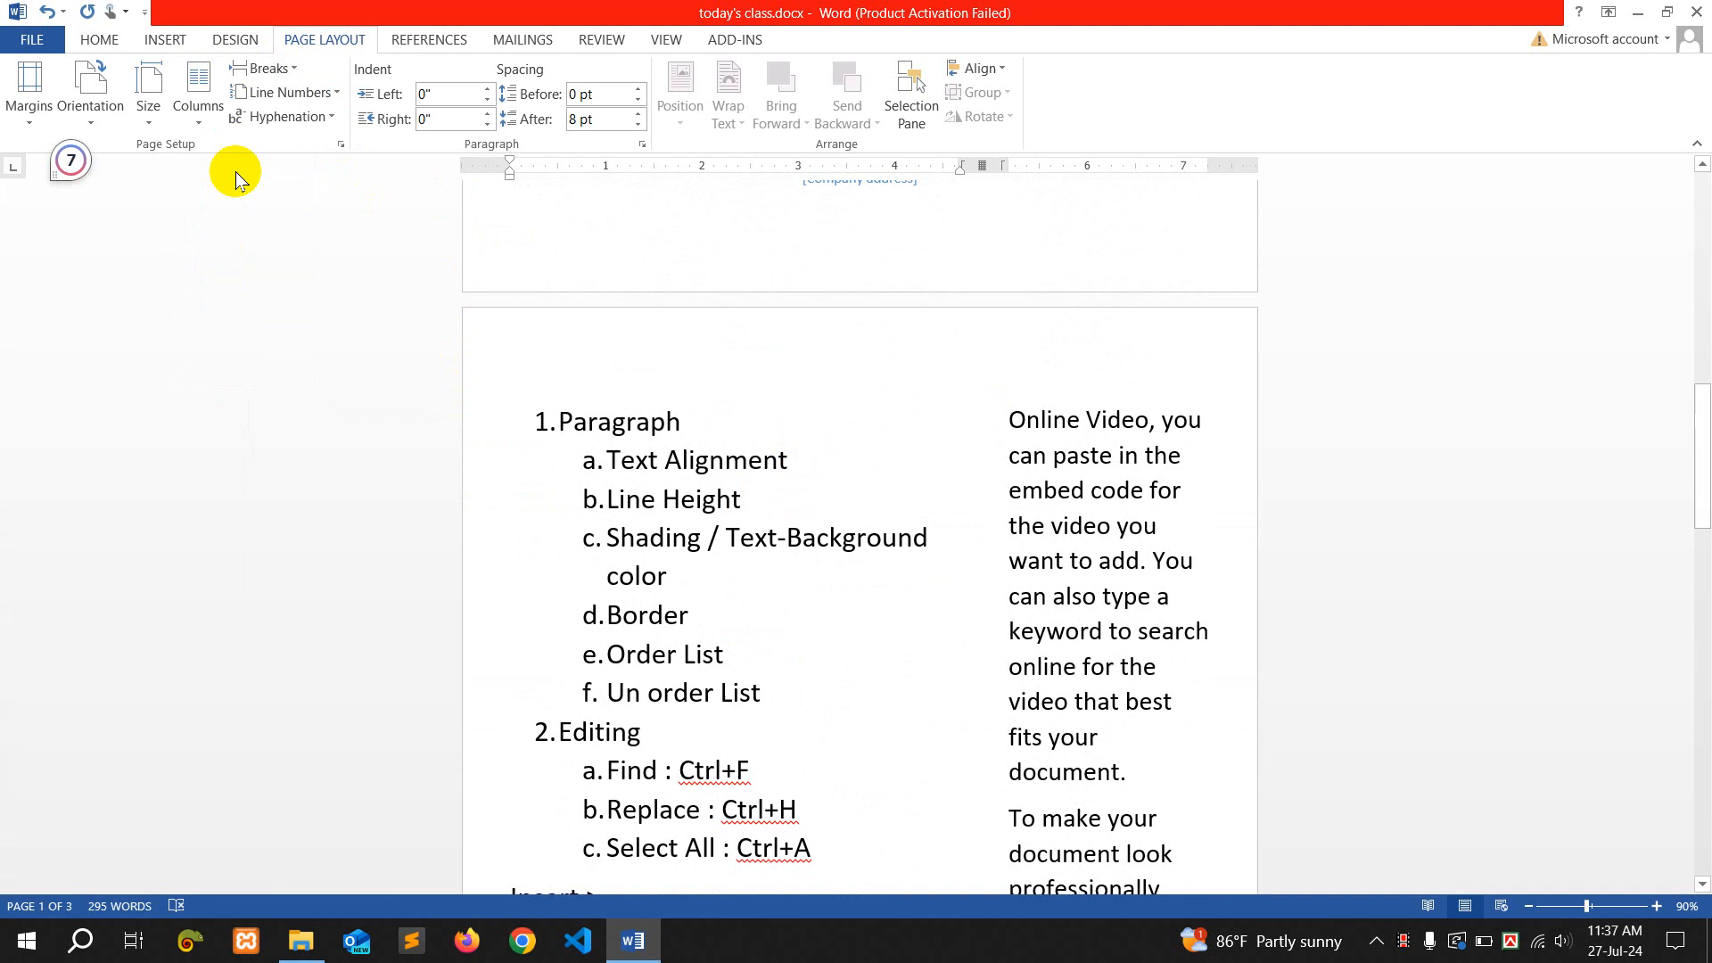
{"action": "scroll", "coordinate": [356, 252], "scroll_direction": "down", "scroll_amount": 10}
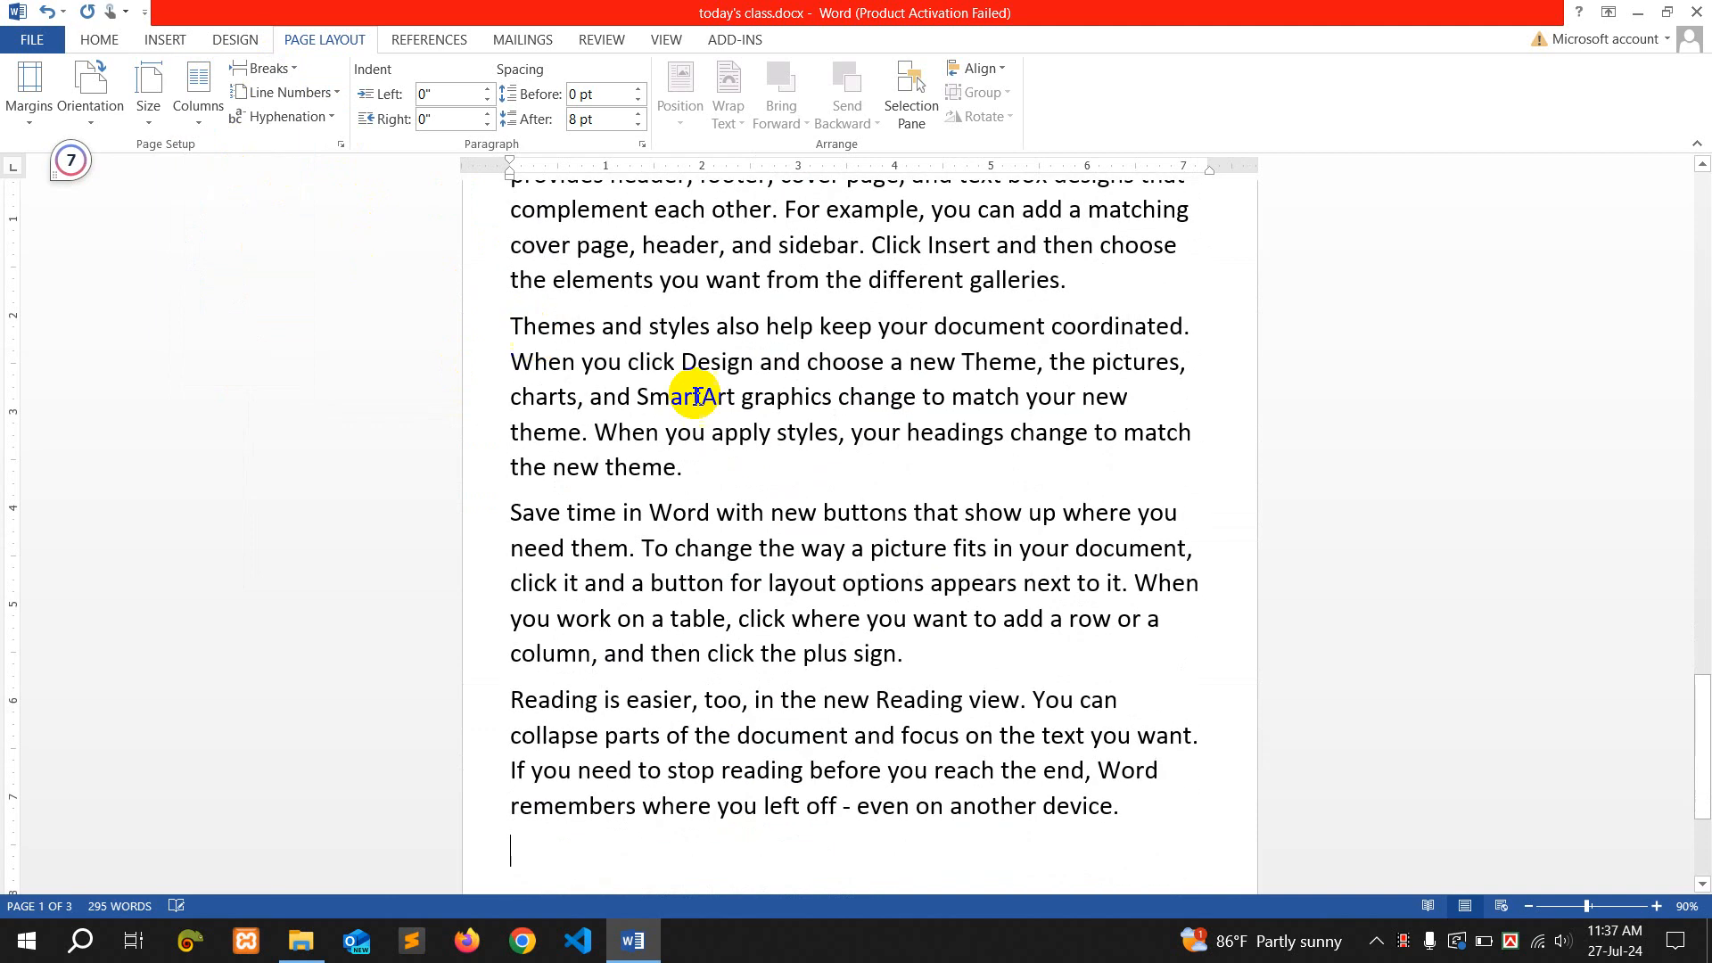
{"action": "scroll", "coordinate": [701, 399], "scroll_direction": "up", "scroll_amount": 3}
{"action": "scroll", "coordinate": [702, 399], "scroll_direction": "up", "scroll_amount": 5}
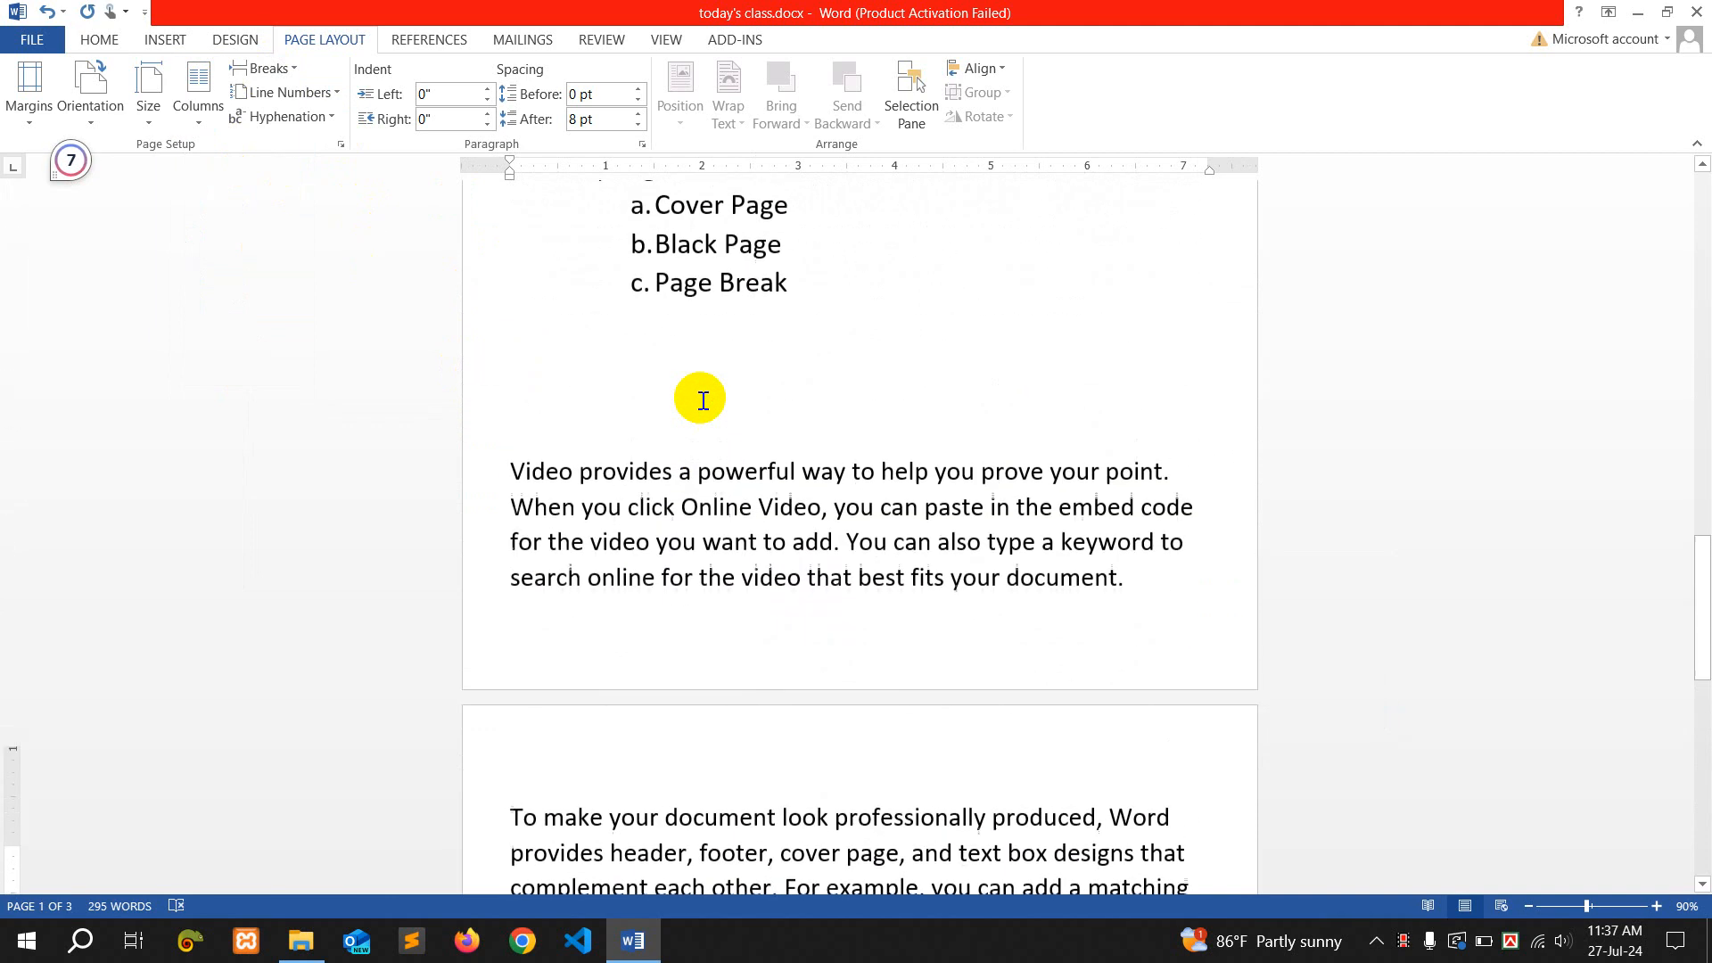
Delete all the generated sample paragraphs below the Page Break item of the class topic outline
{"action": "left_click", "coordinate": [542, 485]}
{"action": "key", "text": "ctrl+shift+End"}
{"action": "key", "text": "Delete"}
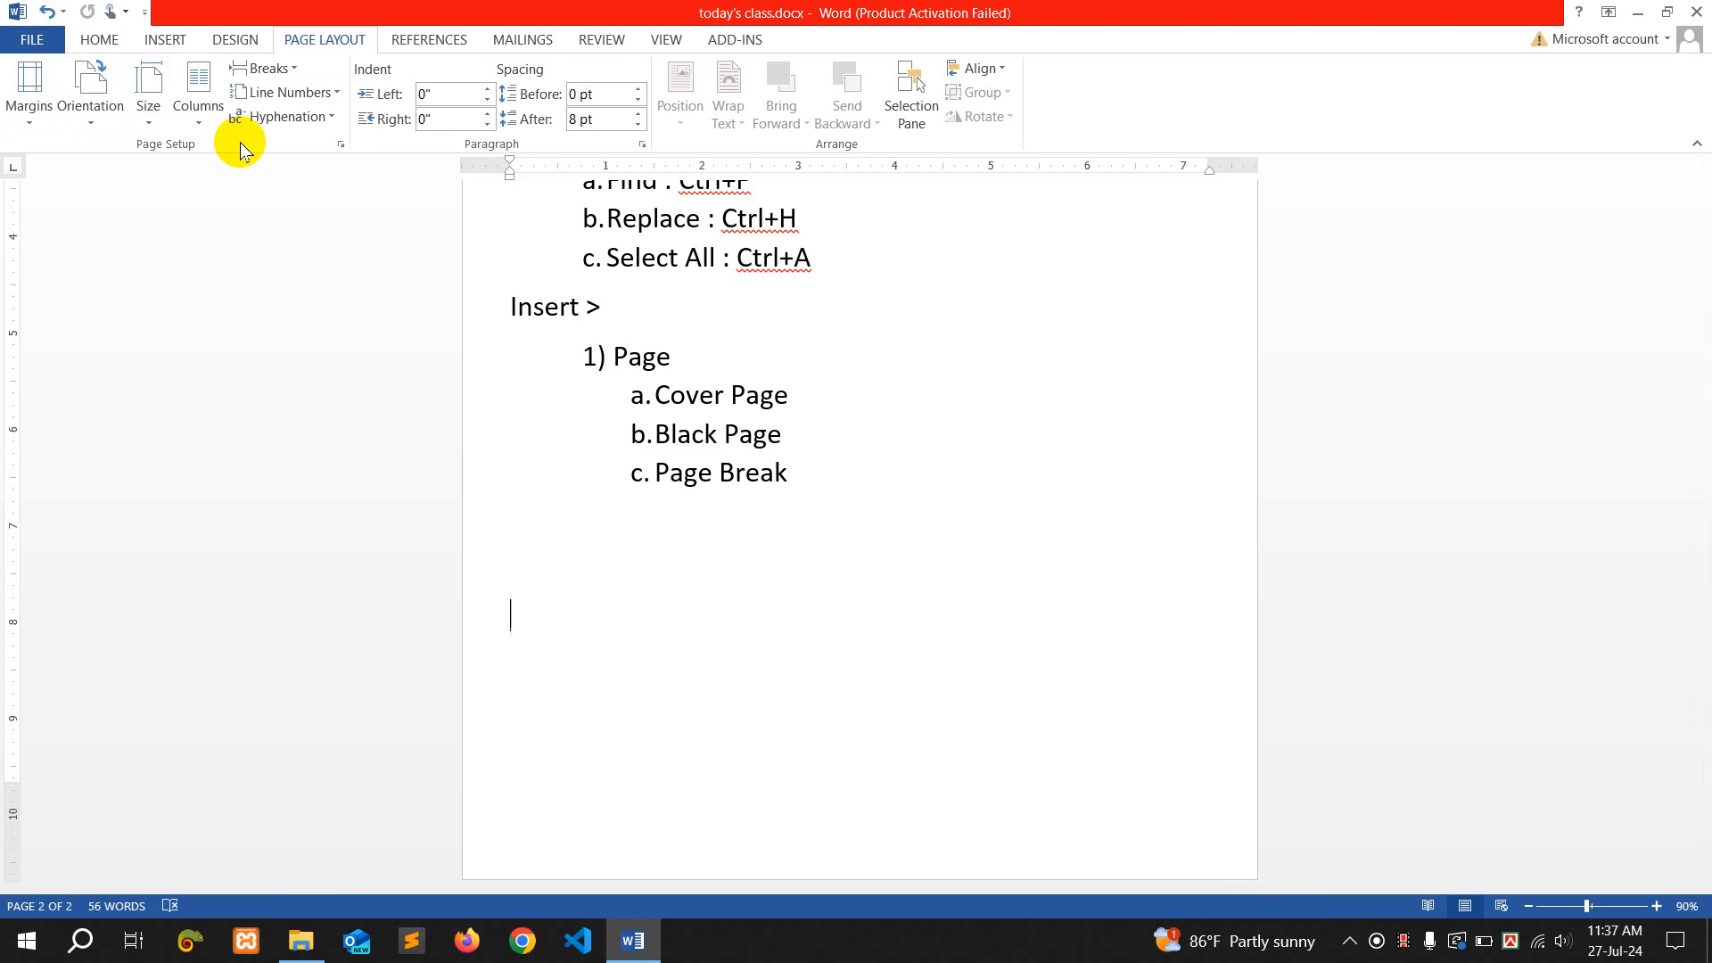
{"action": "left_click", "coordinate": [335, 49]}
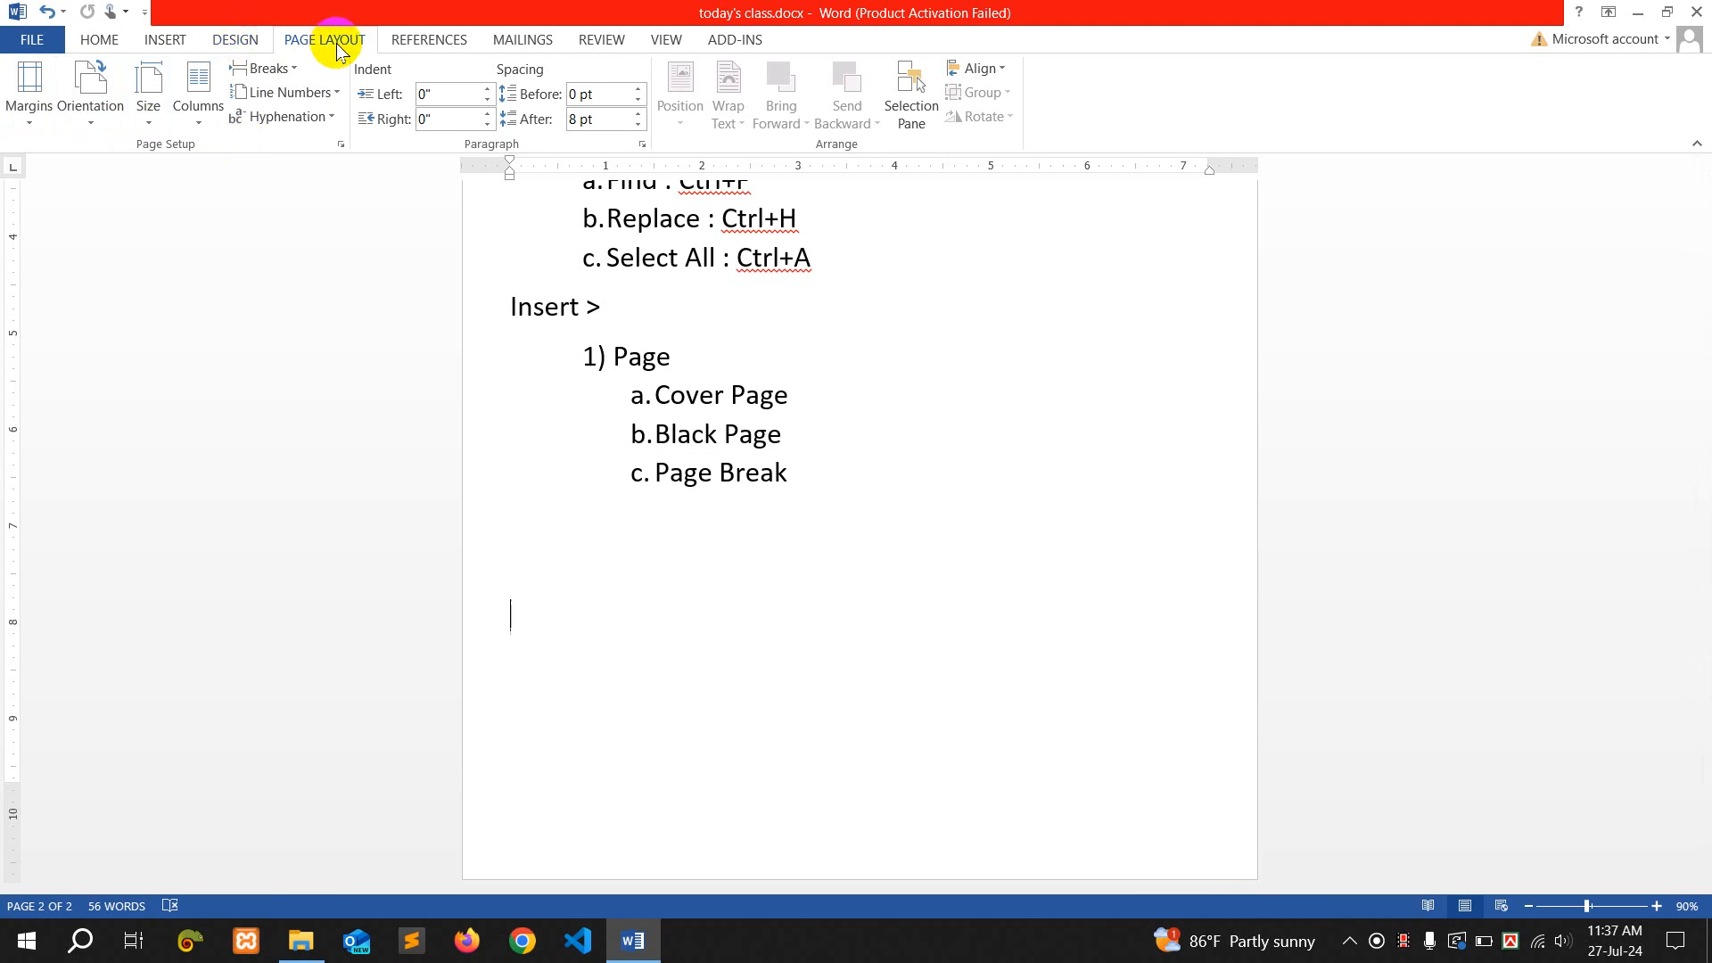